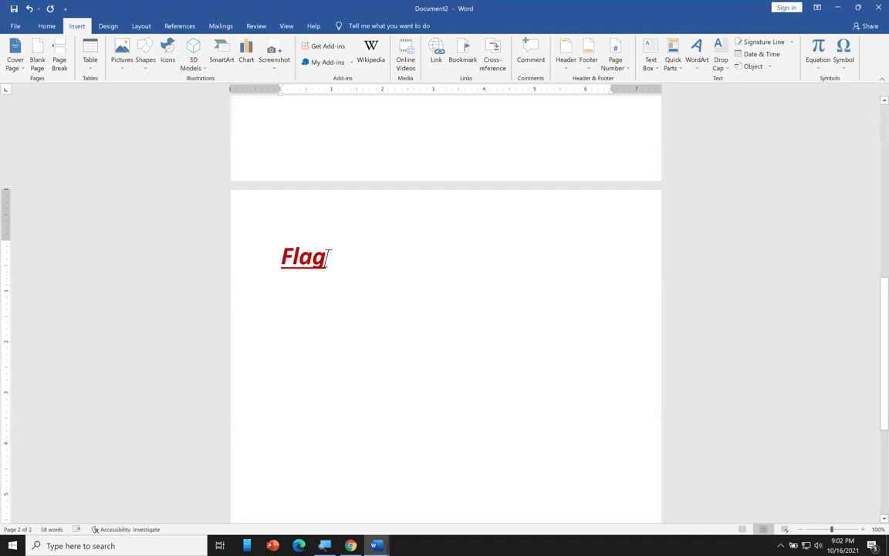
- Add two empty lines after the 'Flag' heading on page 2
left_click(332, 257)
key("Return")
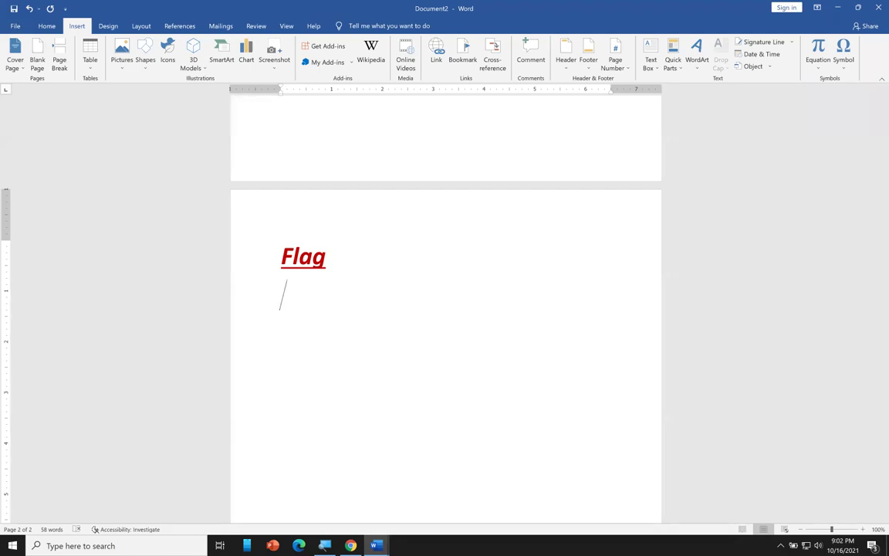
key("Return")
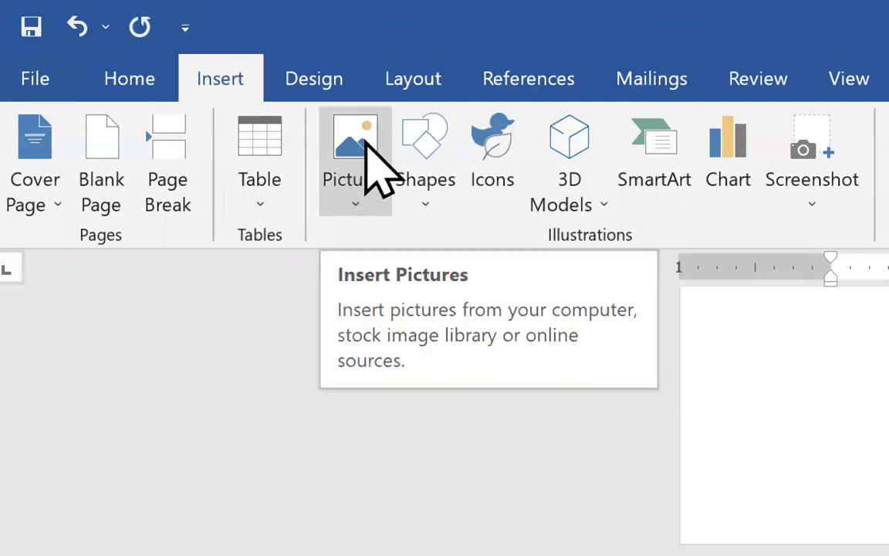
- Start inserting a picture from This Device and browse to the Downloads folder
left_click(365, 144)
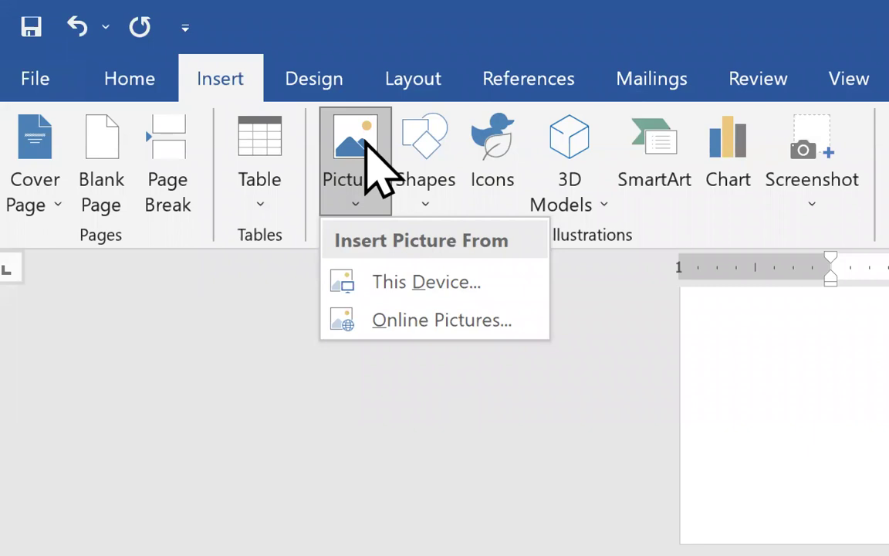
left_click(423, 283)
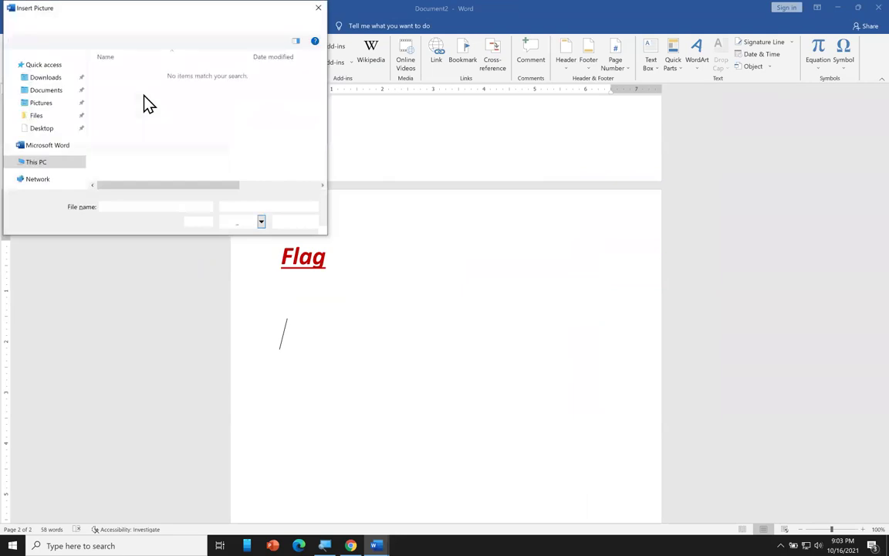
mouse_move(88, 13)
left_mouse_down()
mouse_move(327, 153)
mouse_move(338, 173)
left_mouse_up()
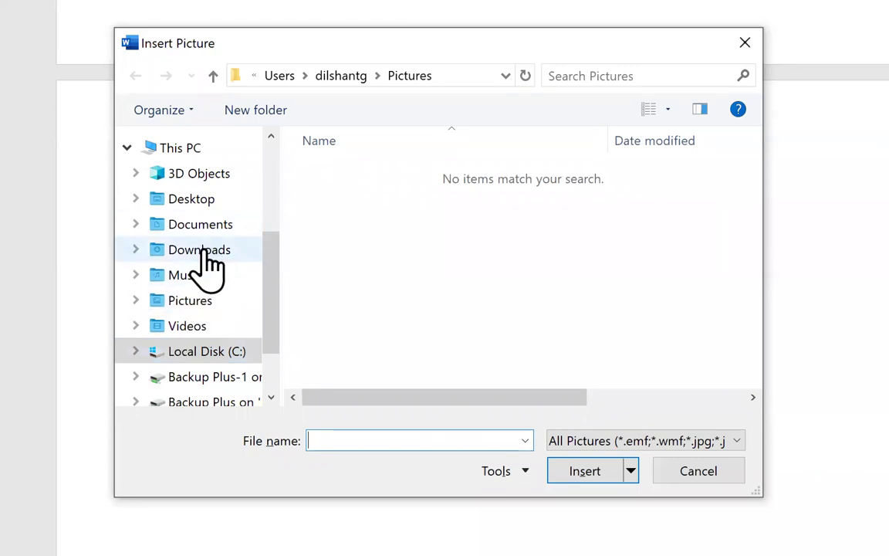
left_click(205, 266)
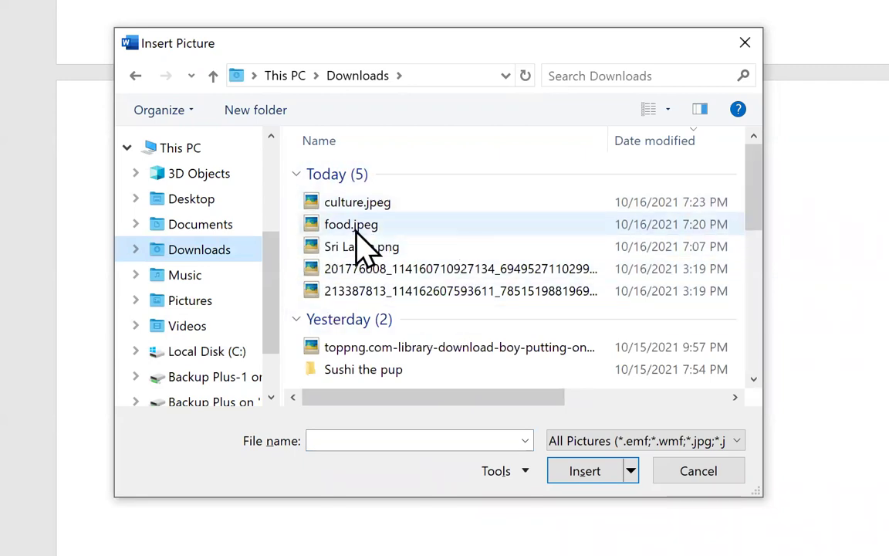
- Switch Downloads to Medium icons and insert Sri Lanka.png below the Flag heading
left_click(668, 113)
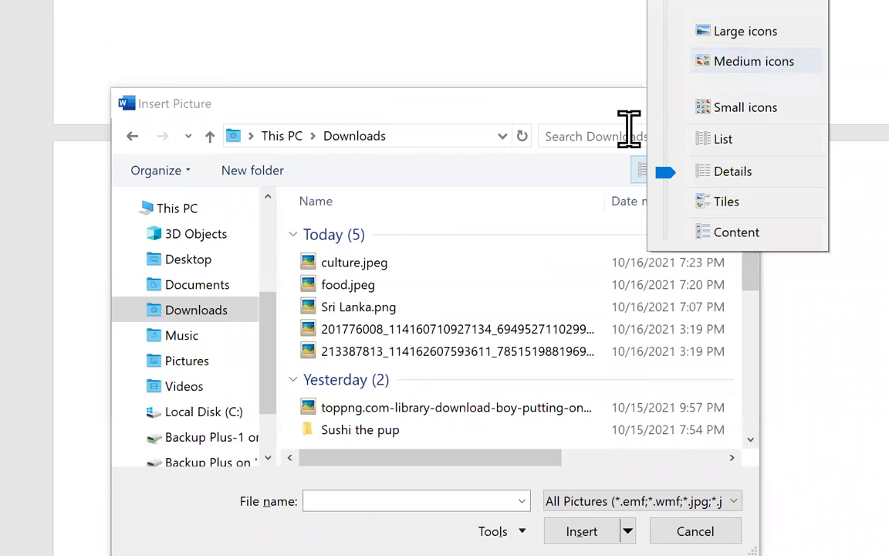
left_click(613, 166)
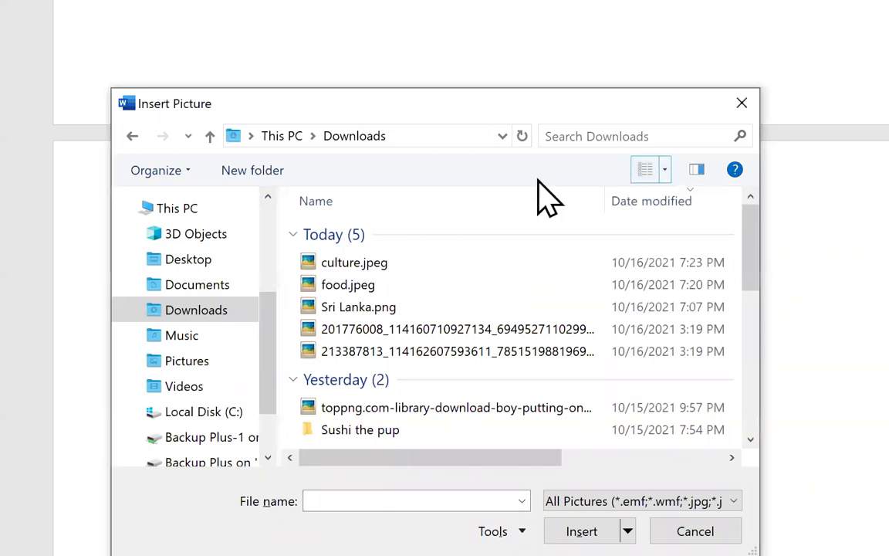
left_click(665, 170)
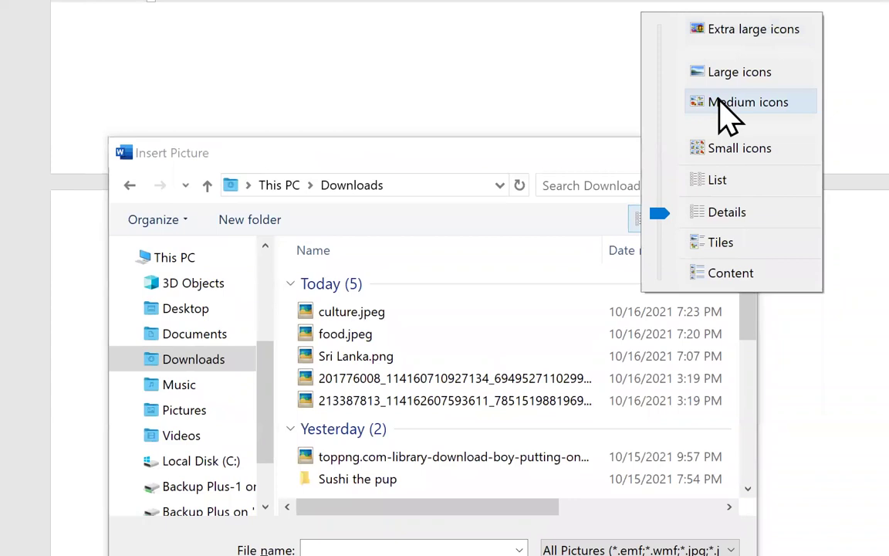
left_click(719, 102)
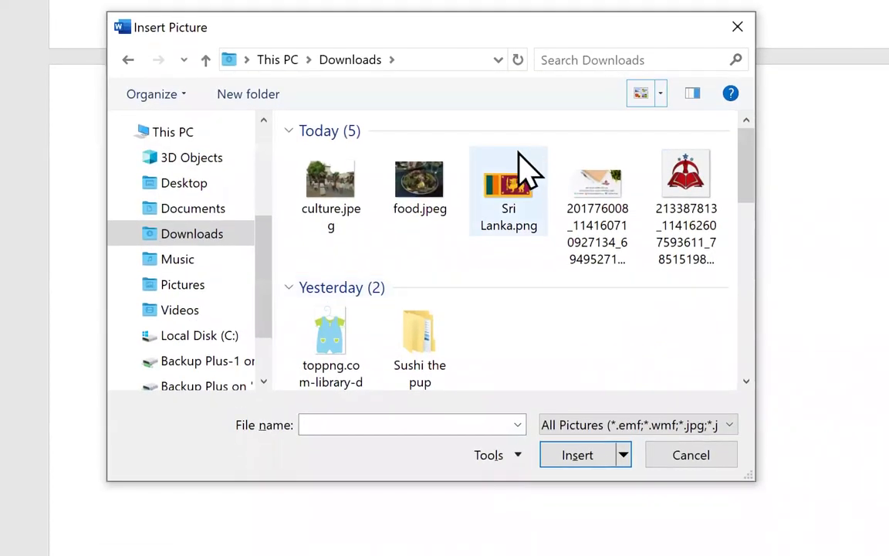
left_click(511, 190)
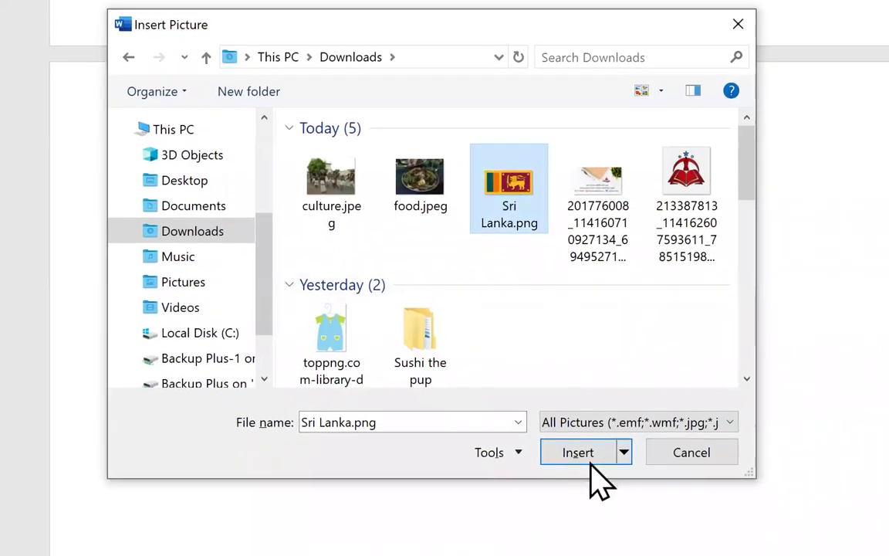
left_click(582, 454)
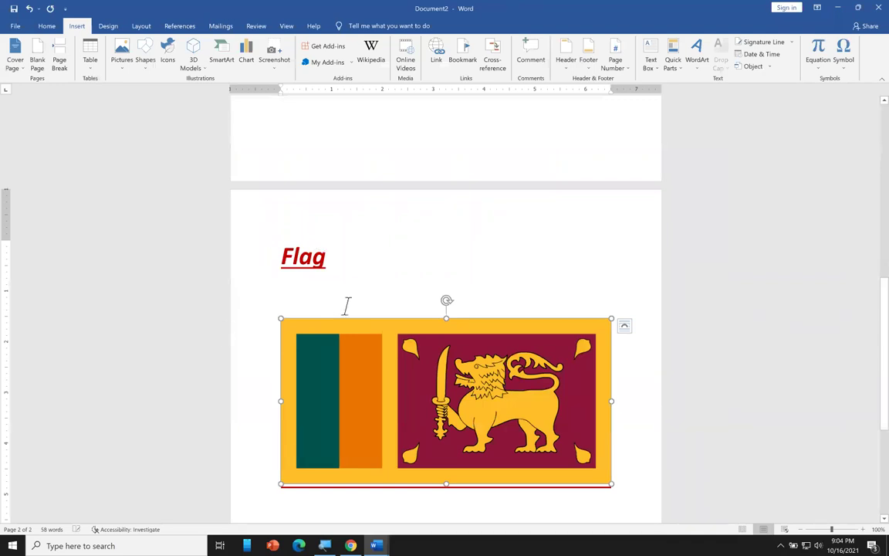
scroll(346, 305, "down", 5)
scroll(345, 306, "up", 4)
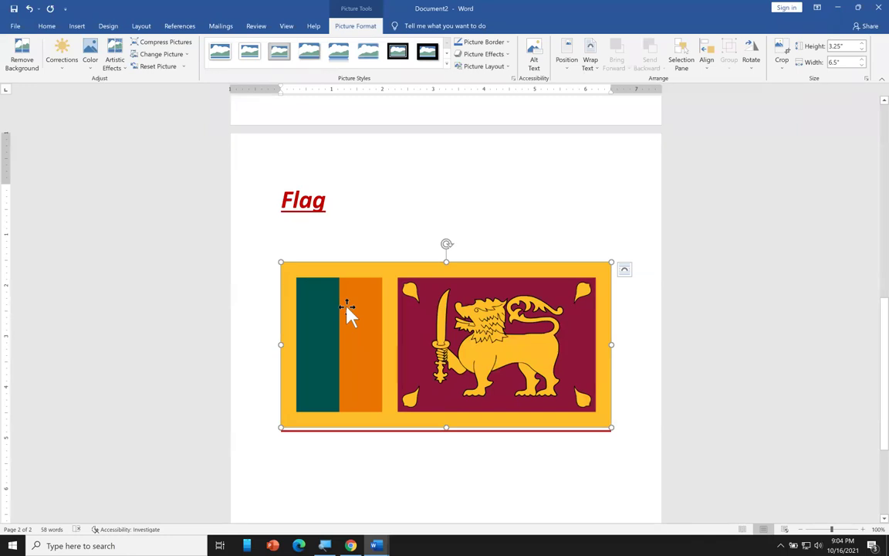
scroll(348, 309, "up", 10)
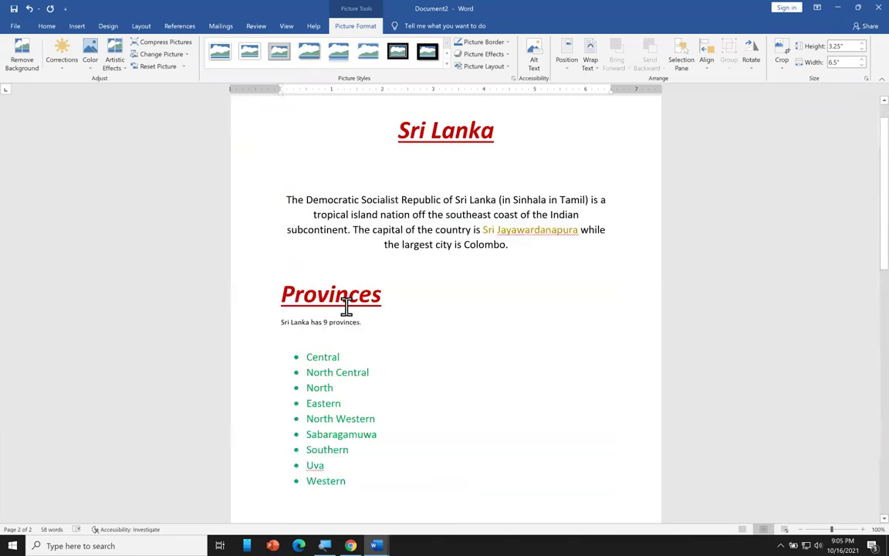
scroll(421, 298, "down", 8)
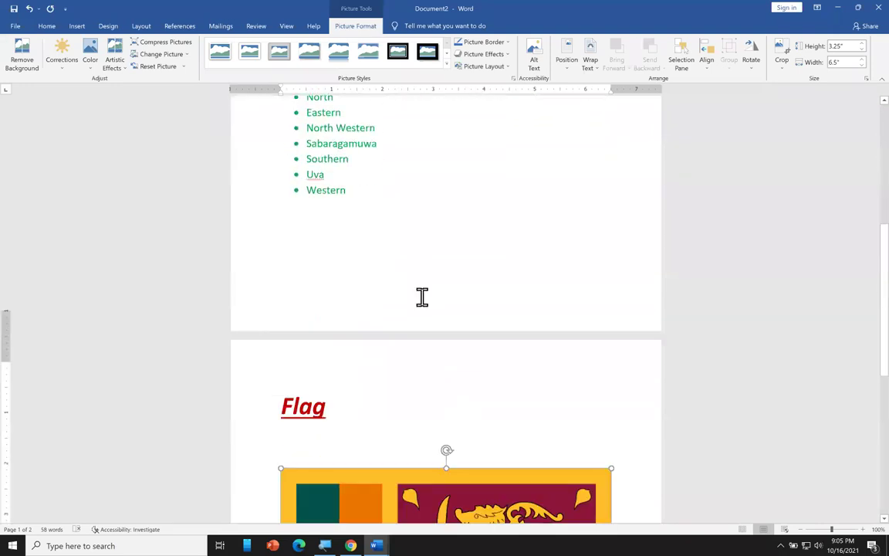
scroll(382, 359, "down", 1)
left_click(345, 377)
scroll(345, 378, "down", 5)
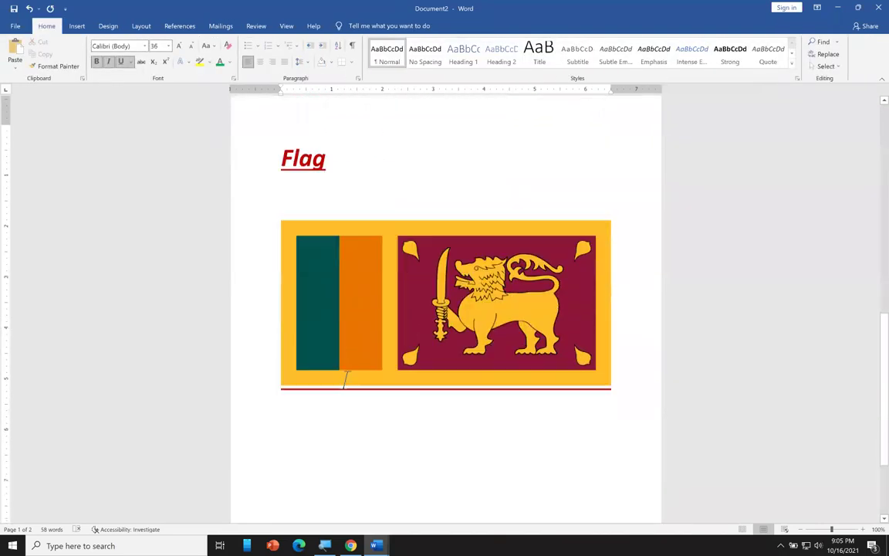
scroll(345, 378, "down", 1)
left_click(432, 305)
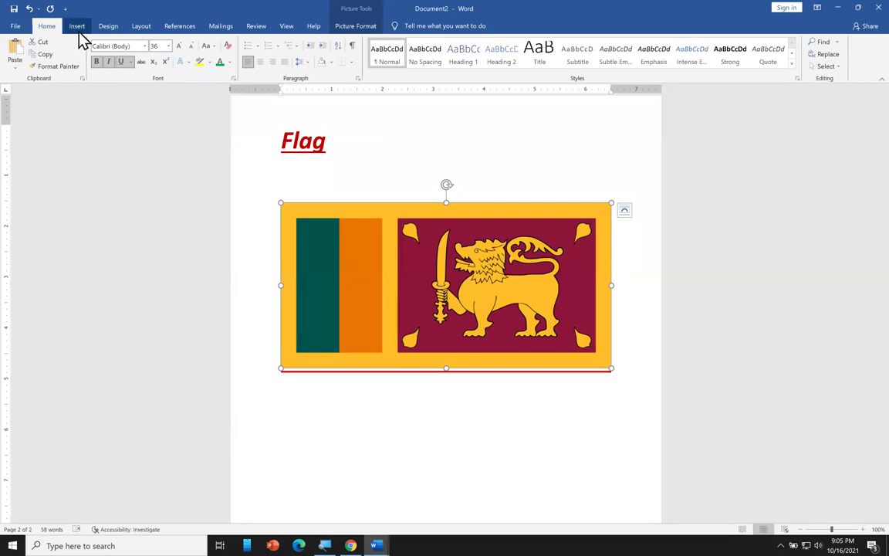
- Search Online Pictures for 'srilanka flag'
left_click(79, 30)
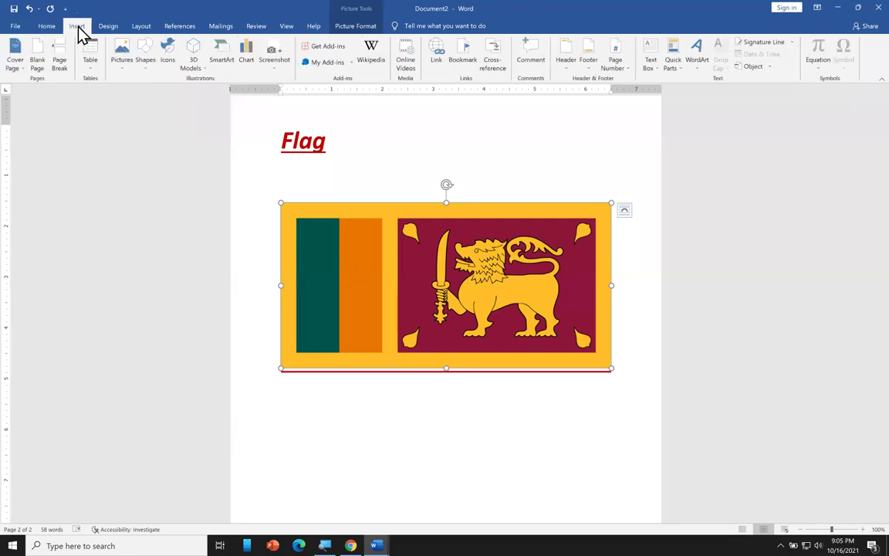
left_click(125, 62)
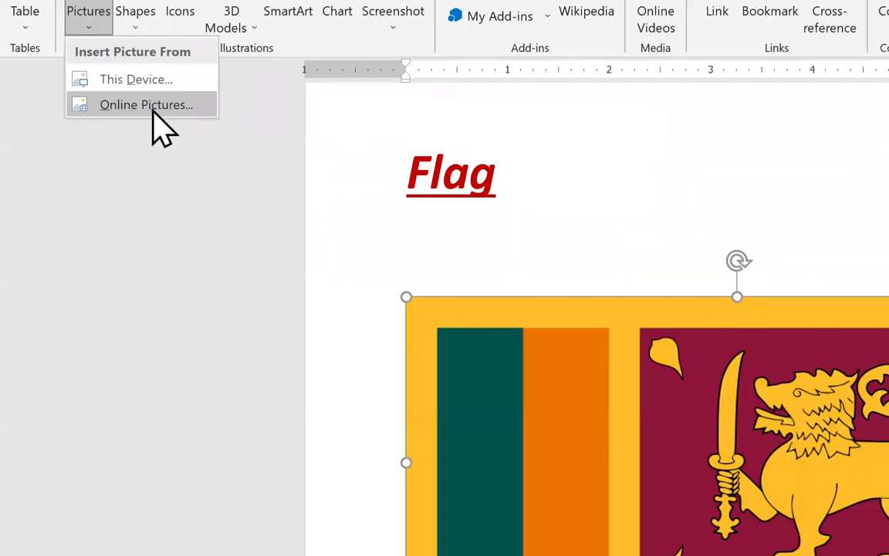
left_click(152, 108)
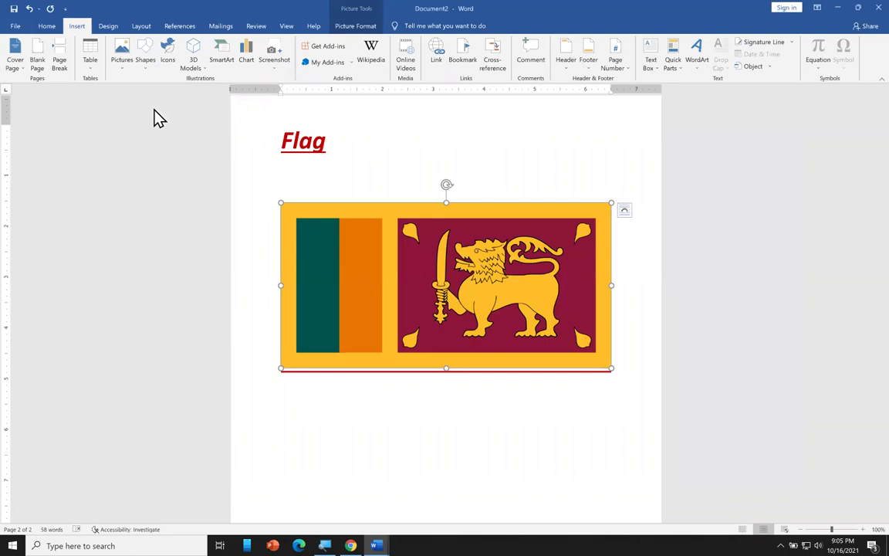
left_click(117, 68)
left_click(213, 99)
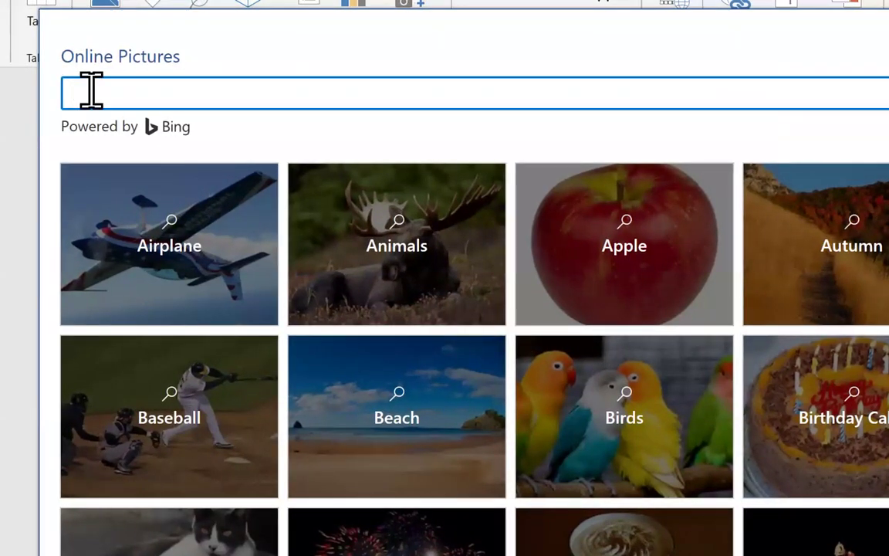
type("srilanka f")
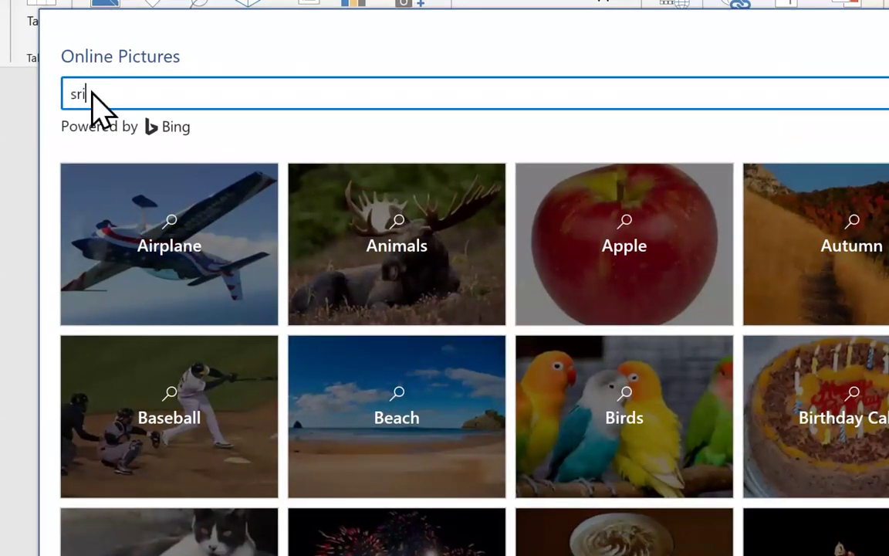
type("lag")
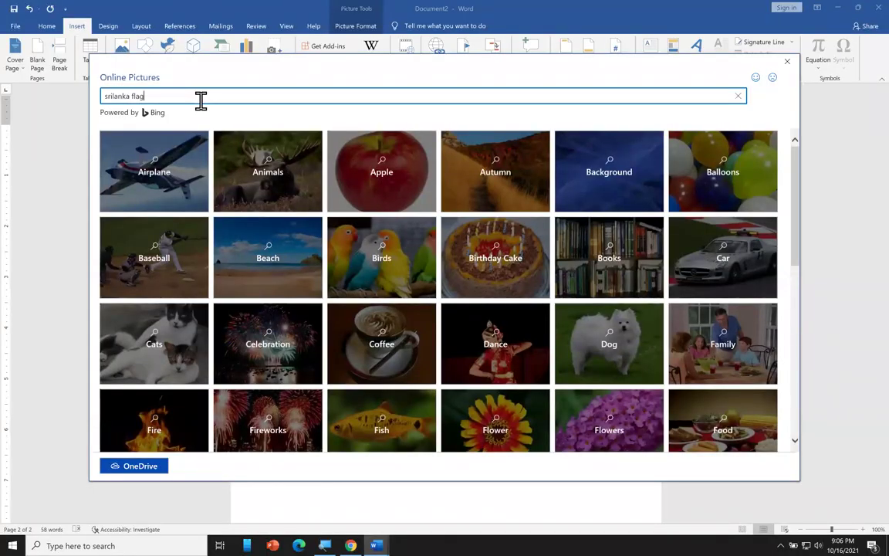
key("Return")
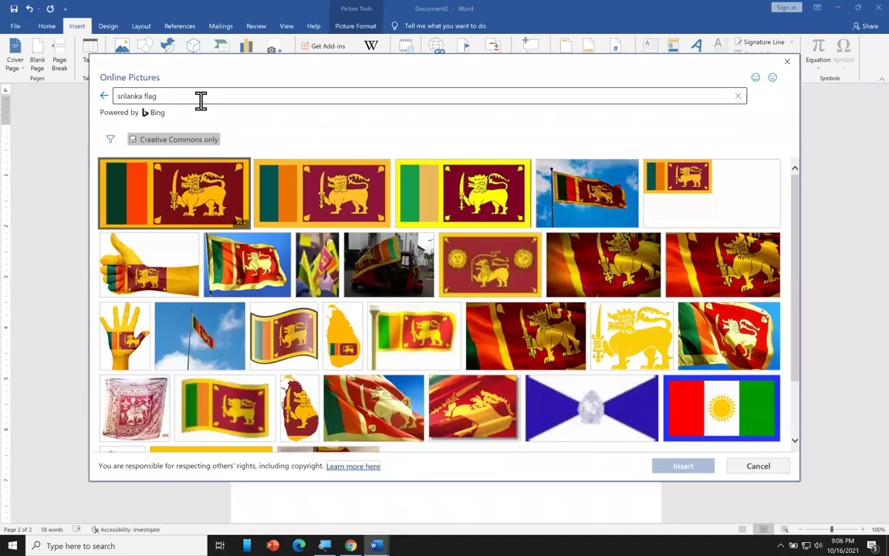
- Run test searches for 'apple' and 'dog' in Online Pictures
left_click(201, 100)
key("BackSpace")
key("BackSpace")
key("BackSpace")
key("BackSpace")
key("BackSpace")
key("BackSpace")
key("BackSpace")
key("BackSpace")
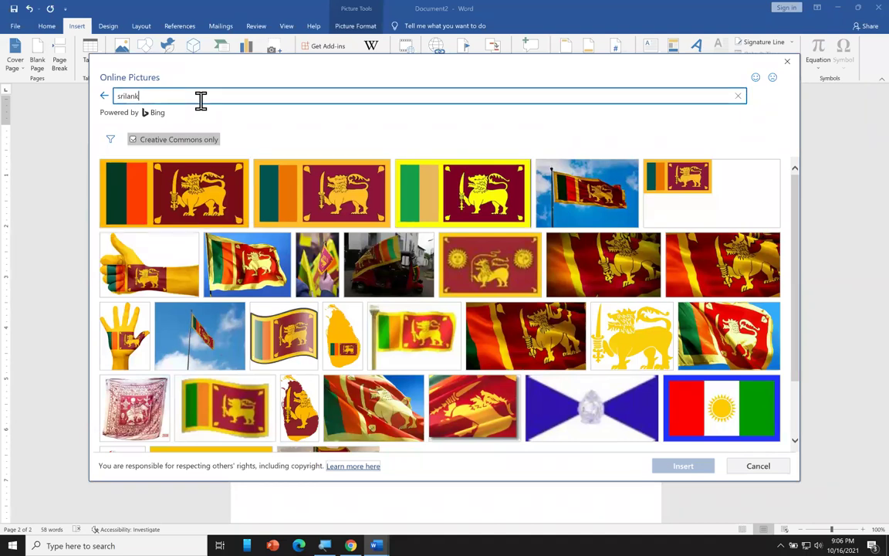
key("BackSpace")
key("BackSpace")
key("BackSpace")
key("BackSpace")
key("BackSpace")
type("apple")
key("Return")
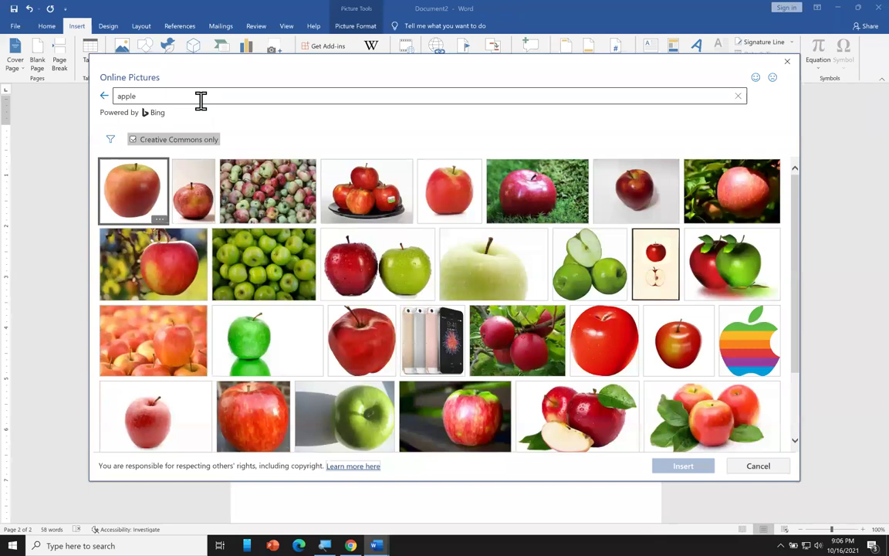
left_click(201, 96)
key("BackSpace")
key("BackSpace")
key("BackSpace")
key("BackSpace")
key("BackSpace")
type("dog")
key("Return")
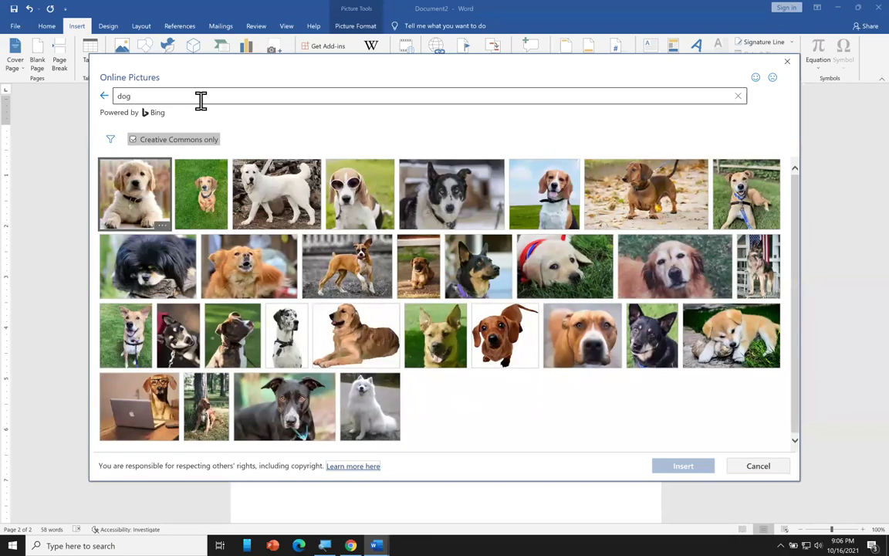
- Search 'sri lanka flag' and insert a waving flag photo from the results
left_click(201, 98)
key("BackSpace")
key("BackSpace")
key("BackSpace")
type("sa")
key("BackSpace")
type("ri lanka")
key("Return")
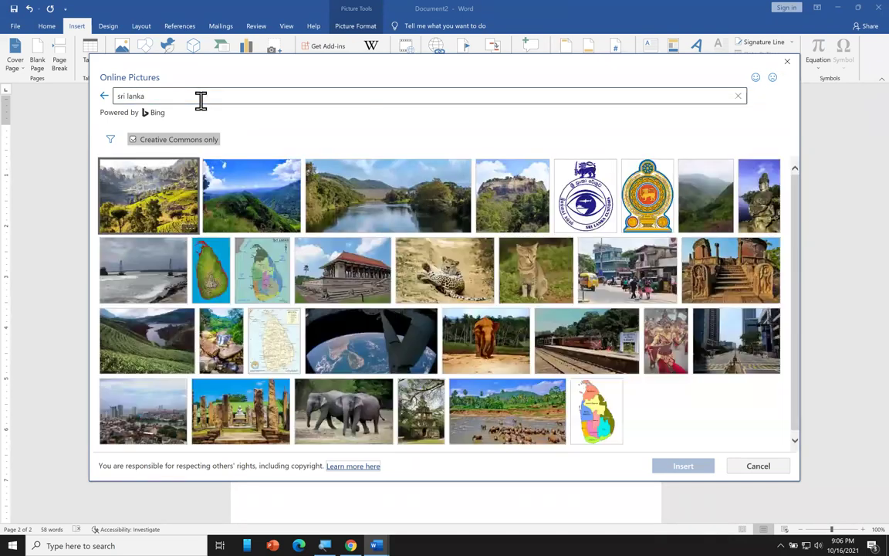
left_click(201, 101)
type("flag")
key("Return")
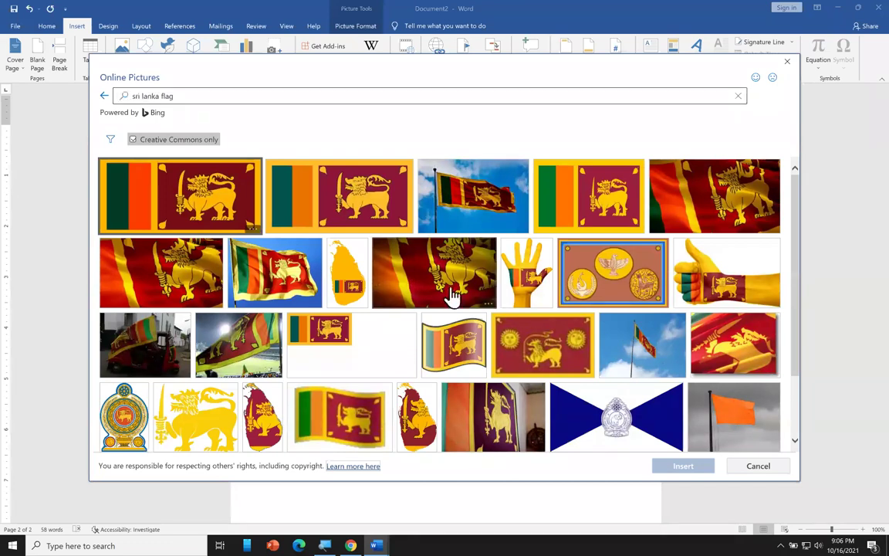
left_click(436, 284)
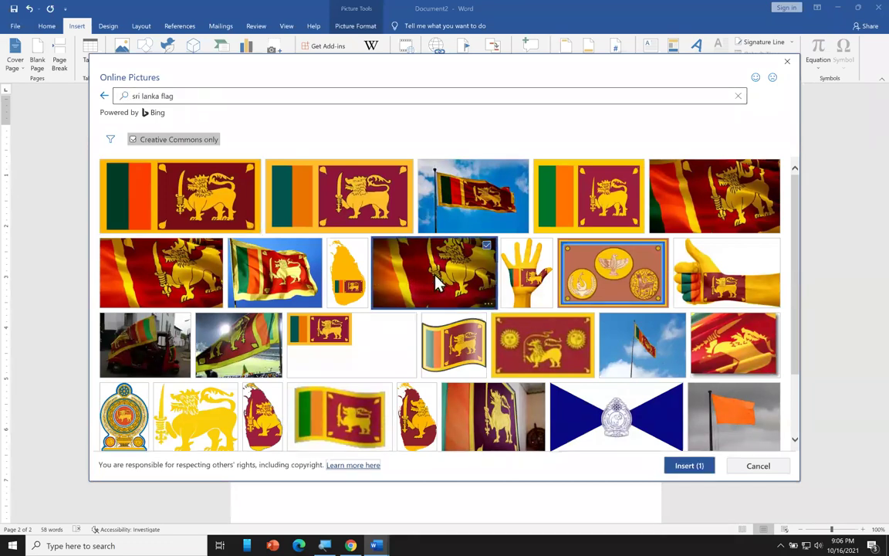
left_click(686, 466)
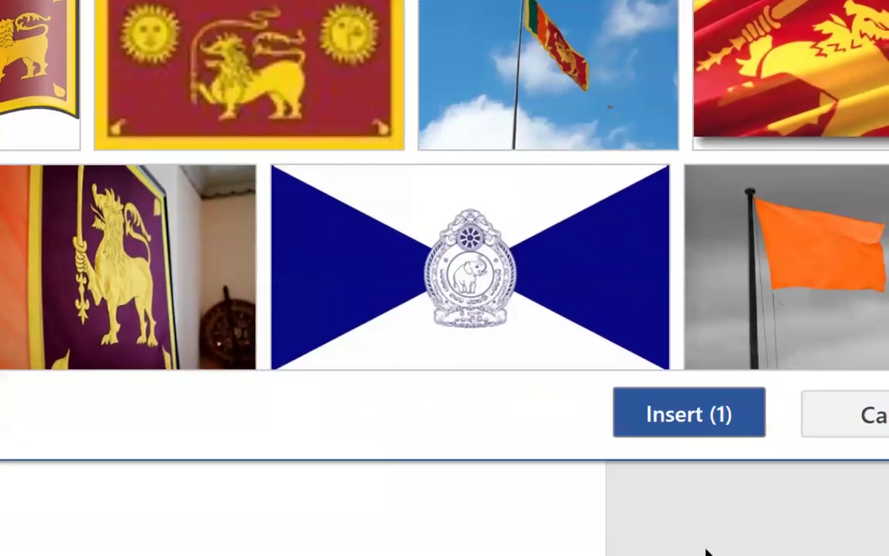
left_click(687, 474)
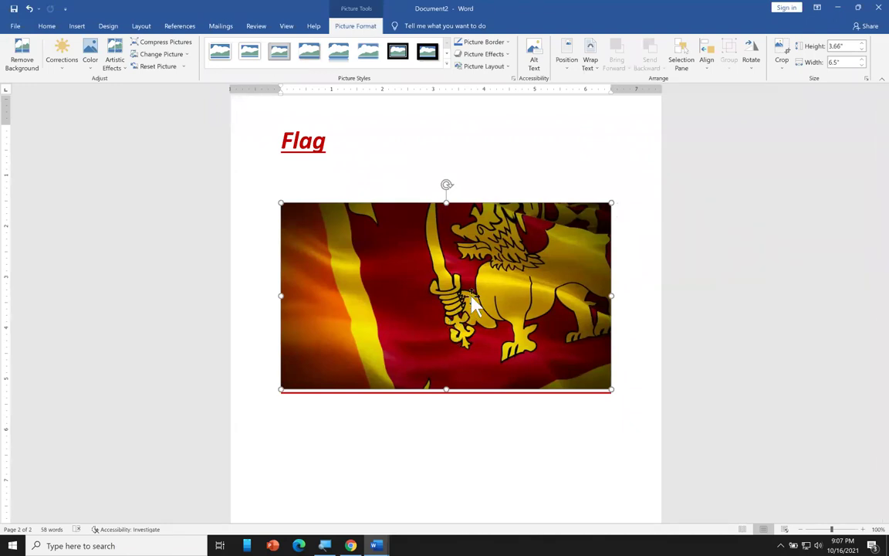
- Delete the inserted waving flag photo
key("Delete")
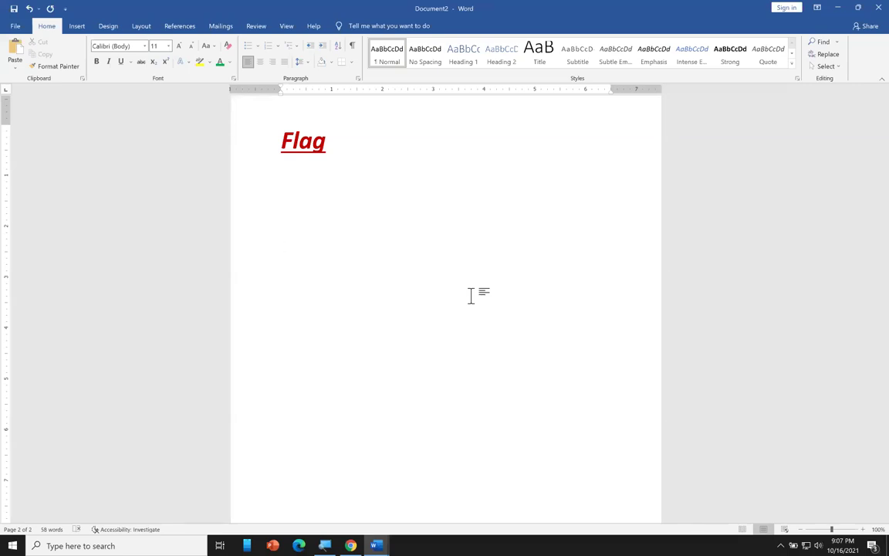
- Insert Sri Lanka.png from This Device, a 3.25" by 6.5" flag under the Flag heading
left_click(75, 28)
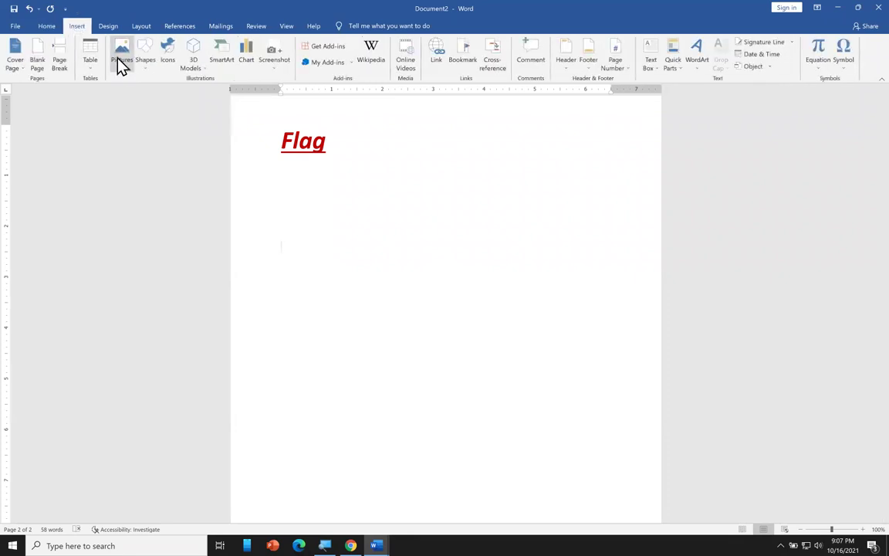
left_click(120, 60)
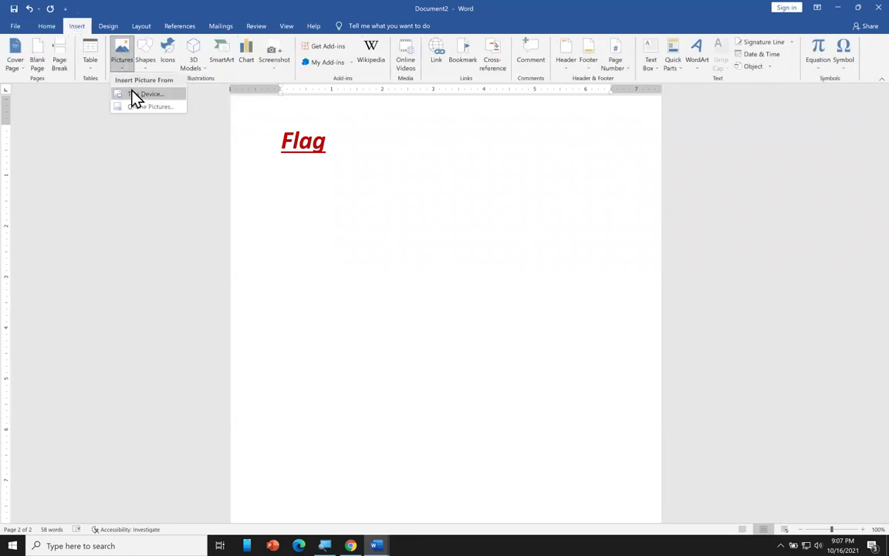
left_click(140, 96)
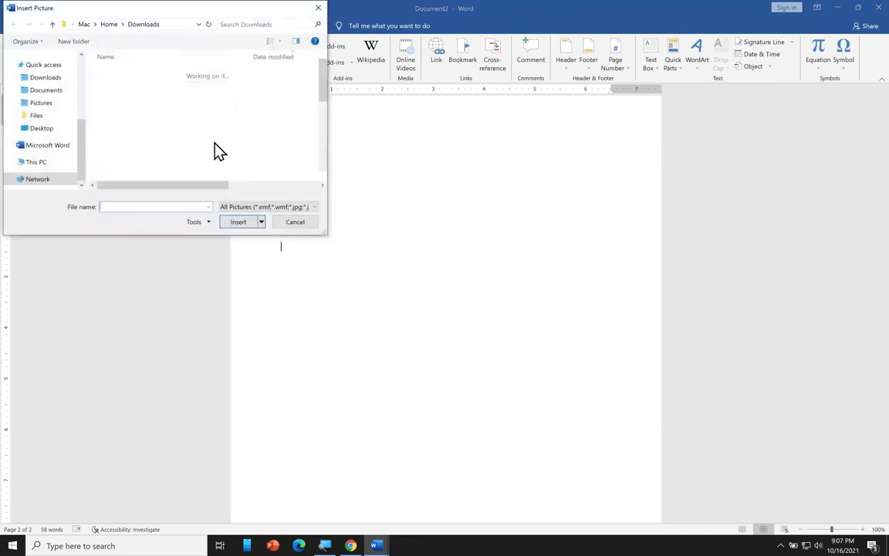
left_click(133, 110)
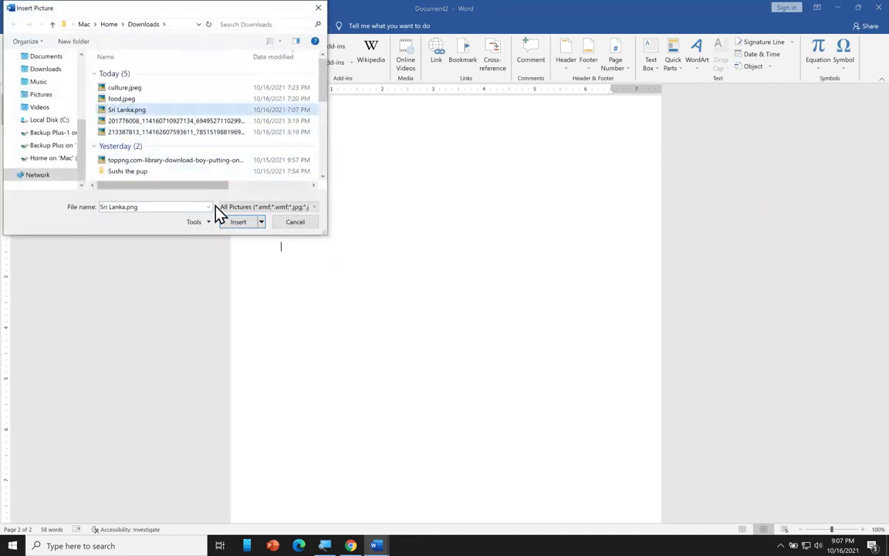
left_click(238, 223)
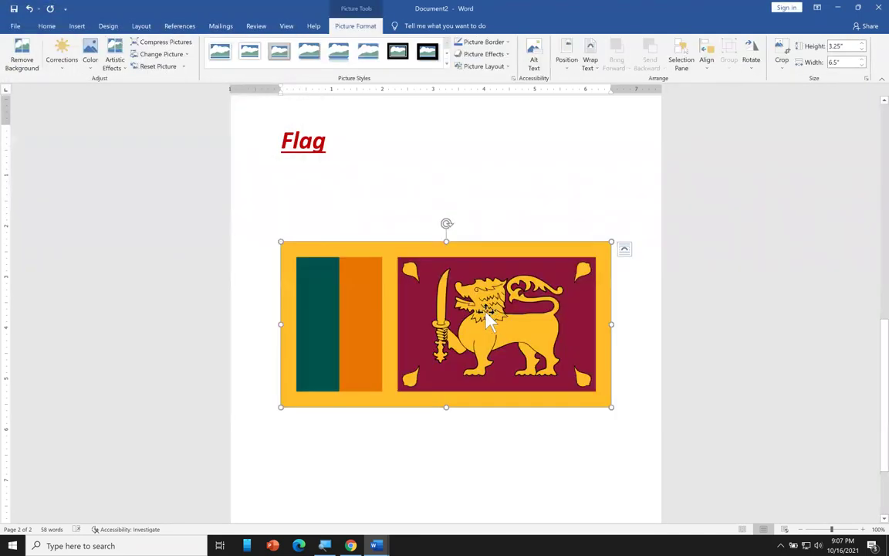
scroll(471, 314, "down", 3)
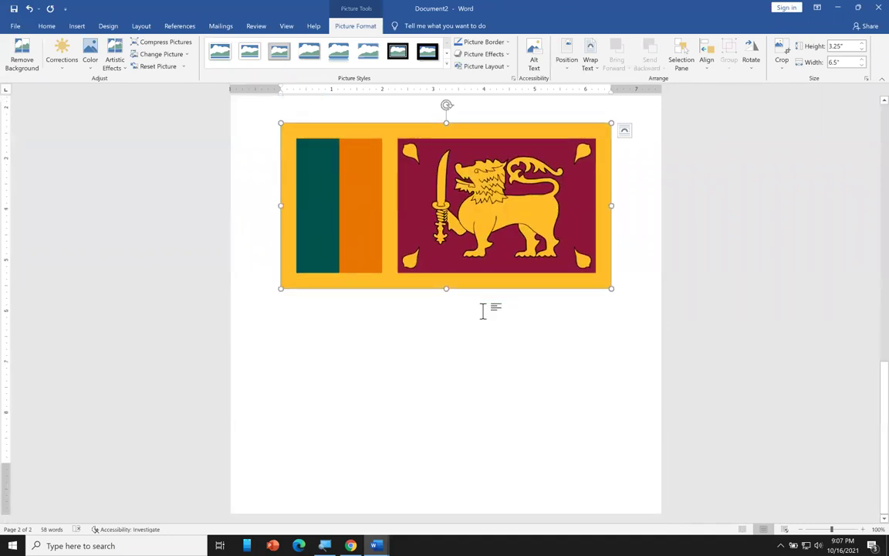
- Go to page 3 of the Sri Lanka PDF and copy the 'Food and festivals' heading
left_click(350, 545)
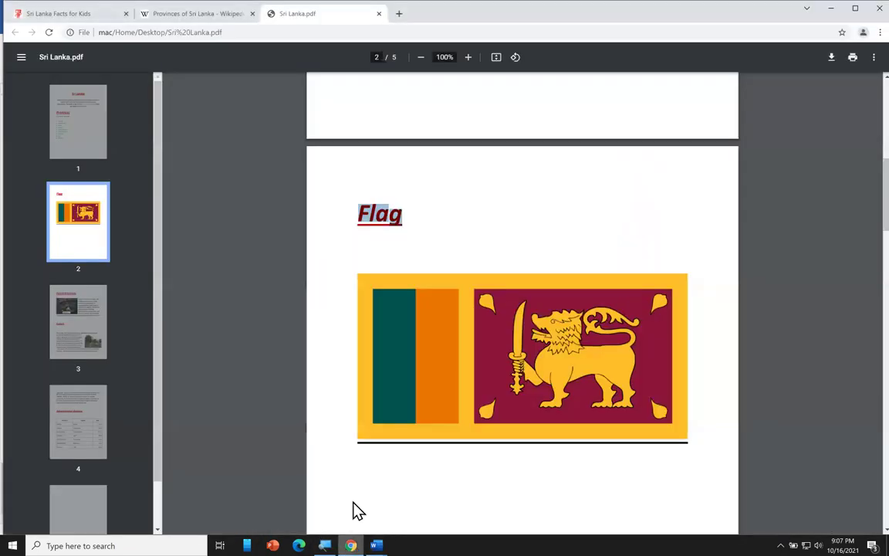
left_click(90, 321)
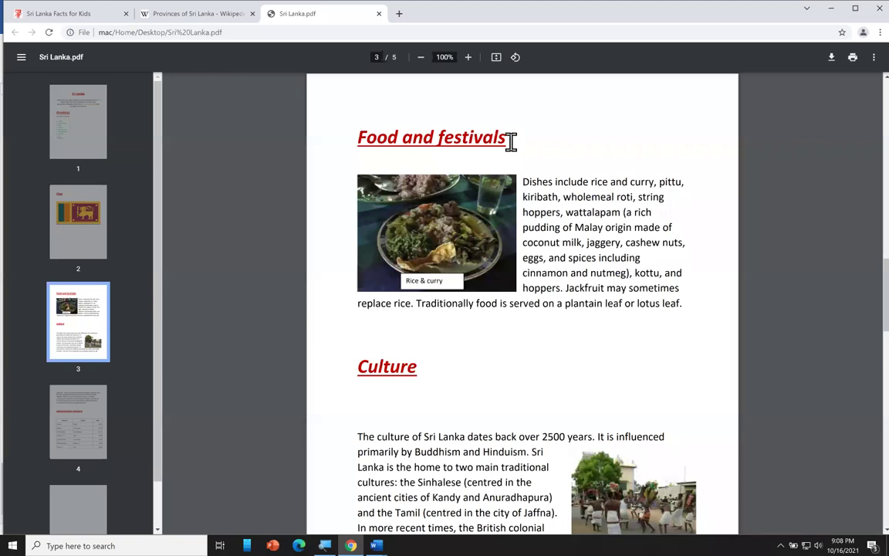
left_click_drag(509, 141, 356, 138)
key("ctrl+c")
- Test-paste the heading in the address bar, clear it, and return to Word's Document2
left_click(234, 32)
key("ctrl+v")
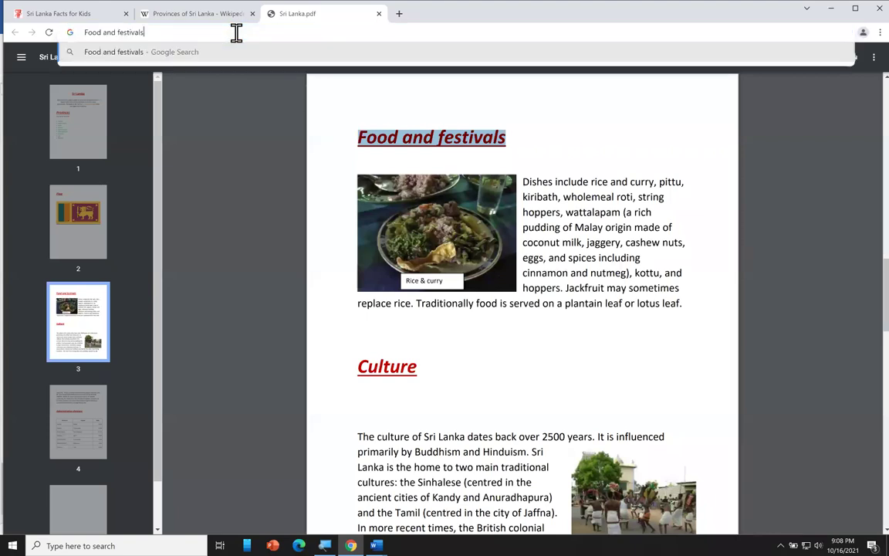
key("ctrl+a")
key("BackSpace")
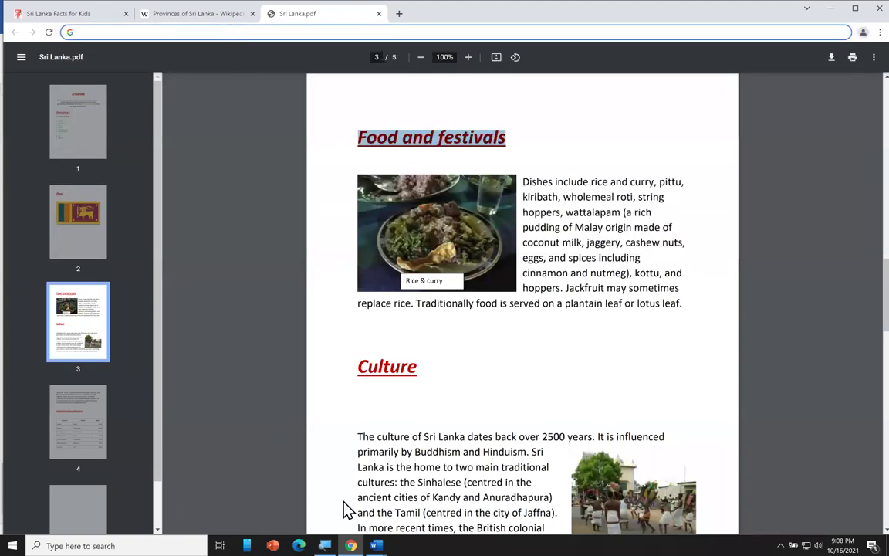
left_click(376, 546)
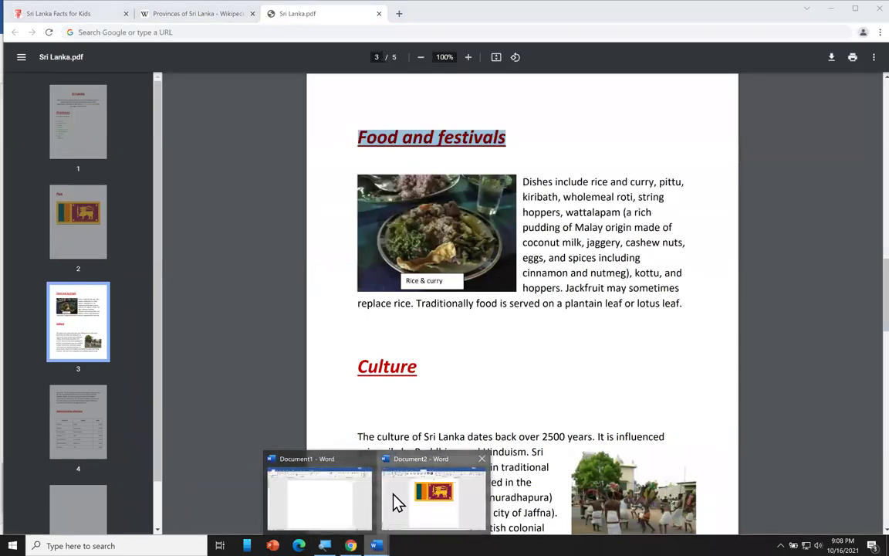
left_click(397, 500)
- Insert a blank page, then undo it as unwanted
scroll(371, 374, "up", 3)
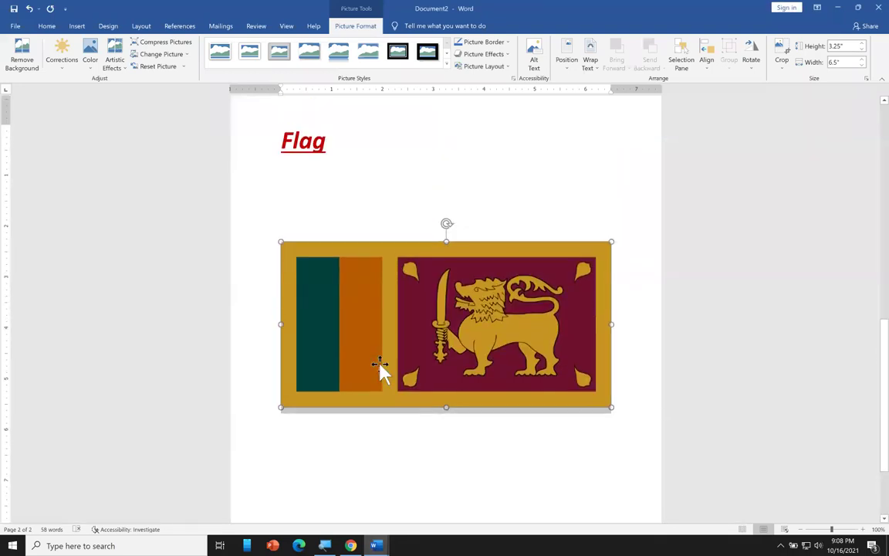
scroll(381, 365, "down", 1)
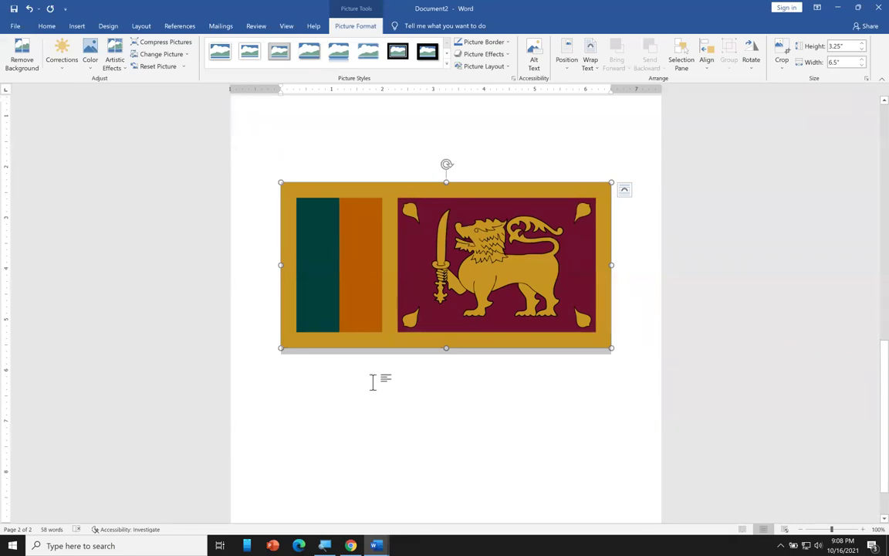
left_click(78, 27)
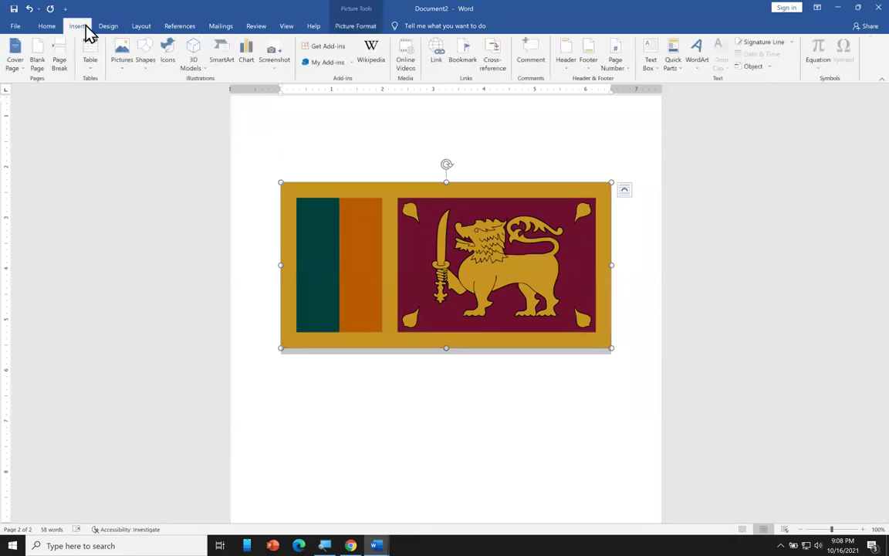
left_click(40, 58)
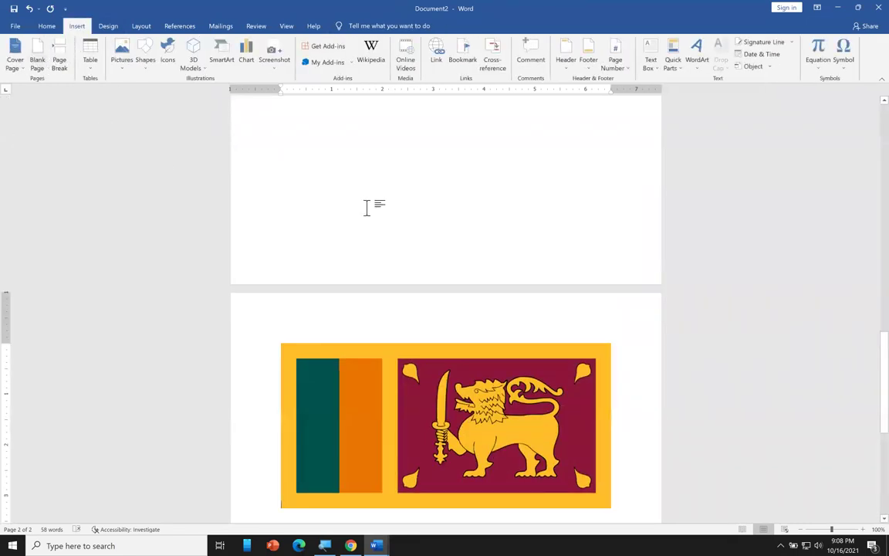
scroll(401, 235, "up", 15)
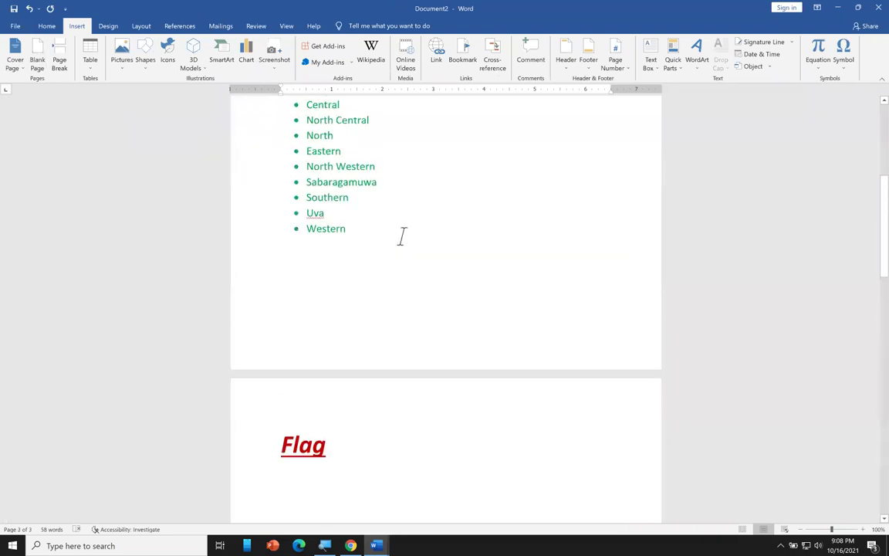
scroll(401, 235, "down", 3)
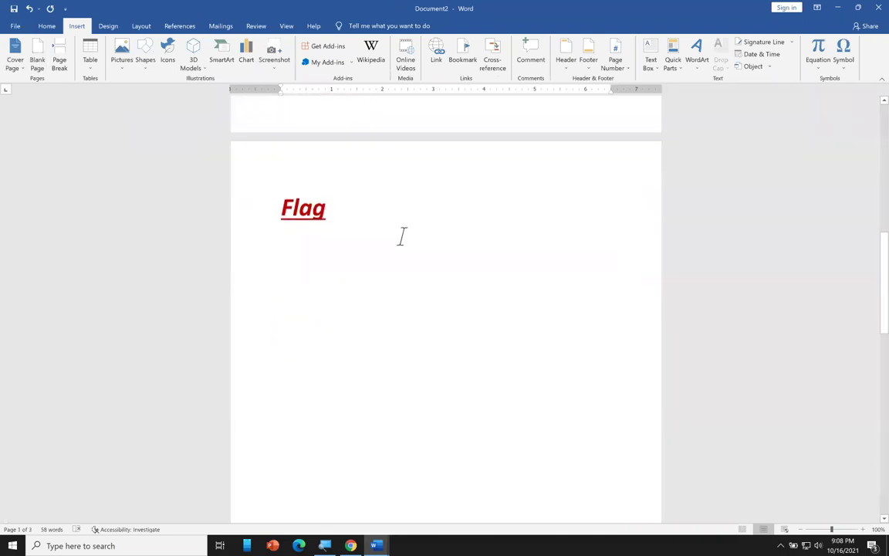
key("ctrl+z")
- Add a new line below the flag picture and insert a blank page after it
left_click(361, 246)
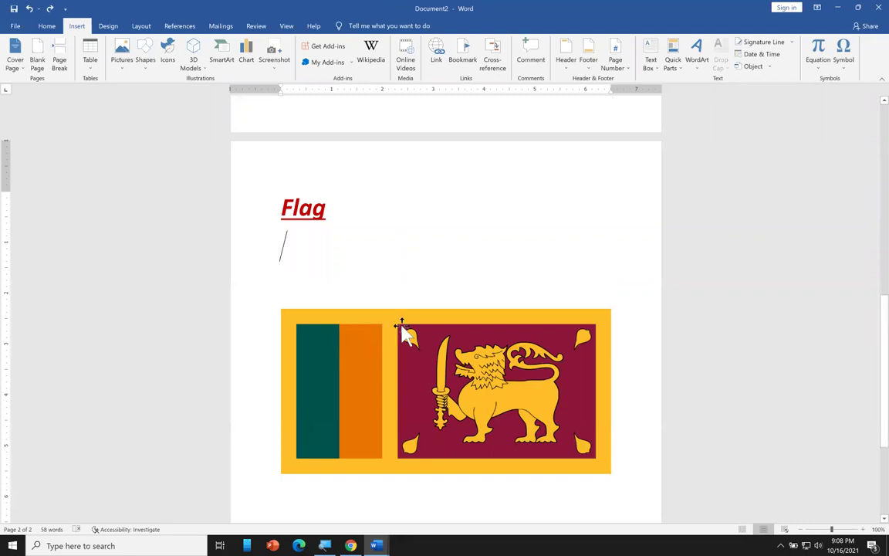
scroll(401, 331, "down", 3)
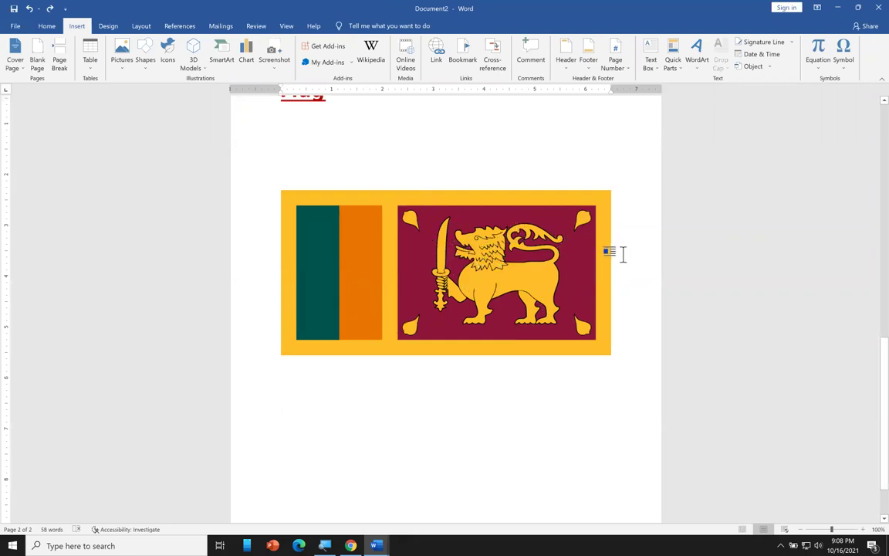
key("Return")
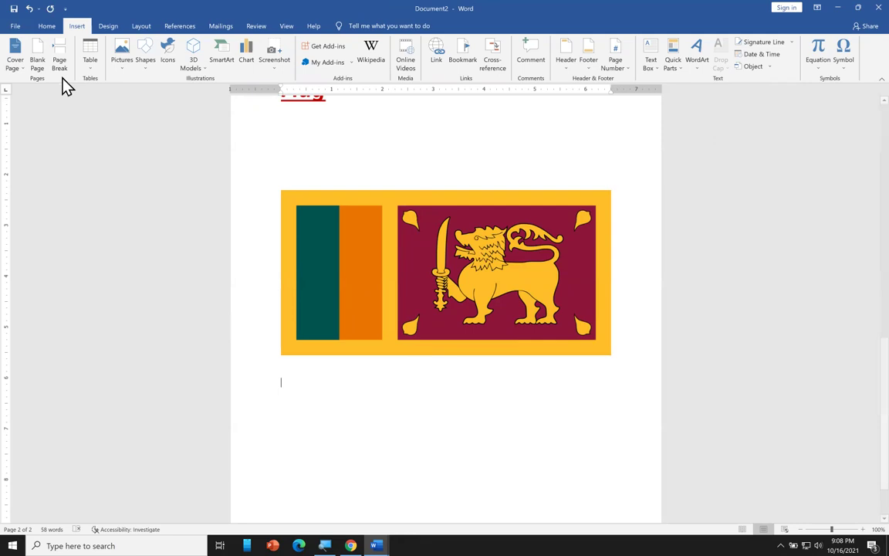
left_click(37, 61)
scroll(279, 224, "down", 6)
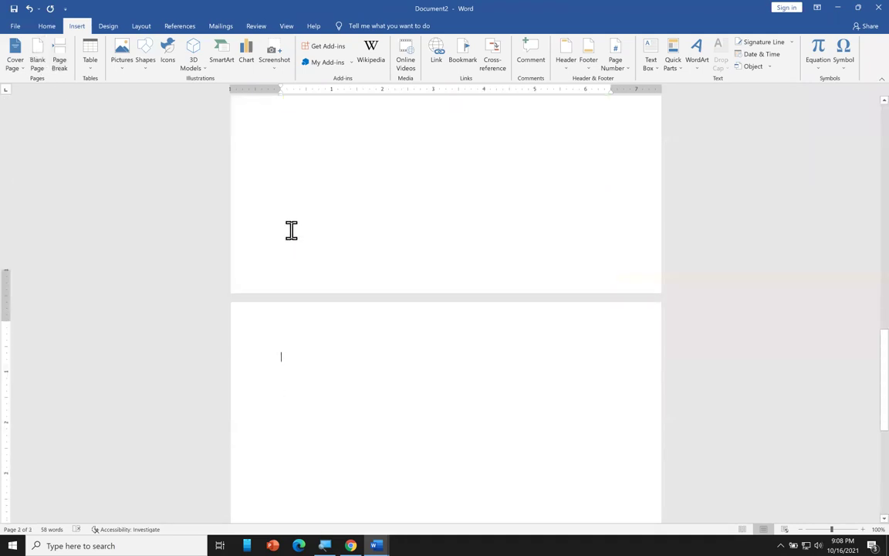
scroll(332, 331, "down", 1)
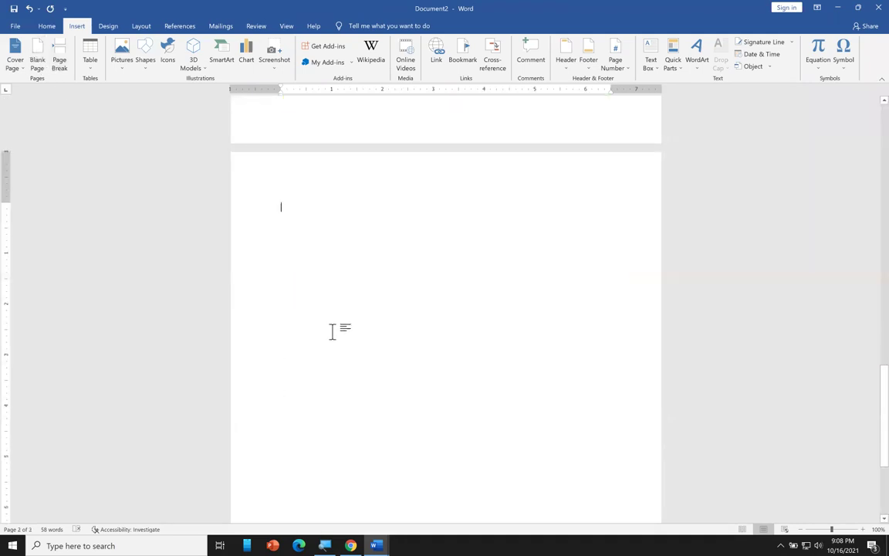
- Type 'Food and festivals' at the top of page 3 and switch back to Chrome
left_click(332, 331)
type("Food and festivals")
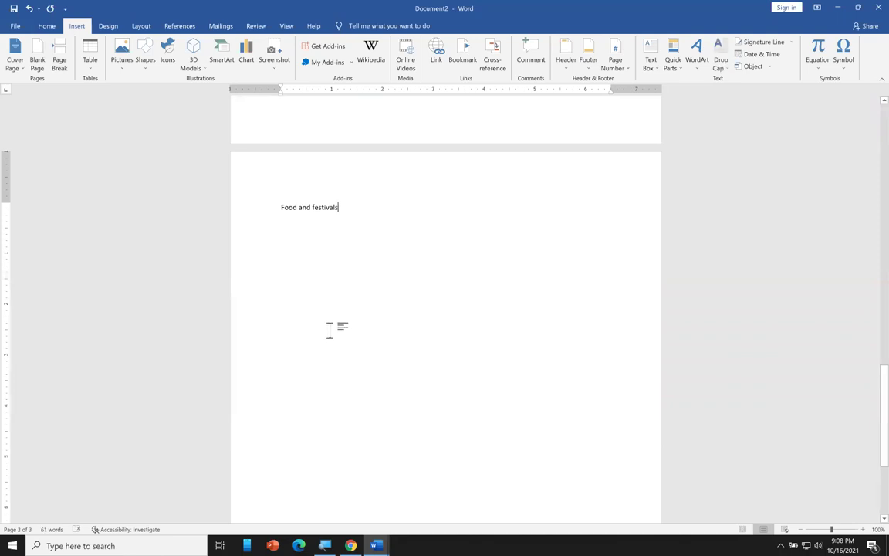
key("alt+Tab")
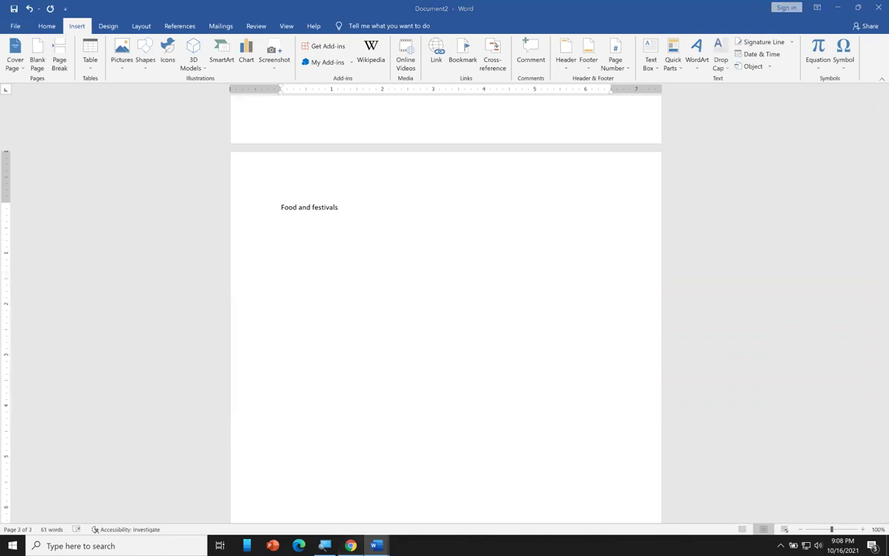
scroll(403, 393, "up", 15)
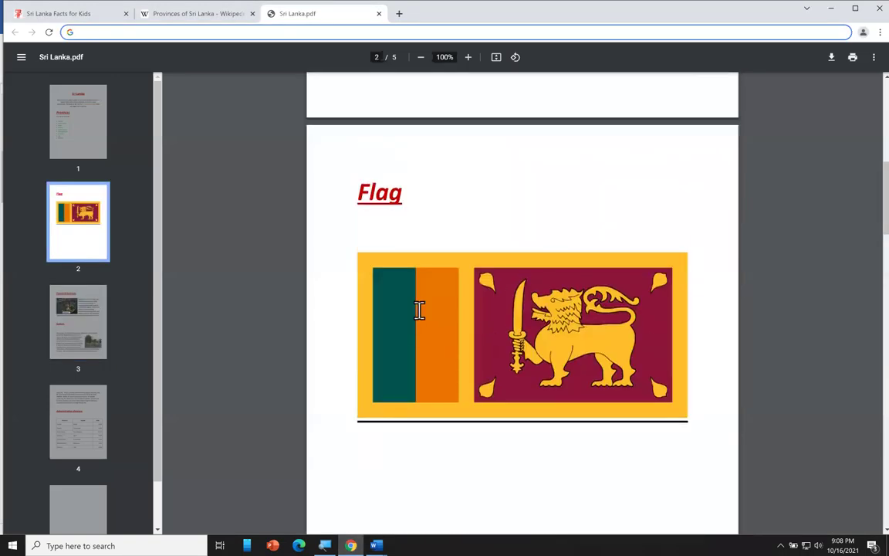
- Scroll through the Sri Lanka PDF pages, then bring Word's Document2 back to the front
scroll(389, 350, "up", 4)
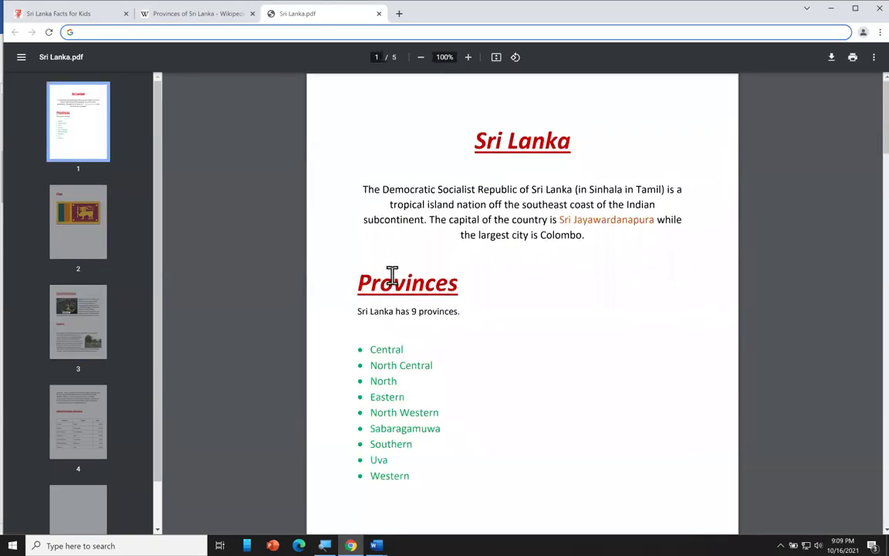
scroll(393, 276, "down", 20)
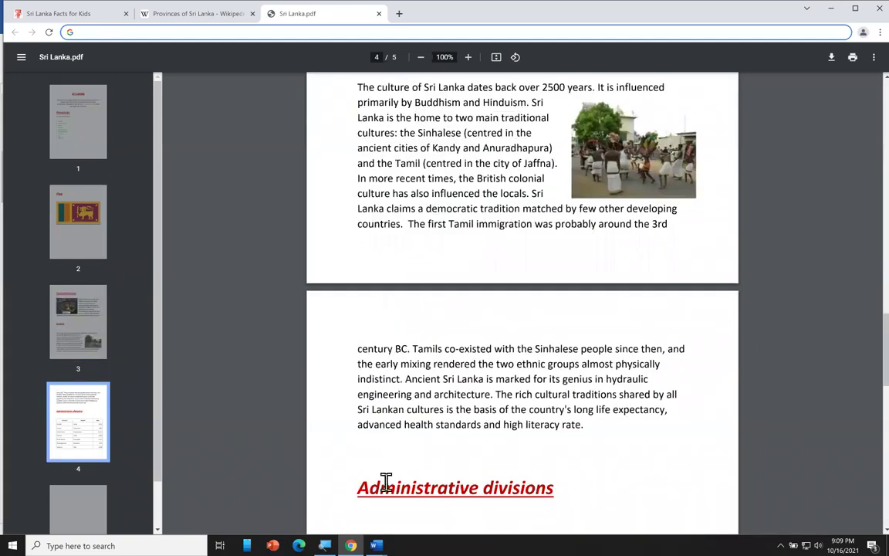
mouse_move(376, 543)
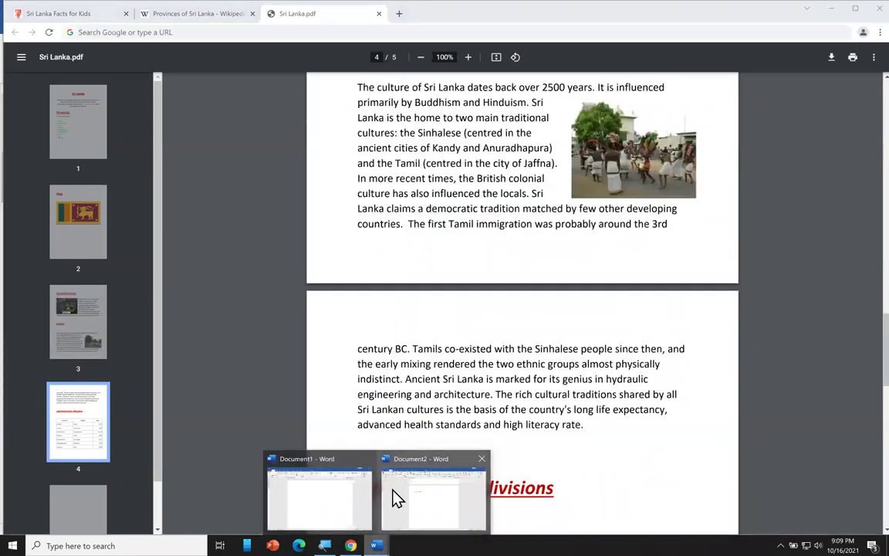
left_click(396, 496)
scroll(376, 313, "up", 15)
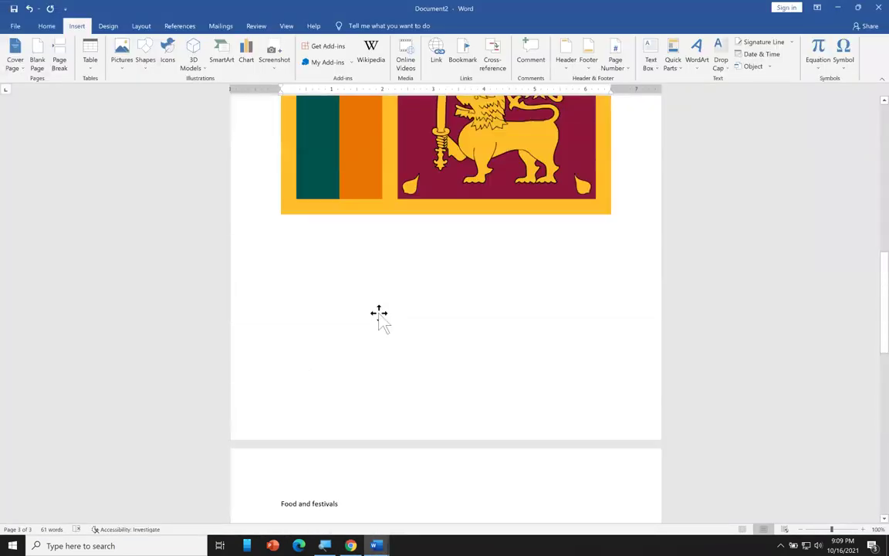
- Copy the Flag heading's red italic underlined style onto 'Food and festivals' with Format Painter
scroll(379, 311, "down", 8)
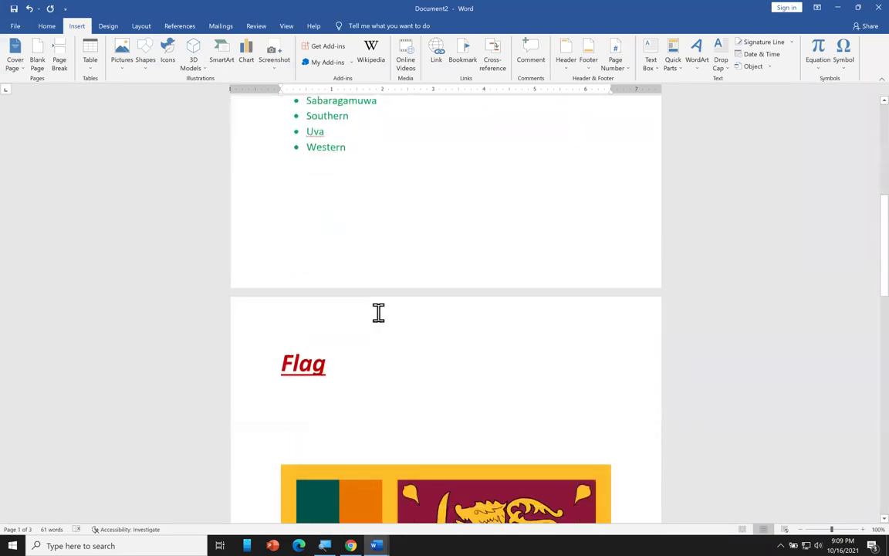
left_click_drag(340, 363, 279, 368)
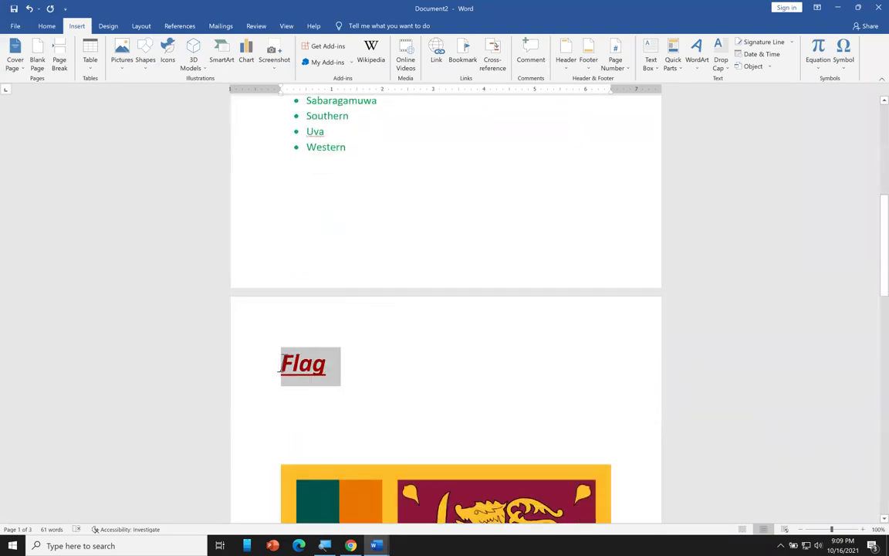
left_click(44, 27)
left_click(55, 68)
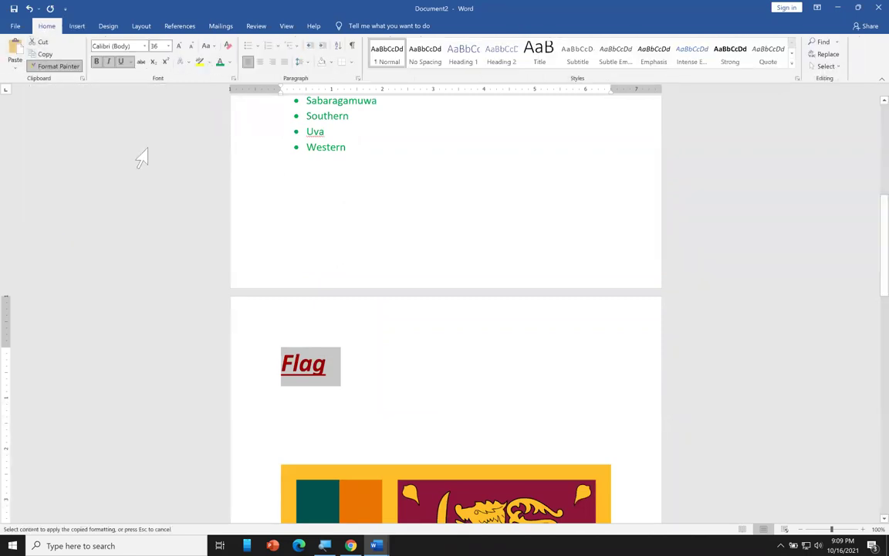
scroll(303, 280, "down", 8)
scroll(316, 286, "down", 3)
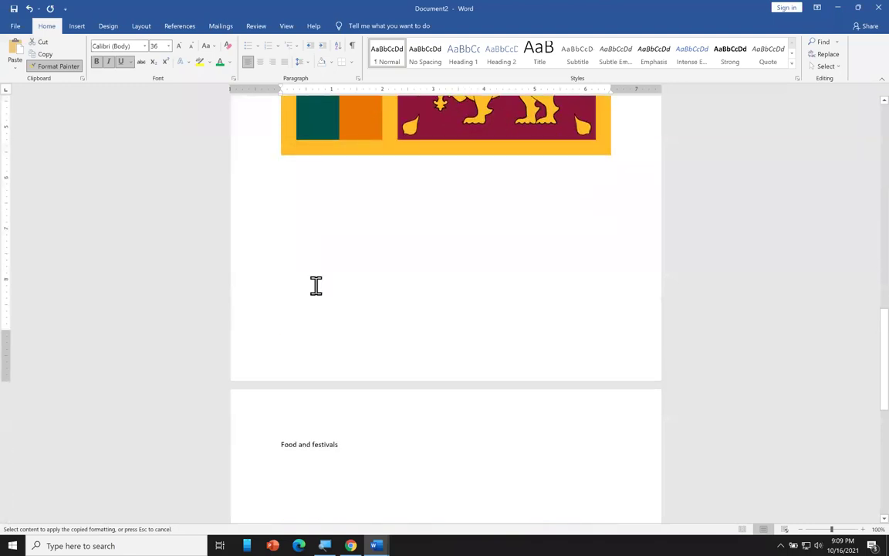
scroll(316, 286, "down", 2)
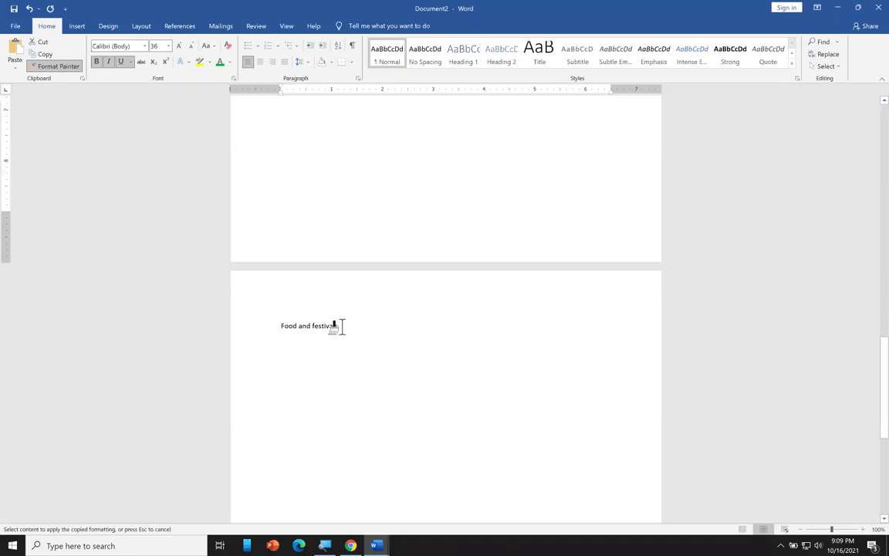
left_click_drag(342, 326, 275, 325)
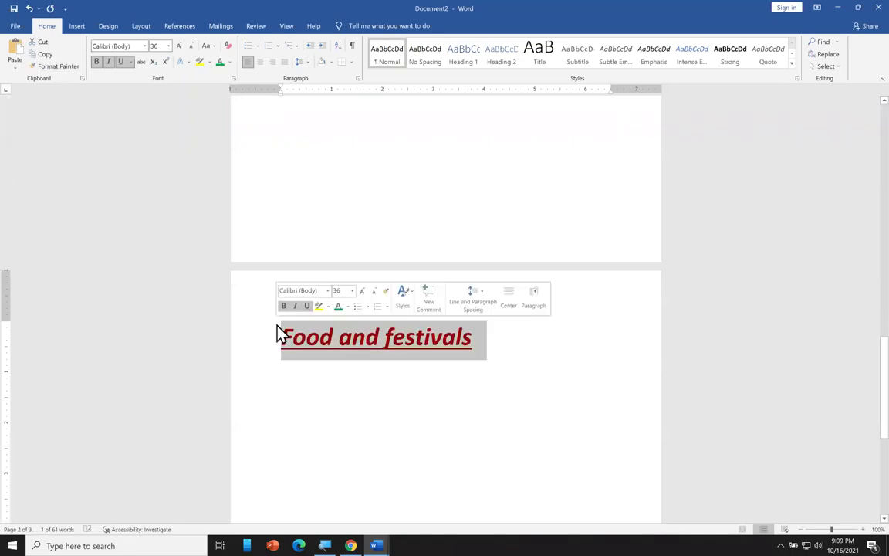
left_click(345, 367)
- Add empty lines below the heading and clear their formatting to plain 11-point Calibri
scroll(347, 363, "up", 4)
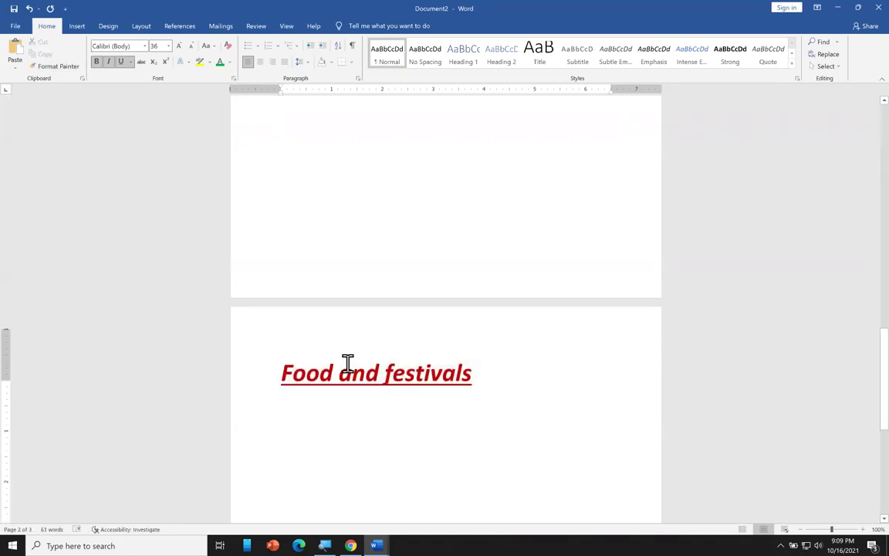
scroll(347, 362, "down", 2)
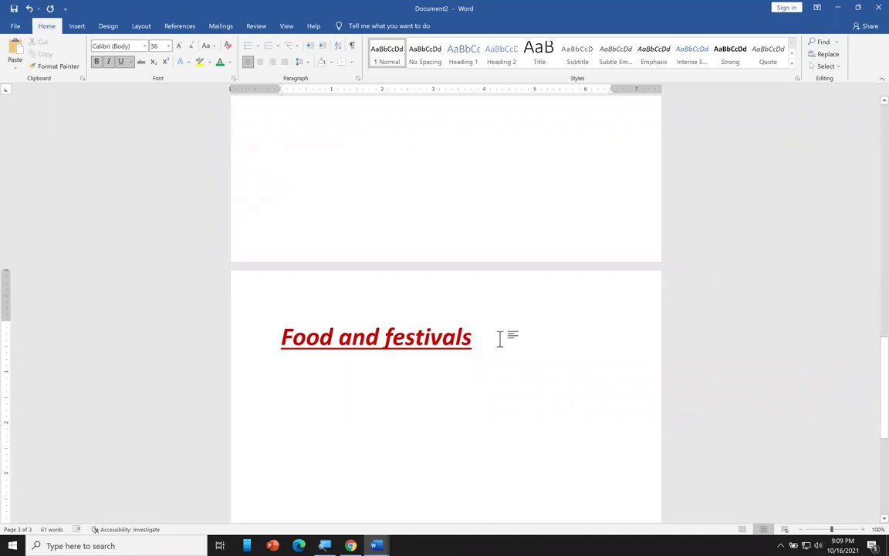
key("Return")
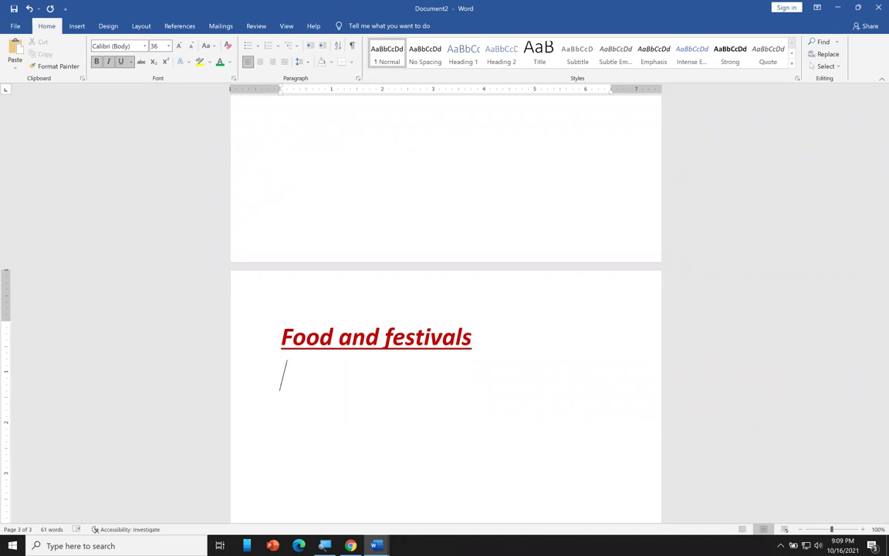
key("Return")
type("jjjjj")
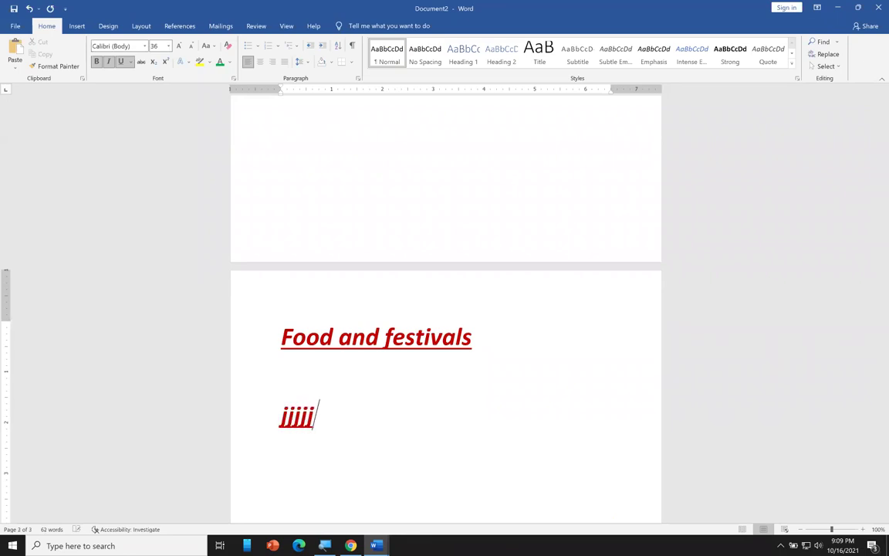
key("BackSpace")
key("BackSpace")
key("BackSpace")
key("BackSpace")
key("BackSpace")
left_click(227, 47)
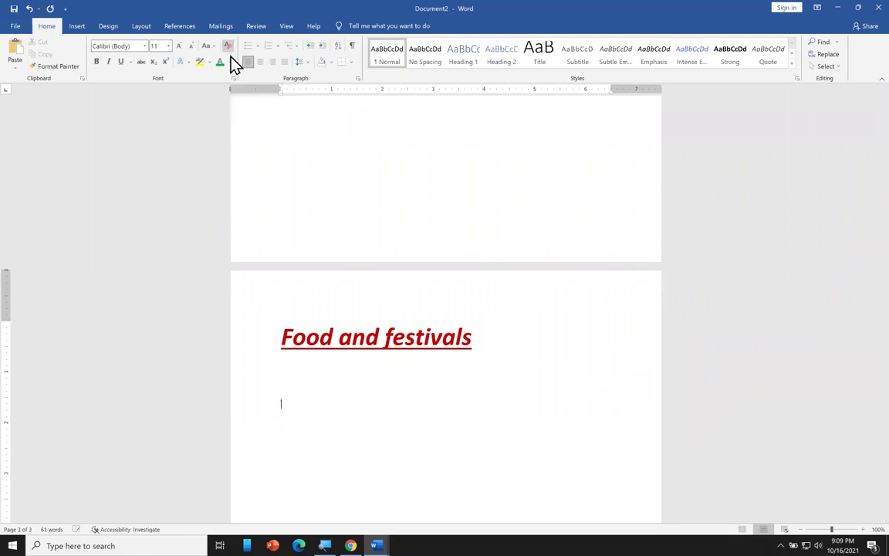
type("jj")
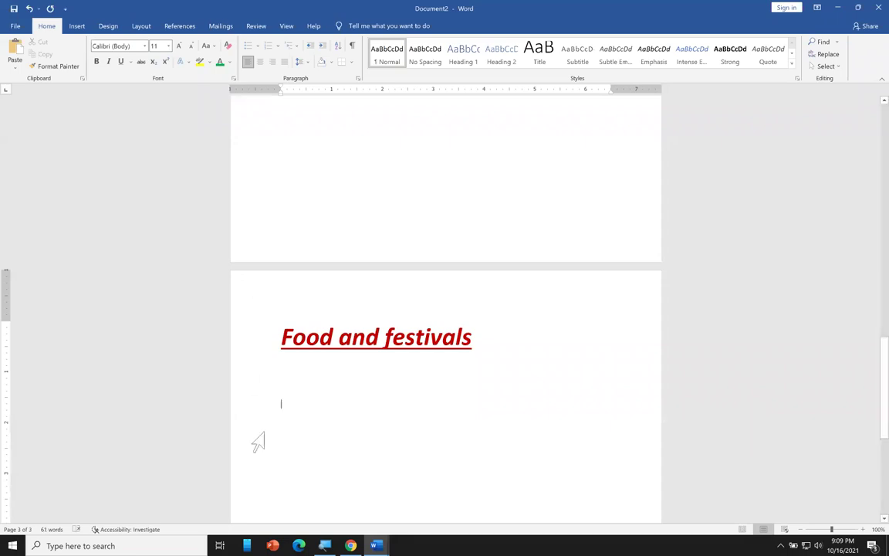
- Copy the Sri Lankan dishes paragraph under Food and festivals in Sri Lanka.pdf
left_click(350, 545)
scroll(417, 364, "up", 5)
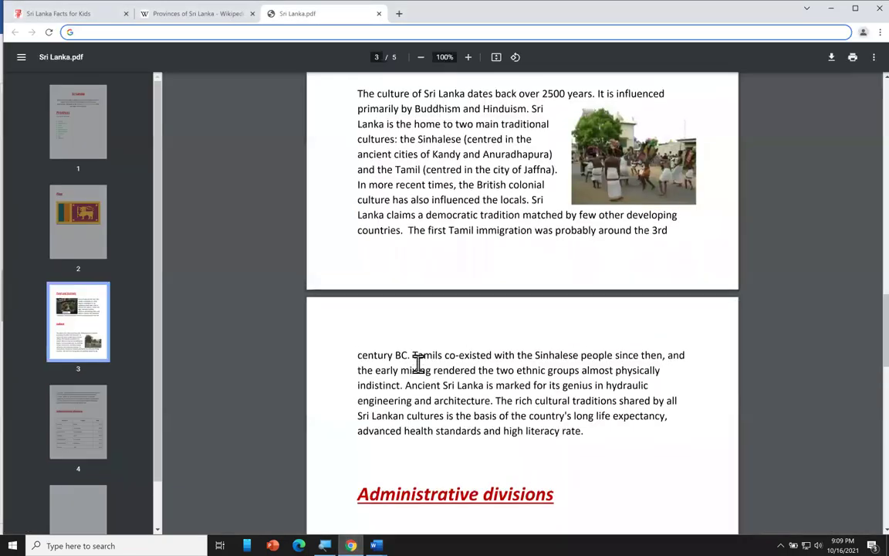
scroll(417, 363, "down", 2)
scroll(494, 298, "up", 6)
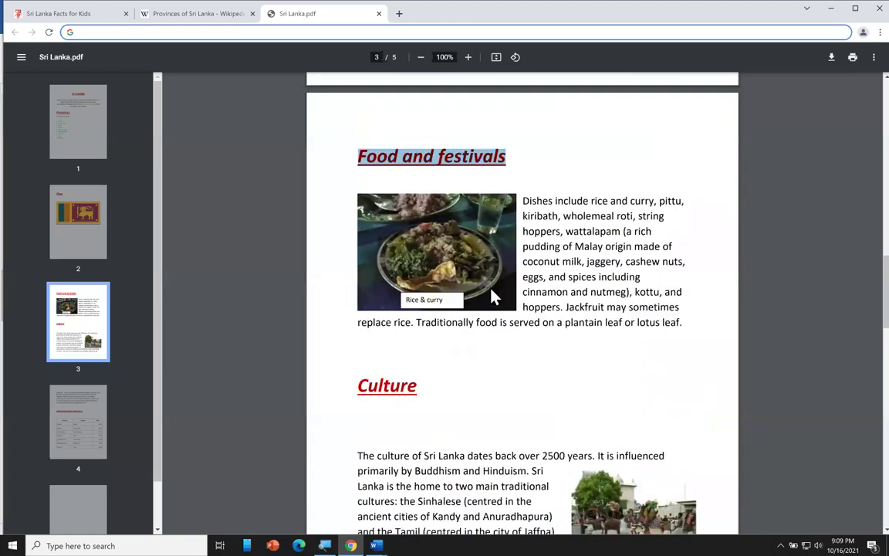
scroll(574, 367, "down", 3)
left_click_drag(686, 325, 525, 208)
key("ctrl+c")
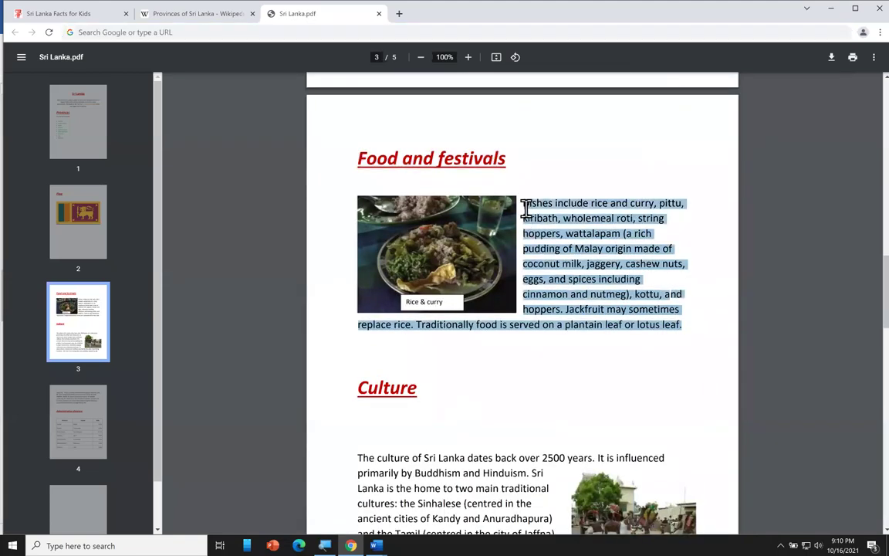
right_click(550, 212)
left_click(563, 216)
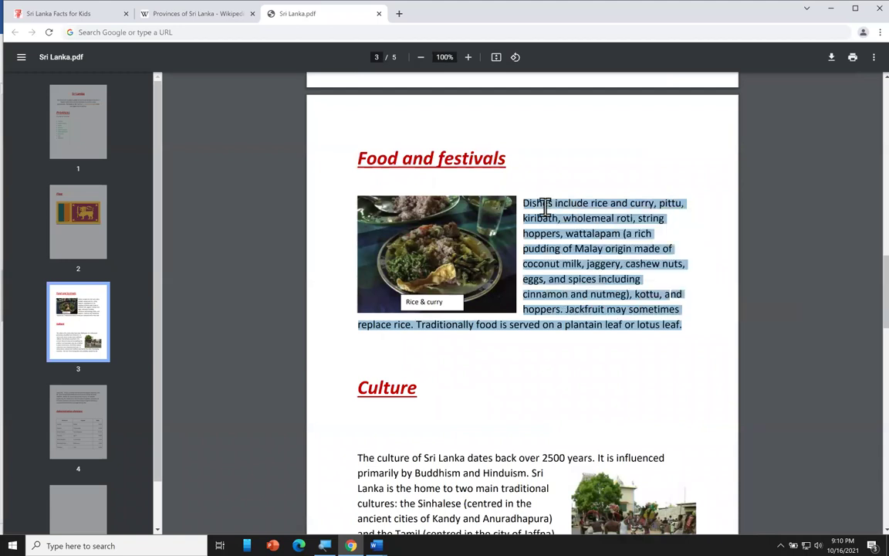
- Test-paste the copy in Chrome's address bar, clear it, and place the cursor below Word's heading
left_click(255, 32)
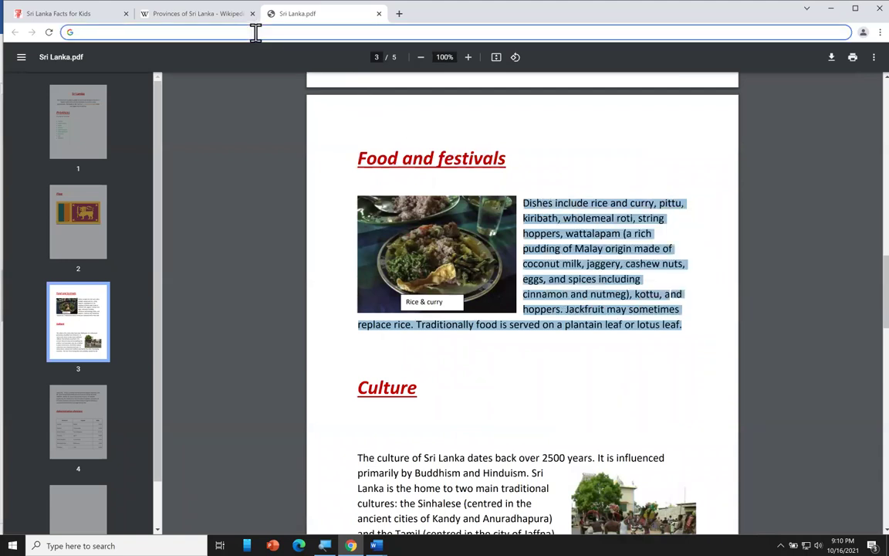
key("ctrl+v")
key("ctrl+a")
key("BackSpace")
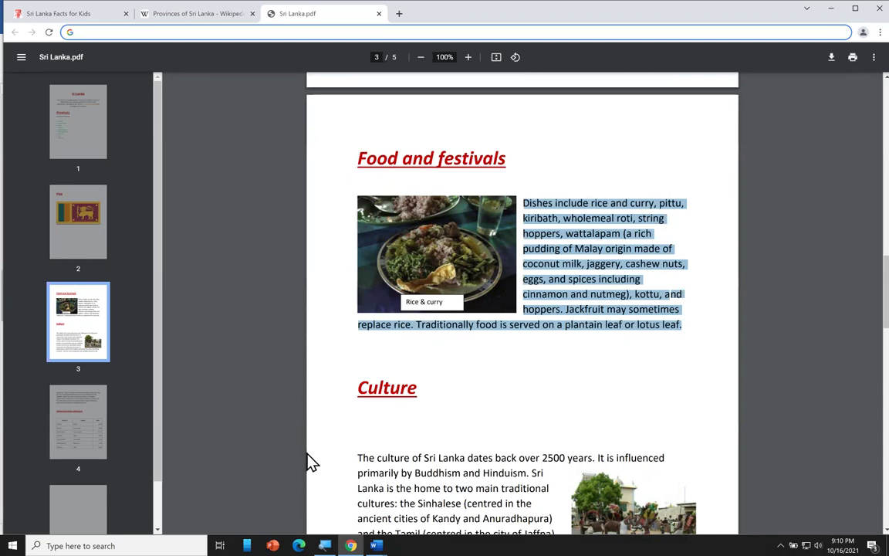
mouse_move(375, 540)
left_click(392, 505)
left_click(308, 403)
- Paste the dishes paragraph under the Food and festivals heading and set it to 16 pt
key("ctrl+v")
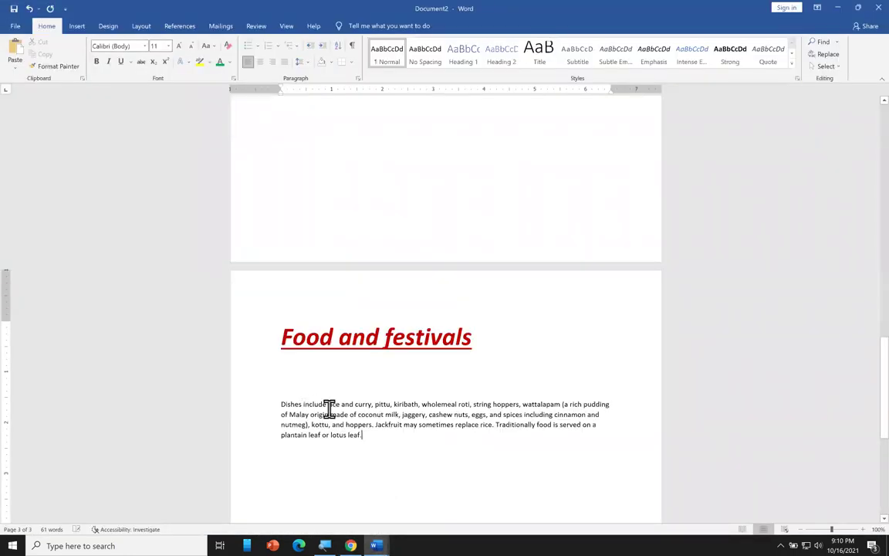
scroll(369, 437, "down", 1)
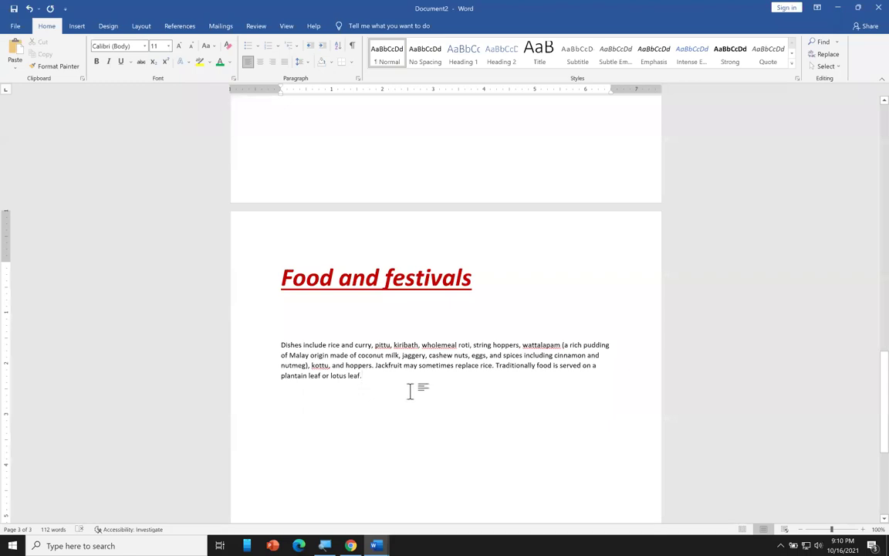
left_click_drag(375, 377, 273, 349)
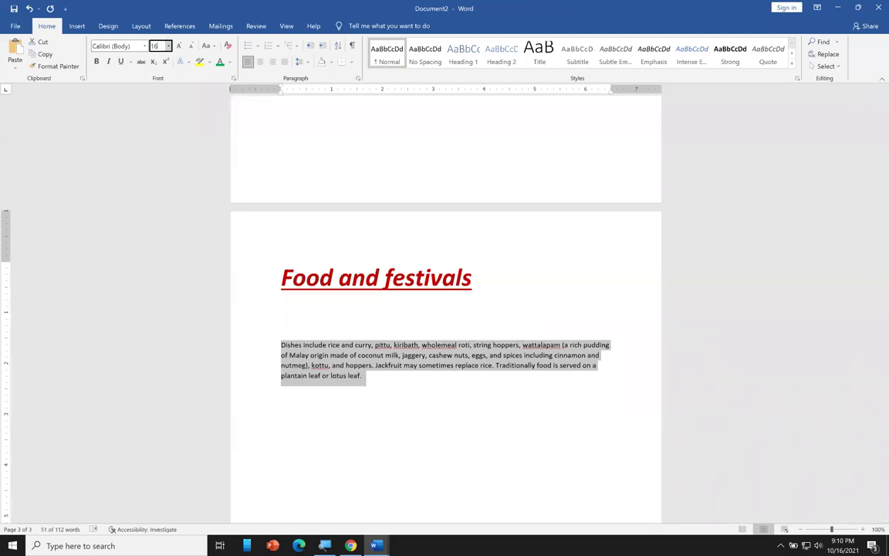
key("Return")
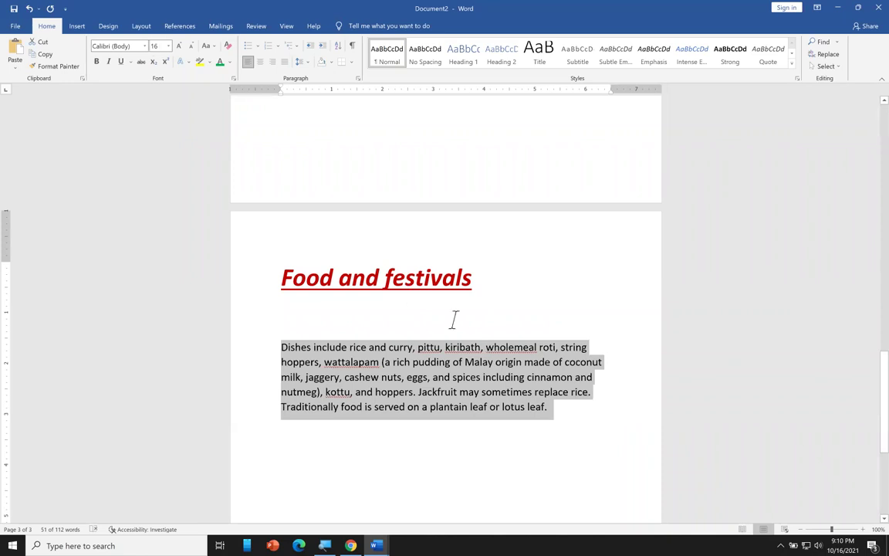
left_click(553, 407)
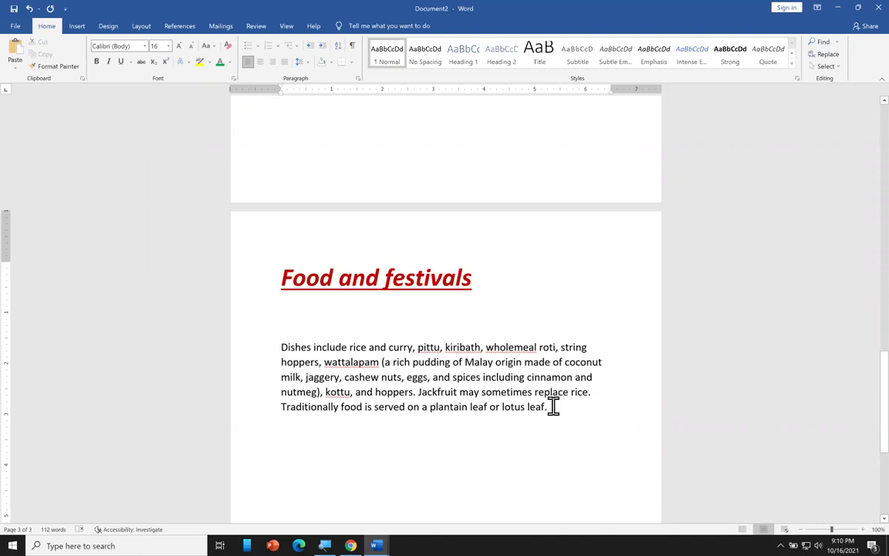
left_click(350, 546)
- Clear the PDF highlight, review the rice and curry photo, and return to Document2
left_click(464, 323)
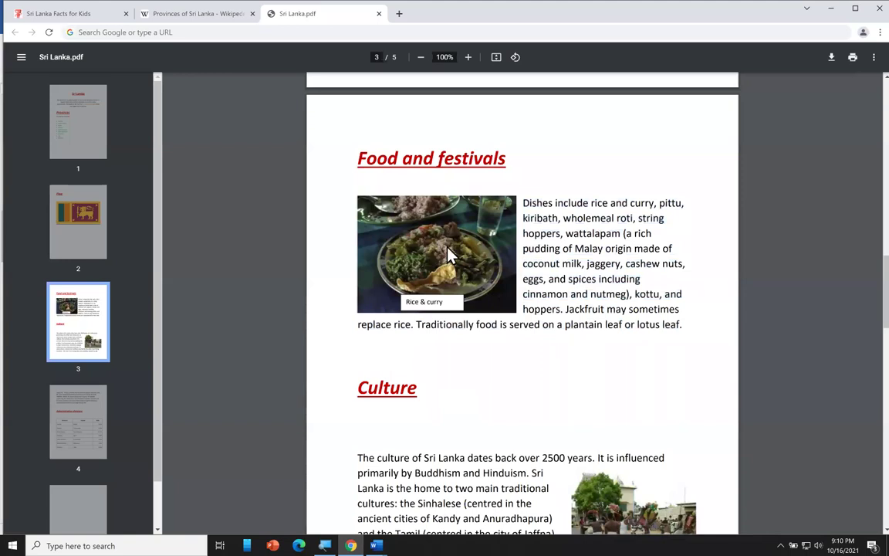
left_click(376, 546)
left_click(394, 491)
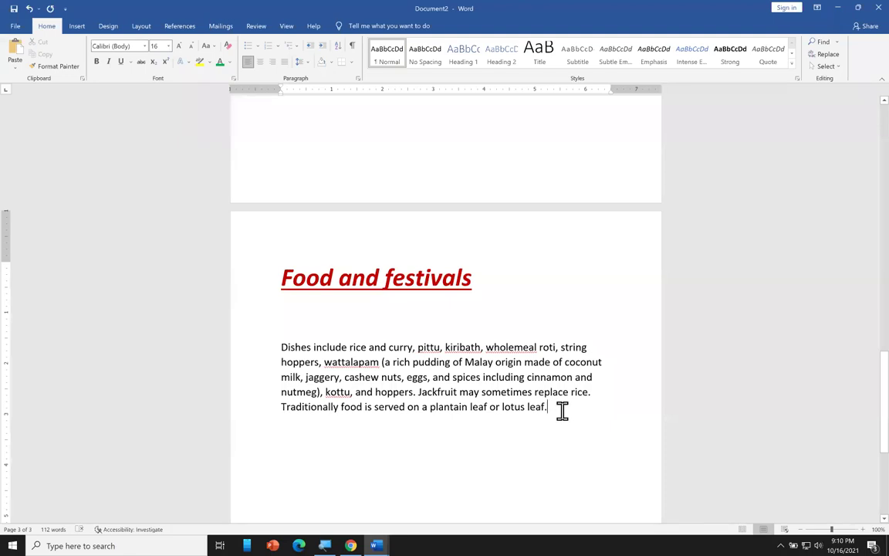
- Insert food.jpeg from the Downloads folder below the dishes paragraph
left_click(76, 27)
left_click(122, 68)
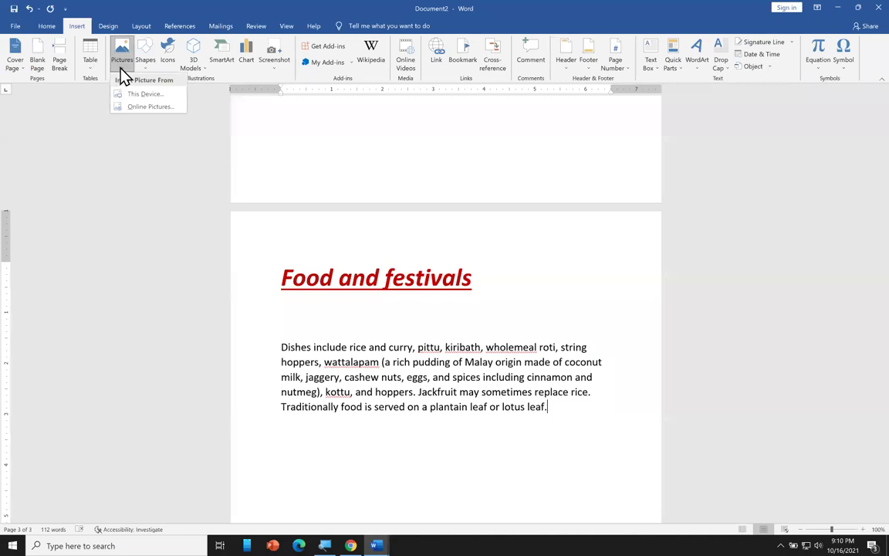
left_click(133, 94)
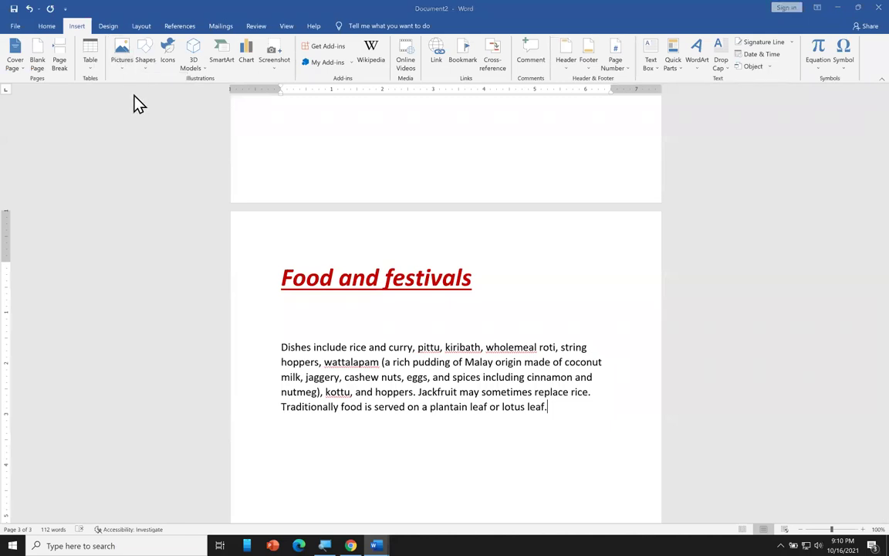
left_click(123, 99)
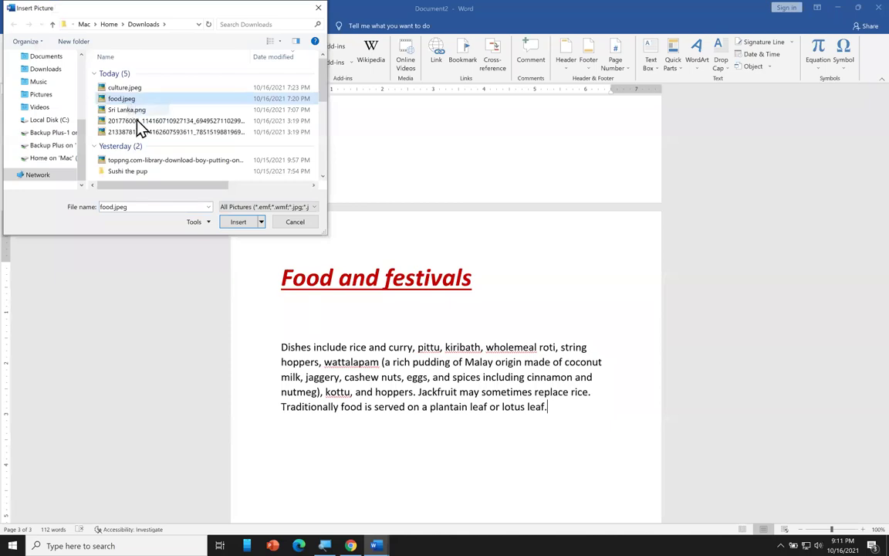
left_click(236, 222)
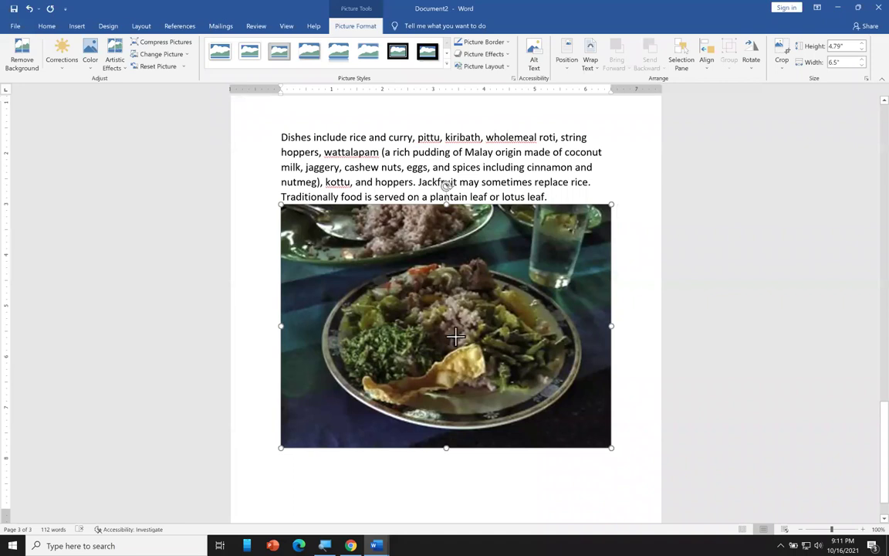
- Shrink the food photo, give it Square wrapping, and drag it beside the paragraph's first lines
left_click_drag(455, 335, 435, 320)
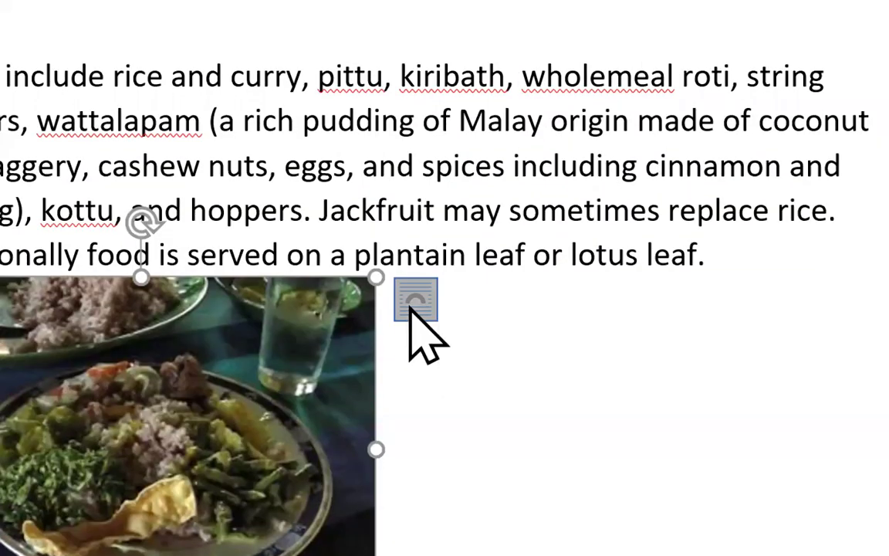
left_click(414, 305)
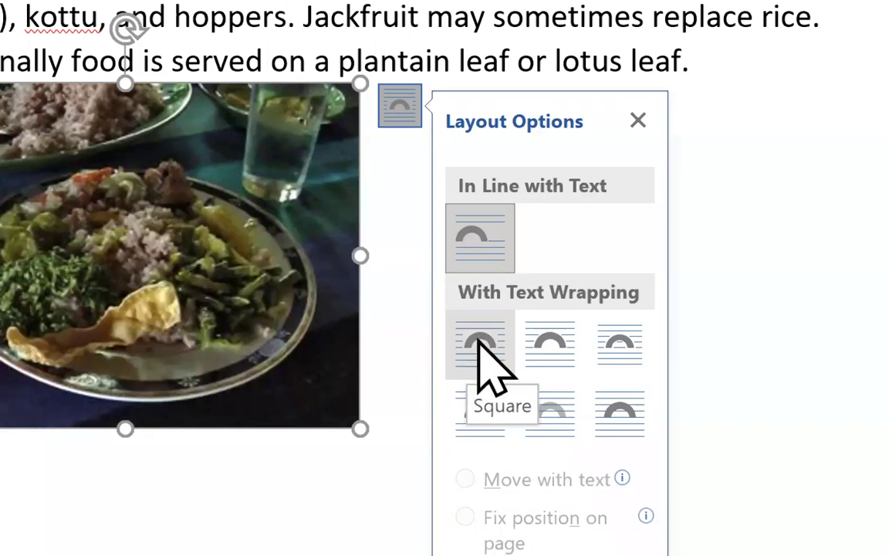
left_click(478, 341)
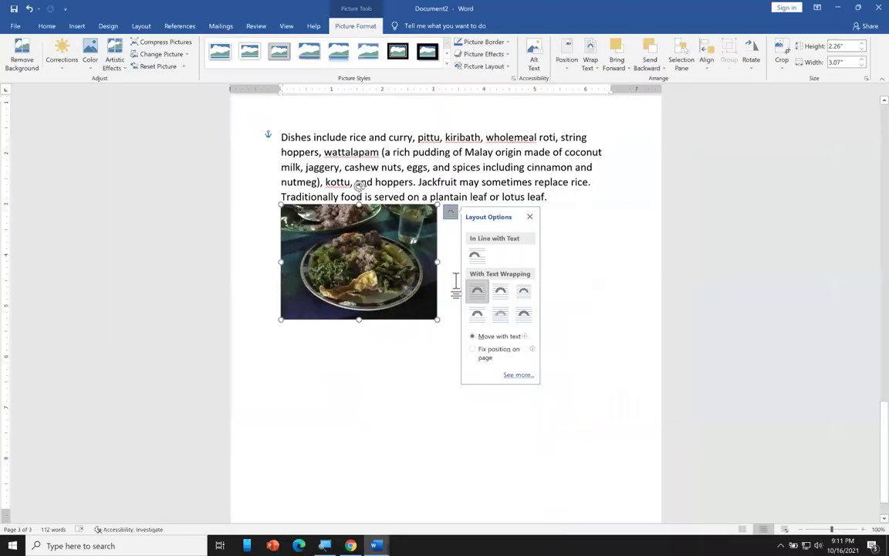
scroll(456, 289, "up", 3)
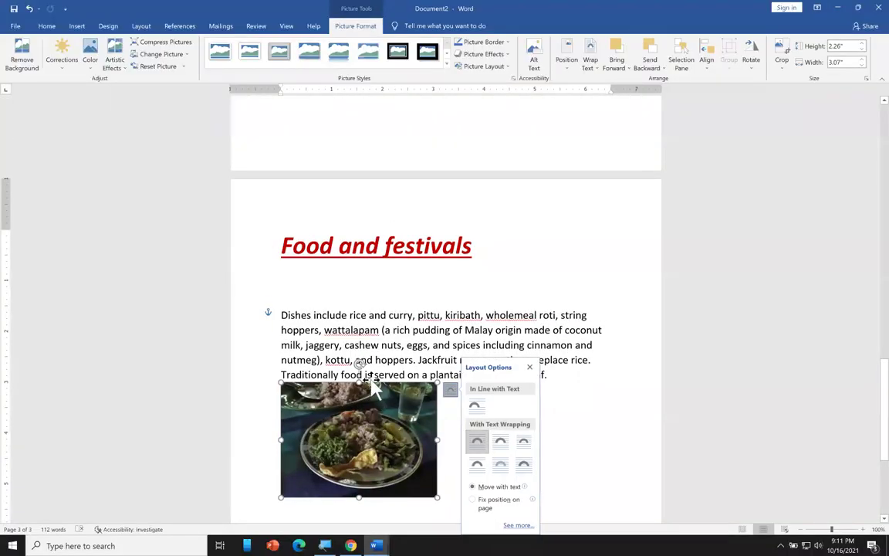
left_click_drag(324, 389, 347, 411)
left_click_drag(359, 363, 347, 386)
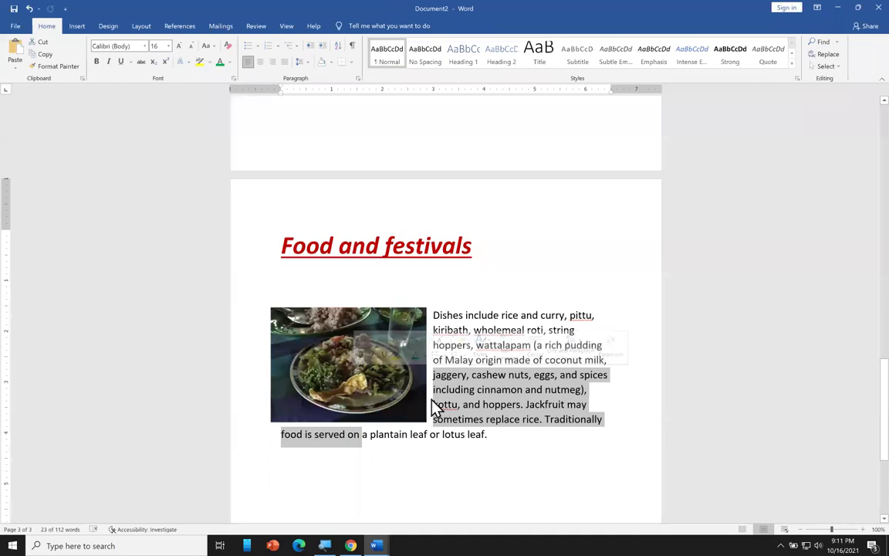
- Shrink the photo slightly and settle it at the paragraph's left, level with its first line
left_click(472, 407)
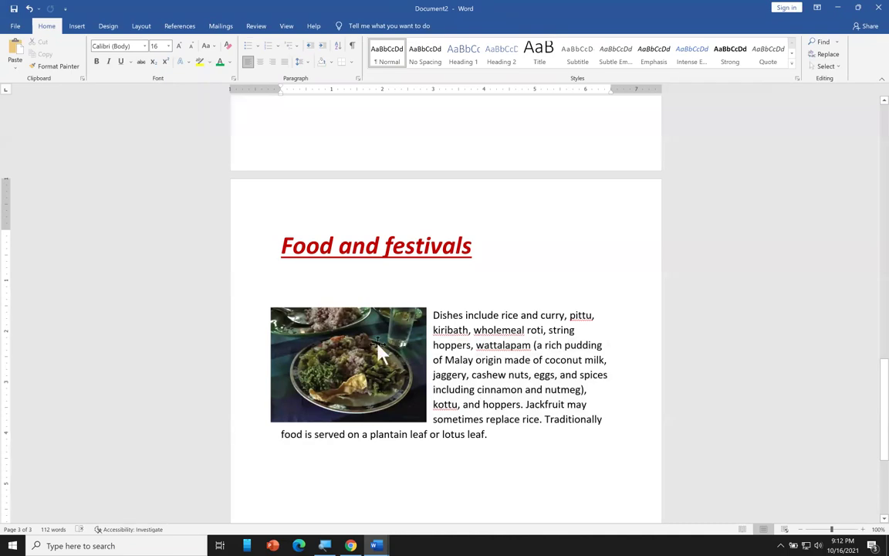
mouse_move(369, 373)
left_mouse_down()
mouse_move(492, 372)
mouse_move(462, 371)
mouse_move(403, 406)
mouse_move(402, 372)
mouse_move(367, 363)
left_mouse_up()
left_click_drag(437, 416, 418, 406)
left_click_drag(382, 365, 382, 368)
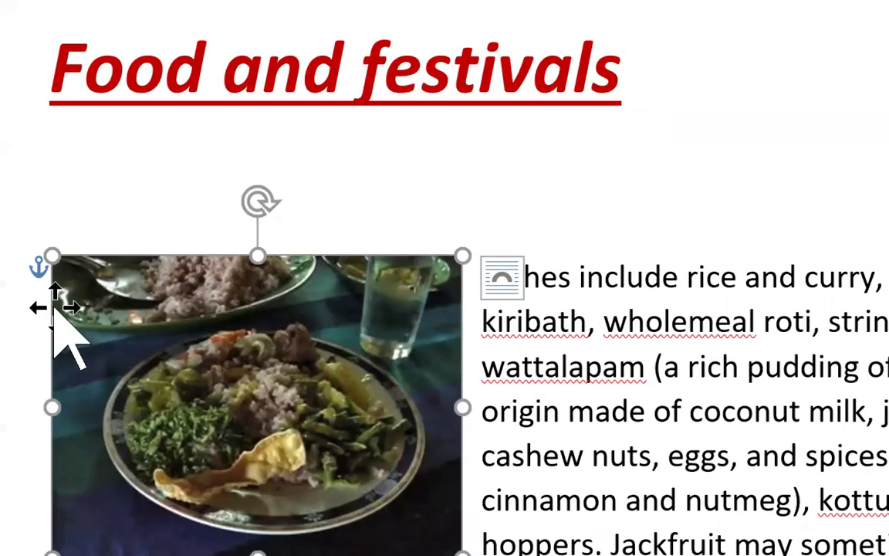
left_click(735, 139)
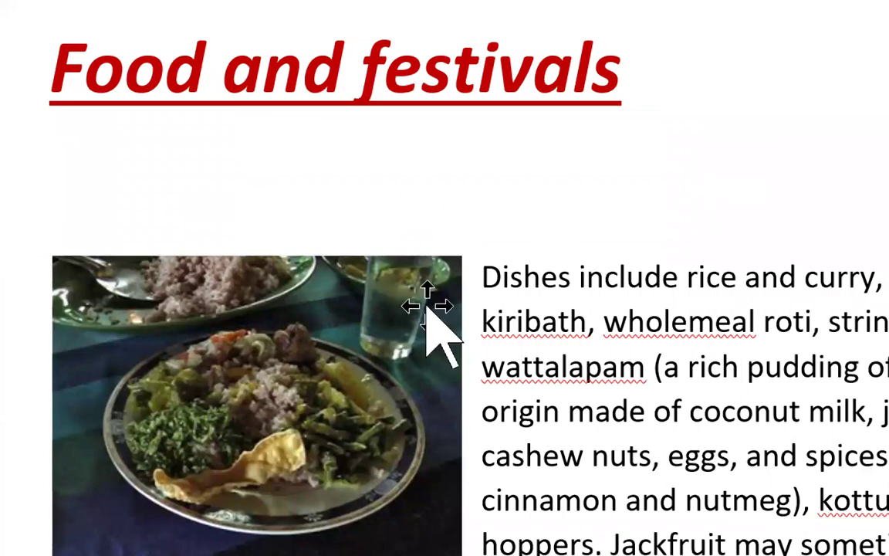
left_click(277, 369)
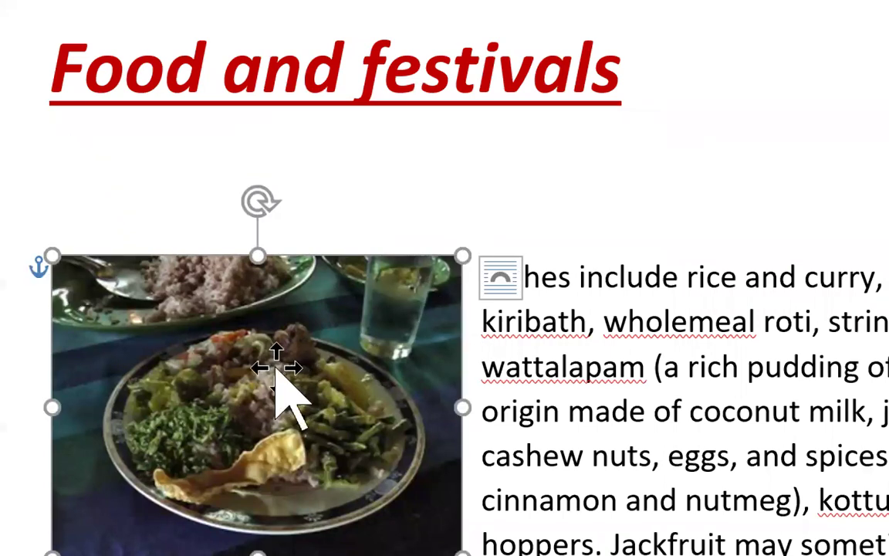
left_click(500, 293)
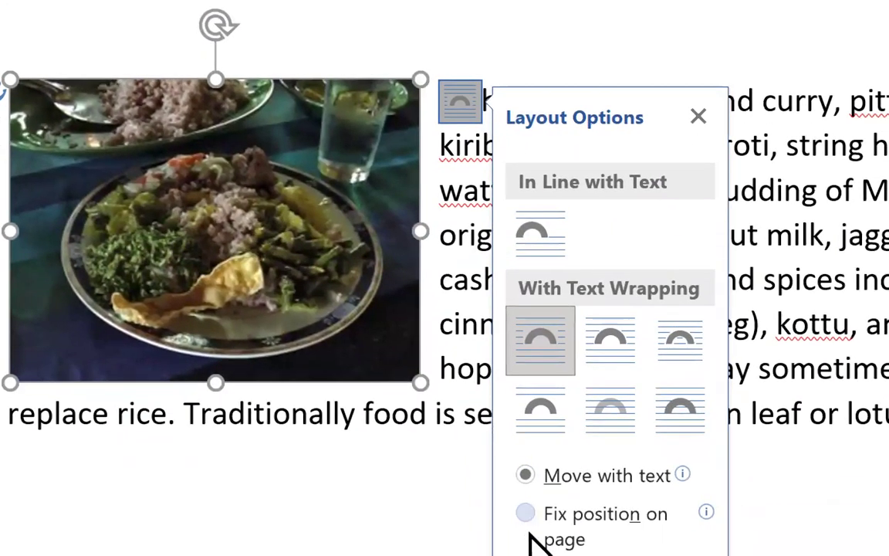
left_click(430, 347)
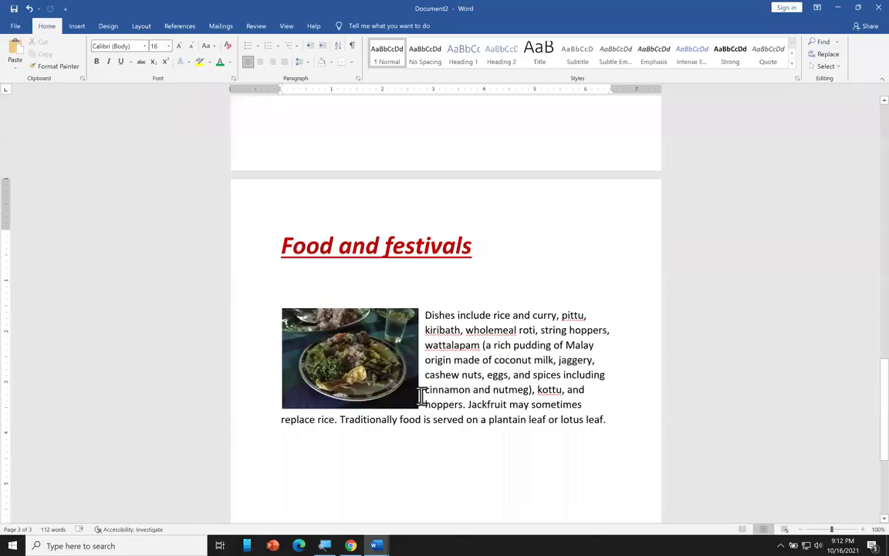
scroll(430, 331, "down", 3)
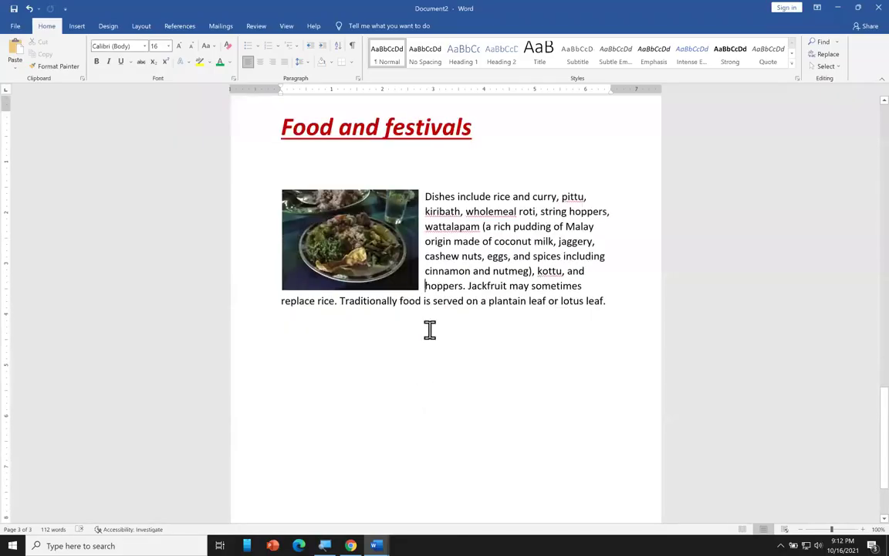
left_click(349, 545)
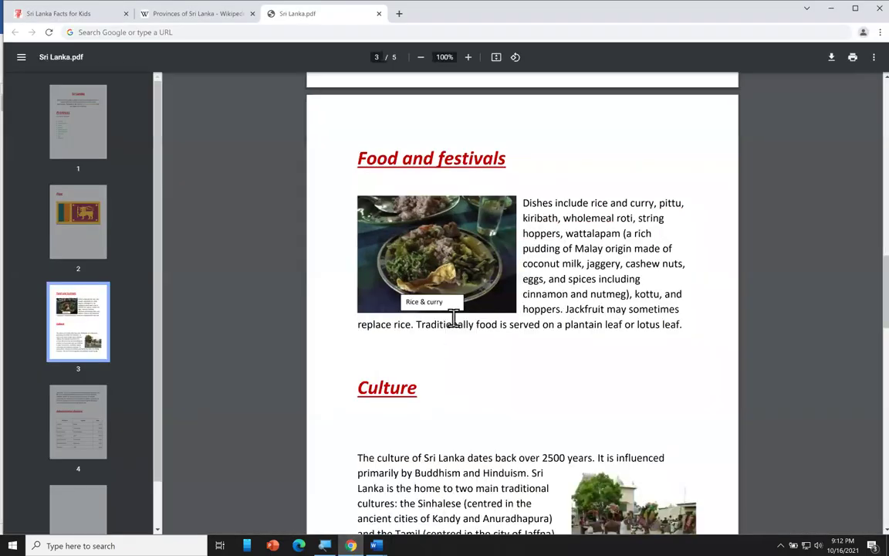
triple_click(447, 301)
left_click(452, 321)
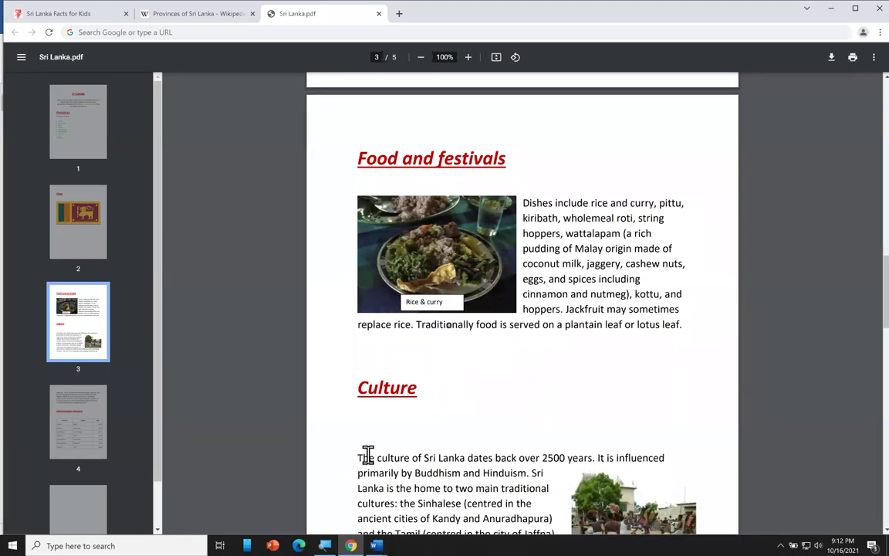
left_click(388, 547)
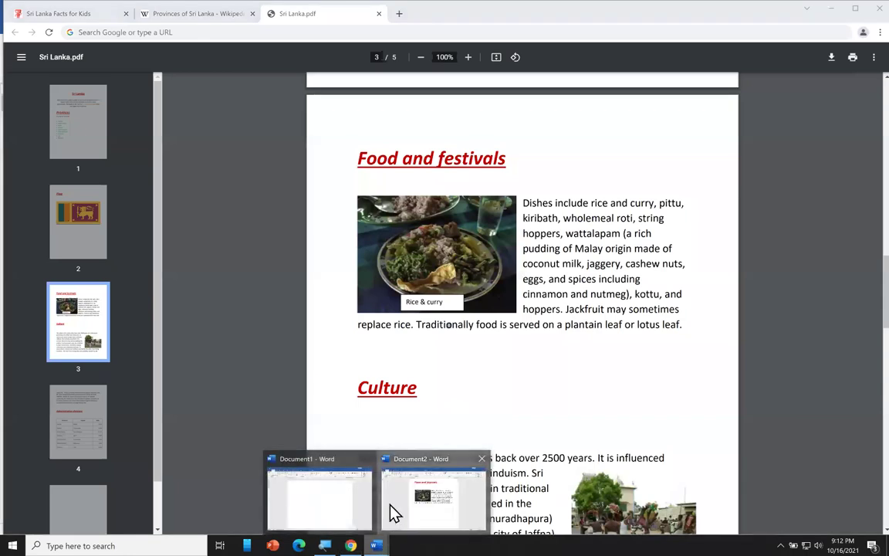
left_click(392, 512)
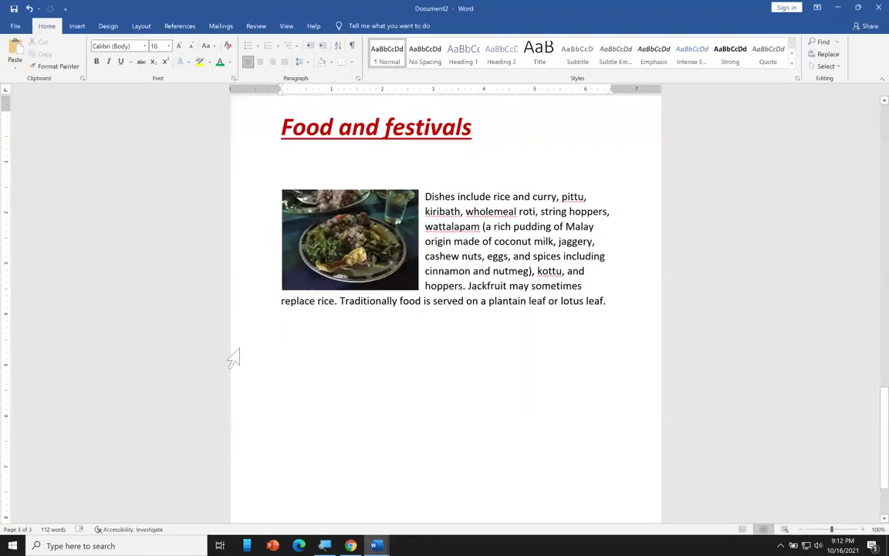
- Insert a Simple Text Box from the Text Box gallery beside the food photo
left_click(77, 27)
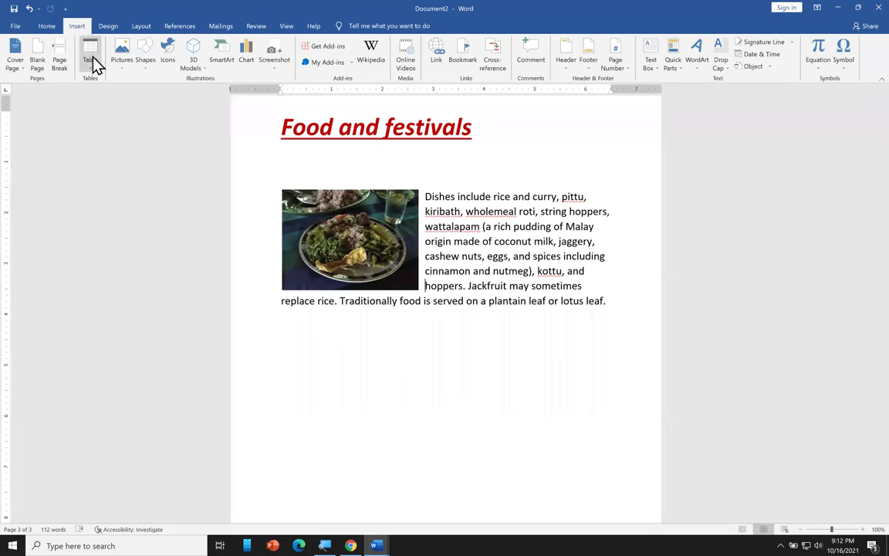
left_click(653, 58)
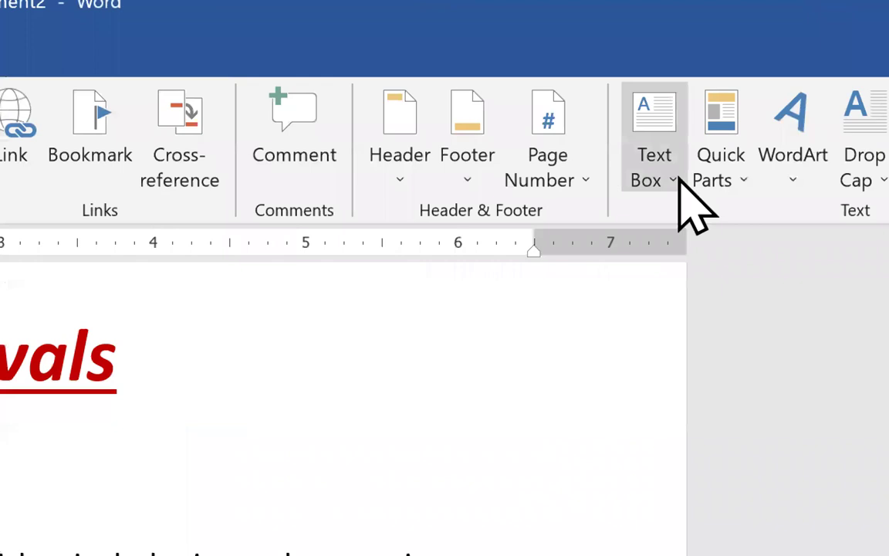
left_click(689, 202)
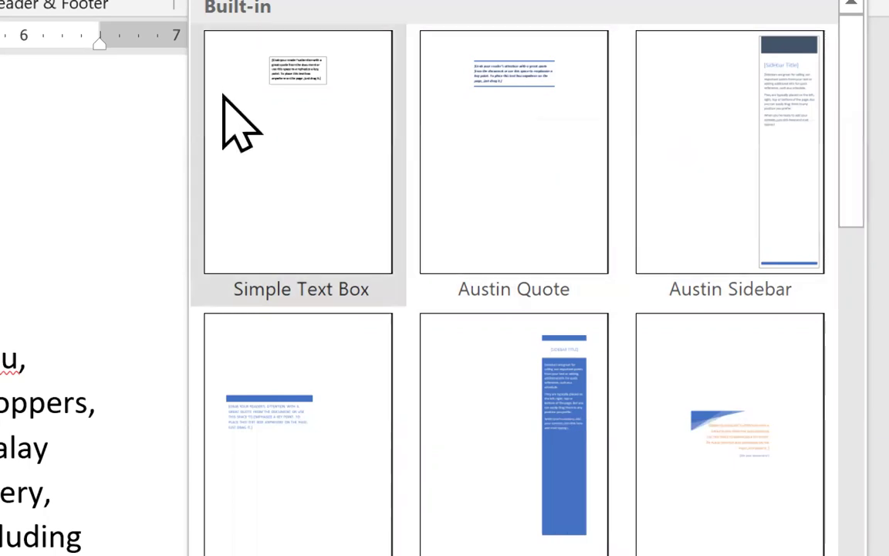
left_click(284, 95)
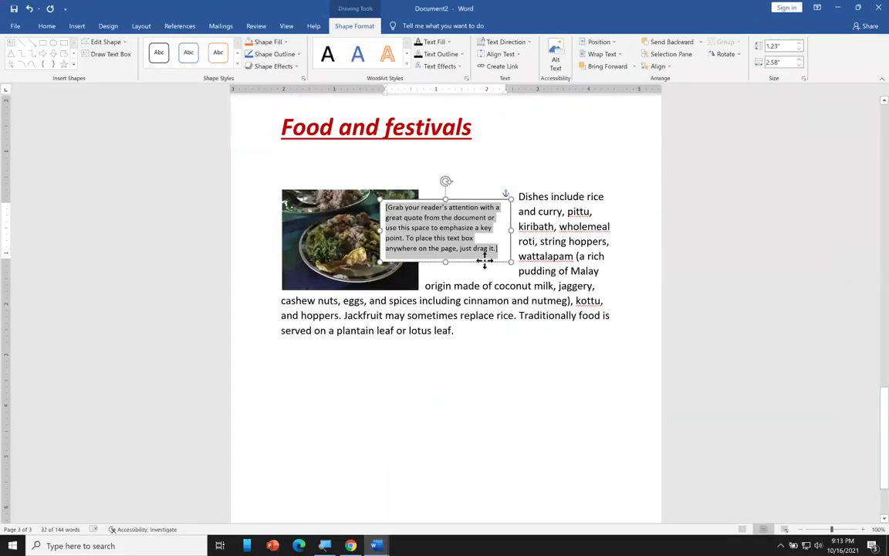
- Move the text box over the photo and replace its placeholder with 'Rice & Curry'
left_click_drag(485, 261, 390, 279)
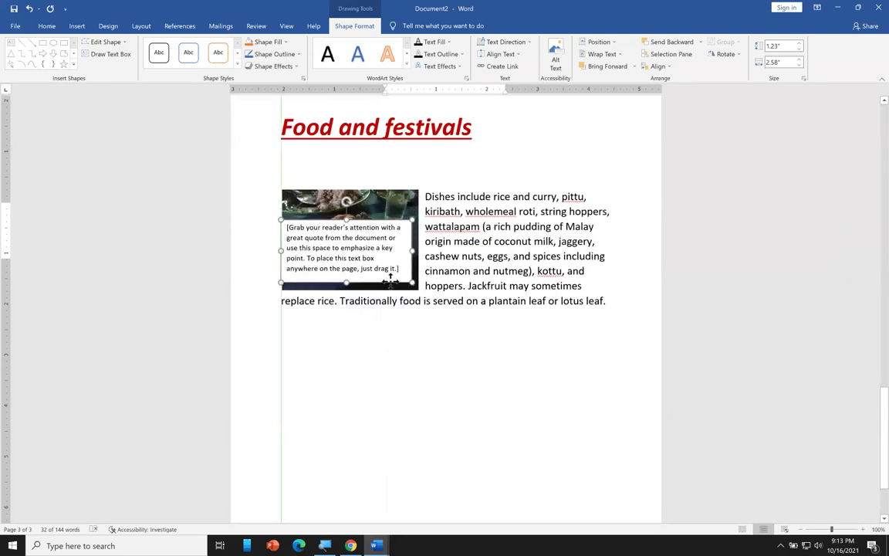
left_click(378, 270)
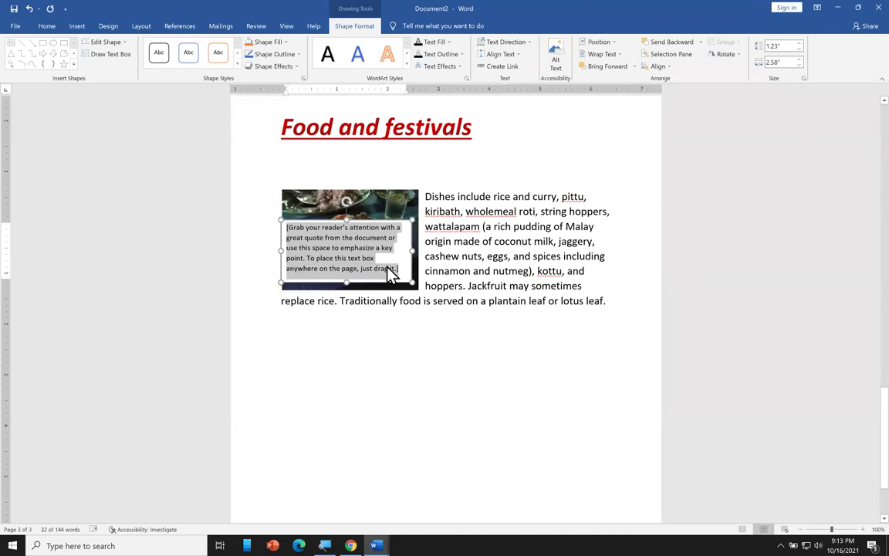
key("BackSpace")
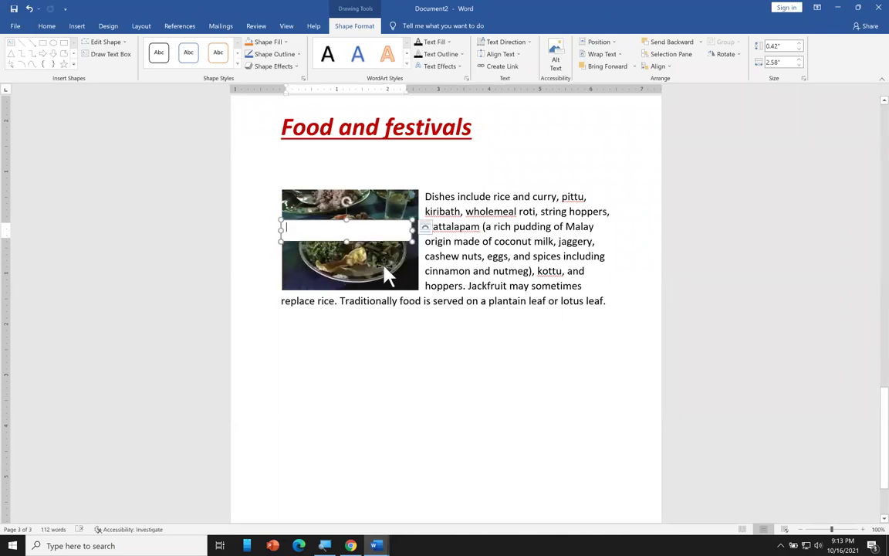
type("Rice")
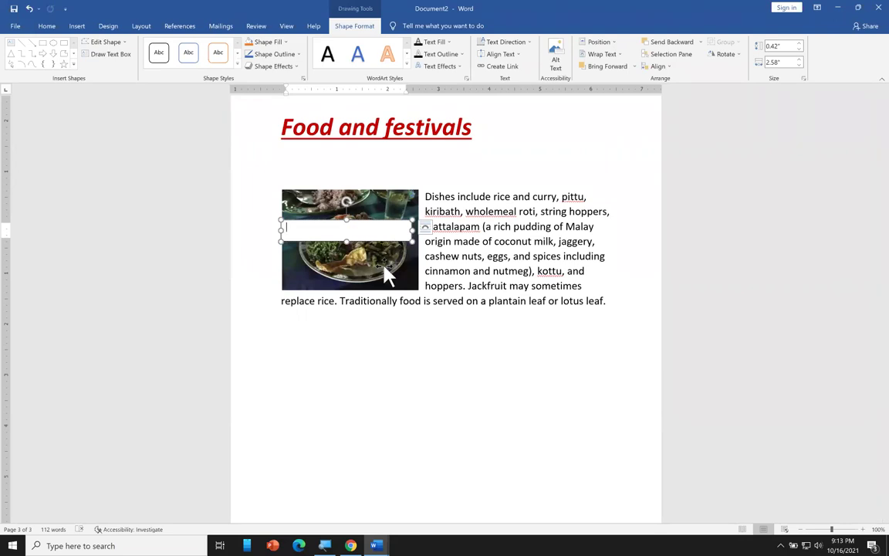
type(" & Curry")
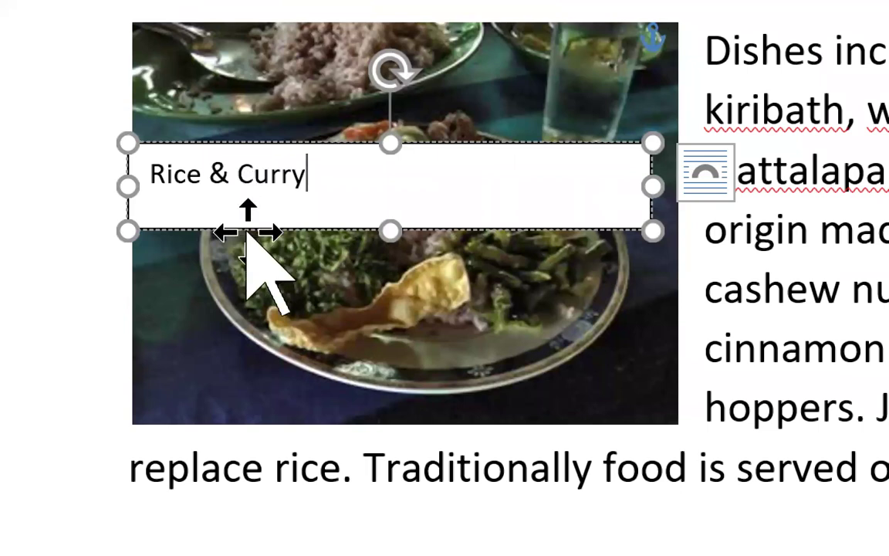
- Move the caption box to the photo's bottom, narrow it, and centre it
left_click(245, 228)
left_click_drag(246, 228, 295, 399)
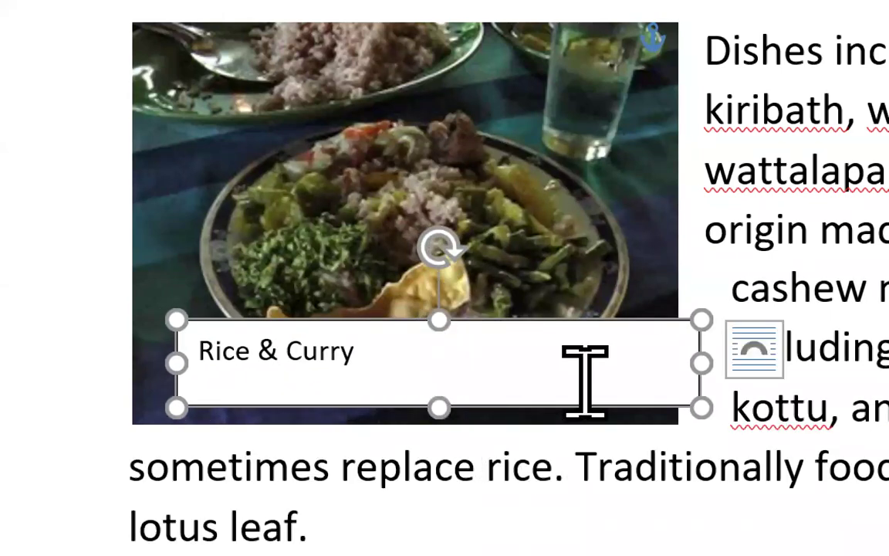
left_click_drag(691, 362, 425, 369)
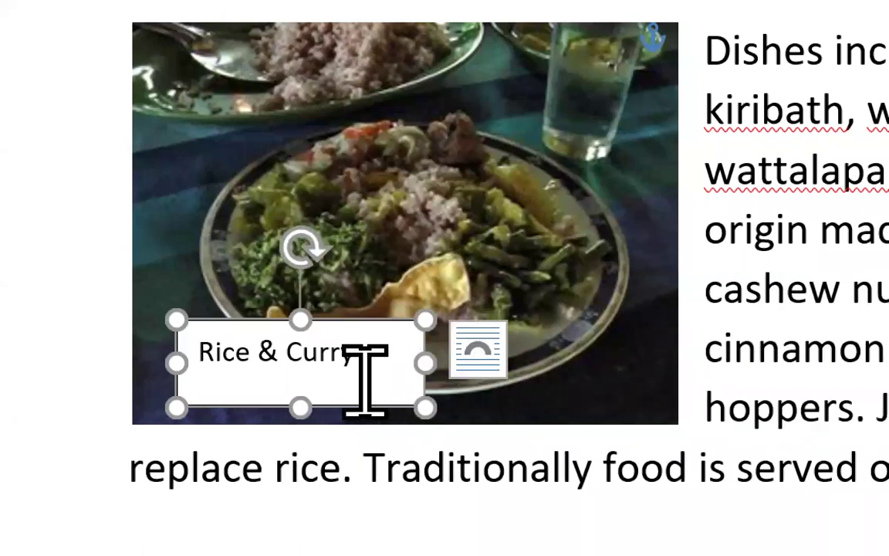
left_click_drag(363, 396, 451, 403)
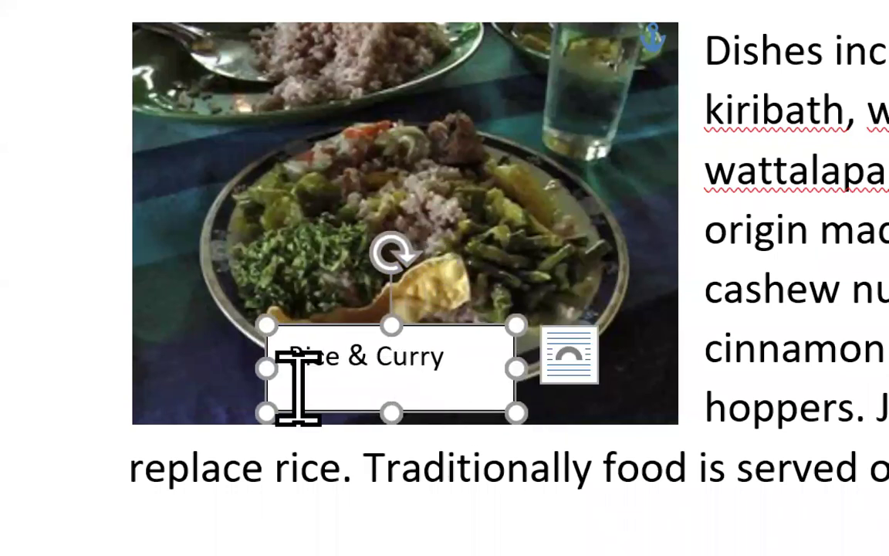
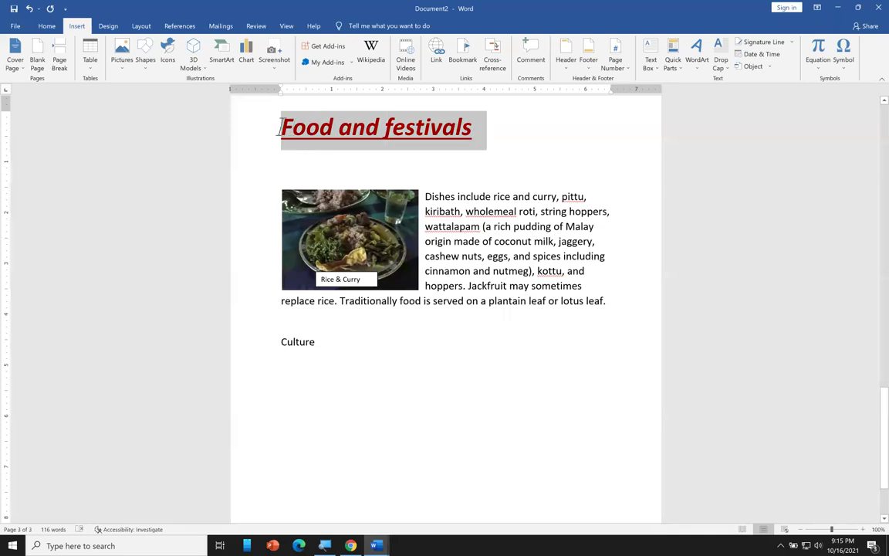
- Paint the red italic underlined heading format onto Culture and bring up the reference PDF
left_click(47, 31)
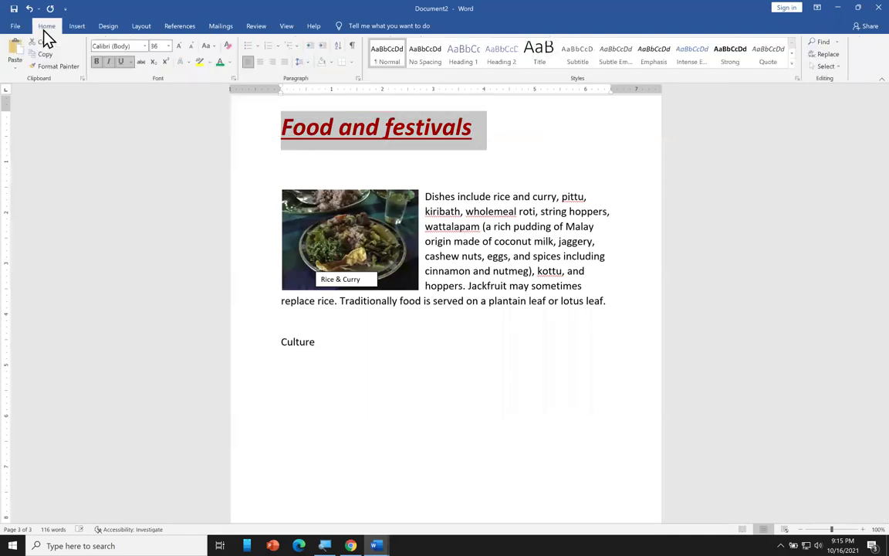
left_click(52, 66)
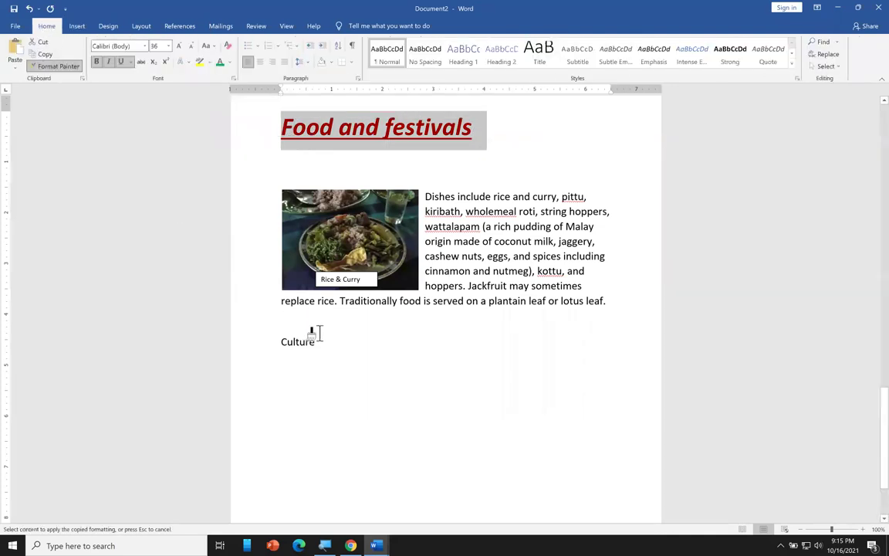
left_click_drag(322, 343, 268, 341)
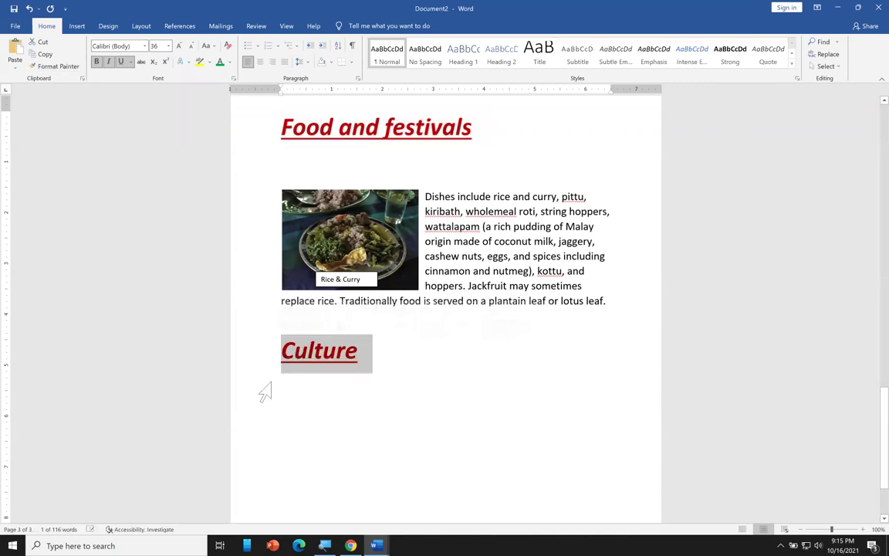
left_click(306, 393)
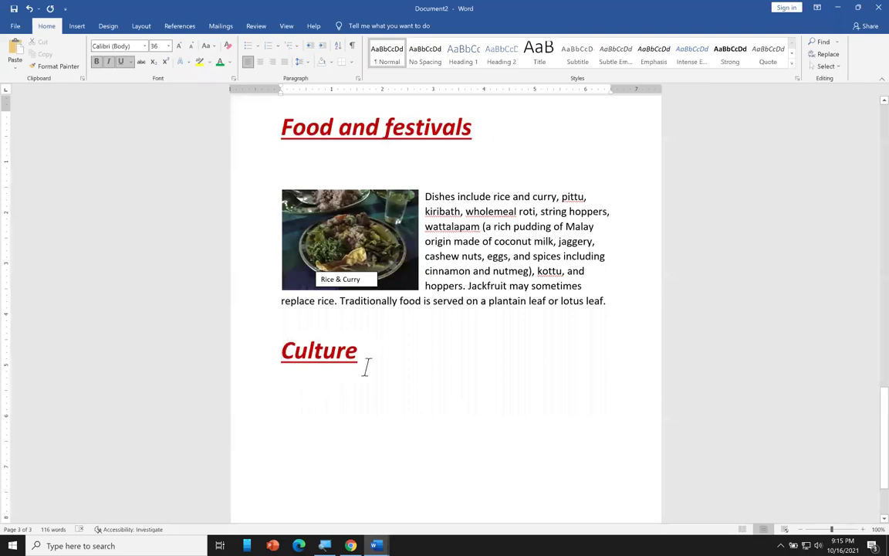
left_click(352, 545)
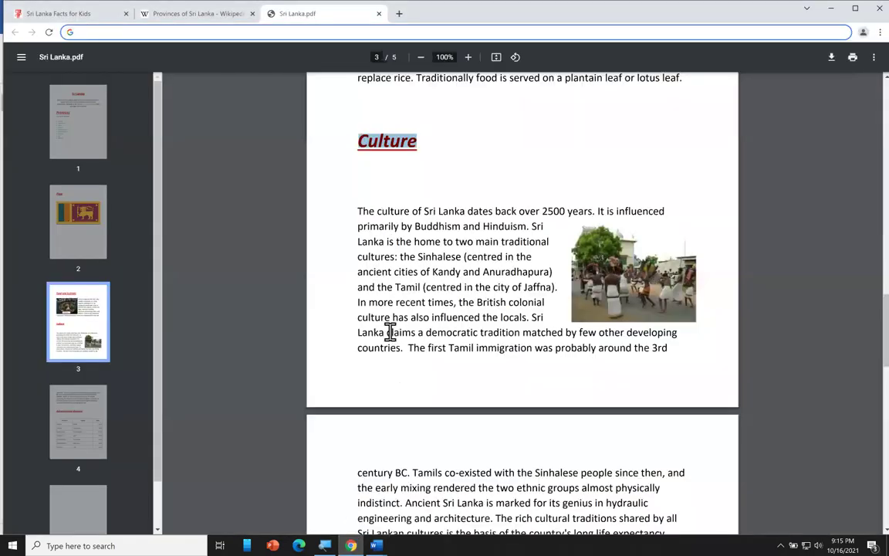
- Scroll the reference PDF to the Culture section
scroll(390, 332, "down", 3)
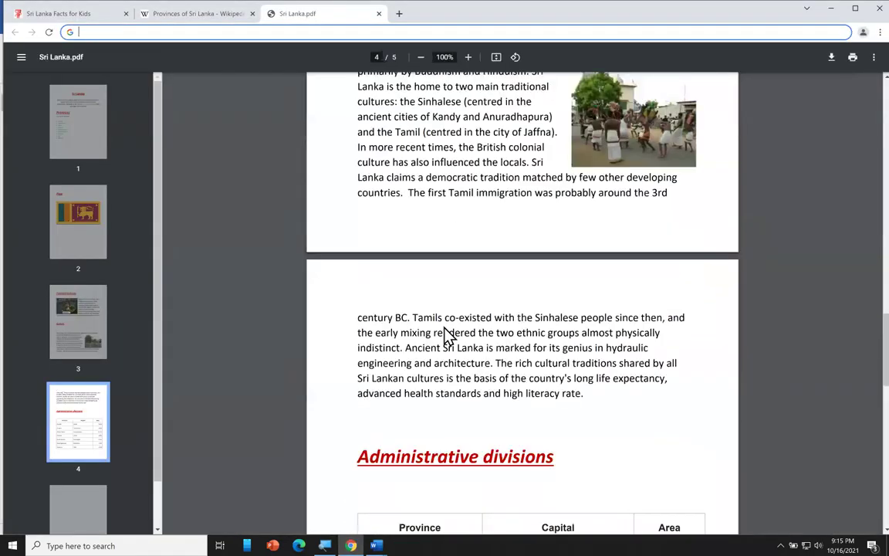
scroll(446, 336, "up", 1)
left_click(593, 437)
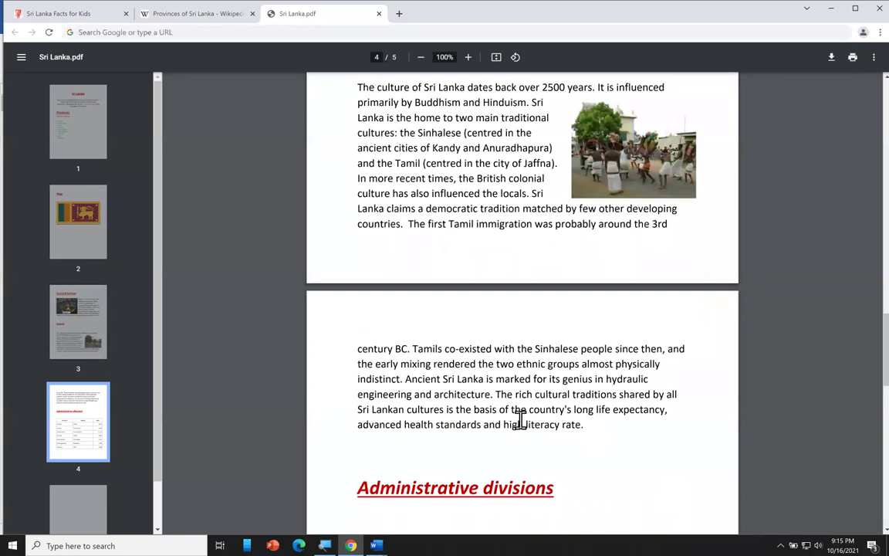
scroll(441, 345, "up", 3)
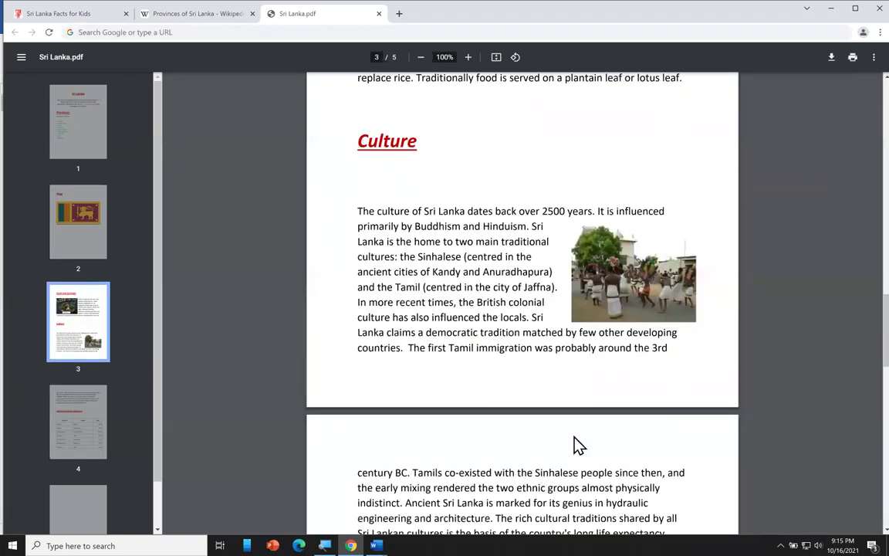
scroll(577, 445, "down", 3)
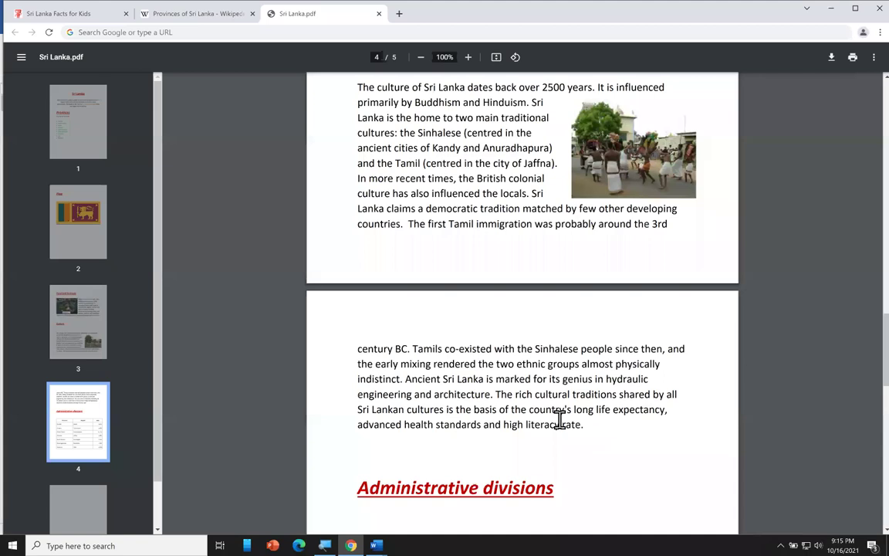
scroll(373, 318, "up", 3)
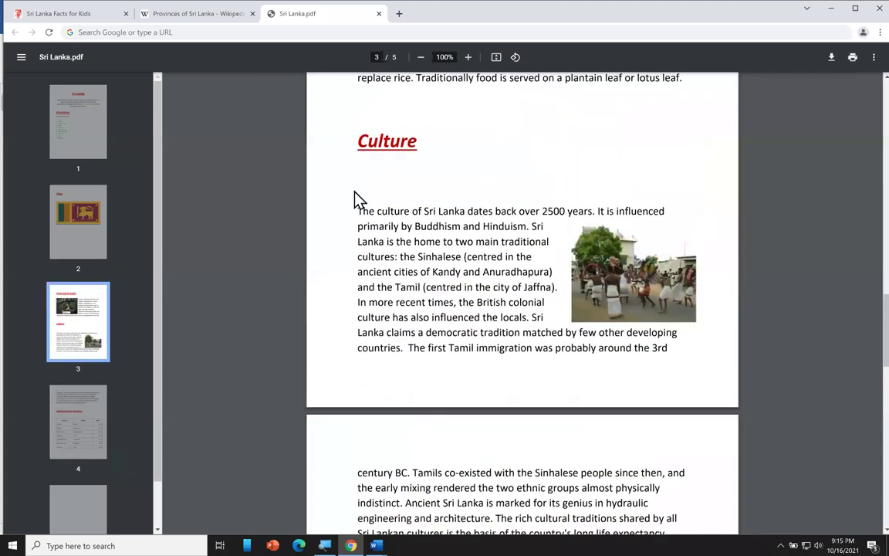
- Select and copy the Culture paragraph, ending at 'rate.'
left_click_drag(359, 208, 468, 397)
scroll(468, 396, "down", 10)
scroll(468, 396, "up", 4)
left_click_drag(474, 375, 589, 180)
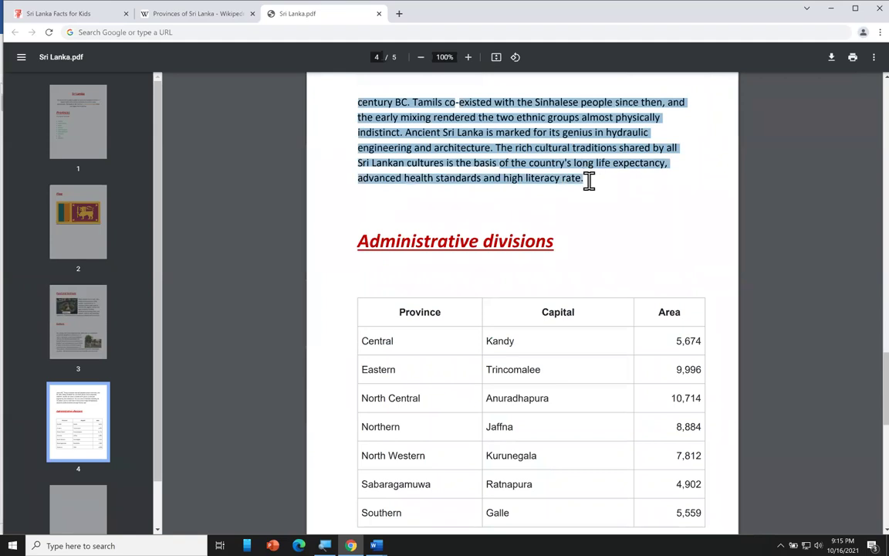
left_click(160, 35)
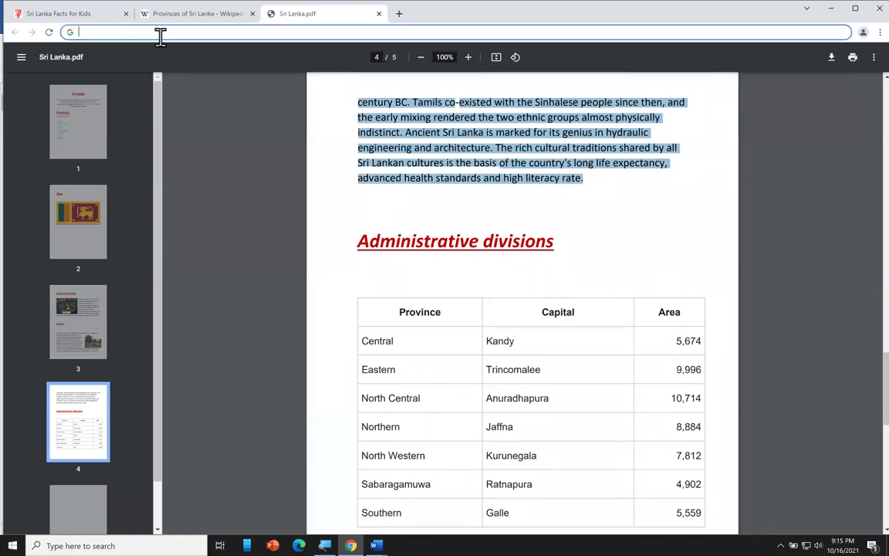
key("ctrl+v")
key("Escape")
key("Escape")
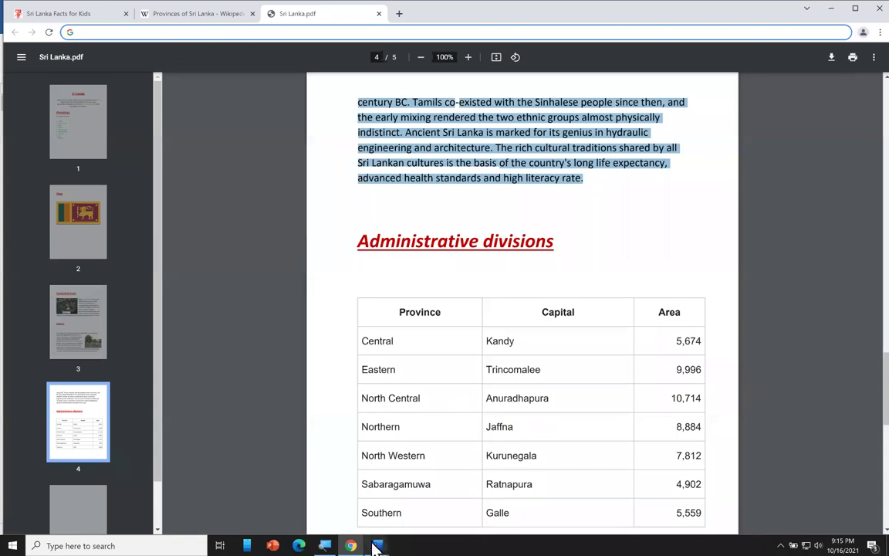
- Back in Word, start a new line after the Culture heading
mouse_move(376, 546)
left_click(395, 501)
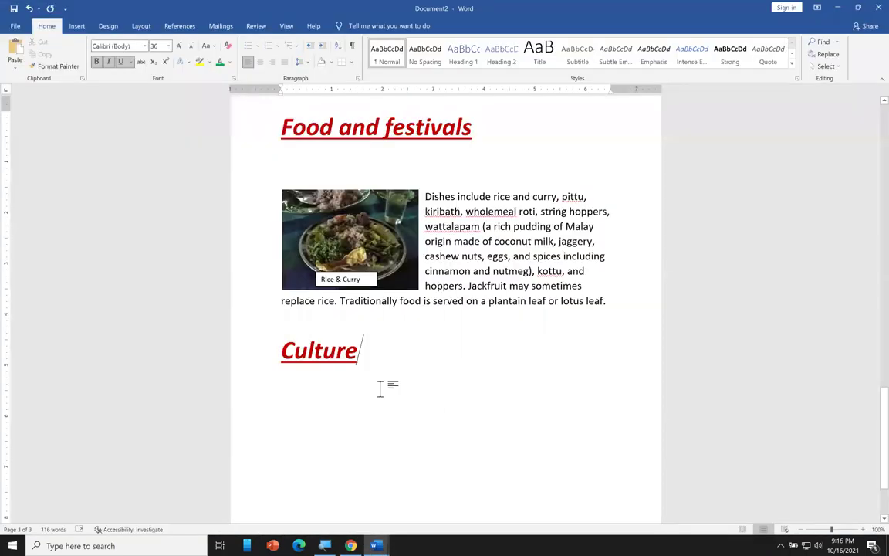
left_click(369, 359)
key("Return")
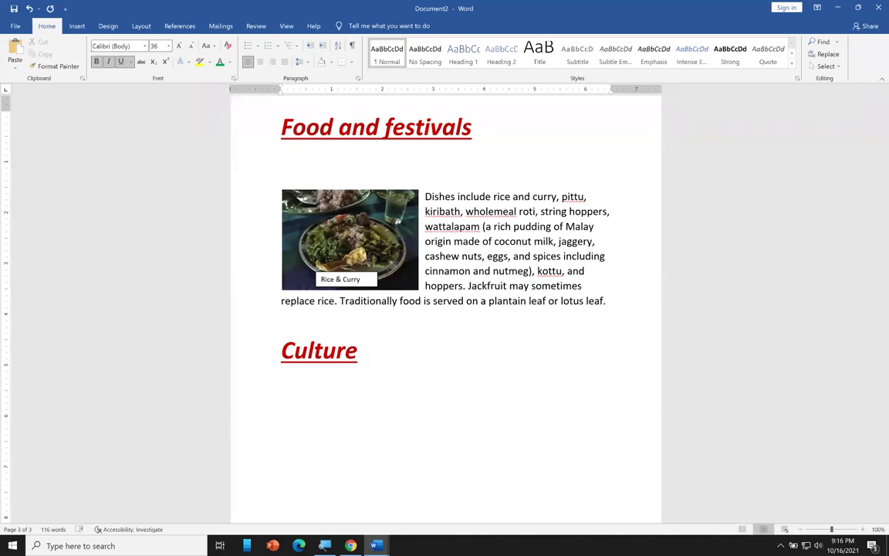
type("ddd")
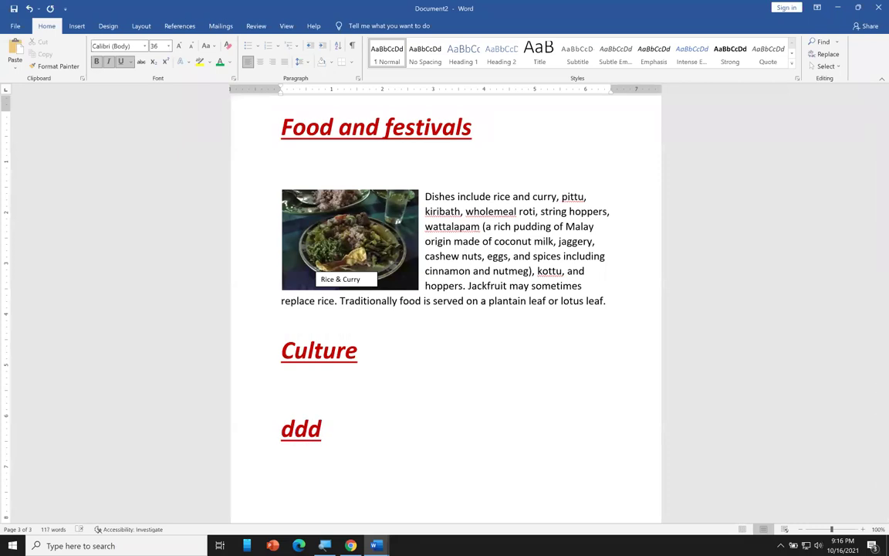
key("BackSpace")
key("BackSpace")
key("BackSpace")
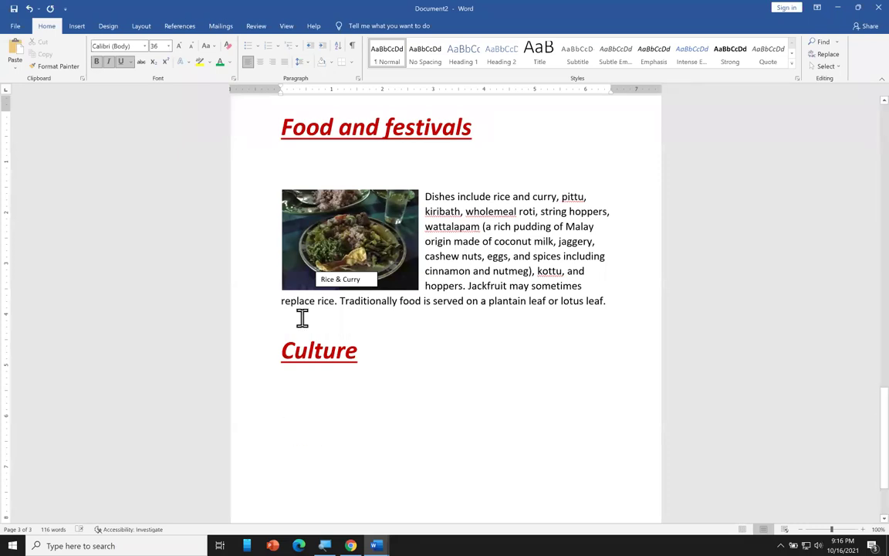
- Clear the new line's formatting to plain body text and paste the Culture paragraph
left_click(230, 50)
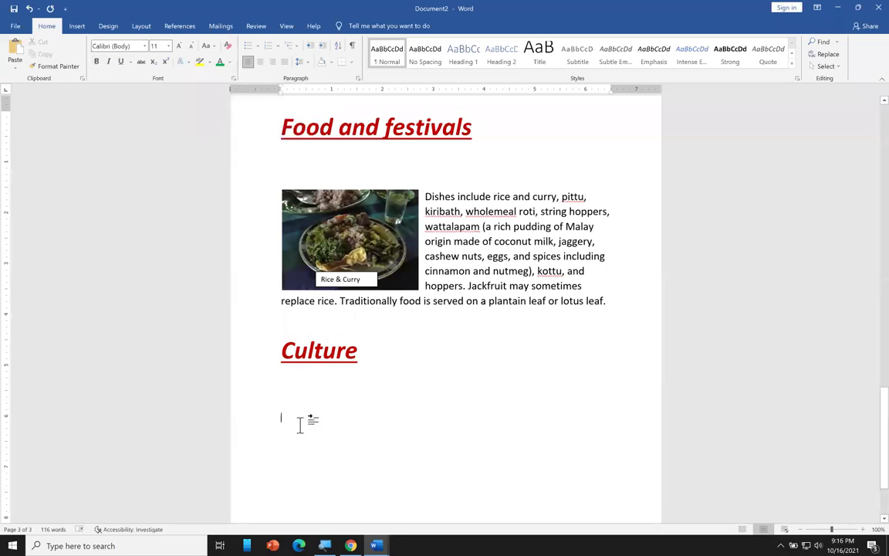
type("njfnvjfk")
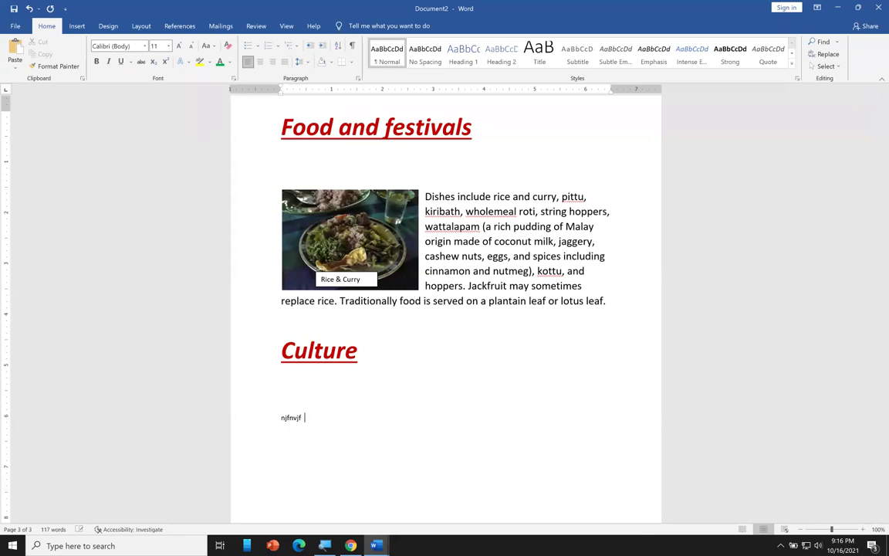
key("BackSpace")
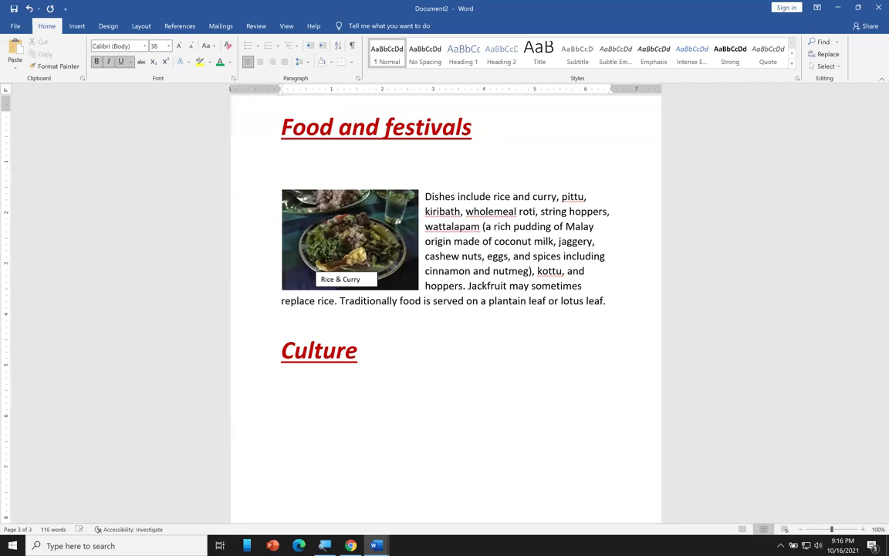
left_click(309, 384)
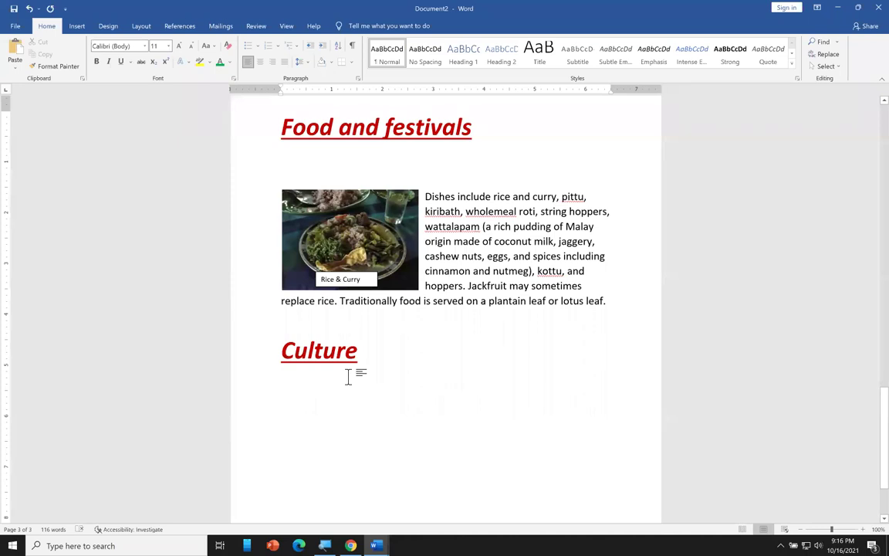
key("Return")
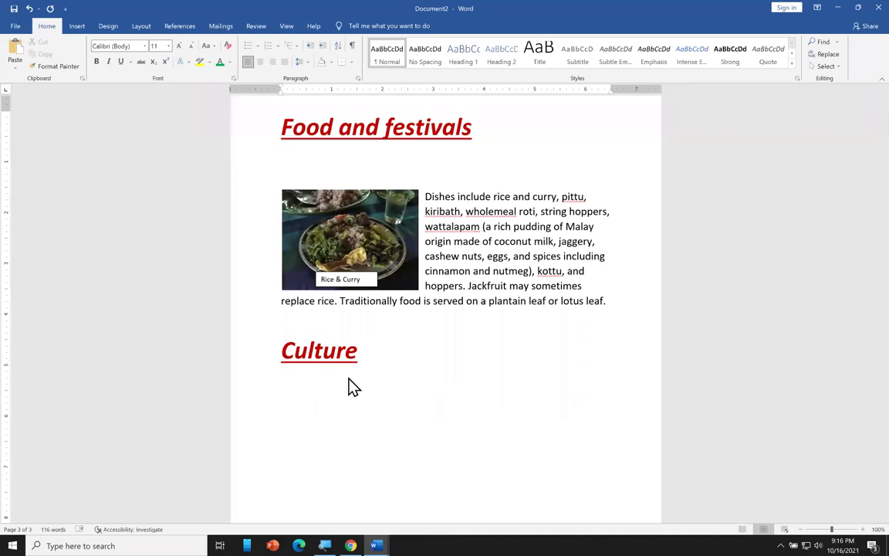
type("The culture of Sri Lanka dates back over 2500 years. It is influenced primarily by Buddhism and Hinduism. Sri Lanka is the home to two main traditional cultures: the Sinhalese (centred in the ancient cities of Kandy and Anuradhapura) and the Tamil (centred in the city of Jaffna). In more recent times, the British colonial culture has also influenced the locals. Sri Lanka claims a democratic tradition matched by few other developing countries. The first Tamil immigration was probably around the 3rd Rice & curry century BC. Tamils co-existed with the Sinhalese people since then, and the early mixing rendered the two ethnic groups almost physically indistinct. Ancient Sri Lanka is marked for its genius in hydraulic engineering and architecture. The rich cultural traditions shared by all Sri Lankan cultures is the basis of the country's long life expectancy, advanced health standards and high literacy rate.")
- Set the pasted Culture paragraph to 16 pt and switch back to the reference PDF
scroll(377, 386, "down", 3)
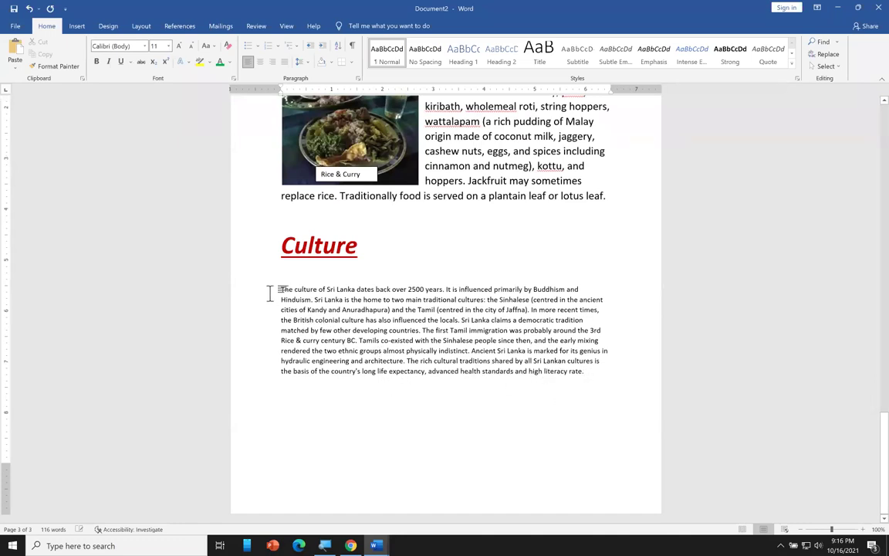
left_click_drag(280, 288, 593, 374)
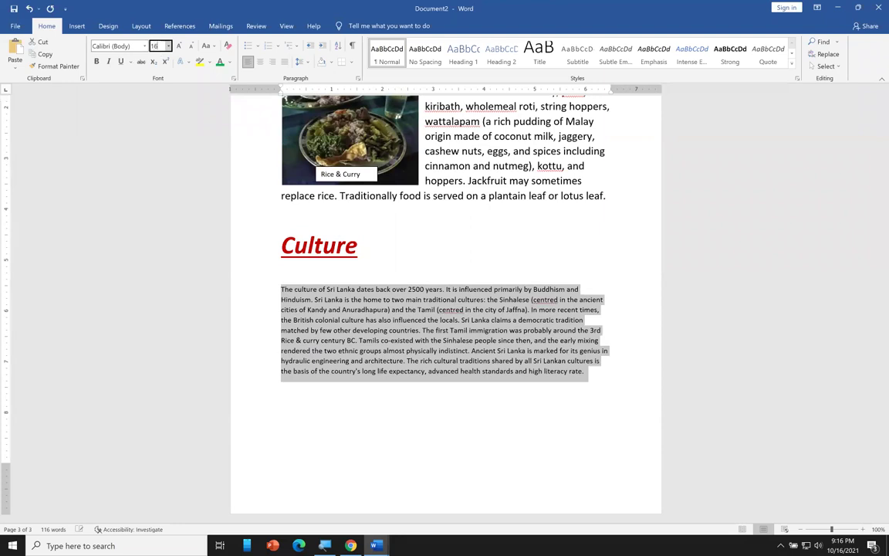
left_click(159, 46)
type("16")
key("Return")
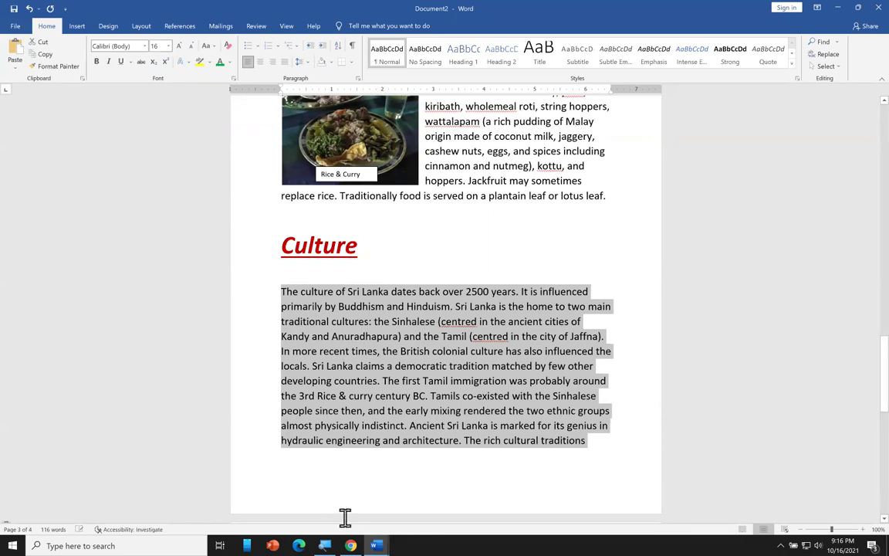
left_click(350, 544)
- Return to Document2 with the cursor at the end of the Culture text
scroll(372, 388, "up", 8)
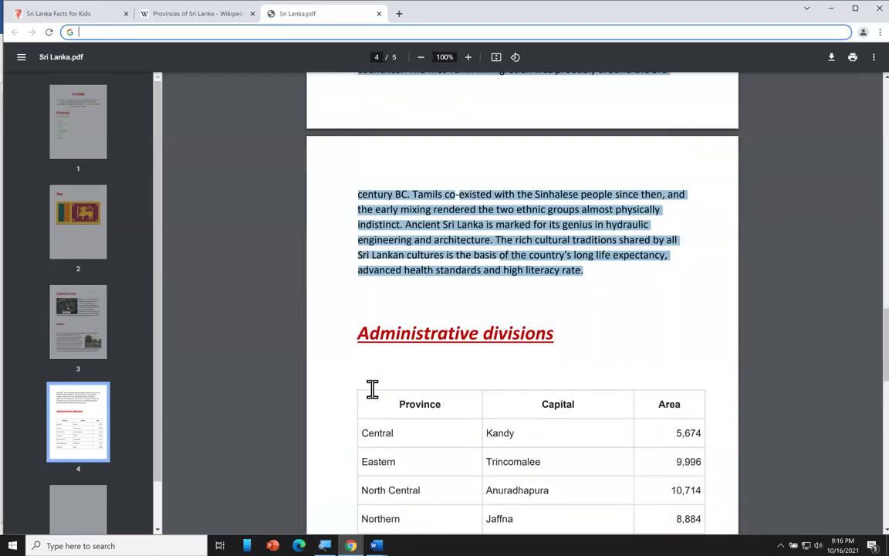
scroll(372, 388, "down", 3)
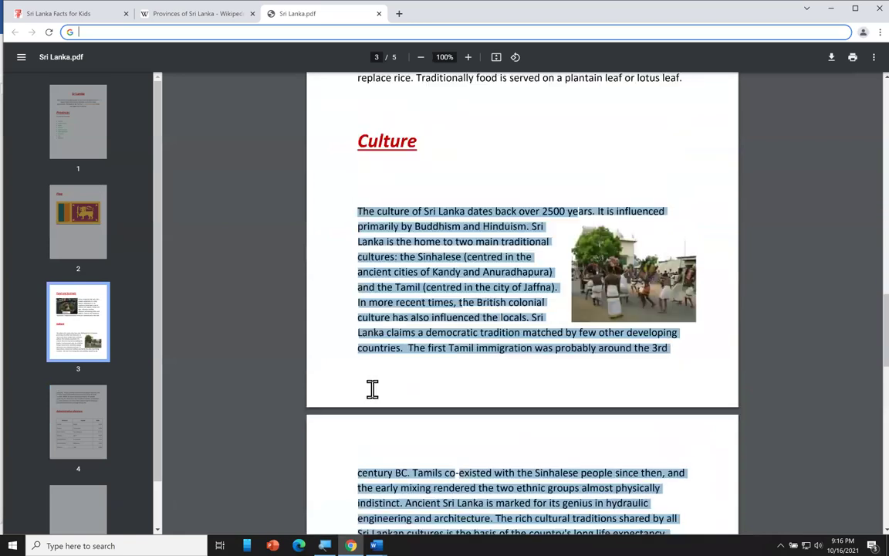
left_click(562, 309)
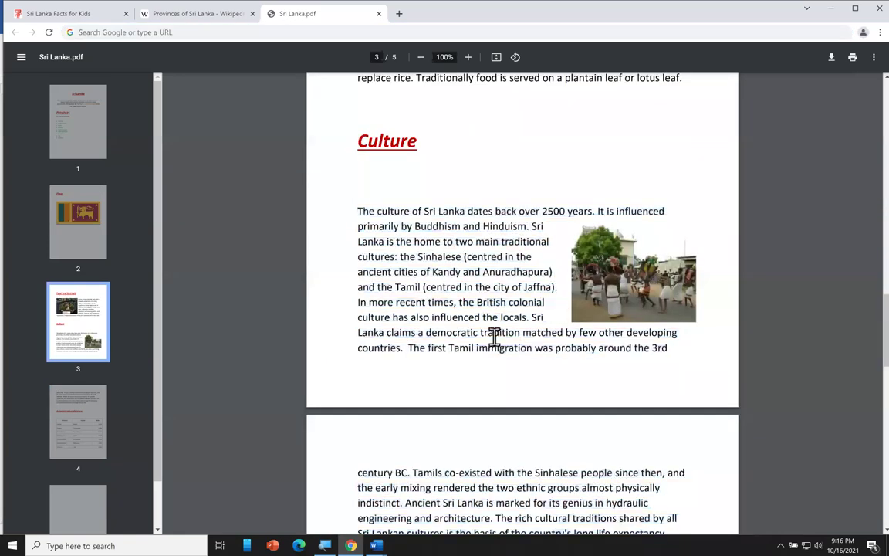
mouse_move(376, 544)
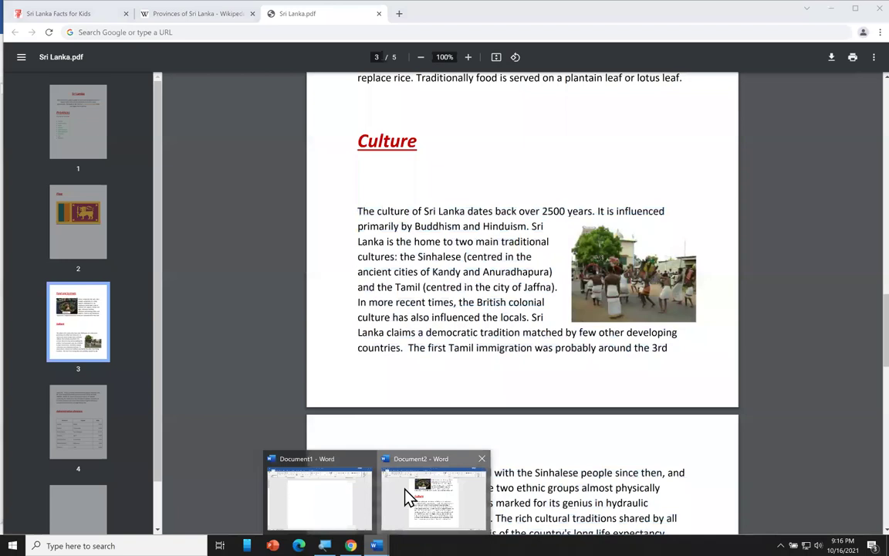
left_click(408, 501)
left_click(598, 452)
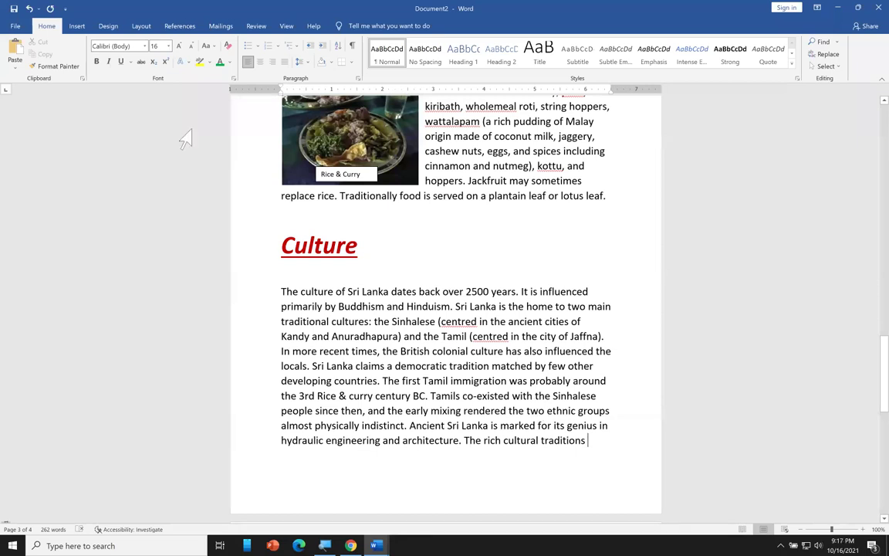
- Insert the culture.jpeg photo from this device
left_click(75, 24)
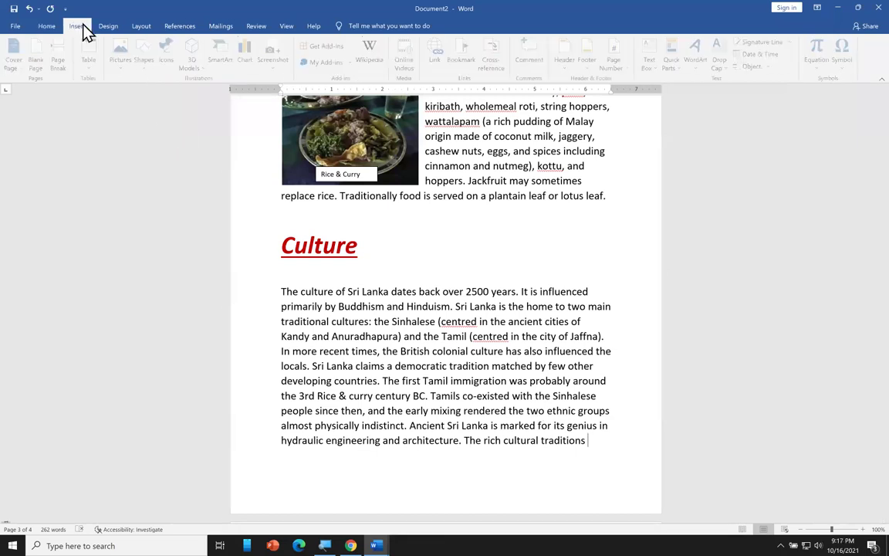
left_click(122, 62)
left_click(130, 94)
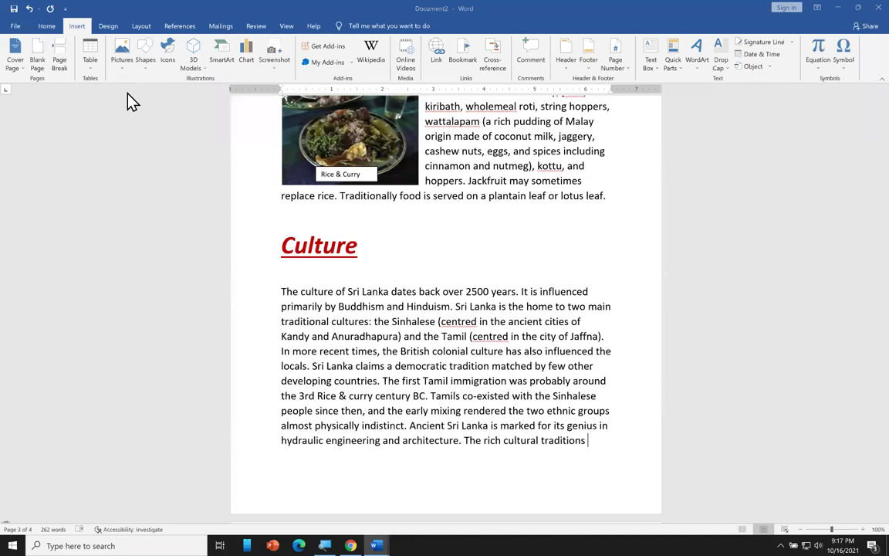
left_click(125, 88)
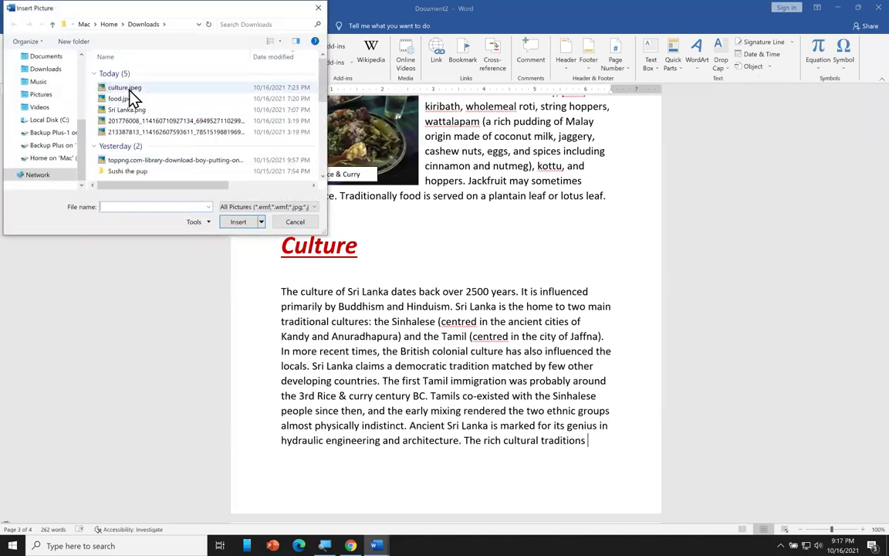
left_click(239, 223)
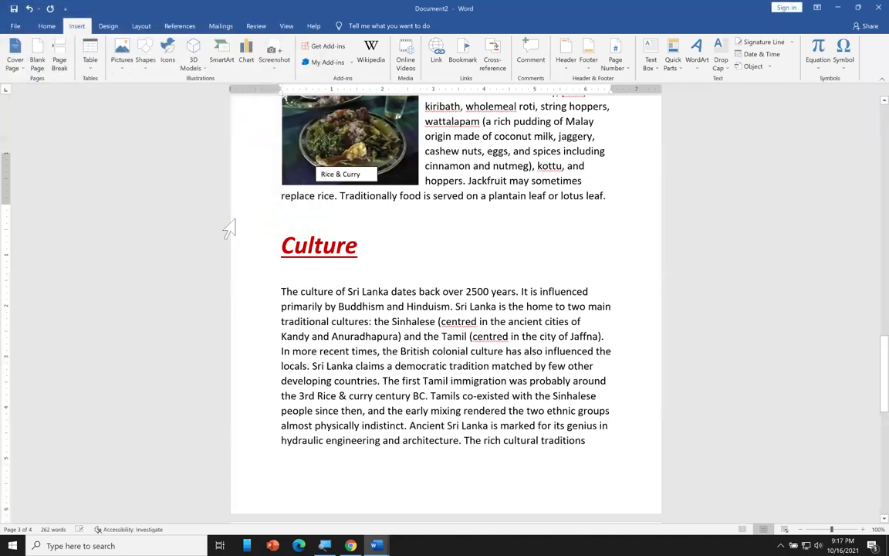
- Enlarge the photo, give it Square text wrapping, and move it up into the Culture paragraph
left_click_drag(328, 210, 417, 207)
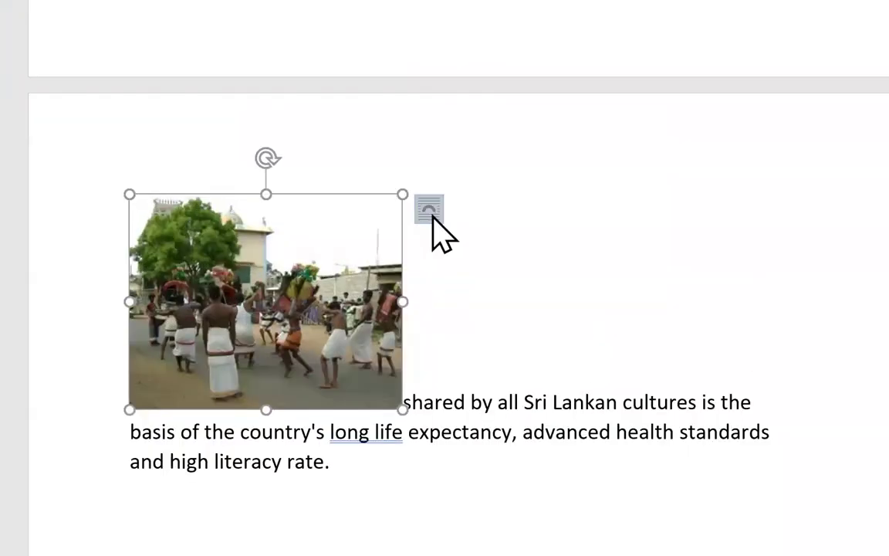
left_click(430, 210)
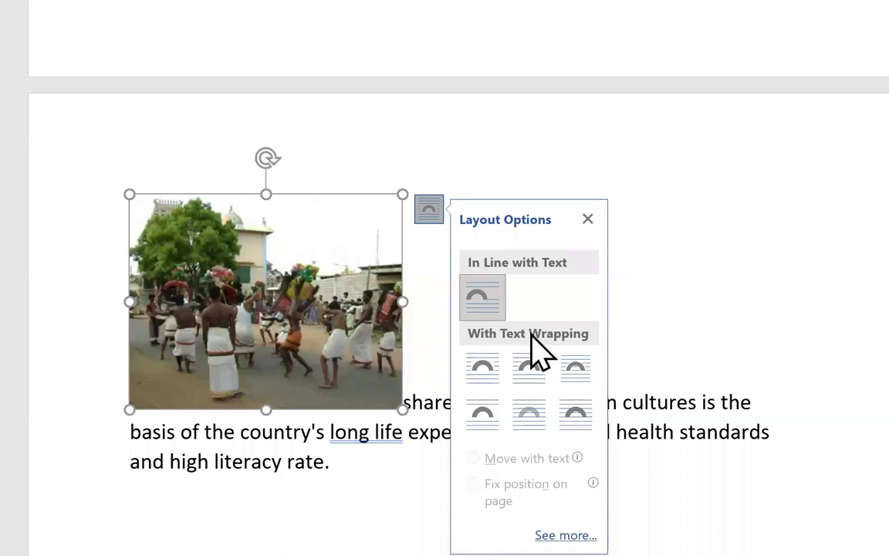
left_click(482, 367)
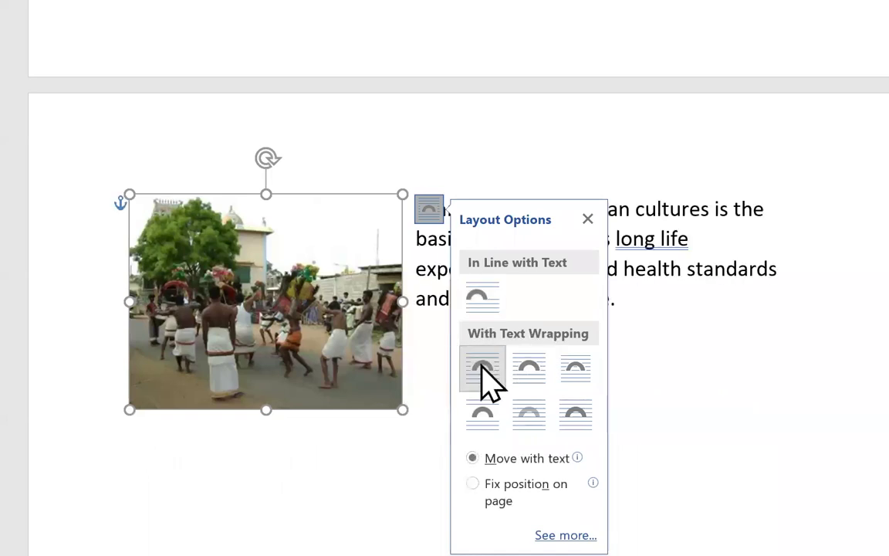
left_click(419, 343)
scroll(419, 344, "up", 6)
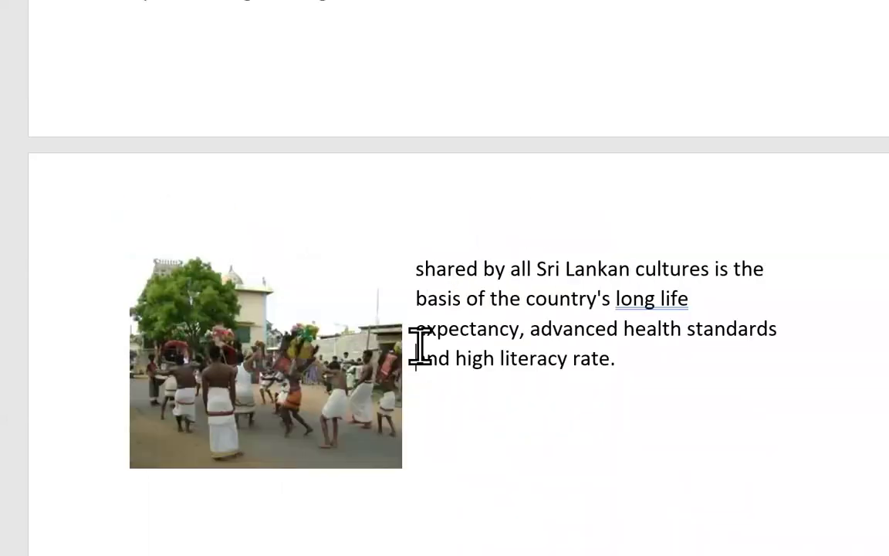
scroll(419, 343, "down", 3)
left_click_drag(302, 363, 492, 102)
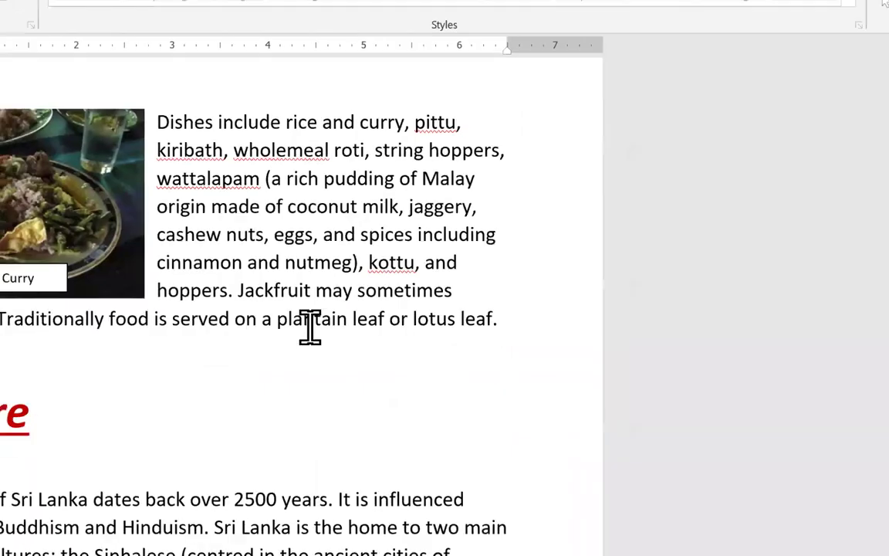
scroll(505, 240, "down", 3)
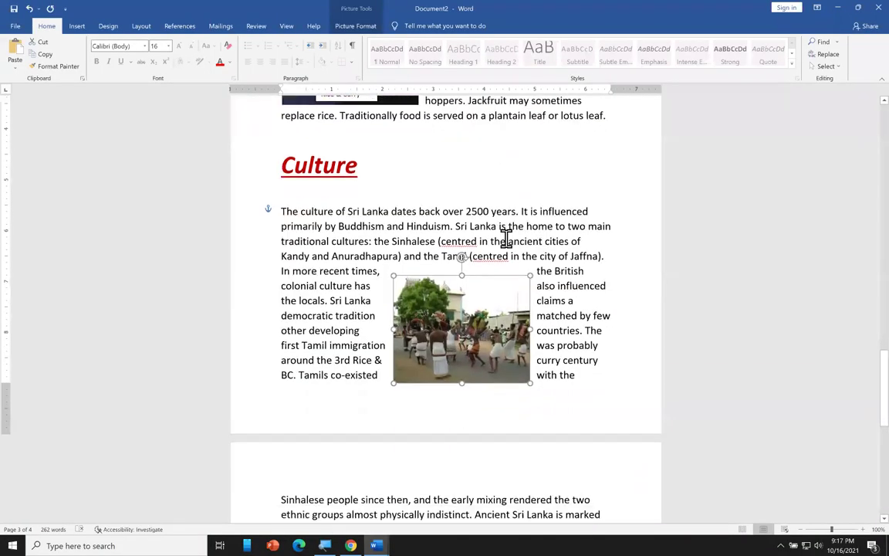
key("alt+Tab")
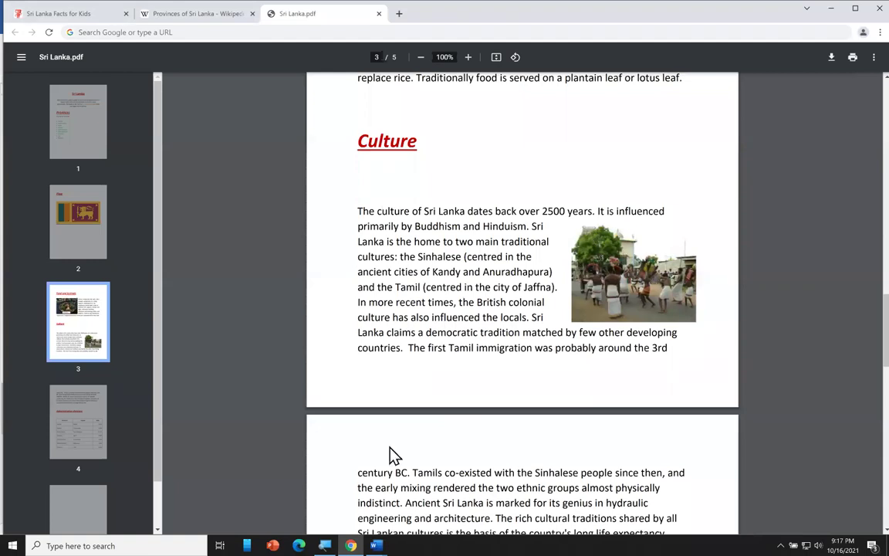
- In Document2, move the photo beside the Culture paragraph's opening lines
mouse_move(376, 546)
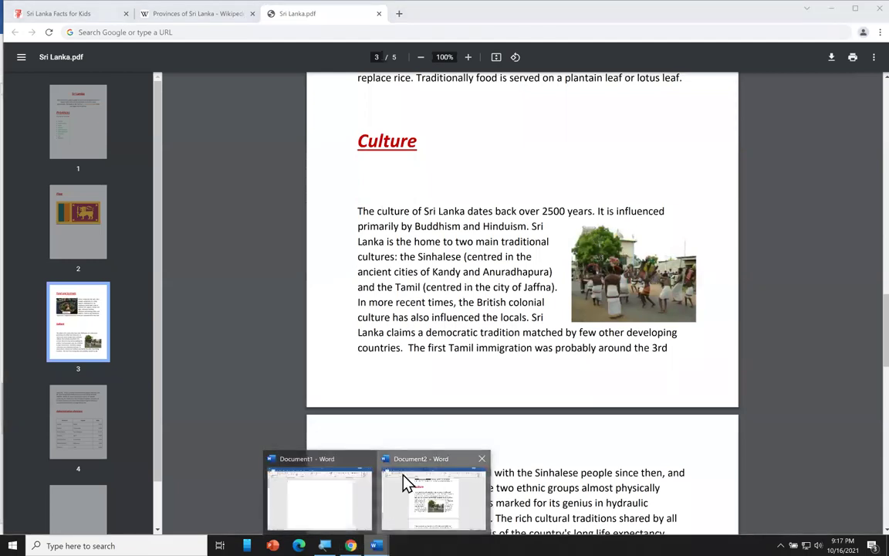
left_click(406, 482)
left_click_drag(430, 322, 511, 259)
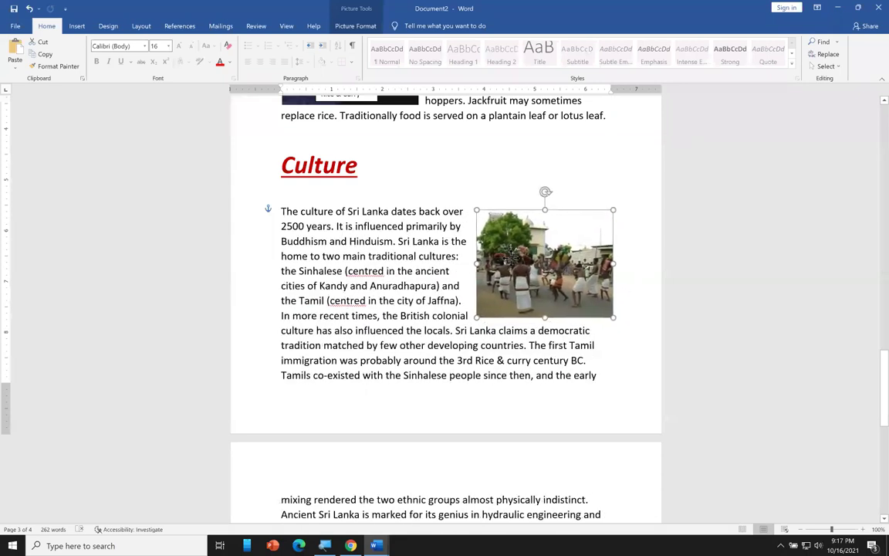
left_click(254, 303)
- Check that the Culture text ends at 'high literacy rate.' on page 4
scroll(506, 378, "up", 4)
scroll(505, 377, "down", 5)
scroll(506, 378, "down", 4)
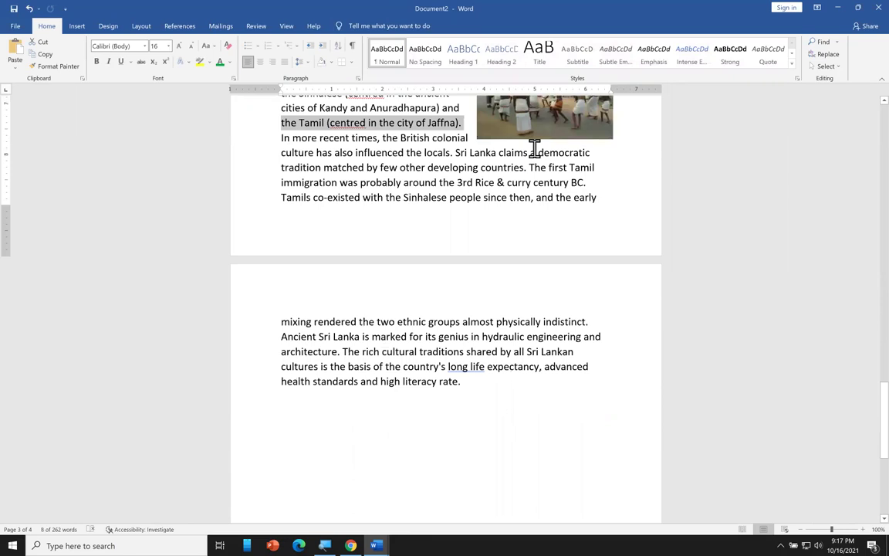
scroll(508, 274, "down", 2)
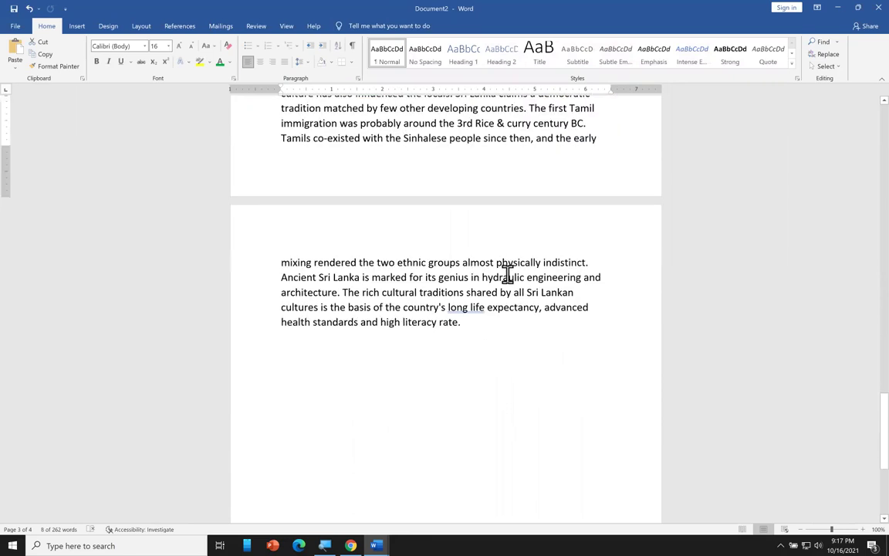
left_click(478, 327)
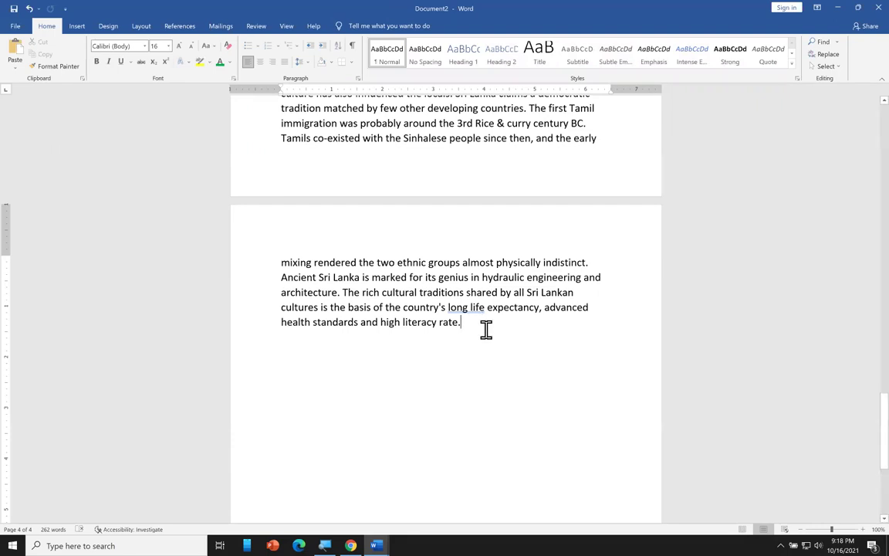
left_click(352, 545)
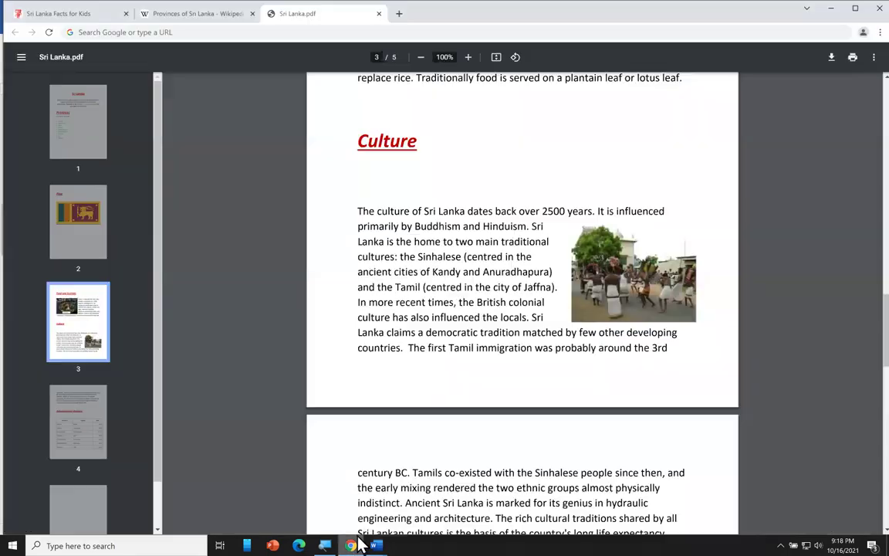
- Scroll the PDF to Administrative divisions and select its heading
scroll(432, 370, "down", 3)
scroll(433, 372, "down", 5)
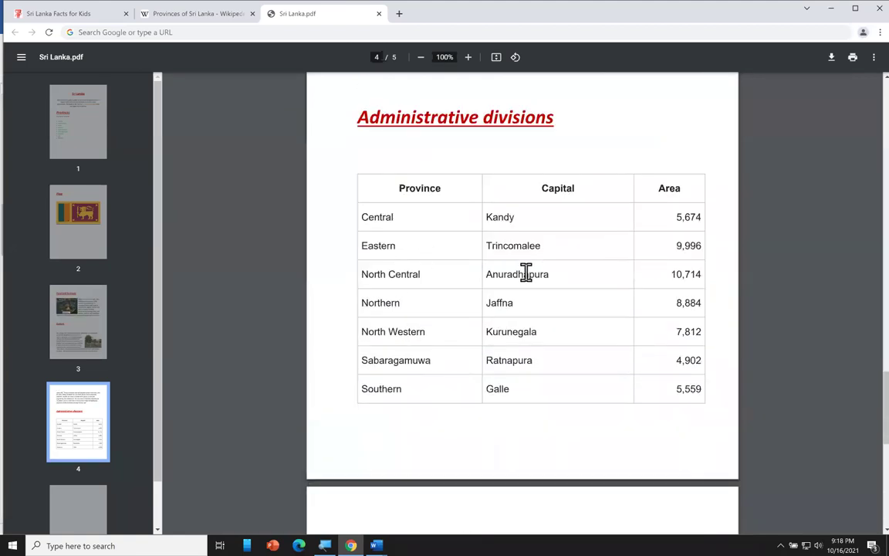
scroll(526, 273, "up", 2)
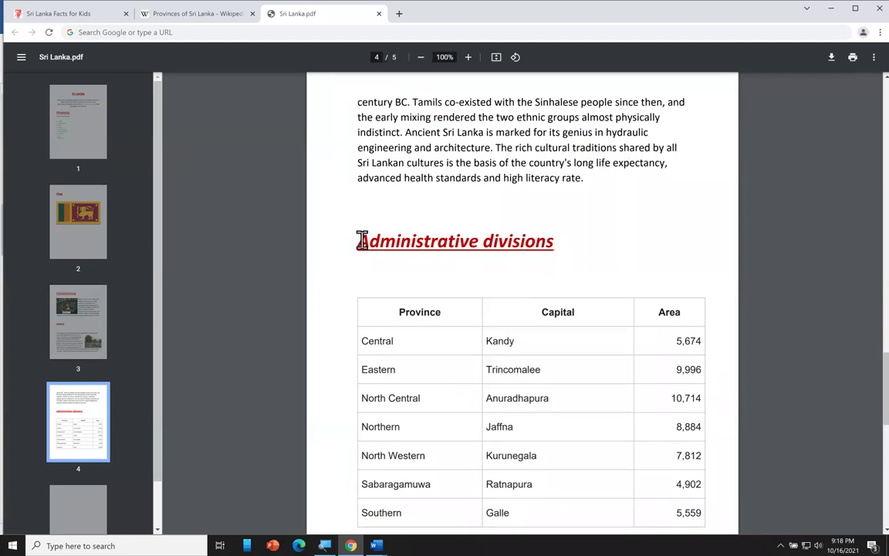
left_click_drag(357, 240, 570, 253)
key("ctrl+c")
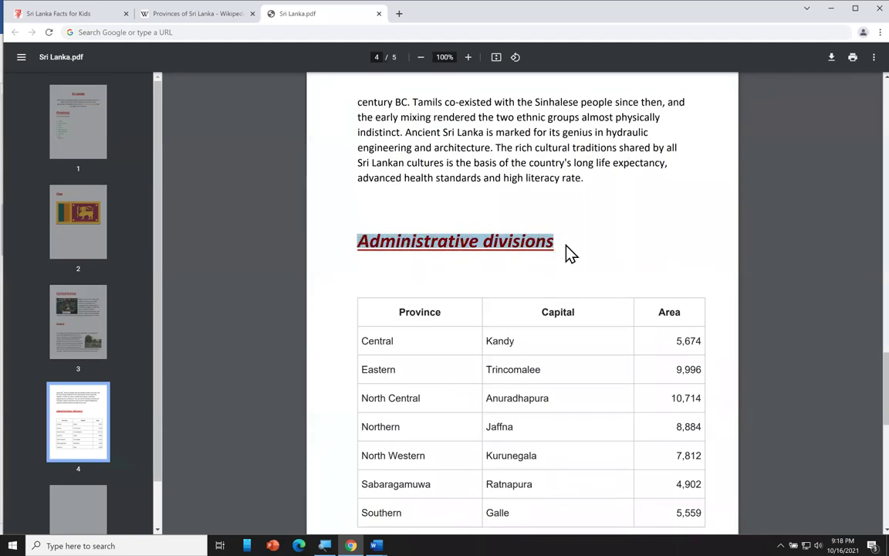
left_click(225, 33)
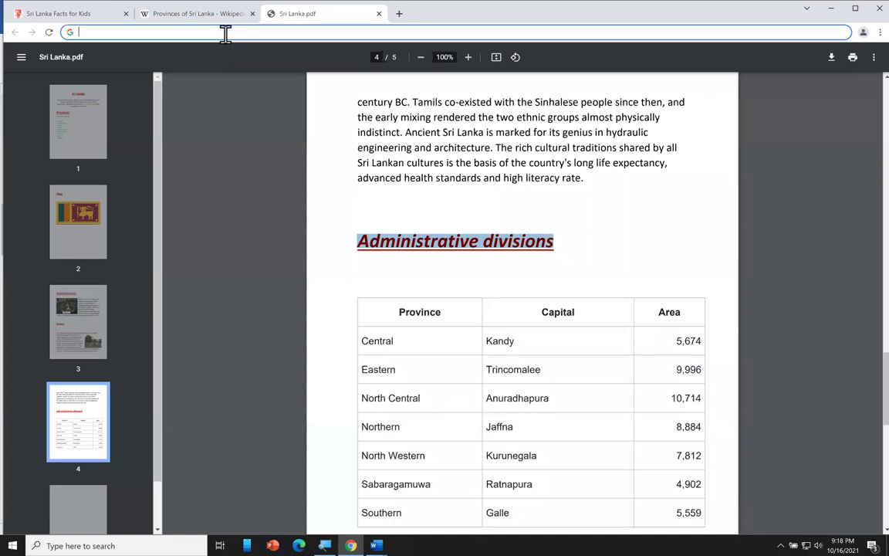
key("ctrl+v")
key("ctrl+a")
key("Delete")
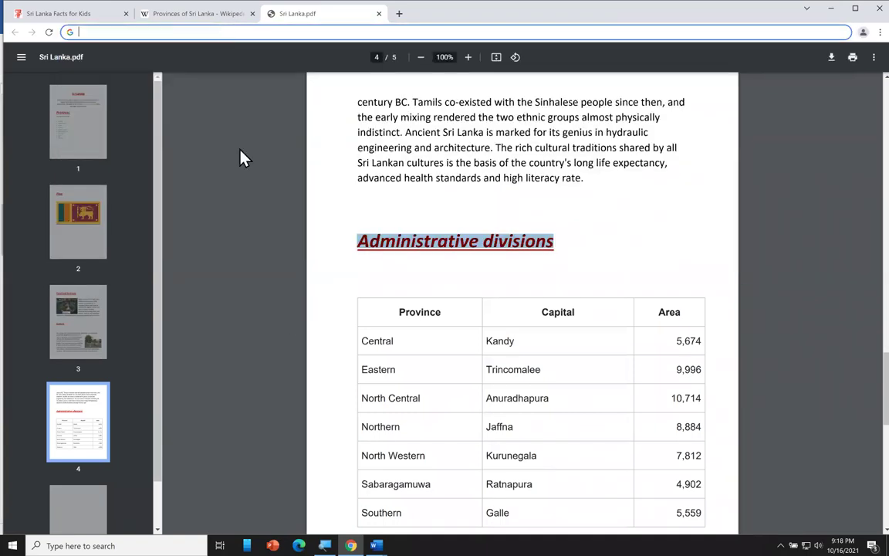
- Copy the Administrative divisions heading and bring Document2 to the front
left_click(378, 545)
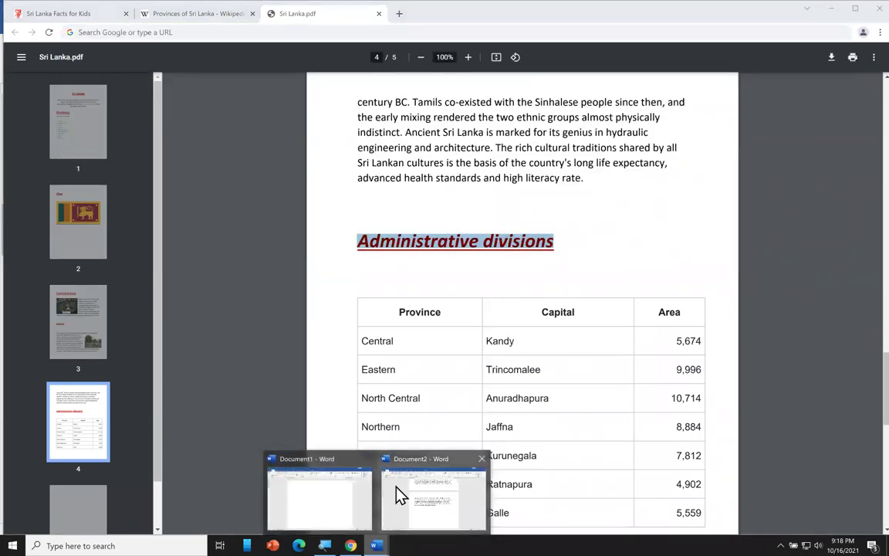
left_click(351, 545)
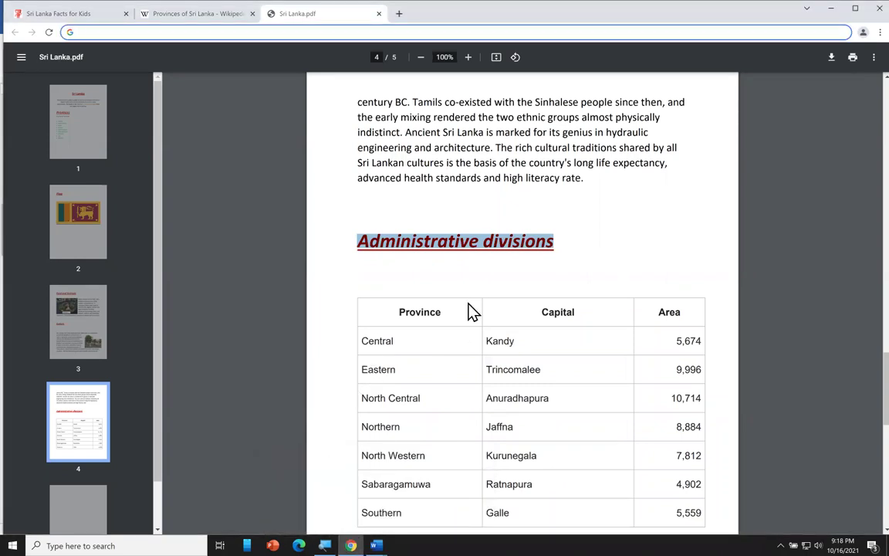
left_click(483, 250)
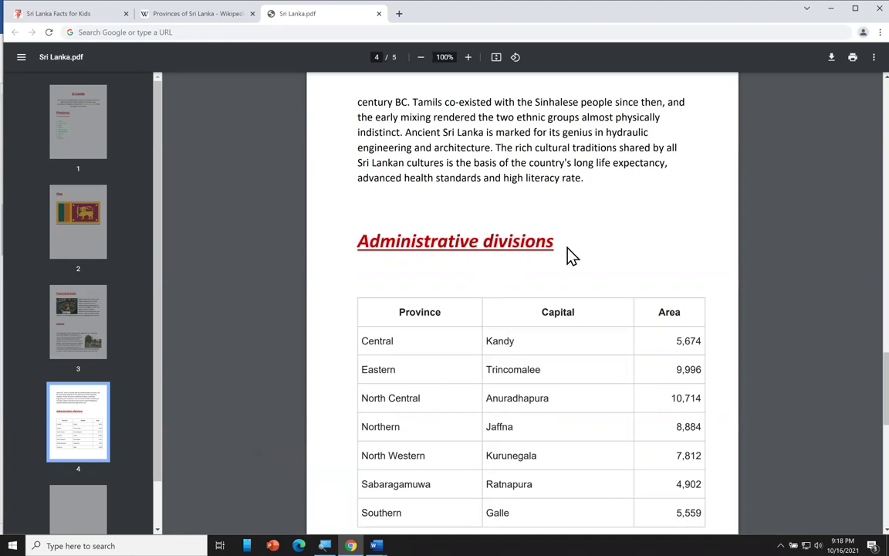
left_click_drag(359, 242, 568, 247)
right_click(531, 248)
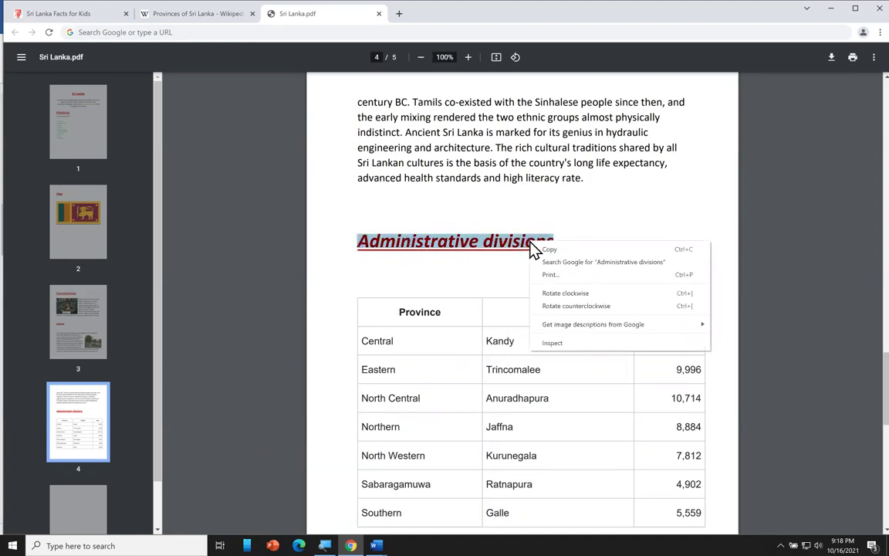
left_click(546, 250)
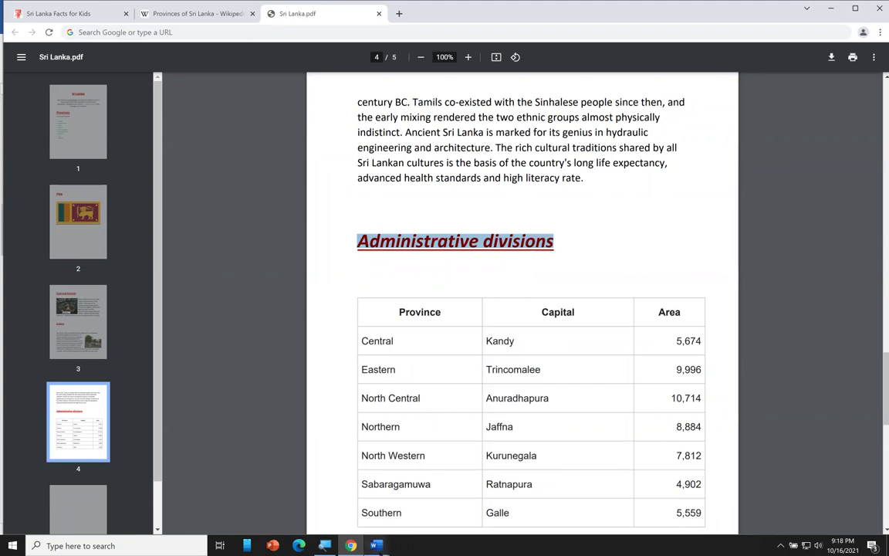
mouse_move(387, 540)
left_click(403, 506)
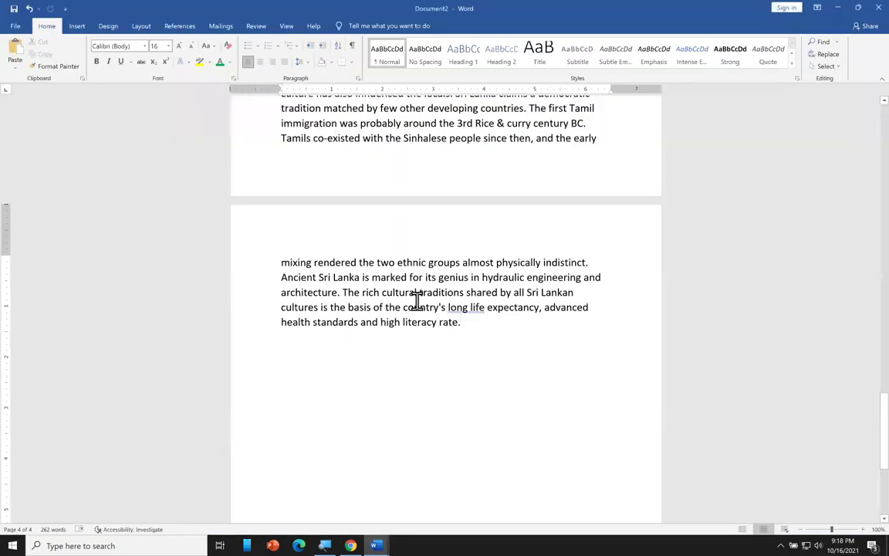
- Add a new line below the last paragraph, paste, then undo the paste
key("Return")
key("ctrl+v")
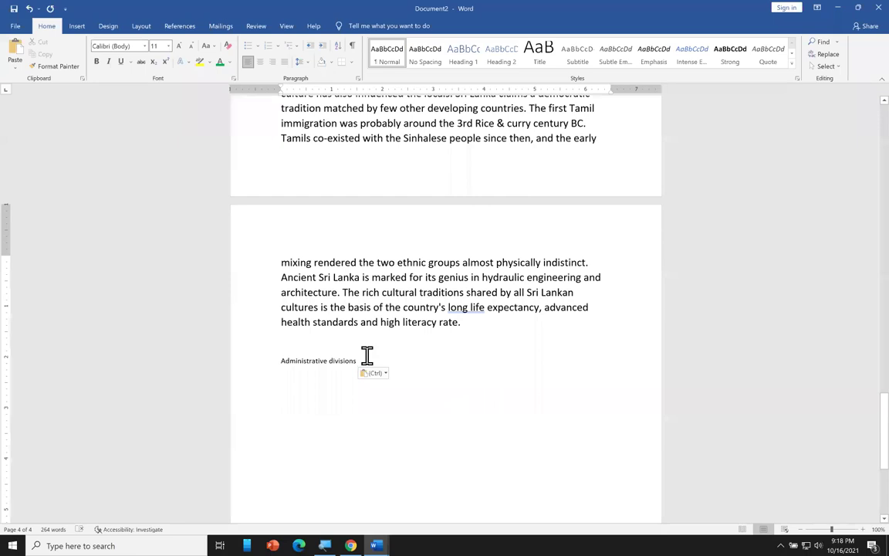
key("ctrl+z")
- Copy the Sri Lanka Facts for Kids page title into the report, then delete it
left_click(349, 545)
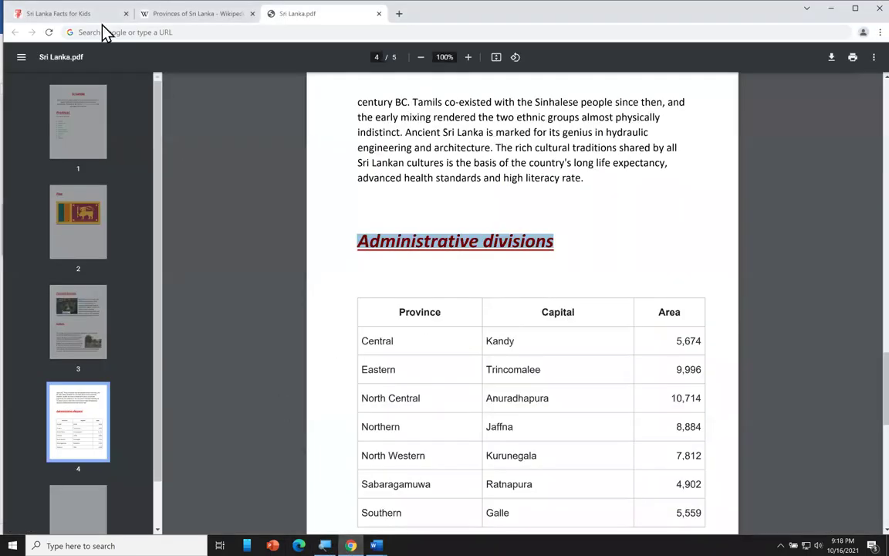
left_click(87, 14)
scroll(232, 224, "up", 15)
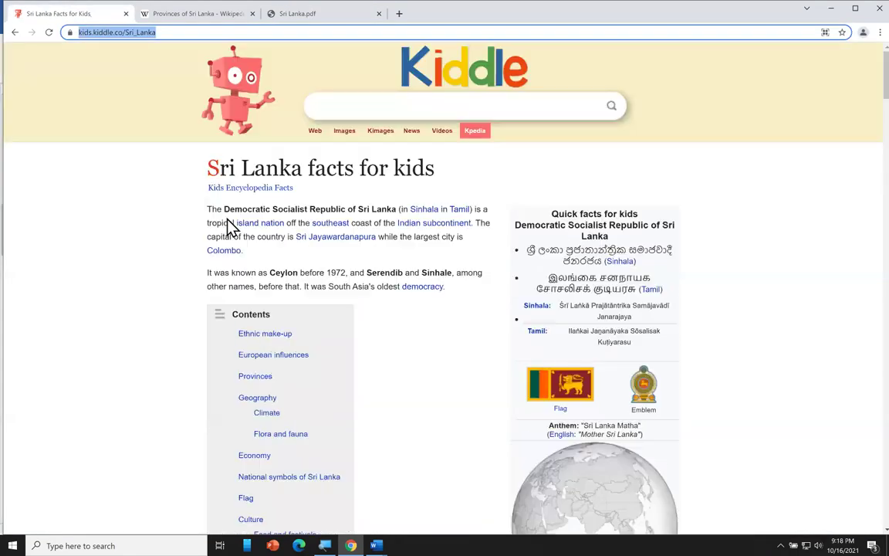
left_click_drag(209, 167, 434, 170)
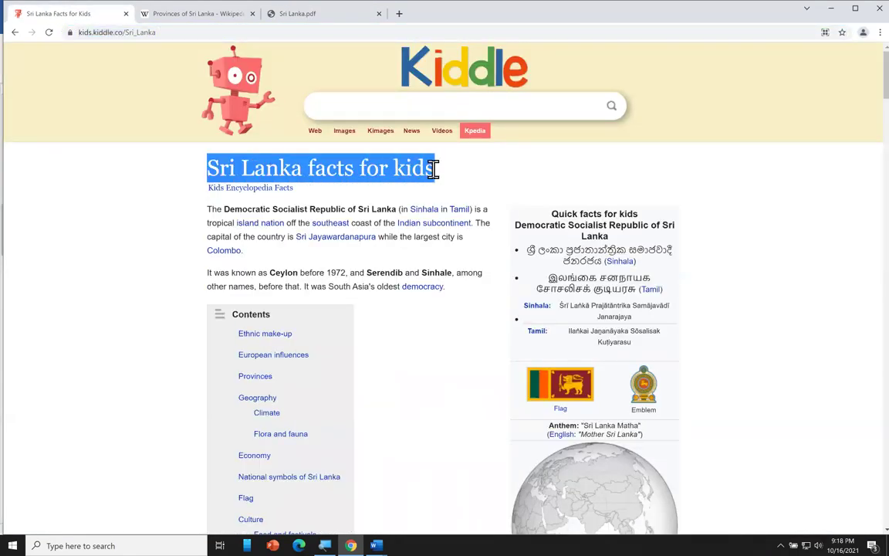
right_click(435, 174)
left_click(453, 179)
left_click(378, 546)
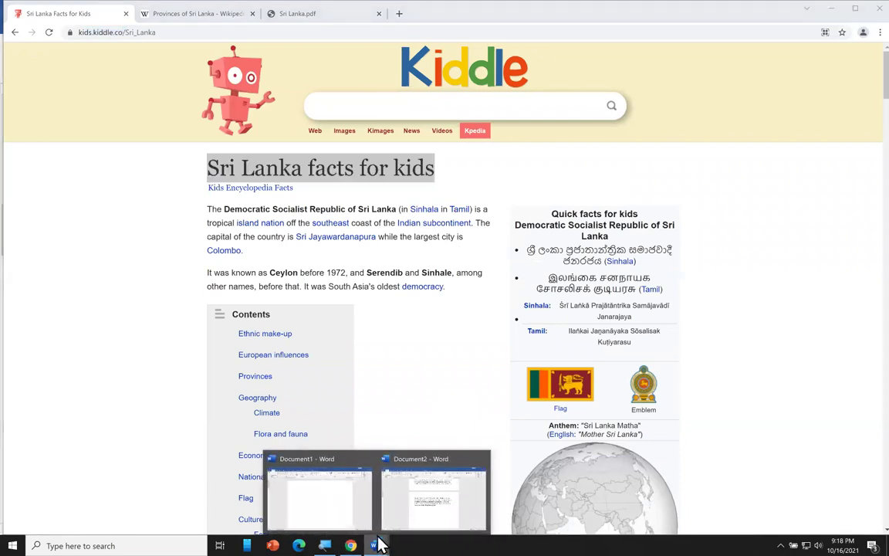
left_click(382, 467)
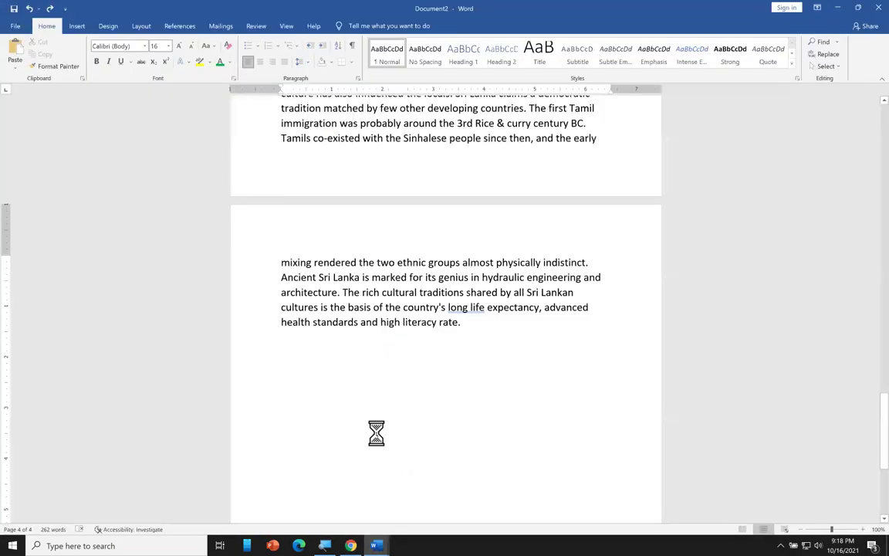
key("ctrl+v")
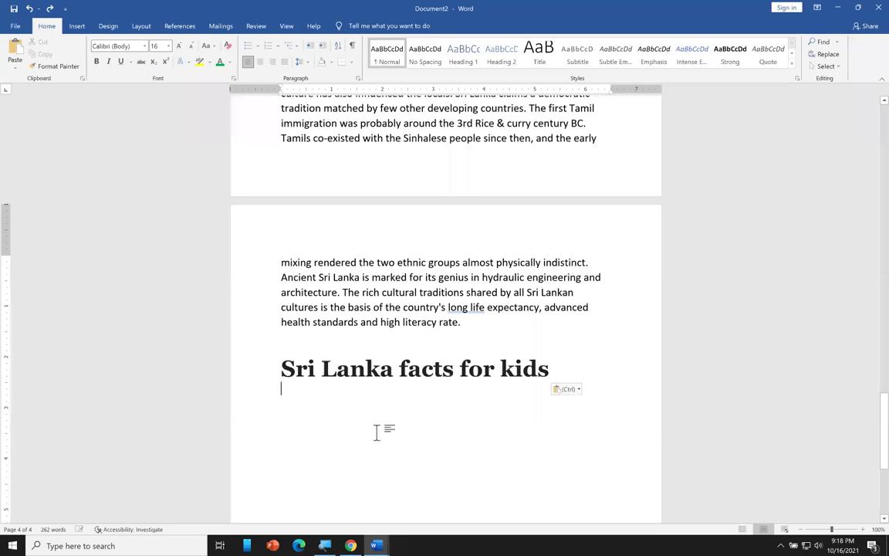
left_click(327, 374)
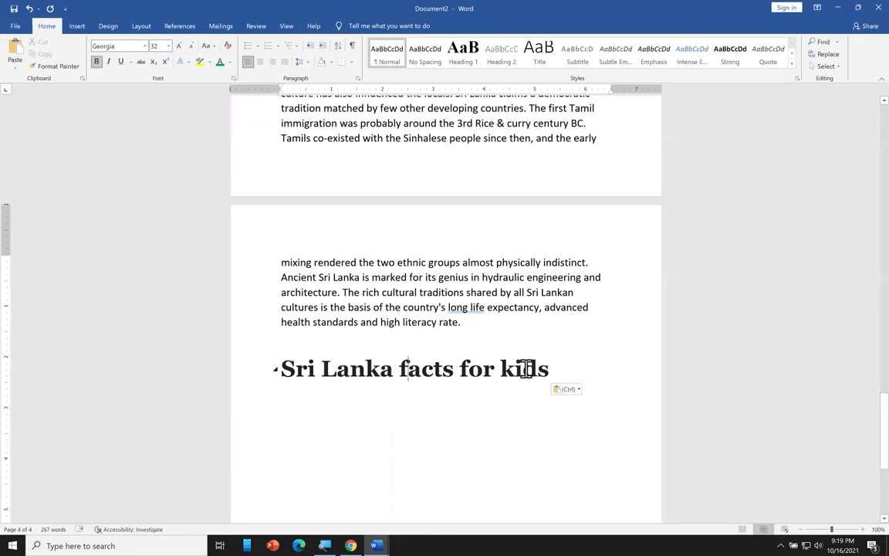
left_click_drag(567, 369, 287, 376)
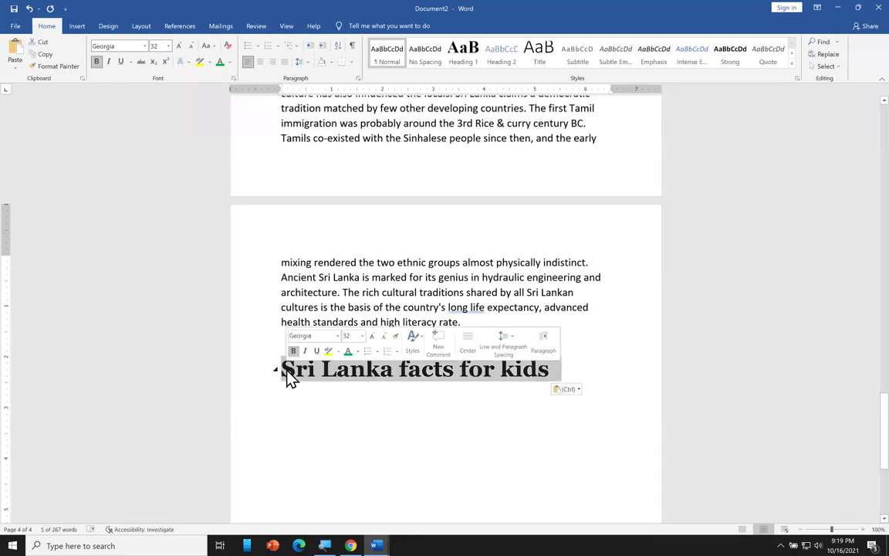
key("Delete")
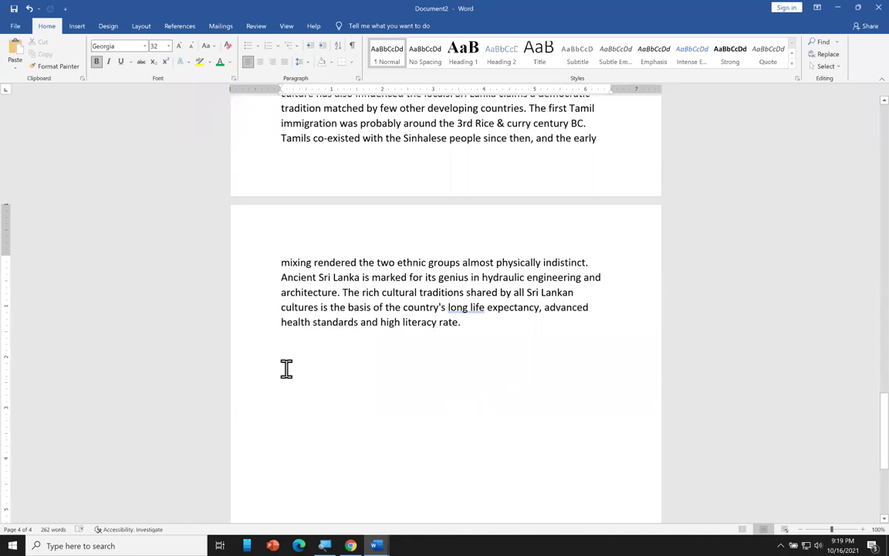
- Paste 'Administrative divisions' on the new line below the Culture paragraph
left_click(351, 546)
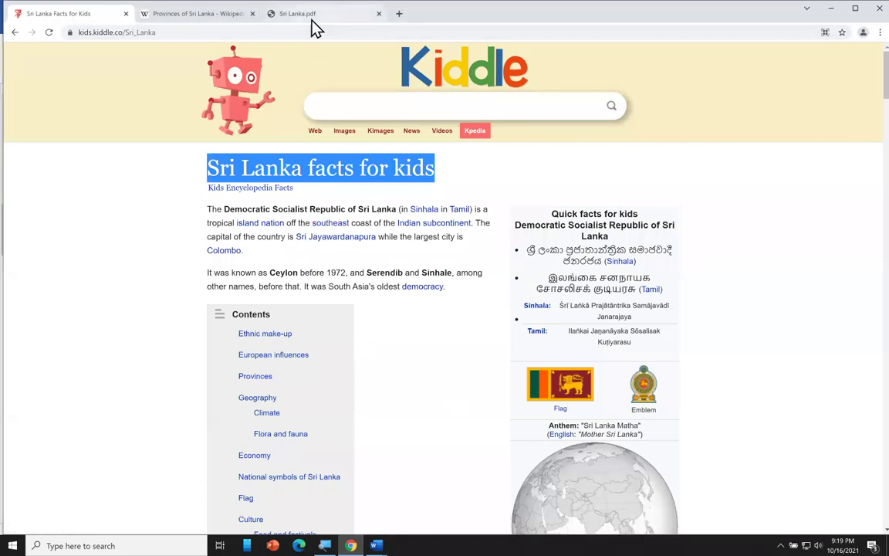
left_click(282, 17)
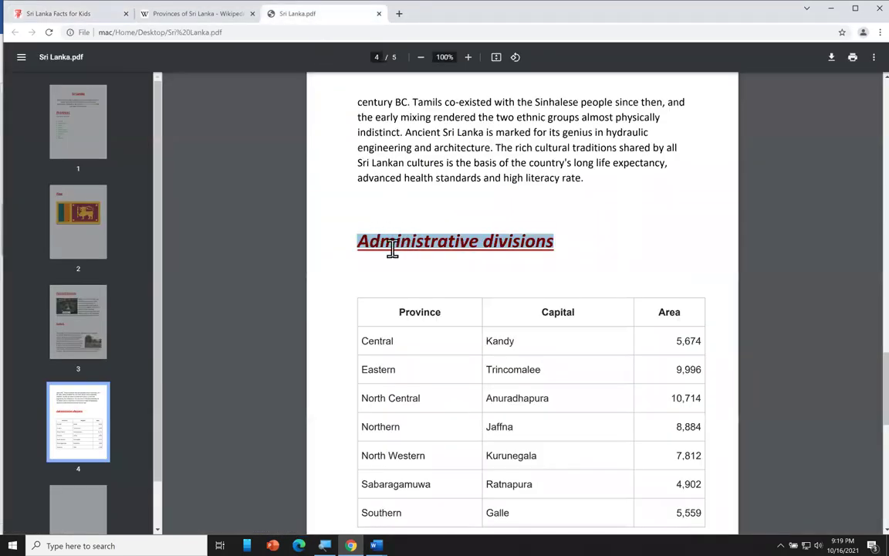
left_click(375, 544)
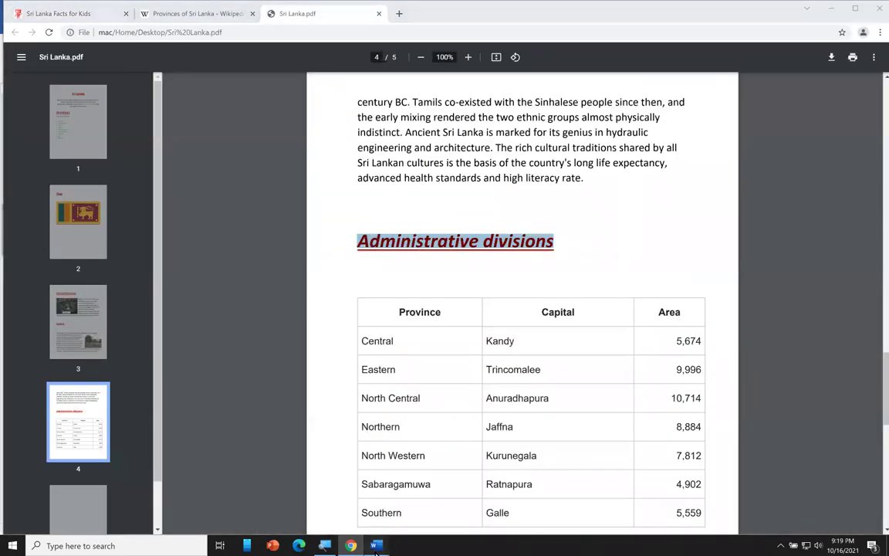
left_click(393, 511)
key("ctrl+v")
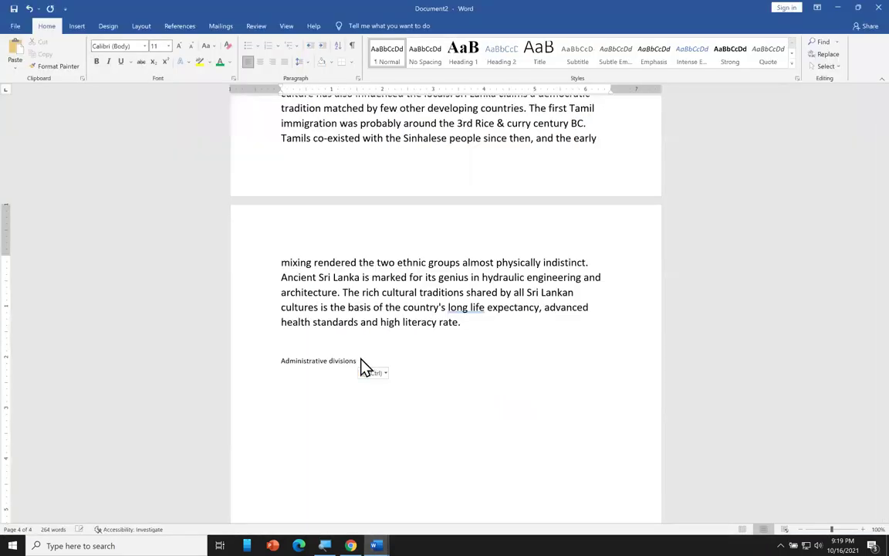
scroll(378, 359, "up", 5)
- Copy the Culture heading's red italic underlined 36-pt style onto Administrative divisions and add two blank lines
left_click(329, 357)
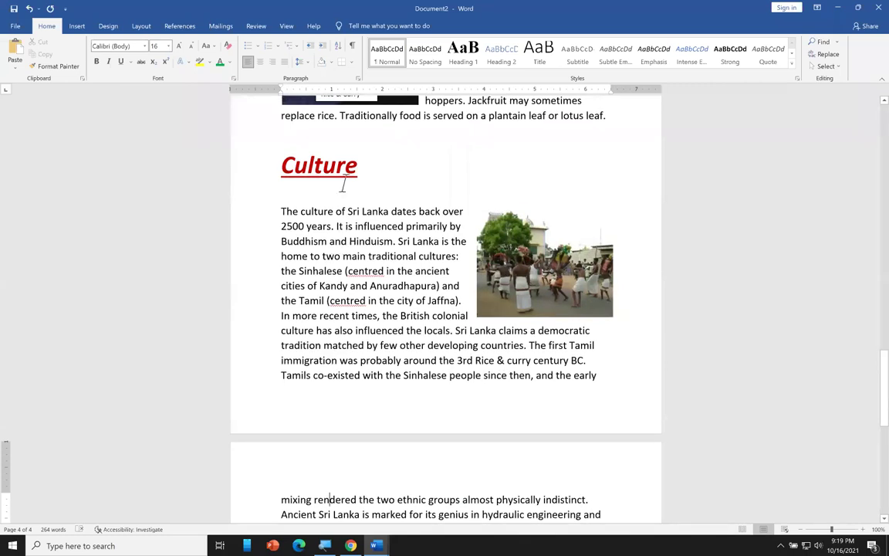
left_click_drag(369, 171, 258, 168)
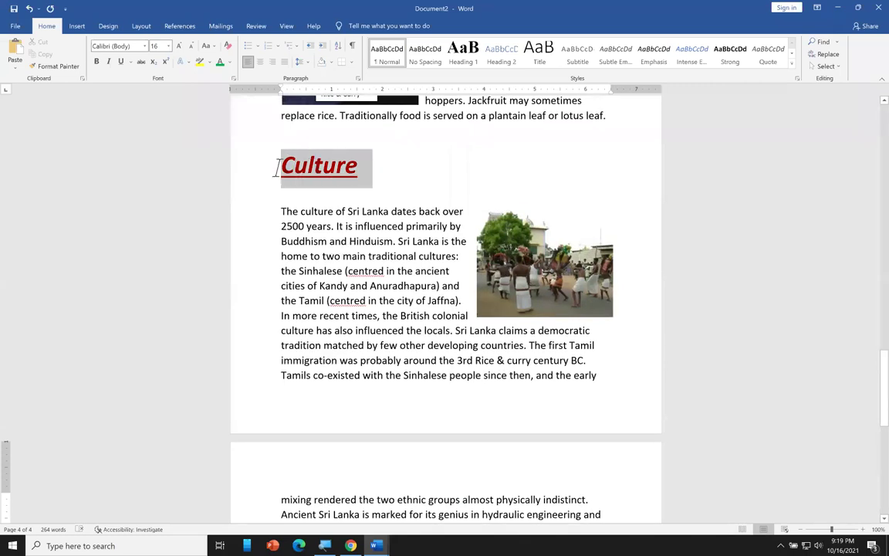
left_click(70, 68)
scroll(335, 290, "down", 3)
scroll(335, 290, "down", 4)
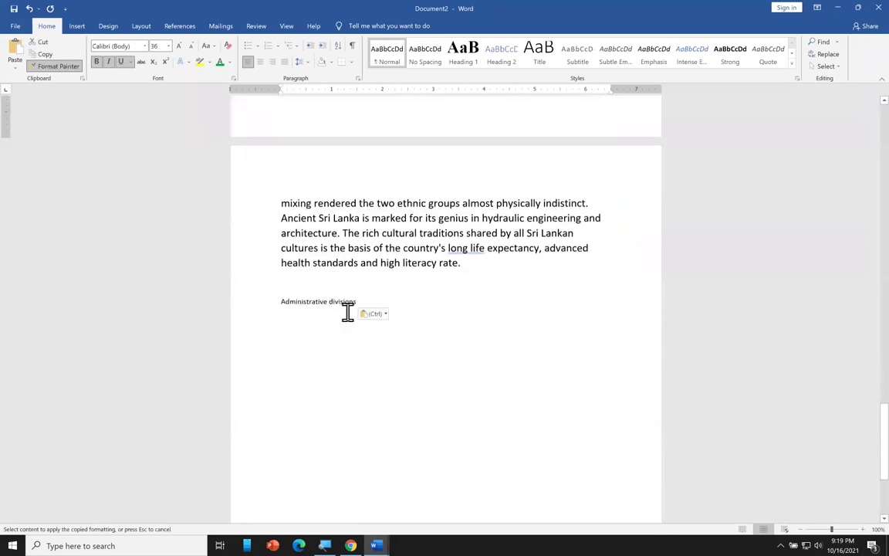
mouse_move(363, 302)
left_mouse_down()
mouse_move(296, 297)
mouse_move(267, 307)
left_mouse_up()
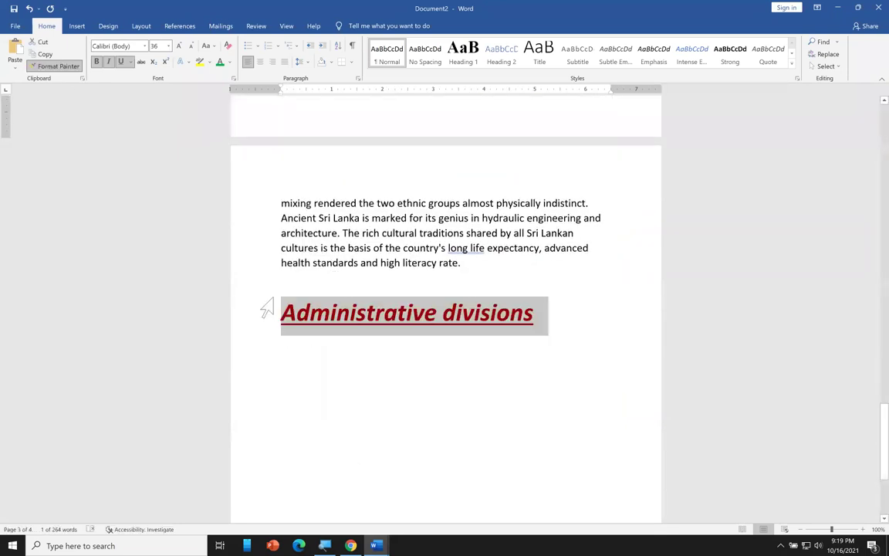
left_click(378, 364)
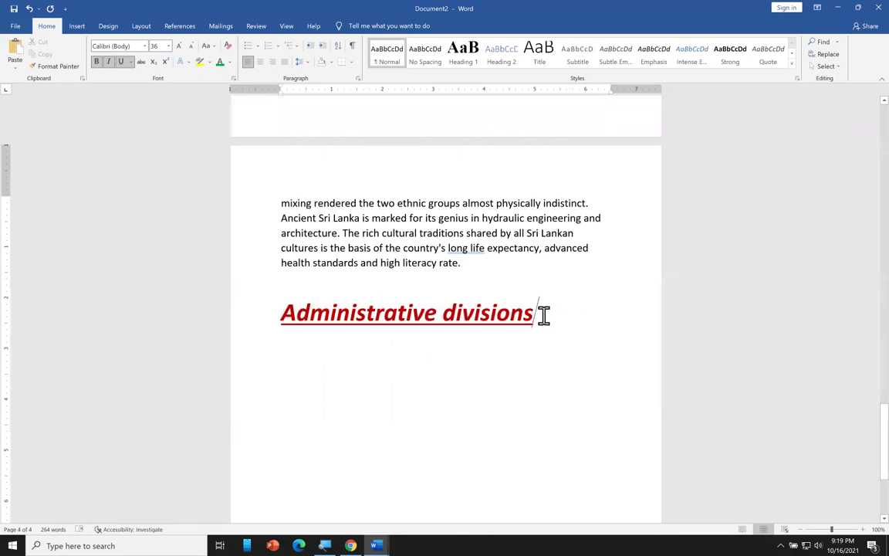
key("Return")
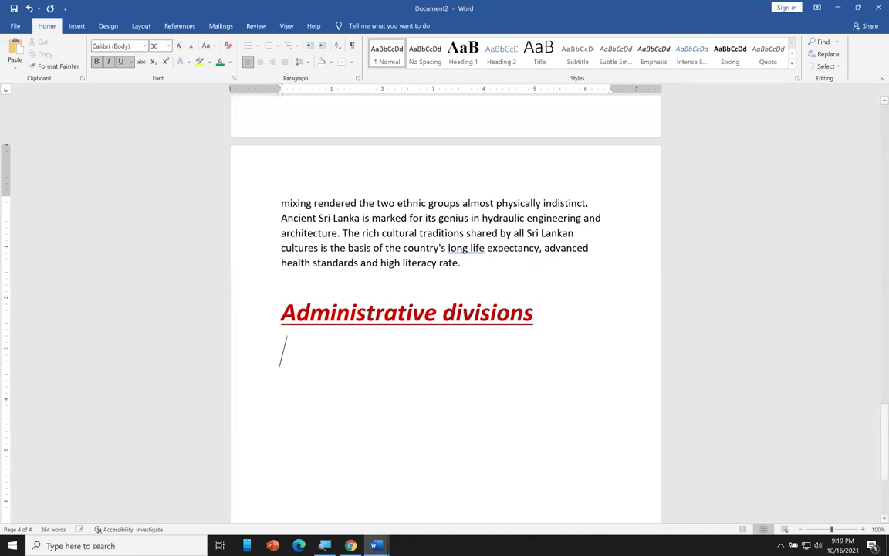
key("Return")
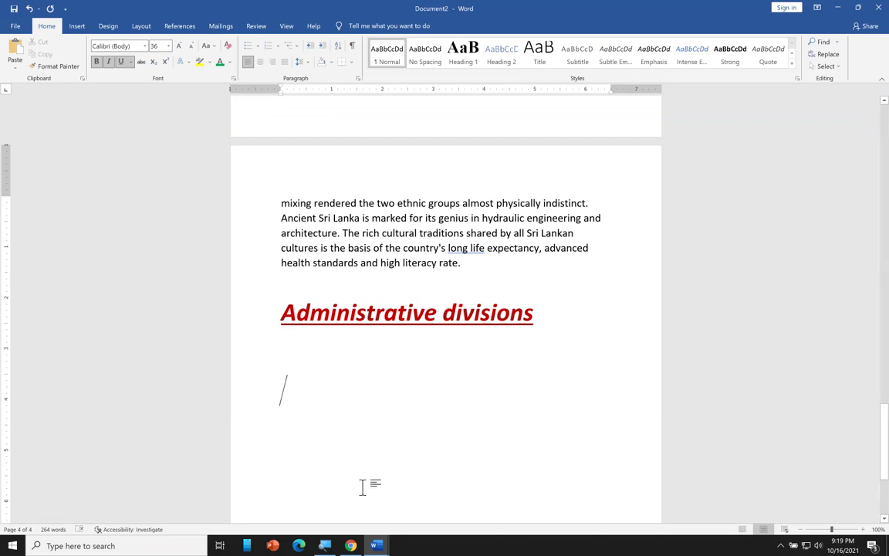
- Look over the Province/Capital/Area table, including the Kandy area figure, in Sri Lanka.pdf, then return to Document2
left_click(350, 545)
scroll(396, 432, "down", 3)
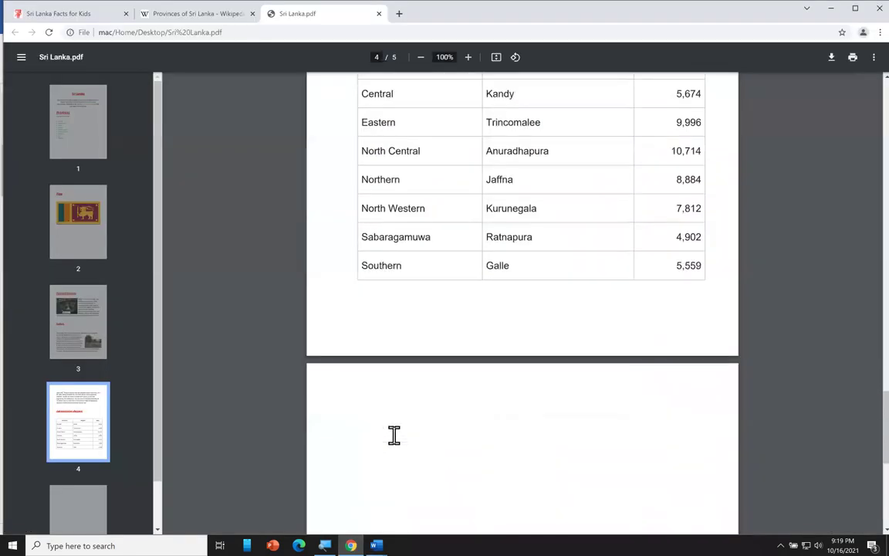
scroll(406, 410, "up", 5)
scroll(407, 410, "down", 3)
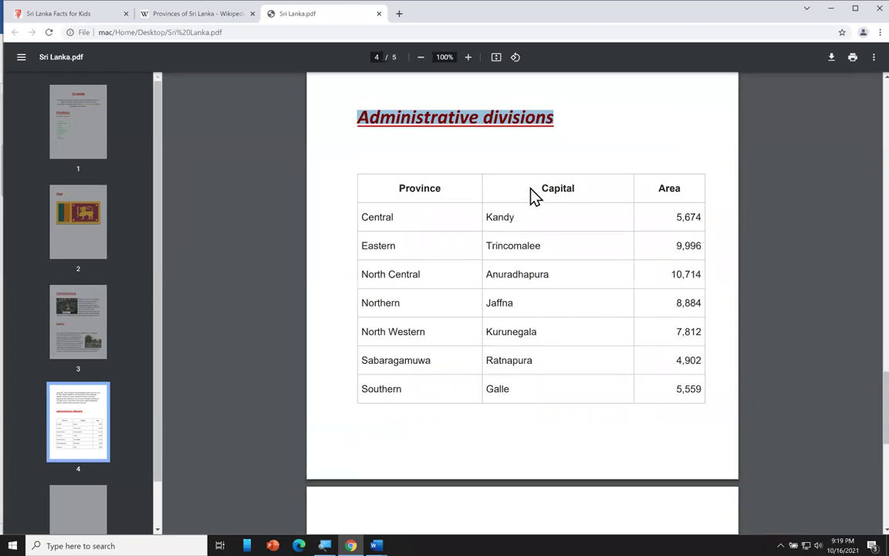
left_click_drag(675, 216, 707, 219)
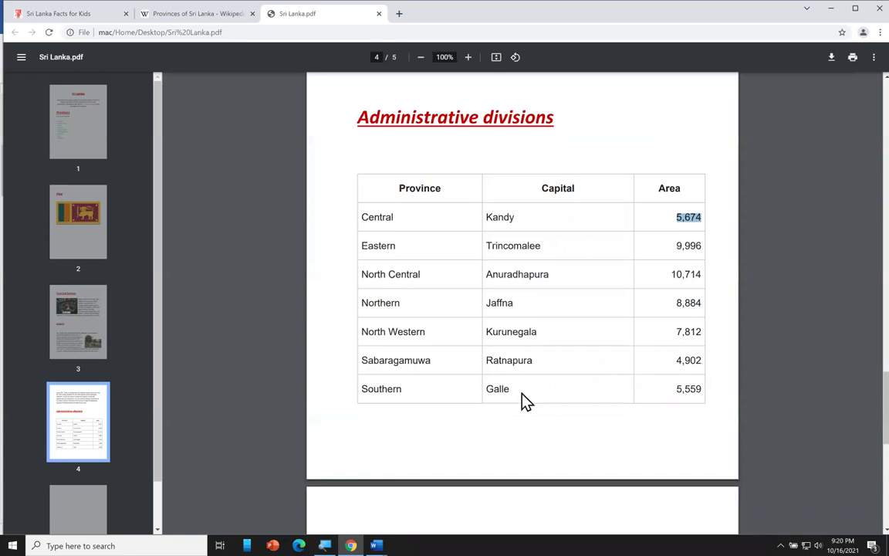
left_click(376, 546)
left_click(393, 508)
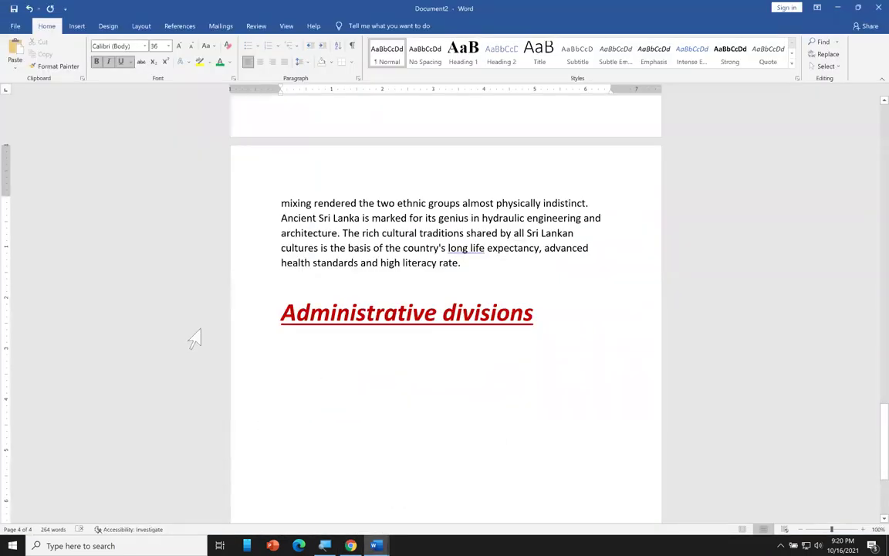
- Bring up the Insert tab's Table size grid for a table under Administrative divisions
left_click(77, 28)
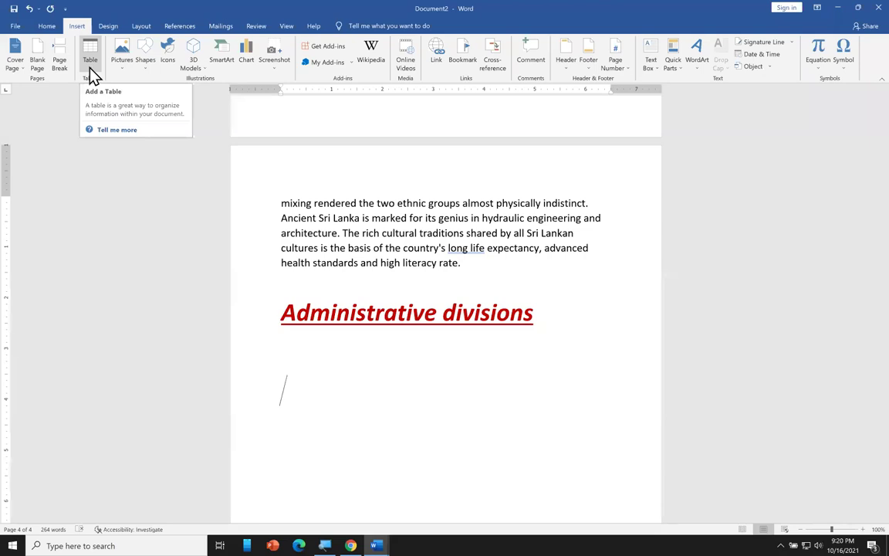
left_click(90, 70)
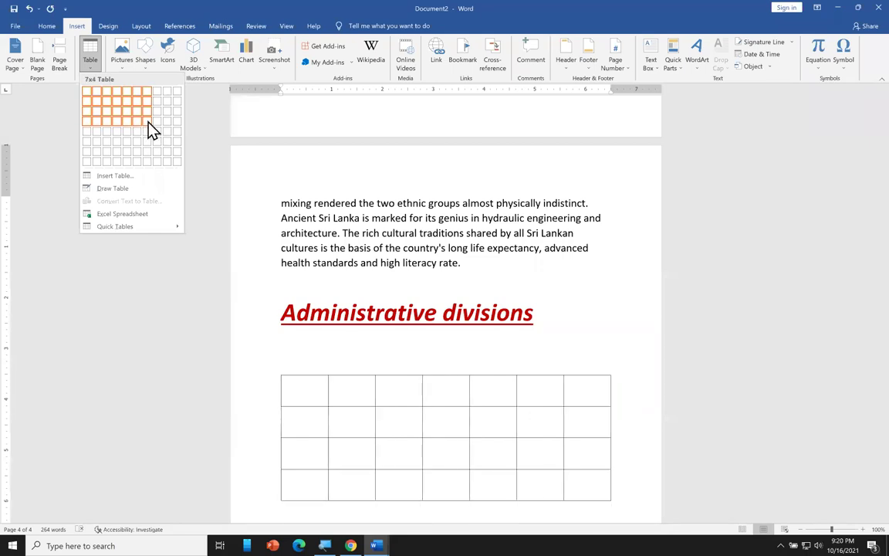
- Recheck the seven-province table in Sri Lanka.pdf and come back to Document2
left_click(350, 546)
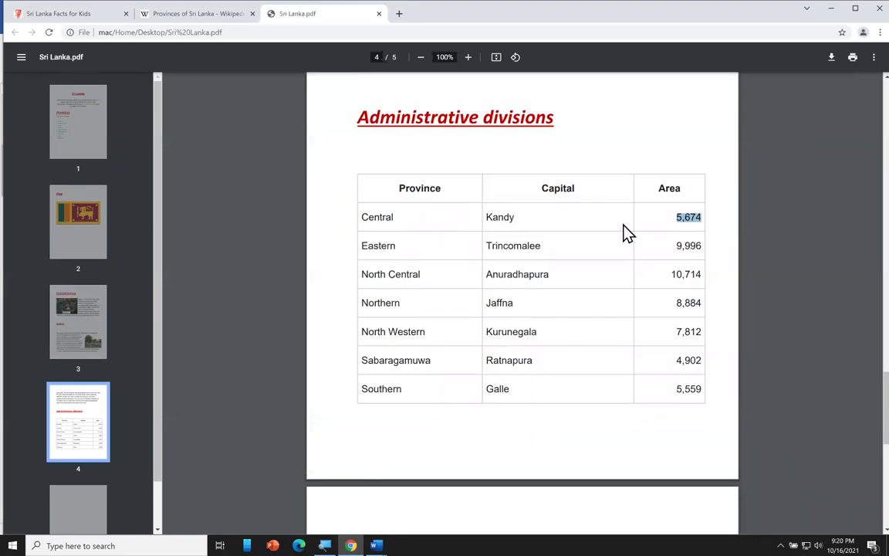
left_click(417, 188)
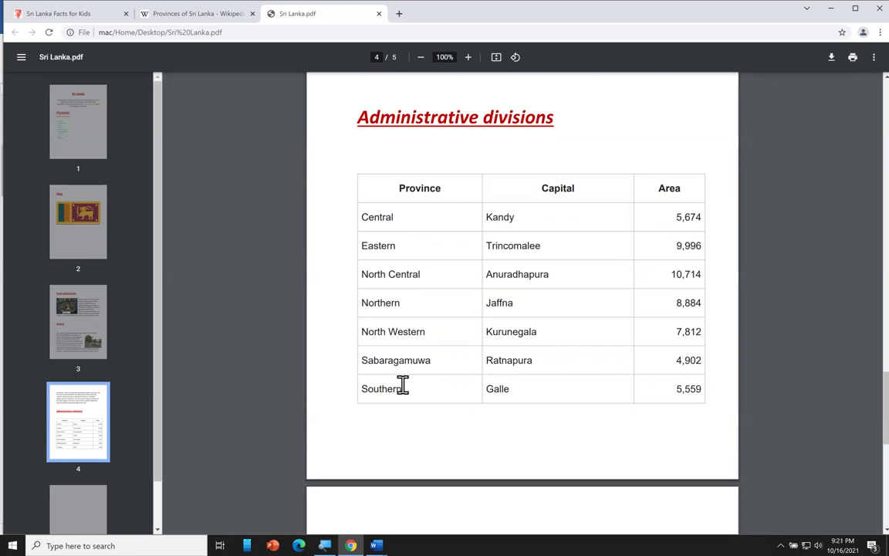
left_click(378, 544)
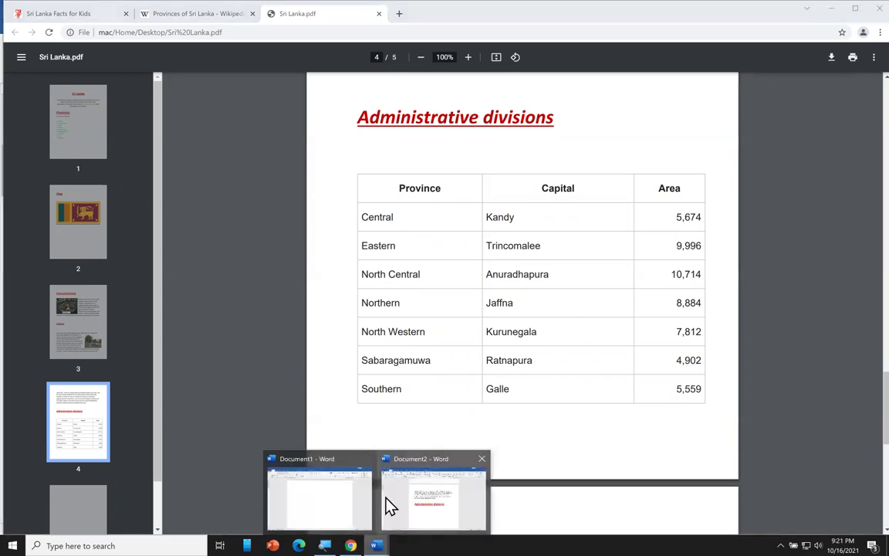
left_click(397, 494)
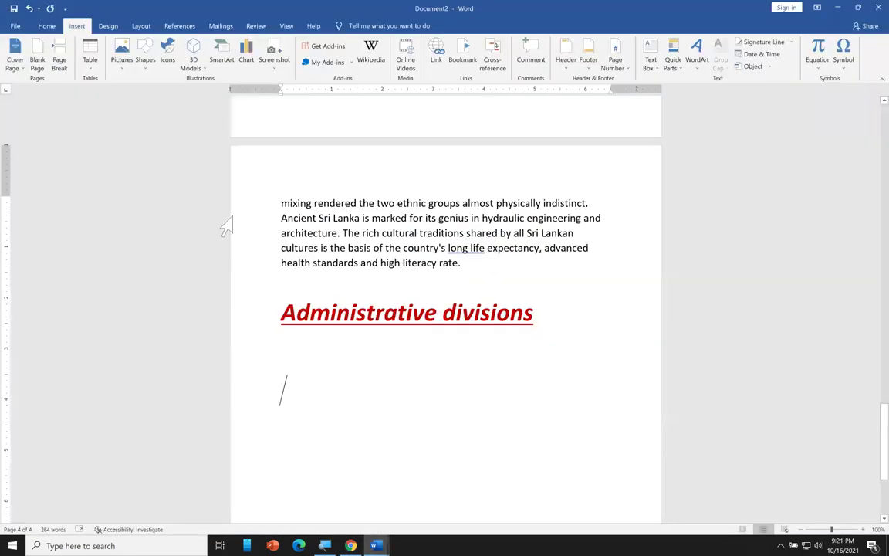
- Insert an empty table with 3 columns and 8 rows using the Insert Table dialog
left_click(90, 70)
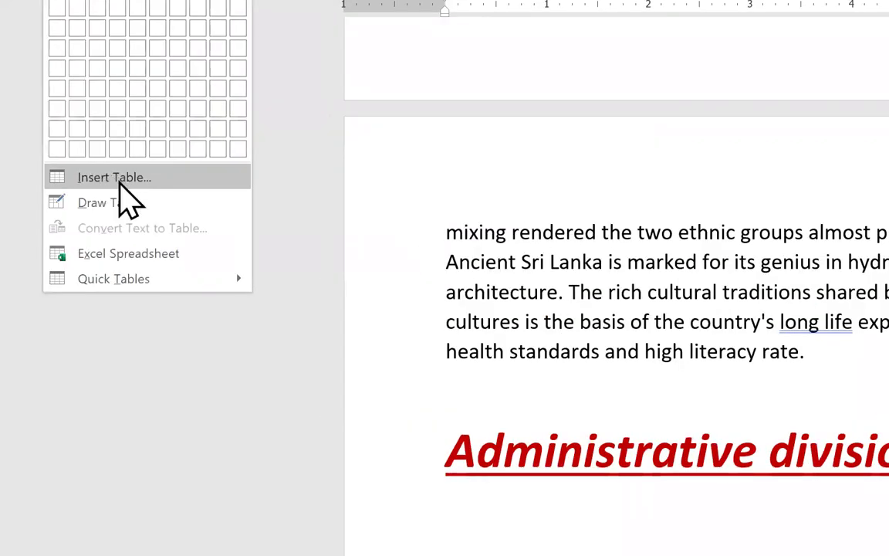
left_click(121, 184)
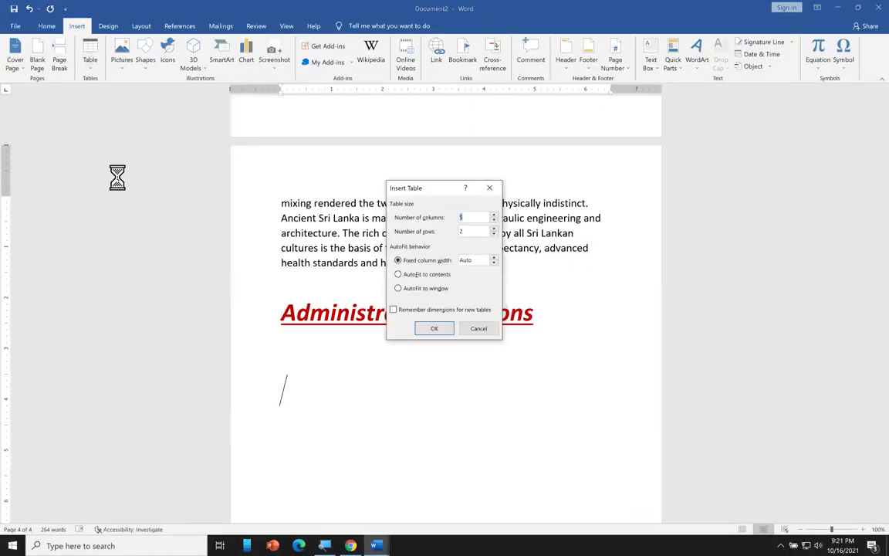
mouse_move(423, 196)
left_mouse_down()
mouse_move(409, 193)
mouse_move(423, 192)
mouse_move(410, 206)
left_mouse_up()
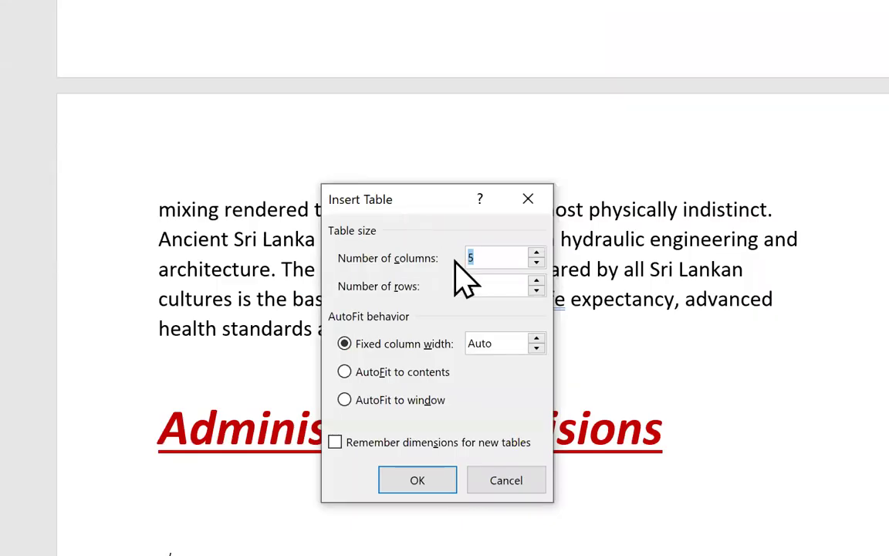
left_click(454, 229)
left_click_drag(492, 257, 457, 266)
type("3")
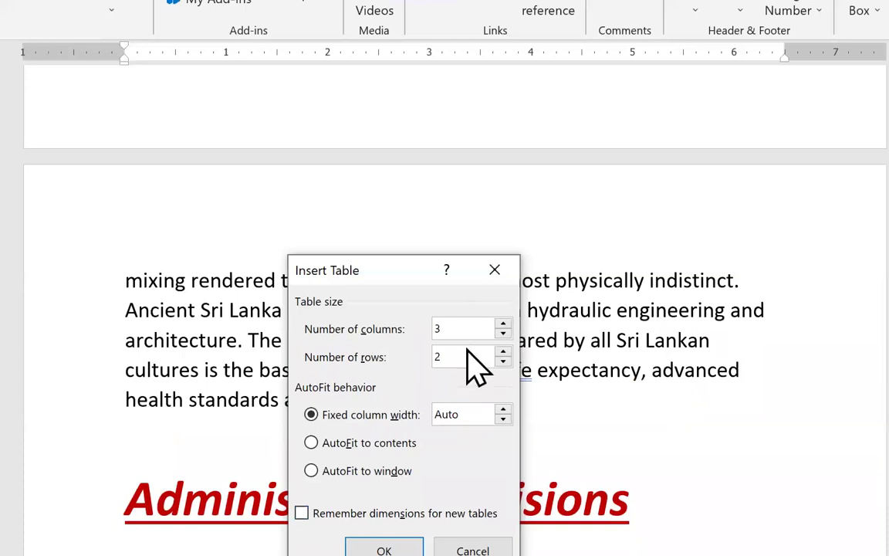
key("Tab")
type("8")
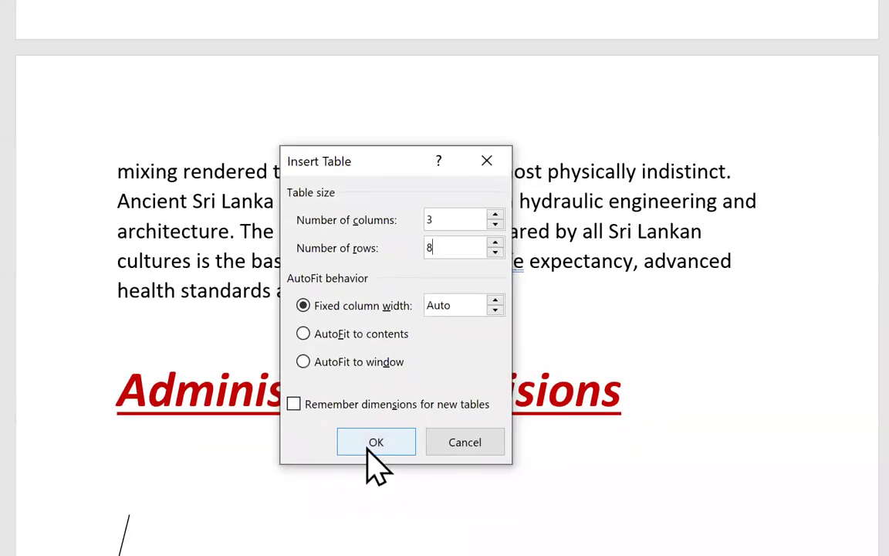
left_click(371, 446)
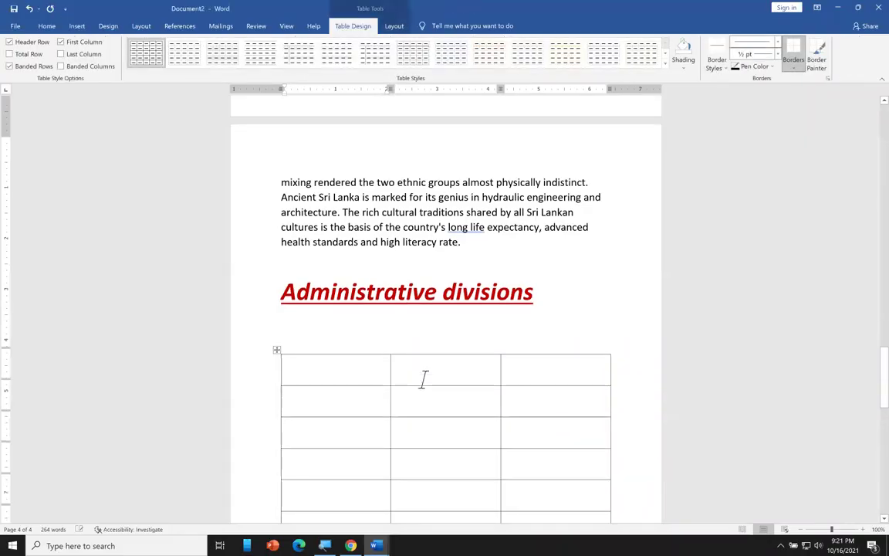
scroll(423, 378, "down", 5)
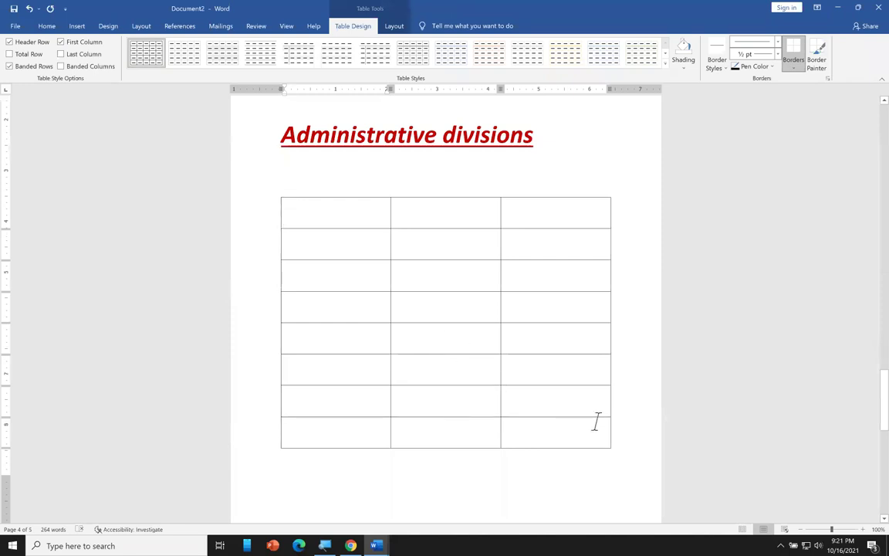
left_click_drag(597, 420, 397, 351)
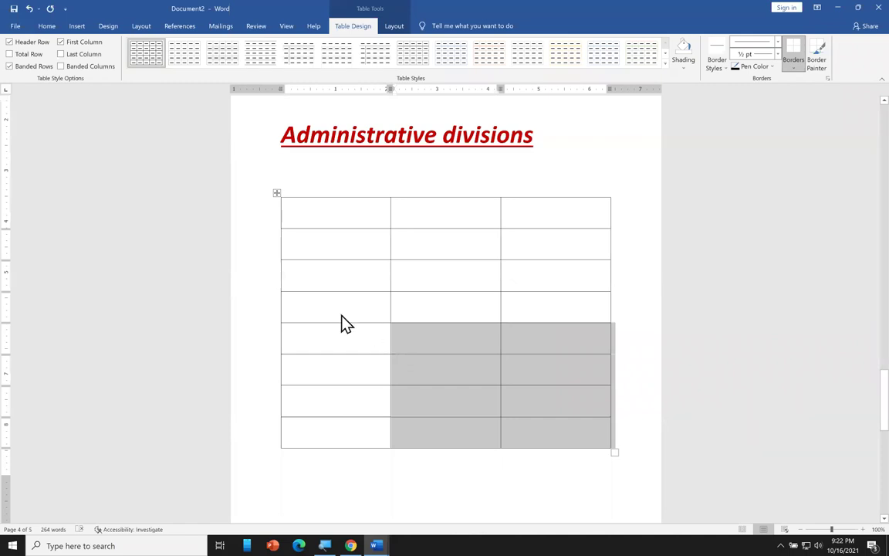
key("ctrl+z")
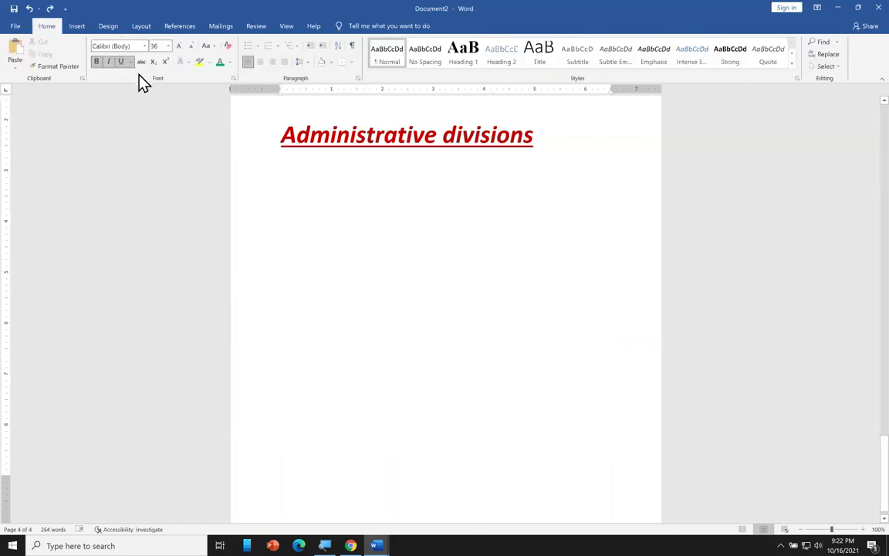
left_click(78, 26)
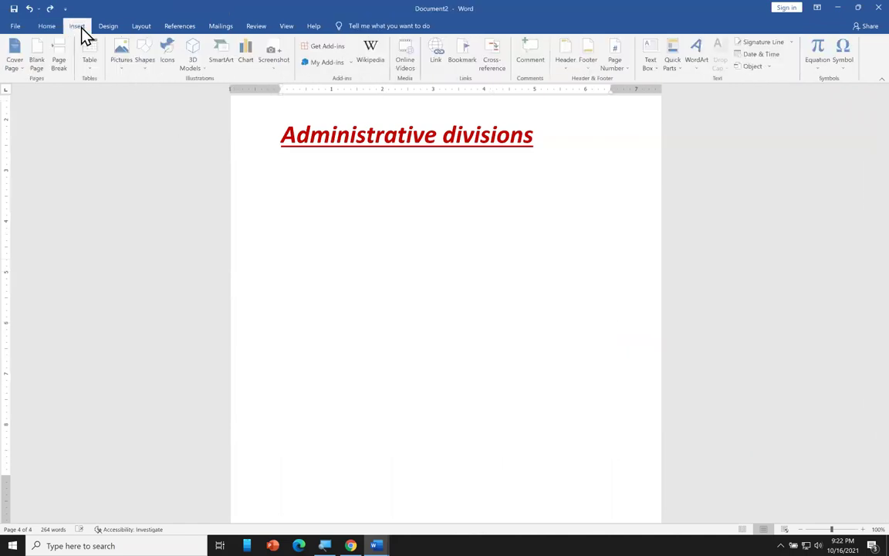
left_click(87, 68)
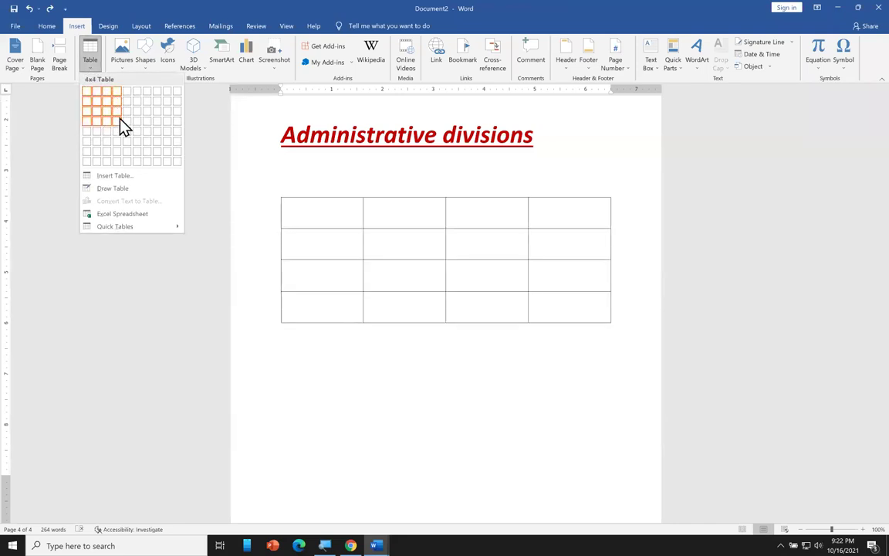
left_click(112, 176)
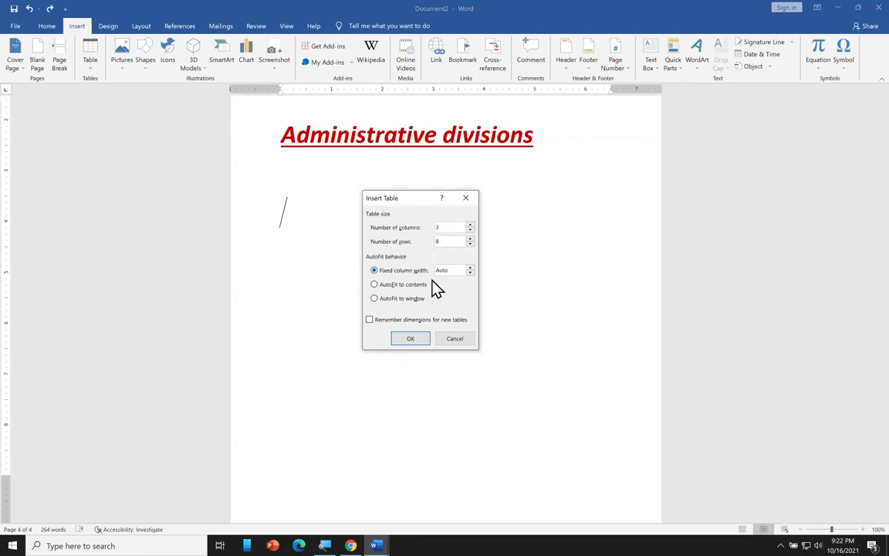
left_click(411, 338)
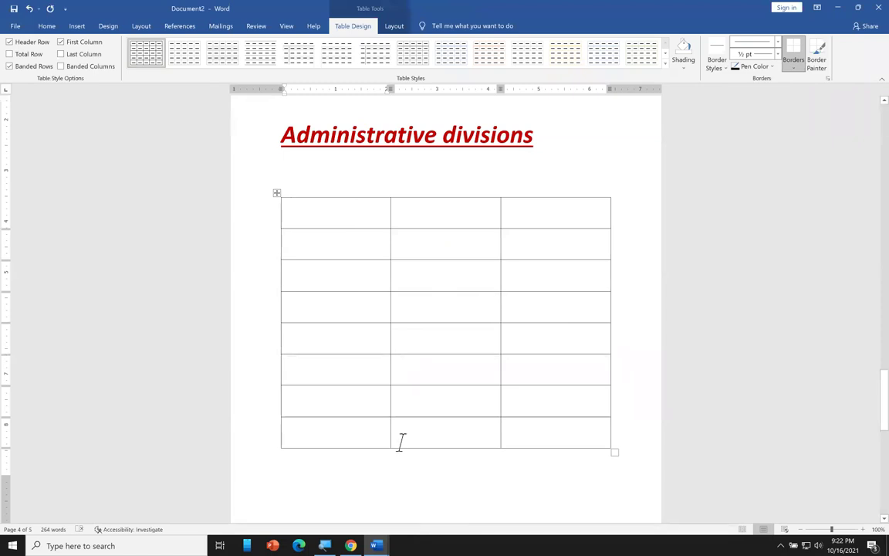
left_click(351, 546)
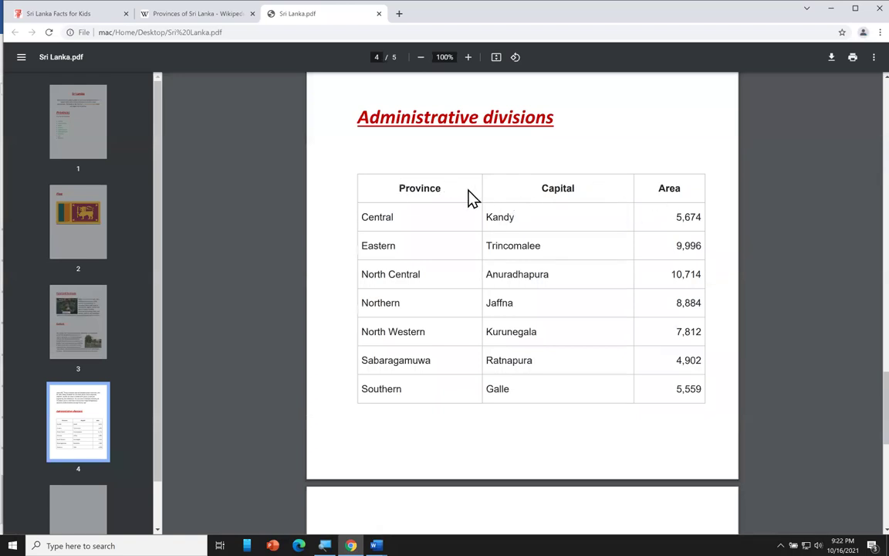
left_click_drag(395, 191, 453, 190)
key("ctrl+c")
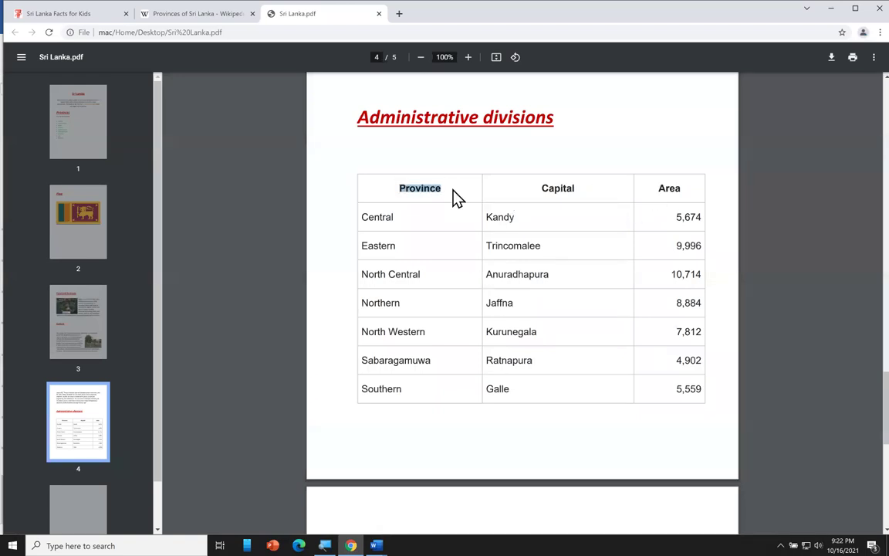
left_click(376, 546)
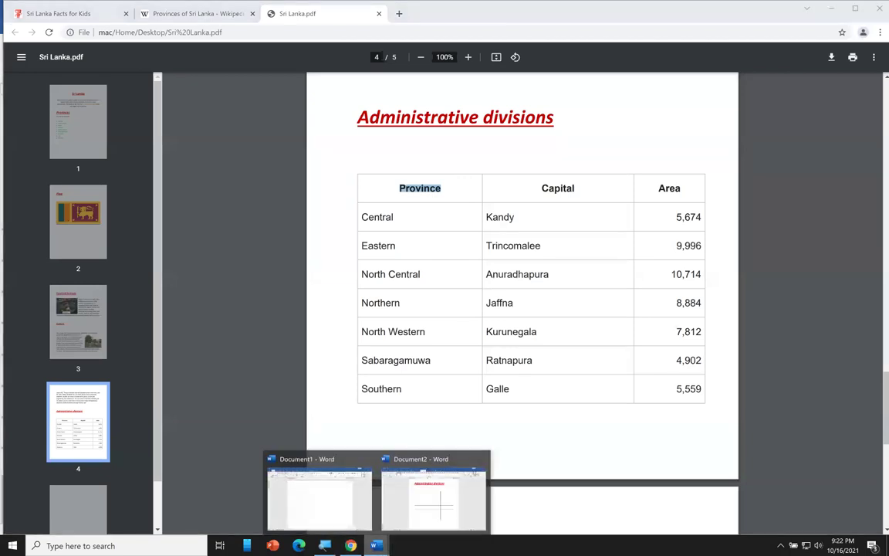
left_click(395, 510)
left_click(422, 214)
type("fefe")
key("shift+Tab")
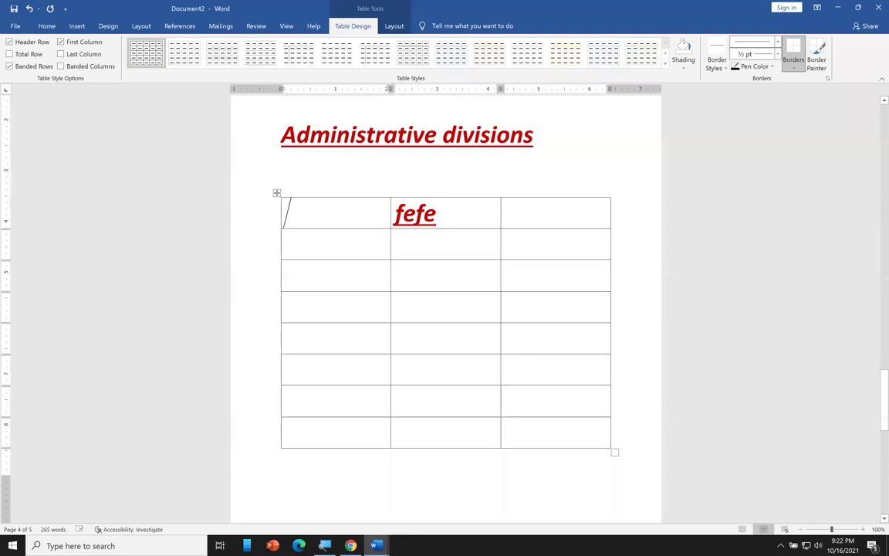
type("fefef")
left_click(497, 223)
type("fefe")
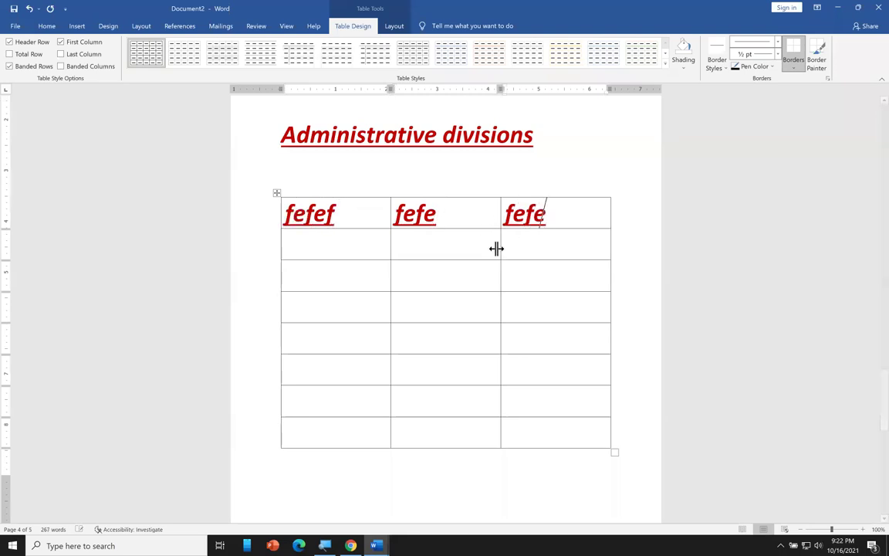
left_click(431, 301)
type("fefef")
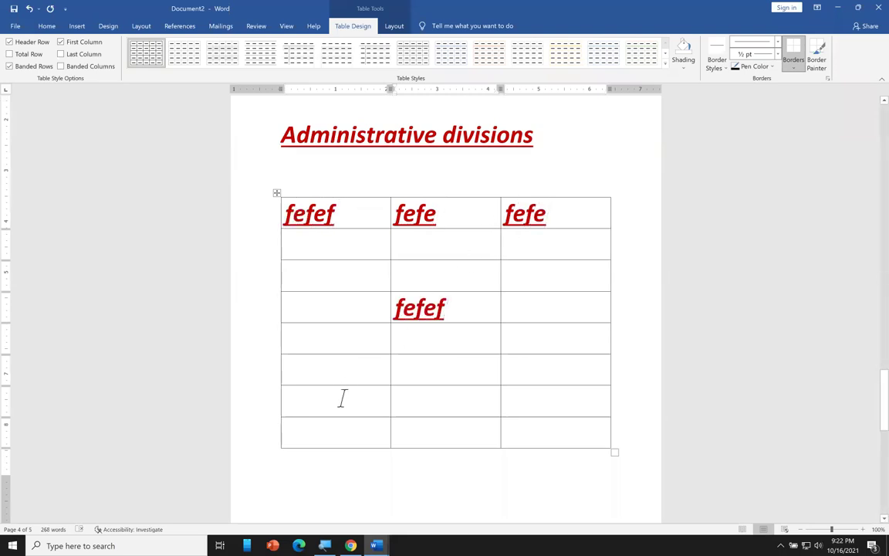
left_click(342, 399)
type("fefef")
key("ctrl+z")
key("ctrl+z")
key("ctrl+z")
key("ctrl+z")
key("ctrl+z")
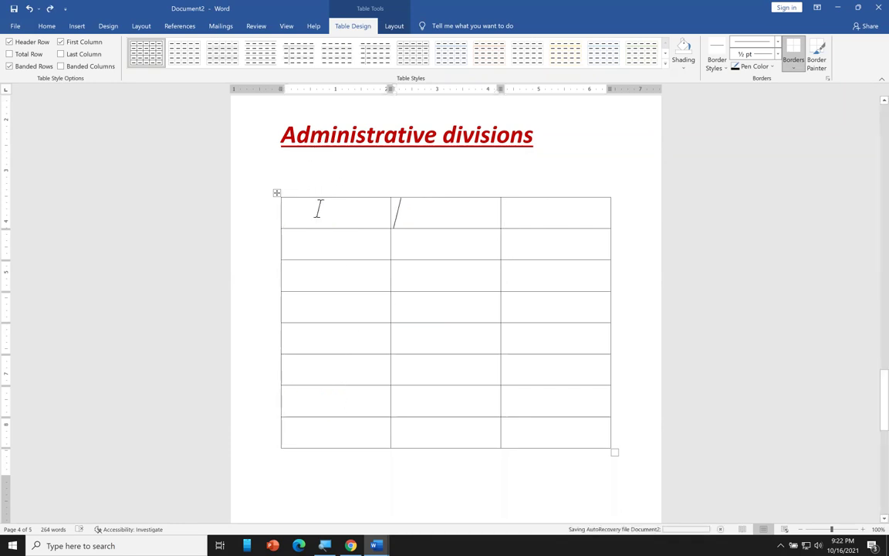
- Clear all formatting from the table's 24 cells so rows return to normal height
left_click(43, 27)
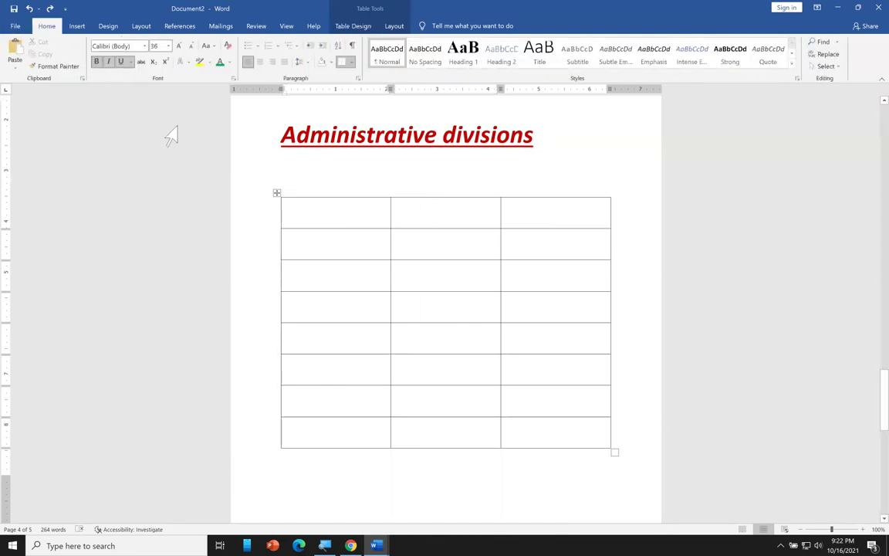
left_click_drag(614, 442, 283, 219)
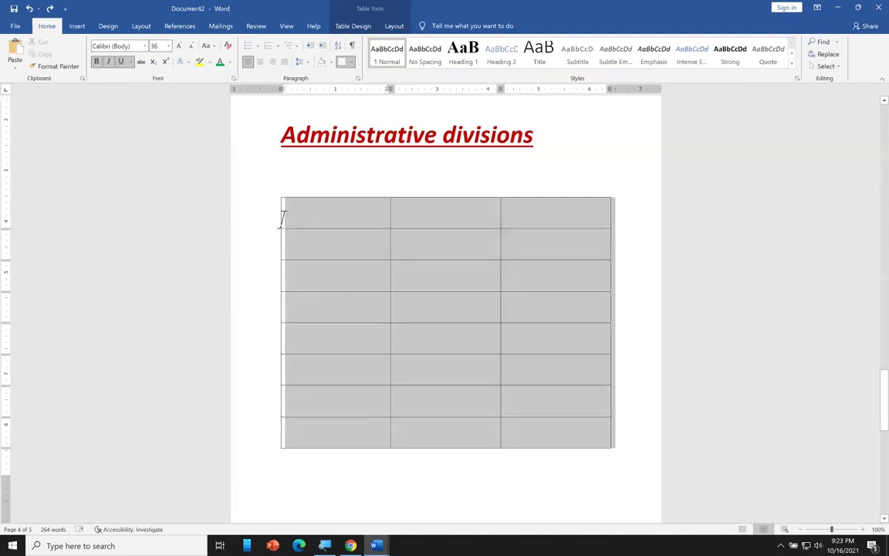
left_click(633, 443)
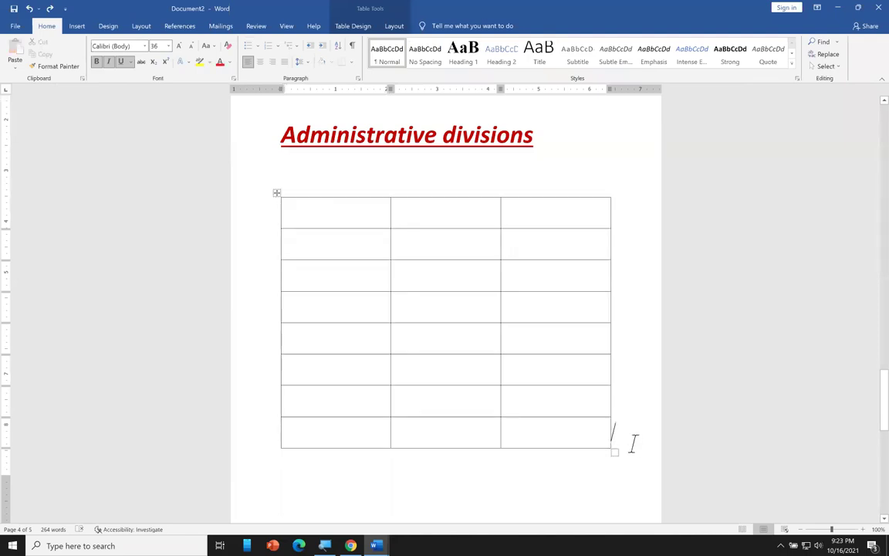
left_click_drag(630, 441, 296, 219)
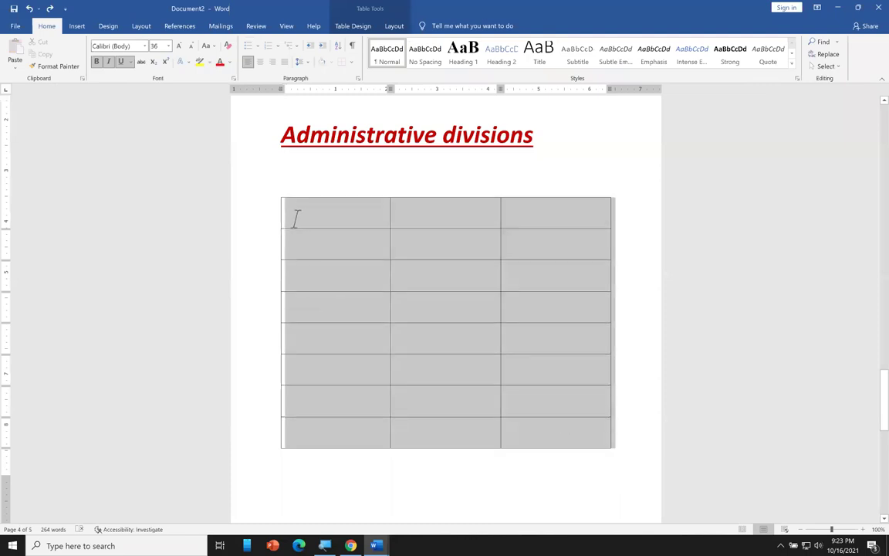
left_click(229, 51)
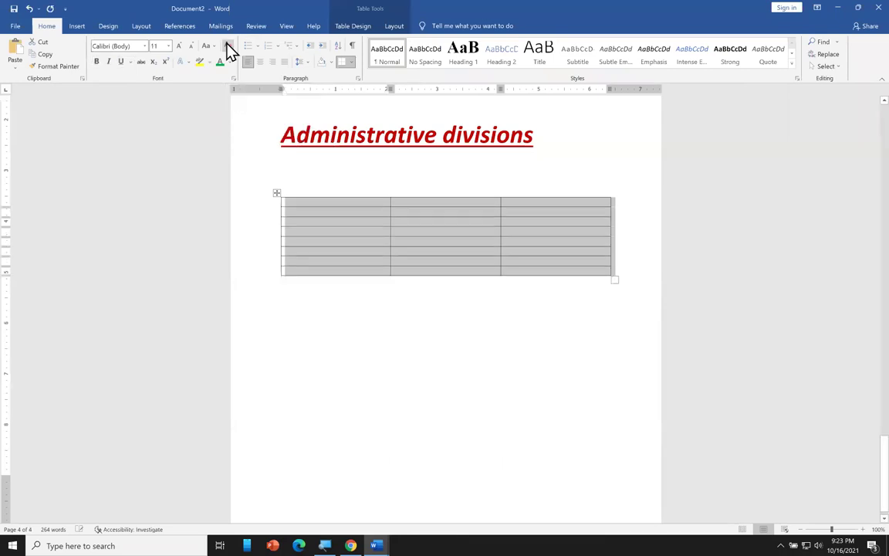
left_click(360, 281)
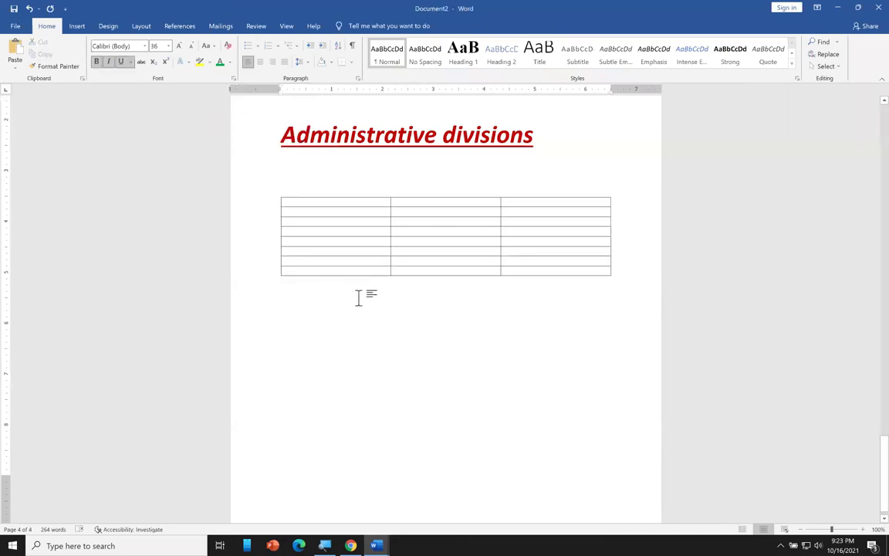
- Paste Province and Capital from the reference PDF into the first two header cells
left_click(328, 201)
key("ctrl+v")
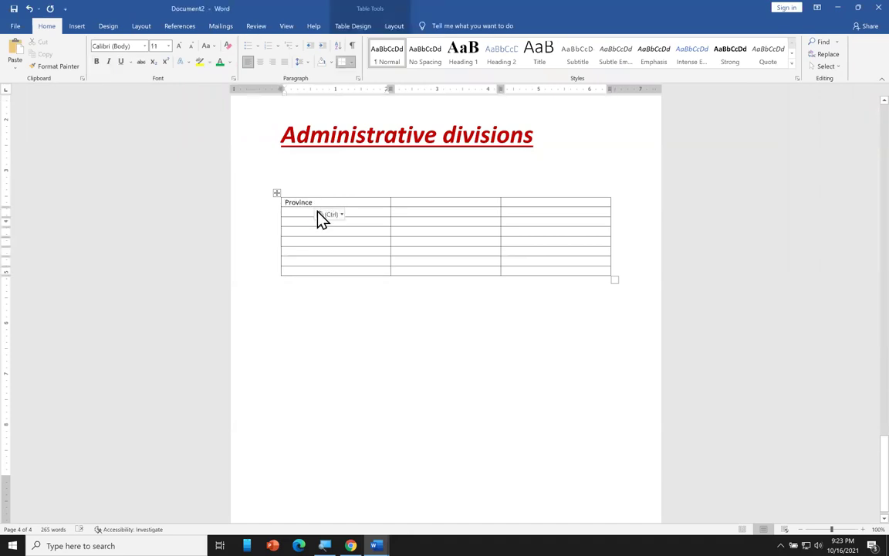
left_click(350, 545)
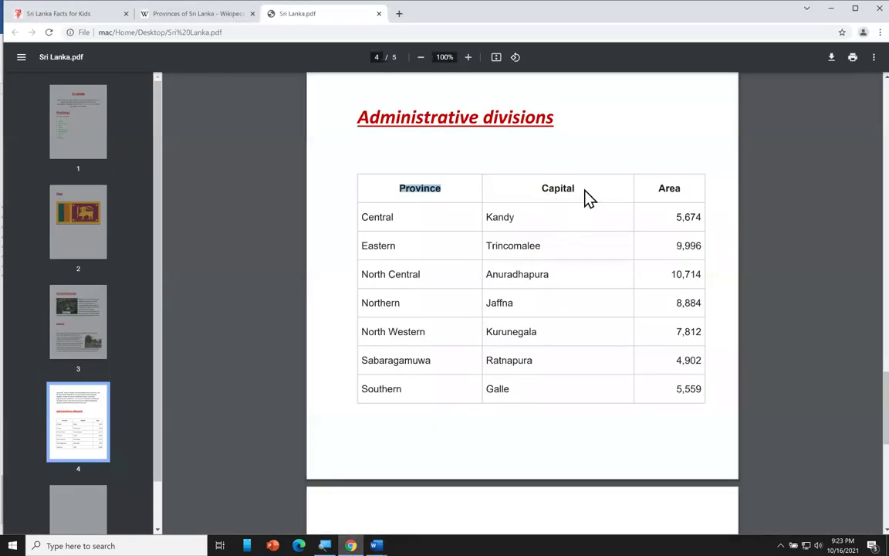
left_click(552, 187)
left_click_drag(534, 187, 582, 188)
key("ctrl+c")
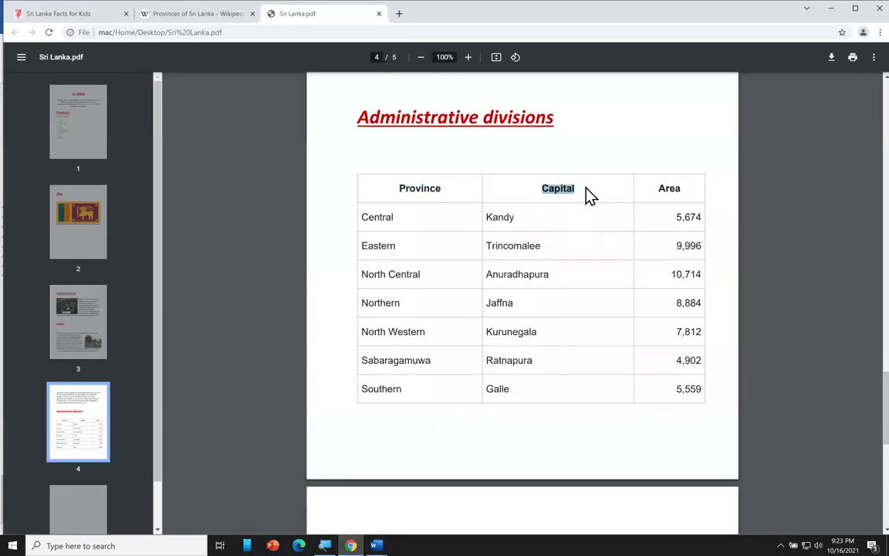
left_click(376, 545)
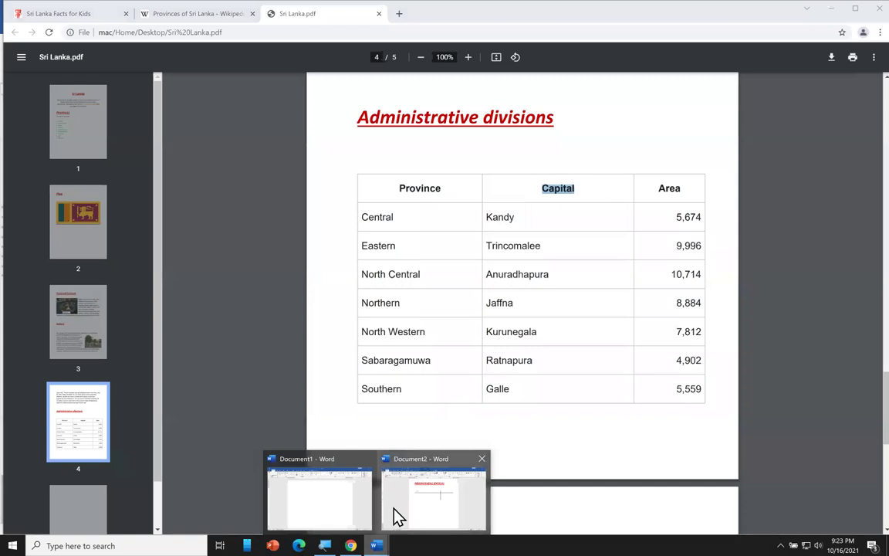
left_click(397, 512)
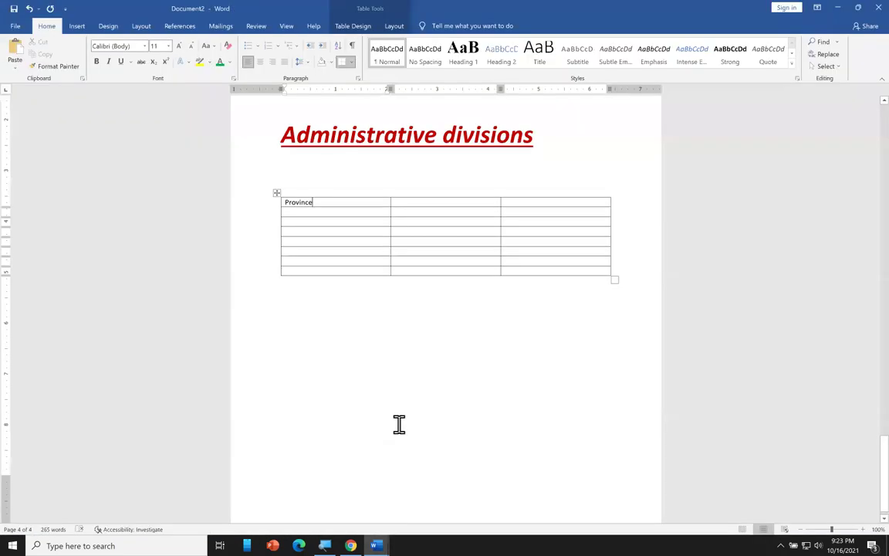
left_click(421, 201)
key("ctrl+v")
- Copy the Area header from the PDF for the third header cell
left_click(376, 545)
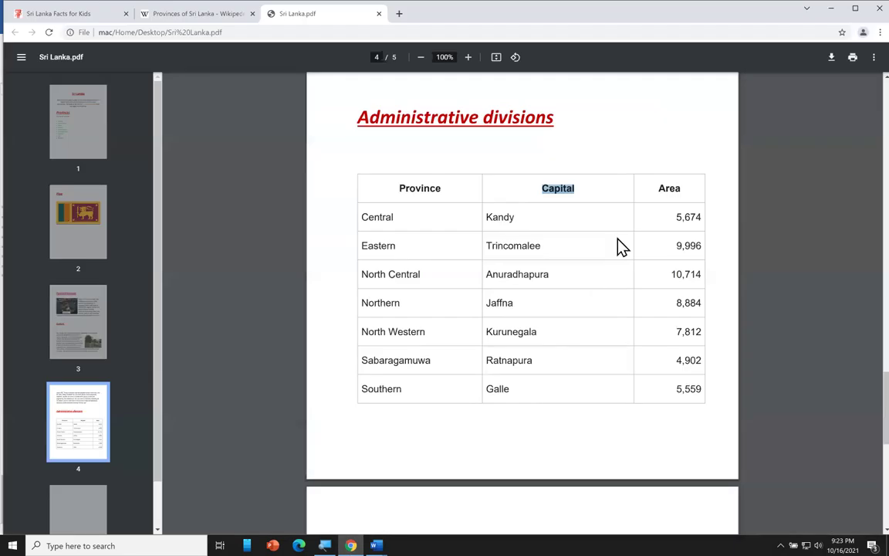
left_click_drag(657, 188, 683, 186)
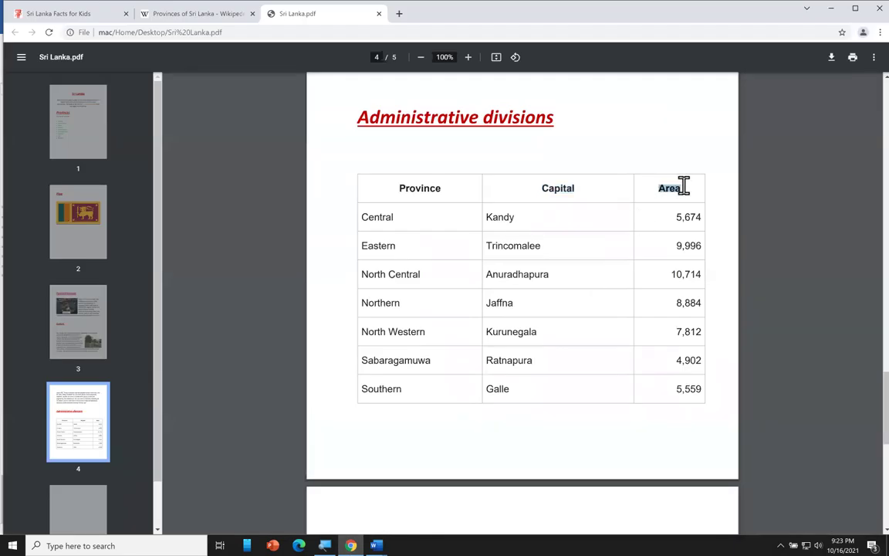
left_click(377, 544)
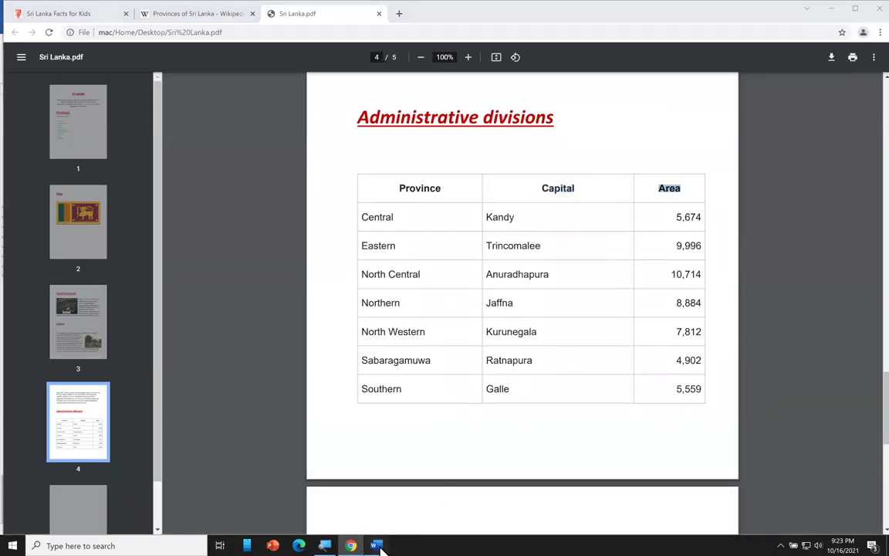
left_click(411, 508)
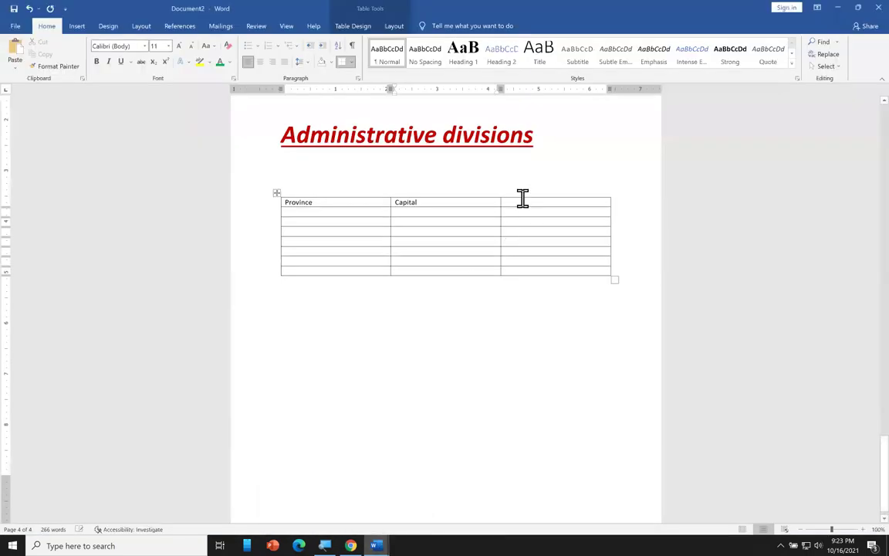
left_click(516, 303)
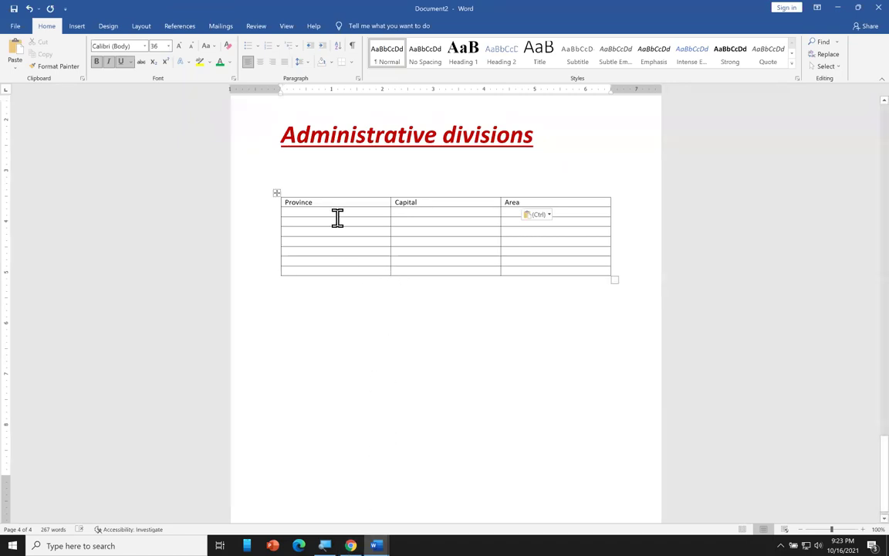
left_click(324, 546)
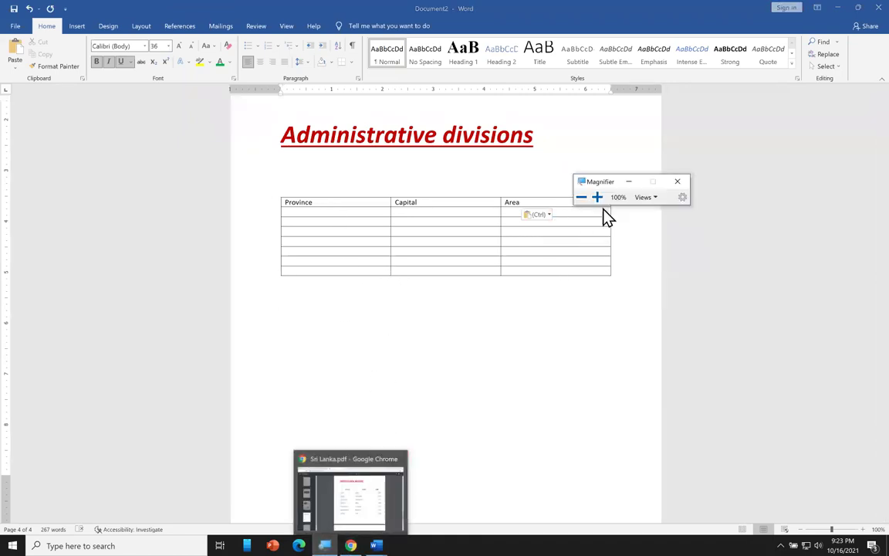
left_click(635, 185)
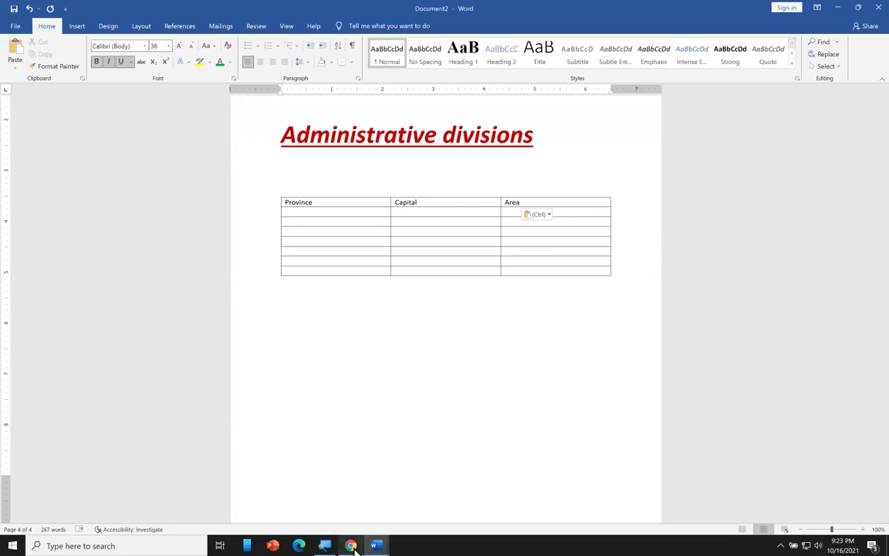
left_click(351, 546)
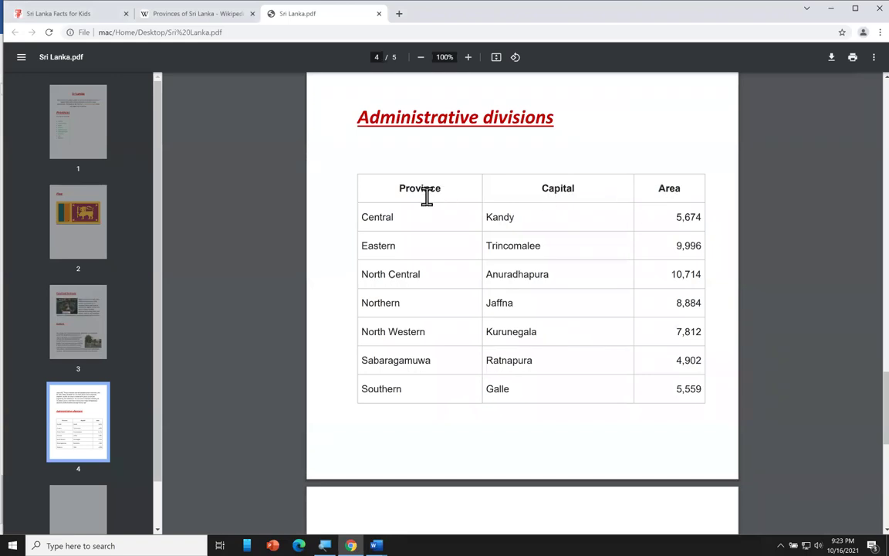
left_click_drag(398, 189, 460, 192)
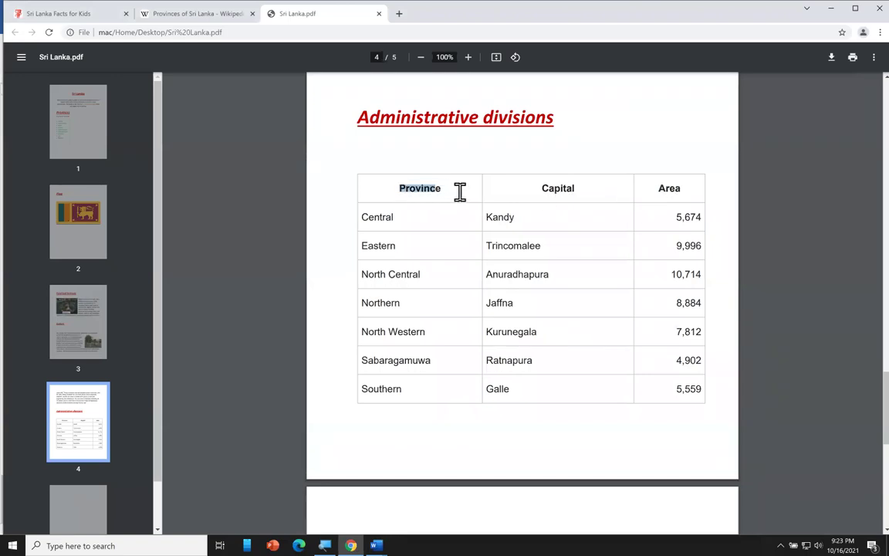
left_click(376, 545)
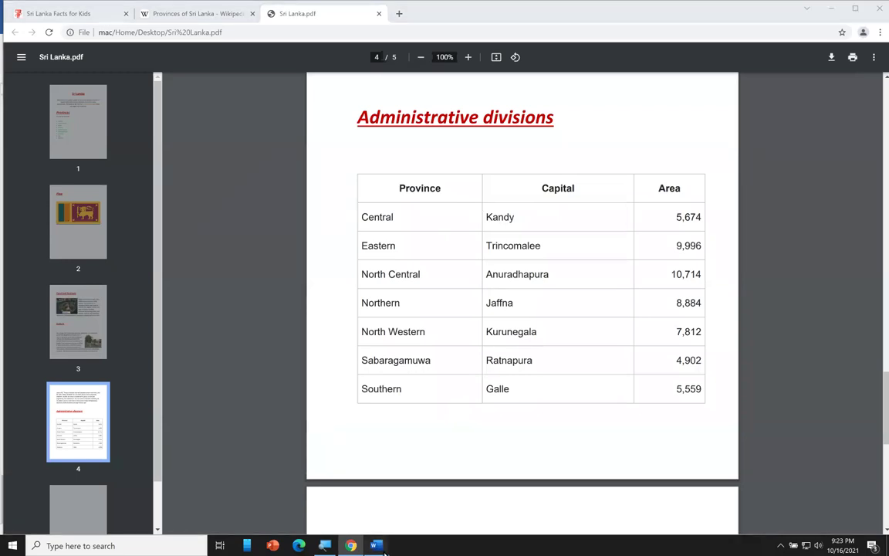
left_click(387, 507)
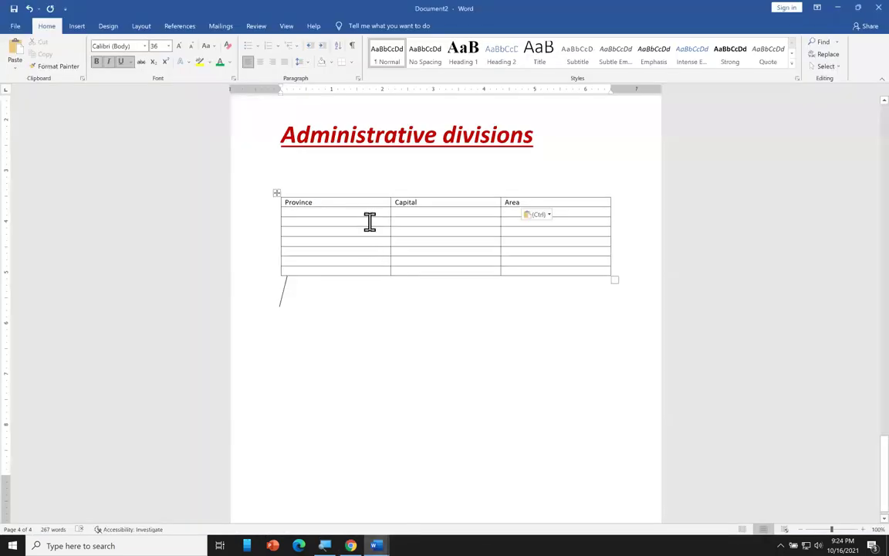
triple_click(529, 198)
- Make the Province, Capital and Area header row bold and centred
left_click_drag(427, 194, 297, 200)
type("Province\tCapital\tArea")
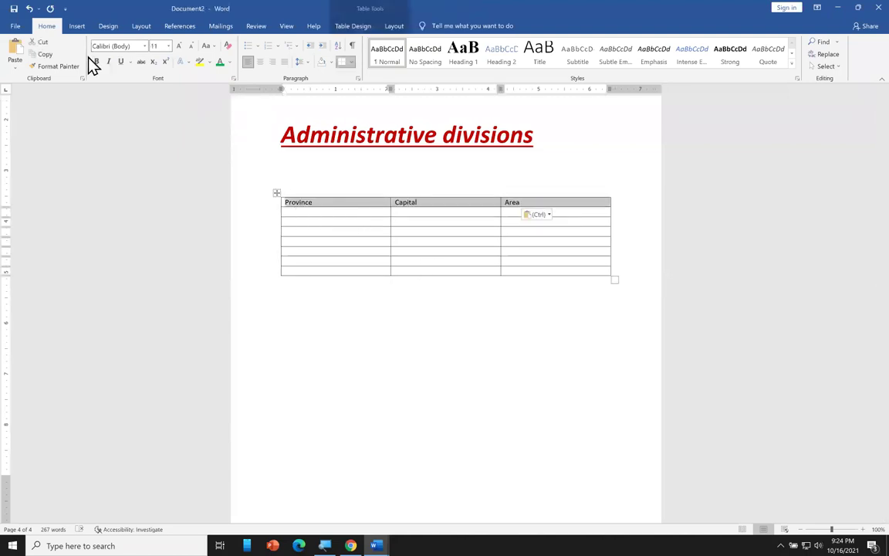
left_click(96, 62)
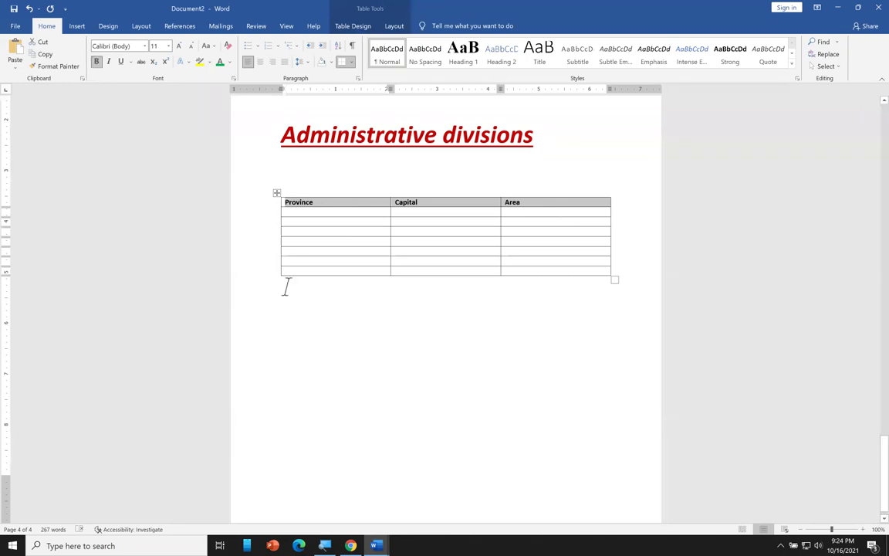
left_click(263, 65)
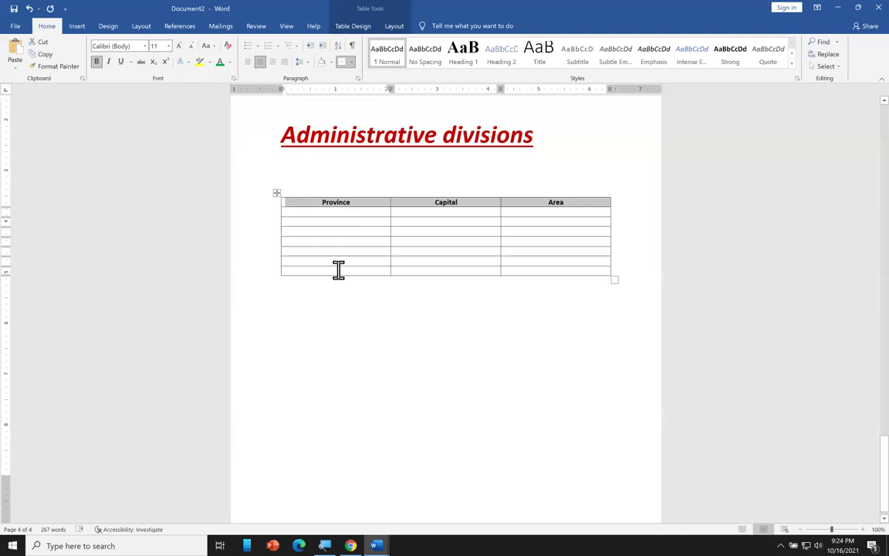
- Check the province table in the reference PDF, then return to Document2
left_click(351, 546)
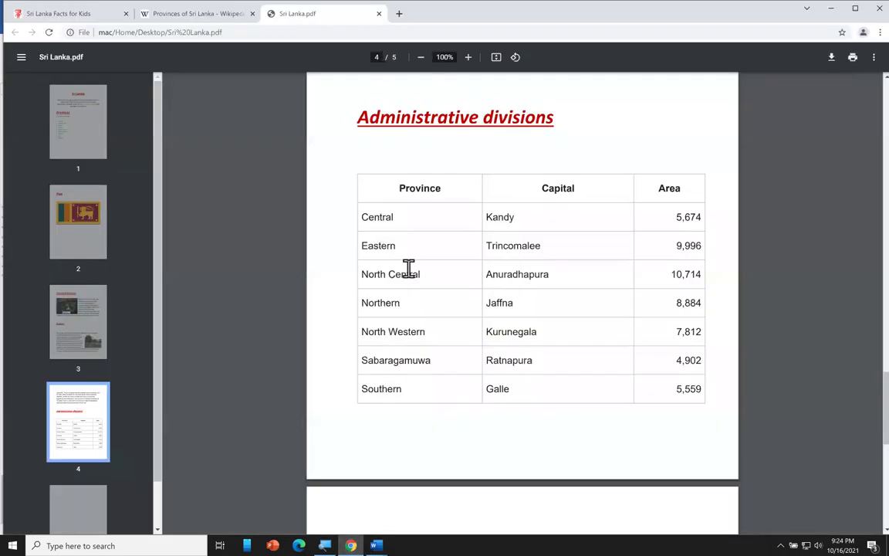
scroll(430, 197, "up", 3)
scroll(434, 311, "down", 2)
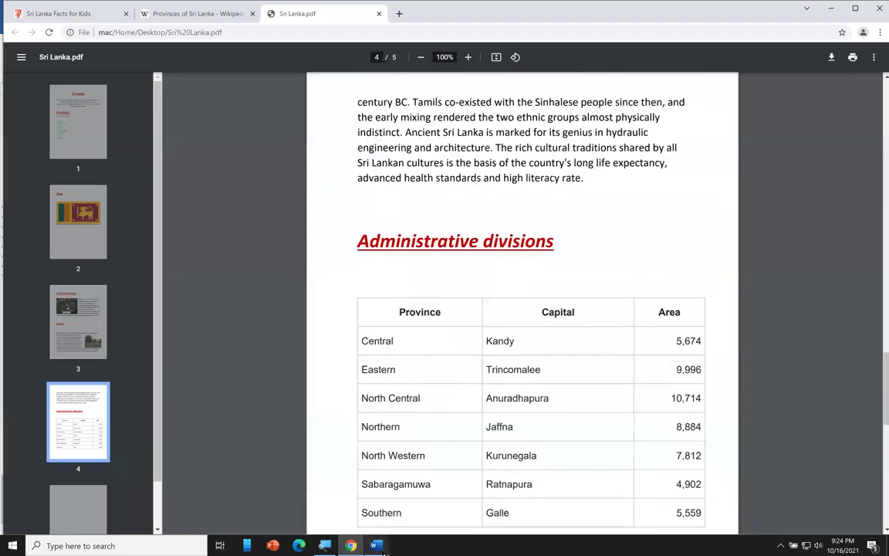
mouse_move(384, 545)
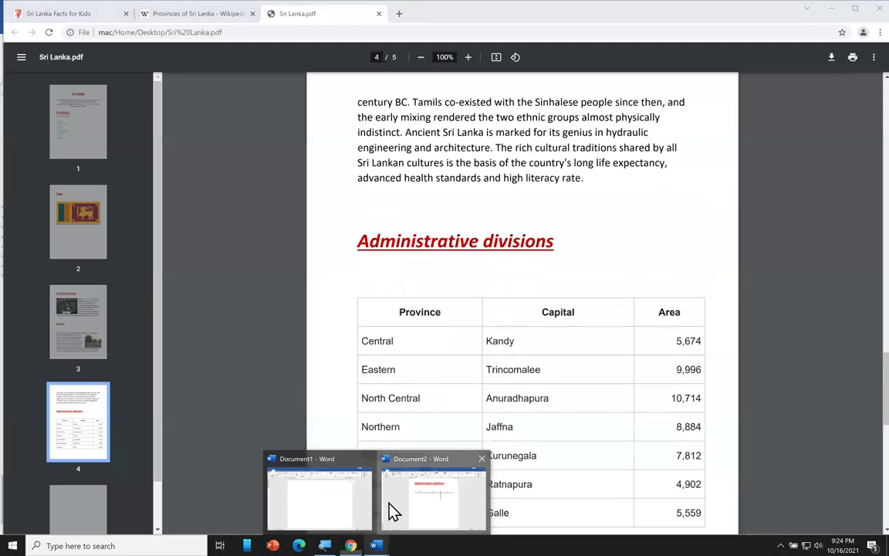
left_click(389, 510)
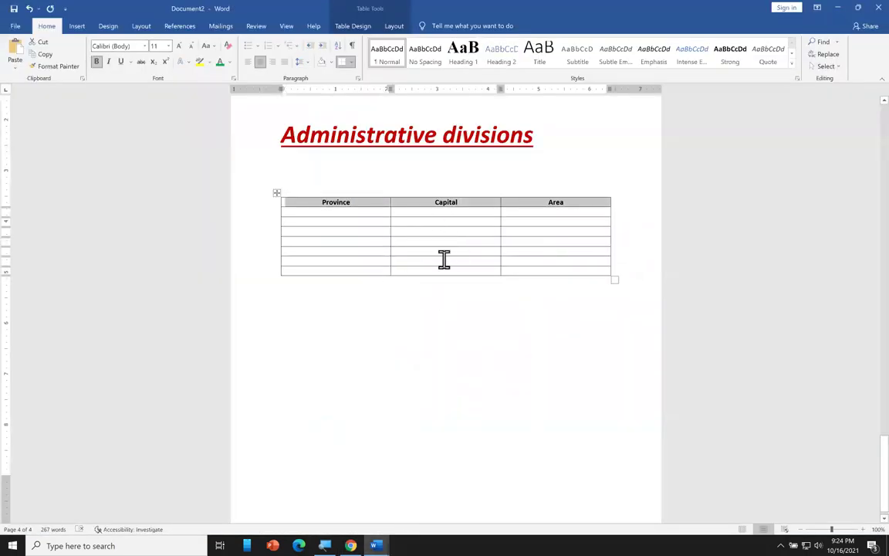
- Set every cell of the provinces table to 16 pt, leaving the caret in a Province cell
left_click(633, 269)
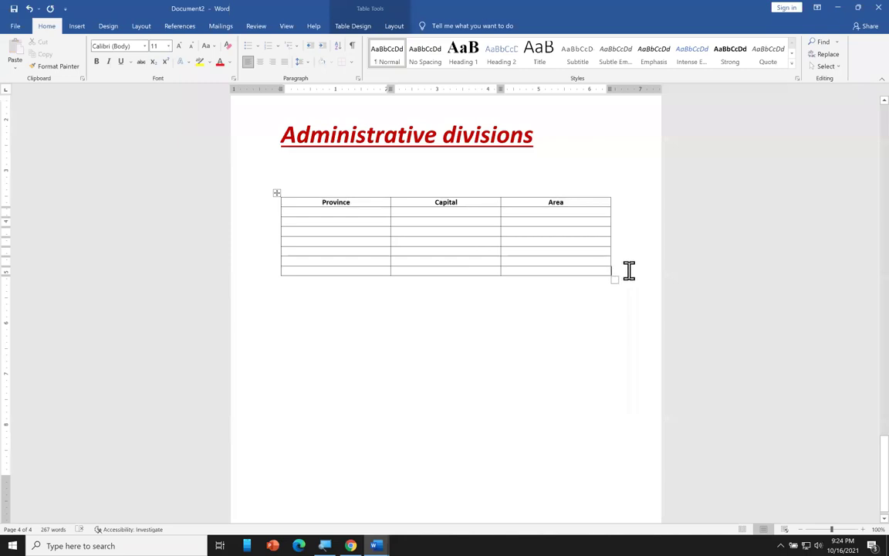
mouse_move(607, 271)
left_mouse_down()
mouse_move(379, 250)
mouse_move(303, 228)
mouse_move(288, 205)
left_mouse_up()
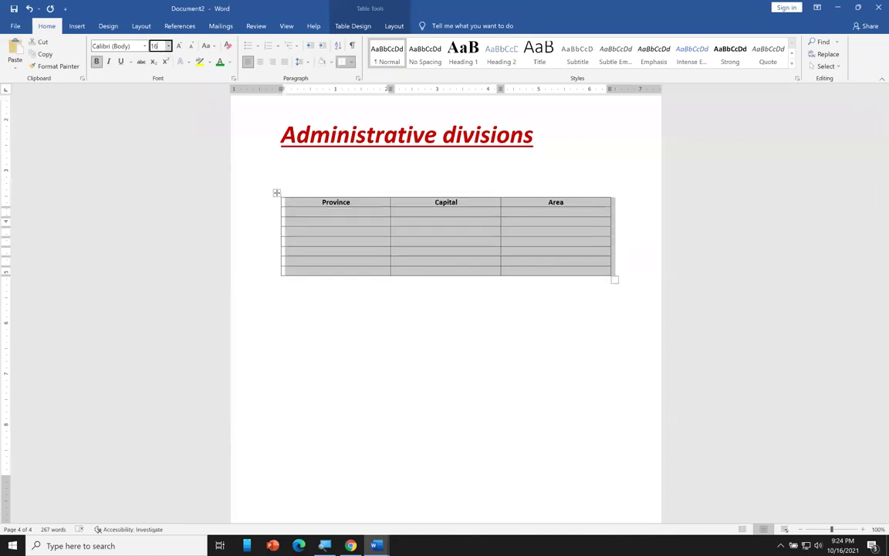
type("16")
key("Return")
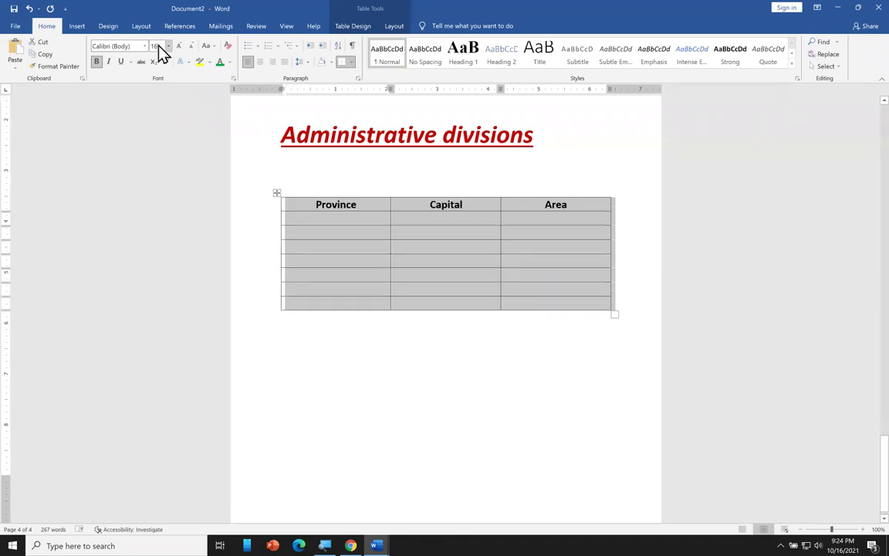
left_click(342, 307)
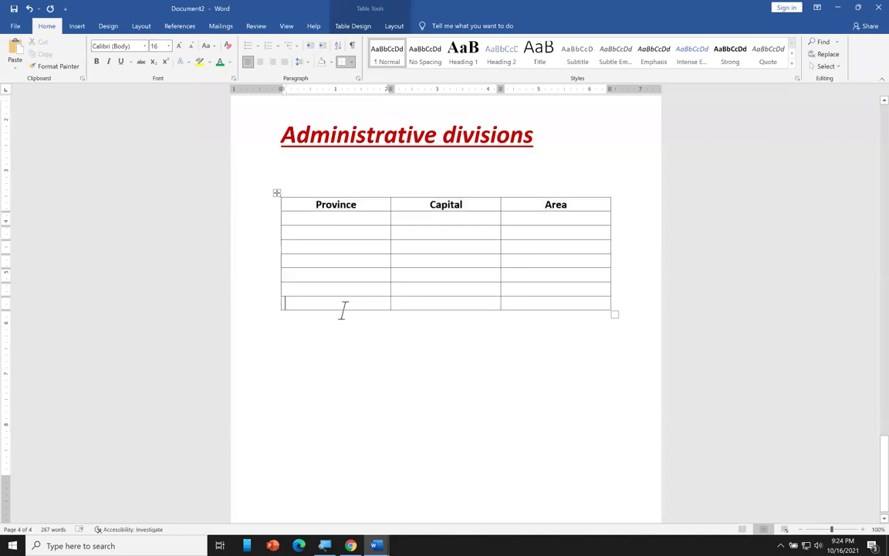
left_click(345, 289)
type("cdcdc")
key("BackSpace")
key("BackSpace")
key("BackSpace")
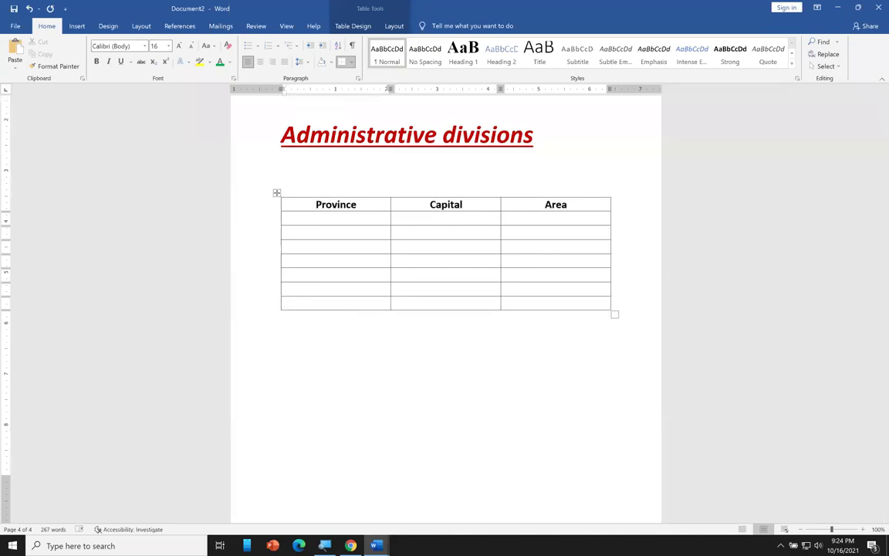
- Paste Central from the reference PDF into the first Province cell
left_click(351, 546)
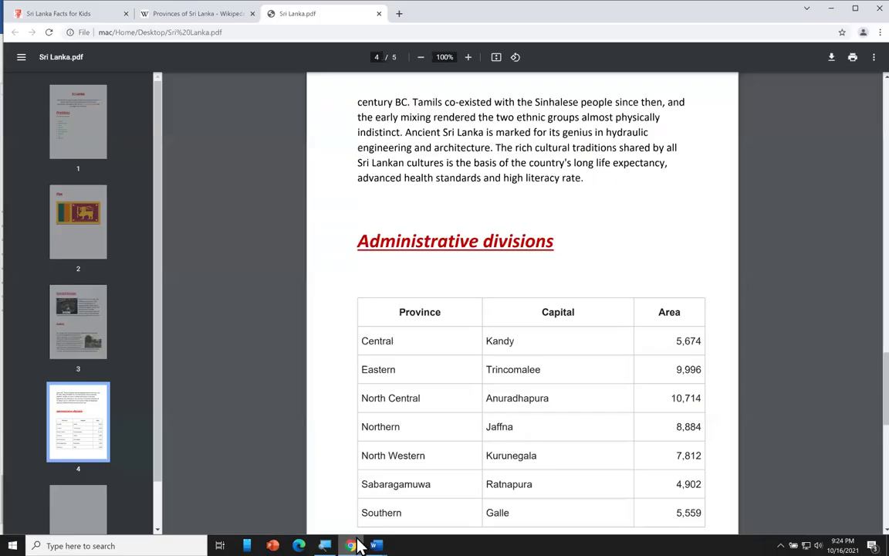
scroll(443, 392, "down", 3)
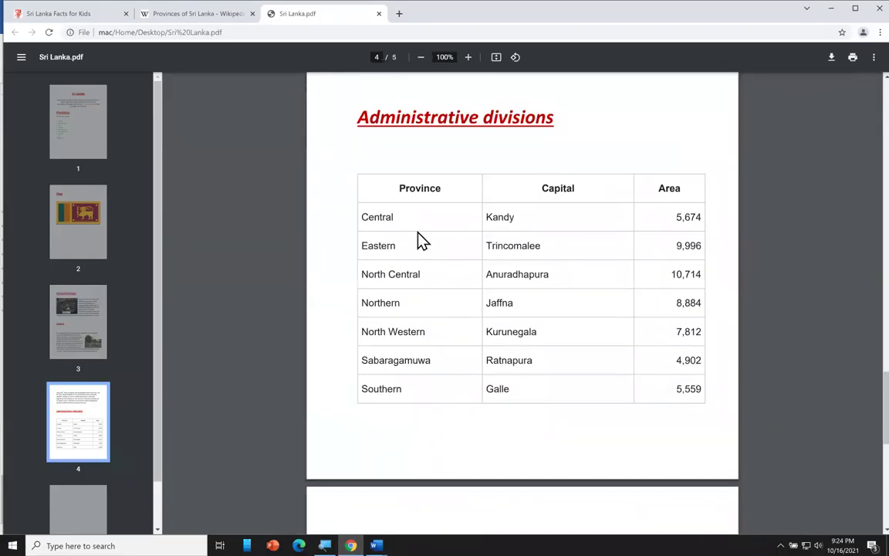
left_click_drag(359, 216, 386, 217)
key("ctrl+c")
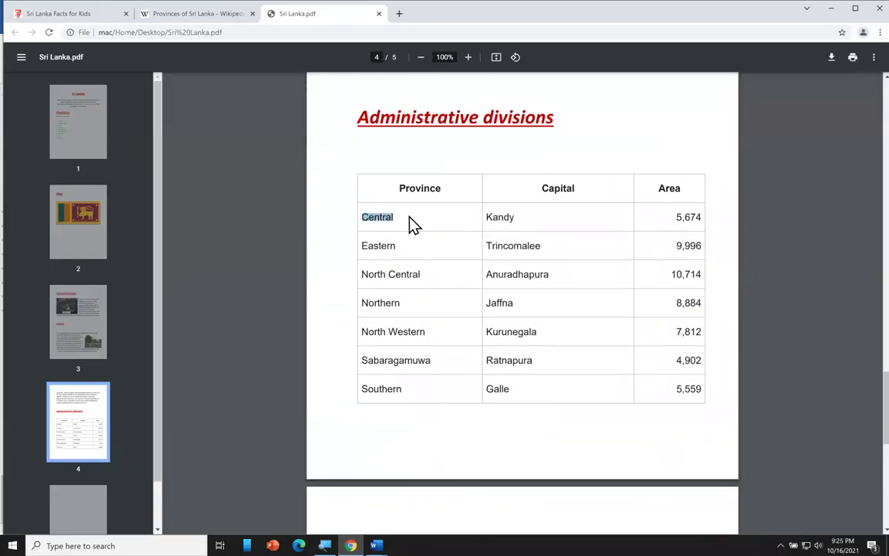
mouse_move(377, 542)
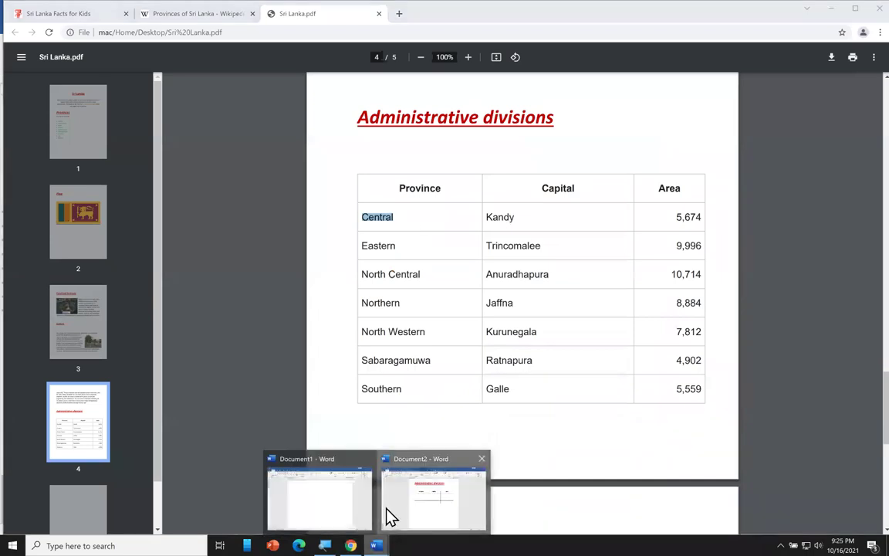
left_click(391, 513)
key("ctrl+v")
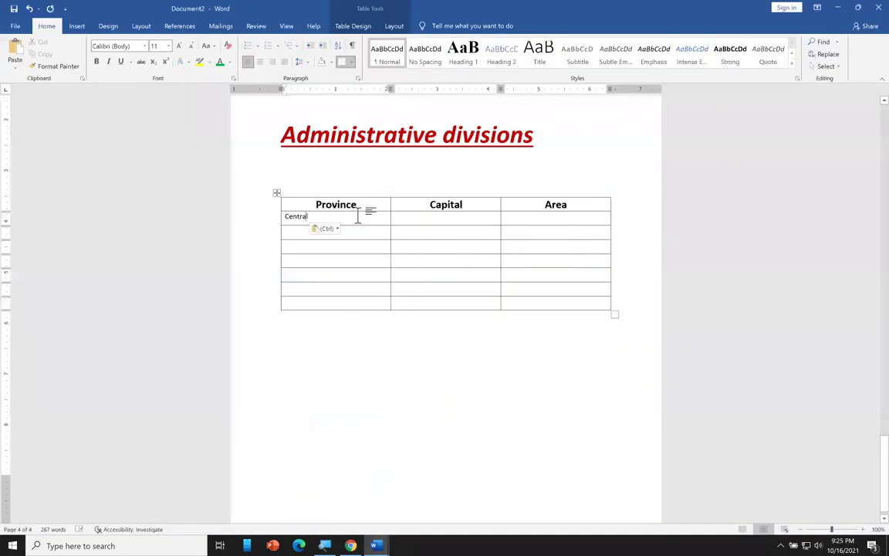
- Paste Eastern from the reference PDF into the second Province cell
left_click(351, 545)
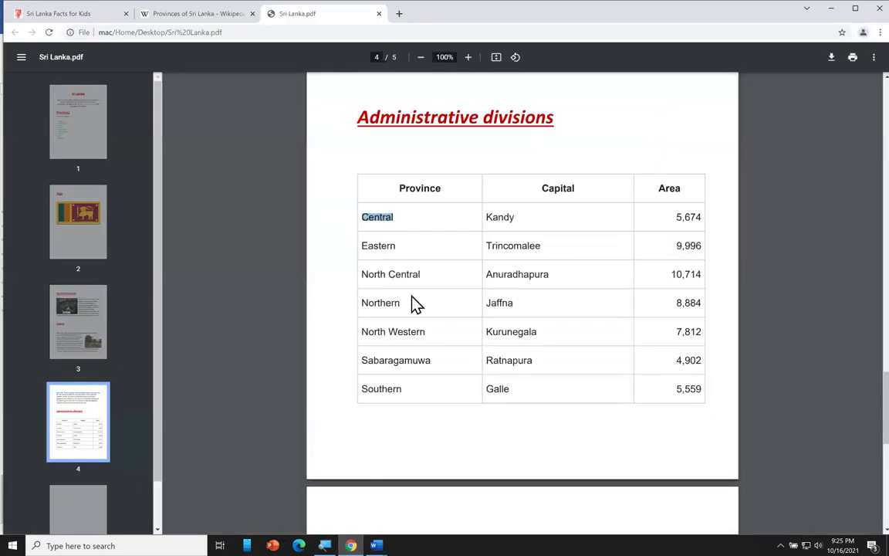
left_click_drag(363, 246, 403, 244)
key("ctrl+c")
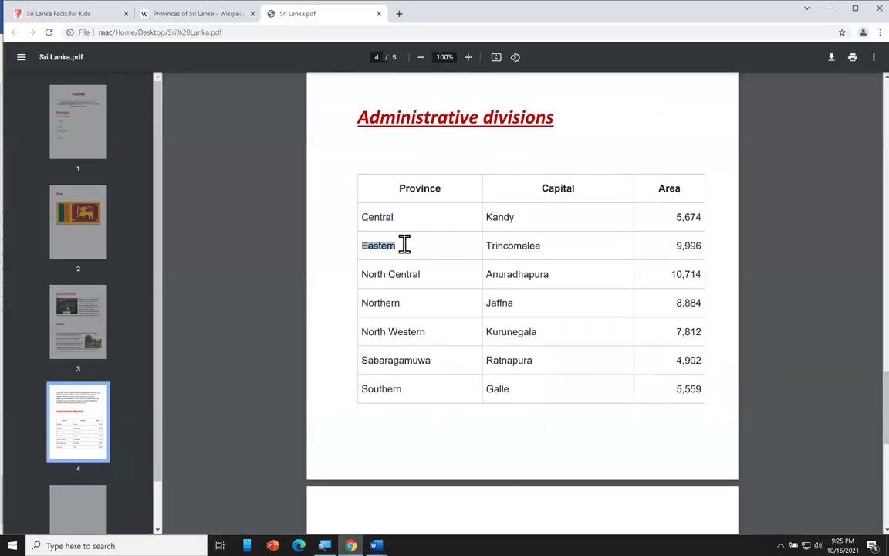
mouse_move(377, 542)
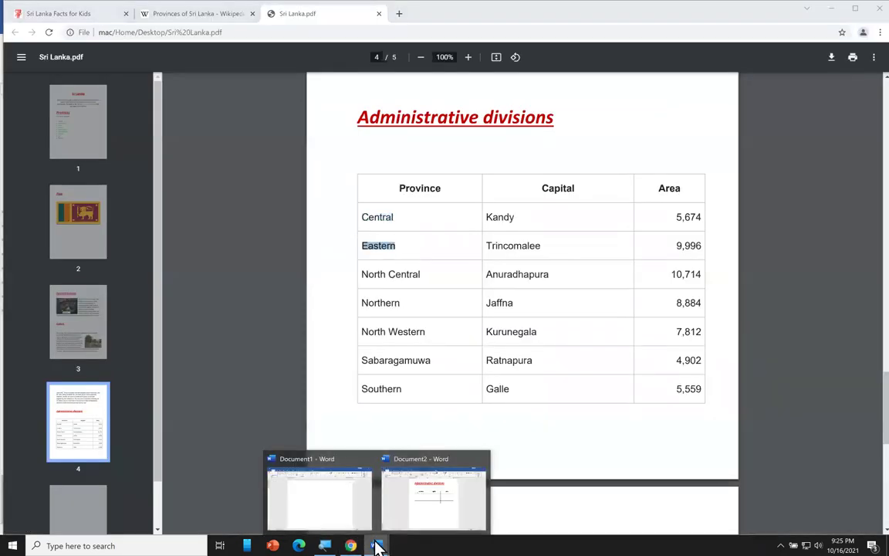
left_click(395, 489)
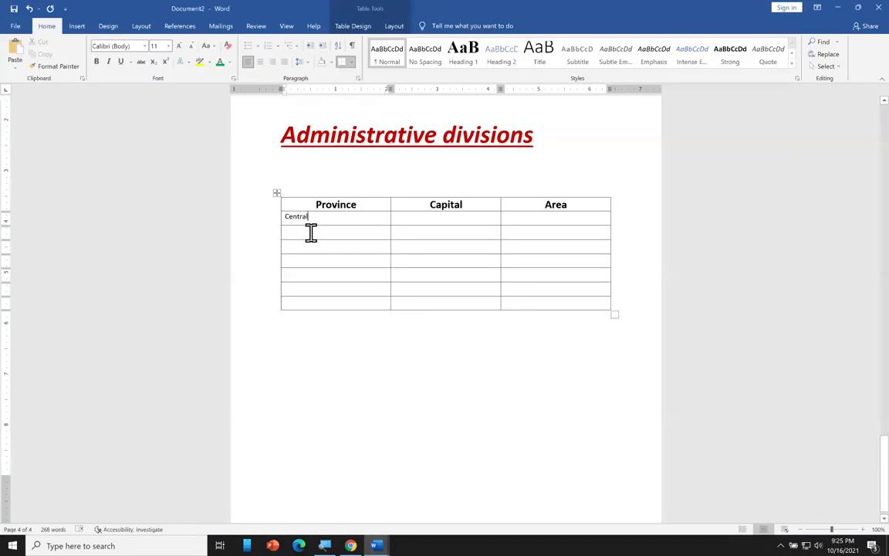
key("ctrl+v")
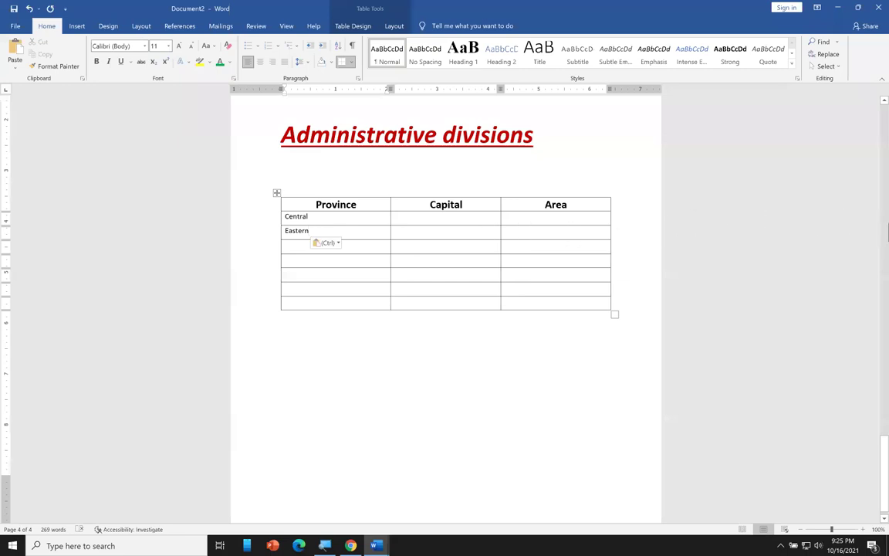
left_click(883, 195)
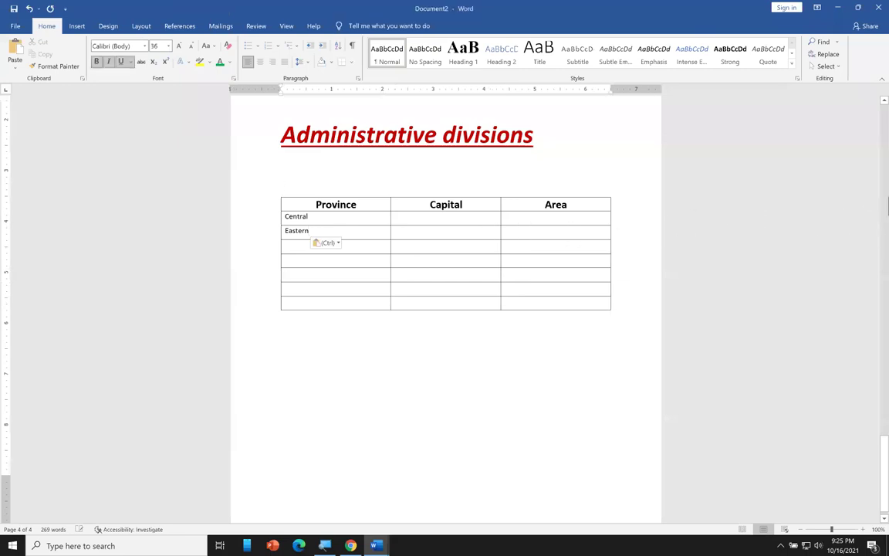
scroll(867, 205, "up", 10)
scroll(841, 338, "down", 6)
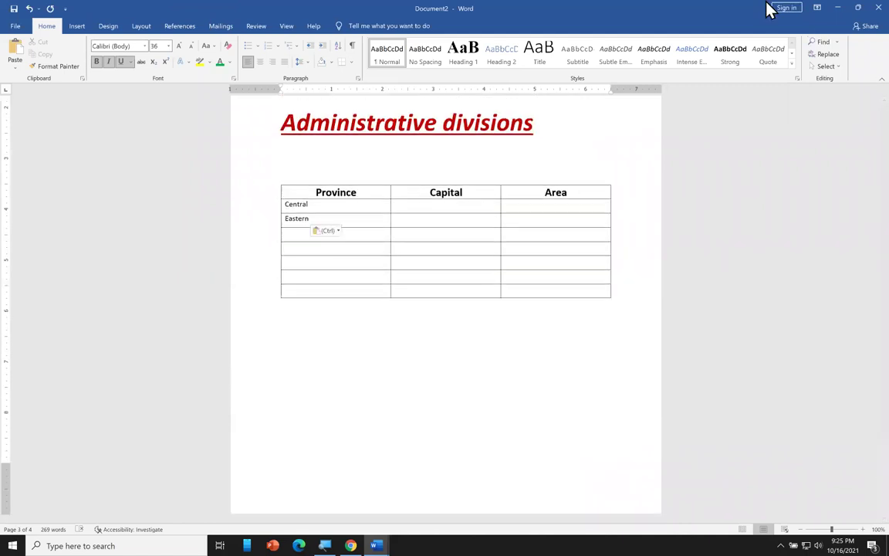
- Resize the Word and Chrome windows so the report and reference PDF sit side by side
left_click_drag(732, 11, 479, 34)
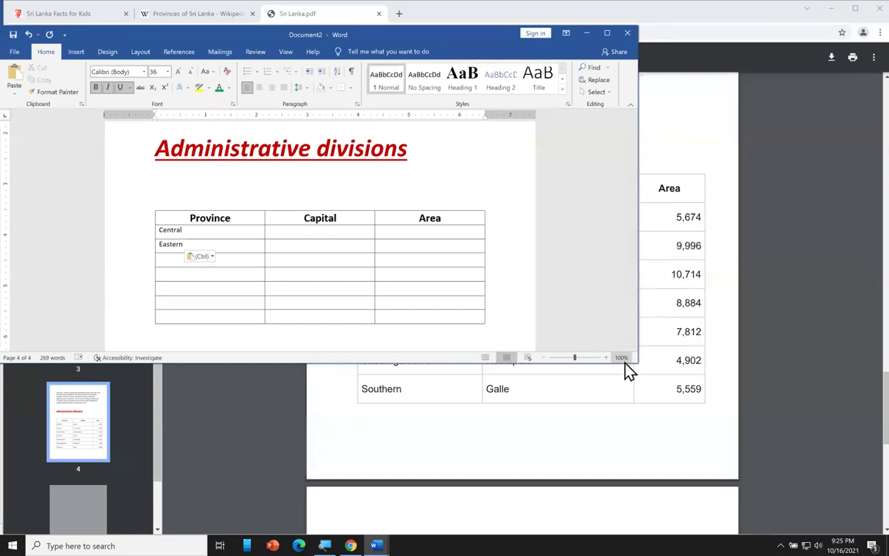
left_click_drag(634, 360, 411, 531)
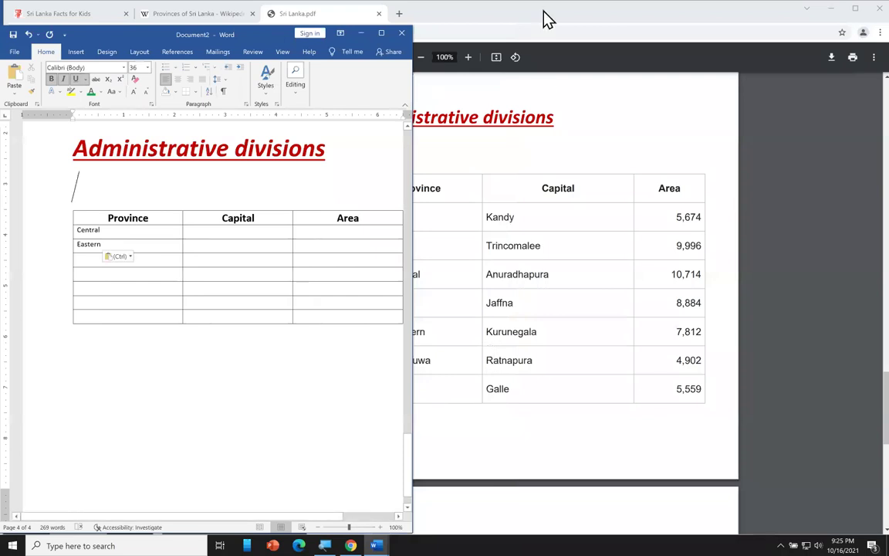
left_click(543, 20)
left_click_drag(8, 115, 369, 164)
left_click_drag(454, 179, 413, 188)
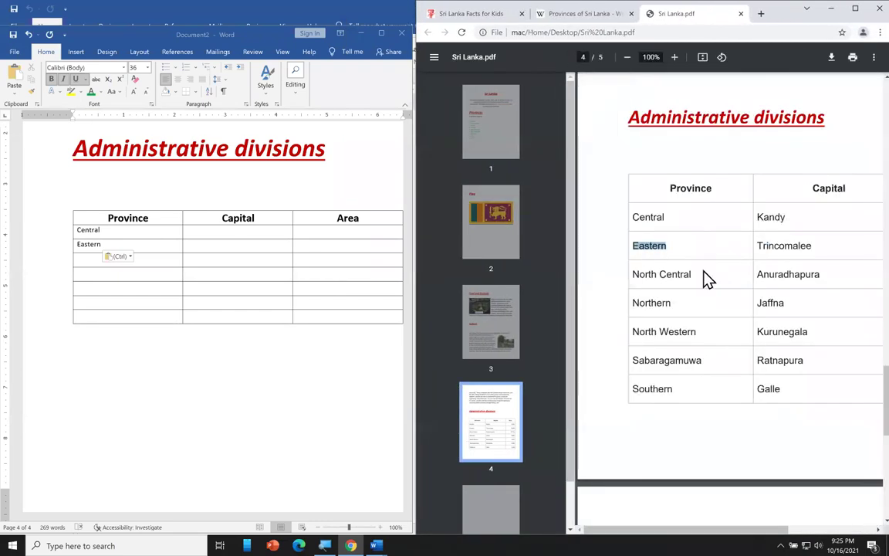
- Copy North Central from the PDF into the third Province cell
left_click(704, 280)
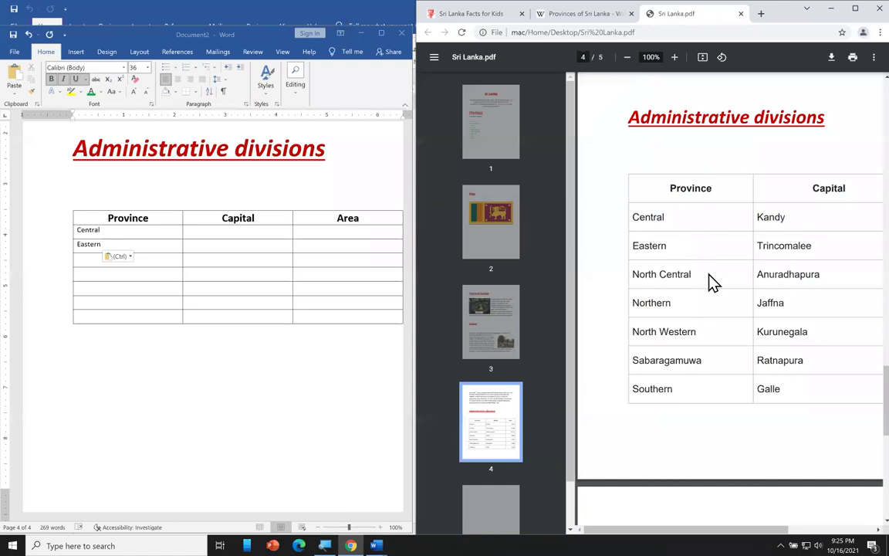
left_click_drag(630, 273, 701, 271)
key("ctrl+c")
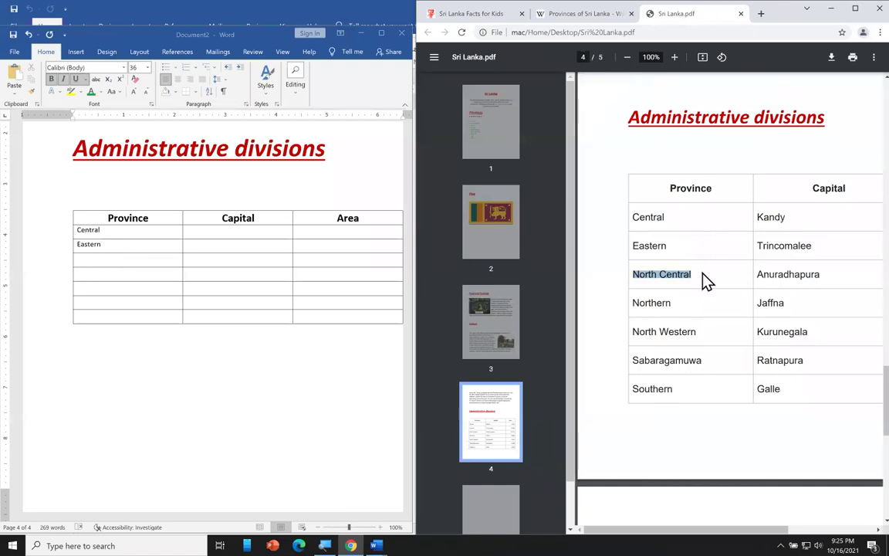
left_click(101, 261)
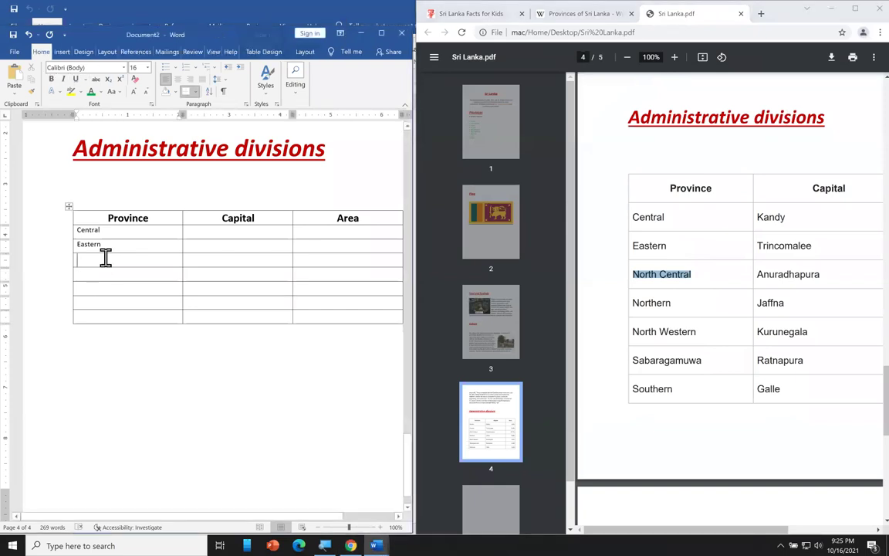
key("ctrl+v")
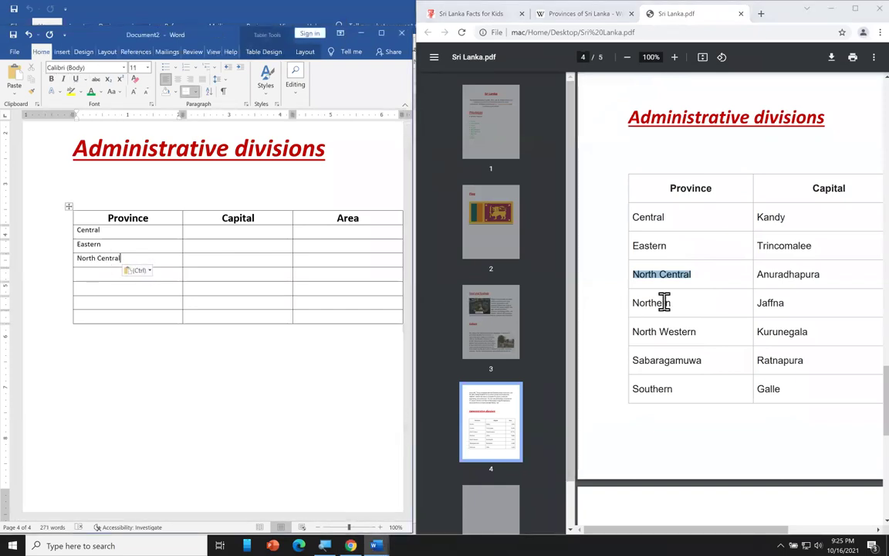
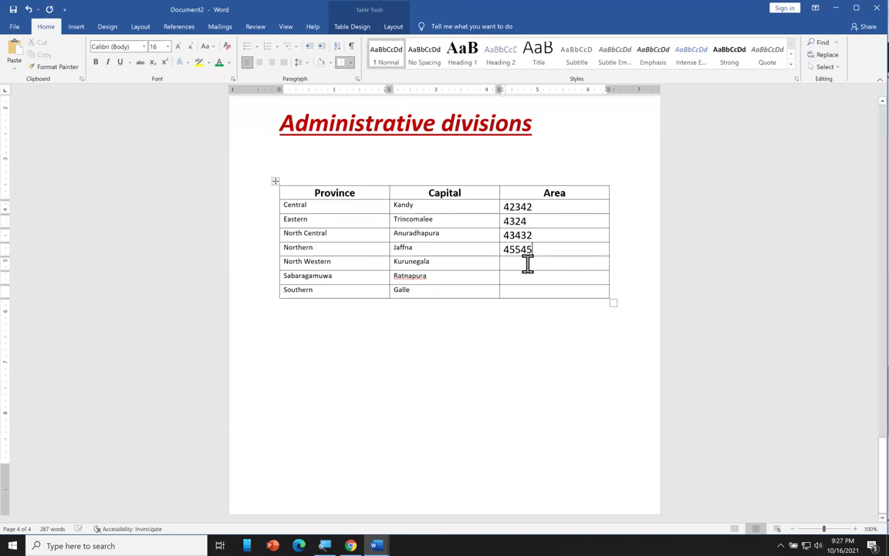
- Enter the remaining Area figures 4354 and 245245 in the table
left_click(526, 274)
type("4354")
type("245245")
left_click(478, 347)
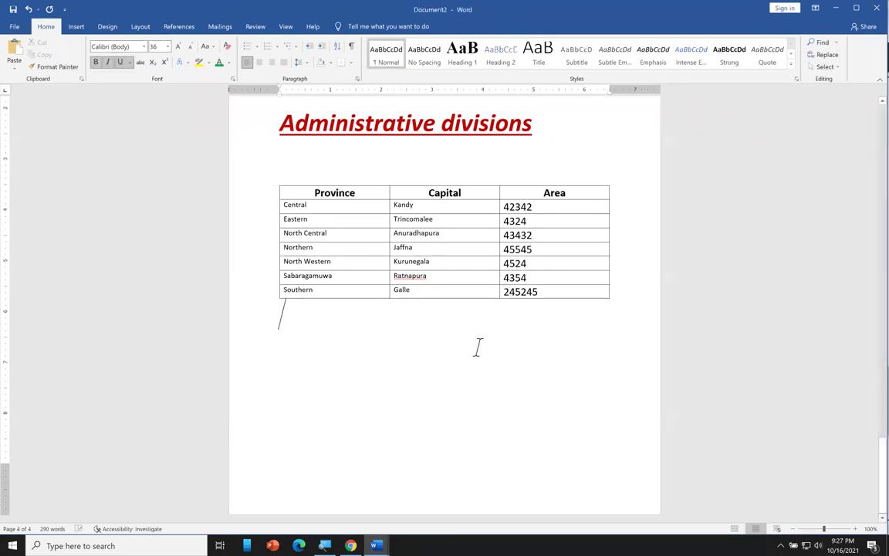
- Set the Province and Capital entries to 16 pt font size
left_click_drag(392, 290, 287, 207)
left_click(157, 47)
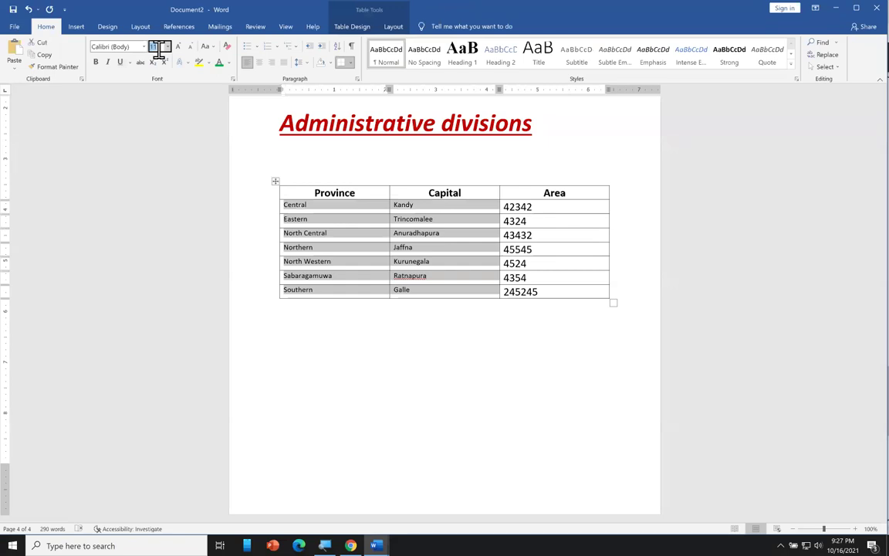
key("Return")
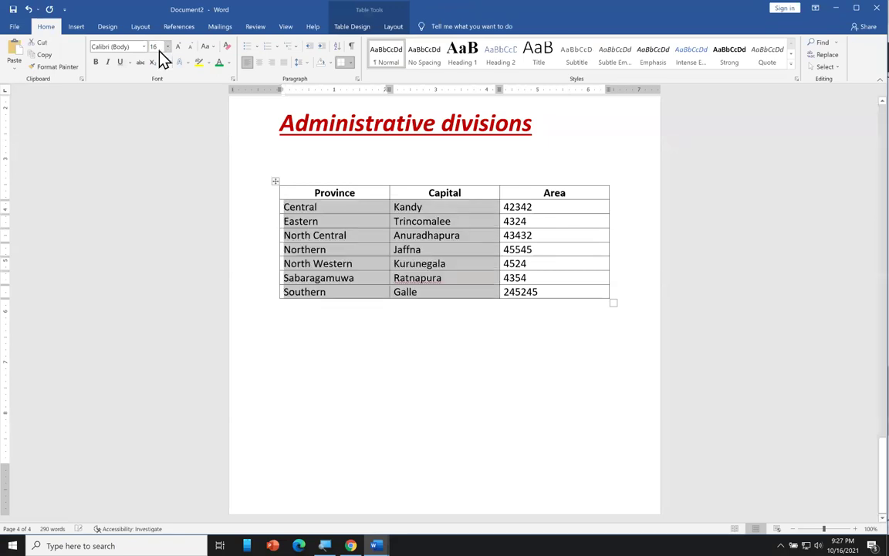
left_click(444, 340)
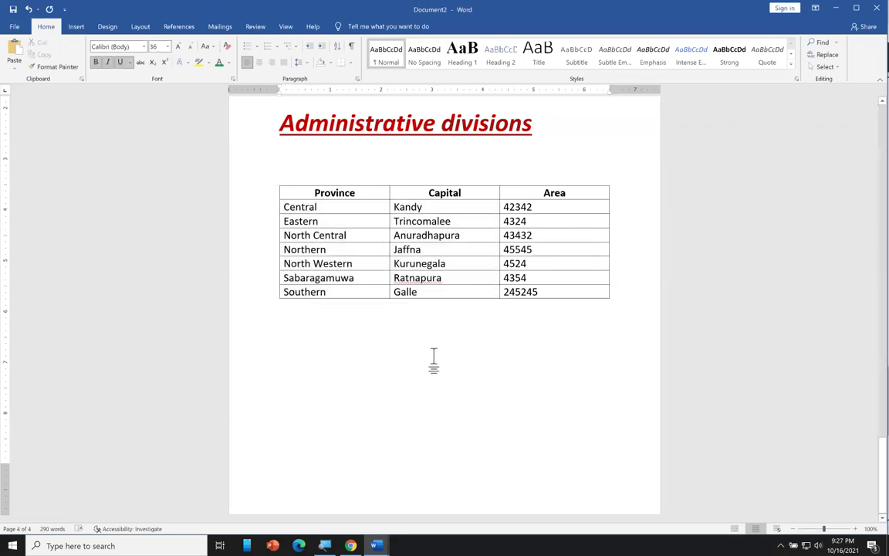
left_click(351, 545)
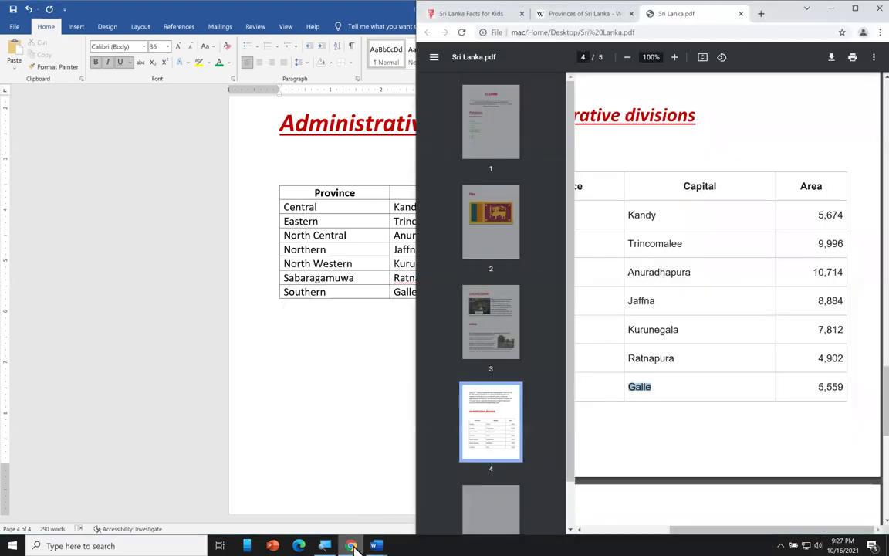
scroll(639, 417, "left", 4)
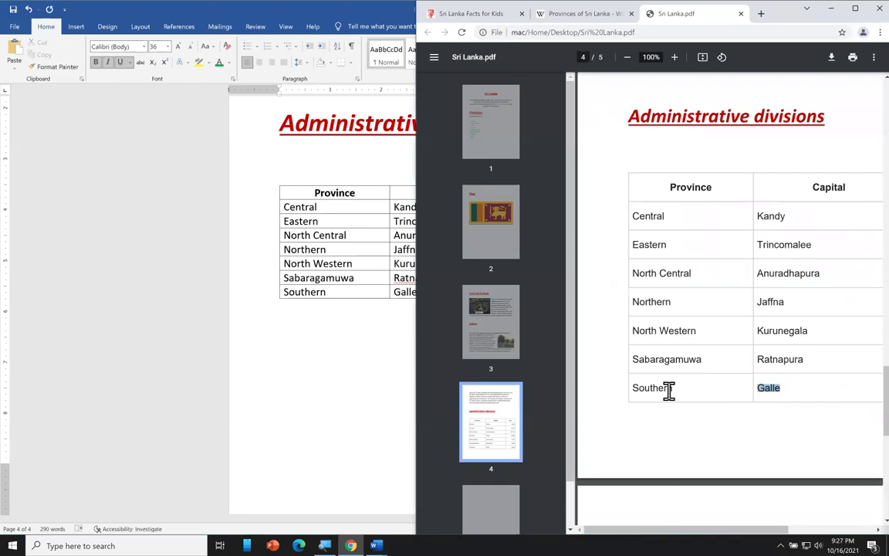
left_click(383, 310)
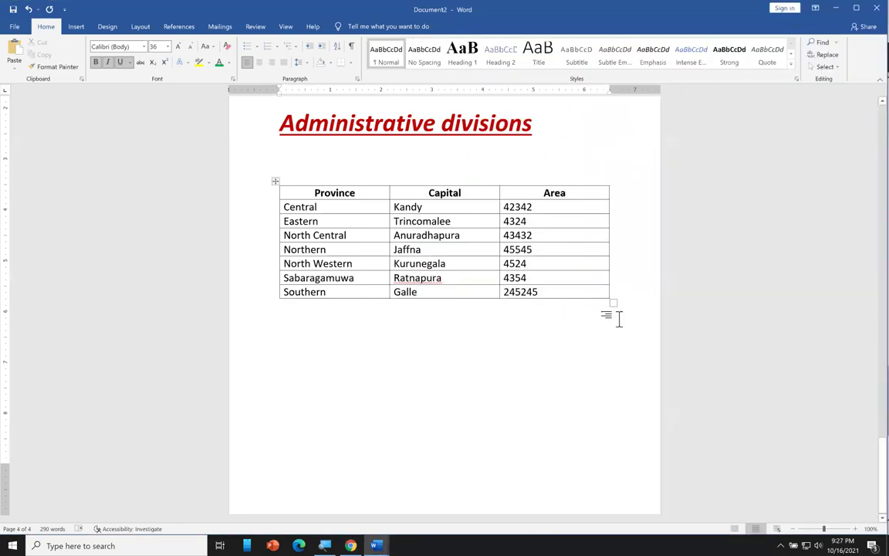
- Drag the table's bottom edge down so all seven province rows grow taller
mouse_move(614, 303)
left_mouse_down()
mouse_move(611, 440)
mouse_move(615, 264)
mouse_move(620, 431)
left_mouse_up()
left_click(641, 370)
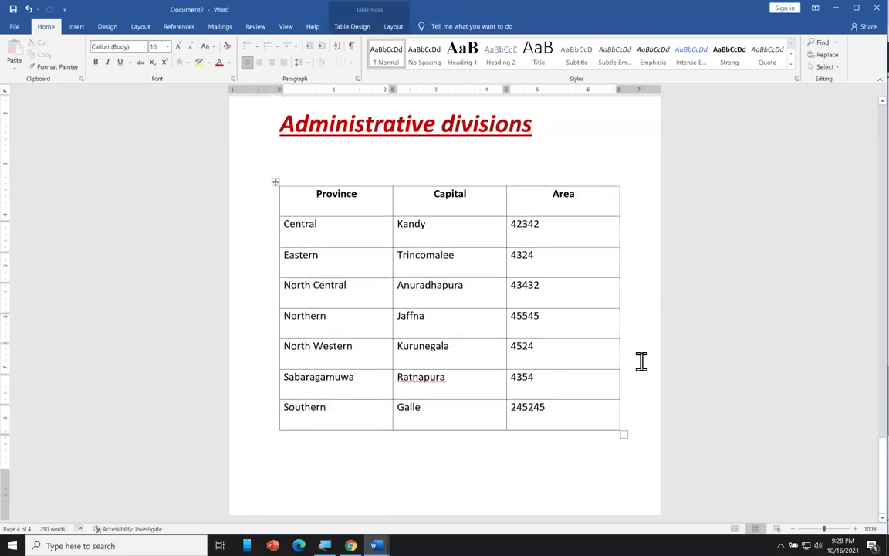
scroll(641, 362, "up", 1)
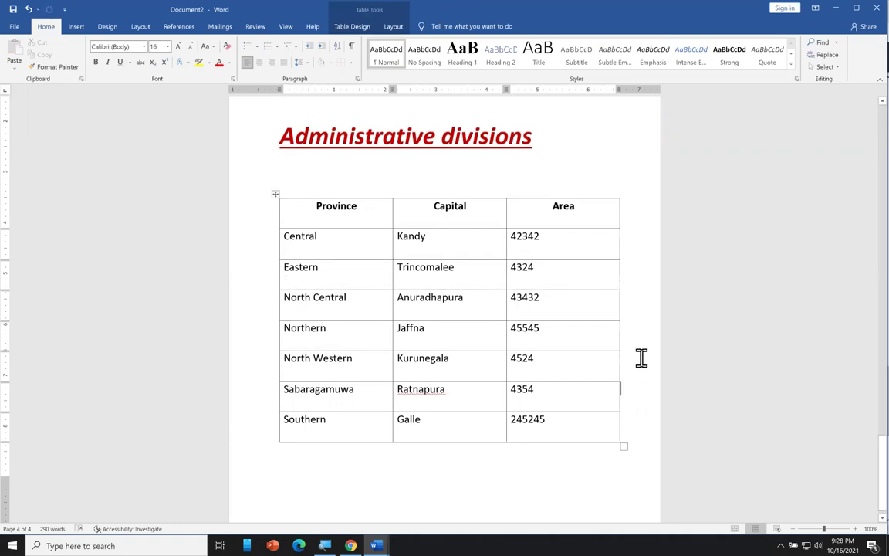
left_click(634, 423)
left_click(77, 30)
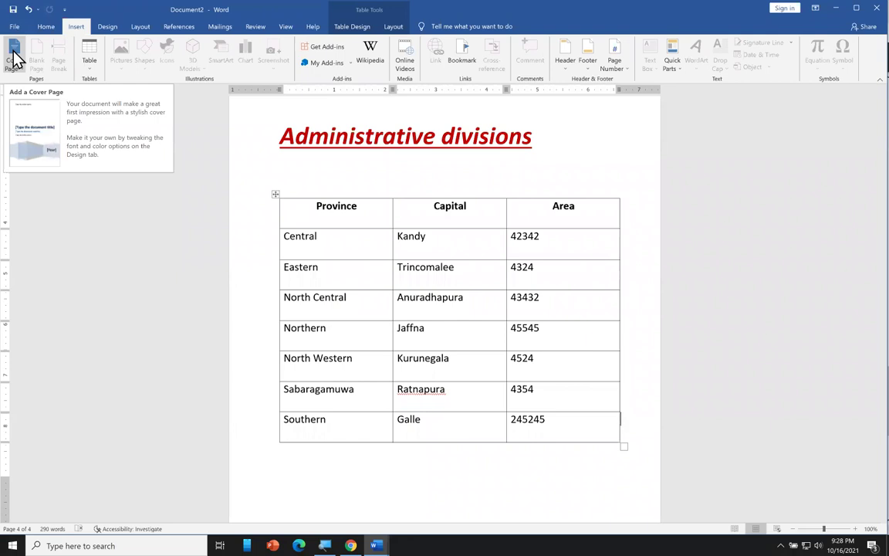
- Insert a page break before 'advanced health standards', then undo it
scroll(280, 155, "up", 5)
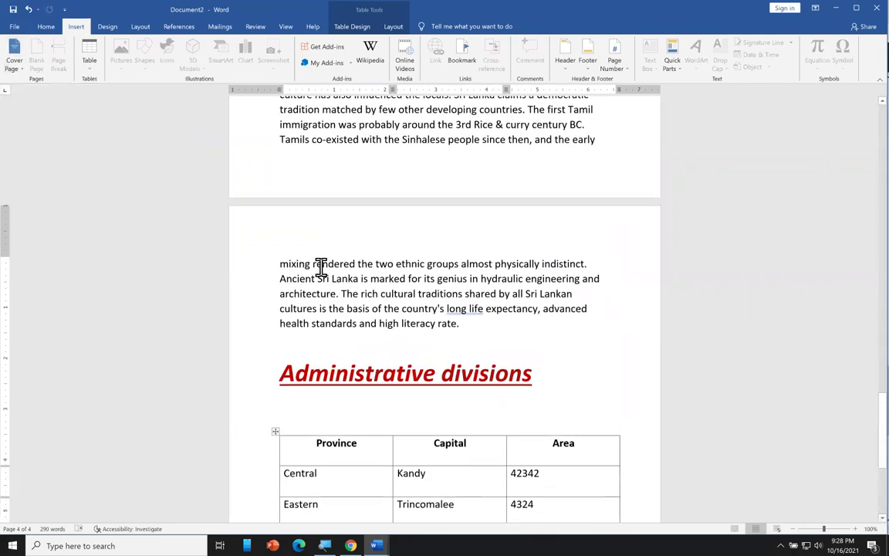
left_click(542, 309)
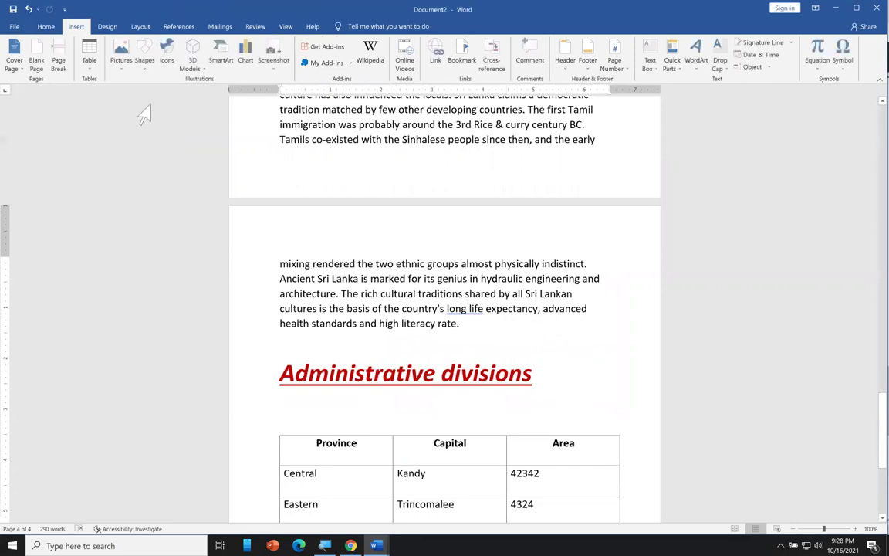
left_click(59, 62)
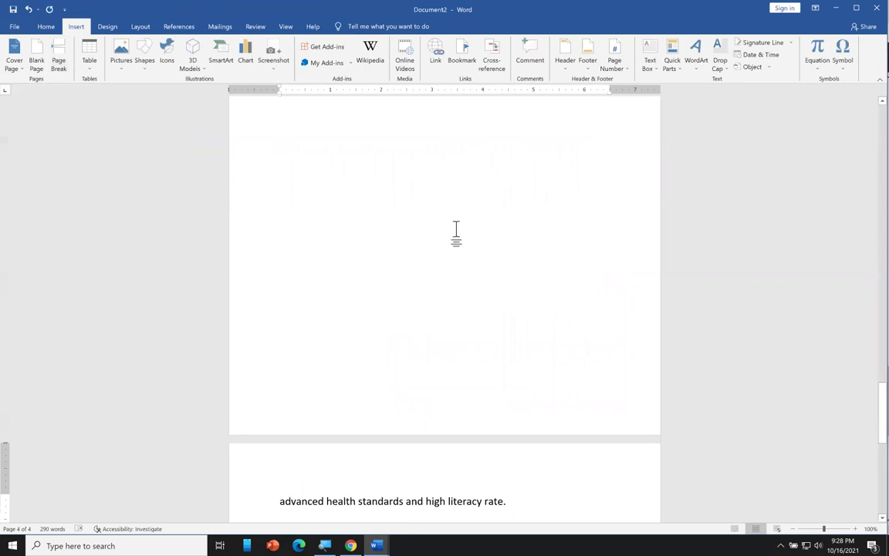
scroll(456, 232, "down", 5)
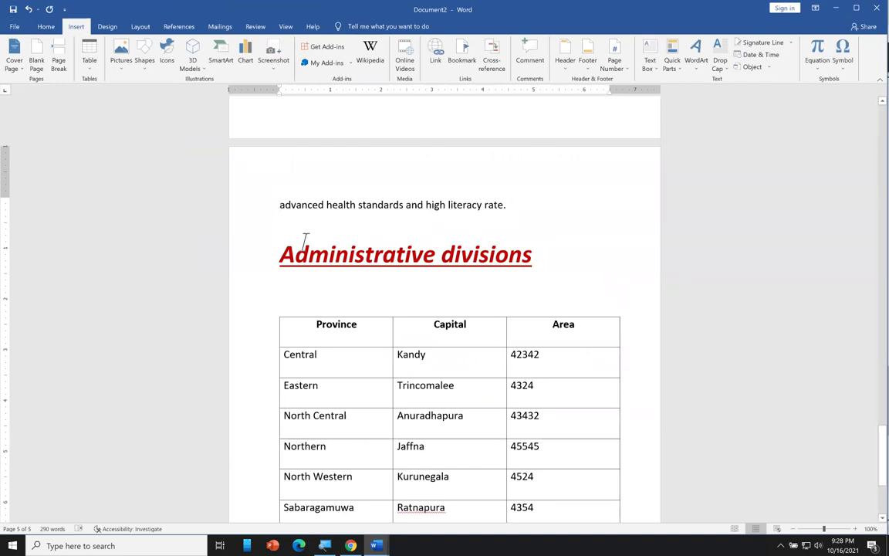
scroll(303, 242, "down", 3)
key("ctrl+z")
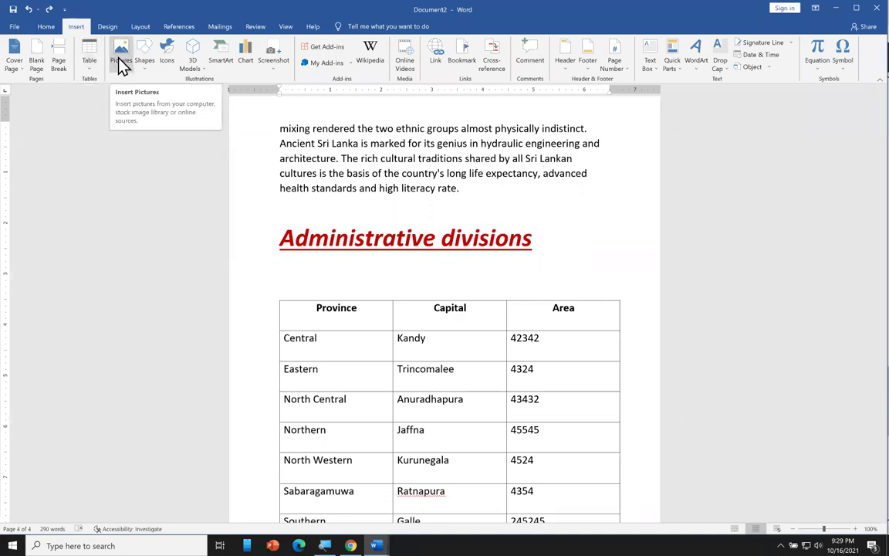
- Add a Blank Page after the Administrative divisions table
scroll(522, 331, "down", 3)
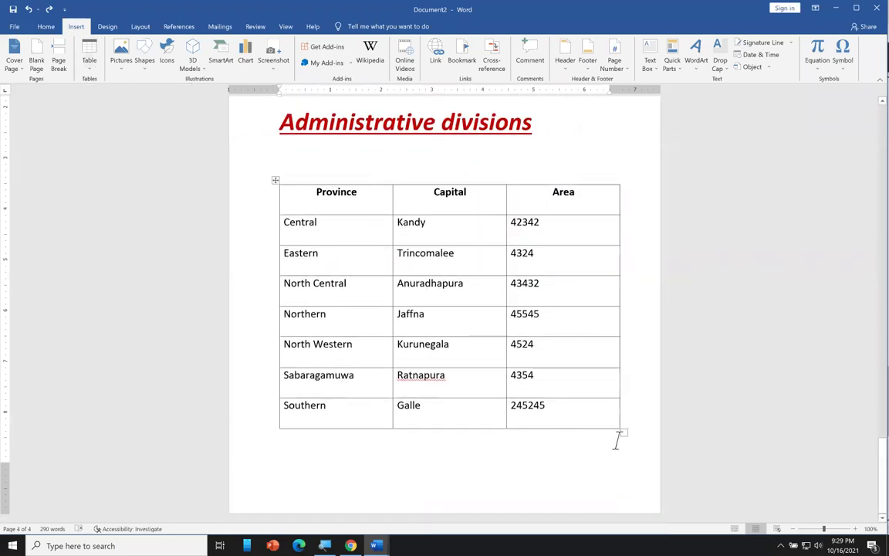
left_click(630, 436)
left_click(40, 66)
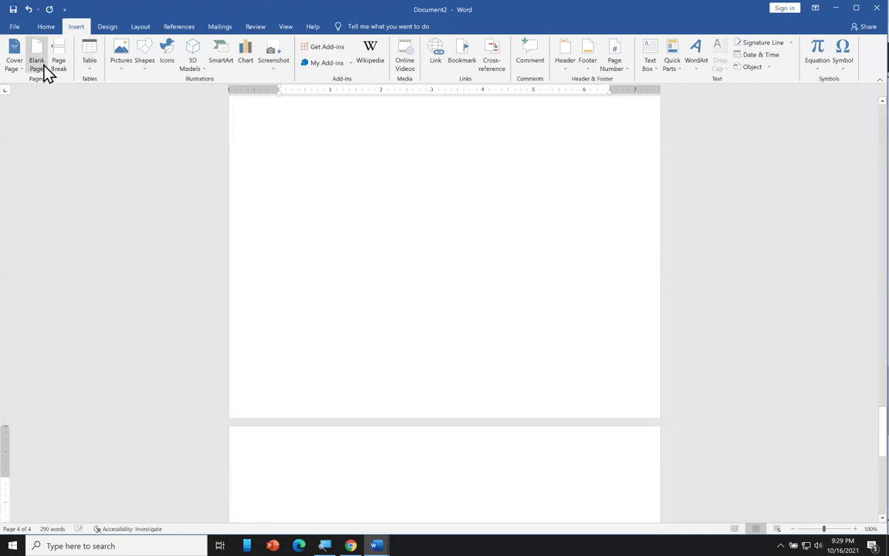
scroll(293, 324, "down", 5)
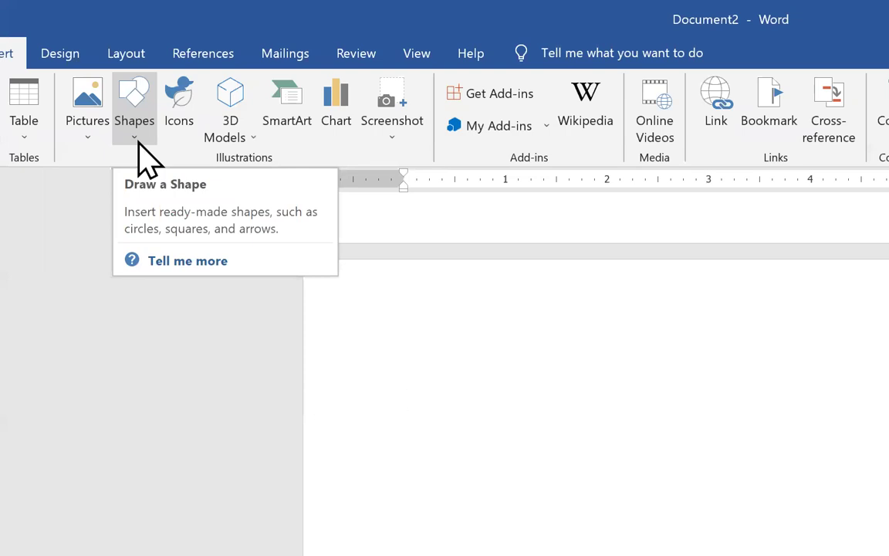
- Draw a rectangle of about 2.47" by 5.26" near the top of page six
left_click(135, 140)
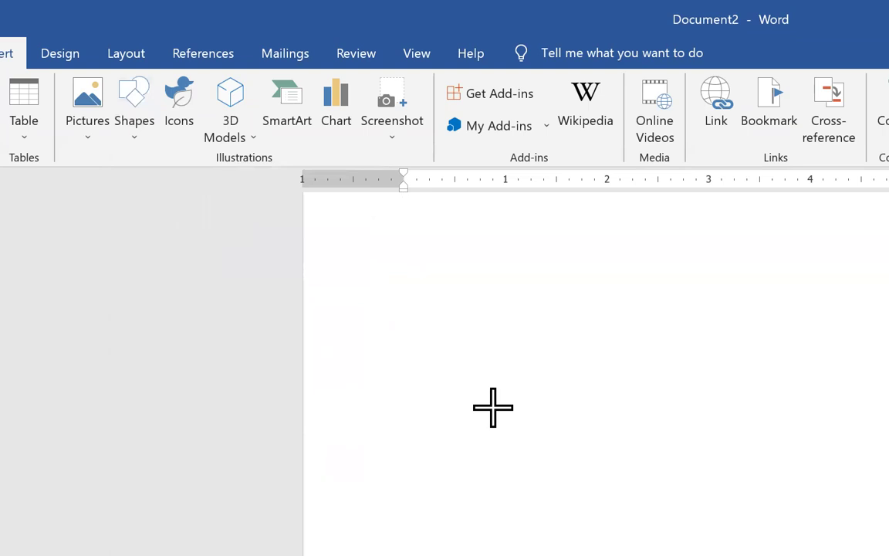
scroll(324, 203, "up", 3)
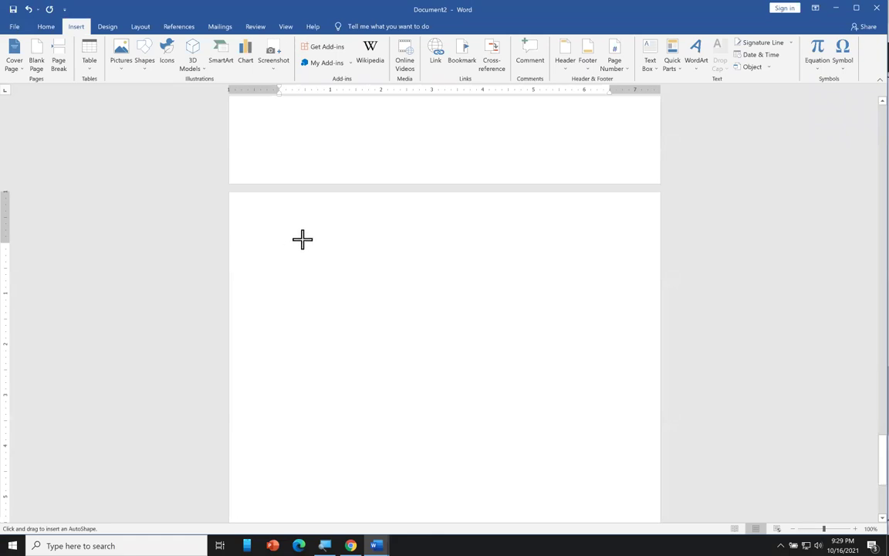
mouse_move(302, 239)
left_mouse_down()
mouse_move(365, 311)
mouse_move(498, 351)
mouse_move(579, 357)
mouse_move(587, 262)
mouse_move(605, 361)
mouse_move(350, 381)
mouse_move(558, 406)
mouse_move(589, 335)
mouse_move(619, 391)
mouse_move(625, 343)
mouse_move(580, 313)
mouse_move(500, 392)
mouse_move(567, 364)
left_mouse_up()
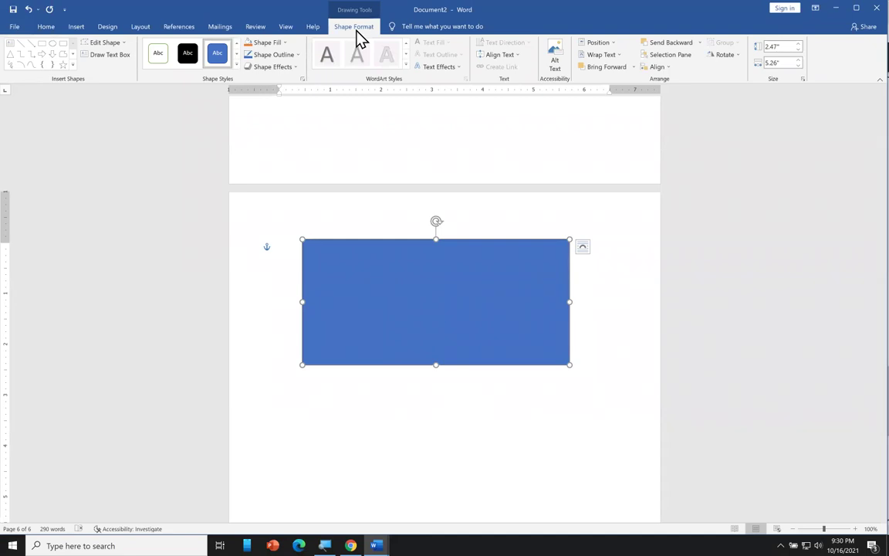
left_click(548, 419)
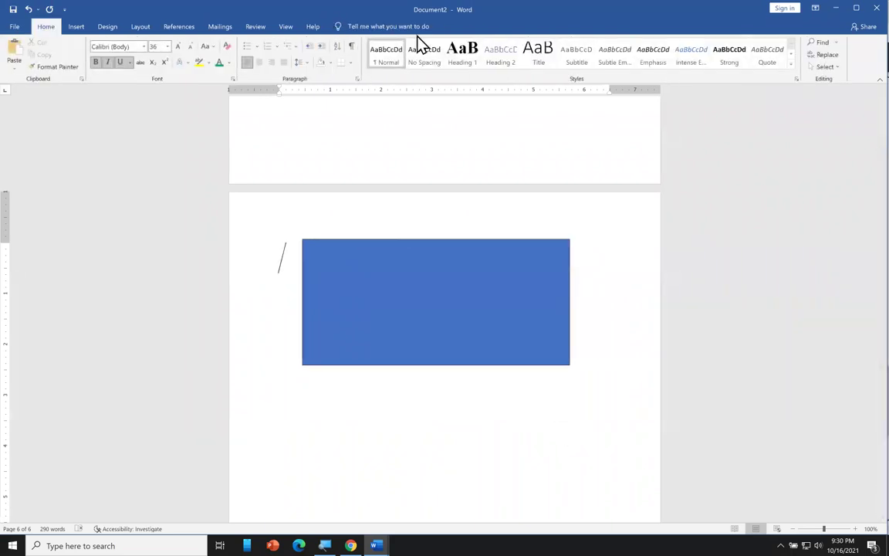
left_click(408, 285)
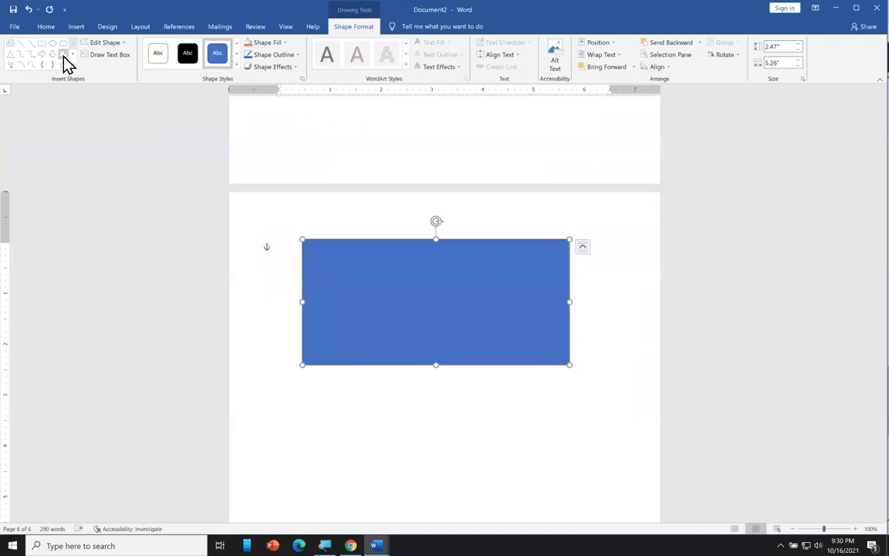
left_click(143, 122)
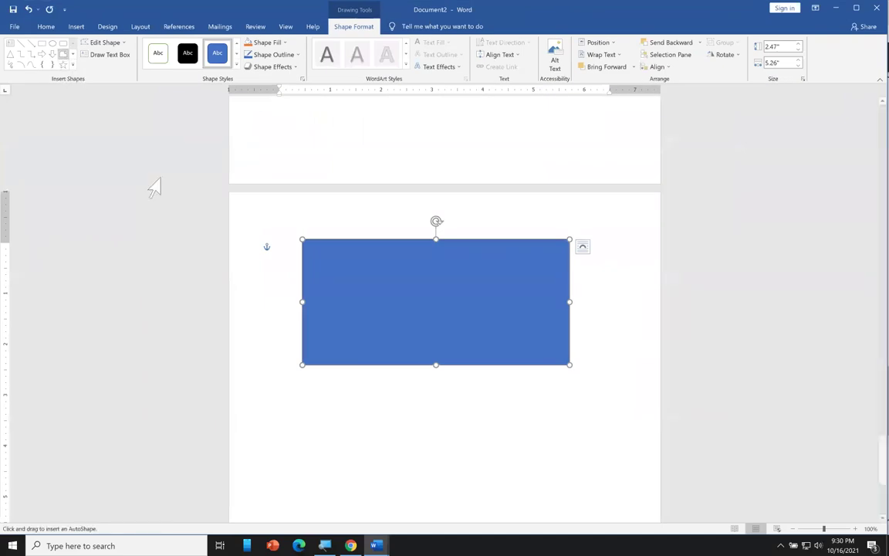
mouse_move(317, 398)
left_mouse_down()
mouse_move(426, 486)
mouse_move(464, 441)
mouse_move(381, 432)
mouse_move(434, 426)
left_mouse_up()
left_click_drag(287, 447, 340, 441)
key("Delete")
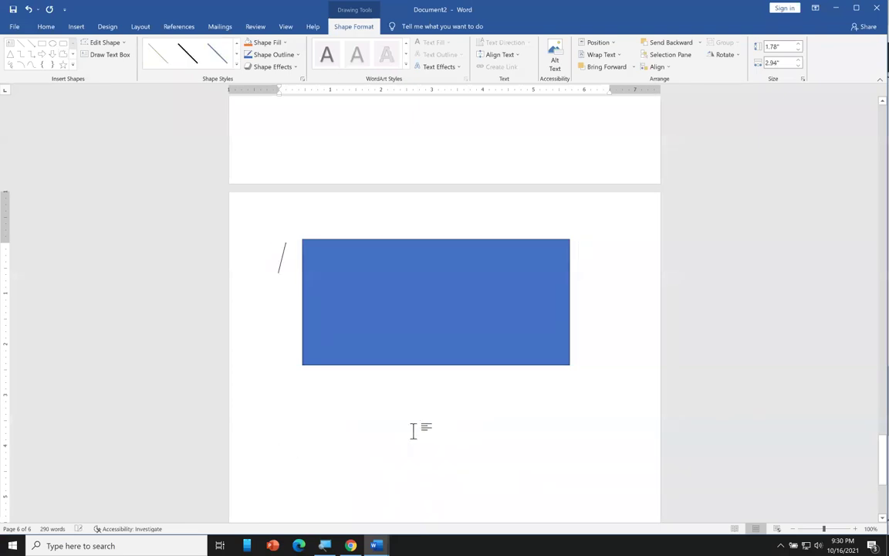
left_click(395, 321)
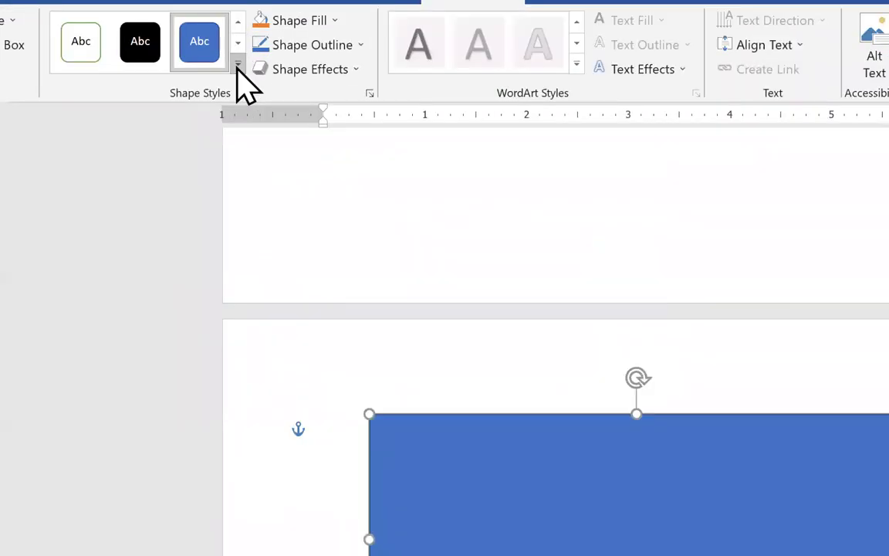
left_click(238, 65)
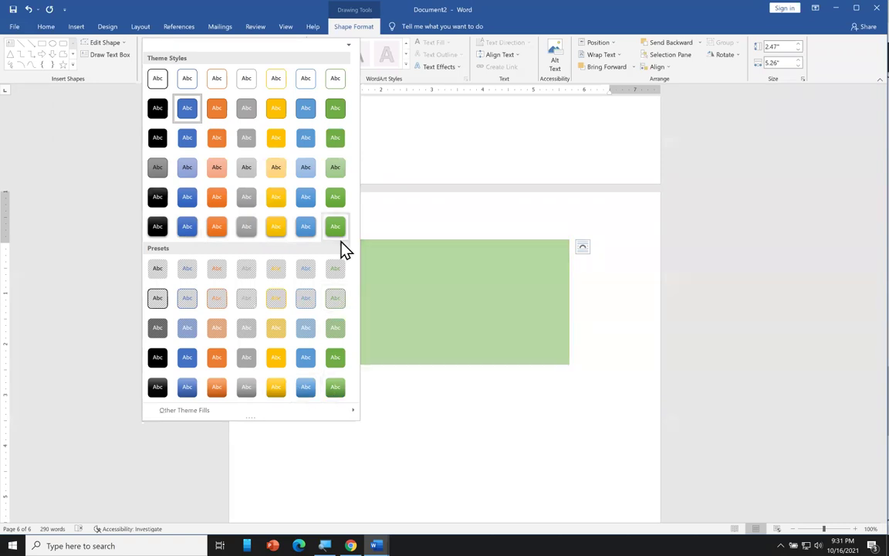
left_click(379, 127)
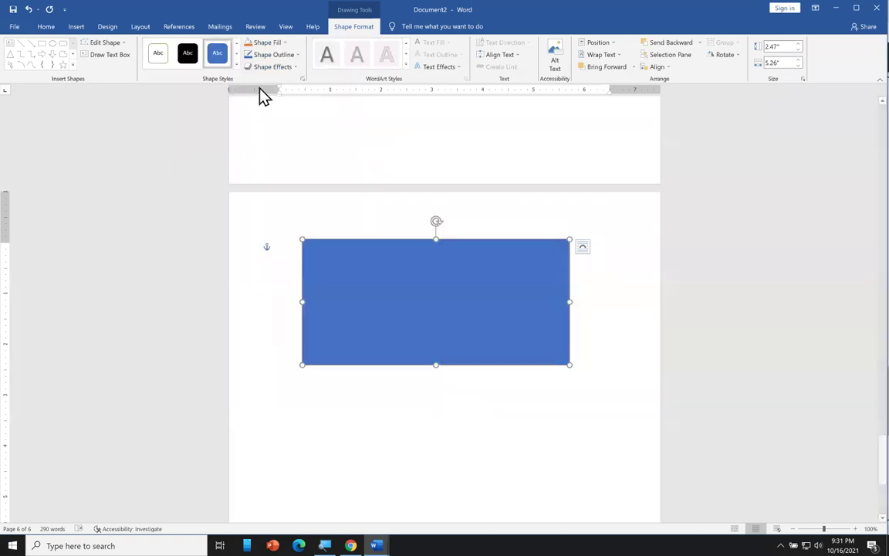
left_click(236, 66)
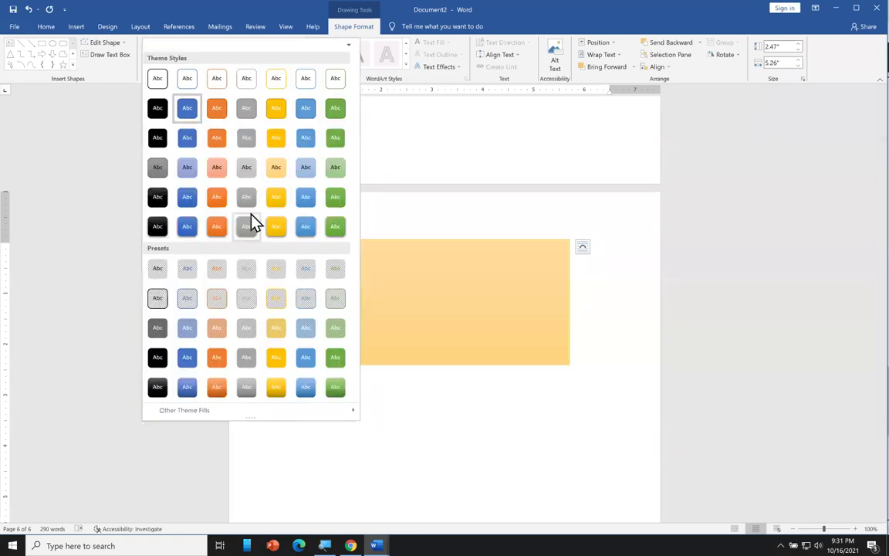
left_click(346, 148)
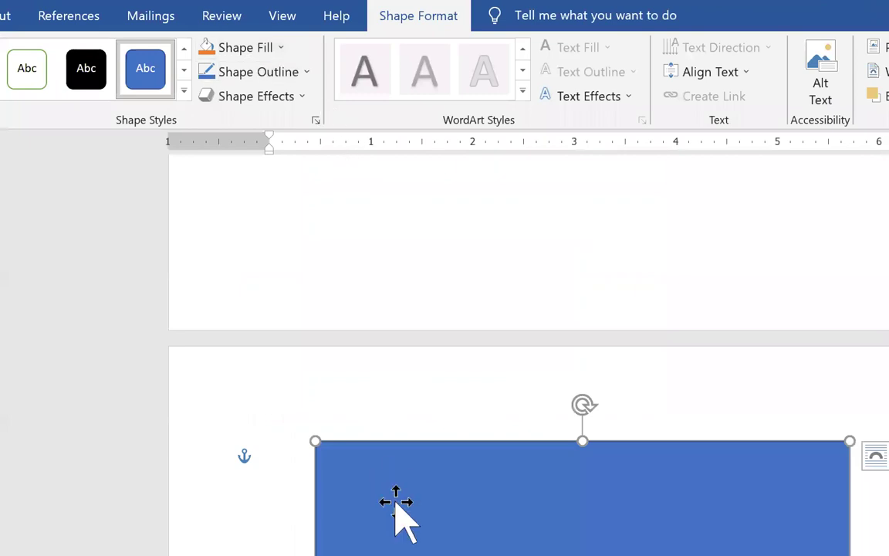
- Fill the rectangle with solid red
left_click(282, 47)
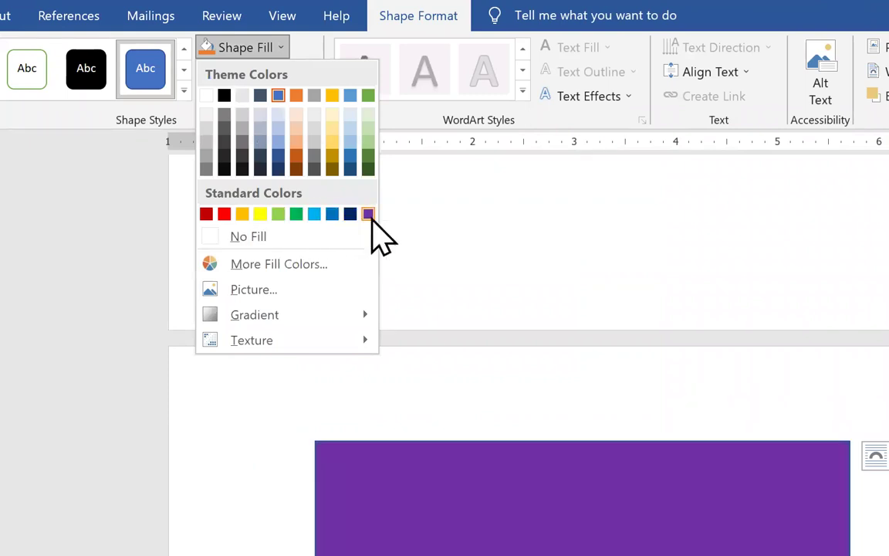
left_click(224, 213)
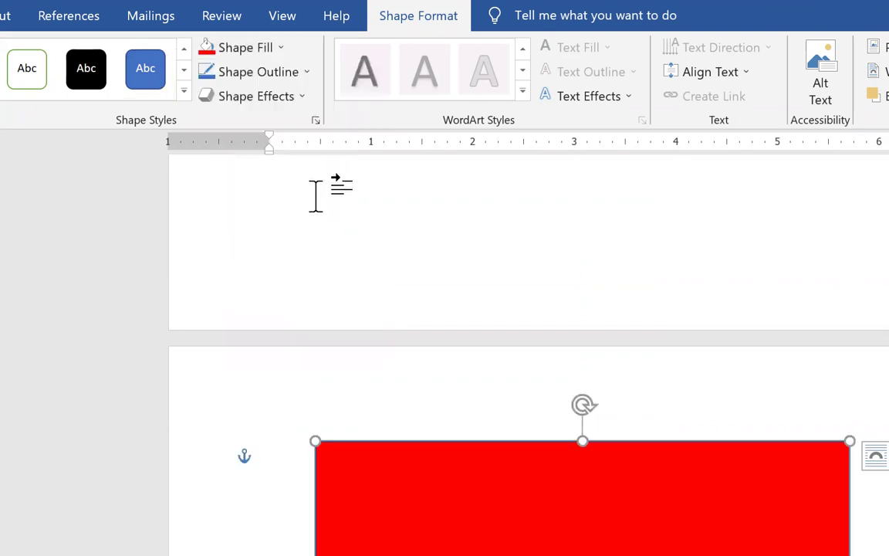
scroll(312, 197, "down", 3)
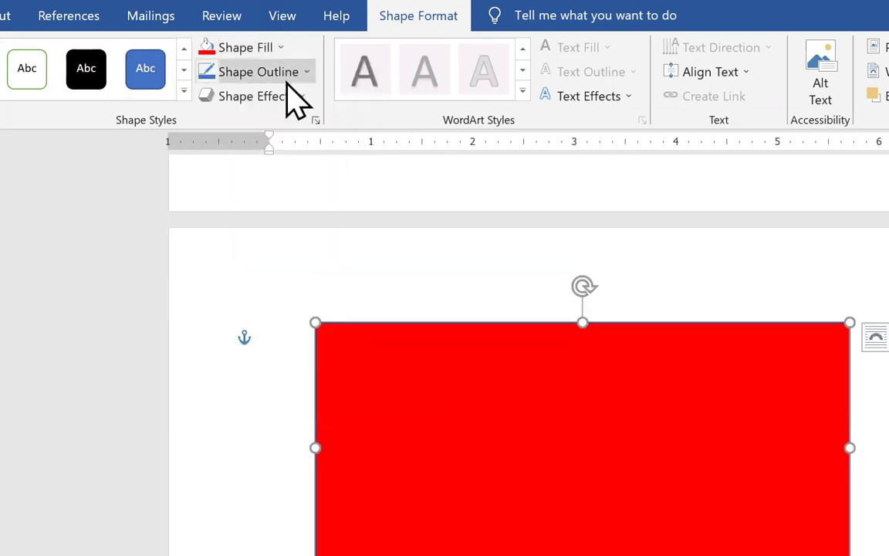
left_click(258, 280)
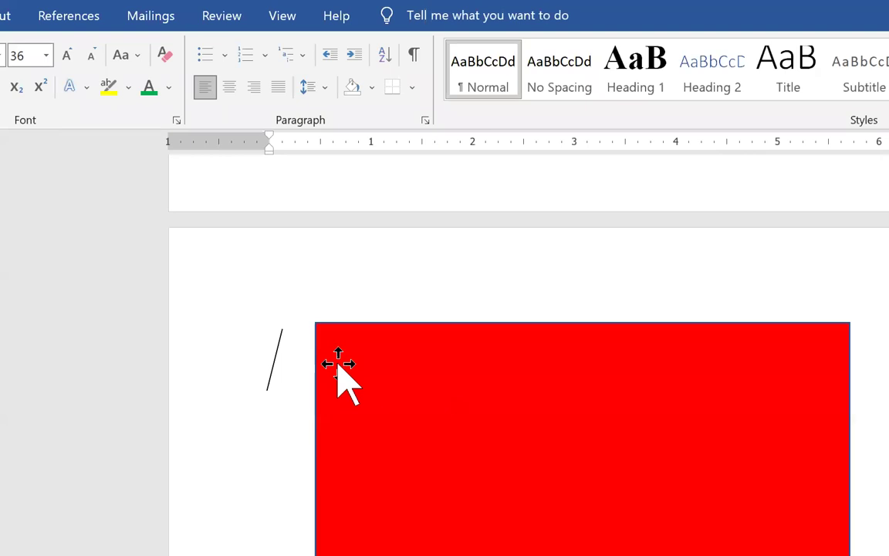
- Set the rectangle's Shape Outline to No Outline
left_click(337, 367)
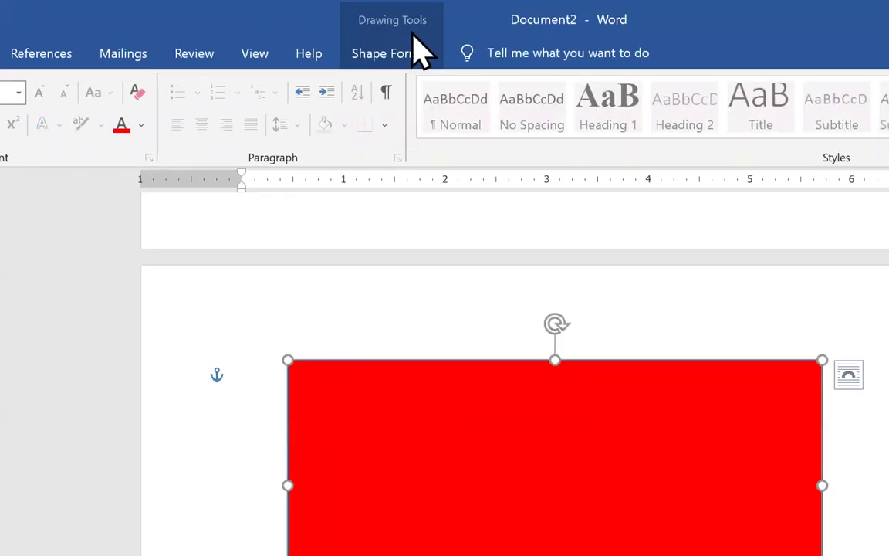
left_click(411, 54)
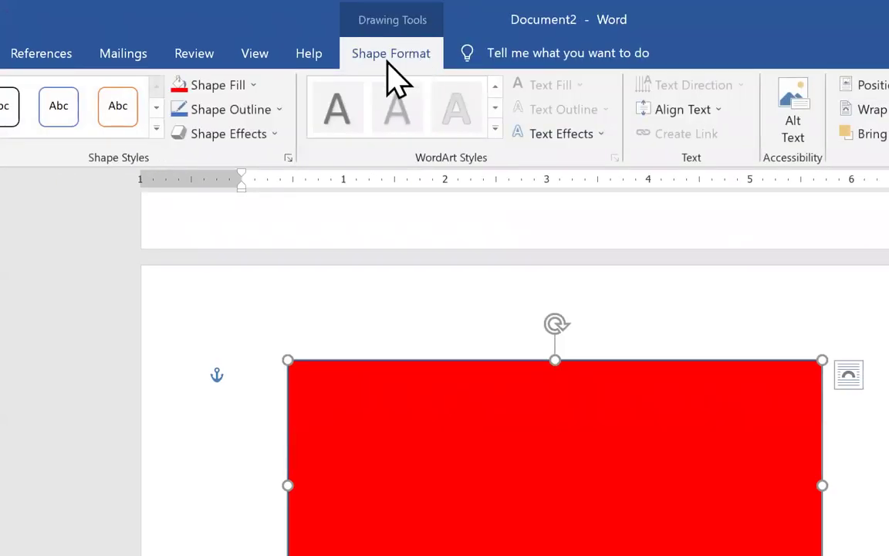
left_click(278, 109)
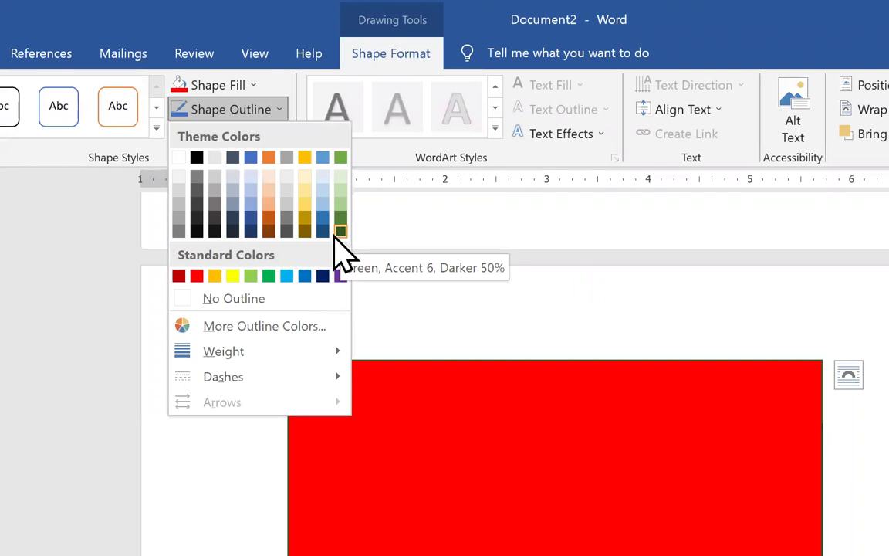
left_click(218, 299)
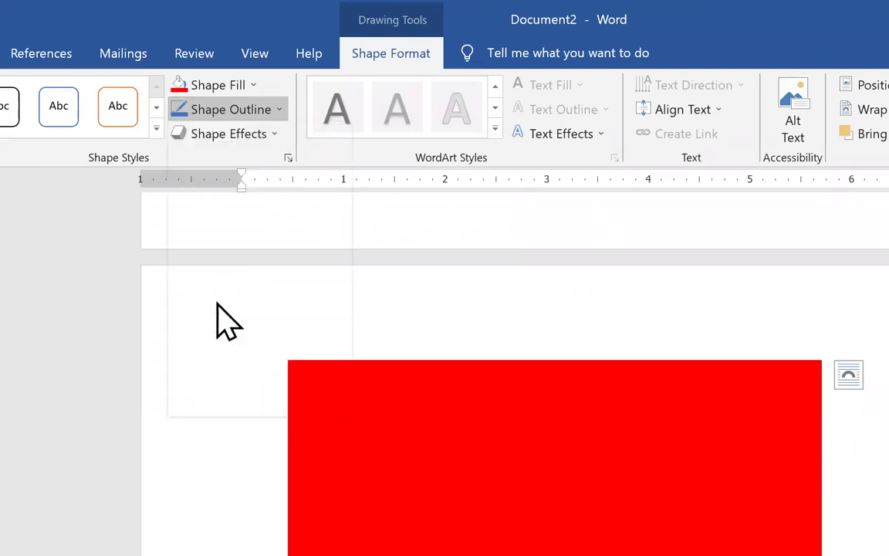
left_click(249, 397)
scroll(351, 383, "down", 3)
- Apply the first Outer shadow preset to the red rectangle
scroll(351, 363, "up", 2)
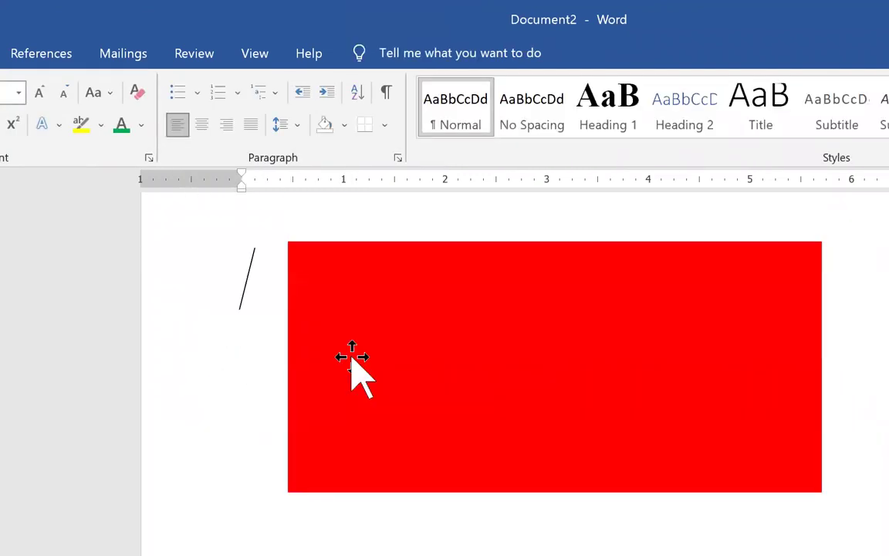
left_click(430, 351)
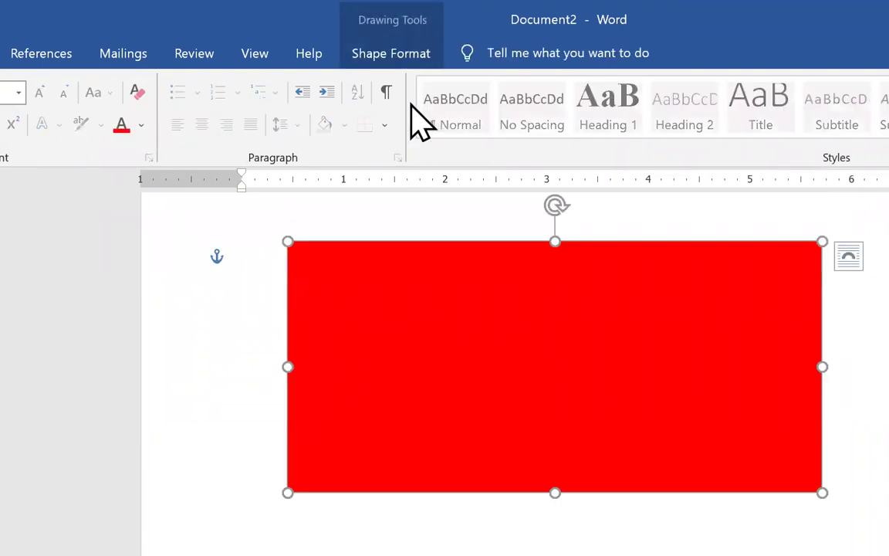
left_click(409, 56)
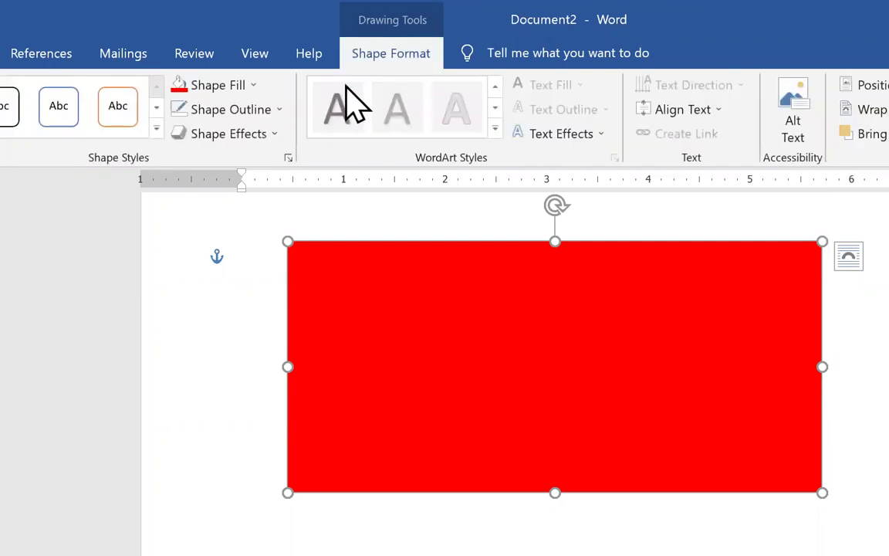
left_click(278, 136)
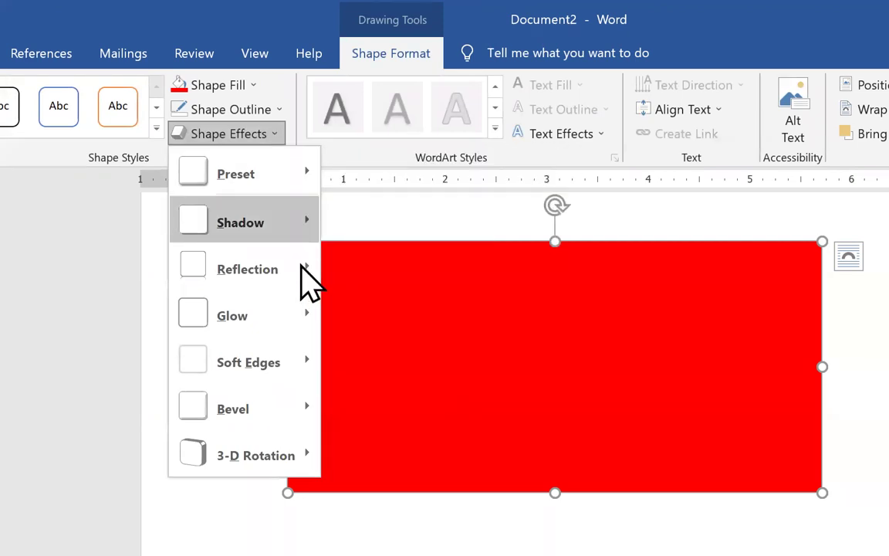
mouse_move(302, 267)
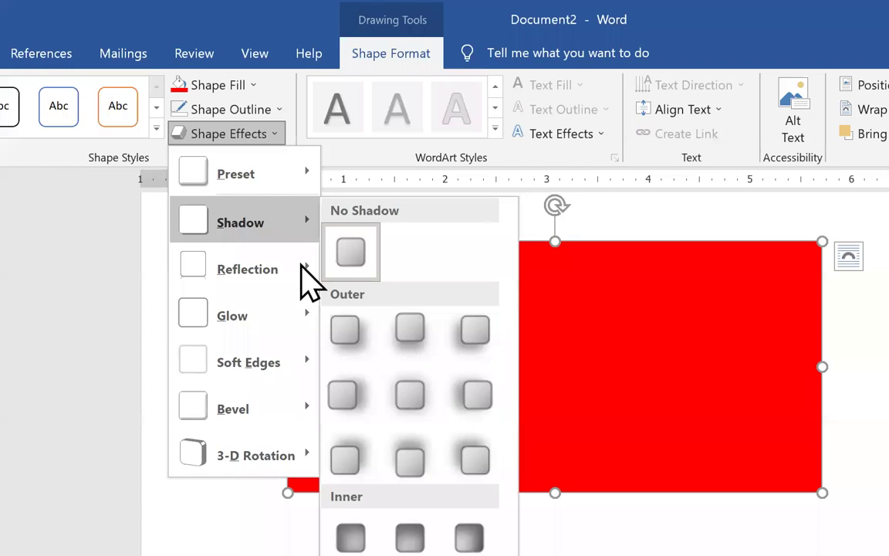
left_click(358, 344)
scroll(466, 337, "down", 3)
left_click(458, 398)
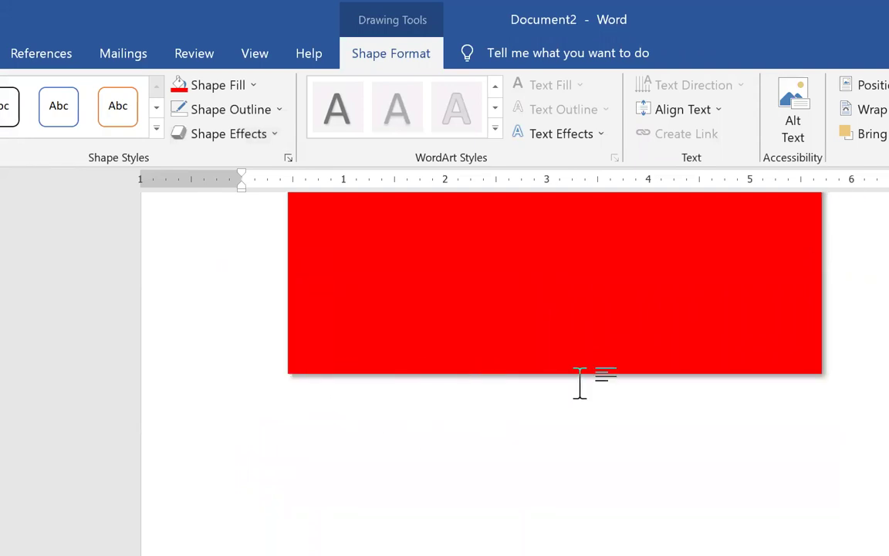
- Add a Reflection Variation beneath the red rectangle
scroll(464, 293, "up", 2)
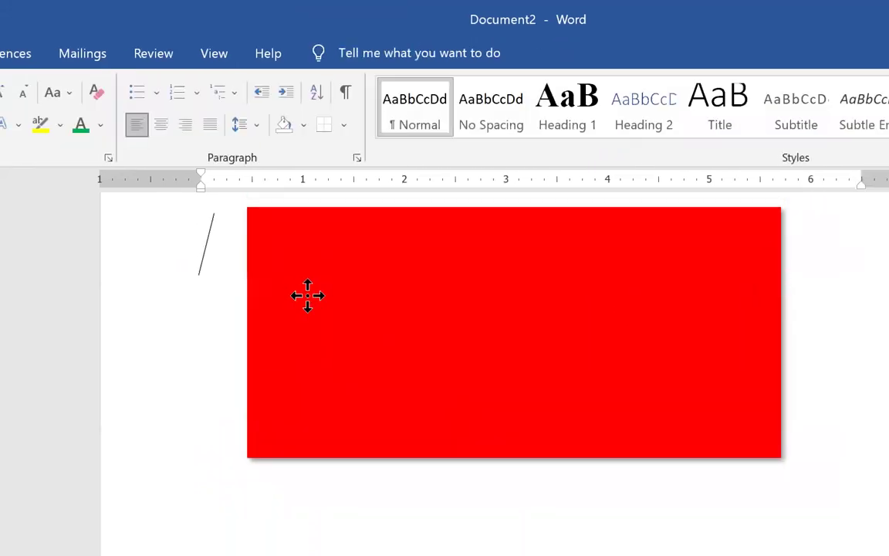
left_click(307, 295)
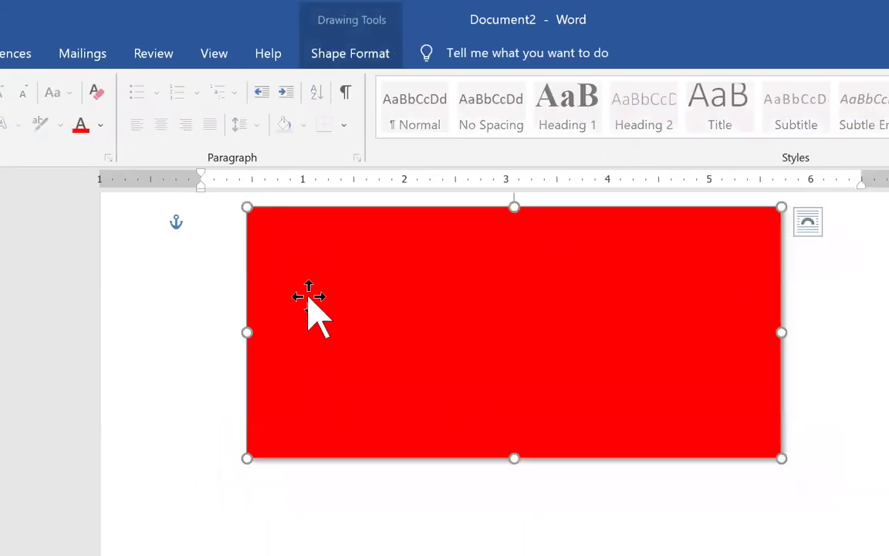
left_click(372, 46)
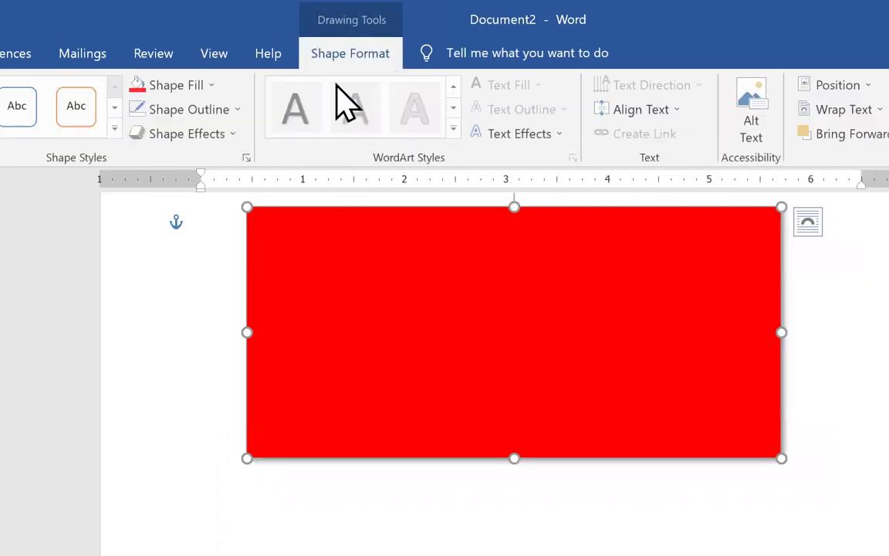
left_click(238, 135)
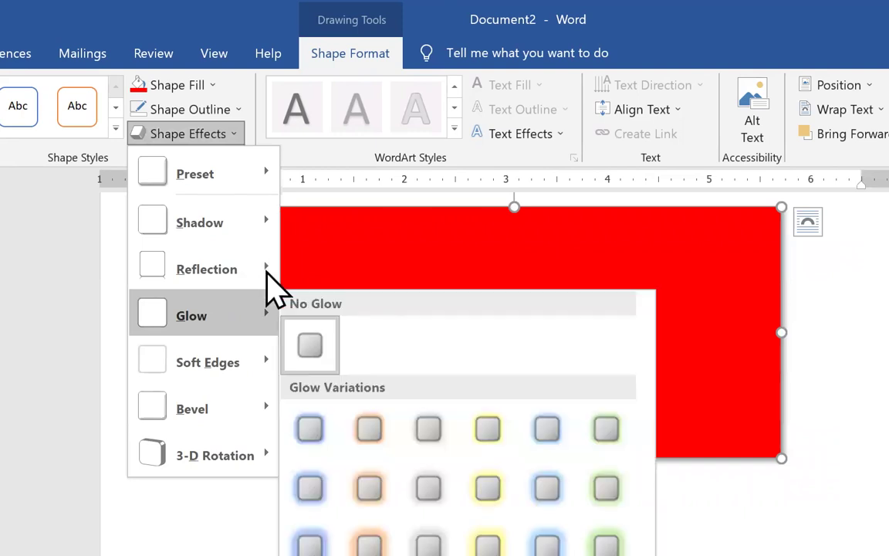
mouse_move(271, 268)
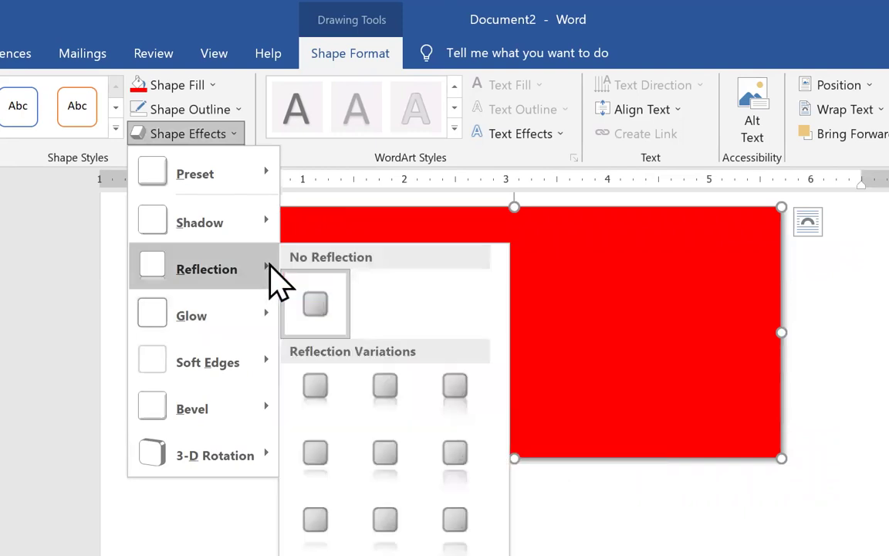
left_click(325, 463)
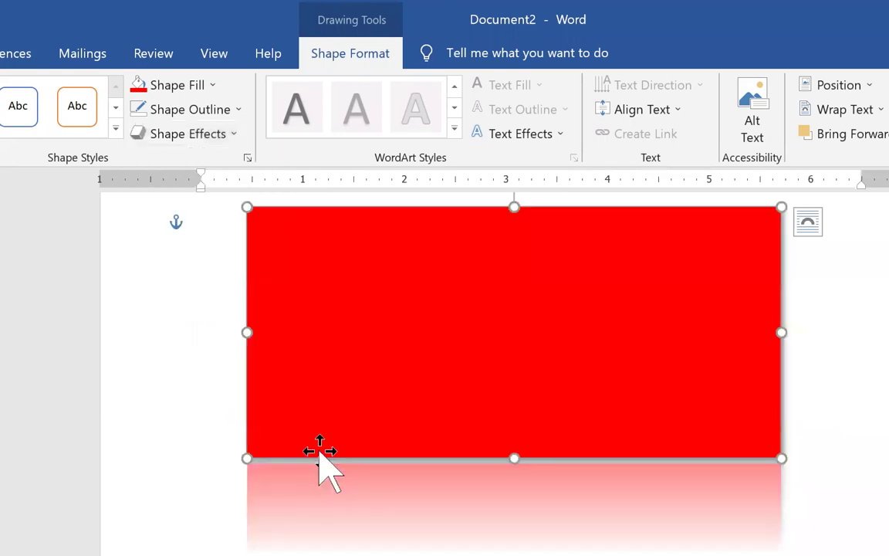
left_click(206, 407)
scroll(210, 393, "down", 1)
scroll(210, 394, "up", 1)
left_click(210, 394)
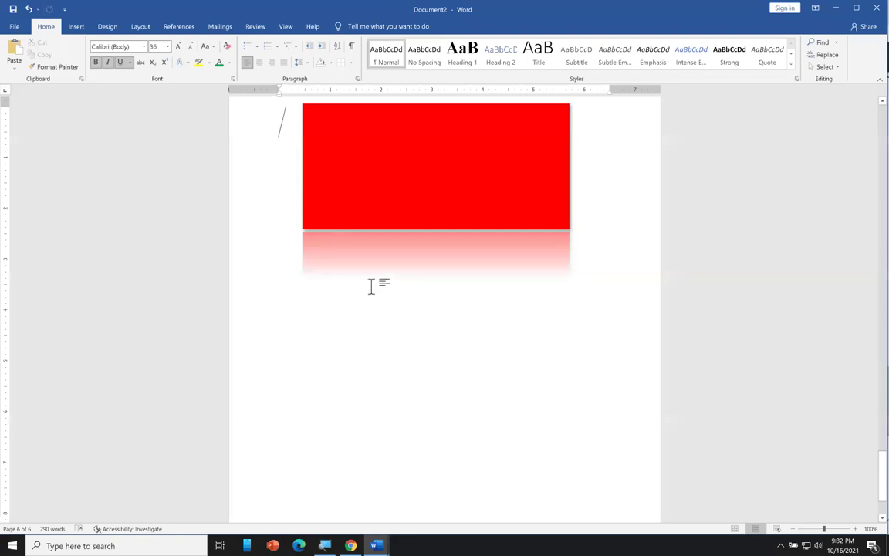
- Undo the reflection and give the rectangle a Black, Text 1 glow
key("ctrl+z")
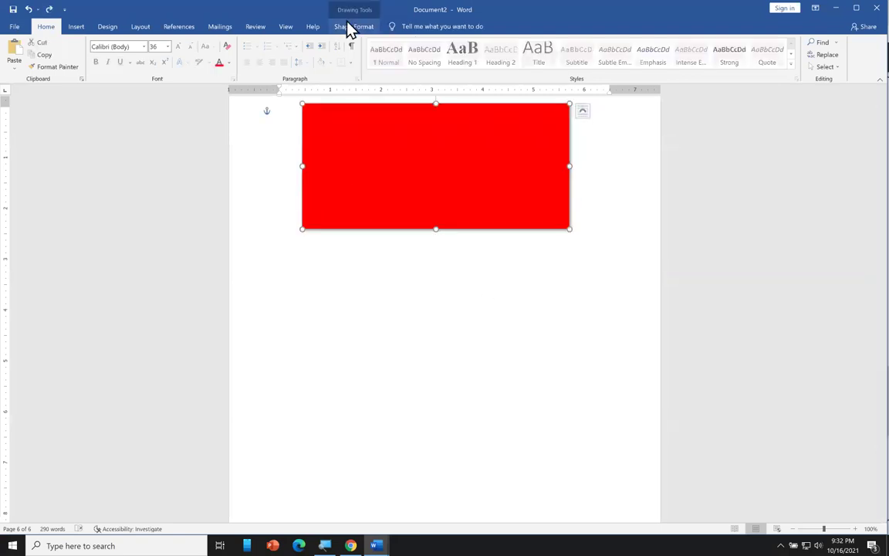
left_click(349, 28)
left_click(293, 68)
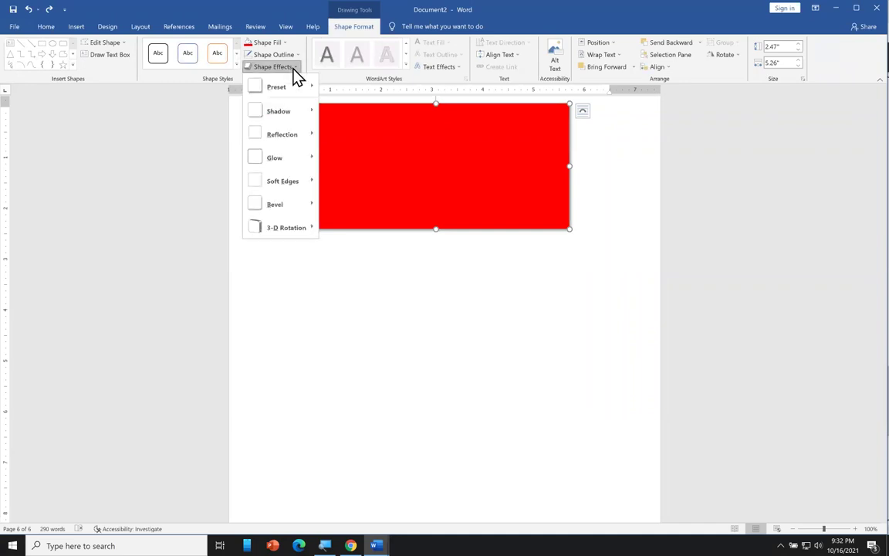
mouse_move(312, 157)
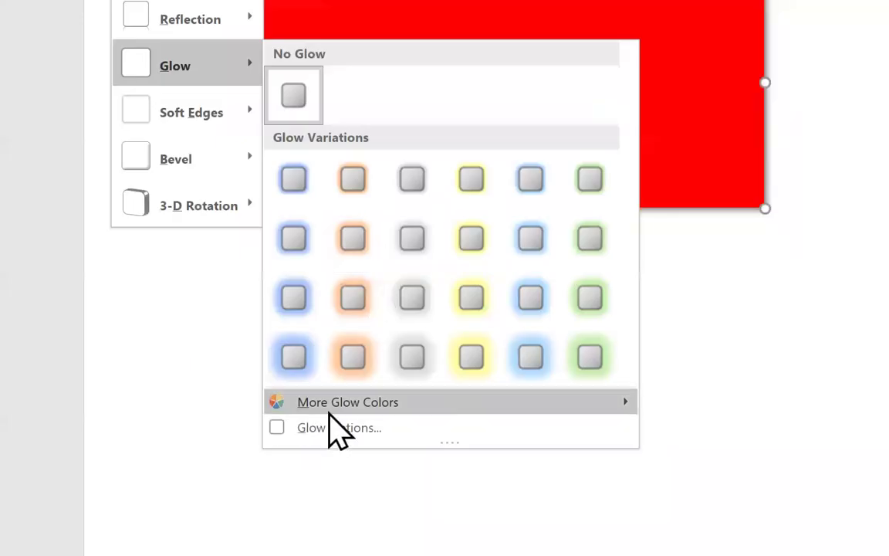
mouse_move(353, 405)
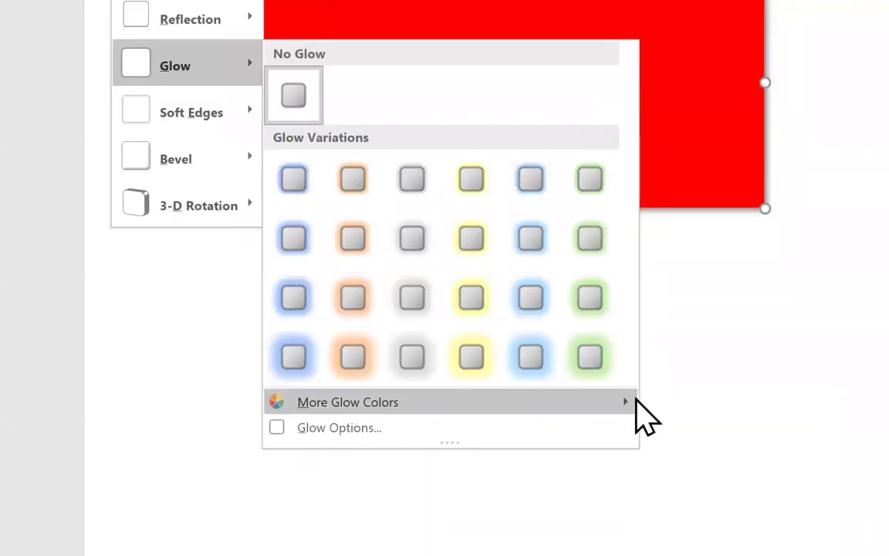
mouse_move(627, 407)
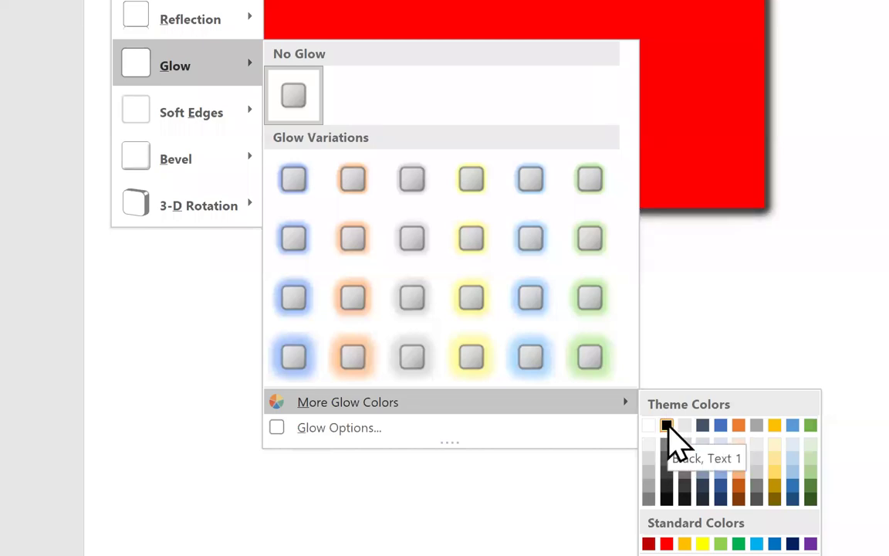
left_click(667, 425)
left_click(486, 324)
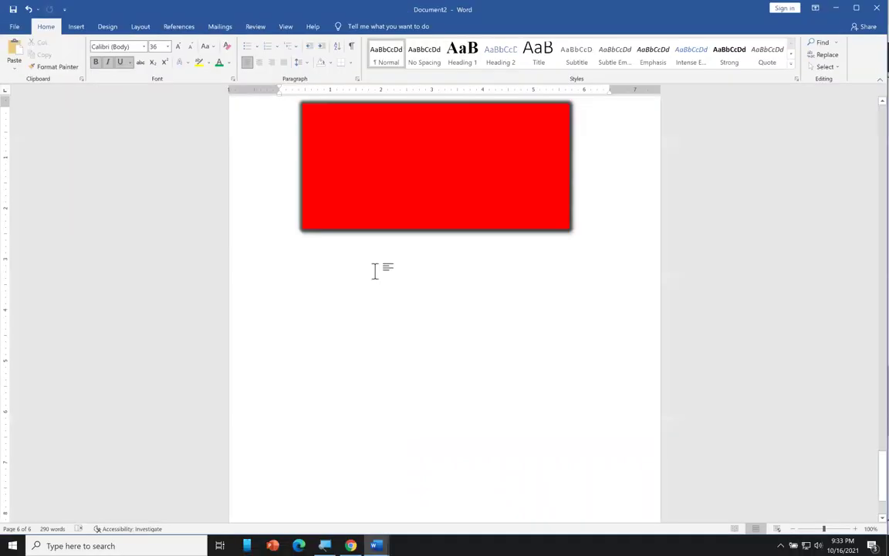
- Delete the red rectangle from page 6
scroll(378, 239, "up", 2)
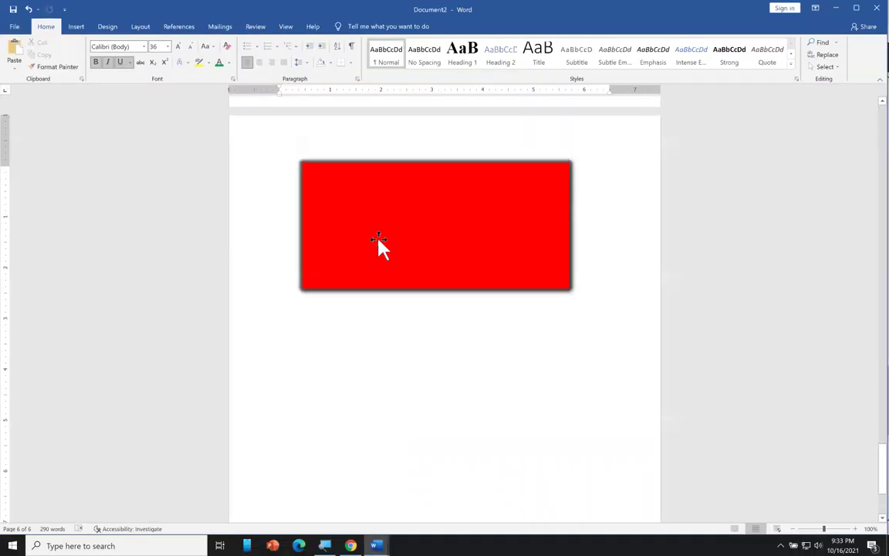
left_click(74, 28)
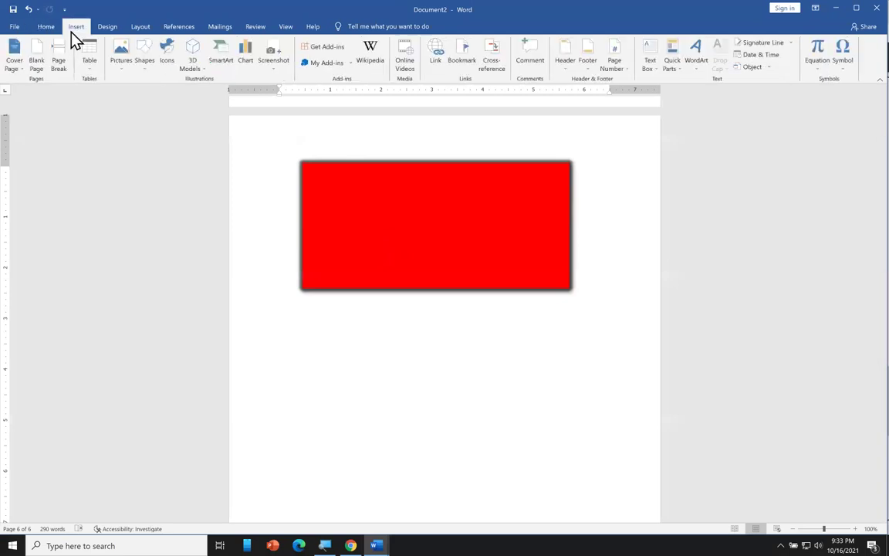
left_click(140, 67)
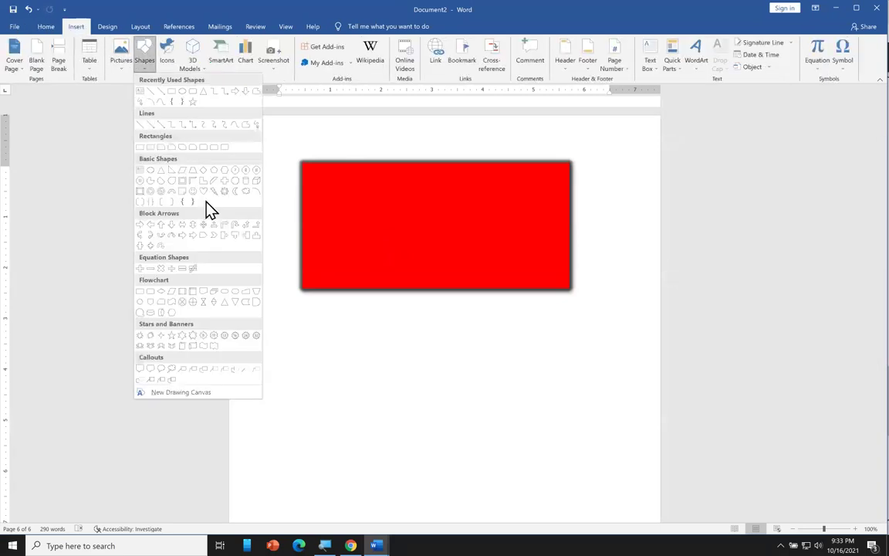
left_click(346, 246)
left_click(351, 240)
key("Delete")
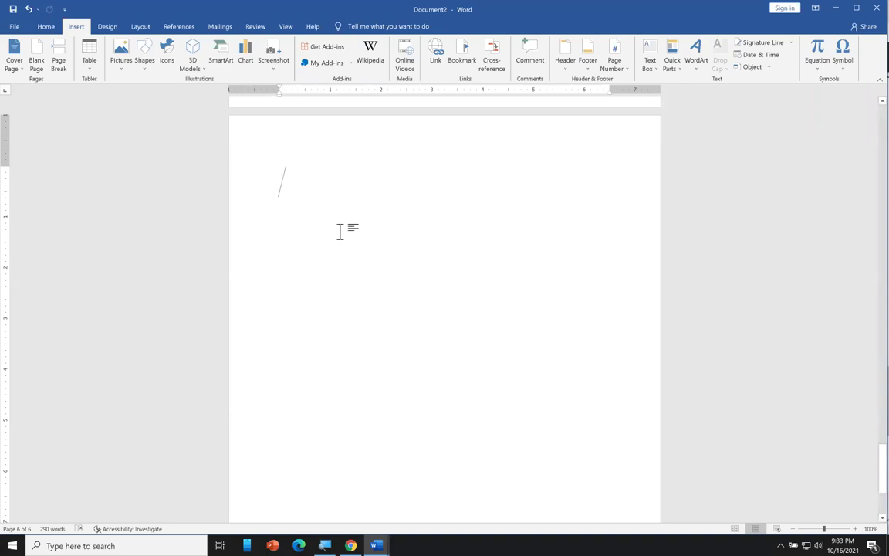
- Draw a freehand Scribble shape, nudge it lower, then delete it
left_click(144, 72)
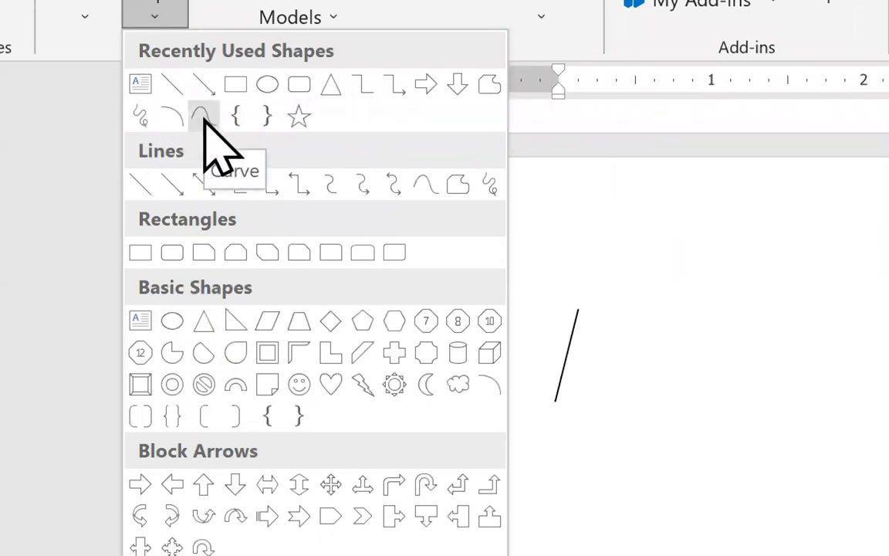
left_click(140, 116)
scroll(715, 320, "down", 1)
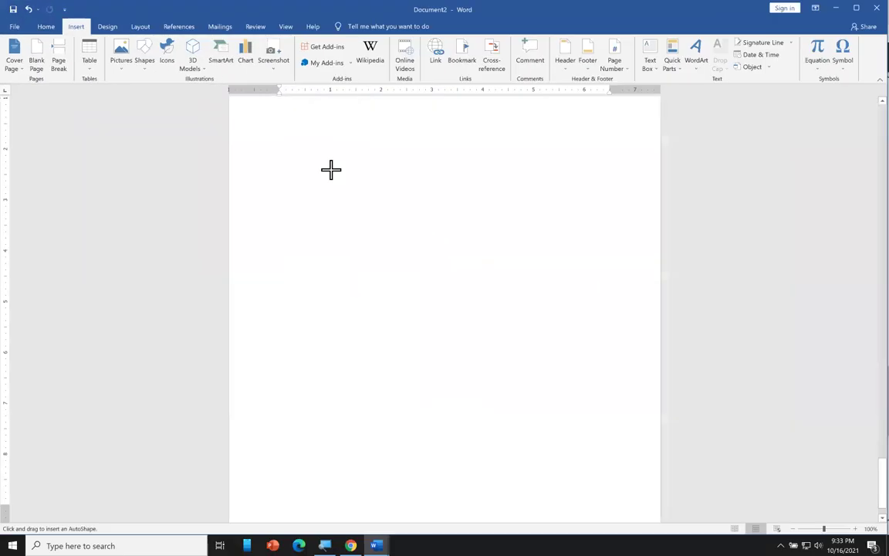
scroll(331, 170, "up", 2)
left_click_drag(327, 228, 307, 267)
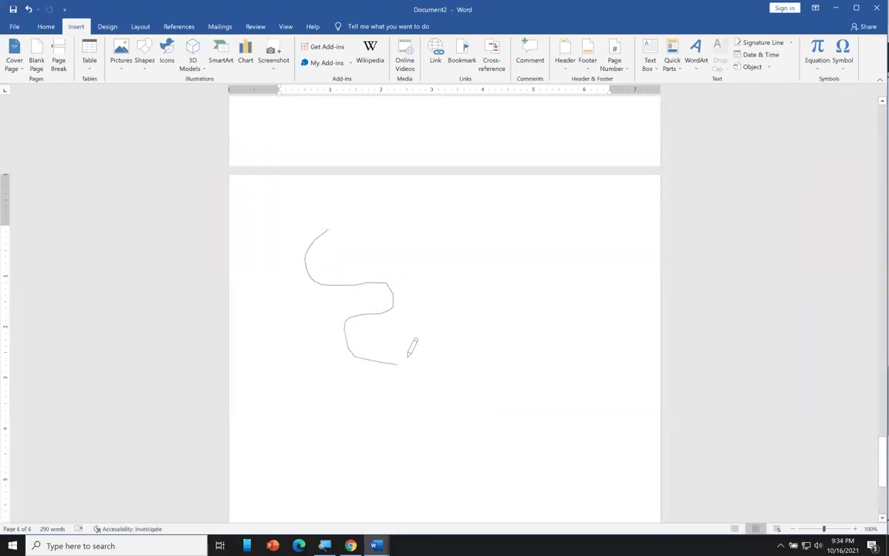
mouse_move(452, 219)
left_mouse_down()
mouse_move(344, 216)
mouse_move(338, 230)
left_mouse_up()
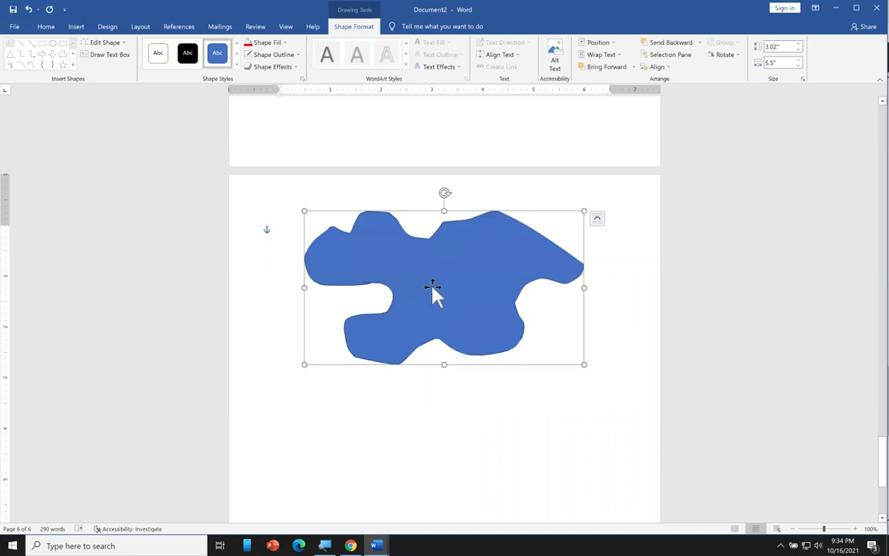
mouse_move(448, 288)
left_mouse_down()
mouse_move(423, 293)
mouse_move(435, 292)
left_mouse_up()
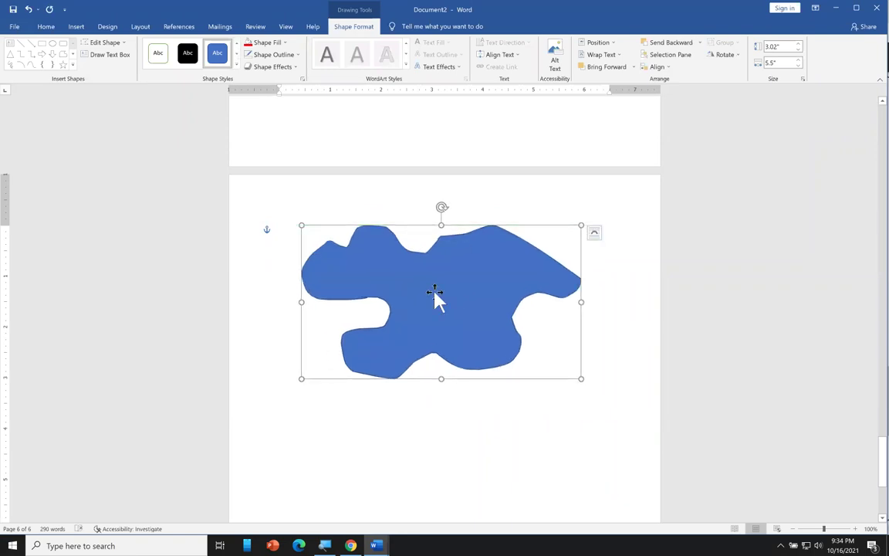
key("Delete")
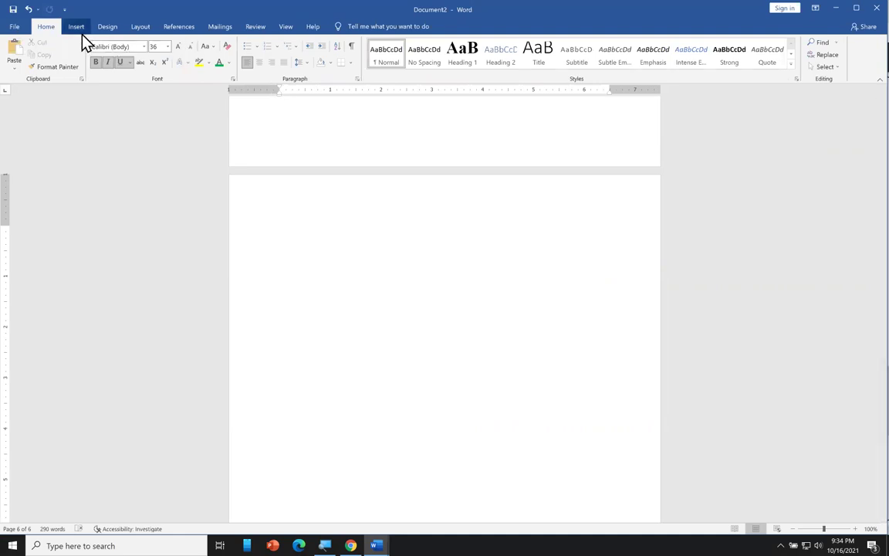
left_click(77, 27)
left_click(145, 68)
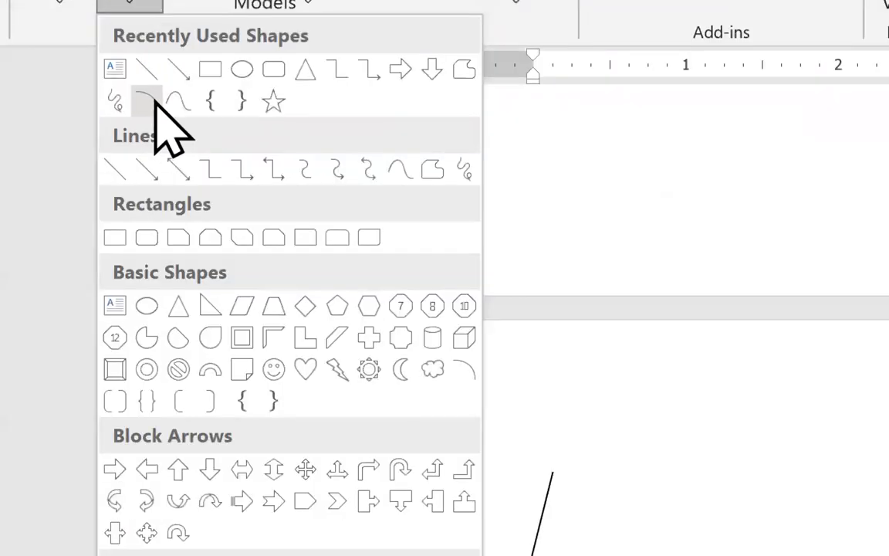
left_click(151, 103)
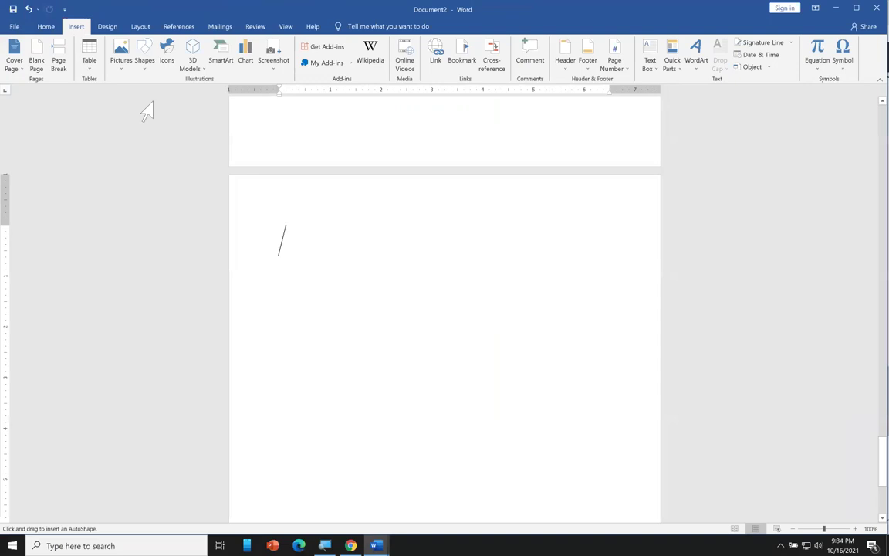
left_click_drag(363, 228, 595, 437)
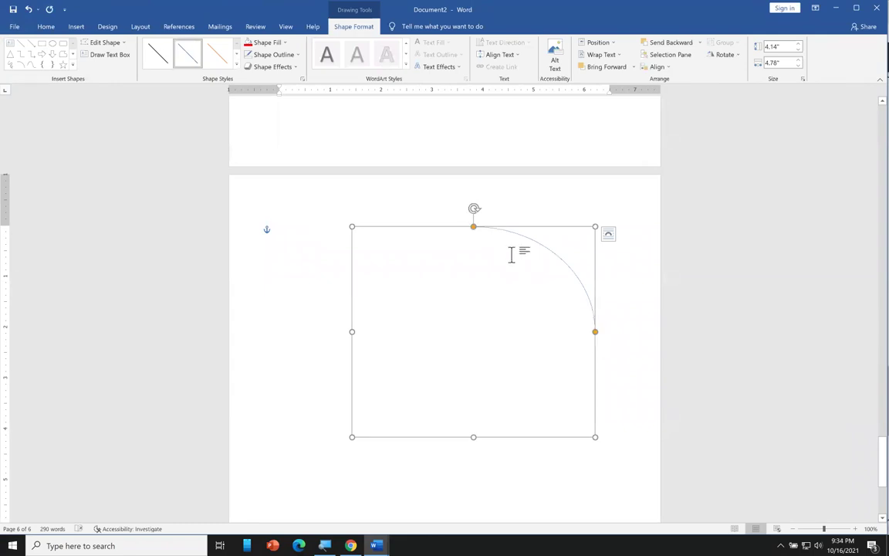
left_click_drag(470, 229, 389, 374)
left_click_drag(446, 413, 604, 345)
left_click_drag(576, 389, 509, 299)
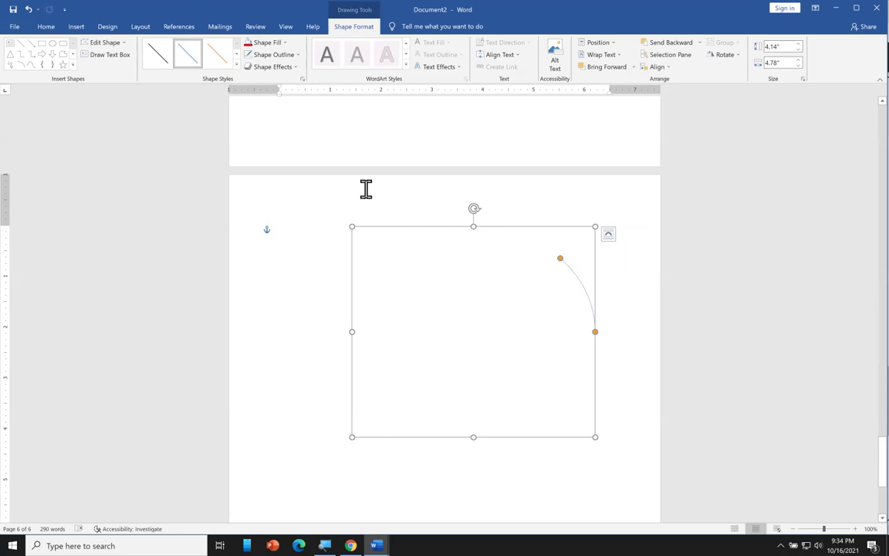
left_click(271, 44)
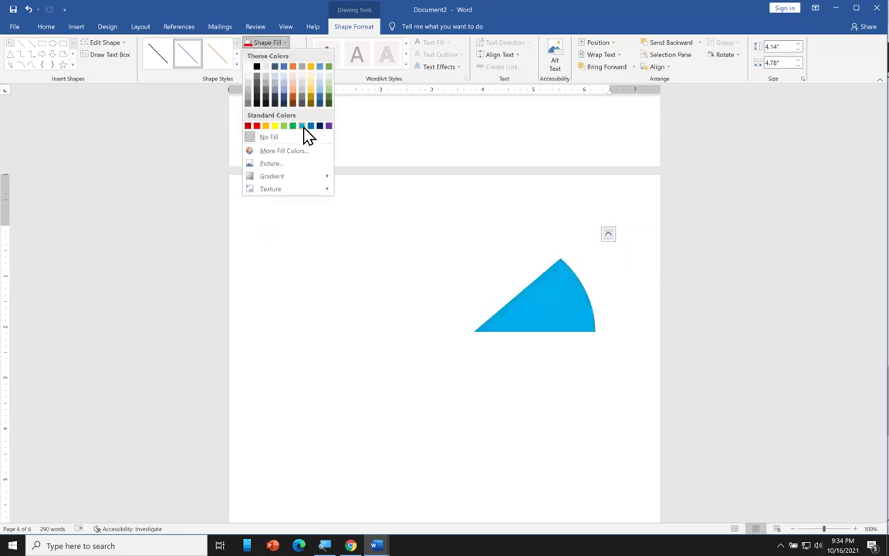
left_click(302, 126)
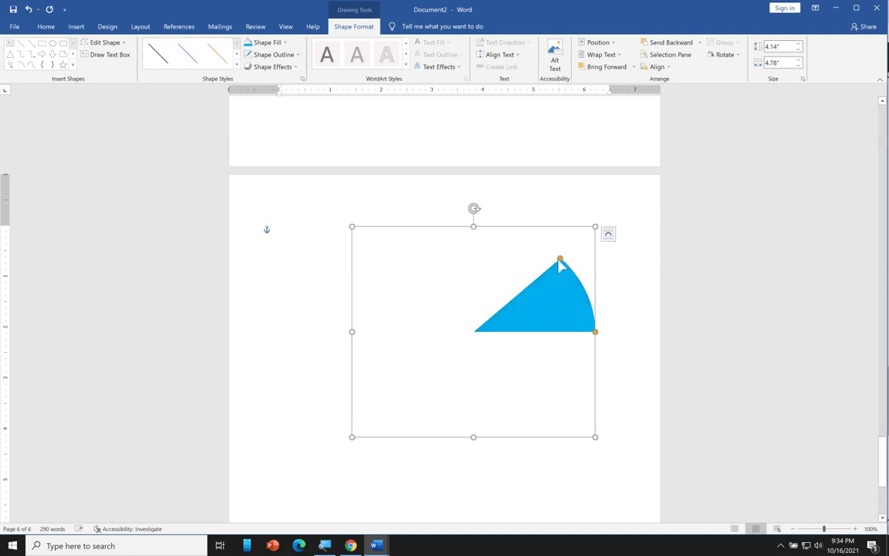
left_click_drag(560, 260, 506, 382)
key("Delete")
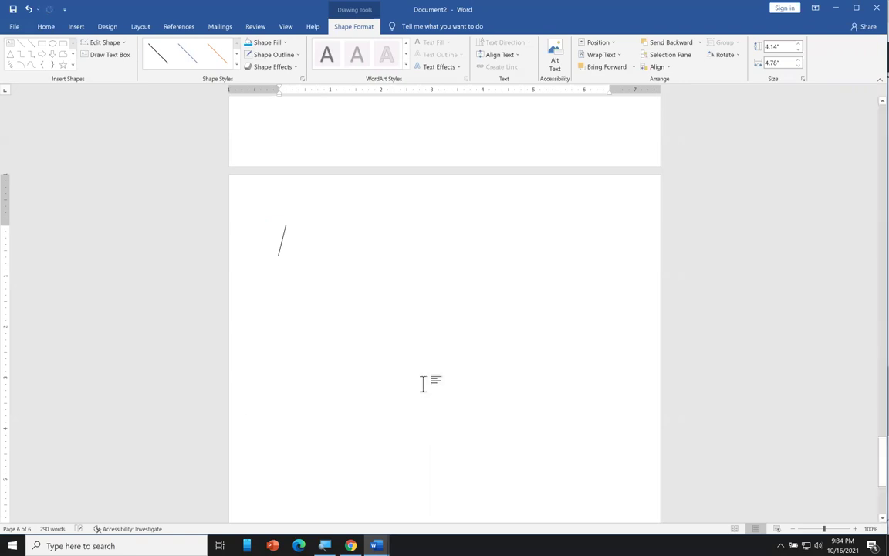
- Draw a diagonal straight line across page 6 and colour it red
left_click(75, 28)
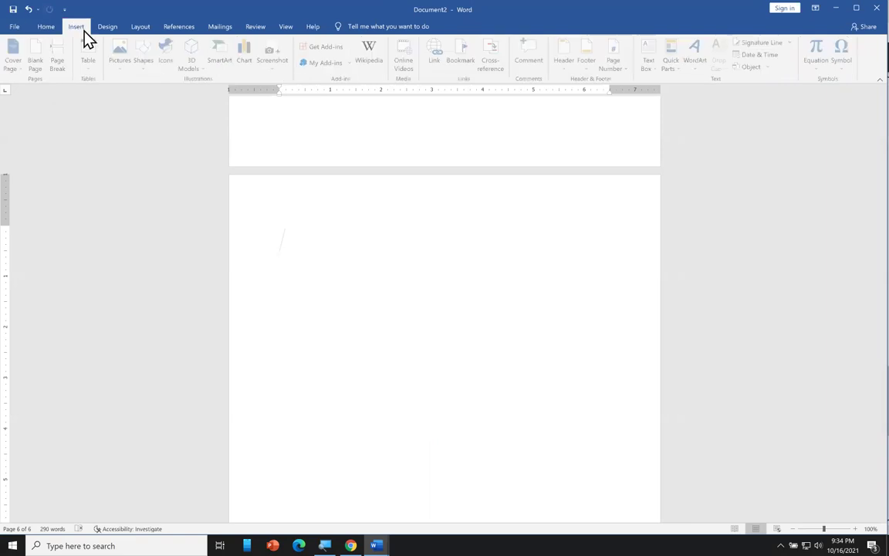
left_click(144, 62)
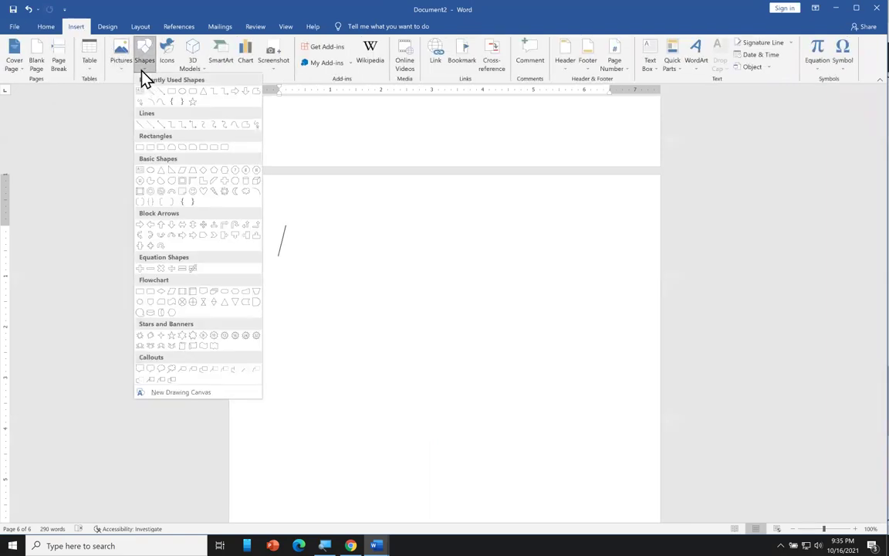
left_click(143, 125)
mouse_move(291, 293)
left_mouse_down()
mouse_move(417, 296)
mouse_move(632, 250)
mouse_move(629, 187)
mouse_move(631, 260)
left_mouse_up()
left_click_drag(622, 307, 597, 429)
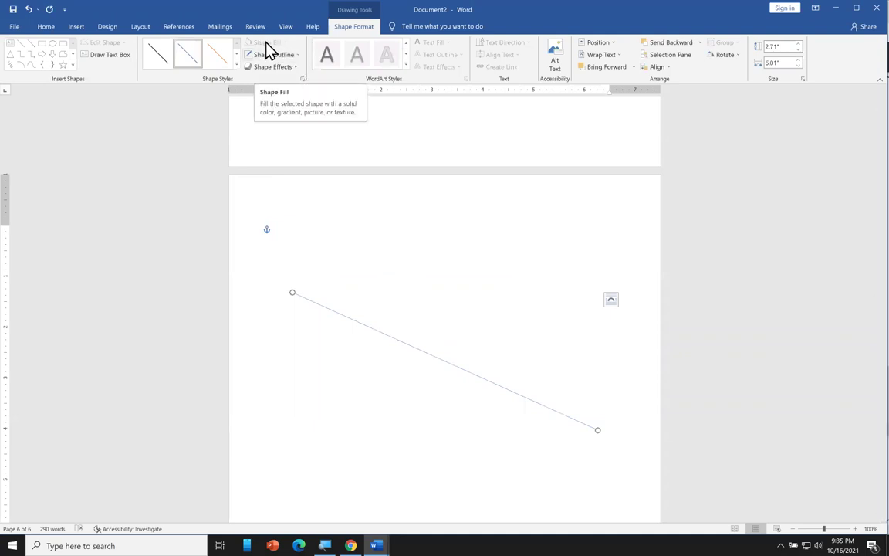
left_click(294, 56)
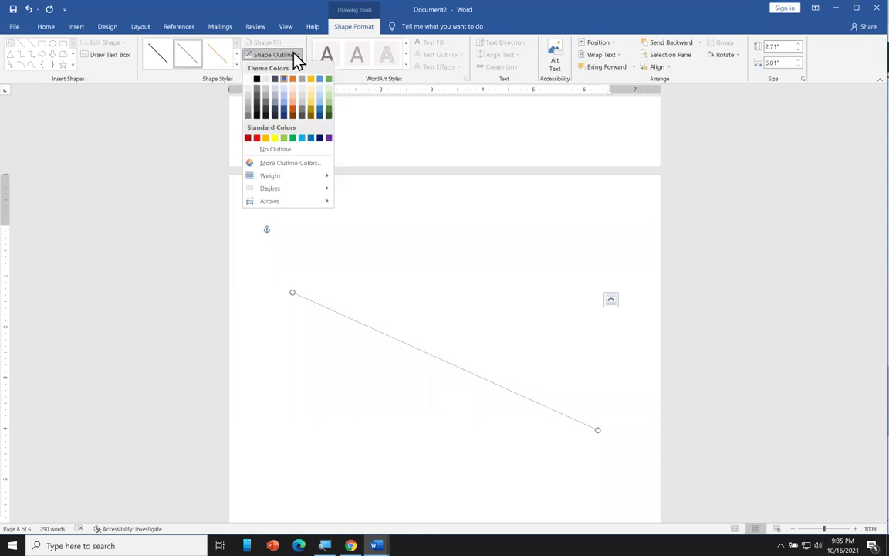
left_click(257, 139)
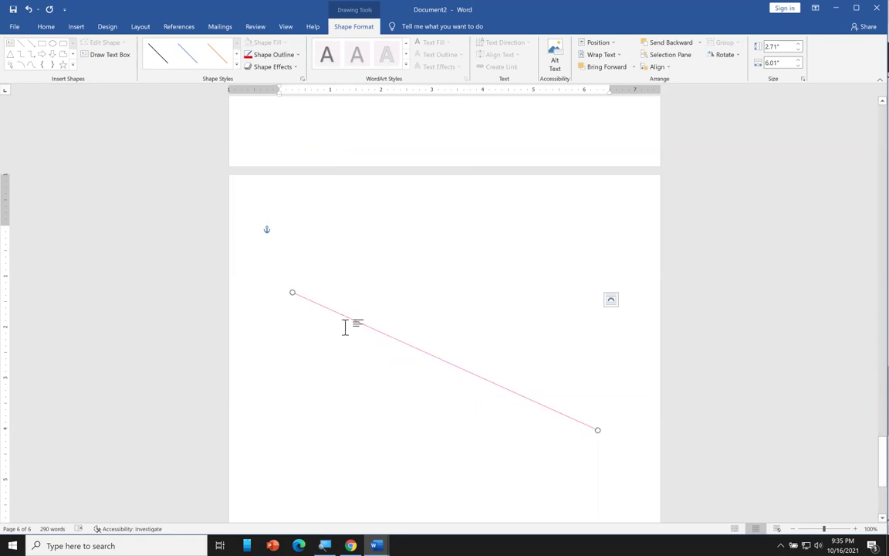
- Preview line styles and glow effects without applying any, then delete the red line
left_click(237, 66)
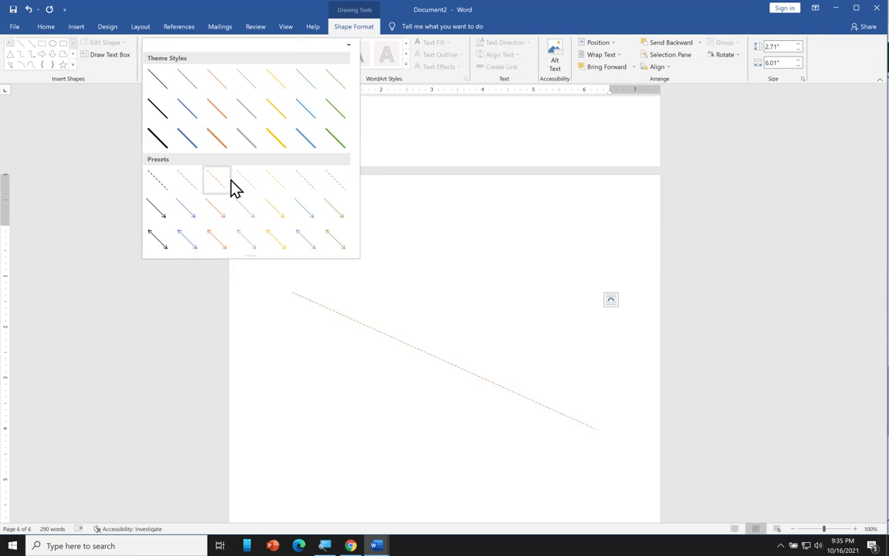
left_click(387, 129)
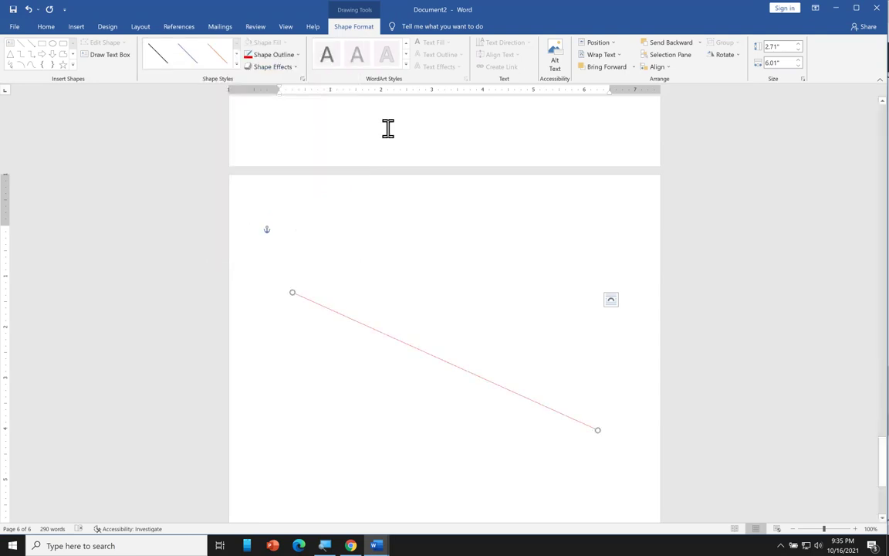
left_click(298, 72)
mouse_move(307, 113)
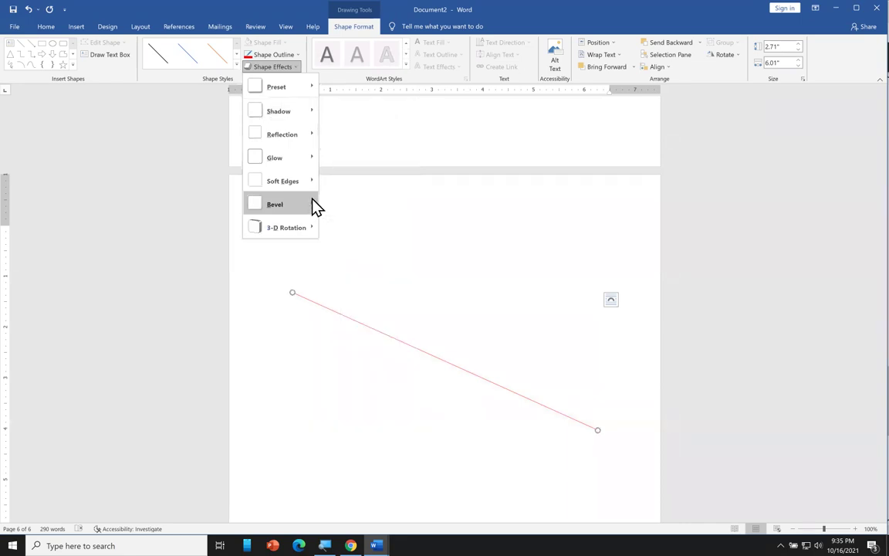
mouse_move(314, 207)
left_click(488, 284)
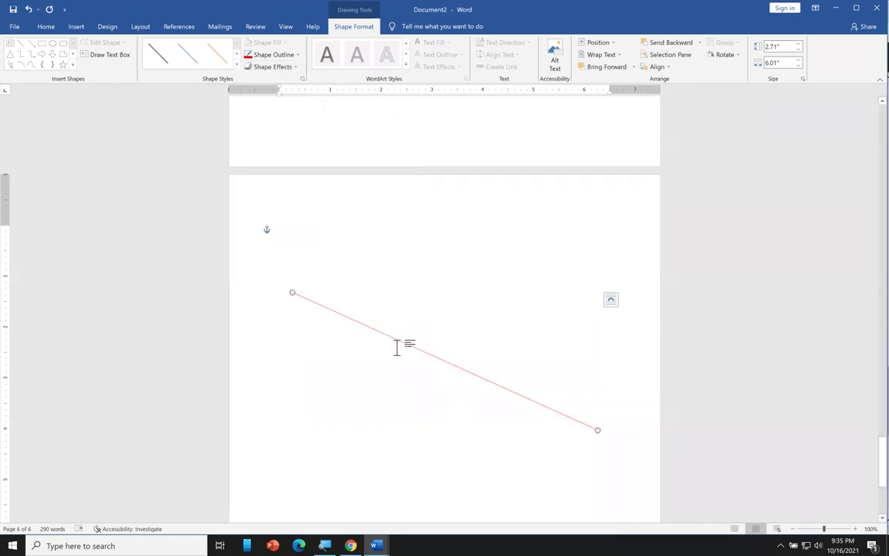
left_click(292, 68)
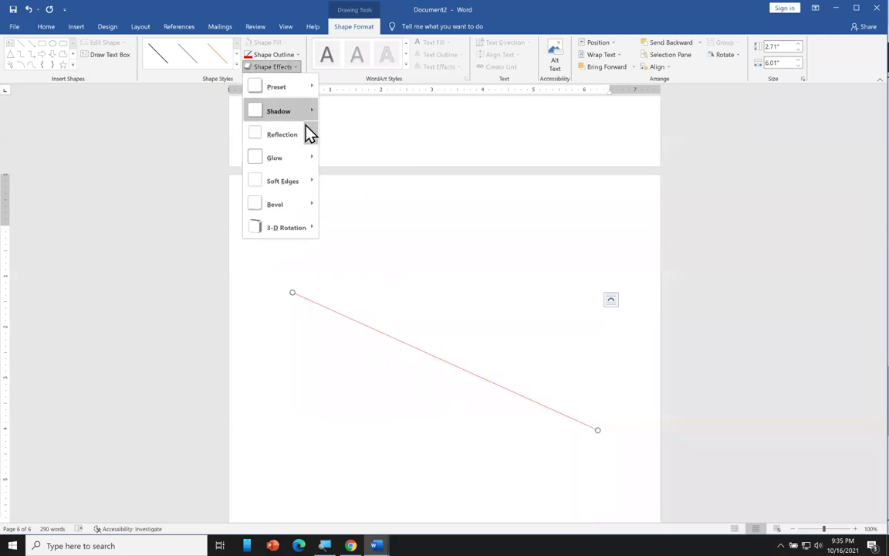
mouse_move(309, 207)
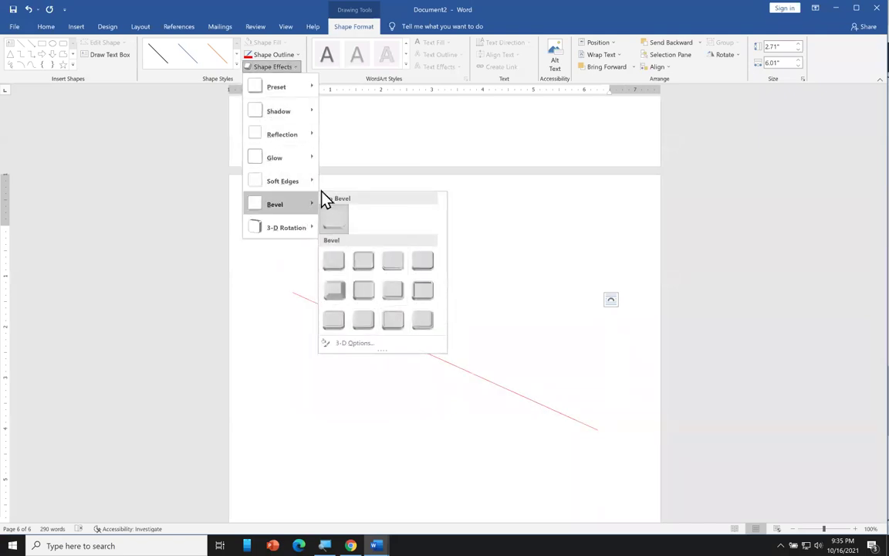
mouse_move(312, 169)
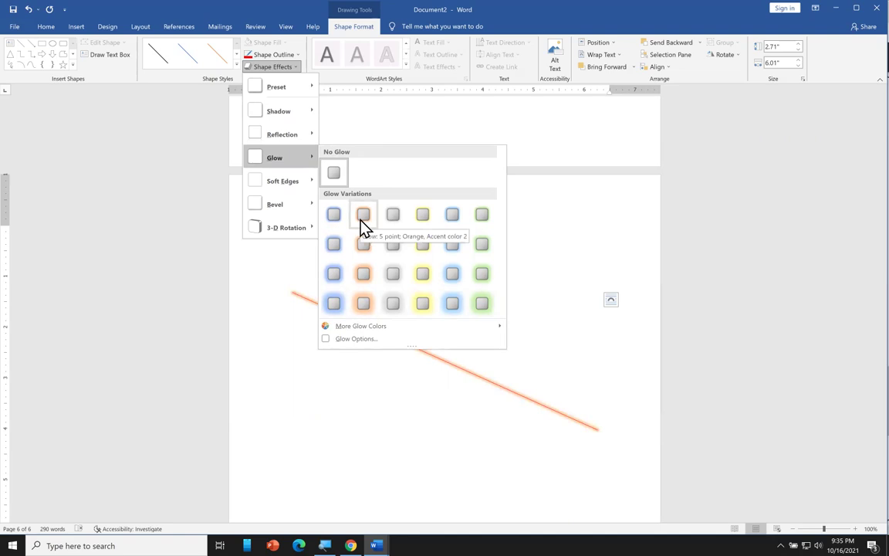
left_click(297, 295)
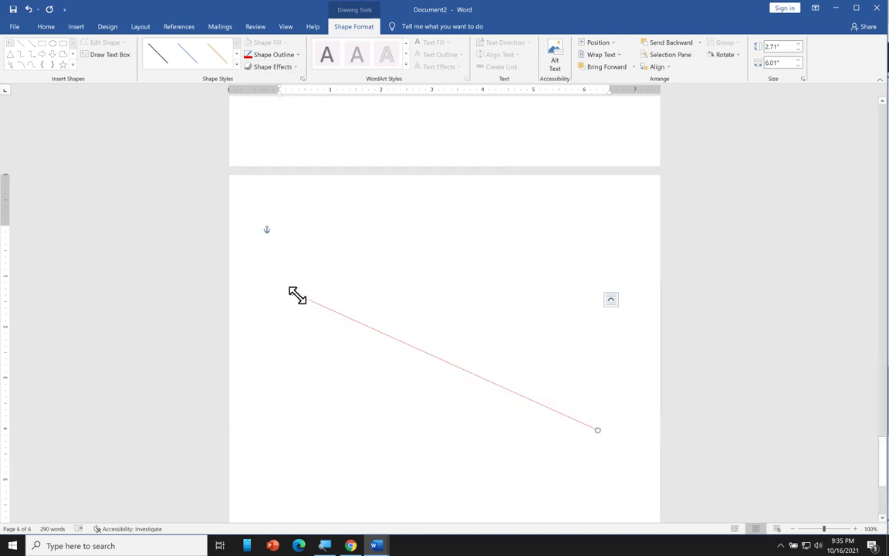
key("Delete")
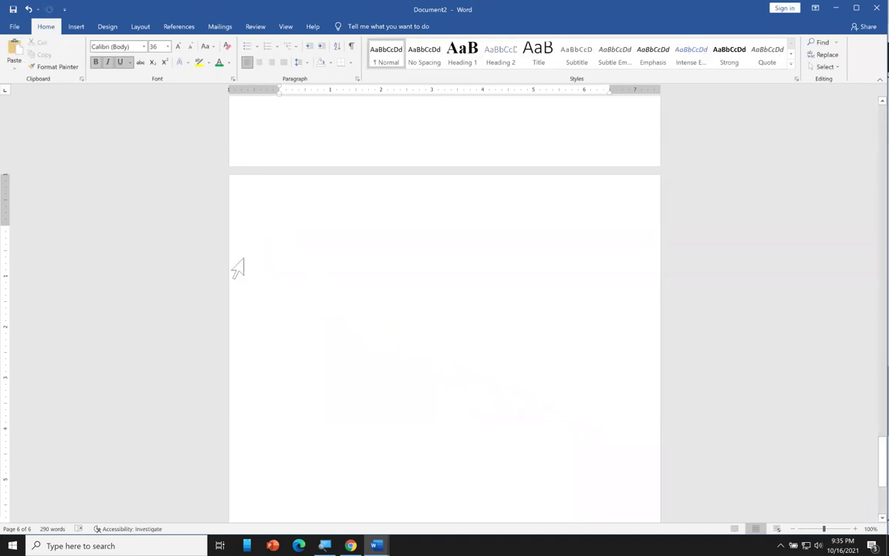
- Insert zebra, giraffe, elephant and rhino icons from the Animals icon category
left_click(80, 30)
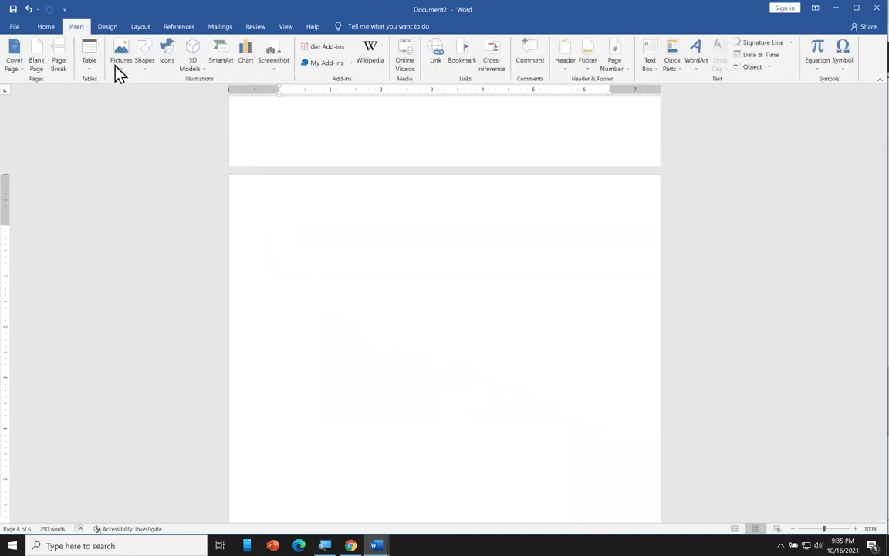
left_click(161, 55)
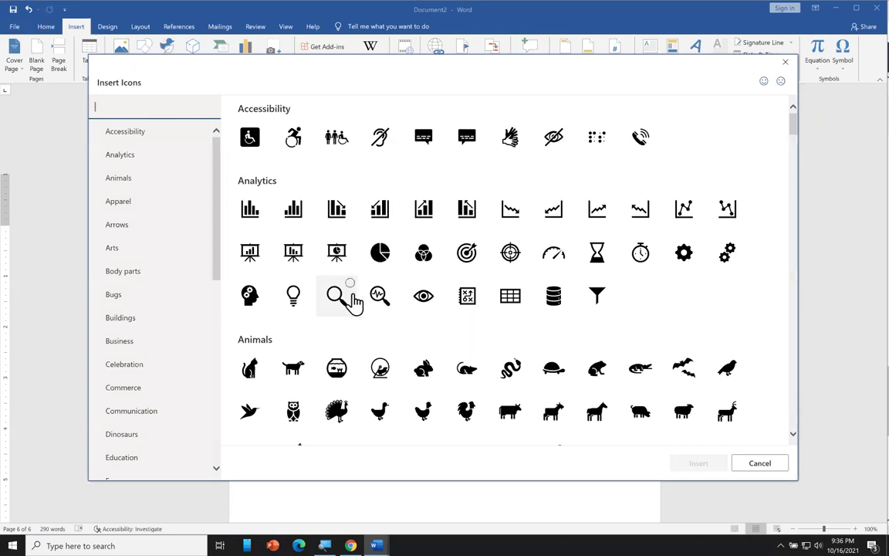
scroll(348, 332, "down", 3)
scroll(348, 332, "down", 1)
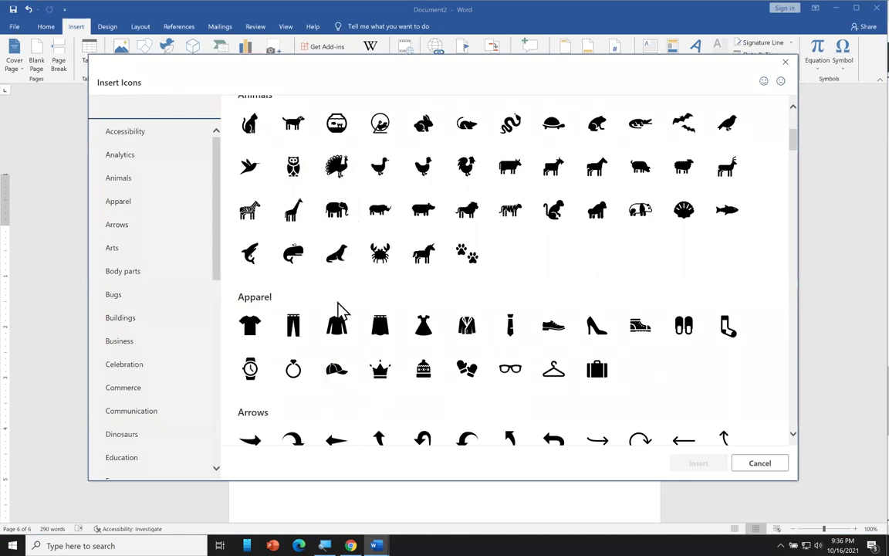
scroll(338, 313, "down", 2)
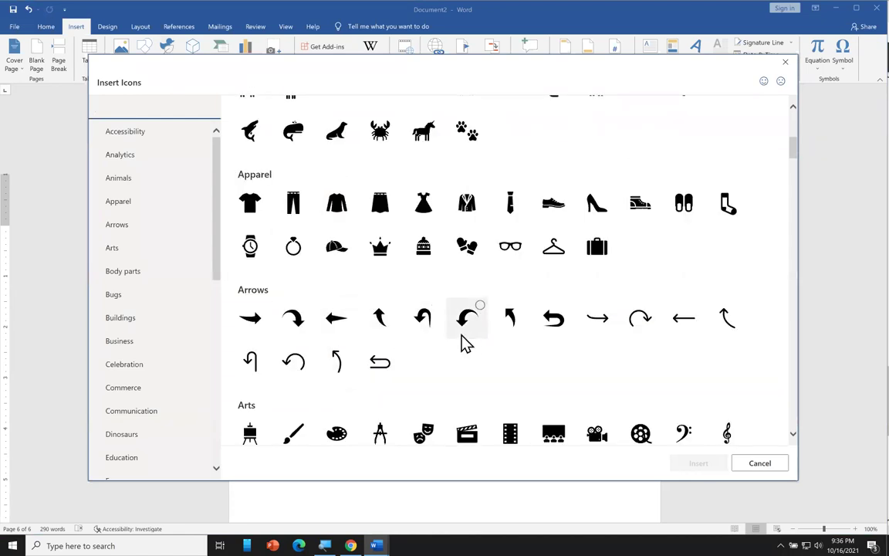
scroll(463, 344, "up", 2)
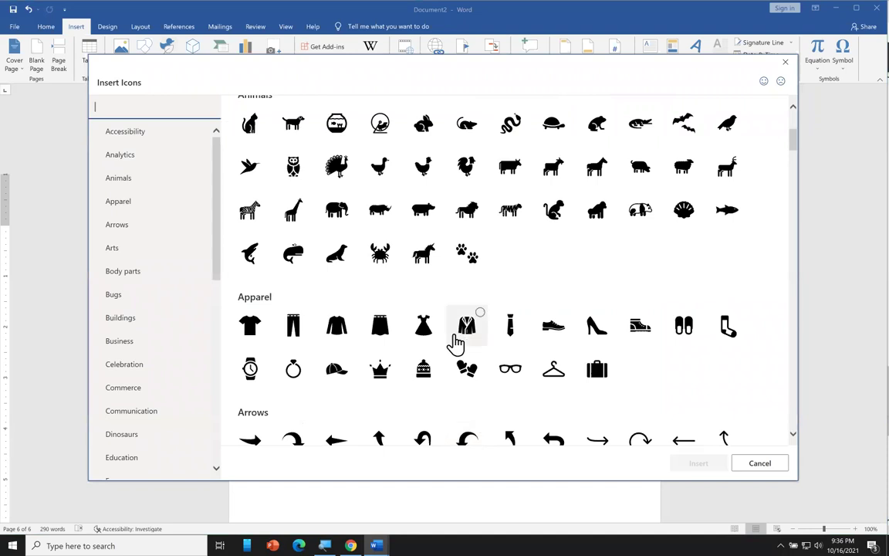
left_click(260, 211)
left_click(292, 214)
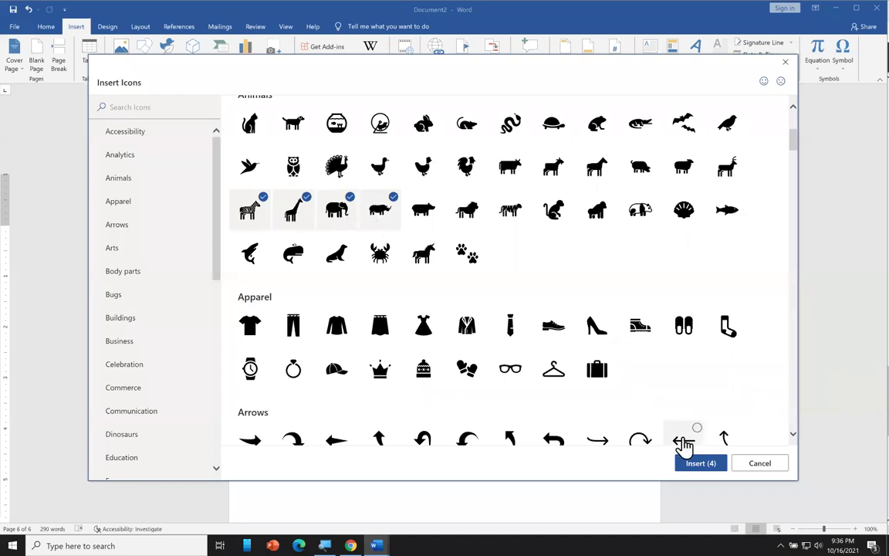
left_click(693, 464)
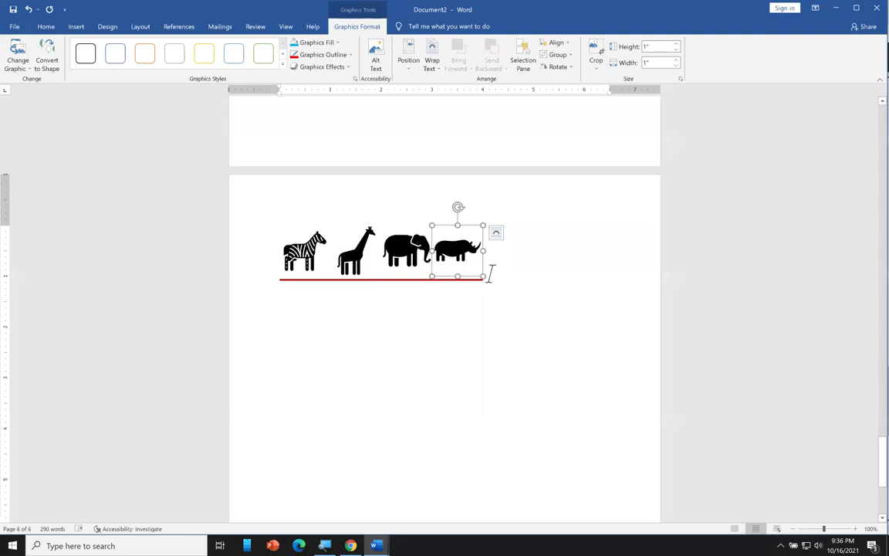
- Enlarge the rhino icon, undo that, then remove all four animal icons from the page
left_click_drag(482, 275, 605, 426)
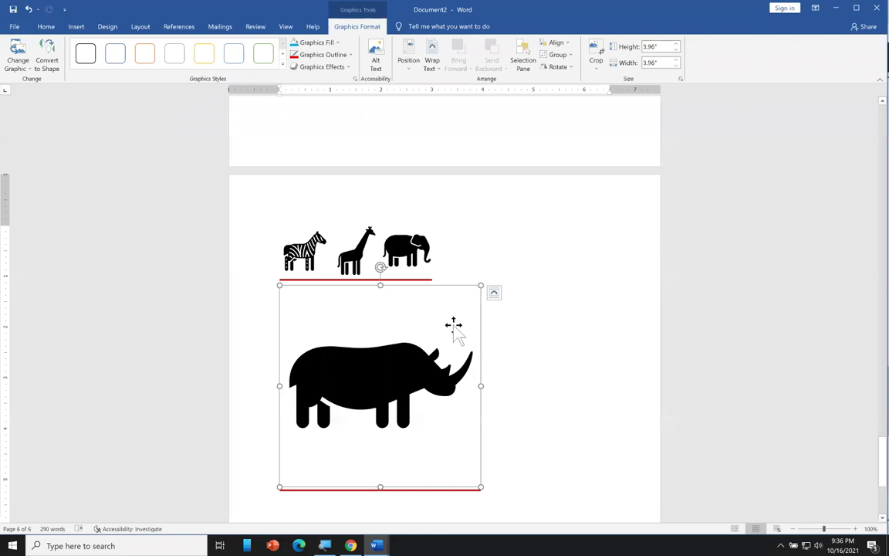
key("ctrl+z")
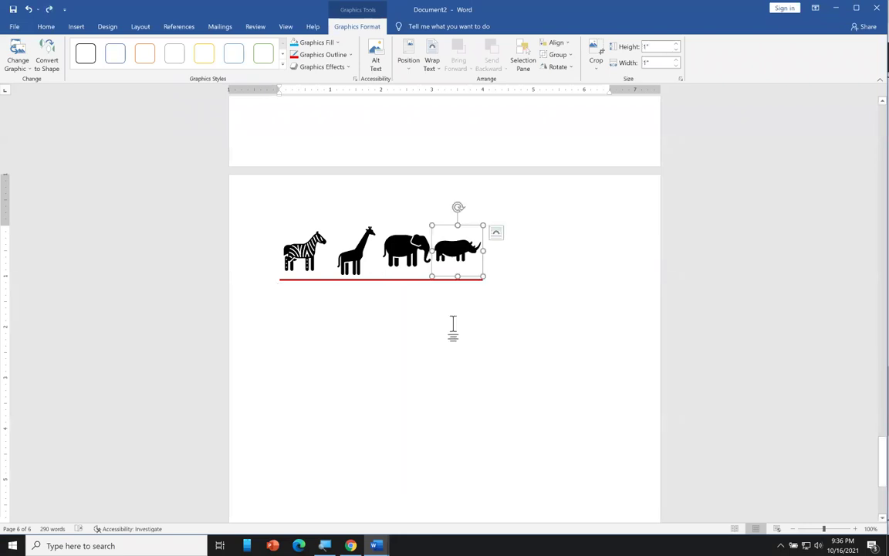
key("ctrl+z")
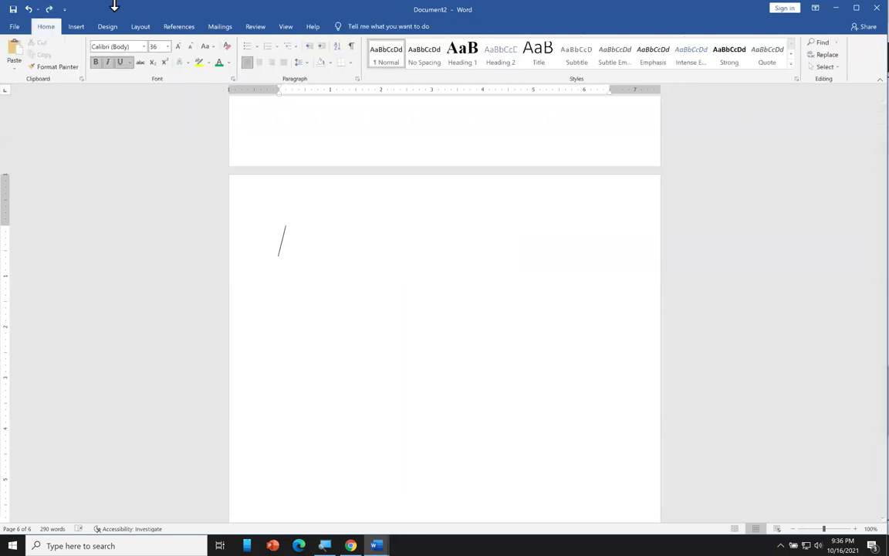
left_click(75, 26)
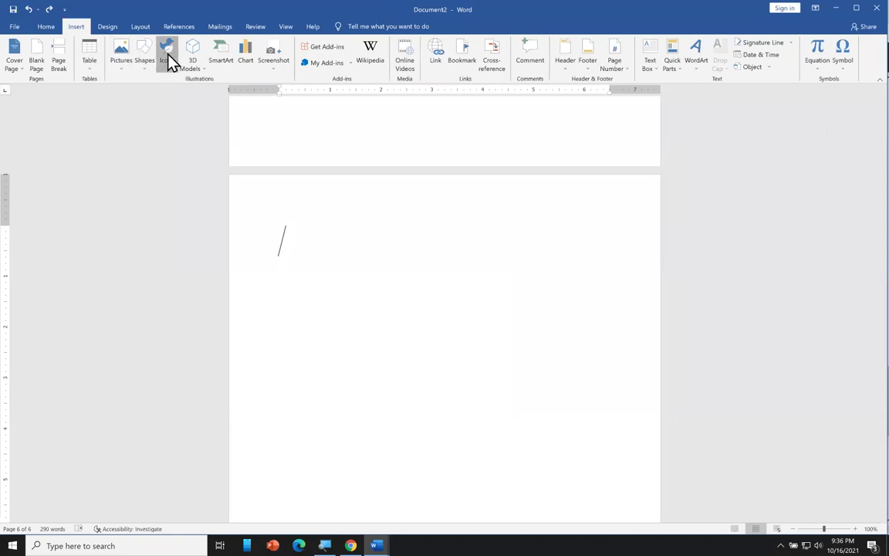
- Search the icon gallery for 'arrow' and 'sri lanka', then insert the wheelchair accessibility icon
left_click(169, 54)
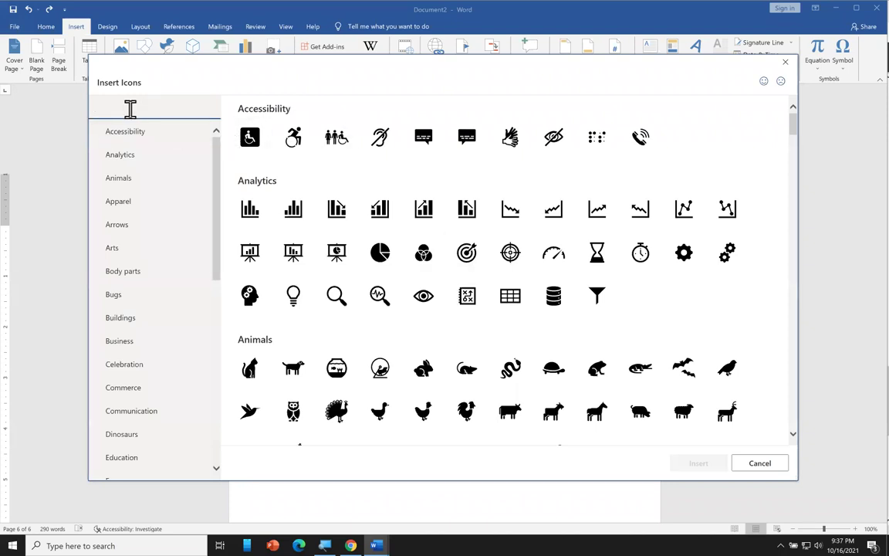
type("arrowe")
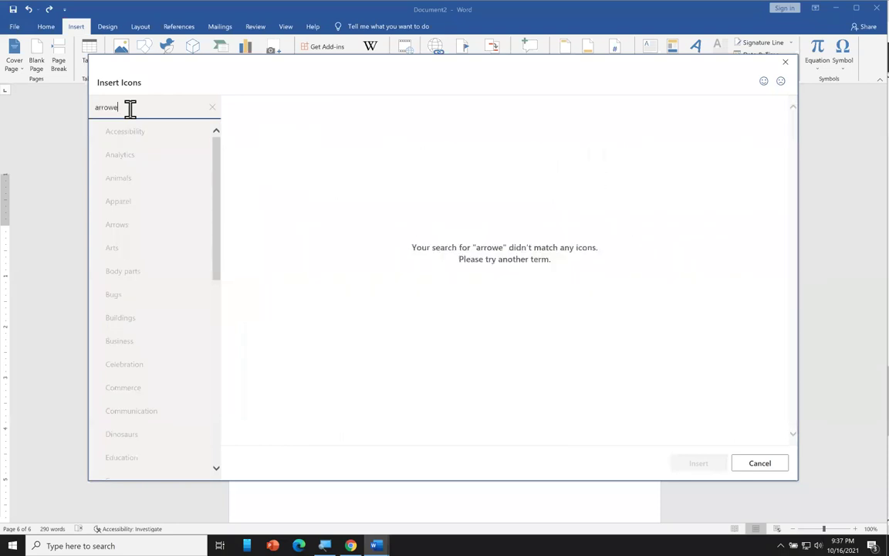
key("BackSpace")
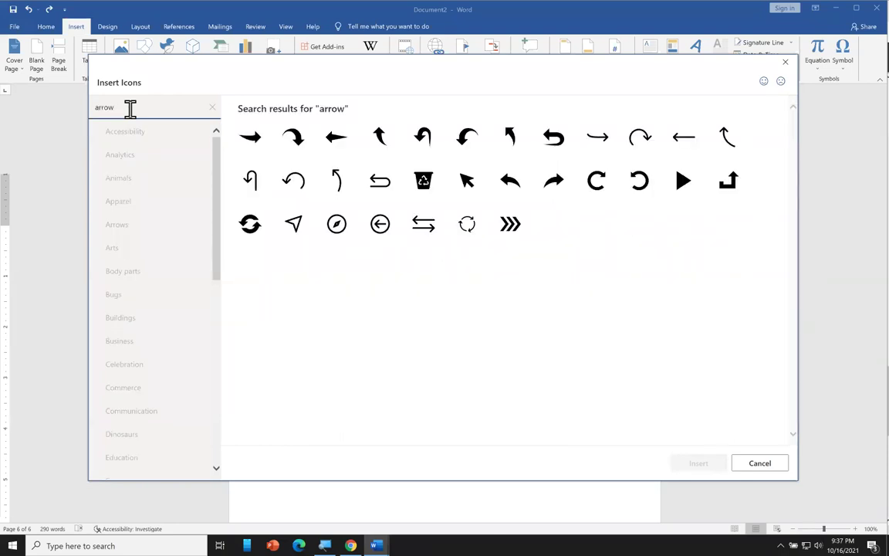
key("BackSpace")
key("BackSpace")
key("BackSpace")
key("BackSpace")
key("BackSpace")
type("sri lanka")
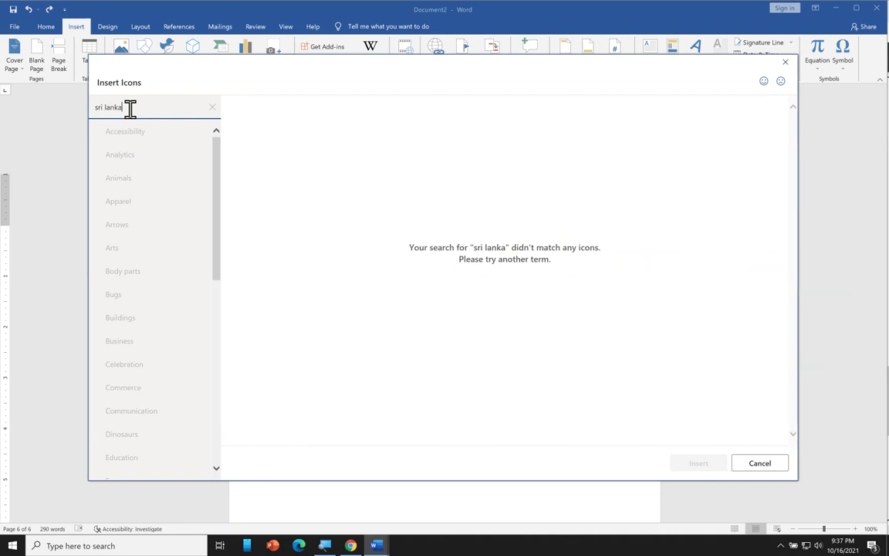
key("BackSpace")
key("BackSpace")
key("BackSpace")
key("BackSpace")
key("BackSpace")
key("BackSpace")
key("BackSpace")
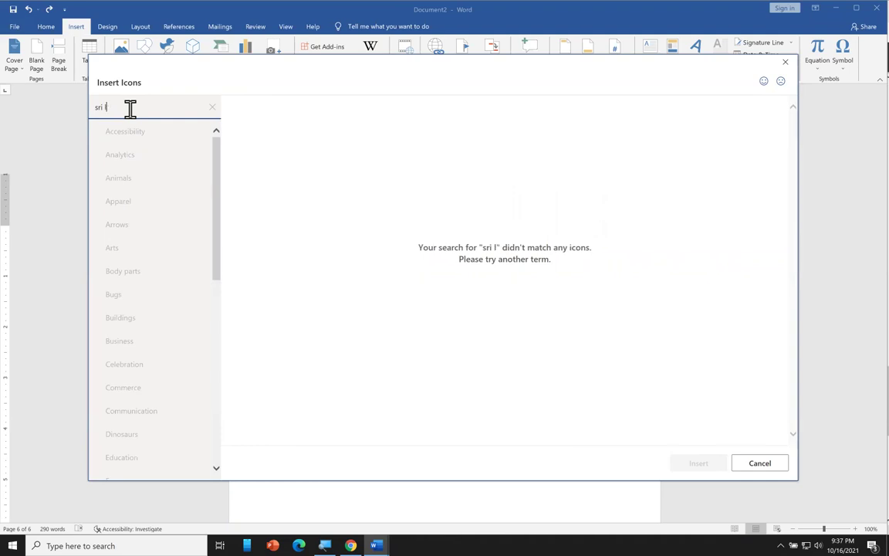
key("BackSpace")
key("BackSpace")
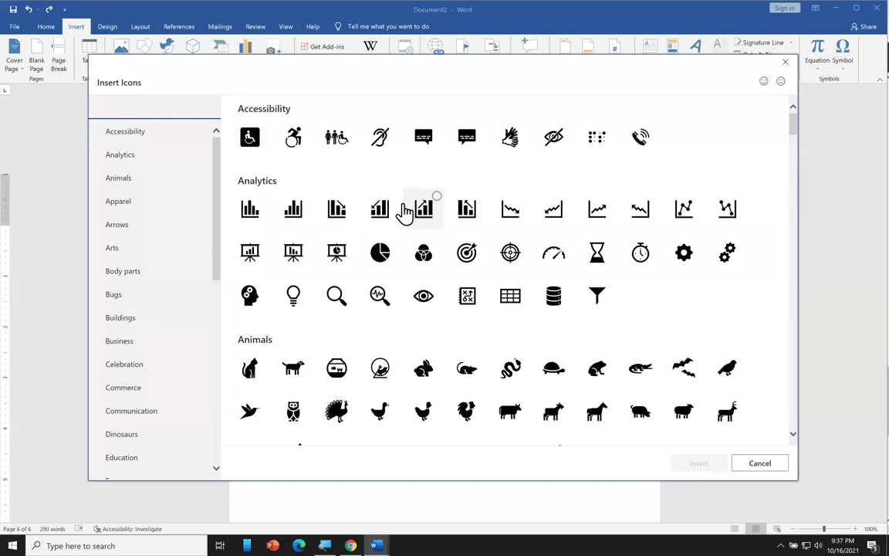
left_click(295, 138)
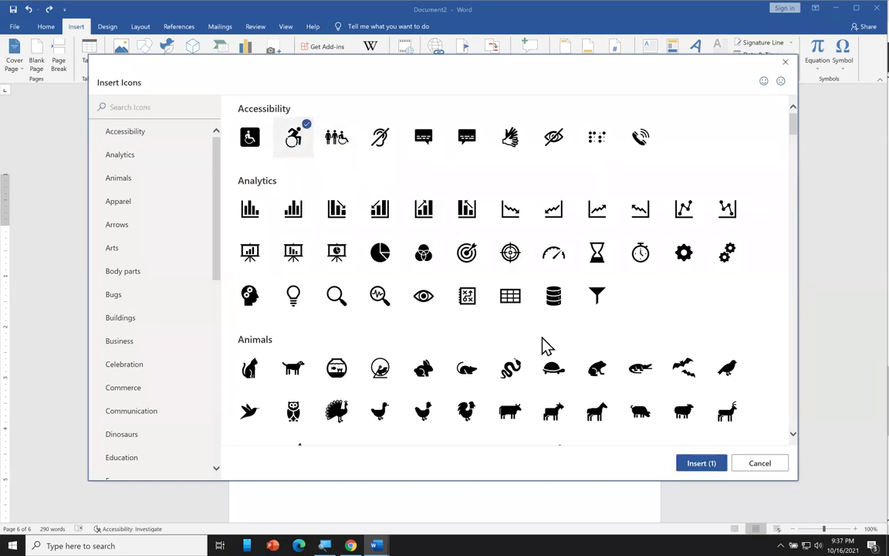
left_click(699, 467)
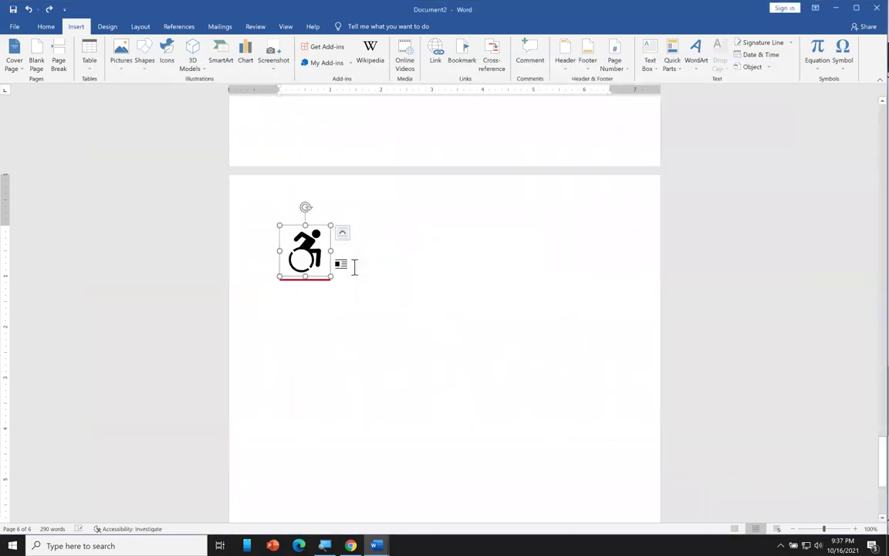
- Enlarge the wheelchair icon to 2.79 inches, fill it blue with a red outline, then delete it
left_click_drag(331, 275, 423, 369)
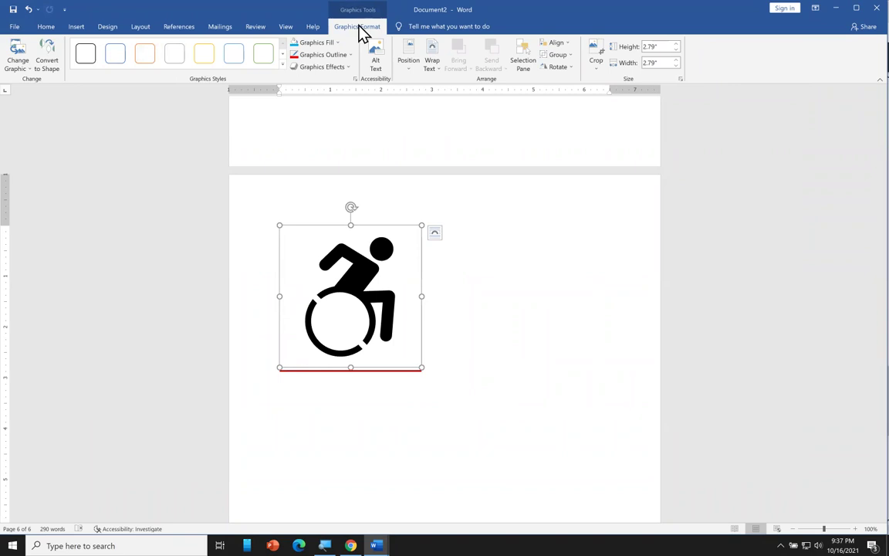
left_click(298, 42)
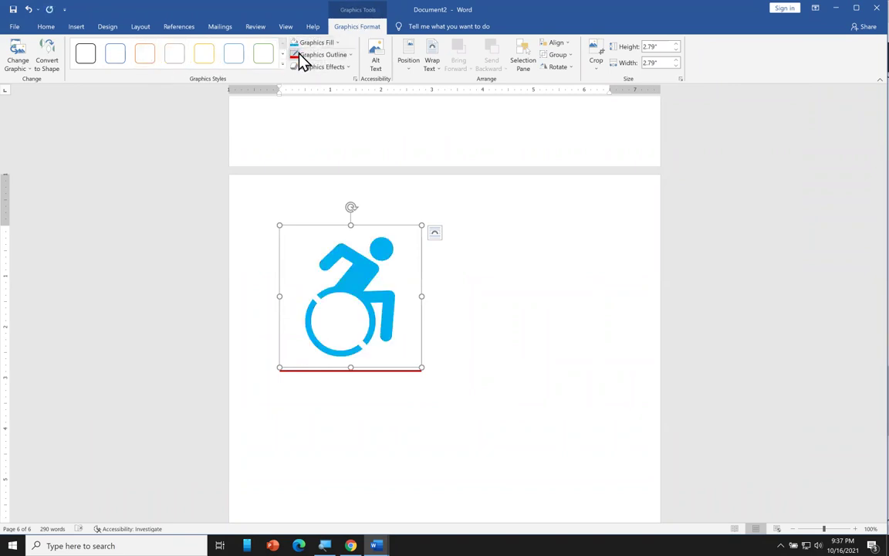
left_click(296, 55)
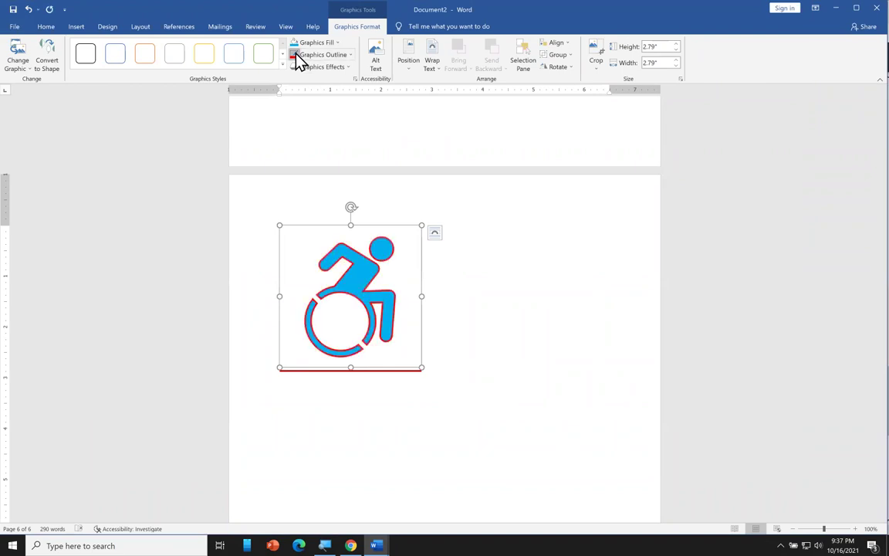
left_click(322, 45)
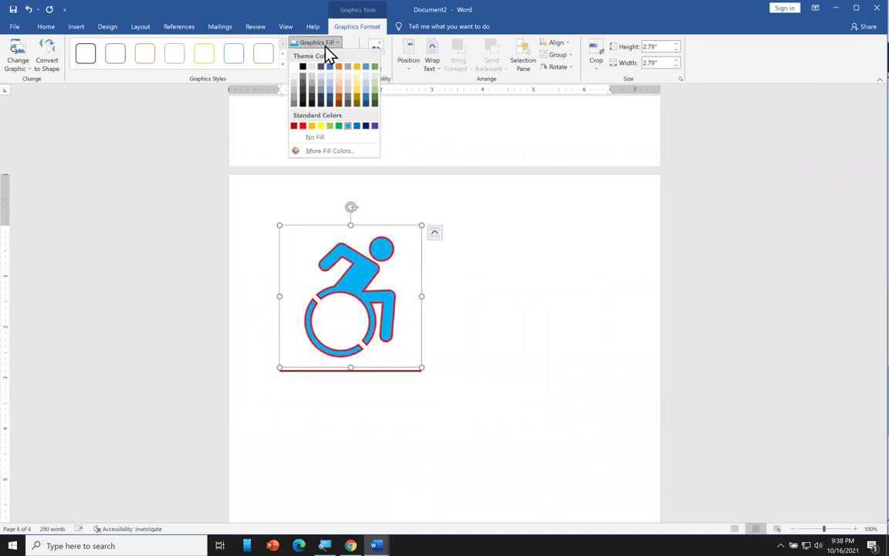
key("Escape")
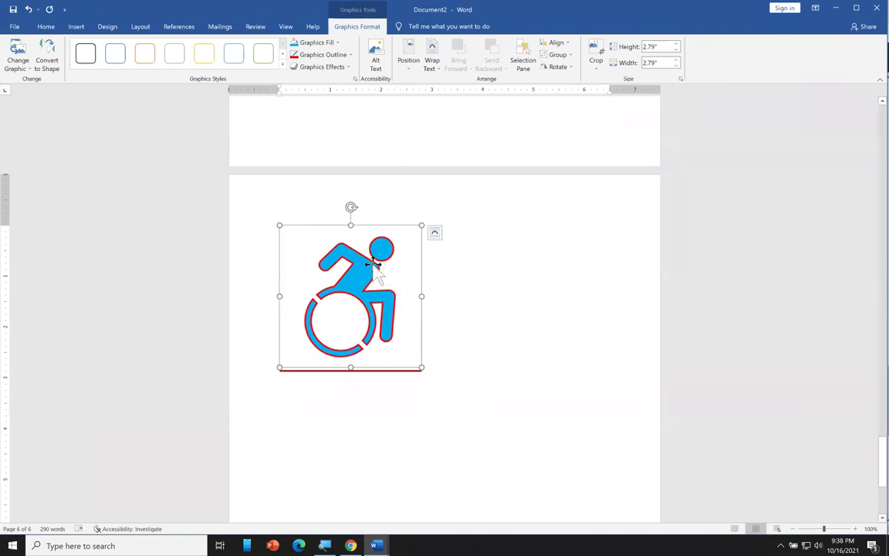
key("Delete")
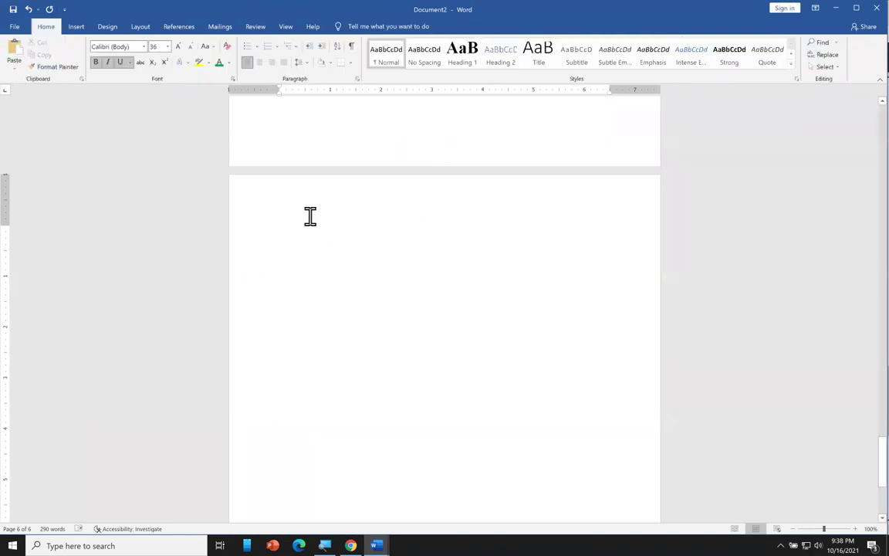
- Search the stock 3D models for 'dog' and insert the standing Shiba Inu model
left_click(77, 27)
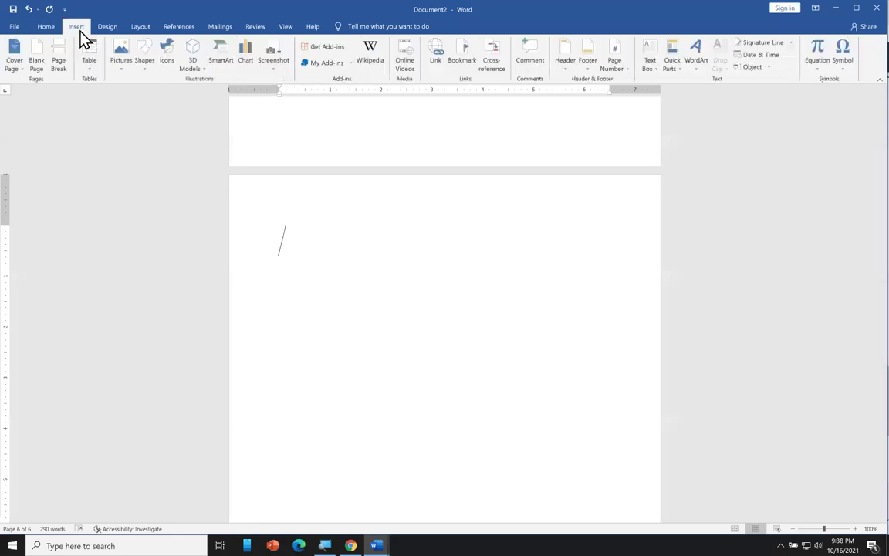
left_click(204, 70)
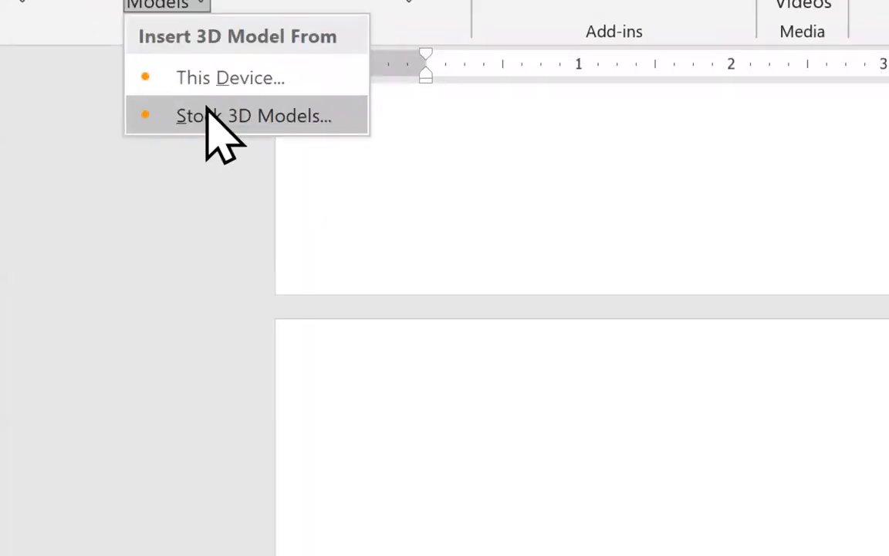
left_click(207, 109)
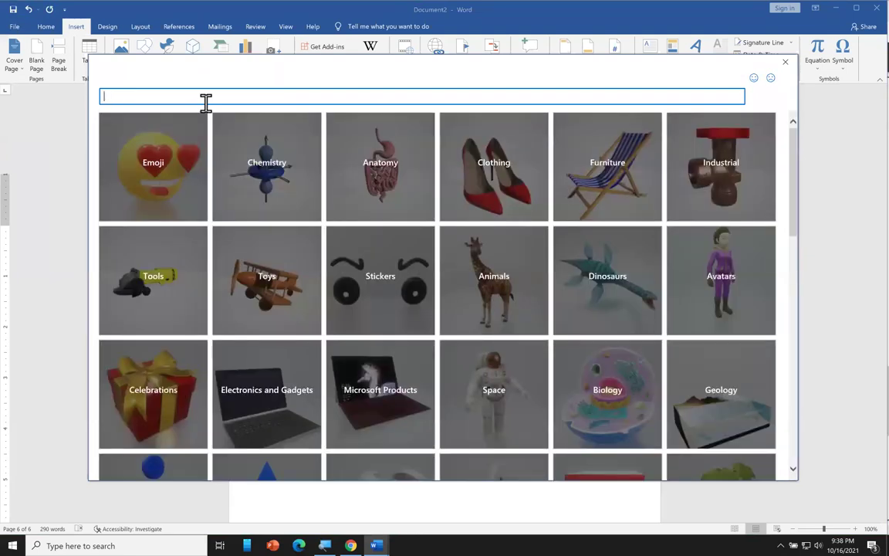
type("dog")
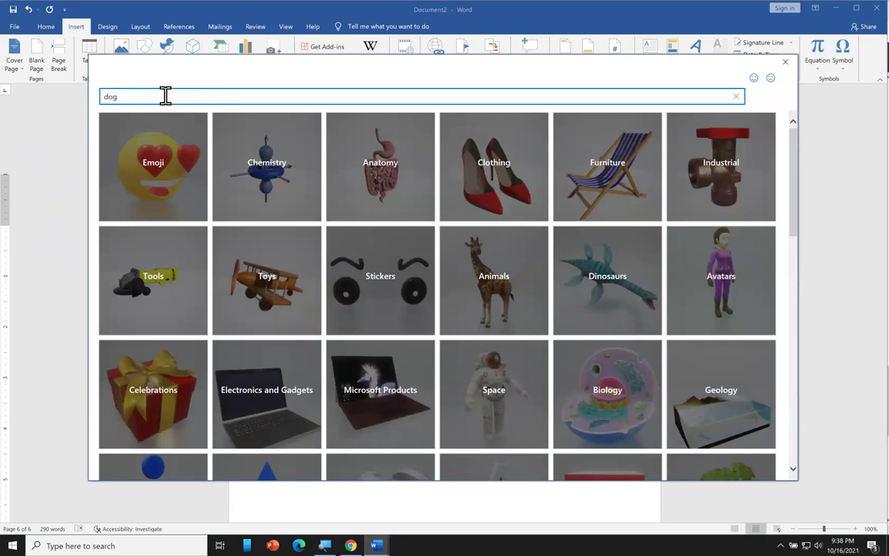
key("Return")
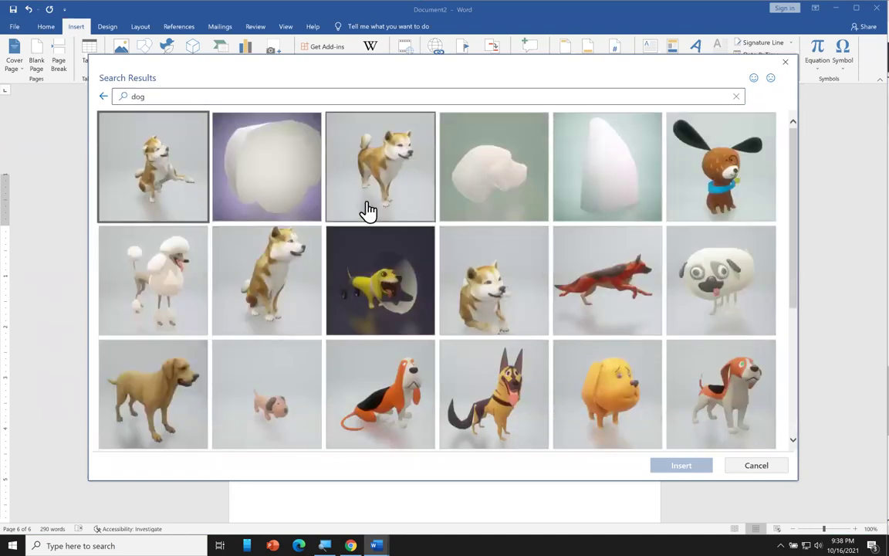
left_click(394, 181)
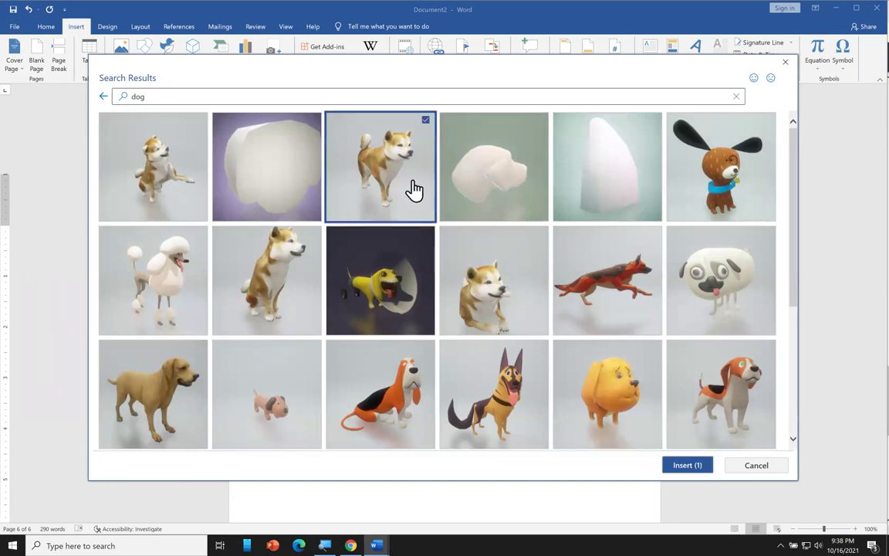
left_click(686, 466)
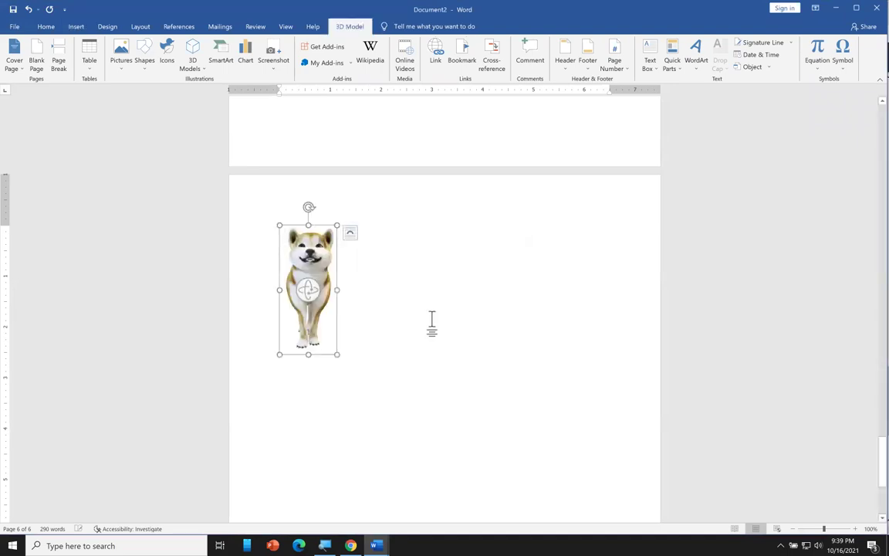
- Resize the dog model and rotate it into a side view facing right
left_click_drag(337, 355, 404, 421)
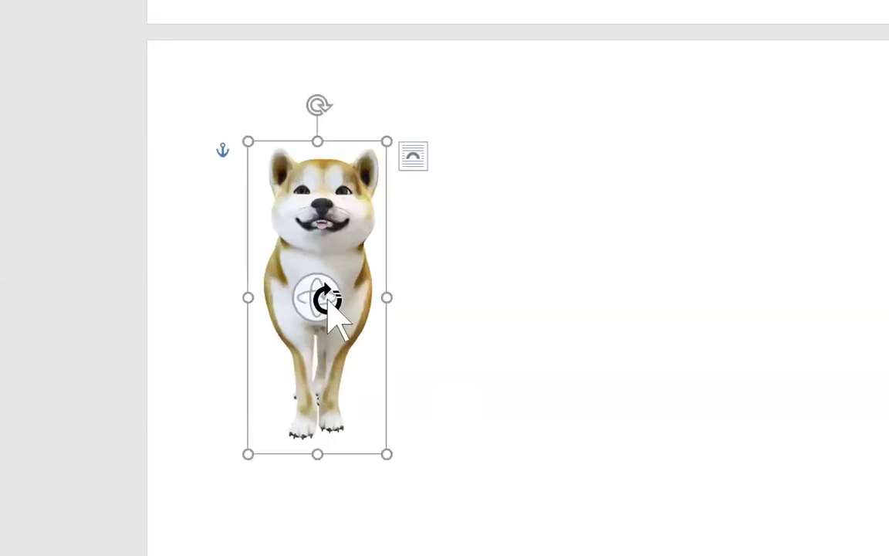
left_click_drag(321, 301, 2, 193)
left_click_drag(29, 271, 744, 377)
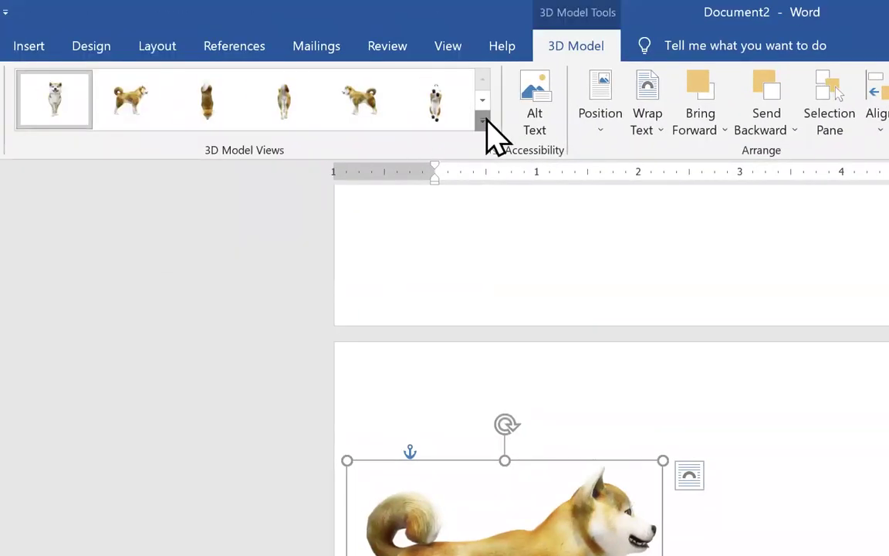
- Apply a standing side-view preset from 3D Model Views and rotate the dog further
left_click(307, 64)
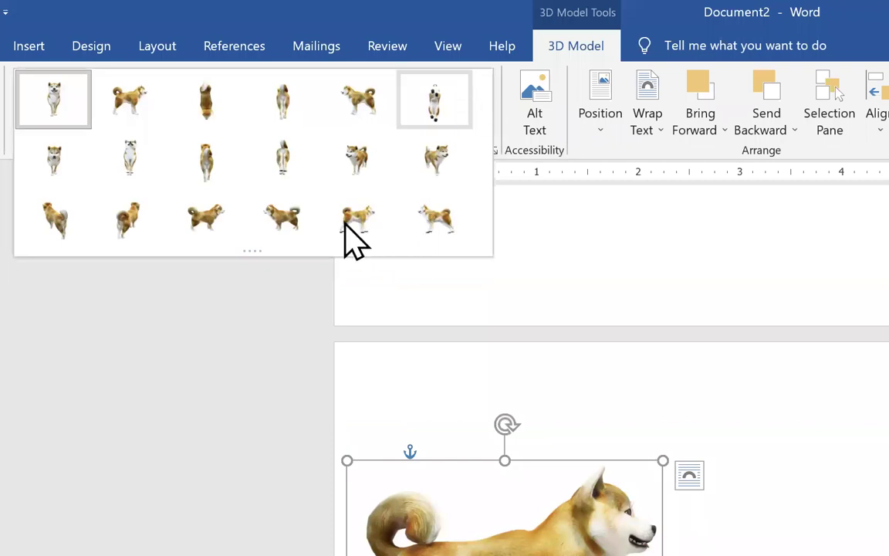
left_click(208, 219)
scroll(611, 407, "down", 5)
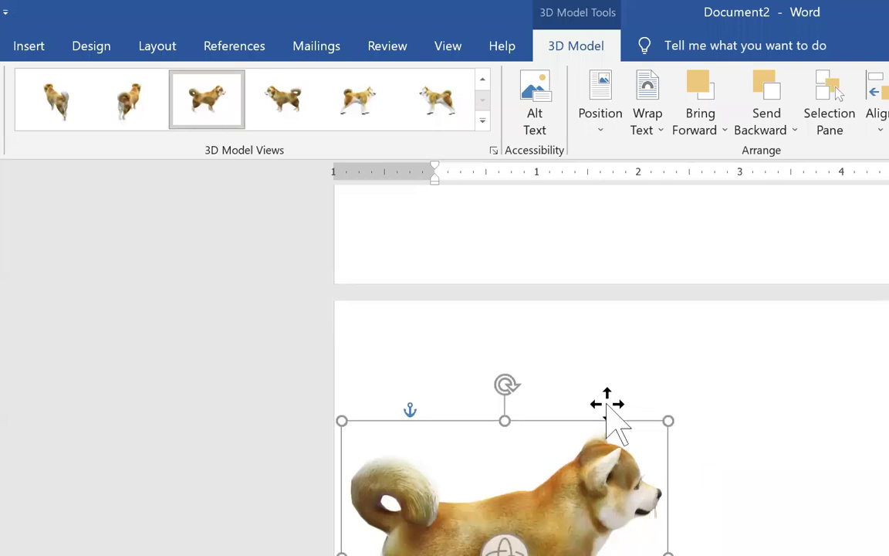
scroll(606, 401, "down", 3)
scroll(606, 401, "up", 3)
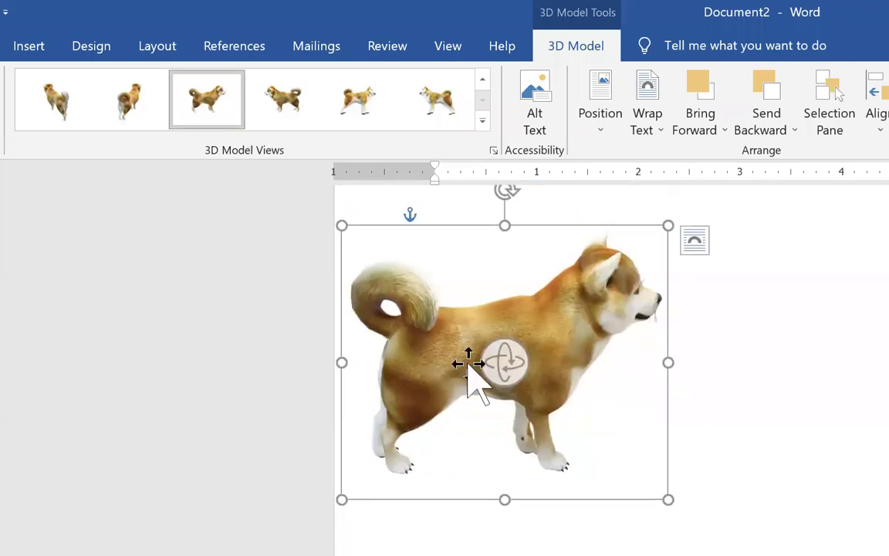
left_click_drag(498, 366, 391, 268)
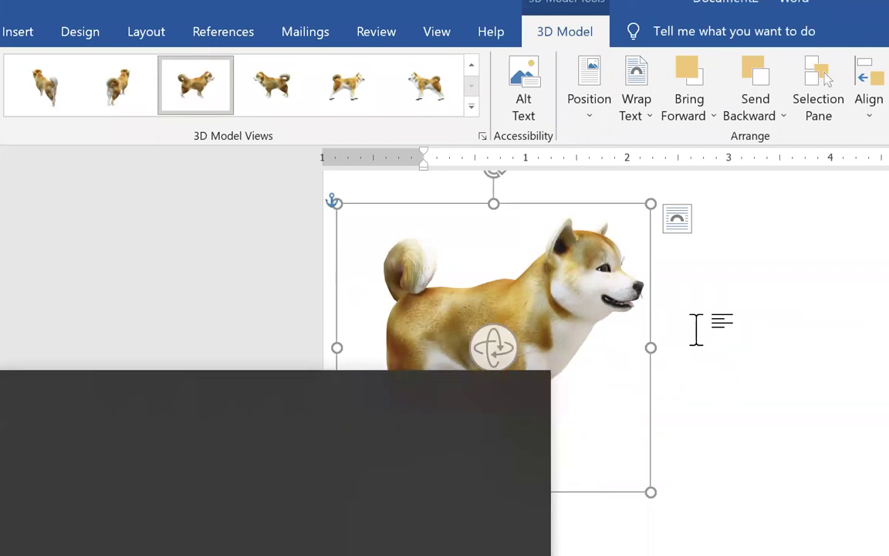
- Select the dog model and delete it from the page
left_click(696, 329)
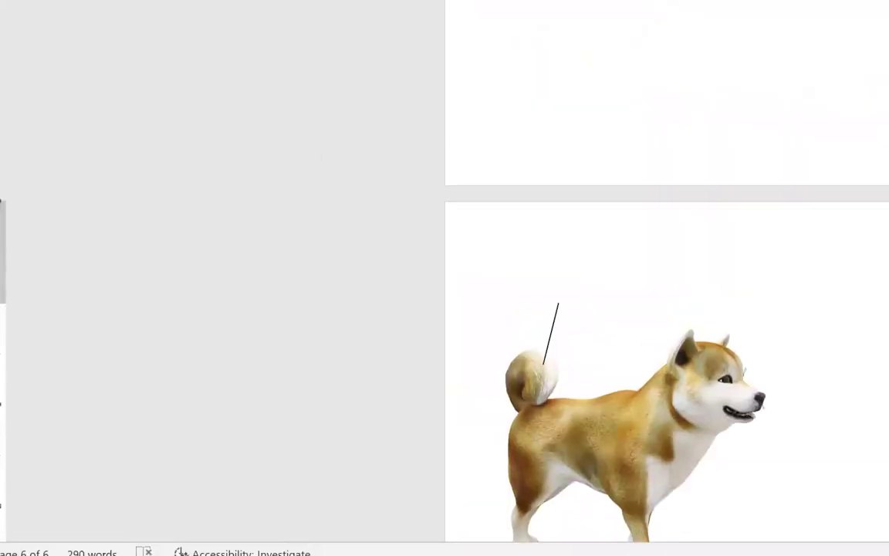
scroll(423, 275, "down", 3)
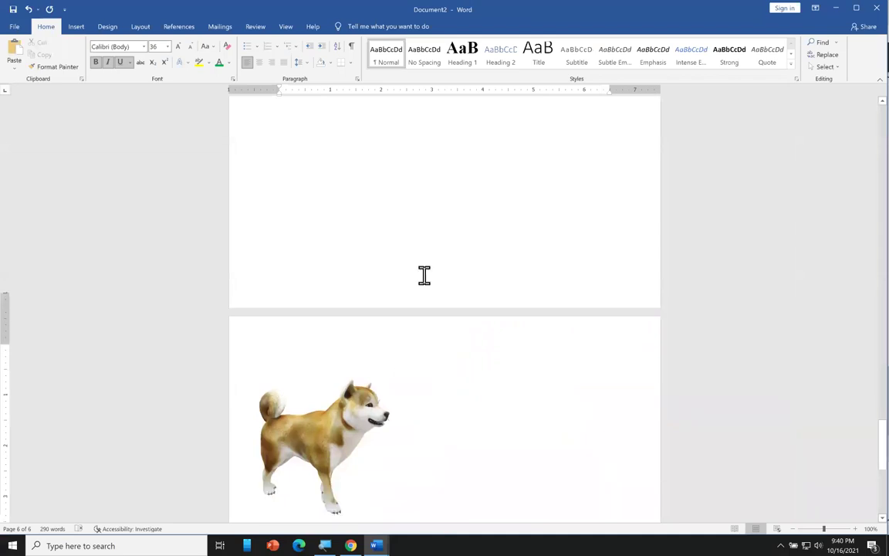
left_click(303, 369)
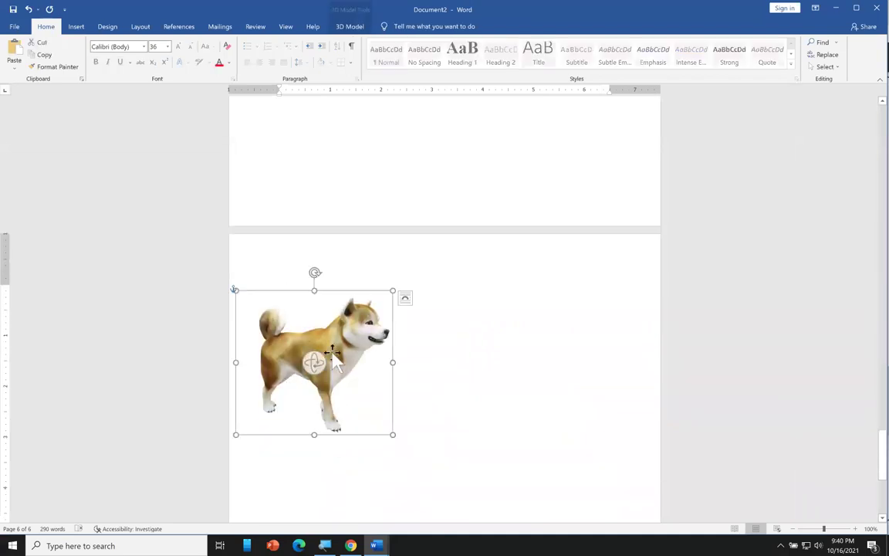
key("Delete")
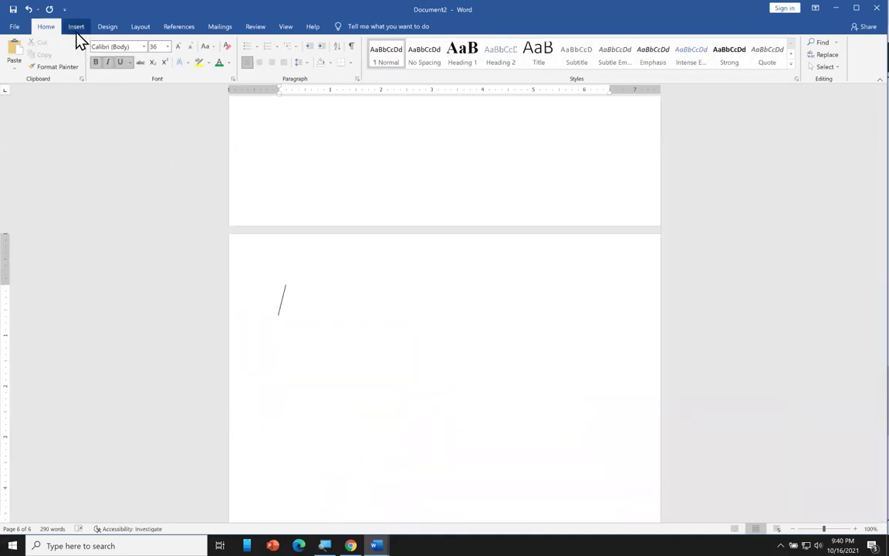
- Preview several SmartArt layouts, then filter the chooser to the List category
left_click(75, 28)
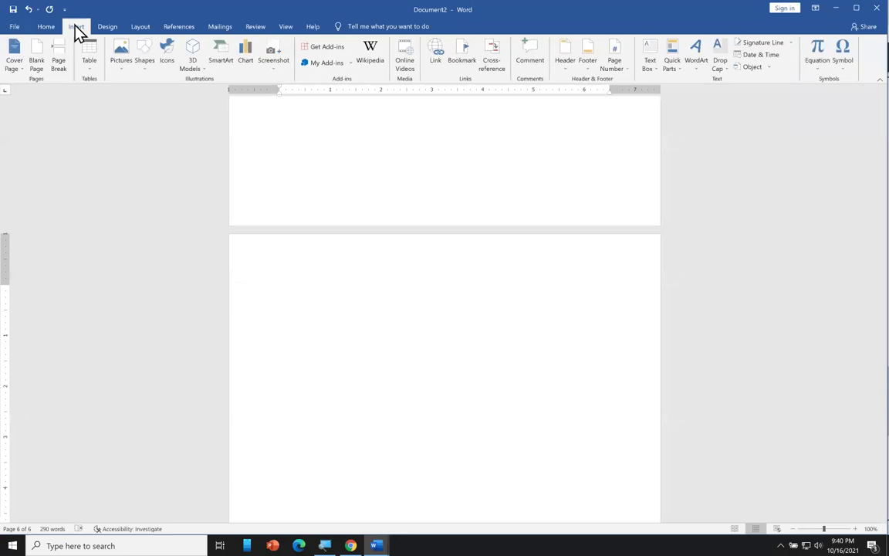
left_click(220, 62)
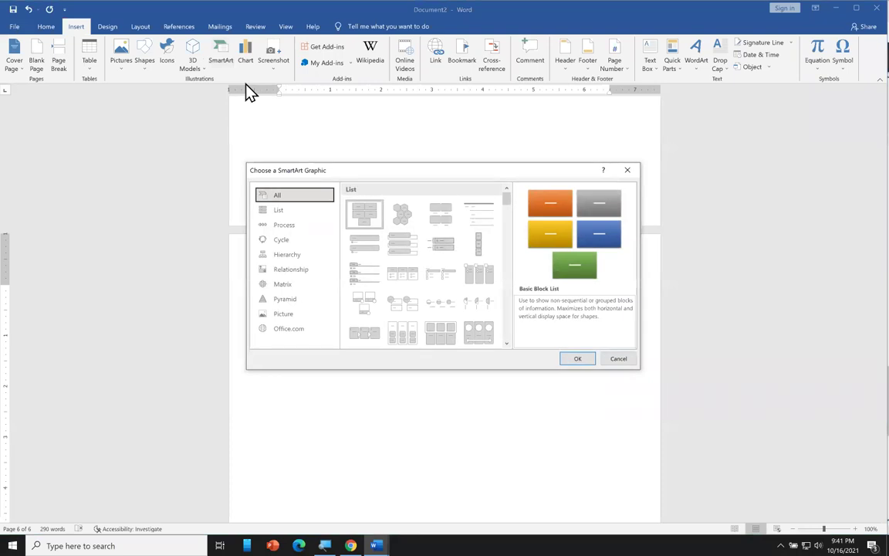
left_click(361, 247)
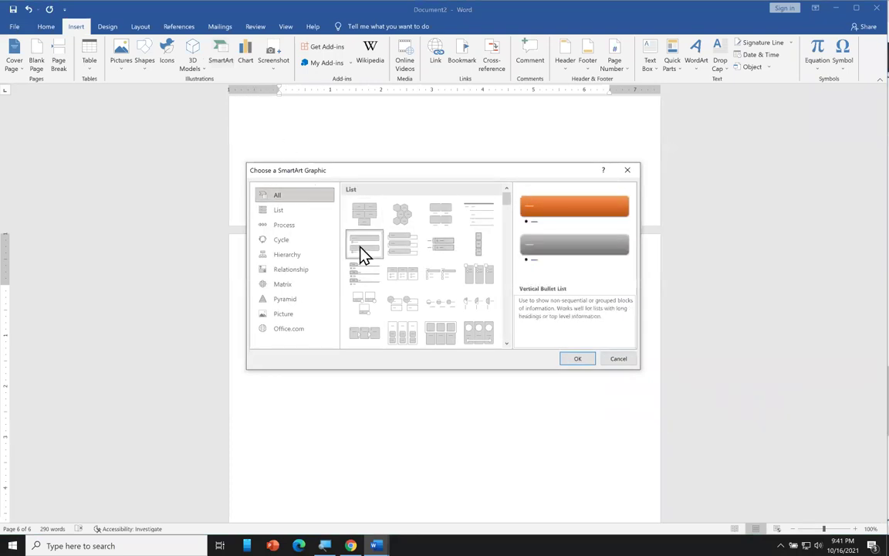
left_click(399, 247)
left_click(399, 304)
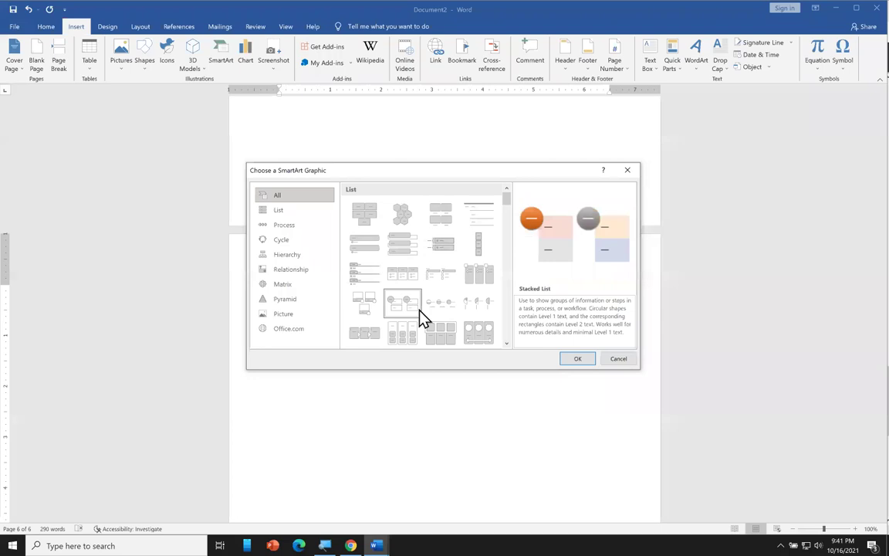
left_click(438, 334)
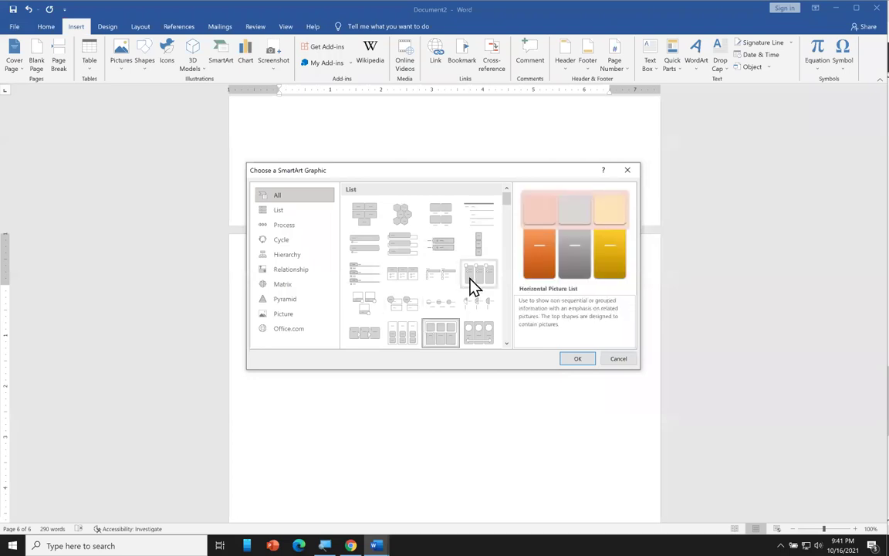
left_click(281, 211)
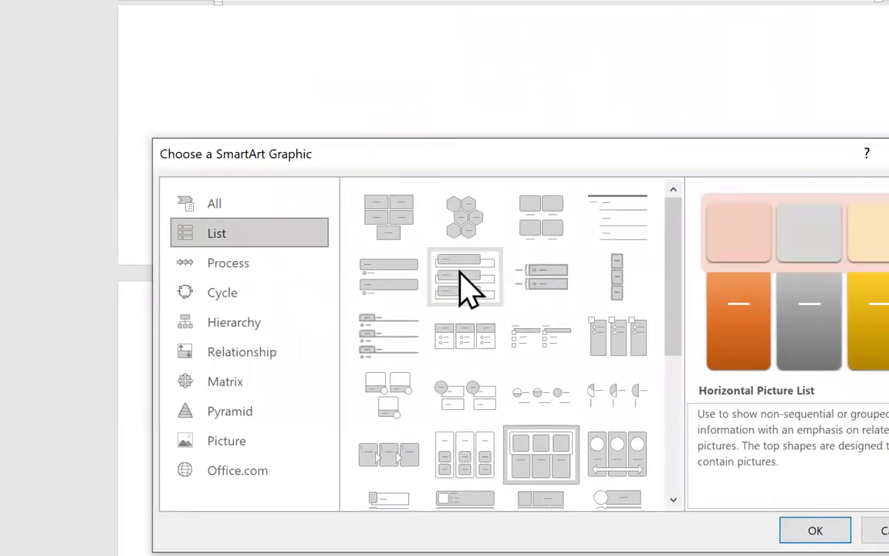
- Compare several List layouts and insert the Basic Block List graphic
left_click(460, 271)
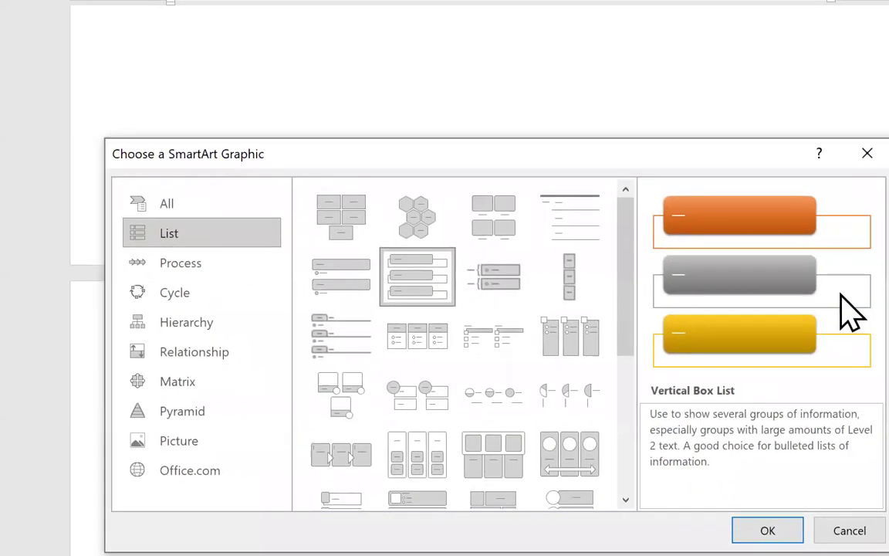
left_click(550, 336)
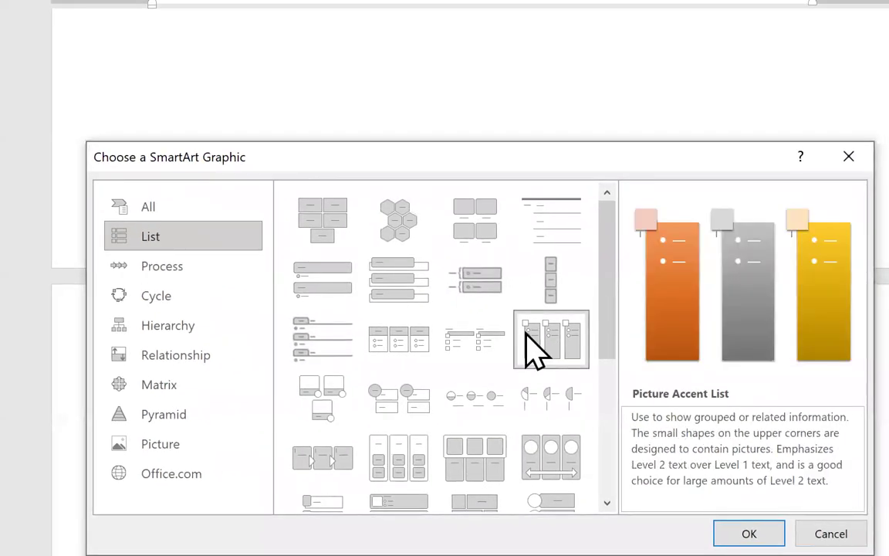
left_click(552, 262)
left_click(480, 278)
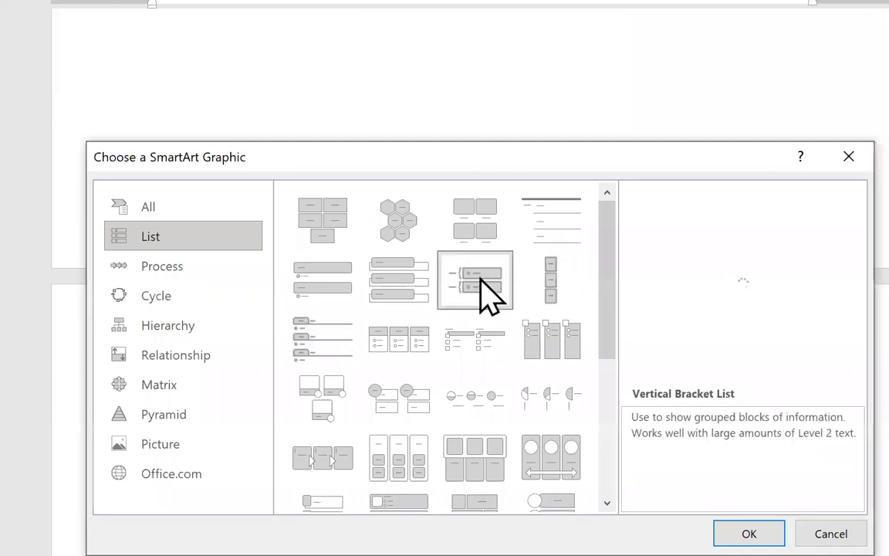
left_click(358, 361)
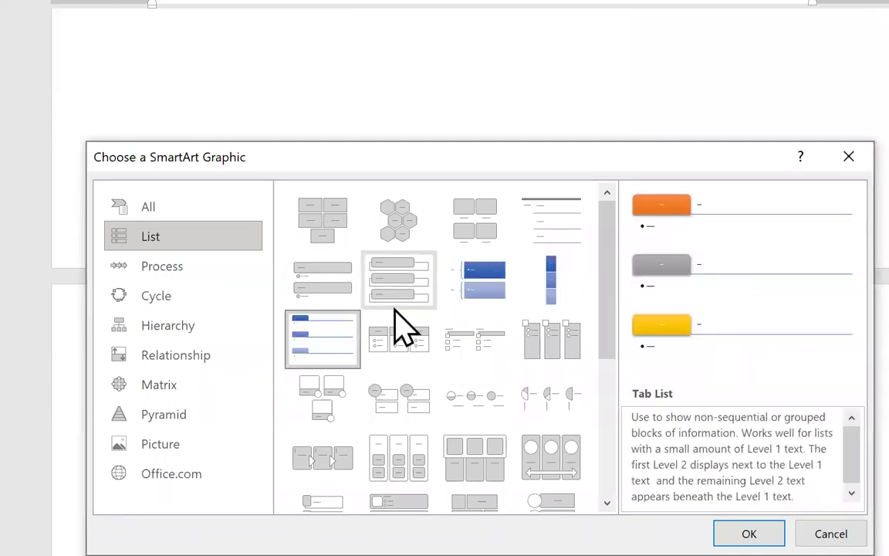
left_click(323, 218)
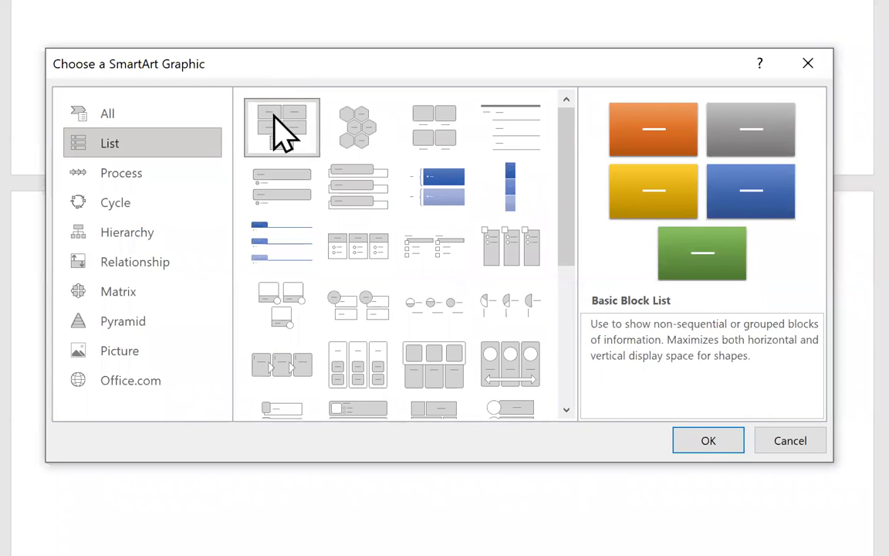
left_click(705, 445)
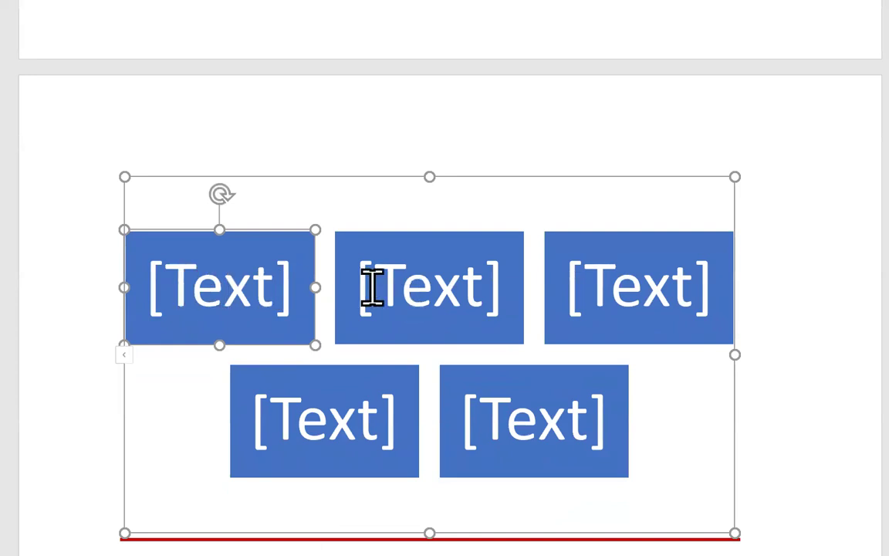
- Type cd, cdc and cdcd into the first three blocks of the block list
key("Tab")
left_click(240, 282)
type("cd")
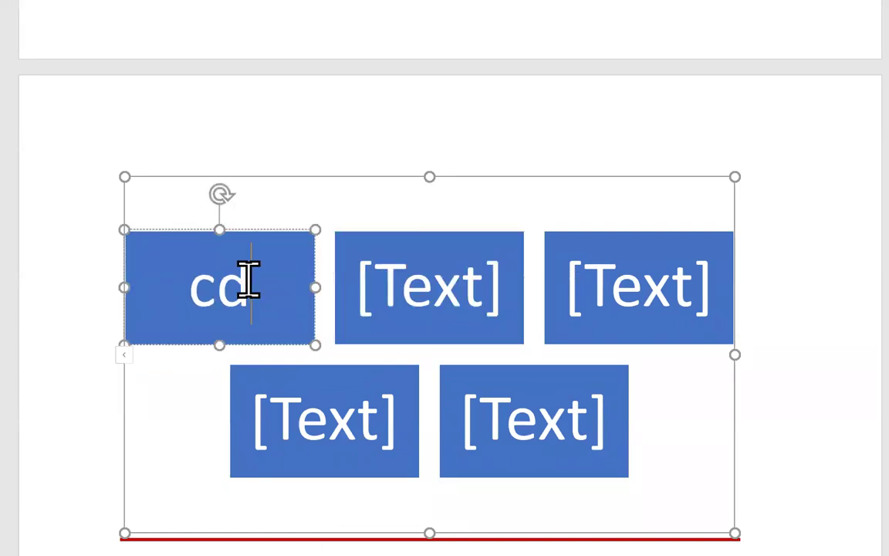
left_click(459, 299)
type("cdc")
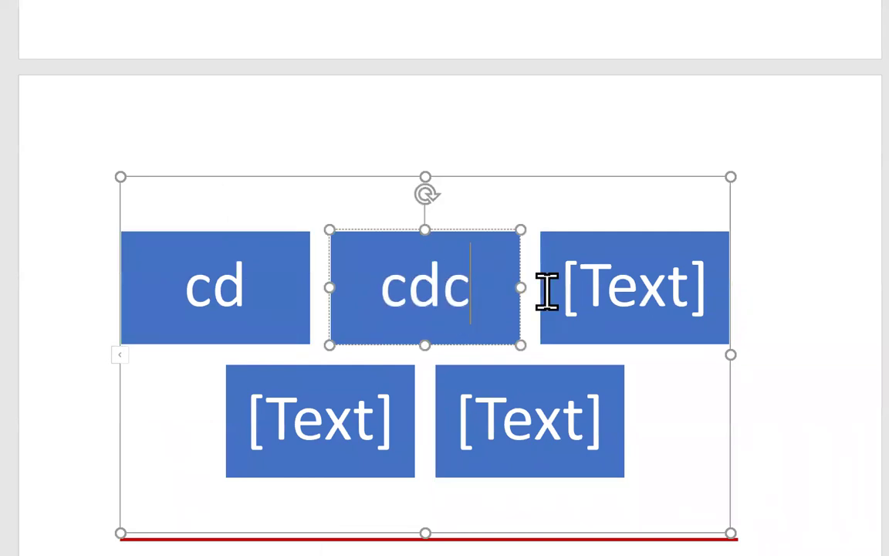
left_click(593, 289)
type("cdcd")
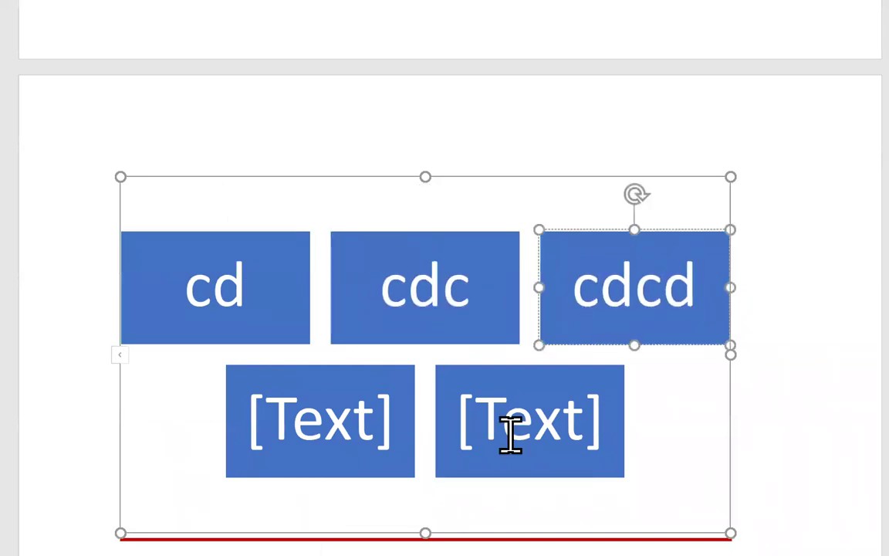
left_click(512, 432)
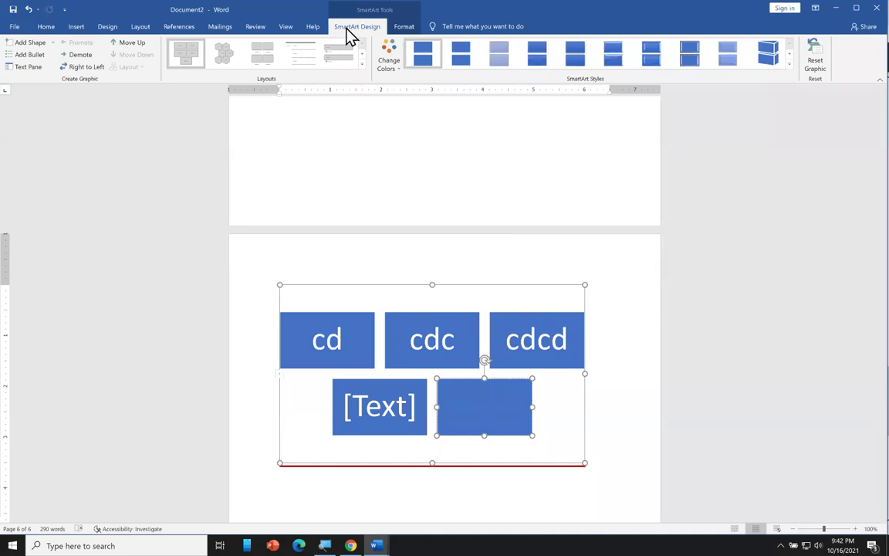
- Try an orange colourful scheme, then apply the blue-to-green Colorful scheme to the diagram
left_click(395, 68)
left_click(435, 142)
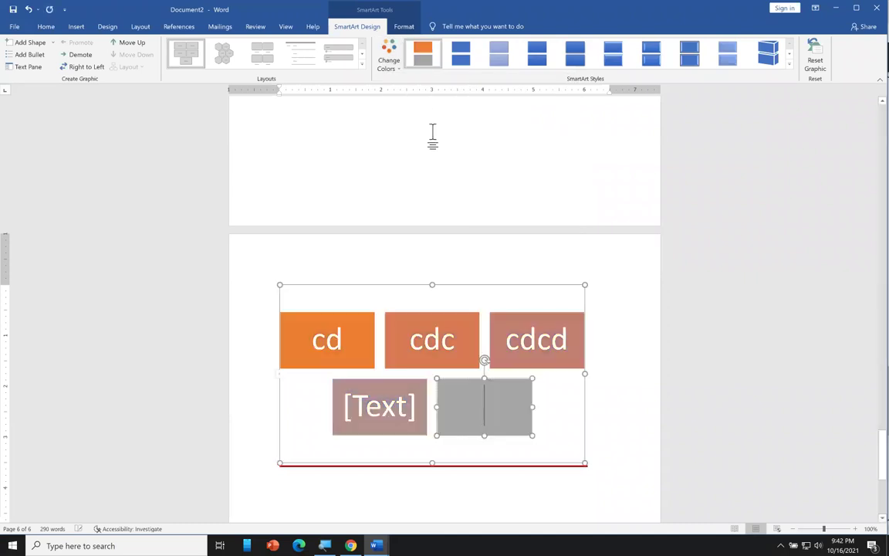
left_click(389, 65)
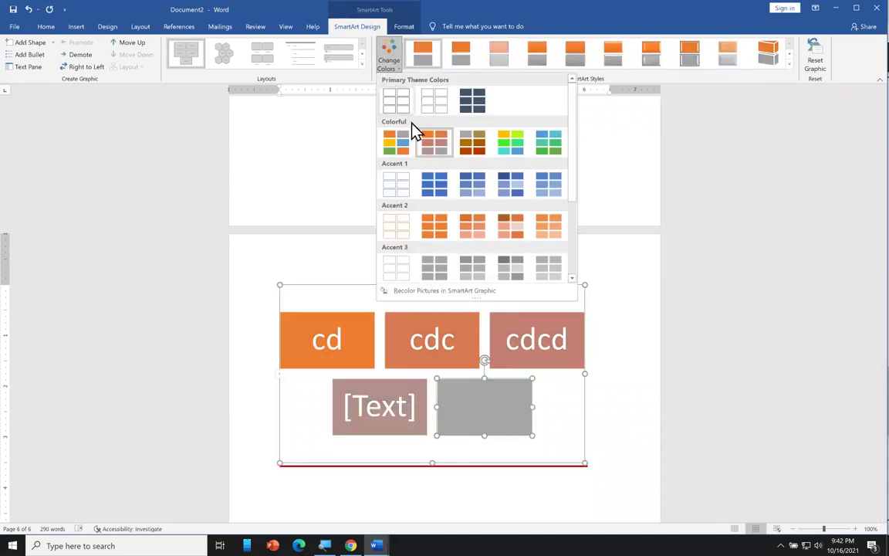
left_click(544, 154)
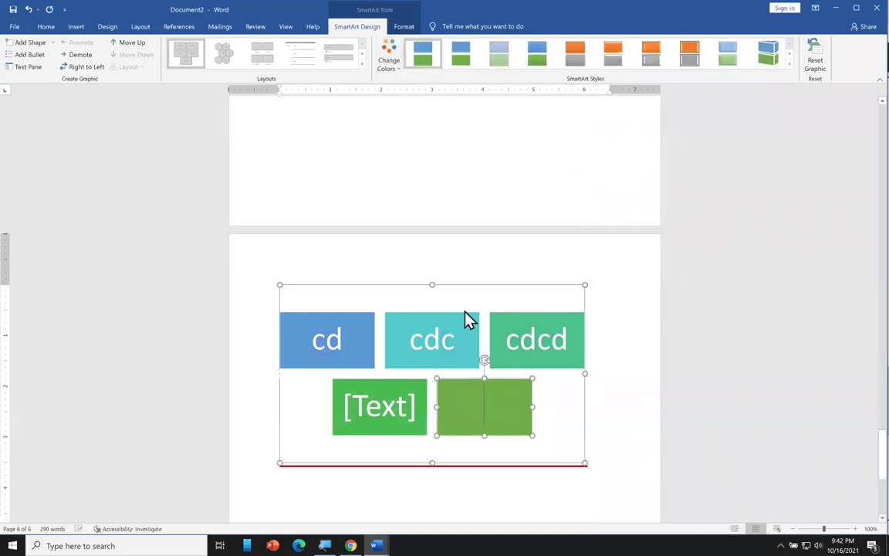
left_click(605, 324)
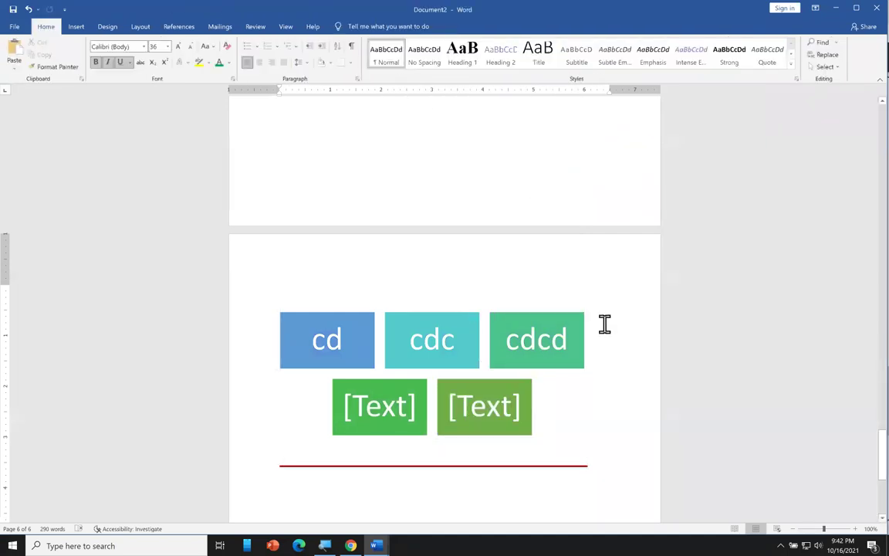
- Label the bottom two blocks cdc and cdcdc
left_click(406, 399)
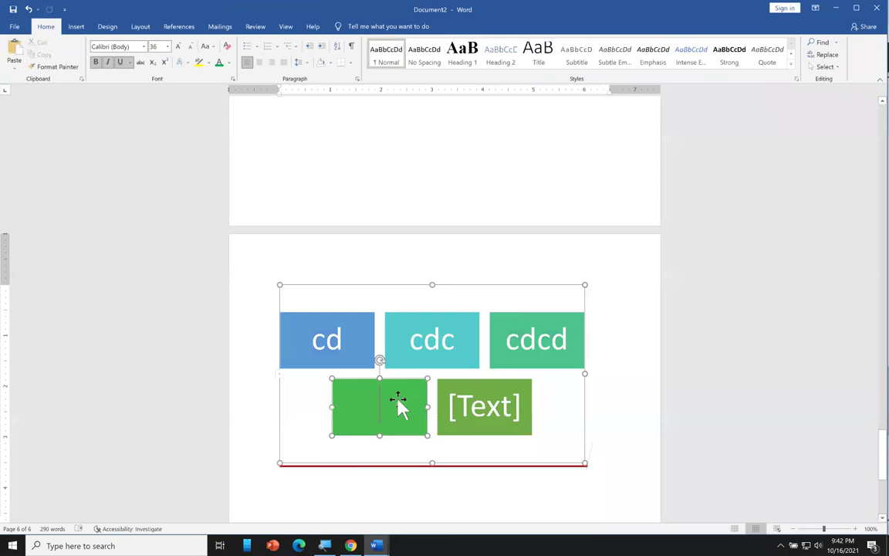
type("cdc")
left_click(473, 407)
type("cdcdc")
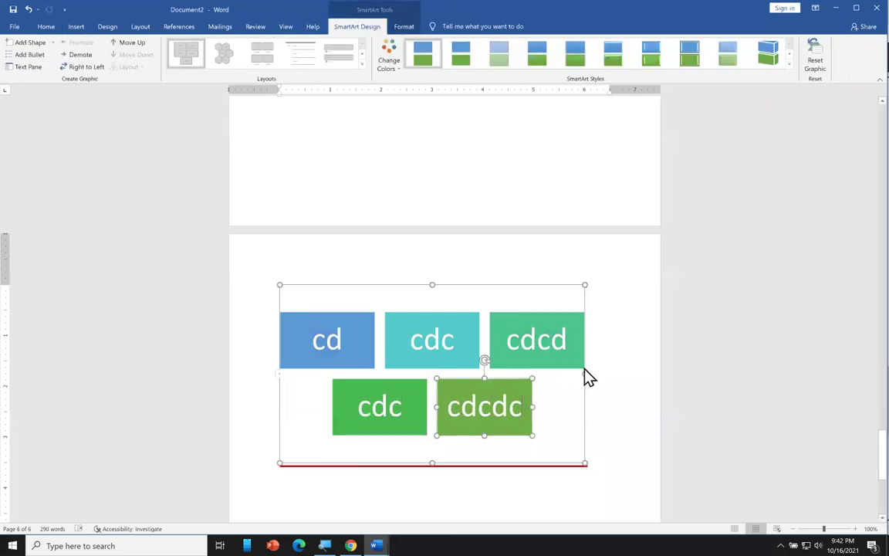
- Select the whole block-list diagram and delete it
left_click(584, 372)
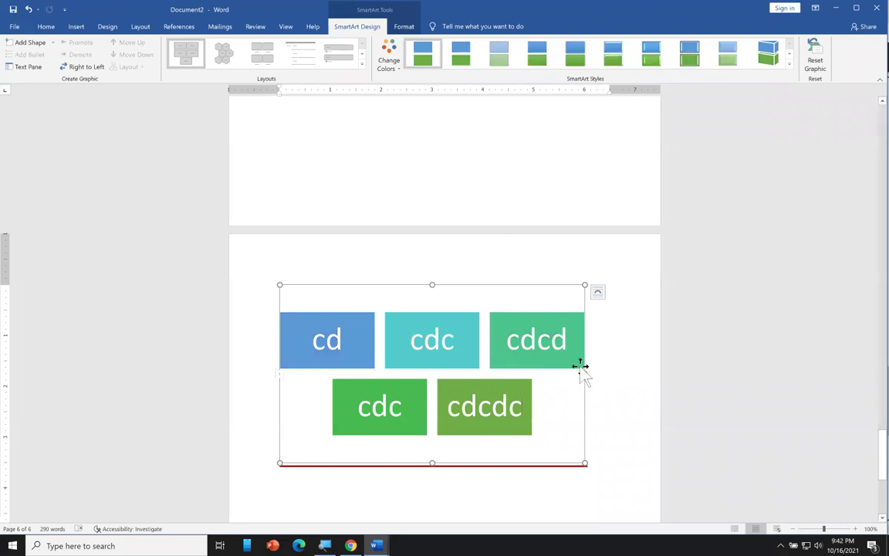
key("Delete")
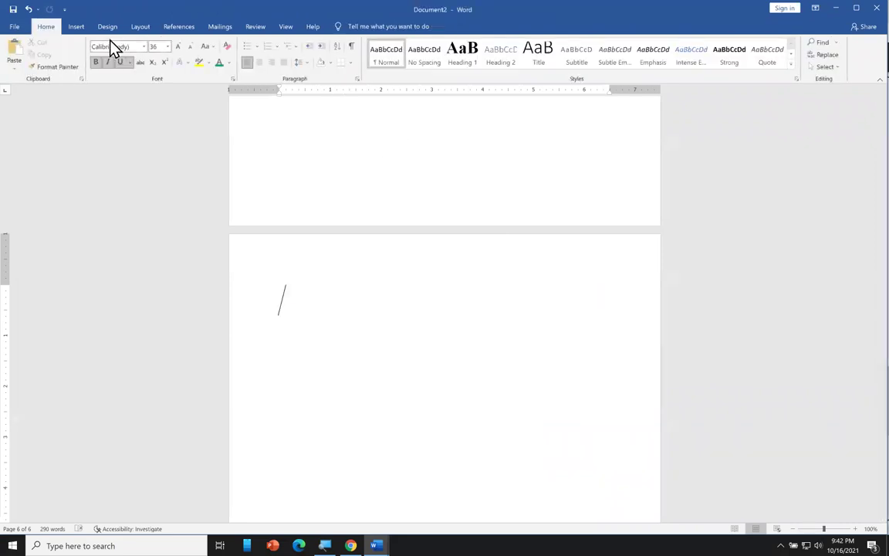
left_click(77, 27)
- Browse SmartArt categories, insert the Continuous Cycle diagram and remove one of its shapes
left_click(222, 68)
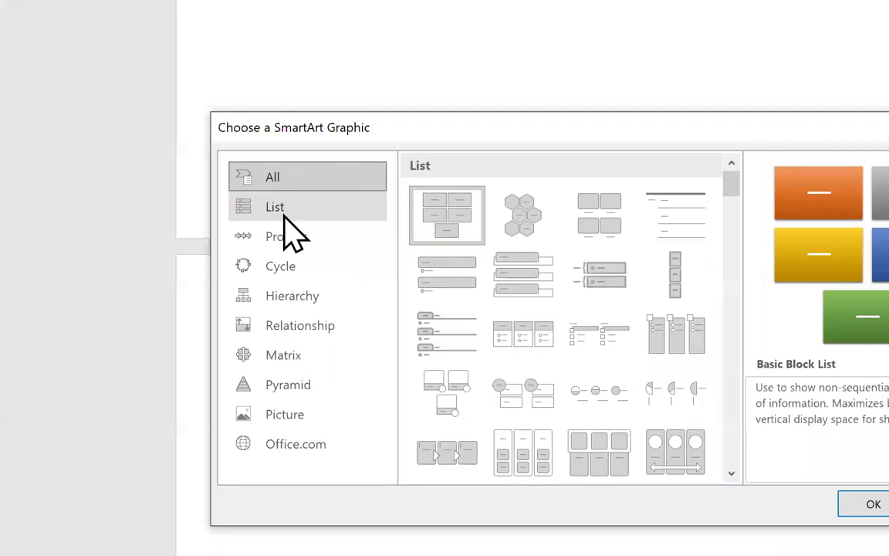
left_click(283, 215)
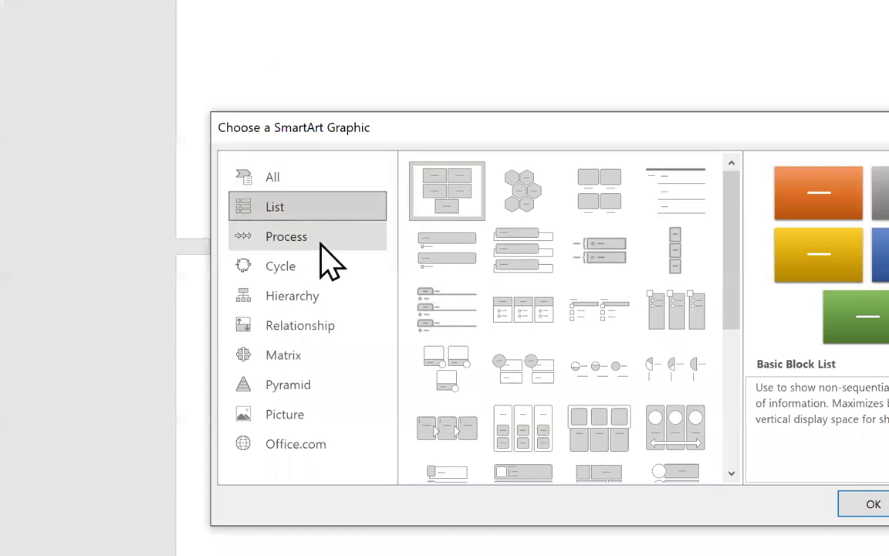
left_click(316, 241)
left_click(305, 270)
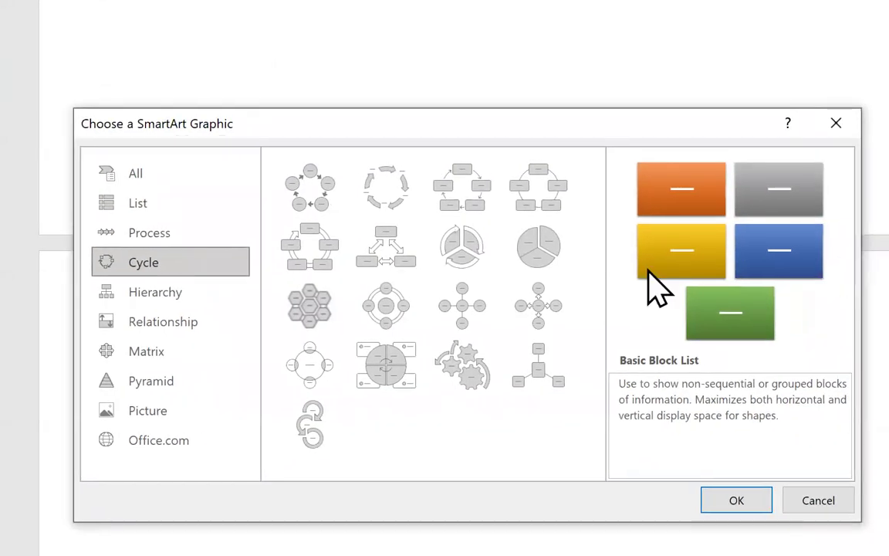
left_click(448, 261)
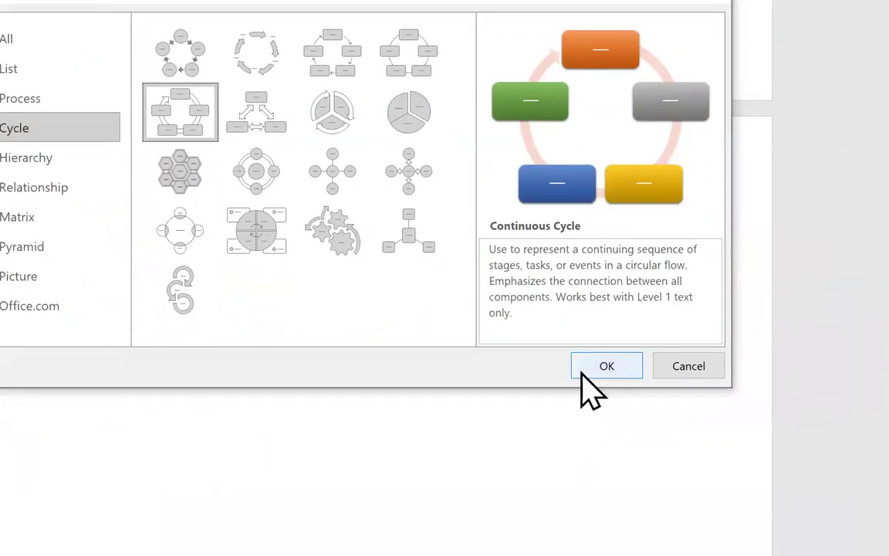
left_click(596, 366)
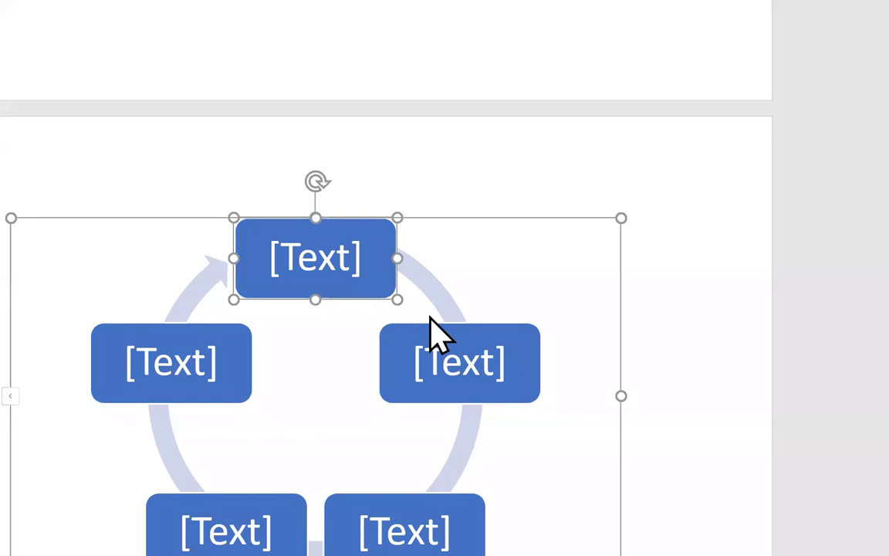
key("Delete")
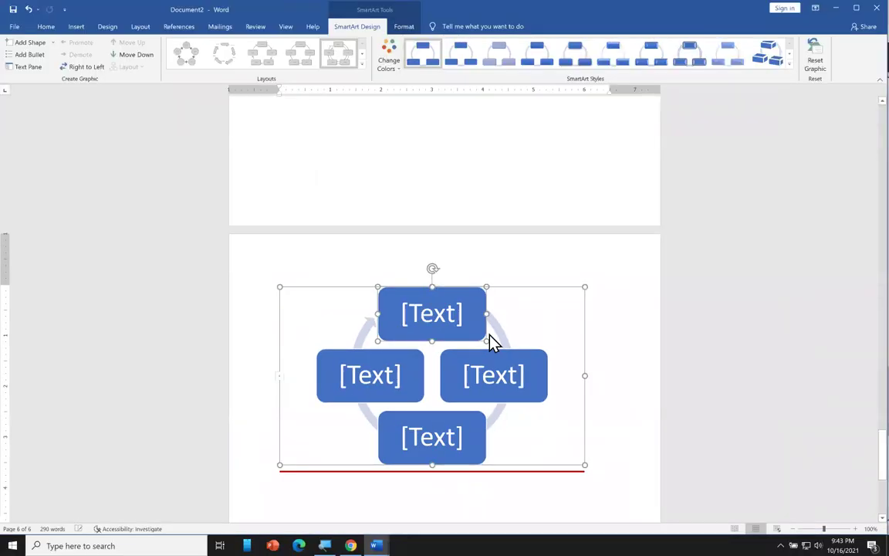
- Apply the orange Accent 2 scheme and label the four shapes cdece, cdcc, cdcd and cdcc
left_click(390, 62)
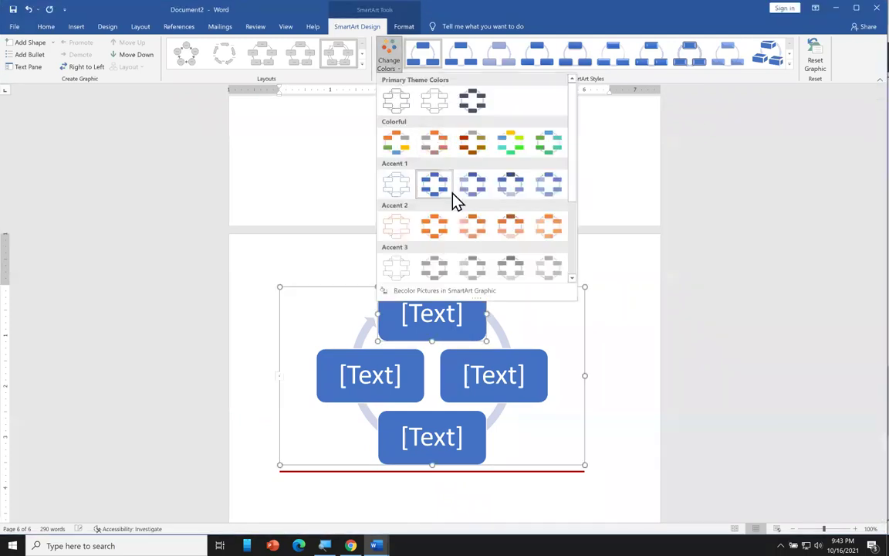
left_click(470, 223)
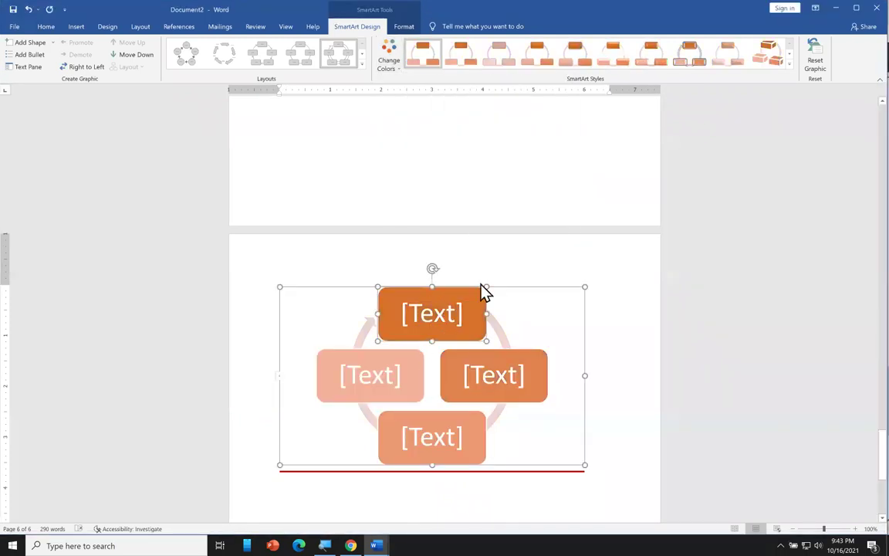
left_click(449, 303)
type("cdece")
left_click(494, 381)
type("cdcc")
left_click(440, 437)
type("cdcd")
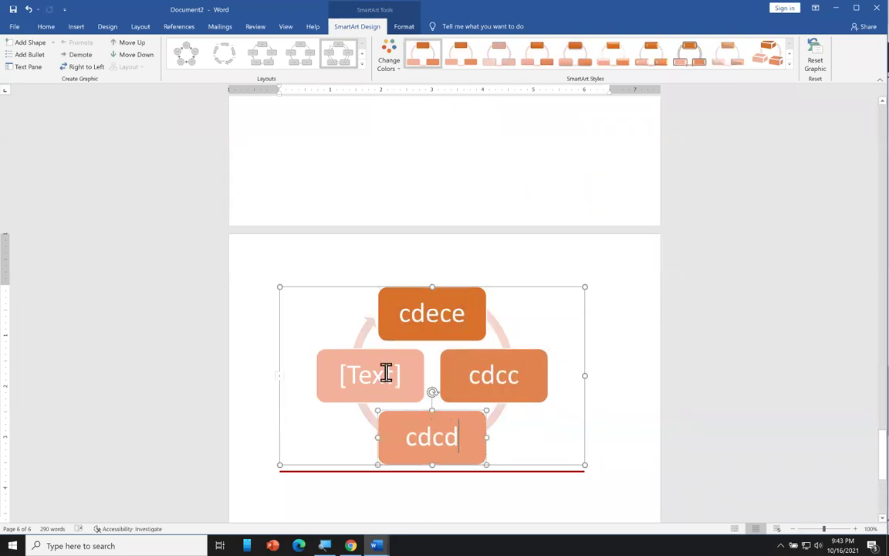
left_click(386, 373)
type("cdcc")
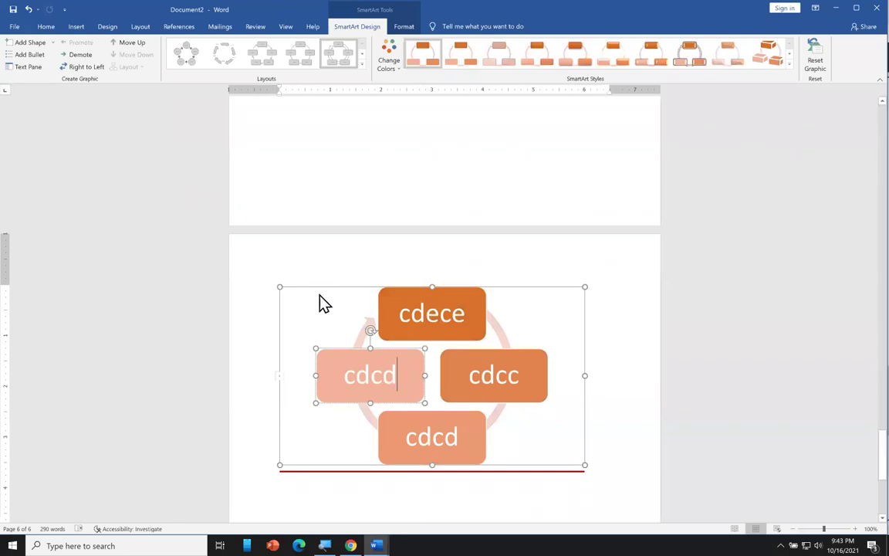
- Select the whole cycle diagram and delete it
left_click(324, 294)
key("Delete")
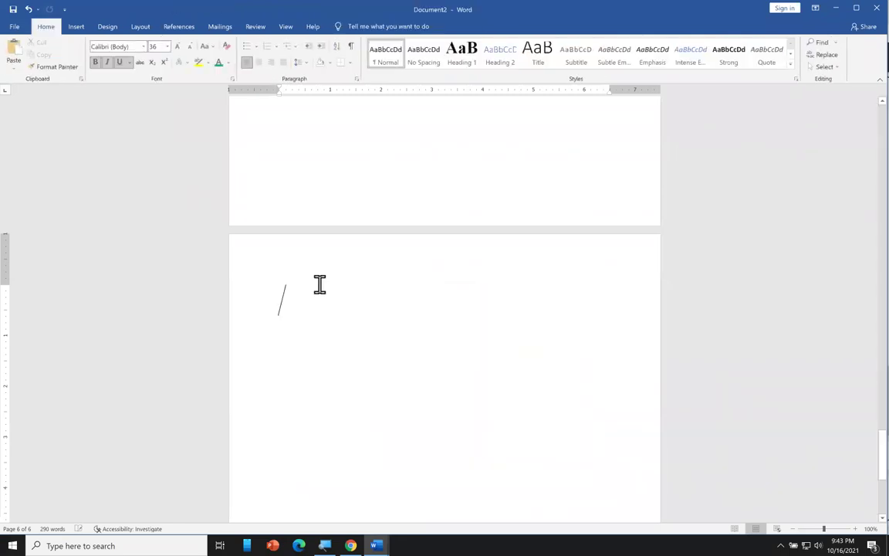
left_click(75, 28)
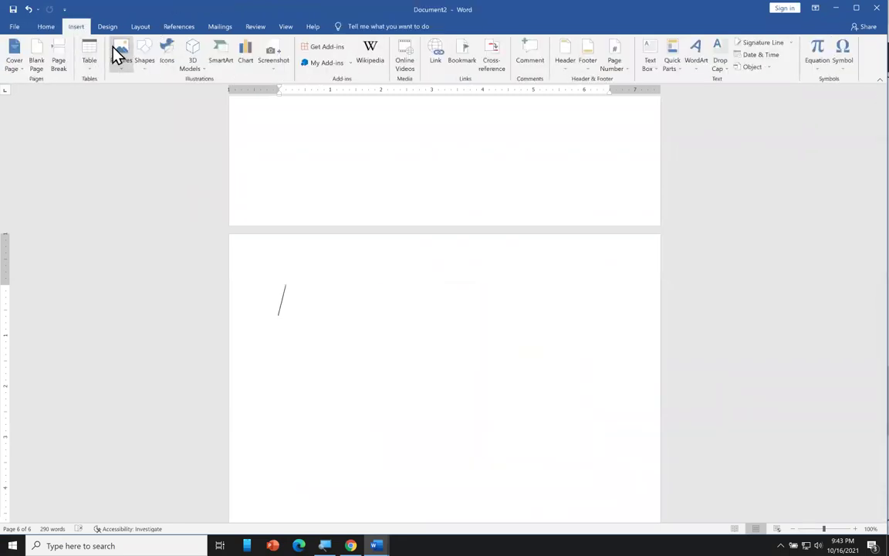
- In the Insert Chart dialog, browse the Line, Pie, Area, Scatter, Map and Stock chart categories
left_click(244, 61)
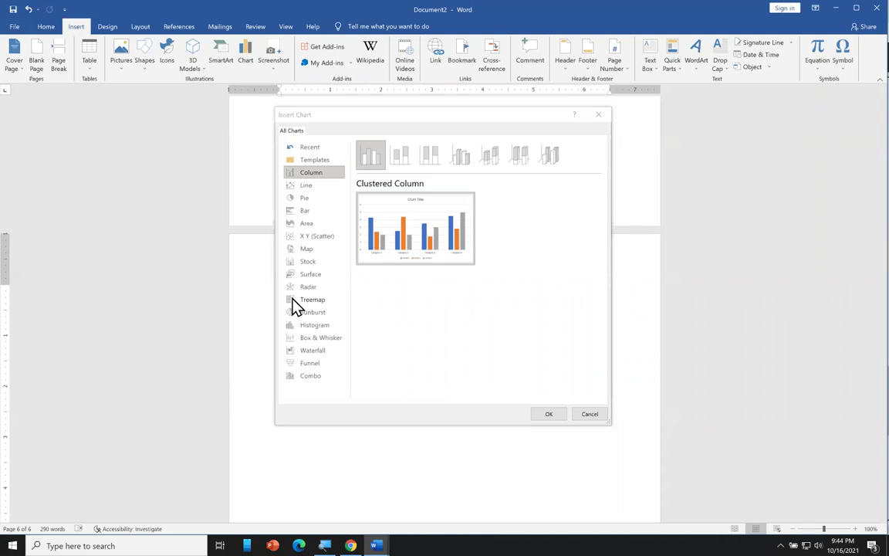
left_click(318, 190)
left_click(315, 201)
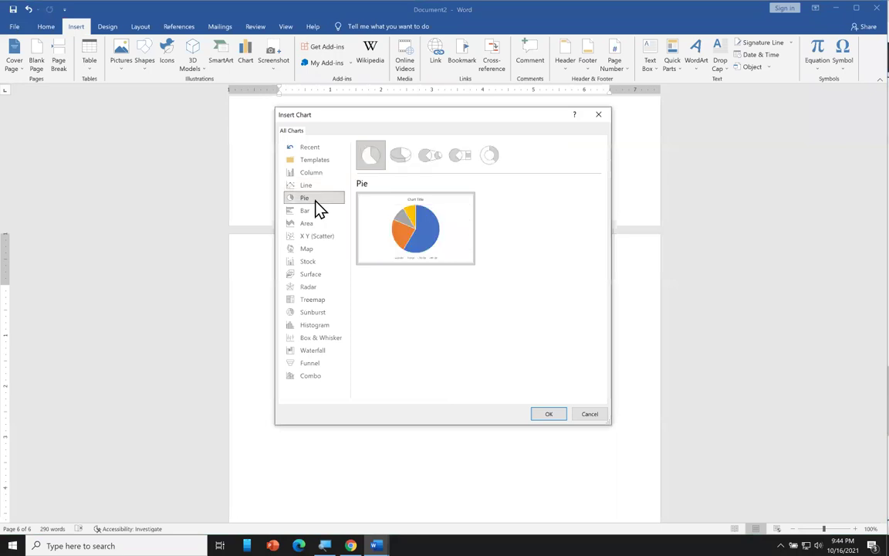
left_click(314, 223)
left_click(315, 236)
left_click(315, 249)
left_click(315, 261)
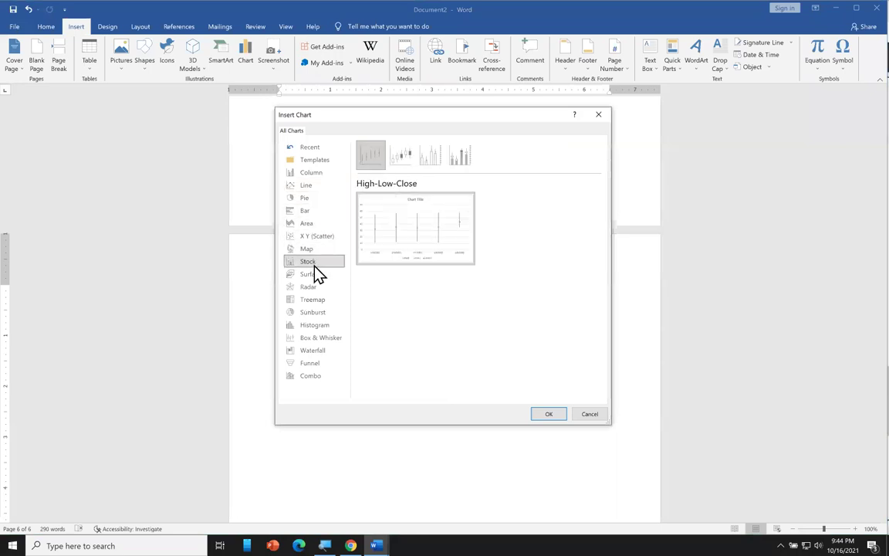
left_click(313, 173)
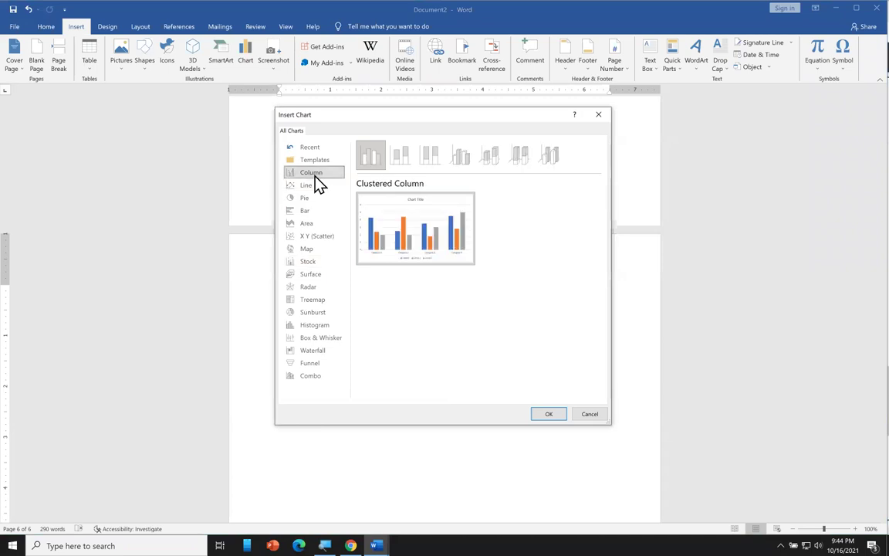
- Compare the column subtypes, then pick the plain Clustered Column chart and insert it
left_click(398, 158)
left_click(430, 162)
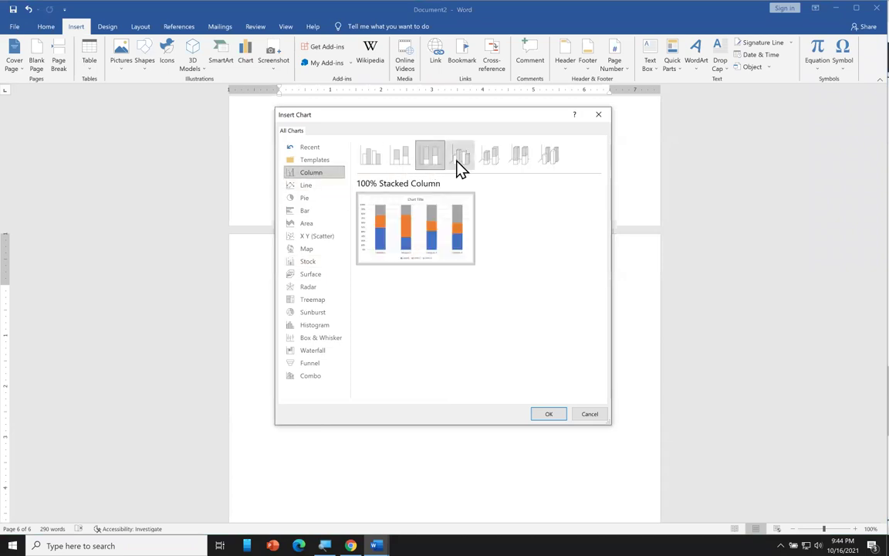
left_click(460, 166)
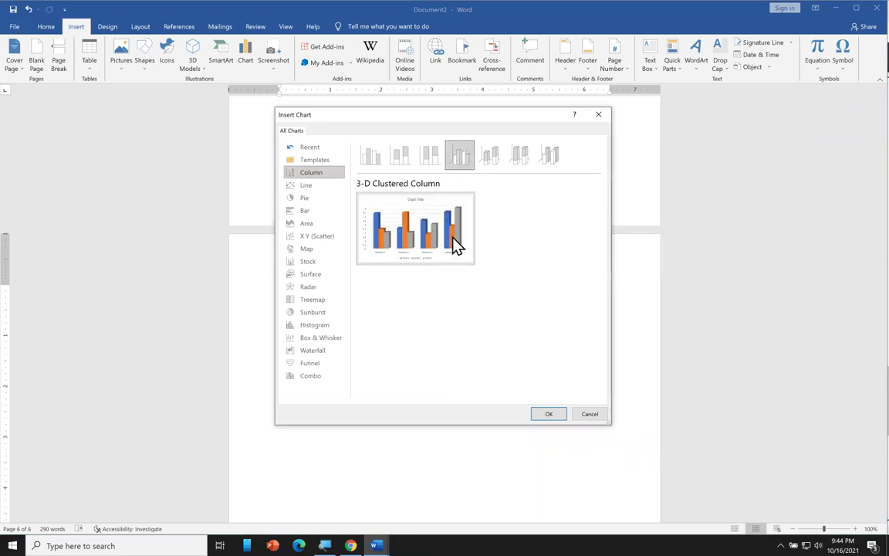
mouse_move(418, 244)
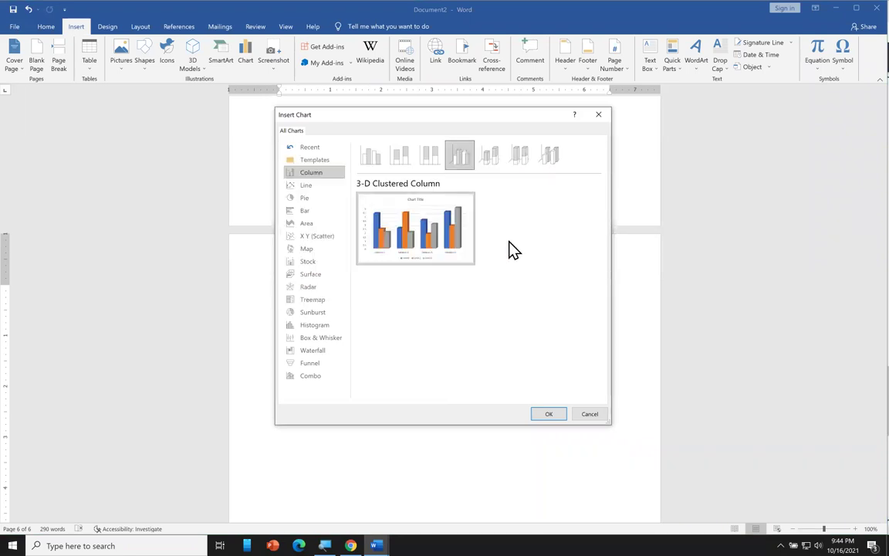
left_click(374, 163)
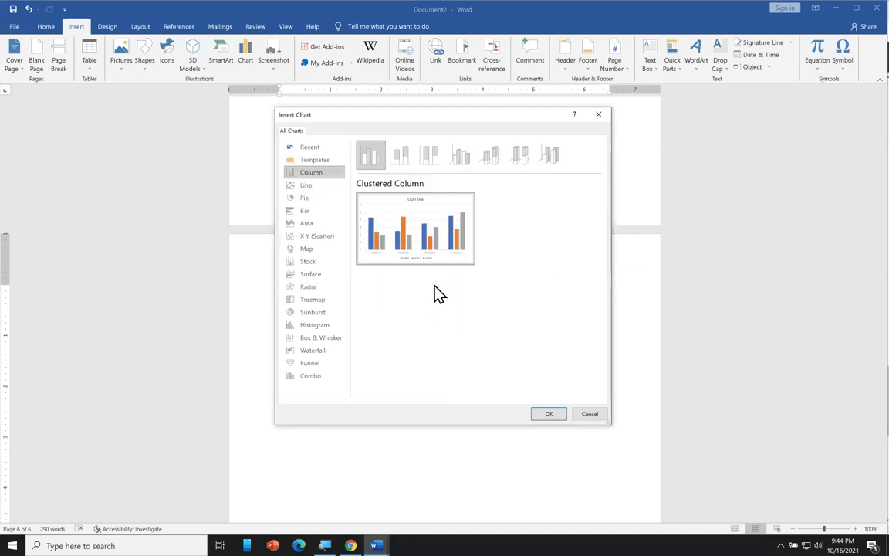
left_click(548, 415)
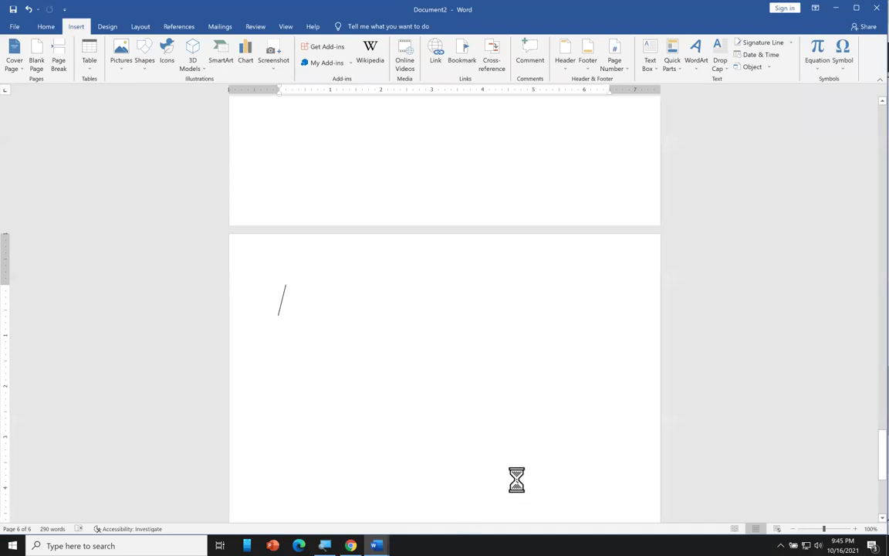
key("ctrl+r")
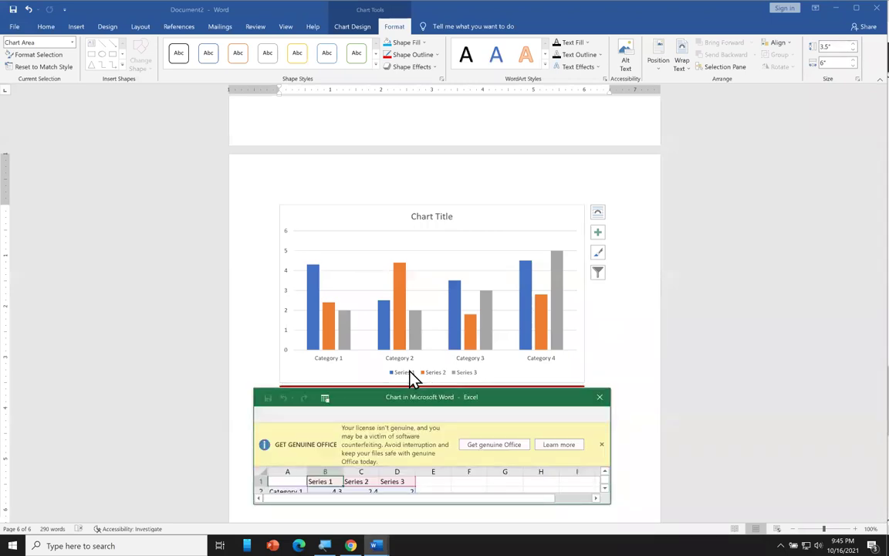
- Dismiss the licence banner, drag the chart data window to the upper right, and start editing Category 1's Series 1 value
left_click(603, 445)
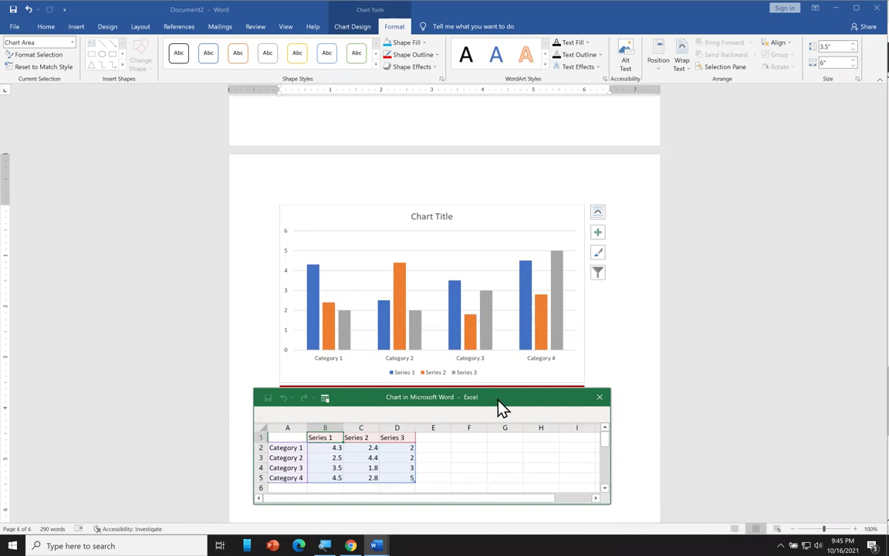
left_click_drag(498, 407, 732, 87)
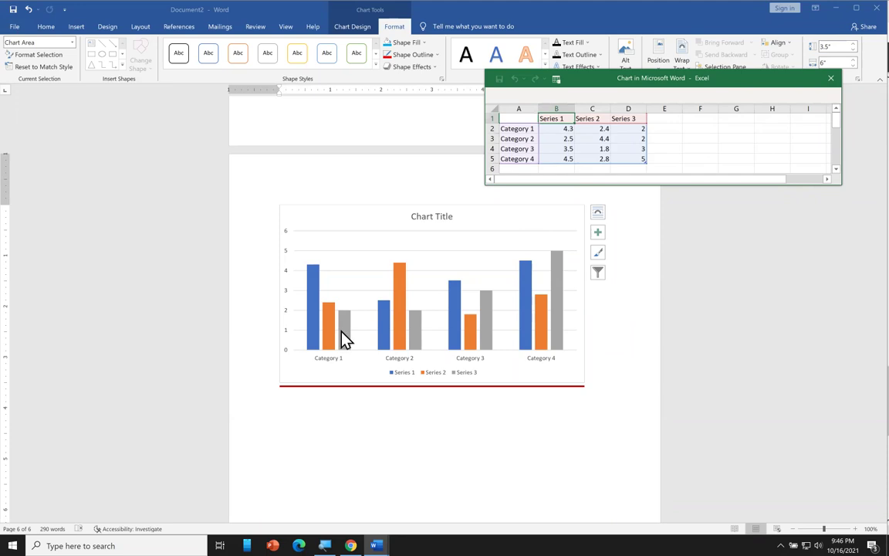
double_click(567, 130)
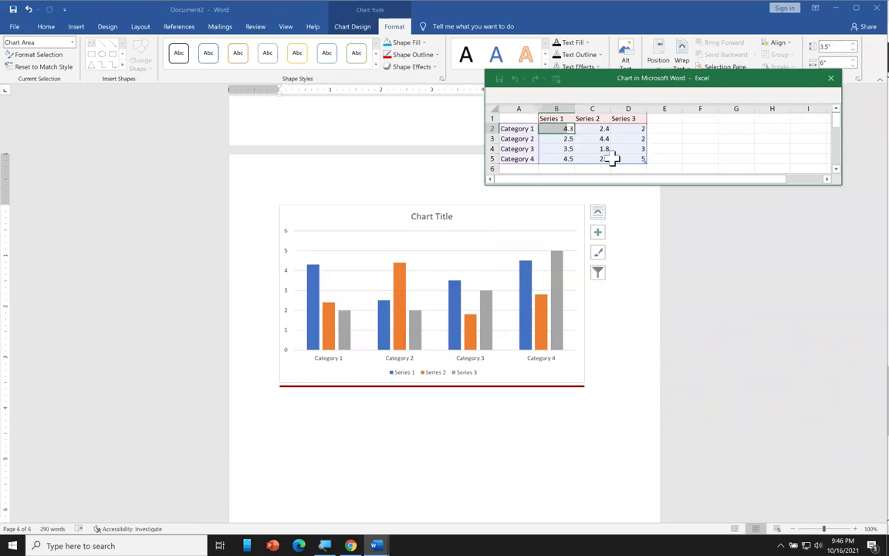
- Change Category 1's Series 1 value in cell B2 from 4.3 to 8.3
type("8")
left_click(572, 132)
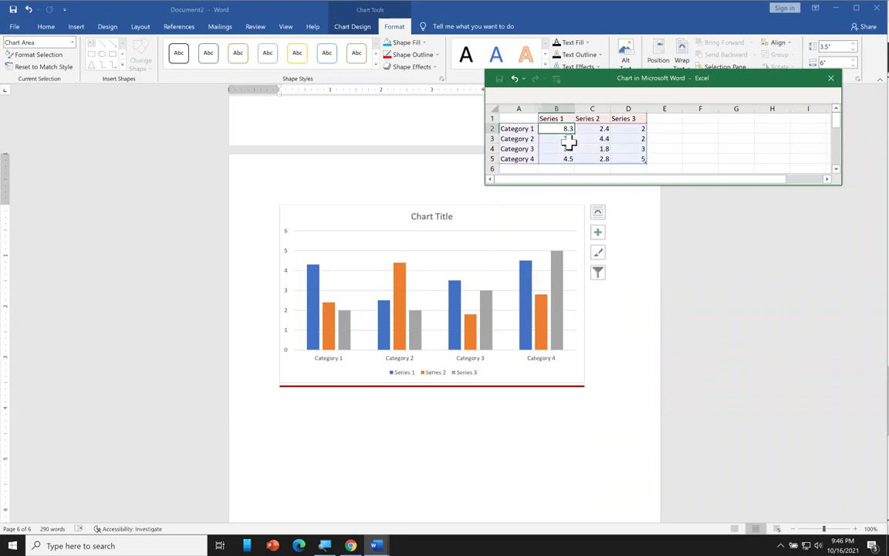
left_click(568, 140)
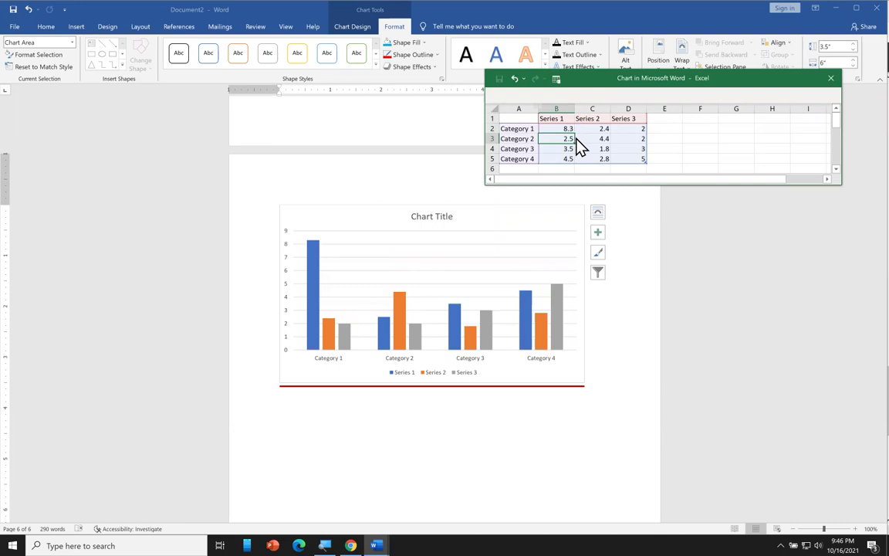
key("Right")
key("Down")
key("Down")
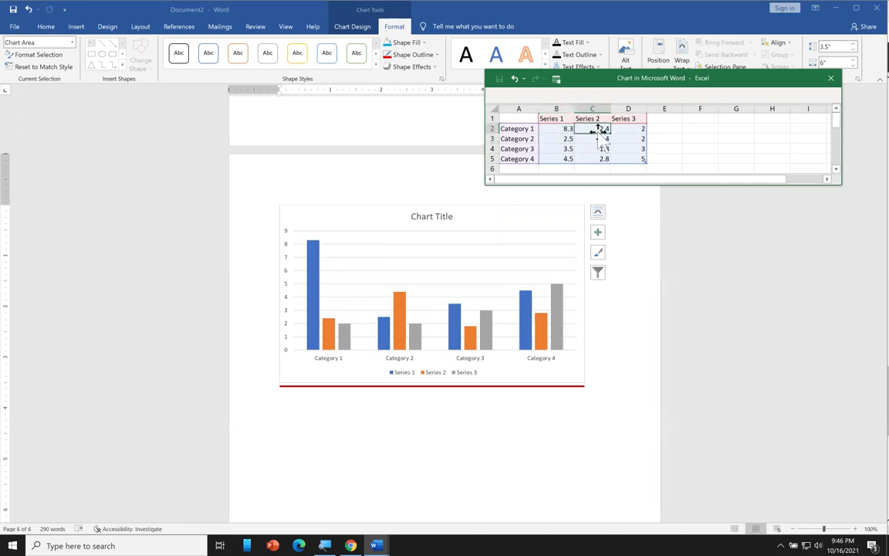
- Change cell C2 from 2.4 to 20.4 and close the chart data sheet
double_click(602, 129)
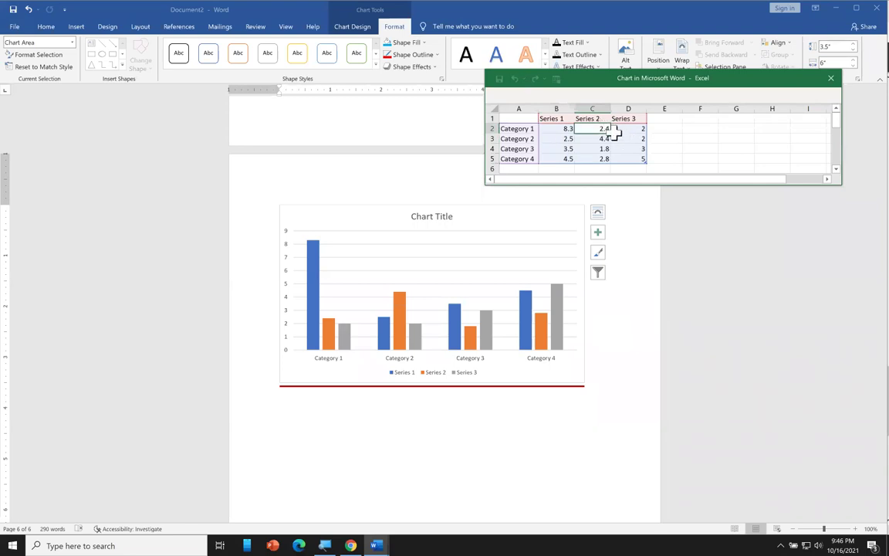
type("0")
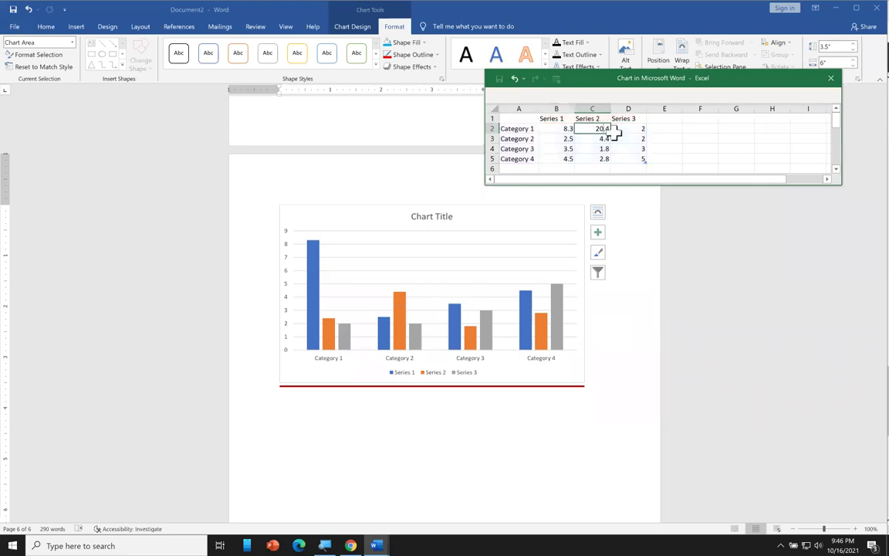
left_click(665, 139)
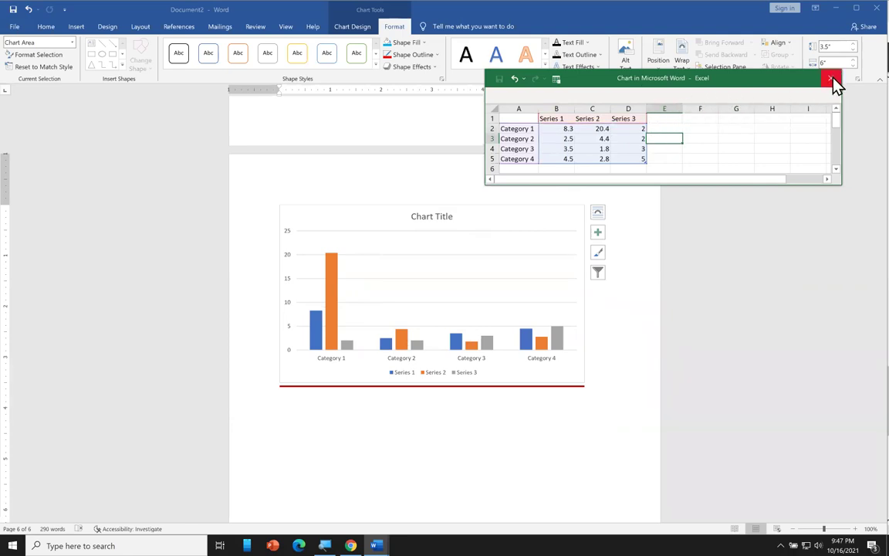
left_click(832, 77)
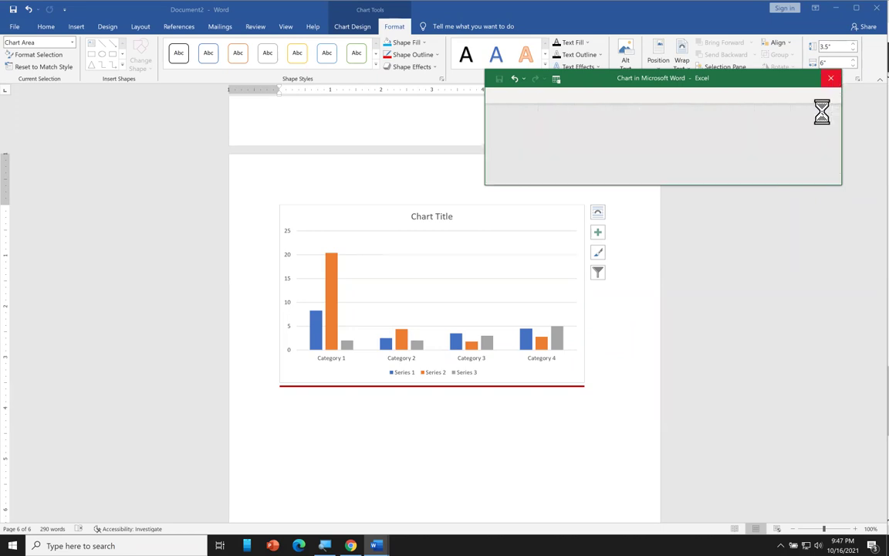
key("alt+Tab")
- Select the column chart, minimise the browser showing the Sri Lanka PDF, then deselect the chart
left_click(303, 417)
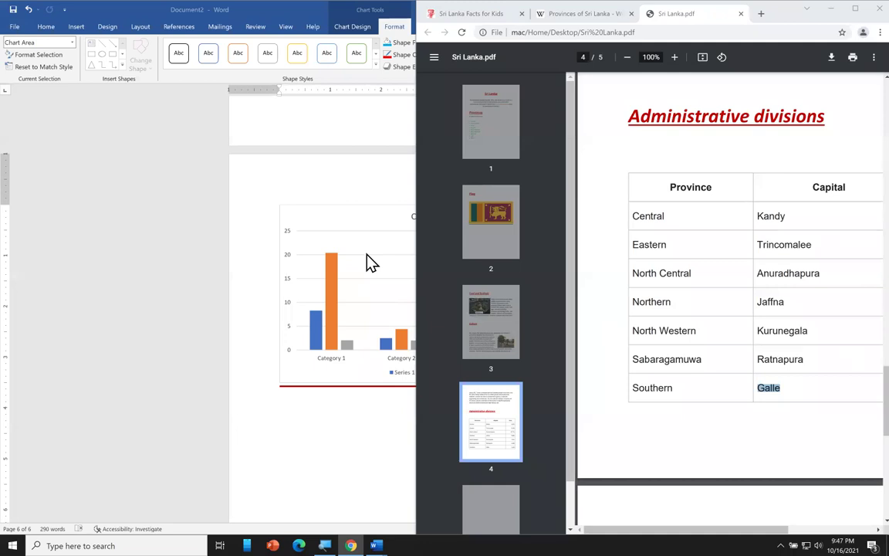
left_click(369, 262)
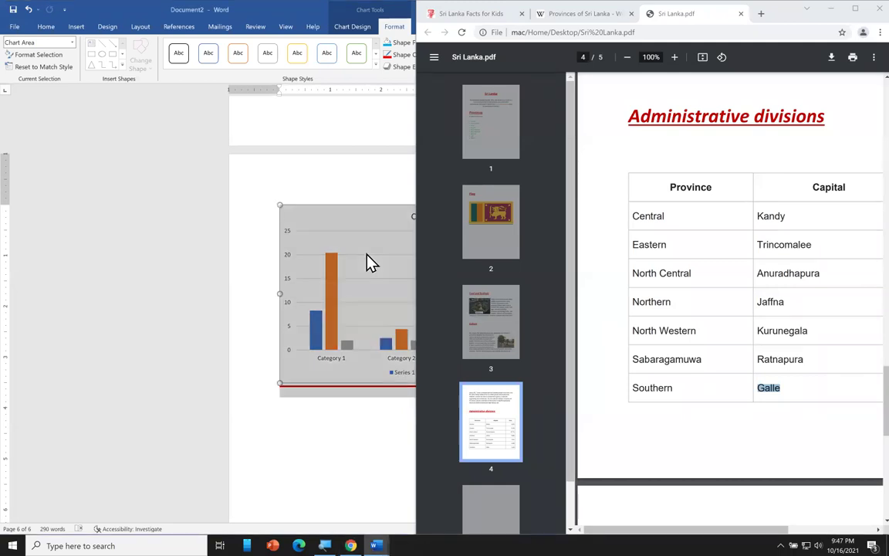
left_click(367, 257)
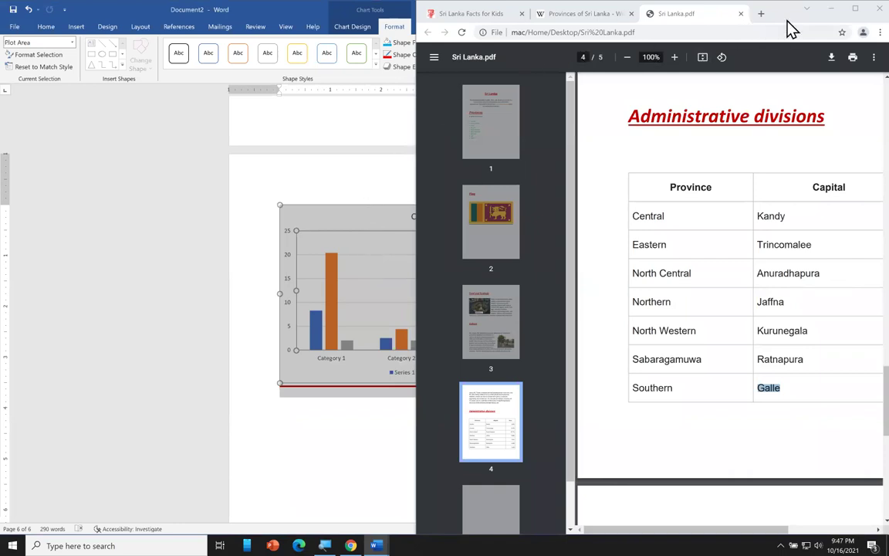
left_click(831, 10)
left_click(723, 249)
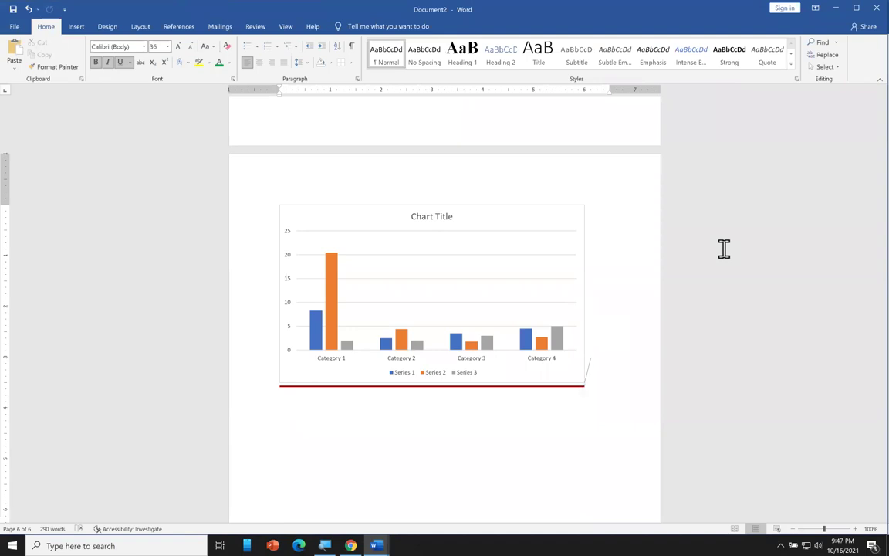
left_click(282, 412)
left_click(77, 29)
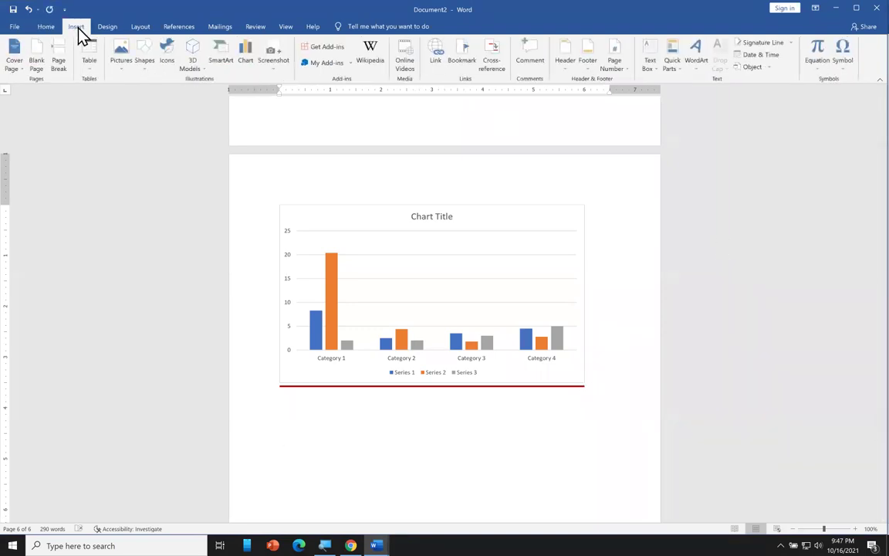
left_click(141, 68)
left_click(171, 91)
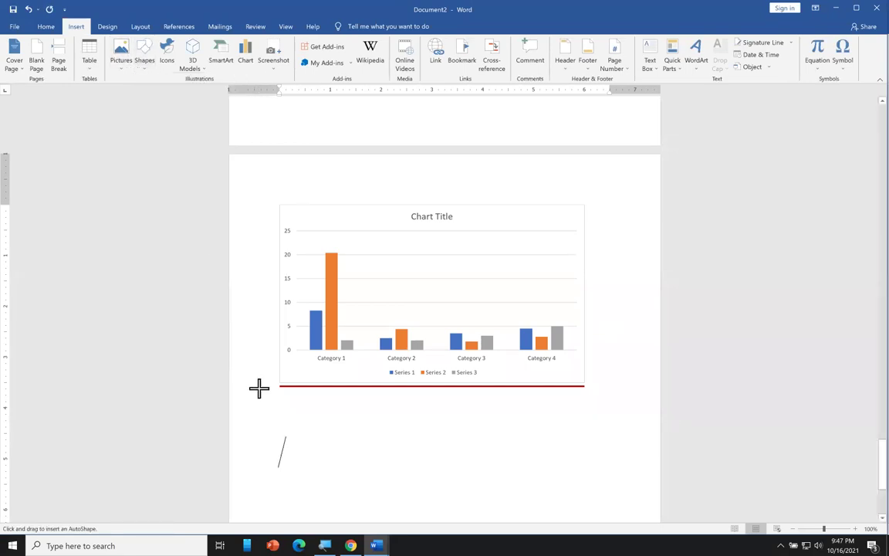
left_click_drag(276, 417, 427, 464)
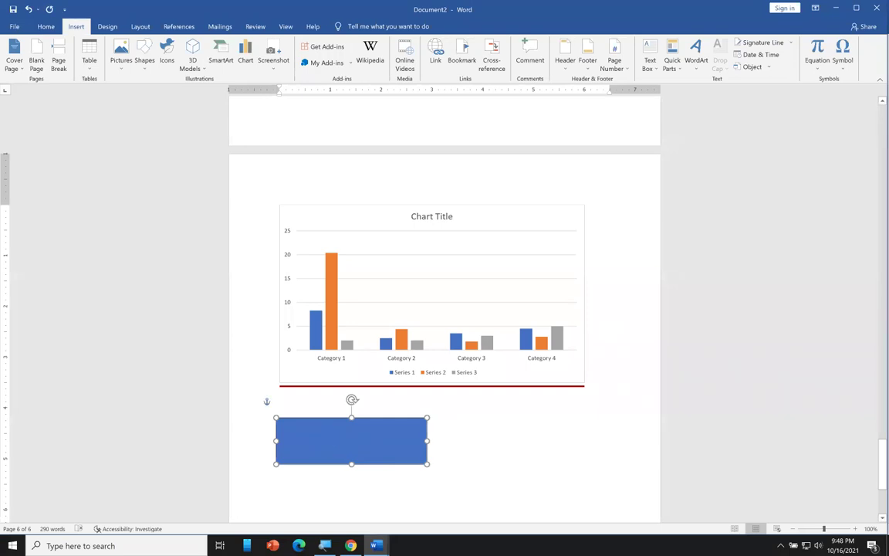
type("hjhjuhjhuh")
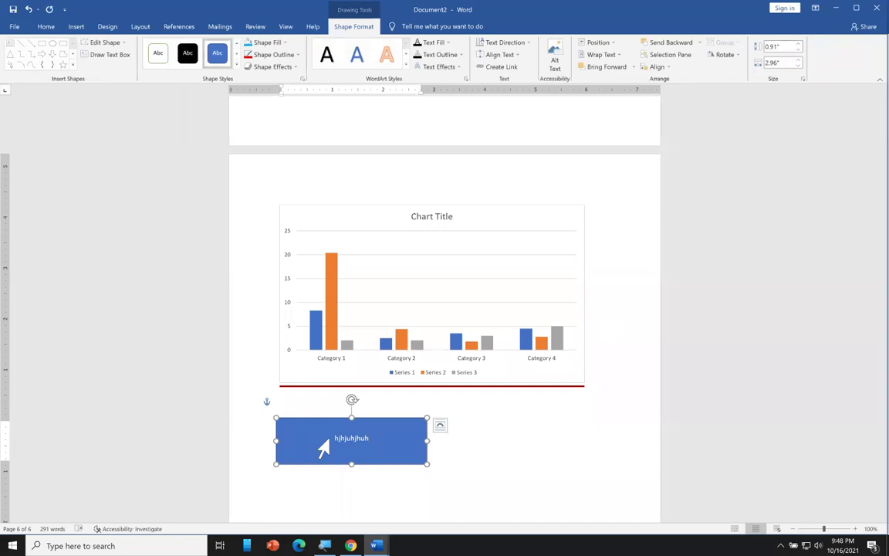
double_click(305, 440)
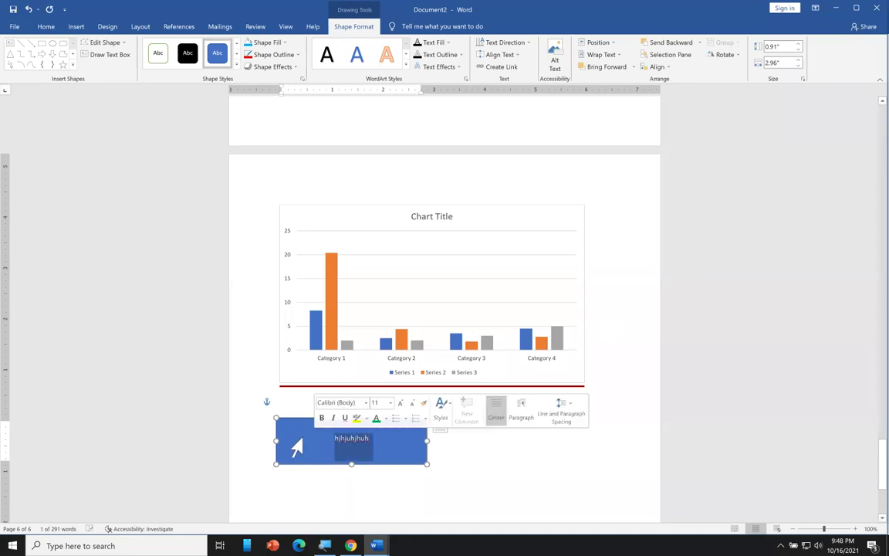
left_click(330, 440)
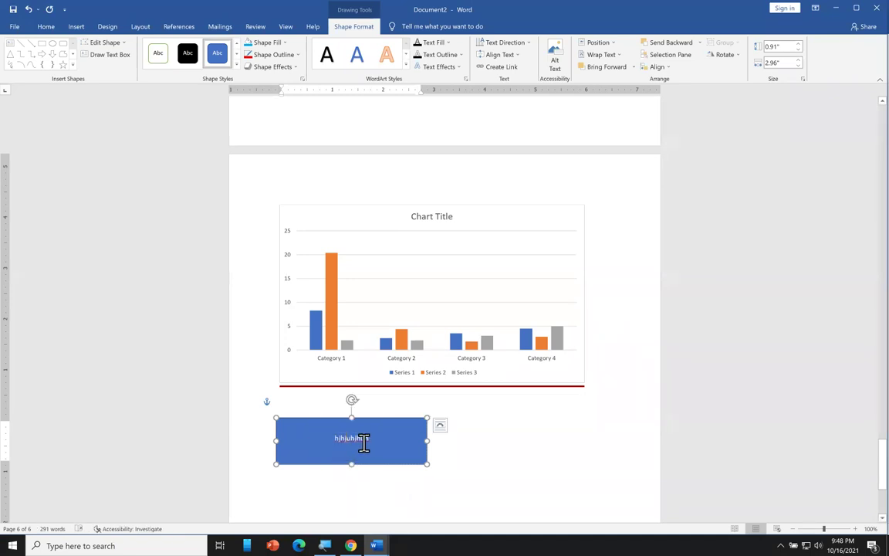
double_click(342, 441)
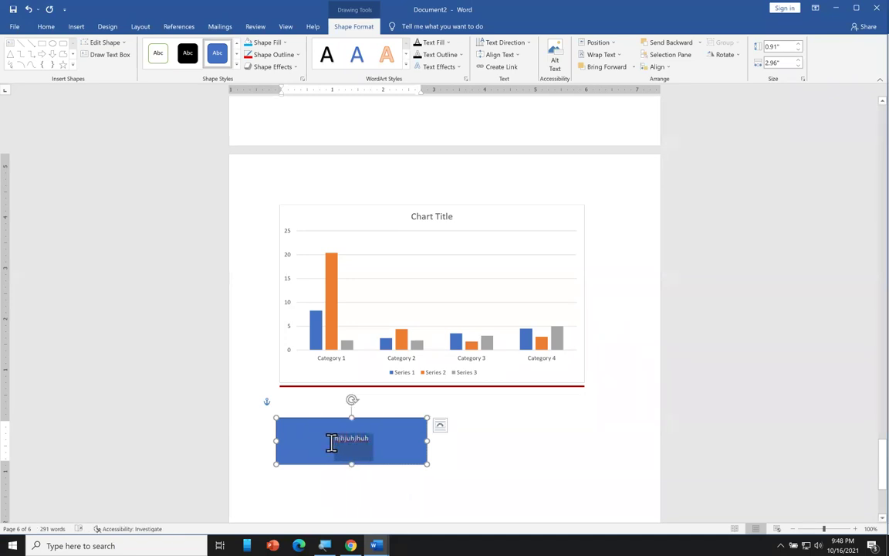
left_click(45, 29)
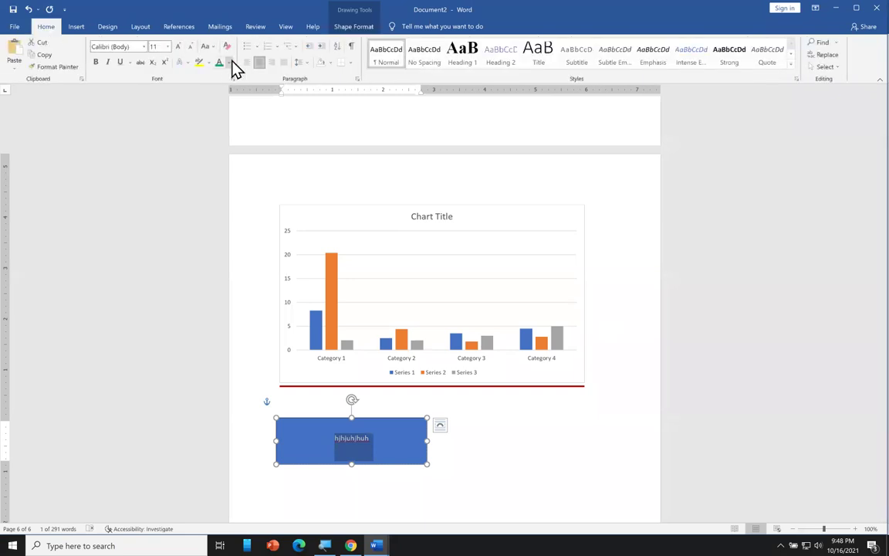
left_click(178, 48)
left_click(178, 48)
left_click(178, 48)
left_click(178, 48)
left_click(179, 48)
left_click(178, 48)
left_click(178, 48)
left_click(198, 62)
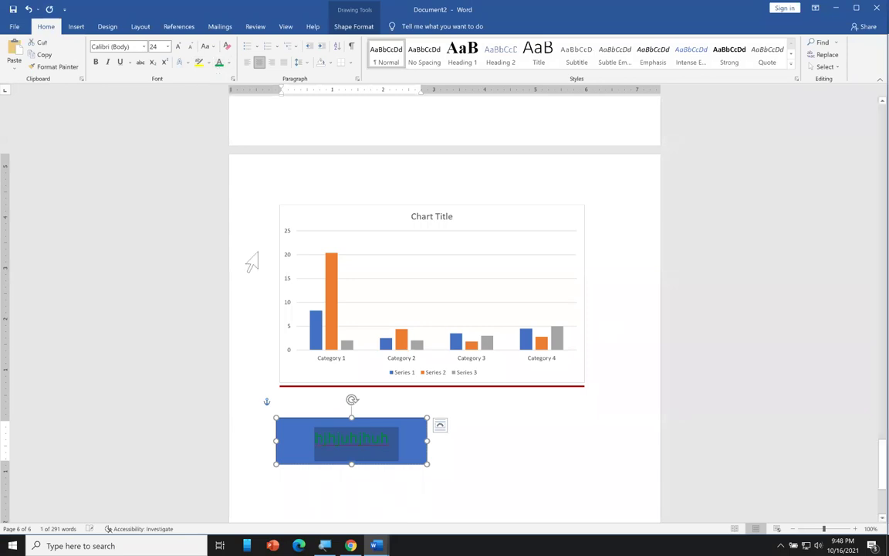
left_click(275, 466)
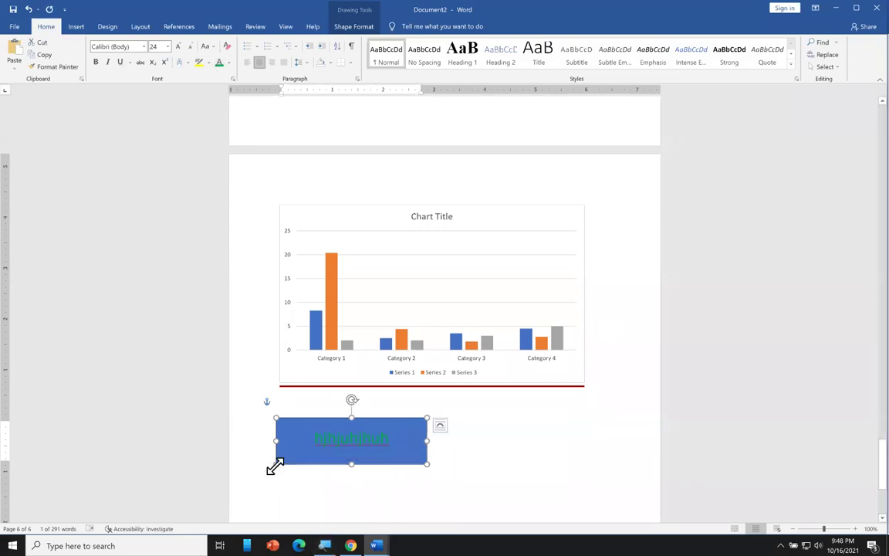
key("Delete")
scroll(294, 413, "down", 2)
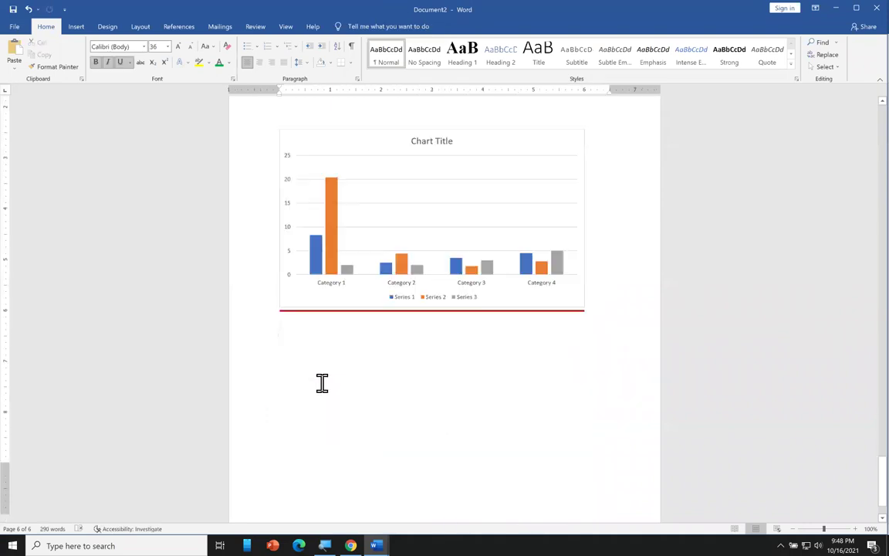
scroll(322, 382, "down", 3)
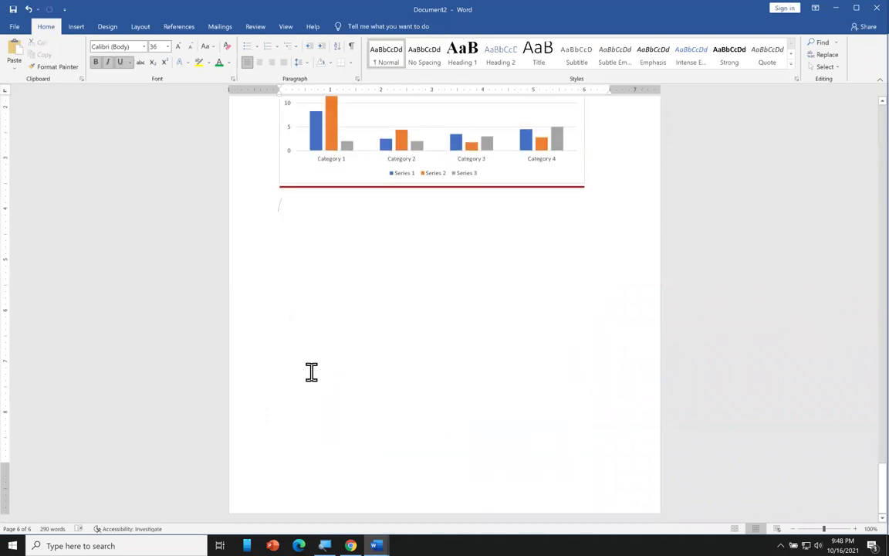
left_click(74, 26)
- Insert the second photo from the Airplane category of Online Pictures into the document
left_click(126, 73)
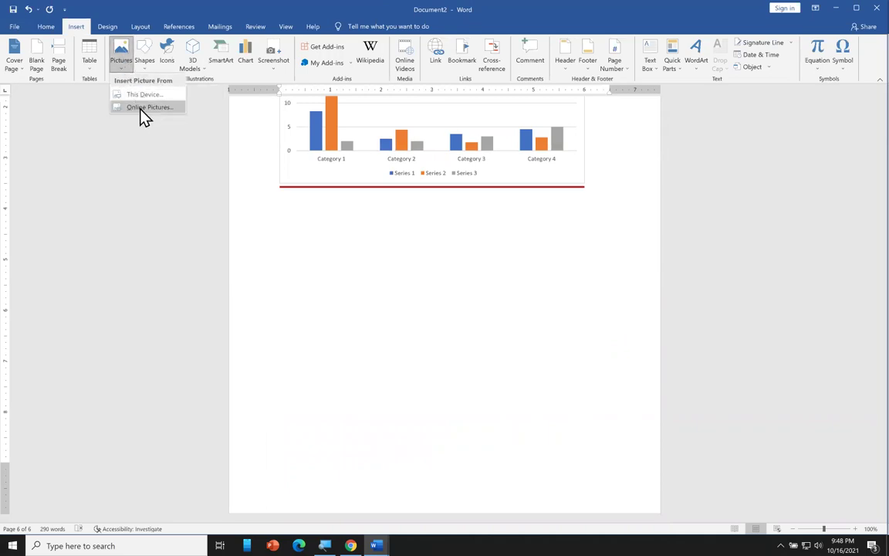
left_click(140, 109)
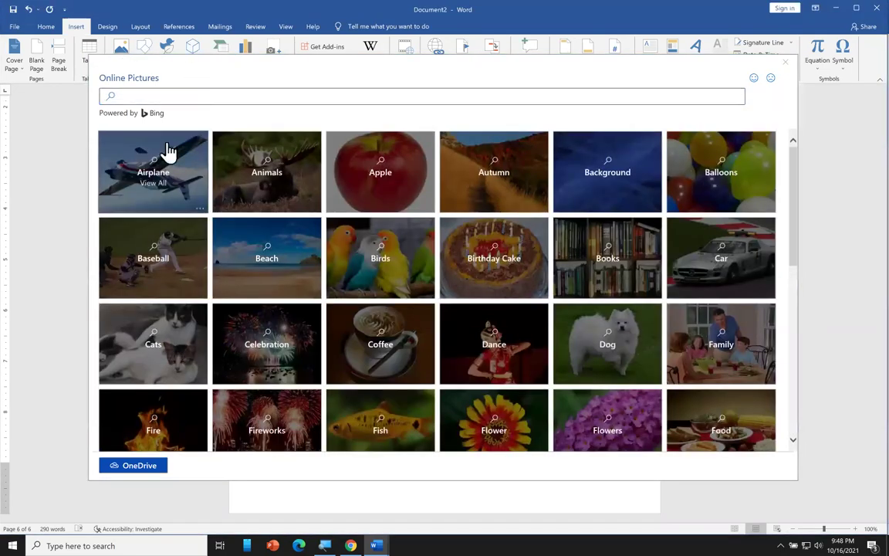
left_click(164, 187)
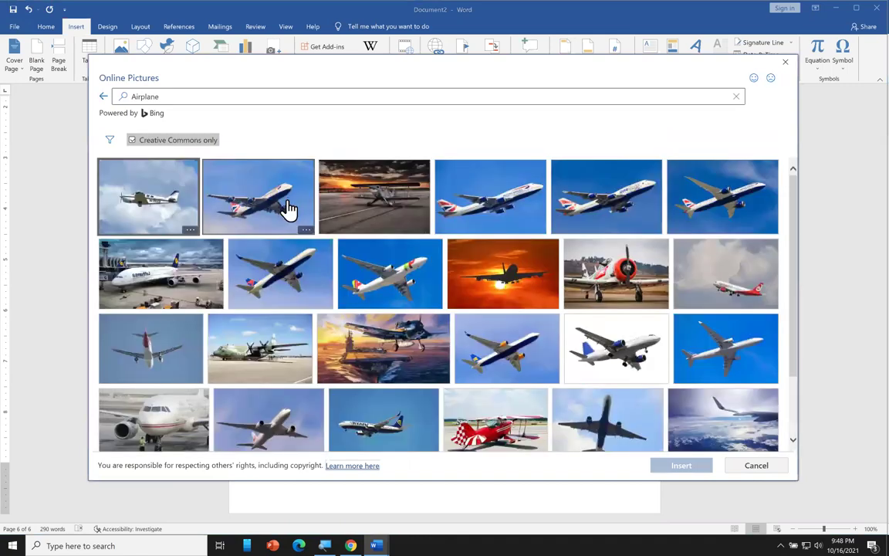
left_click(287, 207)
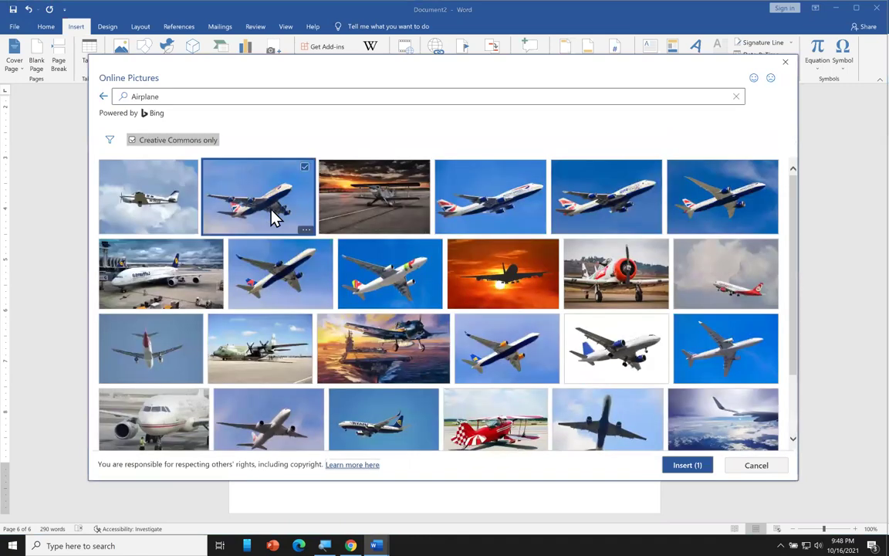
left_click(678, 466)
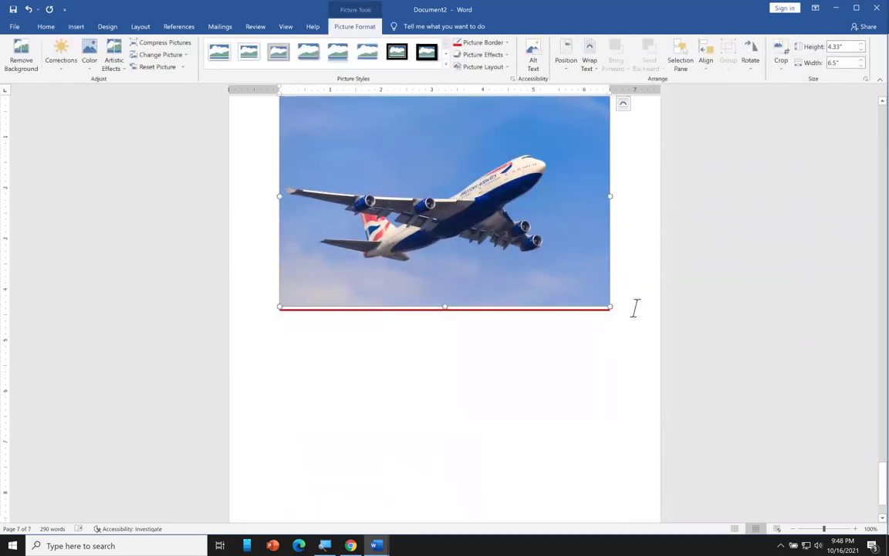
- Start a new line below the picture, type 'jbjbni', then erase the last character
left_click(627, 282)
key("Return")
type("jbjbni")
key("BackSpace")
key("BackSpace")
key("BackSpace")
key("BackSpace")
key("BackSpace")
key("BackSpace")
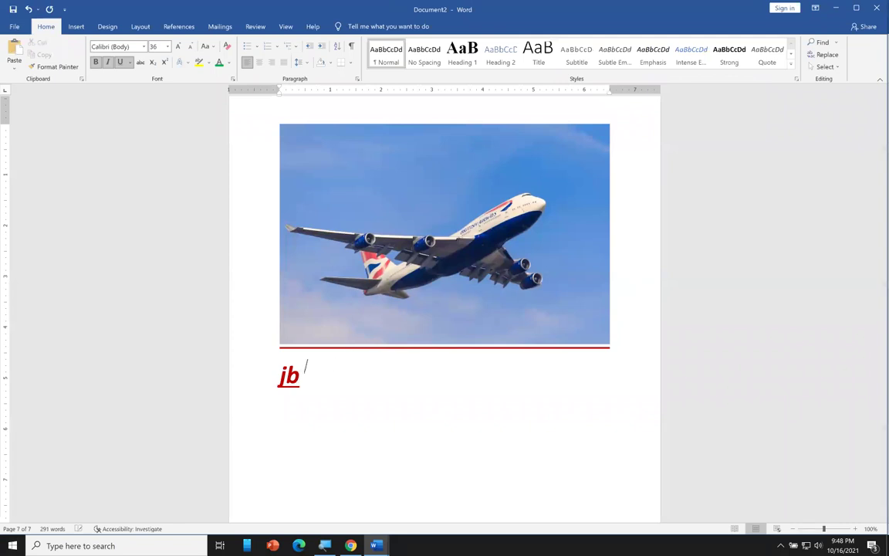
- Select the airplane photo and delete it, then bring the Sri Lanka PDF browser forward
left_click(591, 273)
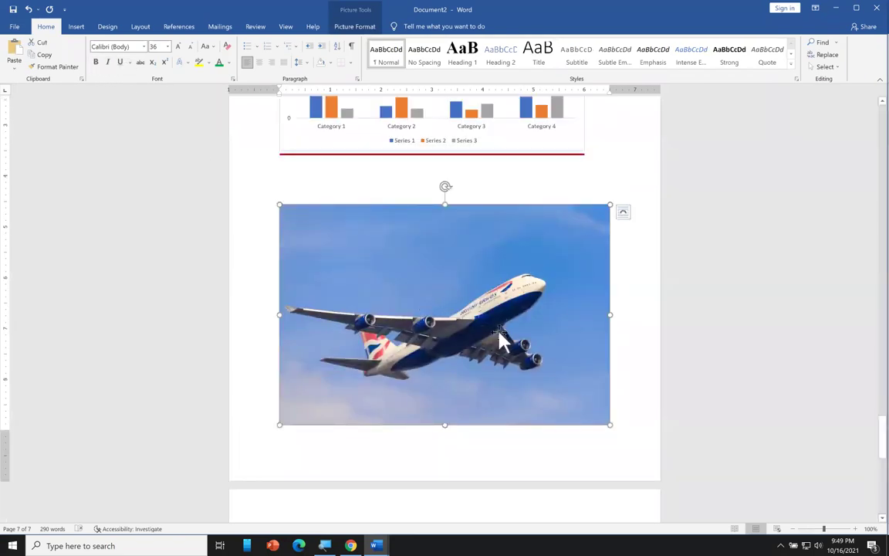
left_click(616, 329)
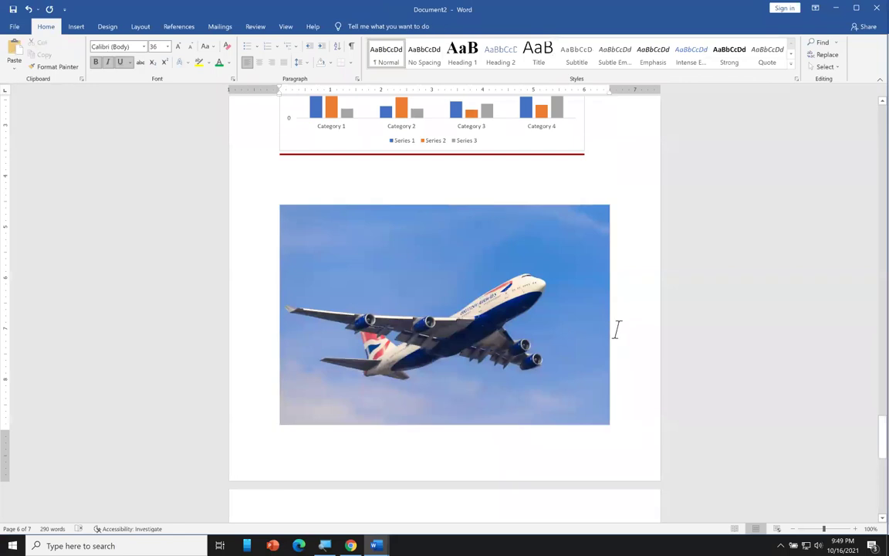
left_click(474, 297)
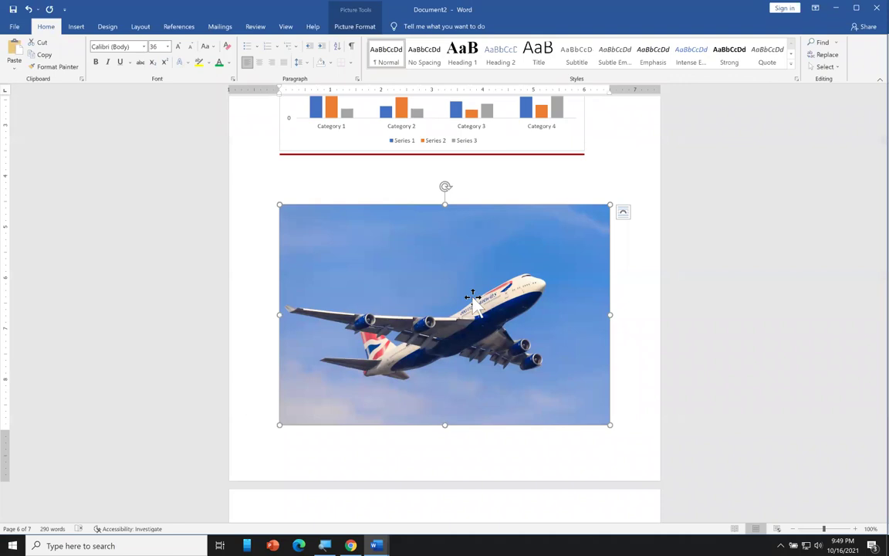
key("Delete")
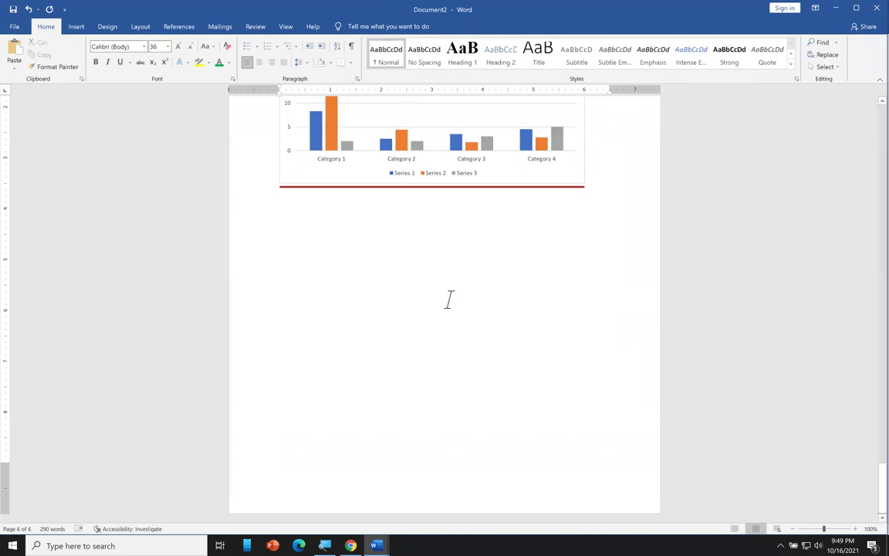
left_click(352, 546)
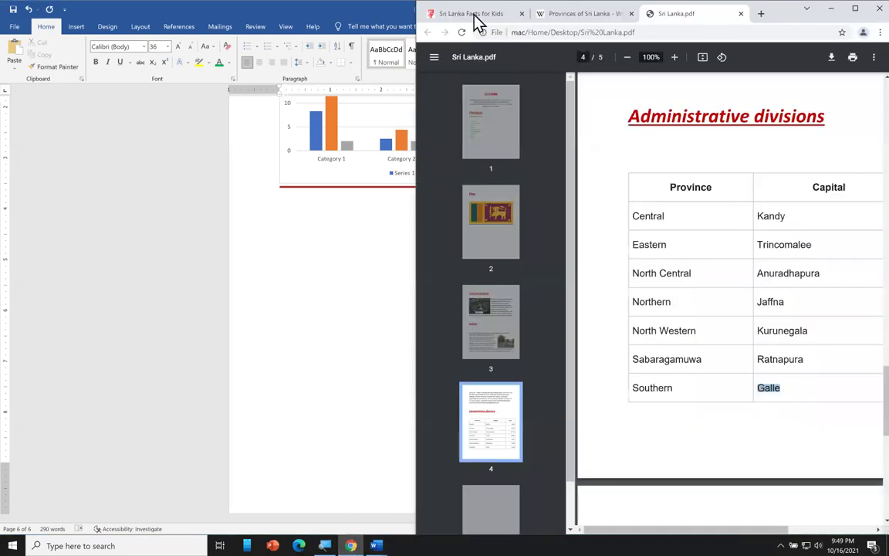
- Switch to the Kiddle tab, widen Chrome, search 'kidle kids', then close Chrome and minimize Document2
left_click(476, 15)
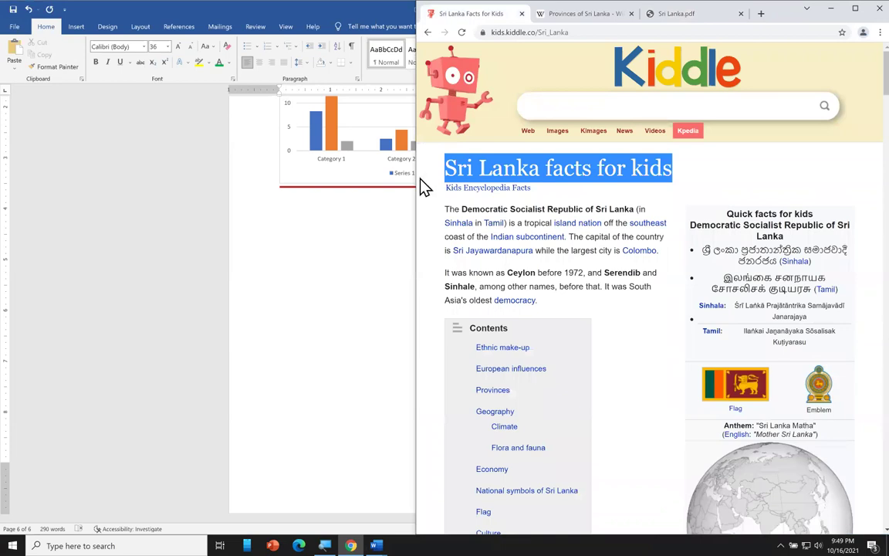
left_click_drag(413, 176, 89, 170)
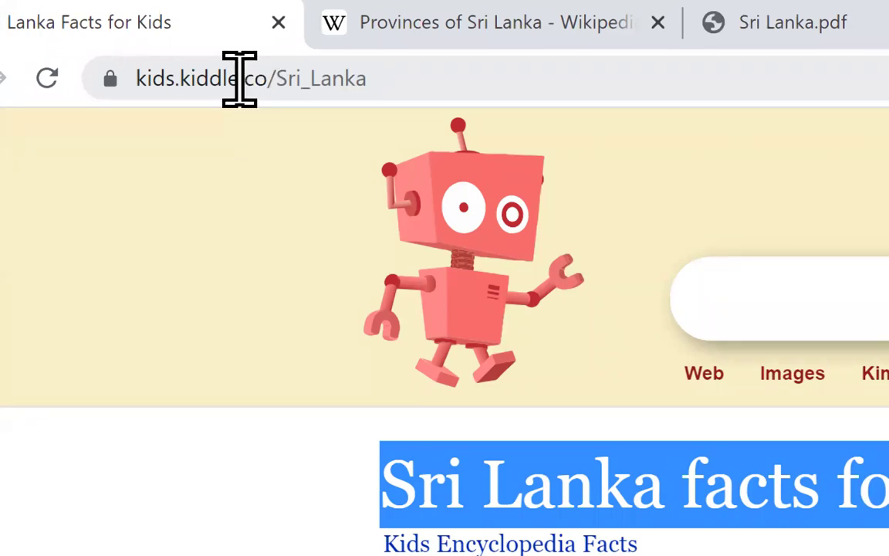
left_click(239, 80)
type("k")
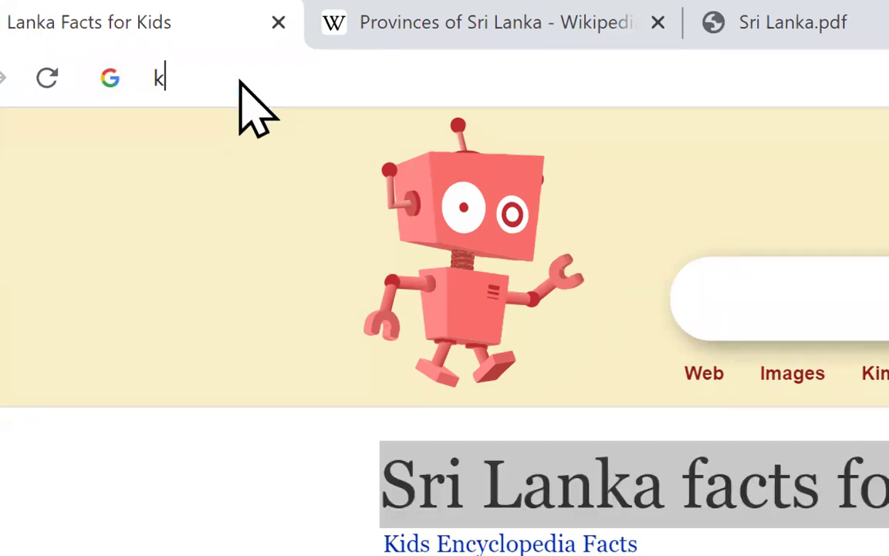
type("idle kids")
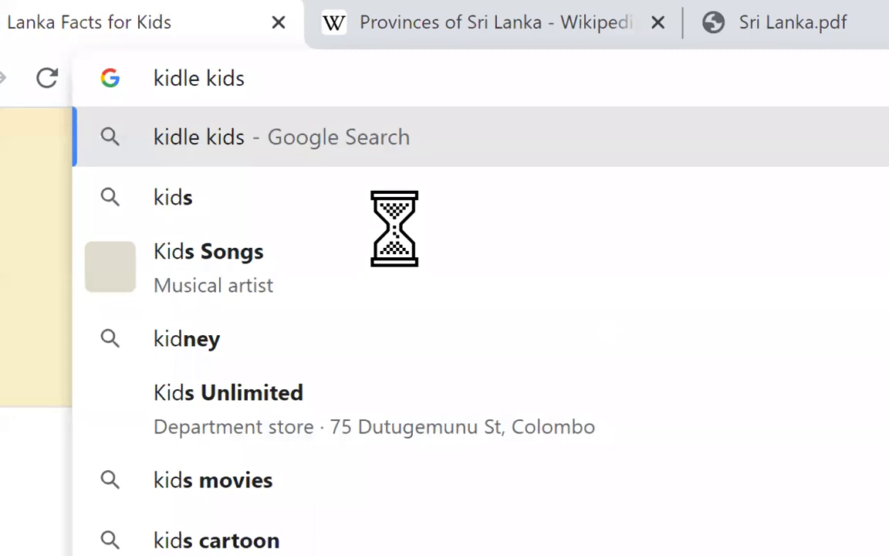
key("Return")
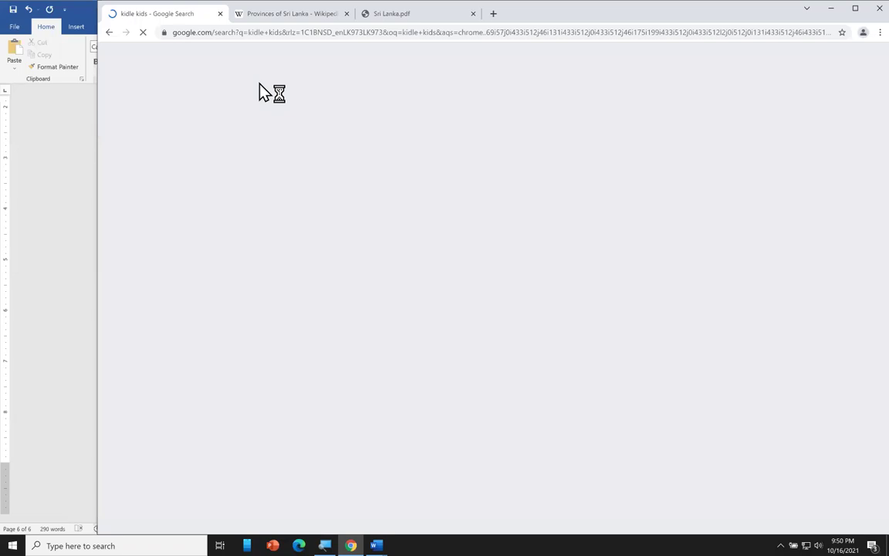
key("alt+F4")
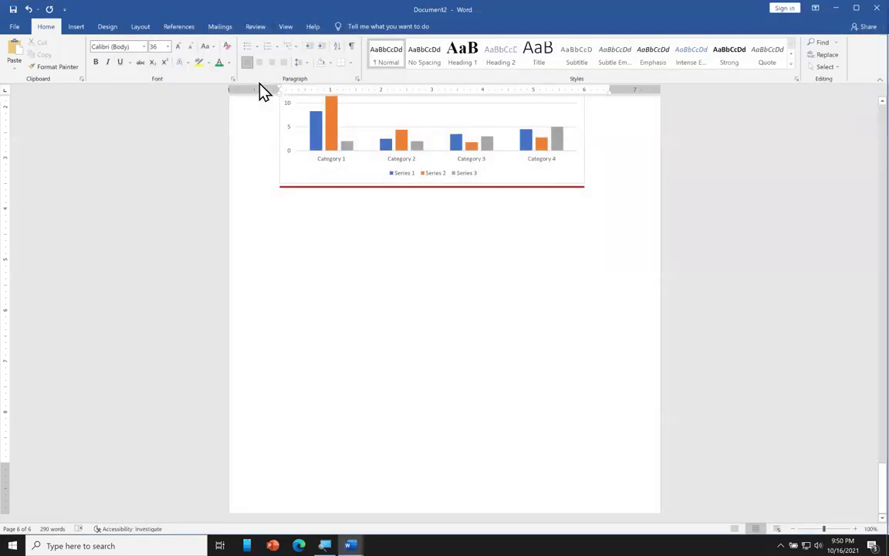
left_click(836, 11)
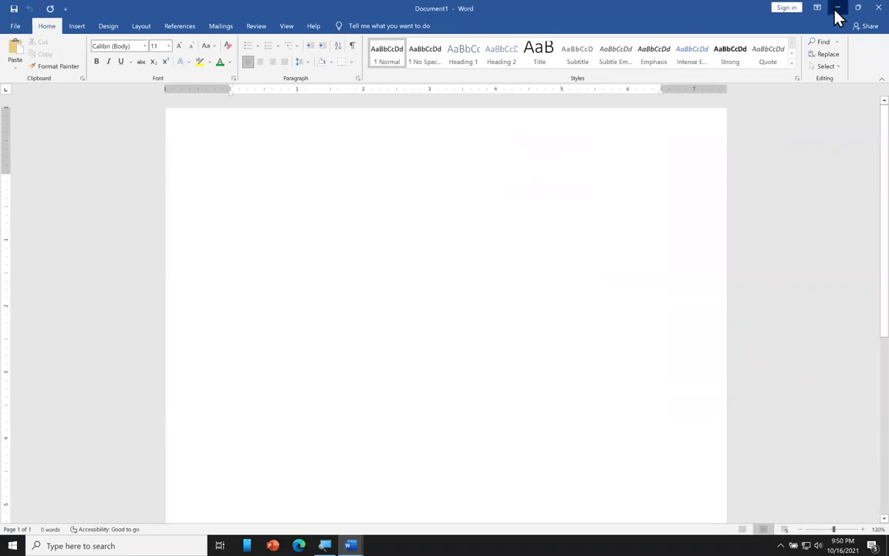
- Minimize Document1 to show the desktop and launch Google Chrome from its desktop shortcut
left_click(837, 11)
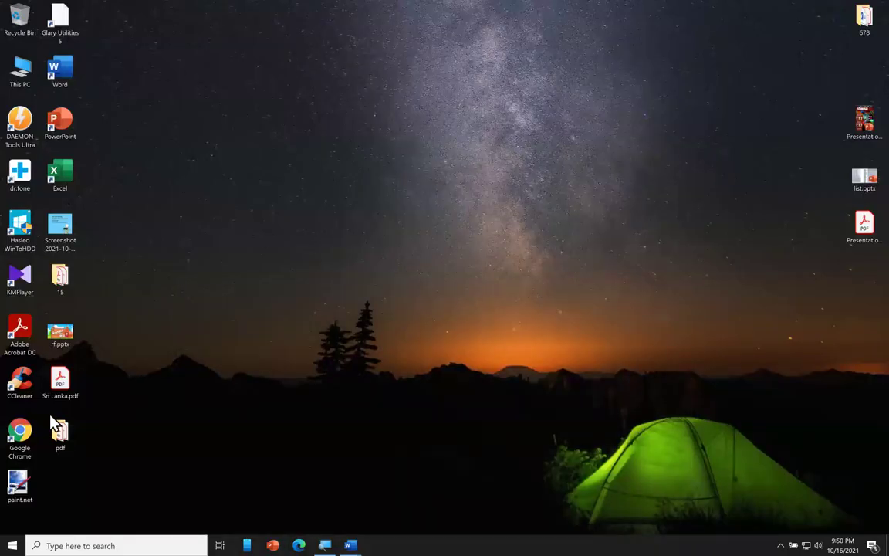
double_click(25, 431)
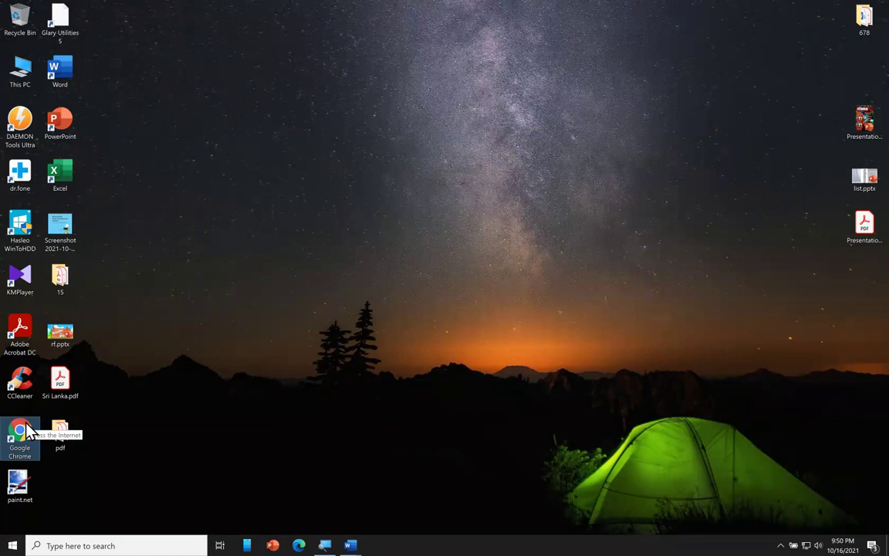
double_click(27, 429)
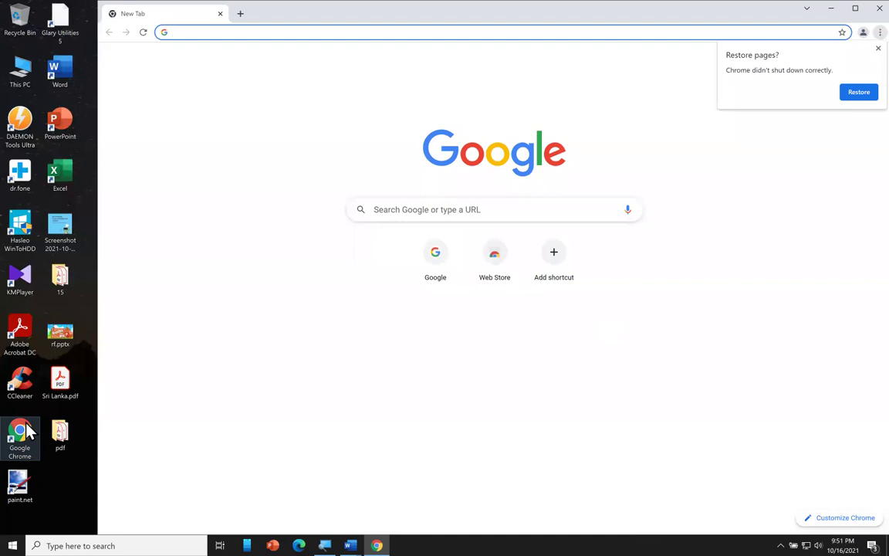
- Dismiss the 'Restore pages?' prompt and maximize the Chrome window
left_click(877, 48)
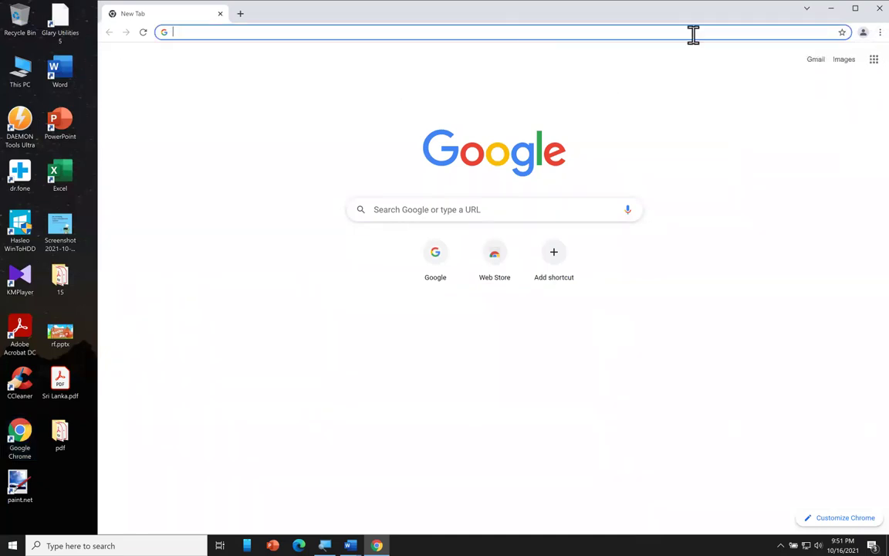
left_click(855, 9)
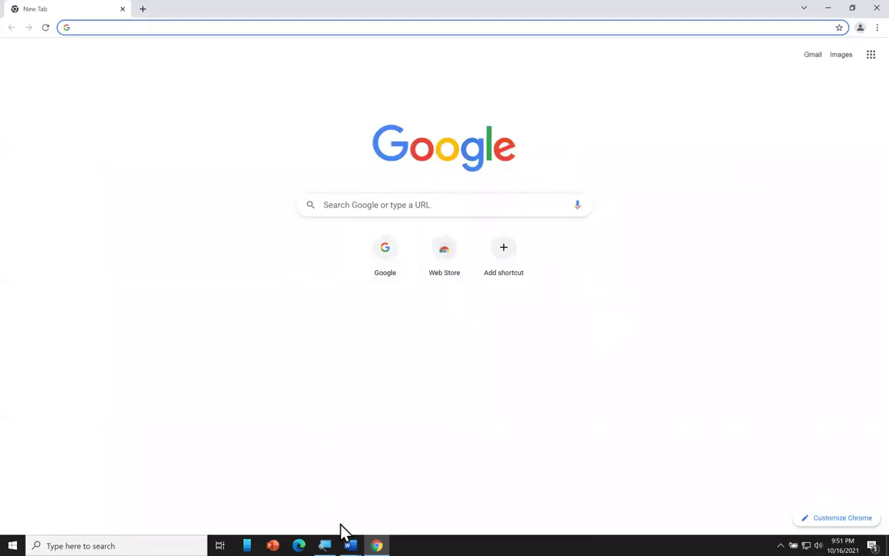
mouse_move(351, 547)
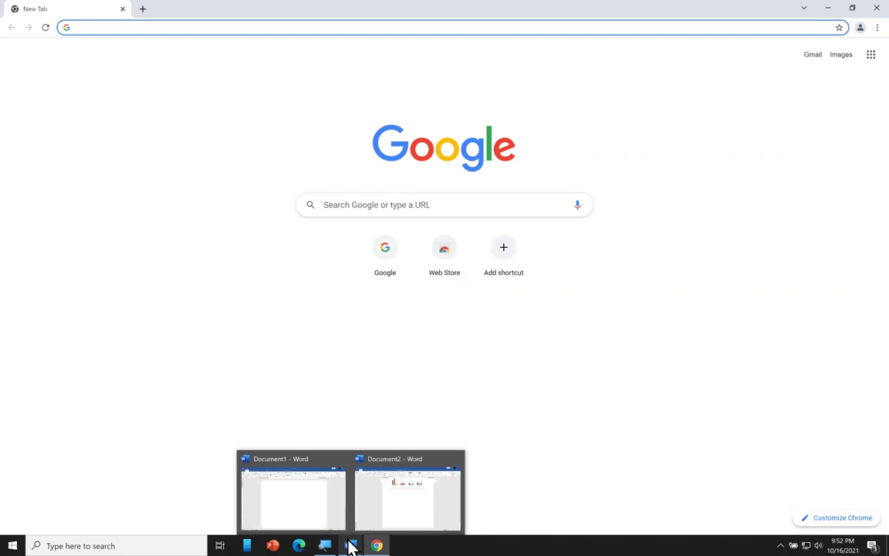
- Search Google for 'wikipedia', fixing the 'wikipedi' typo, and open the English Wikipedia Main Page
left_click(178, 225)
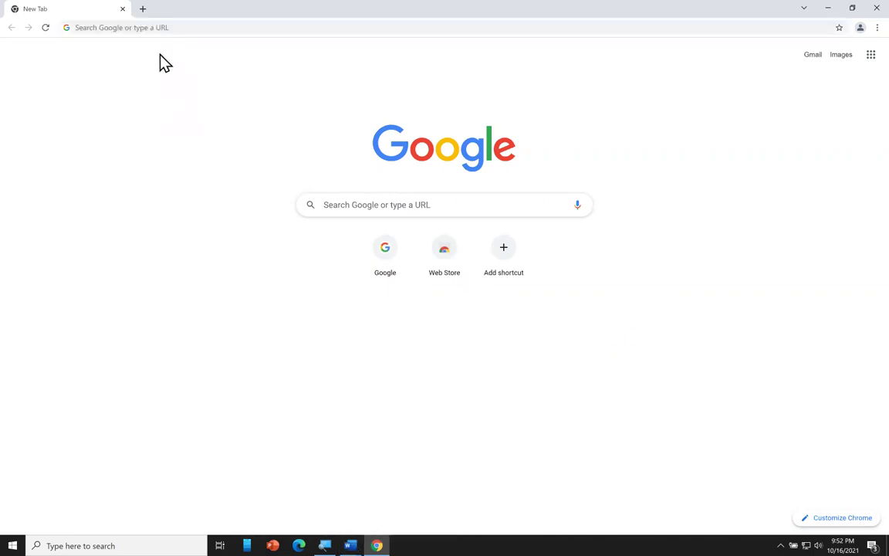
left_click(153, 27)
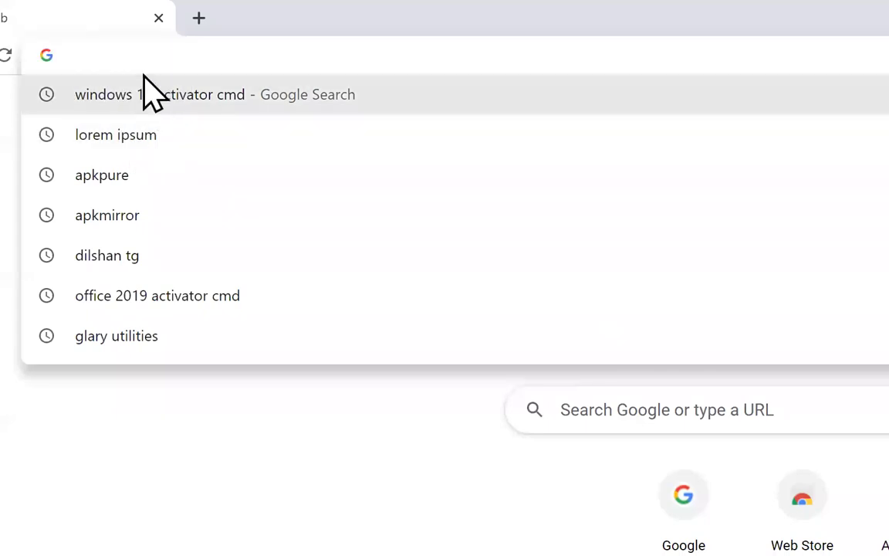
type("wiki")
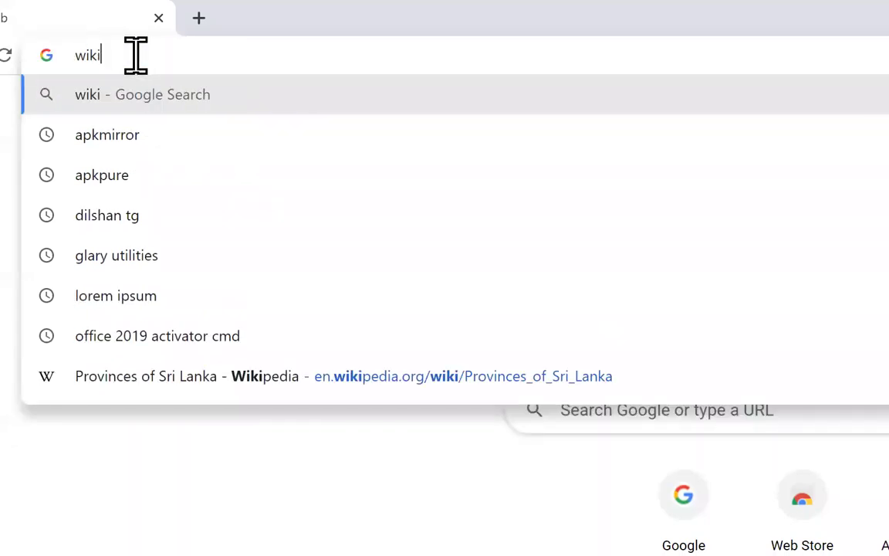
type("pedi")
key("Return")
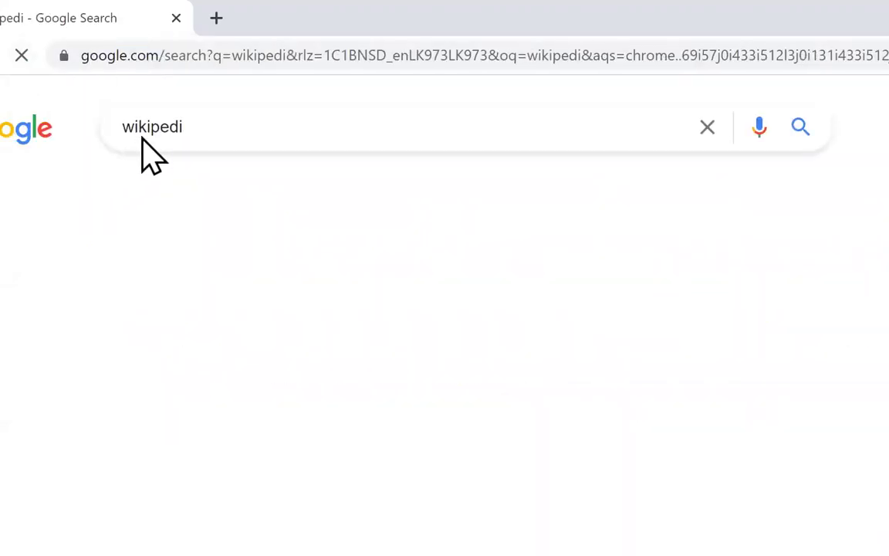
left_click(192, 127)
type("a")
key("Return")
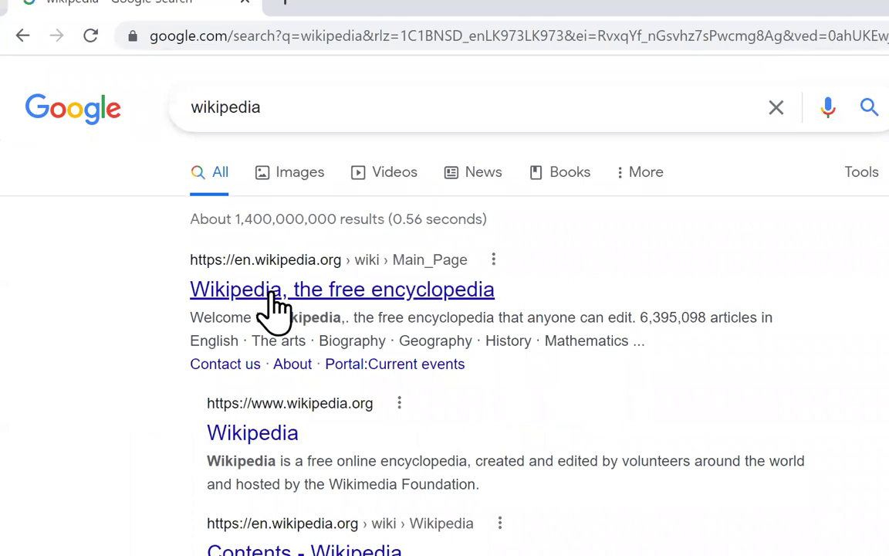
left_click(287, 293)
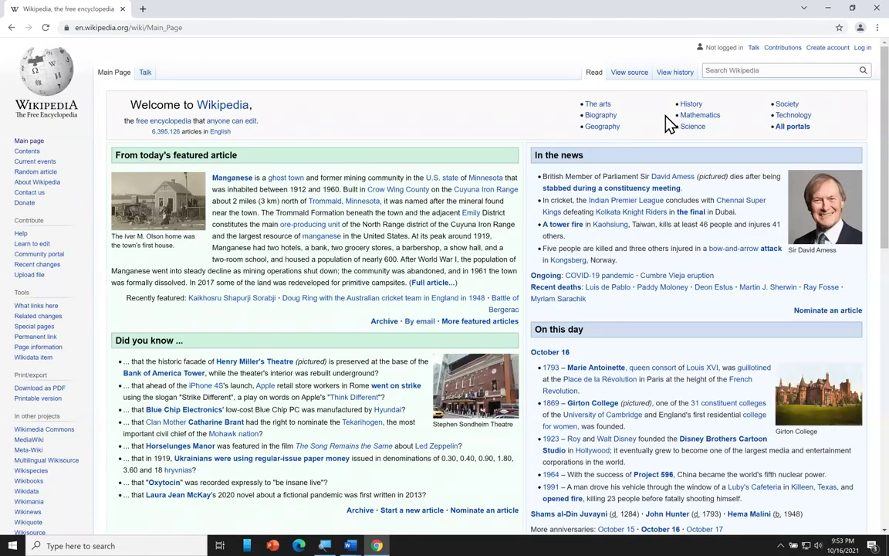
- Search Wikipedia for 'sri lanka' to open the Sri Lanka article
left_click(725, 70)
type("sri lanka")
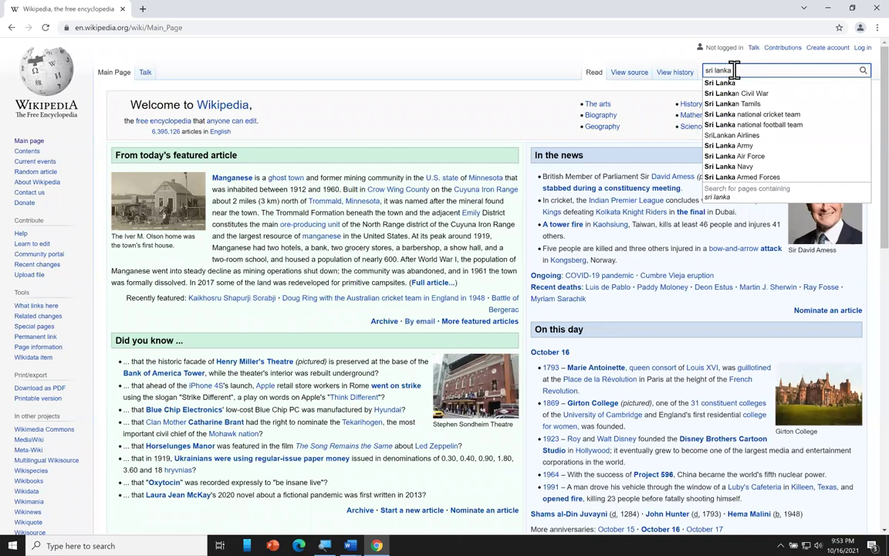
key("Return")
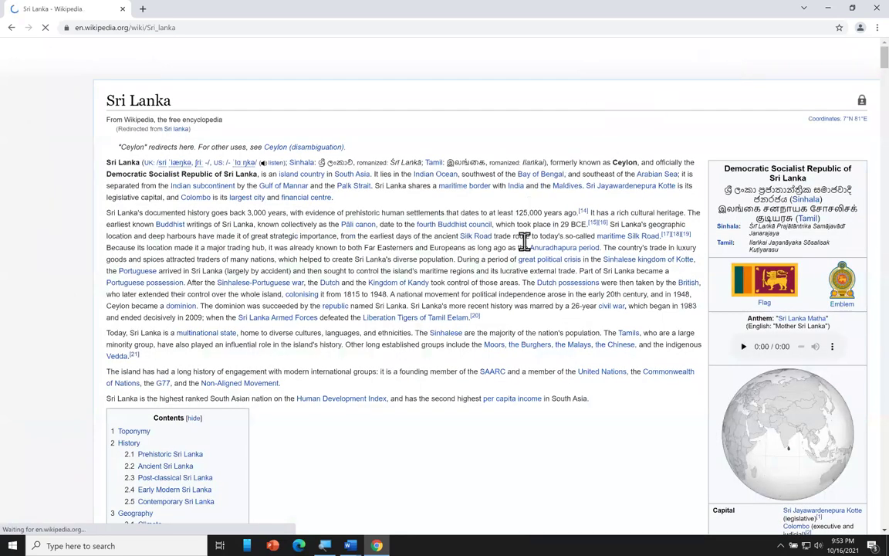
- Scroll through the Sri Lanka article to the provinces table and back, then open a new tab
scroll(517, 242, "down", 3)
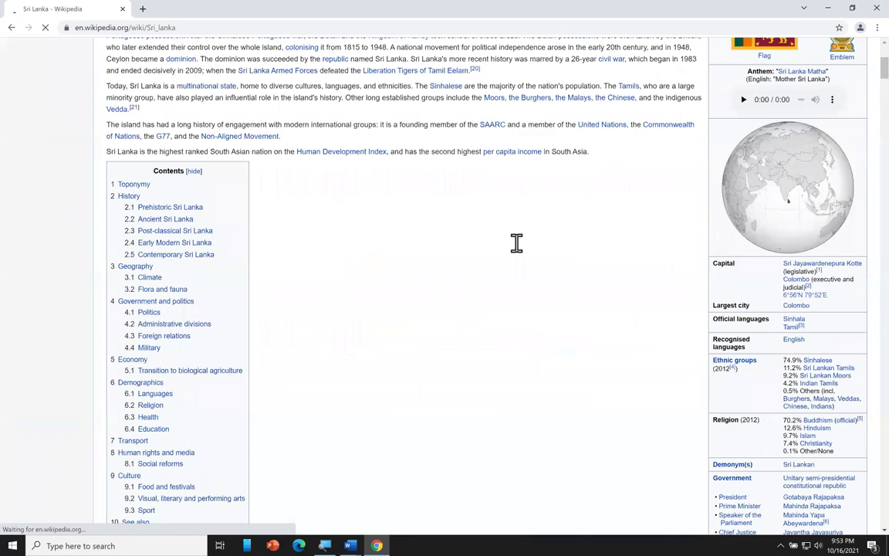
scroll(517, 243, "down", 10)
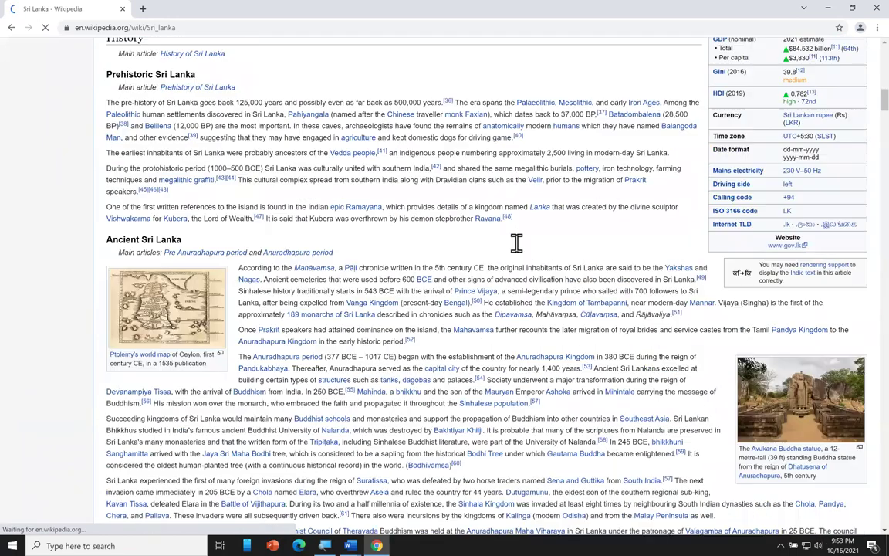
scroll(516, 243, "down", 15)
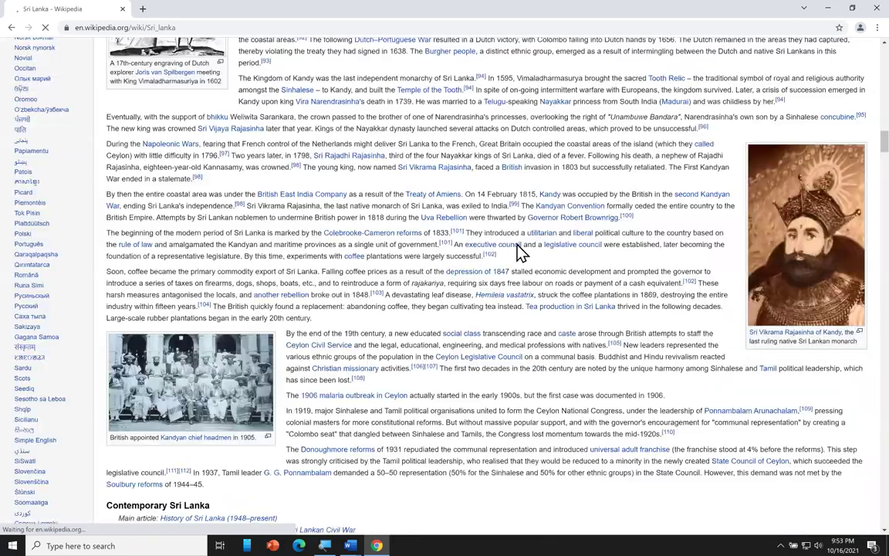
scroll(518, 248, "up", 3)
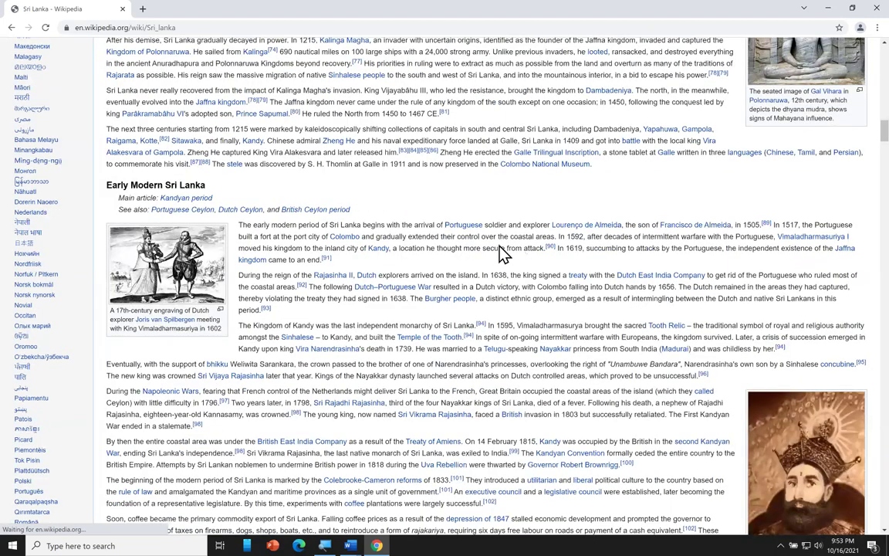
scroll(500, 248, "down", 5)
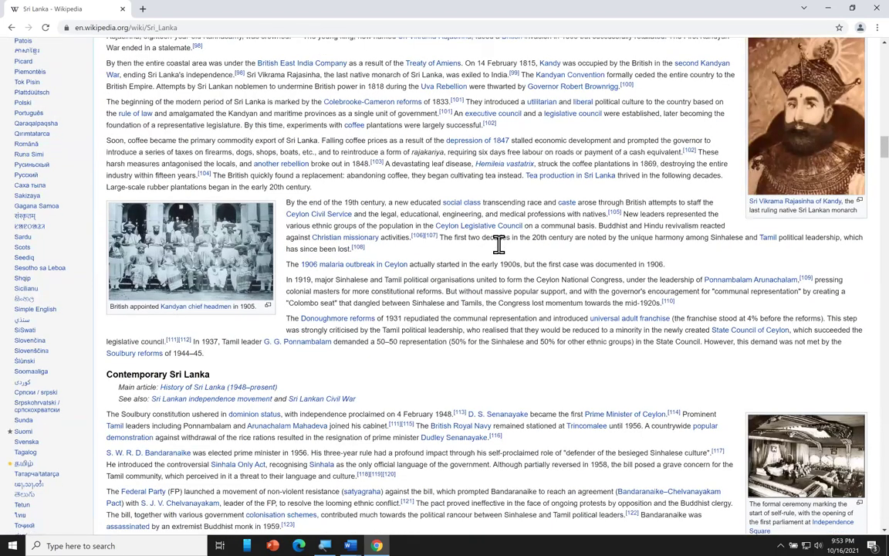
scroll(499, 244, "down", 6)
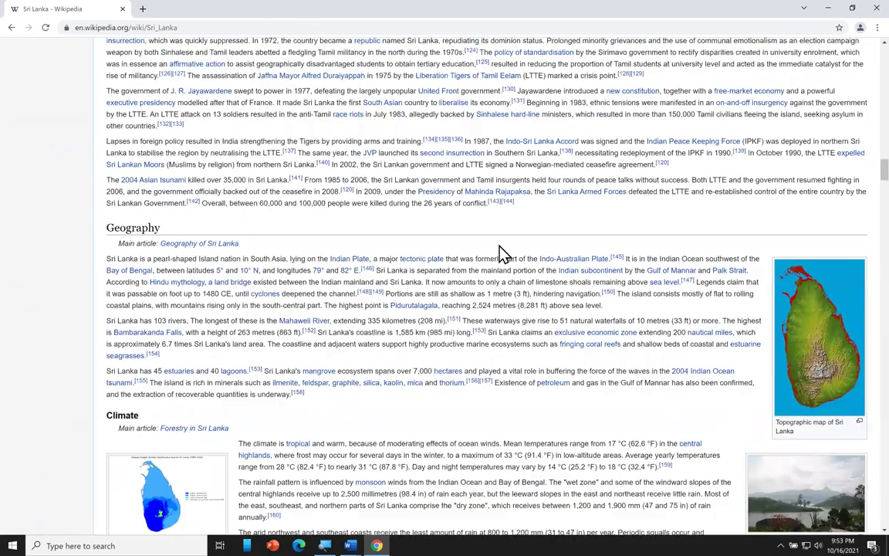
scroll(500, 251, "down", 9)
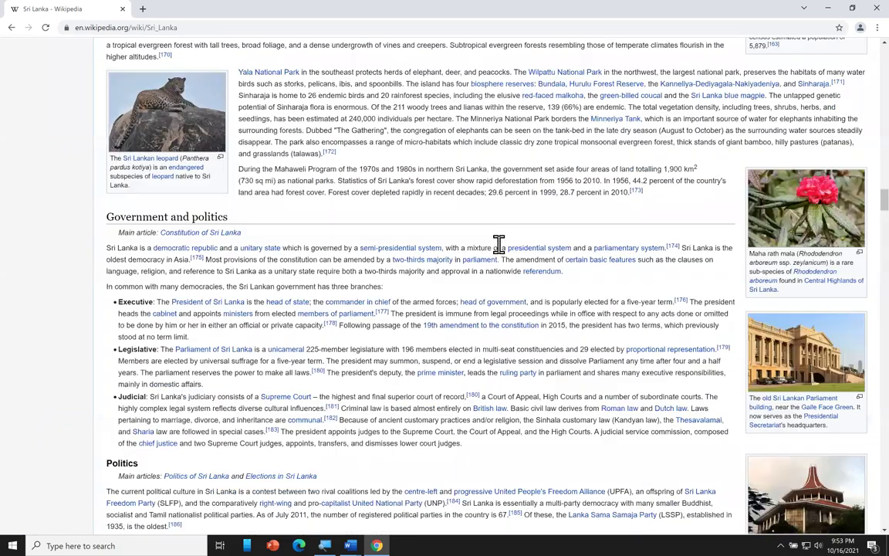
scroll(499, 244, "down", 2)
scroll(500, 250, "down", 5)
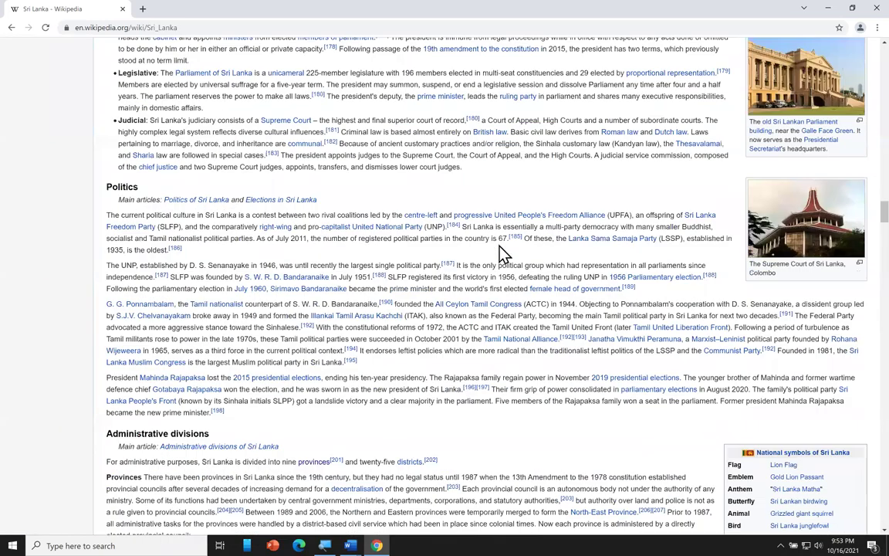
scroll(500, 251, "down", 7)
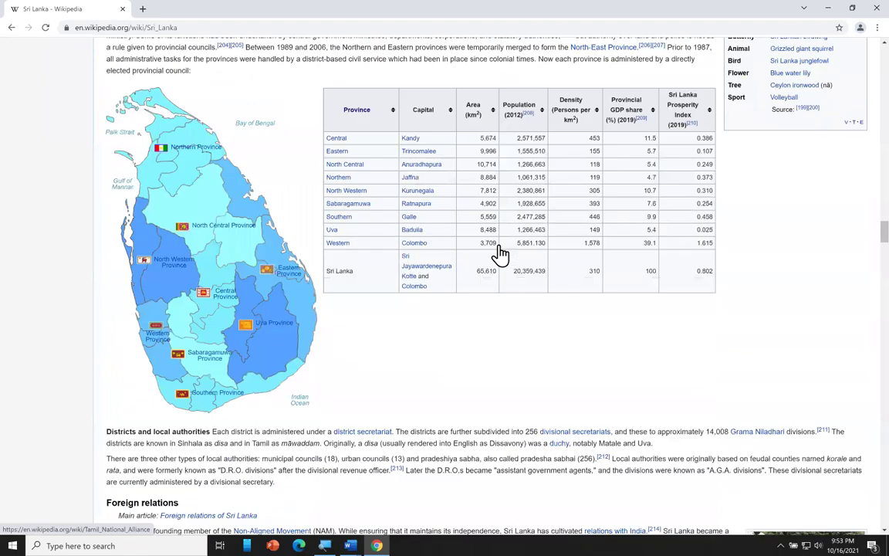
scroll(500, 251, "down", 12)
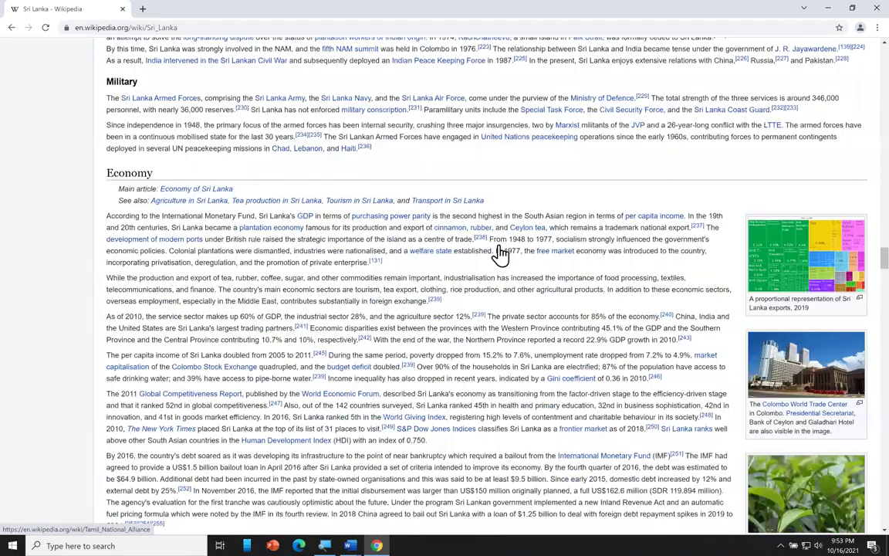
scroll(500, 251, "down", 6)
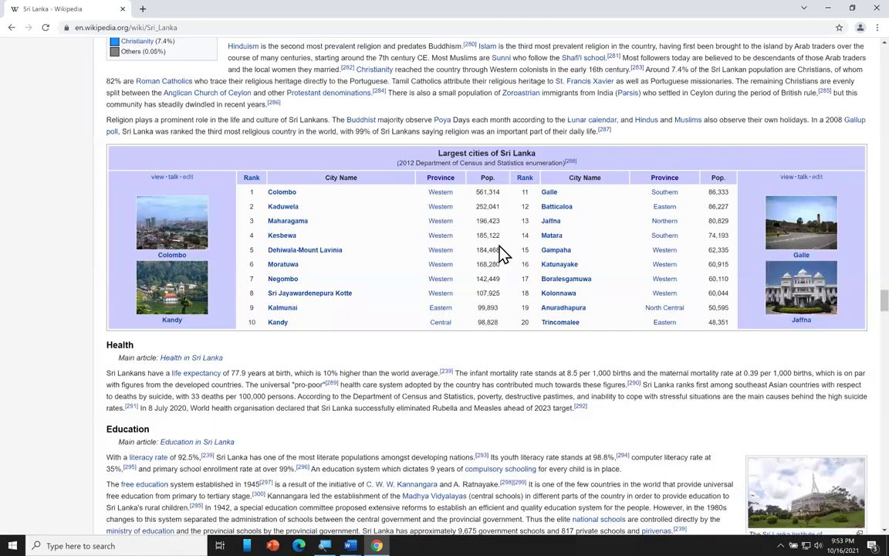
scroll(500, 251, "down", 3)
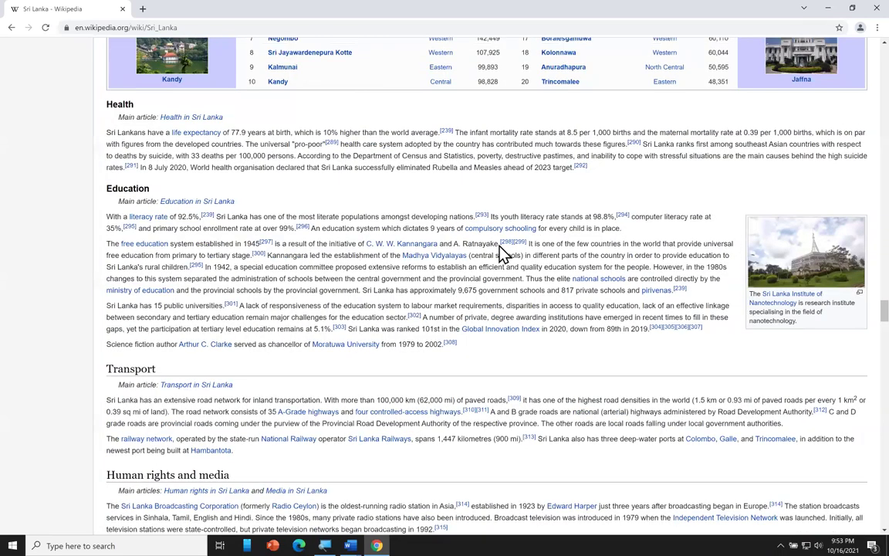
scroll(500, 251, "up", 6)
scroll(500, 251, "up", 10)
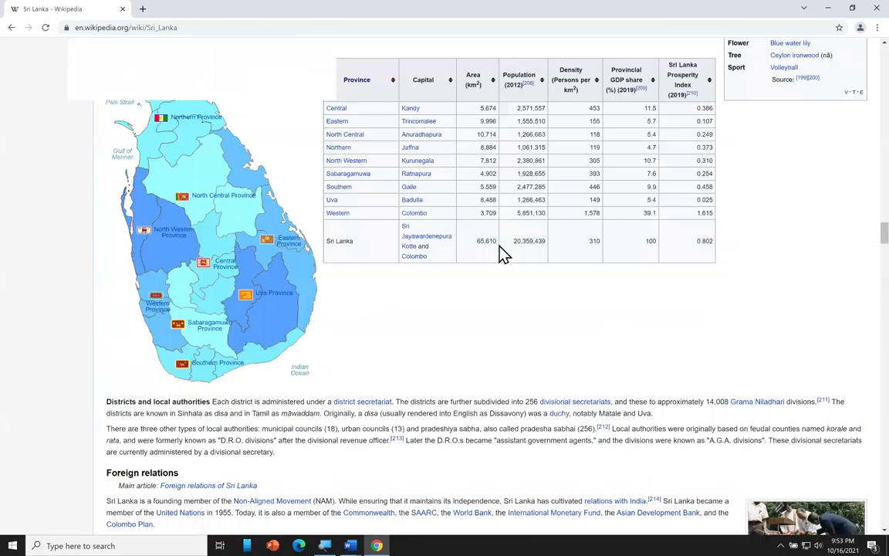
scroll(500, 251, "up", 20)
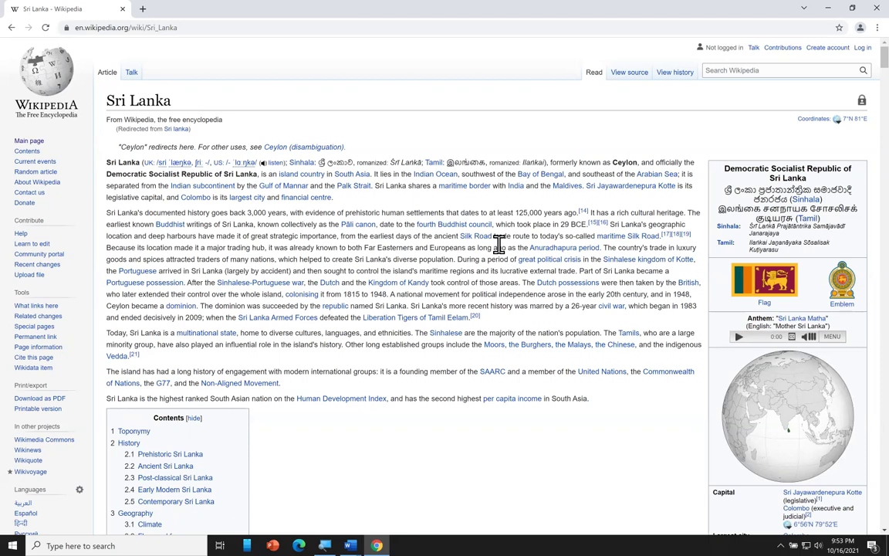
left_click(142, 9)
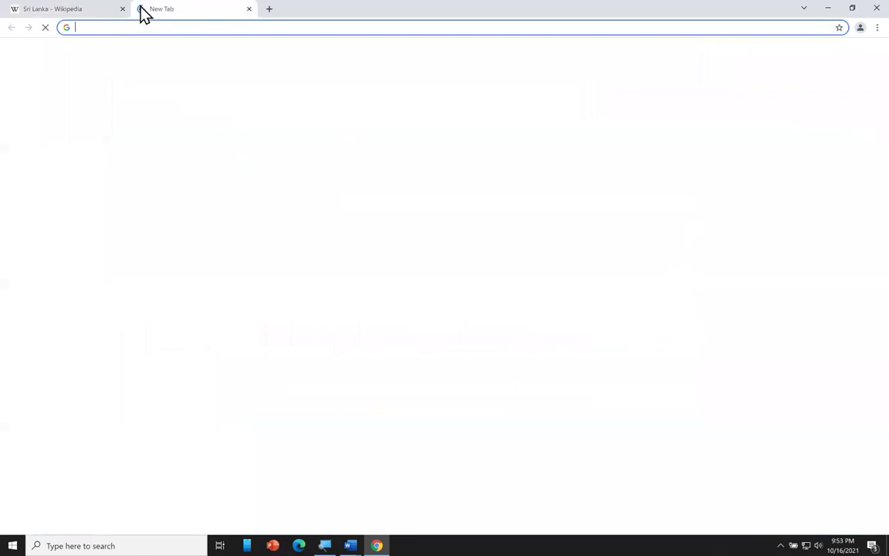
type("kids.")
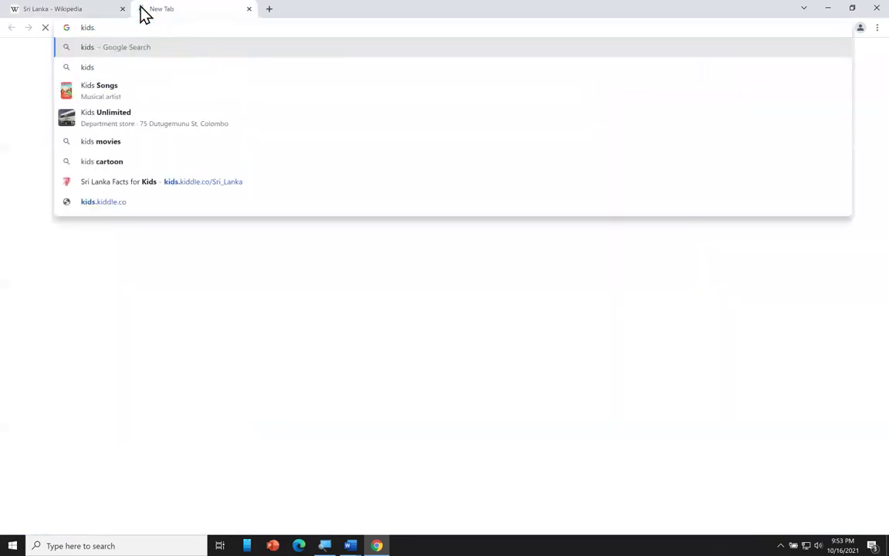
type("ki")
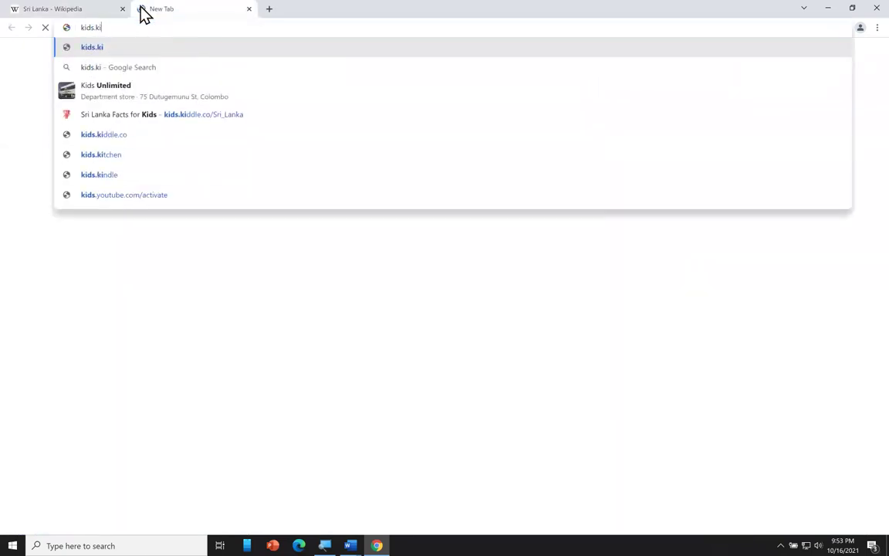
type("dd")
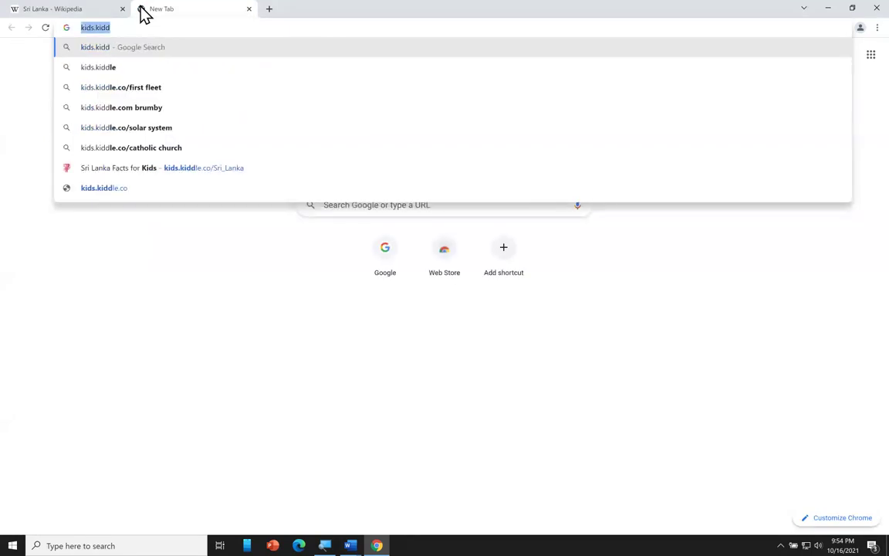
key("BackSpace")
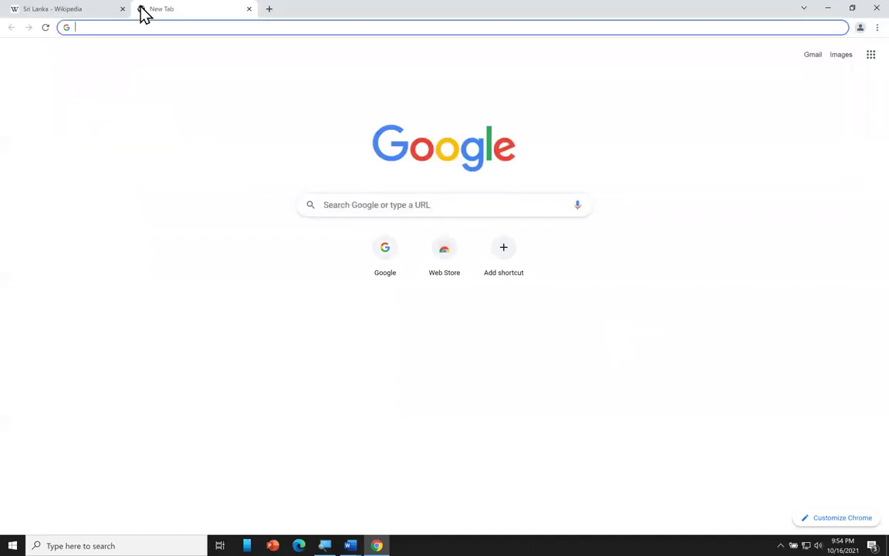
left_click(79, 12)
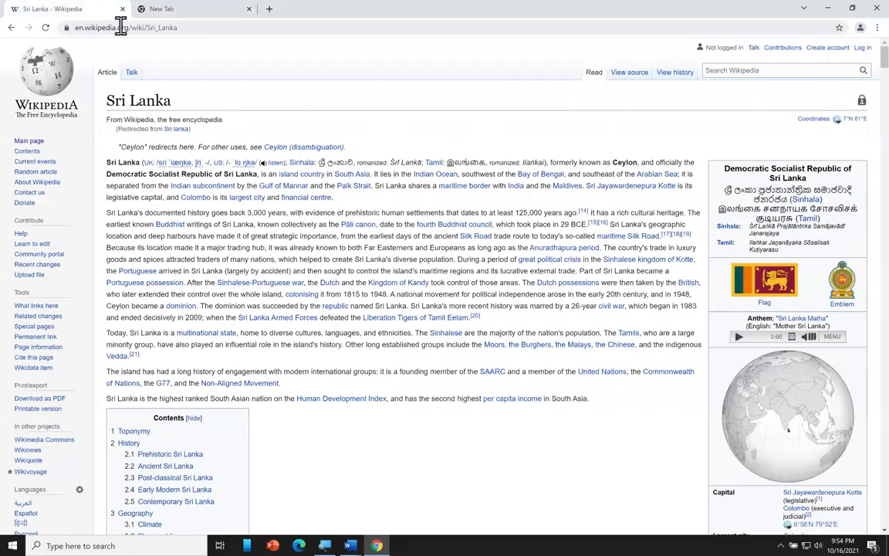
left_click(183, 28)
left_click(197, 29)
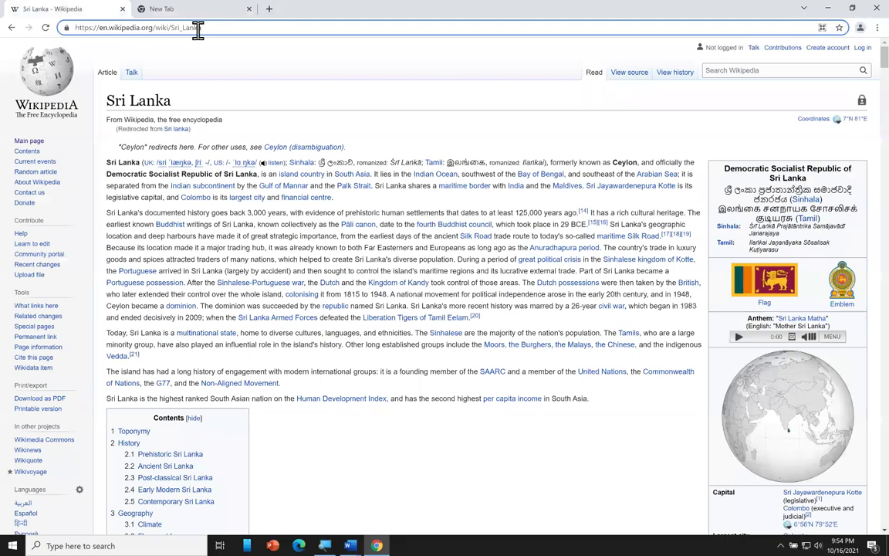
left_click(231, 28)
left_click(215, 18)
type("kids")
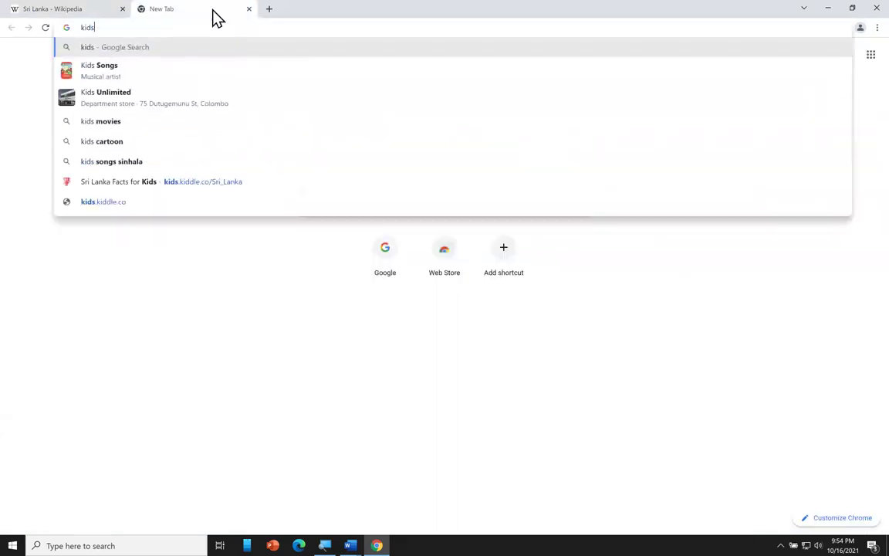
type(" kiddle")
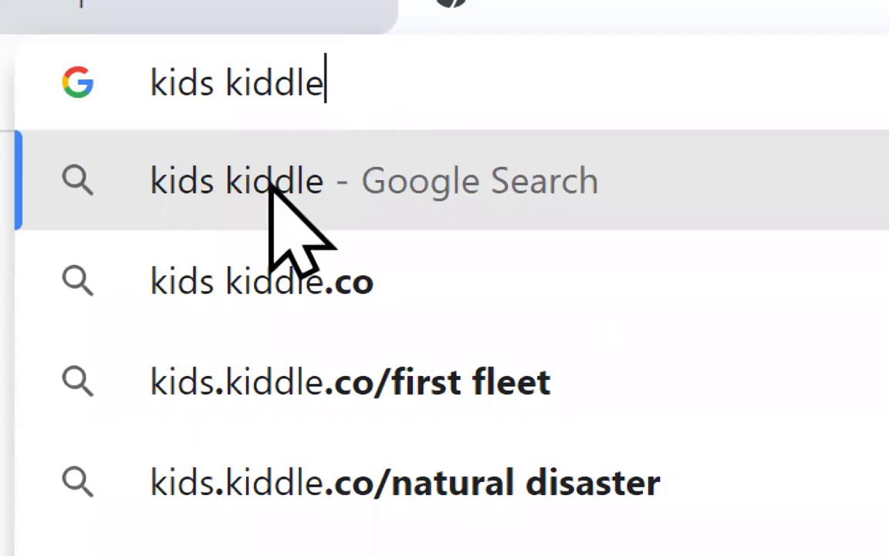
left_click(228, 179)
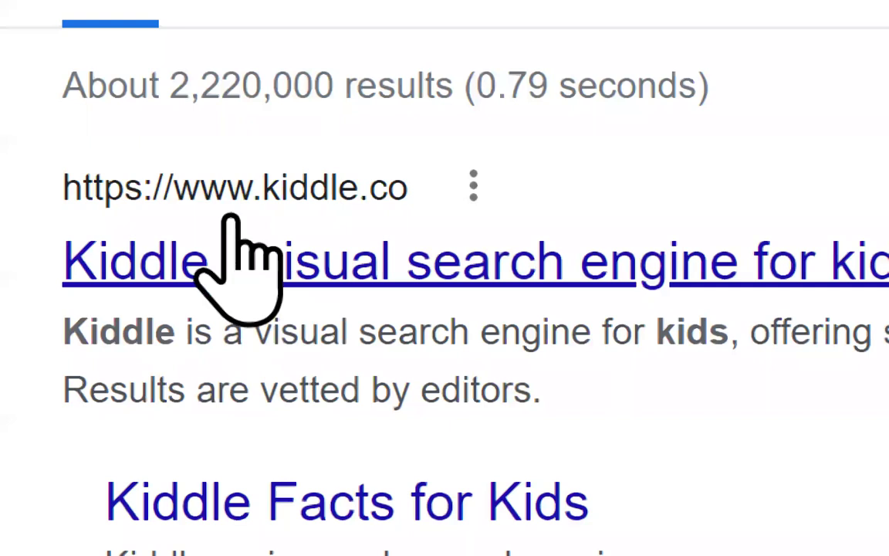
left_click(288, 61)
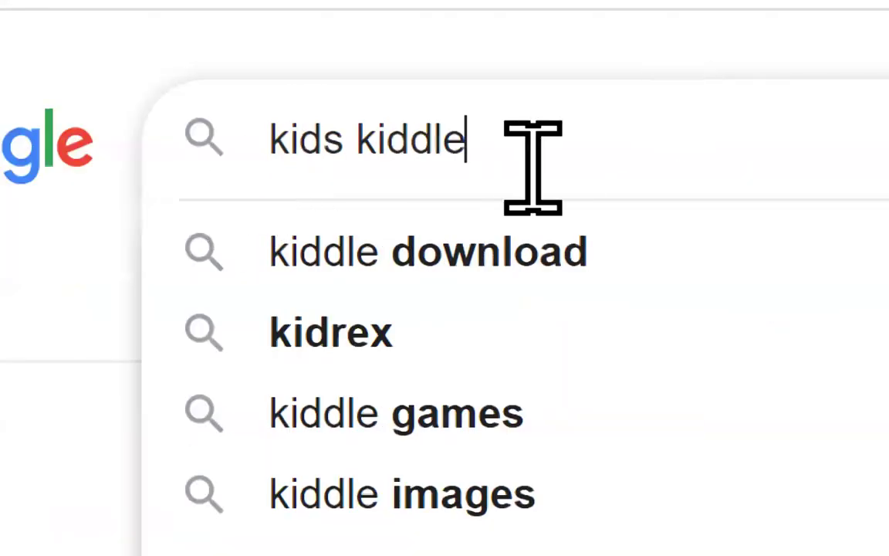
key("Return")
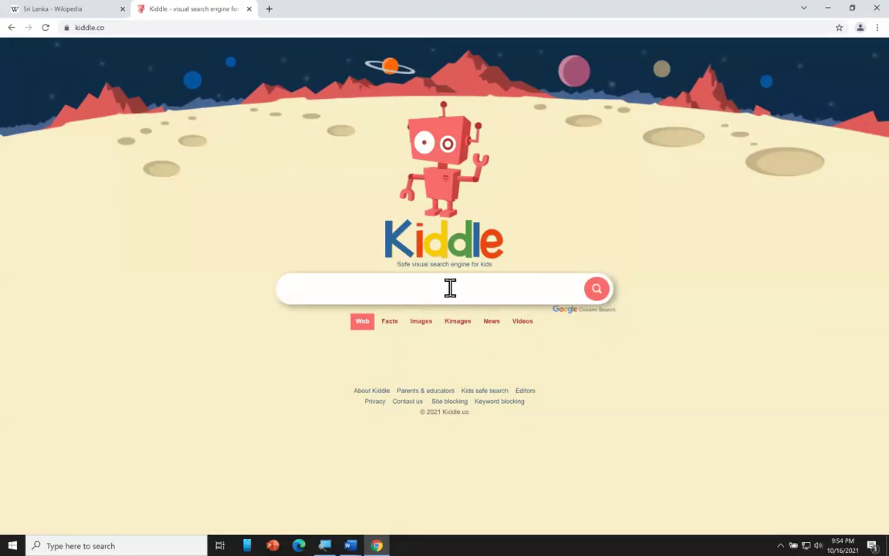
left_click(249, 10)
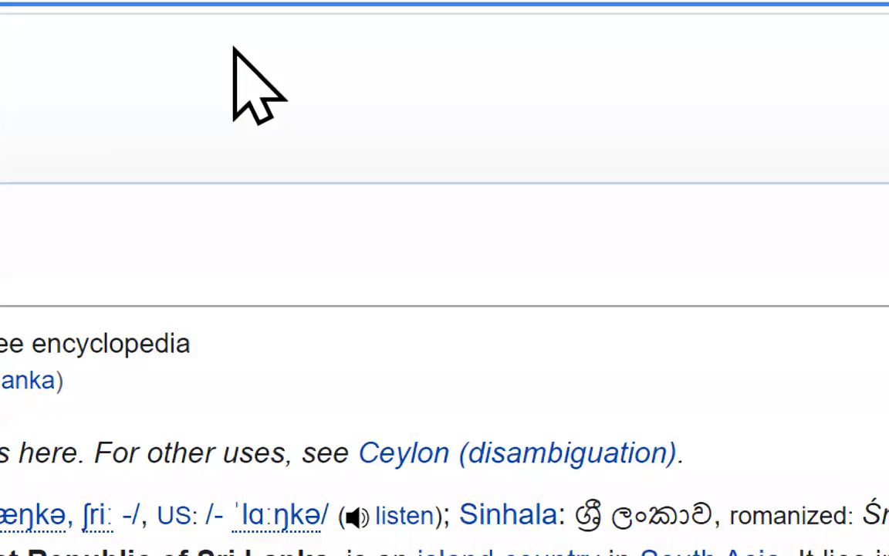
- Search Google for 'sinhala wikipedia' from the address bar and open the si.wikipedia.org result
left_click_drag(432, 117, 397, 119)
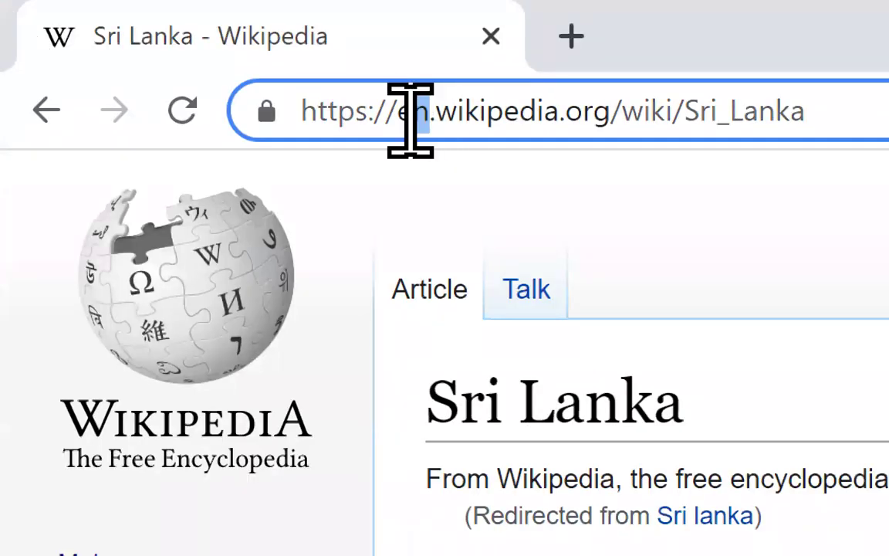
type("si")
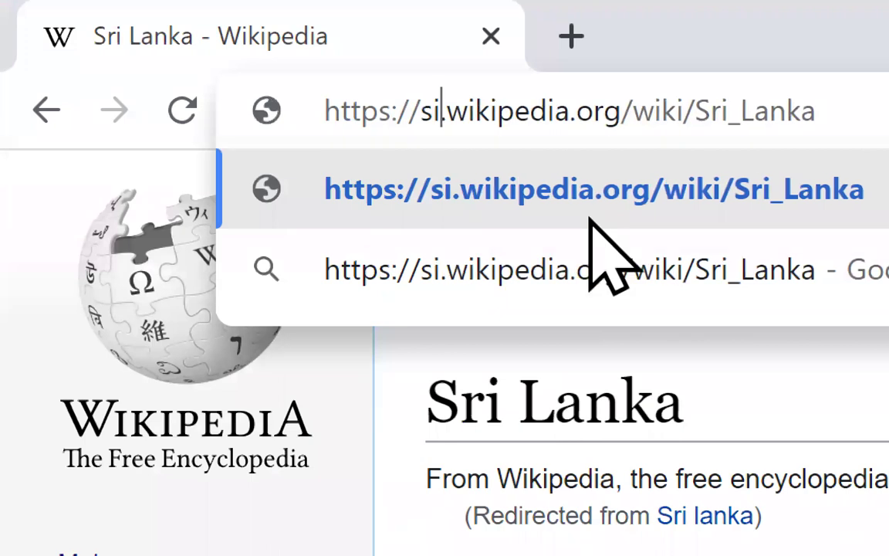
left_click_drag(623, 123, 871, 124)
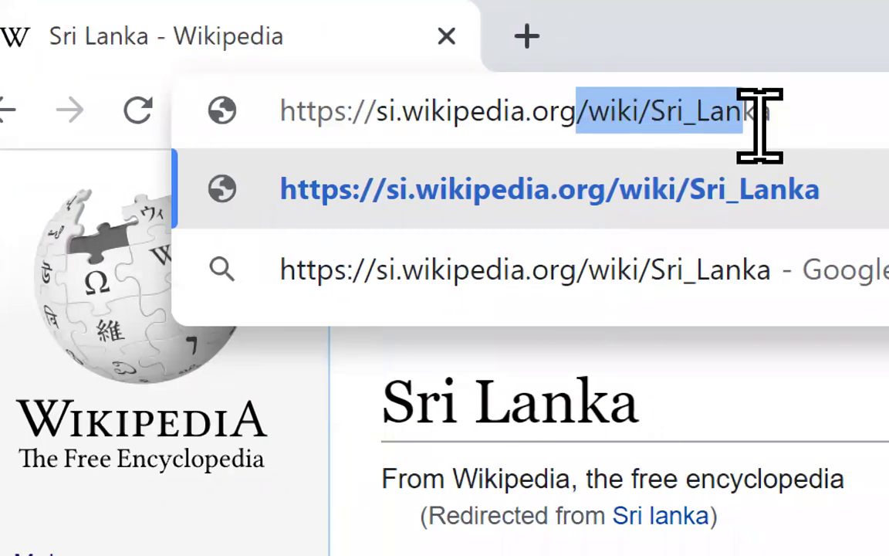
key("BackSpace")
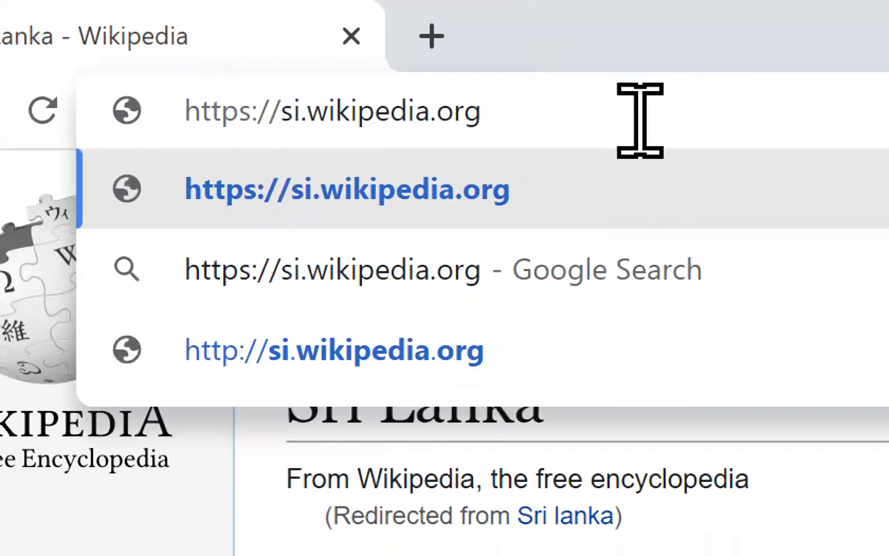
key("ctrl+a")
type("si")
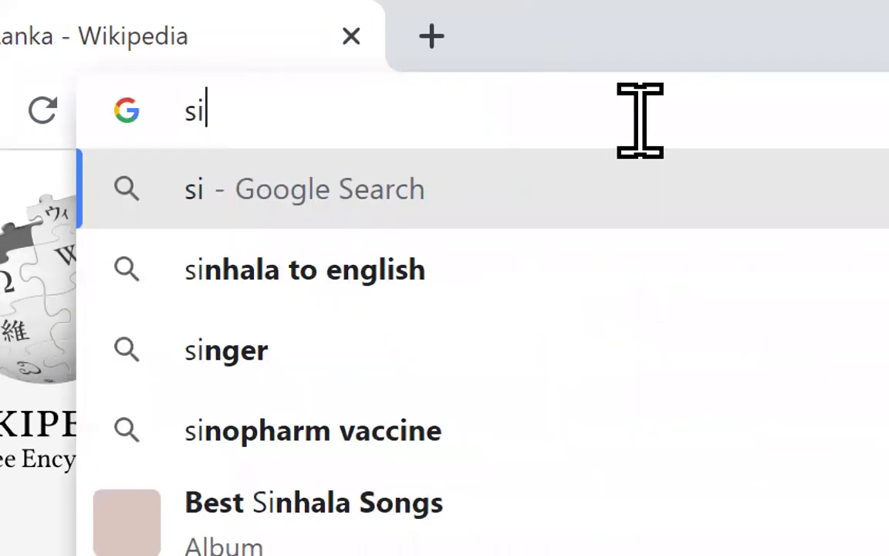
type("nhala wikipedia")
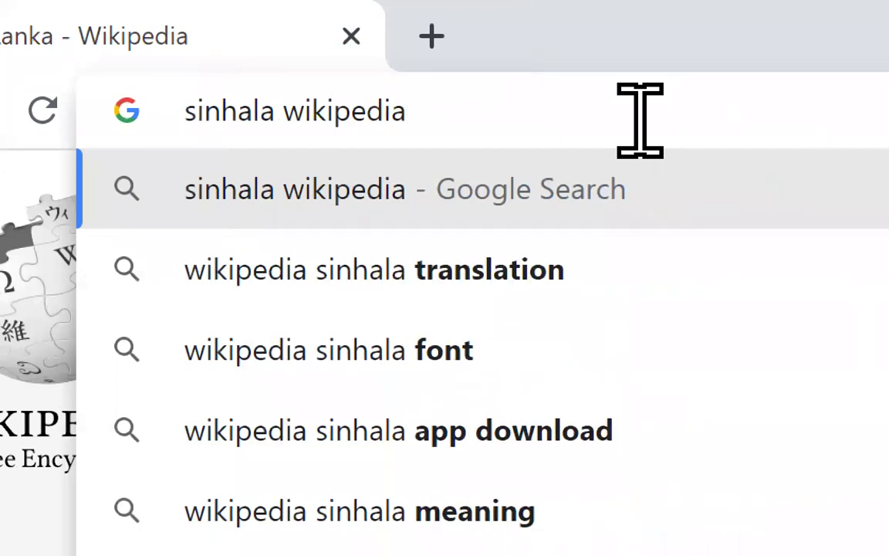
key("Return")
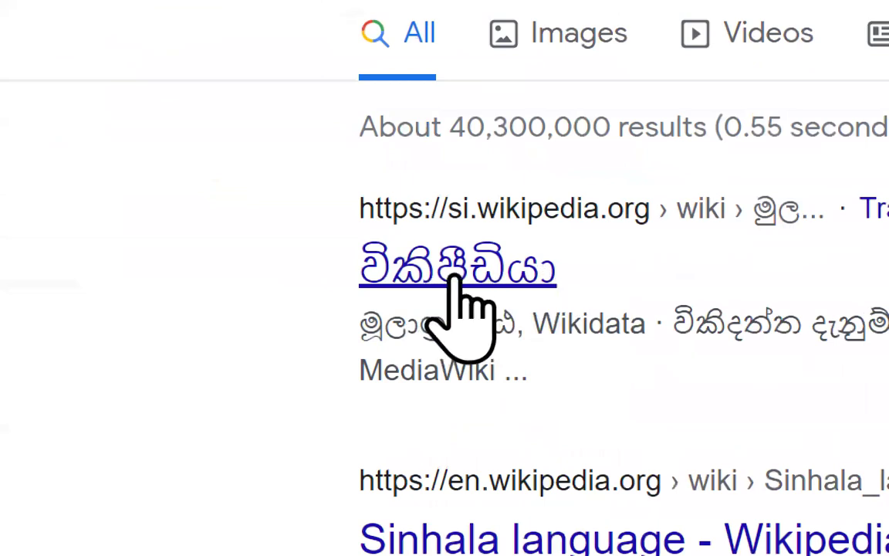
left_click(456, 273)
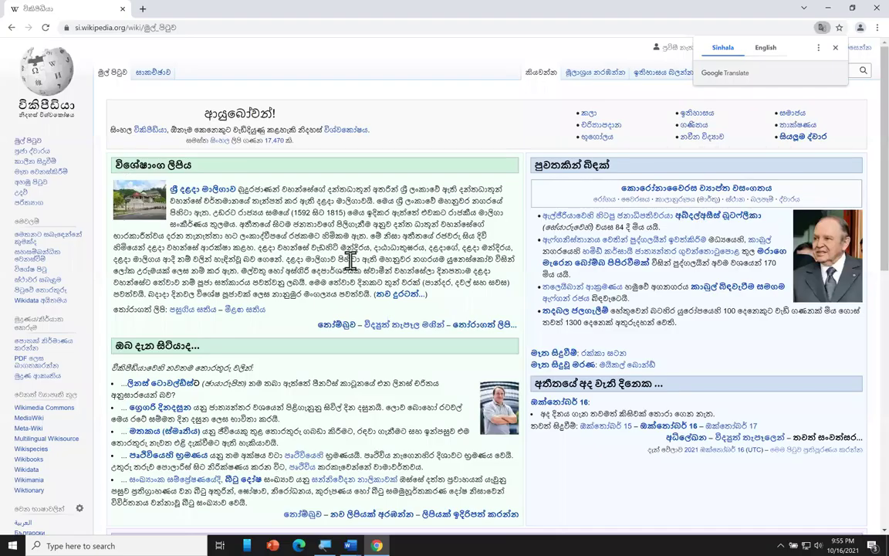
- Dismiss Chrome's translate offer on the Sinhala Wikipedia main page and focus its search box
scroll(444, 332, "down", 2)
scroll(445, 332, "up", 2)
left_click(754, 70)
left_click(747, 71)
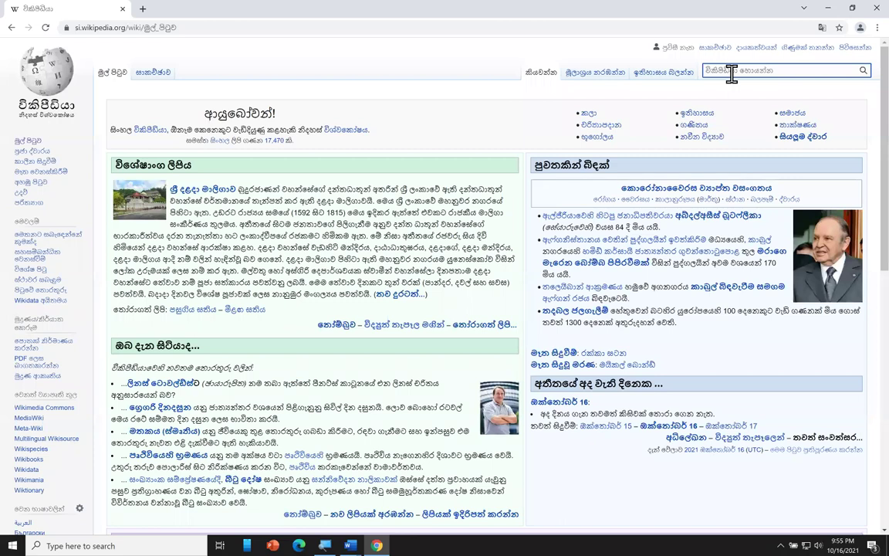
- Search Sinhala Wikipedia for 'america', view the North American languages article, then return to the main page
type("america")
key("Return")
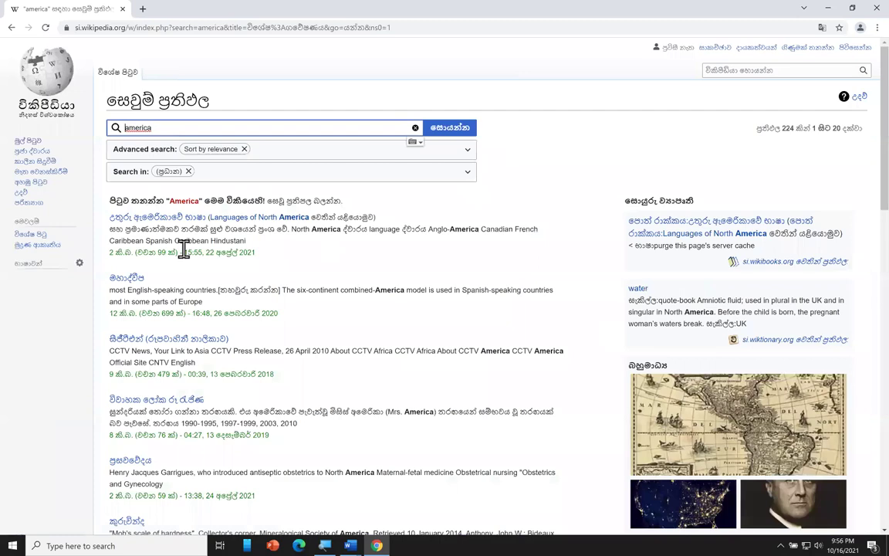
scroll(231, 250, "down", 5)
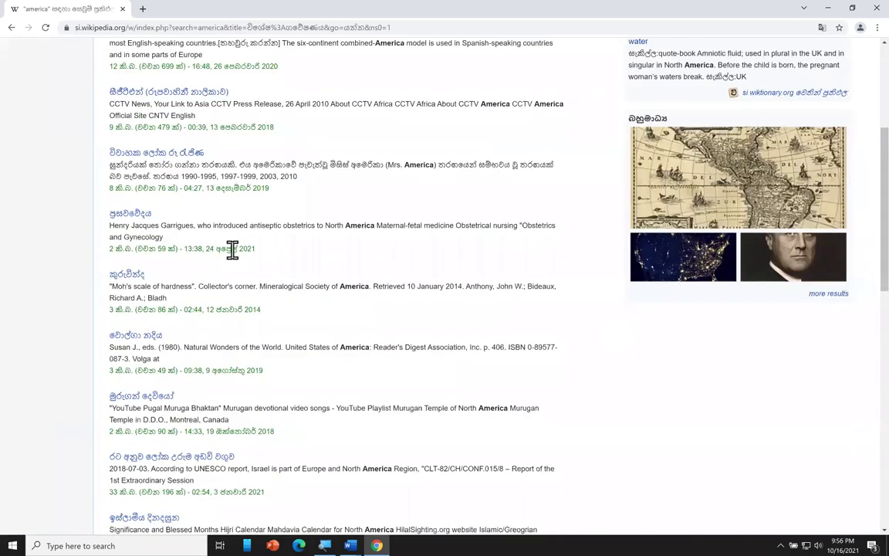
scroll(232, 250, "up", 5)
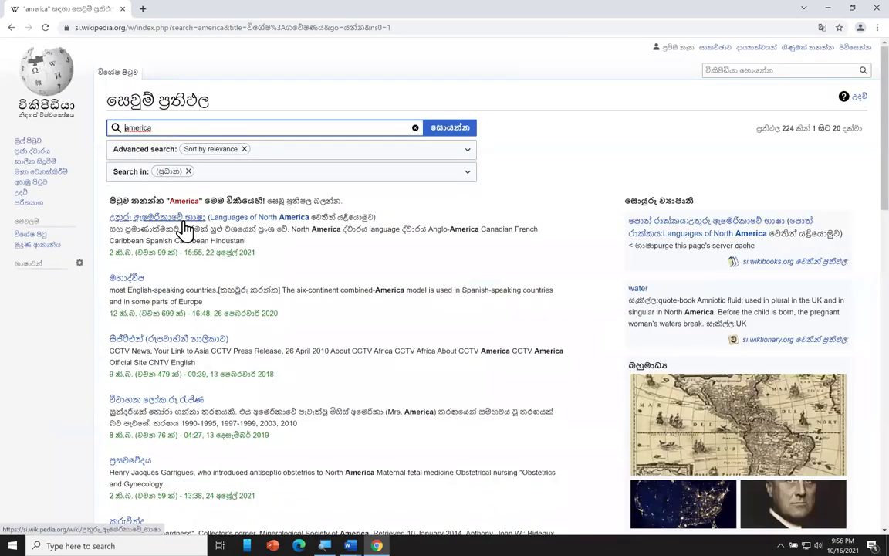
left_click(184, 221)
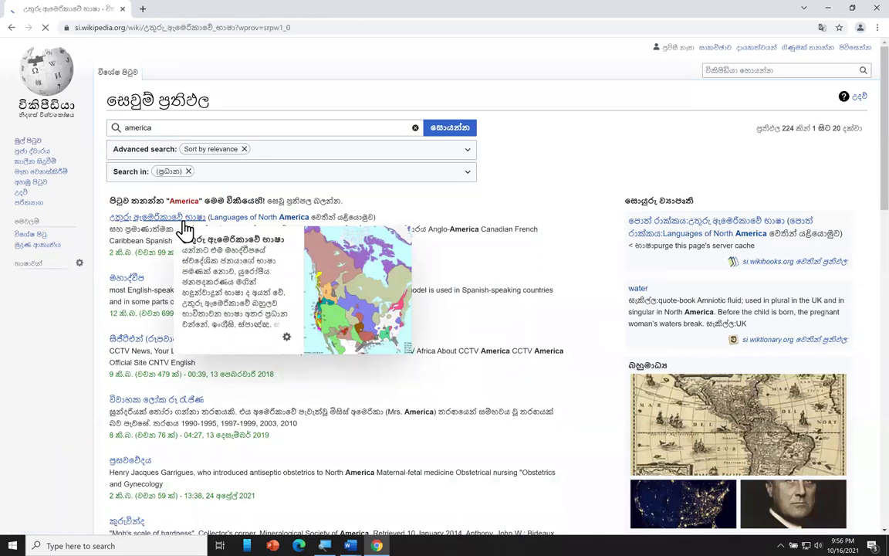
scroll(382, 268, "down", 4)
scroll(386, 232, "up", 4)
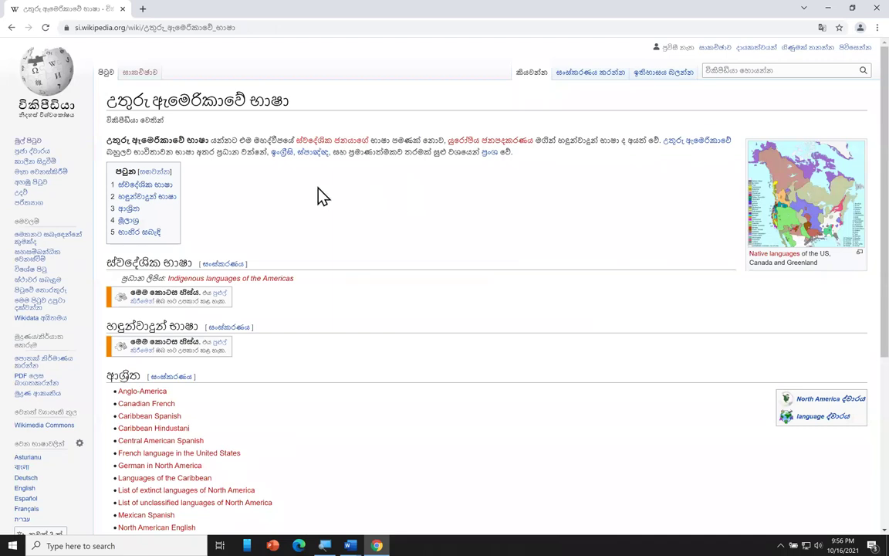
left_click(33, 144)
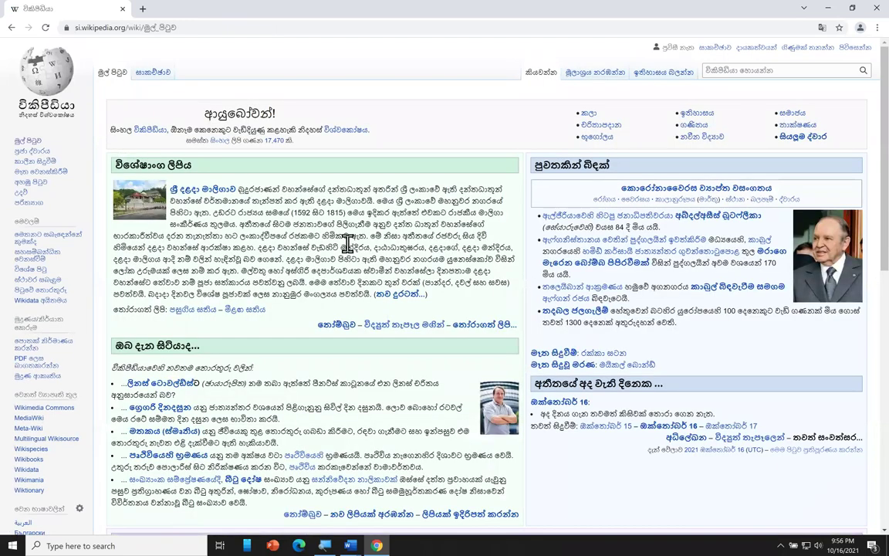
- Open the Linux kernel creator's article from 'Did you know', then enter a YouTuber's name in search
scroll(347, 245, "down", 10)
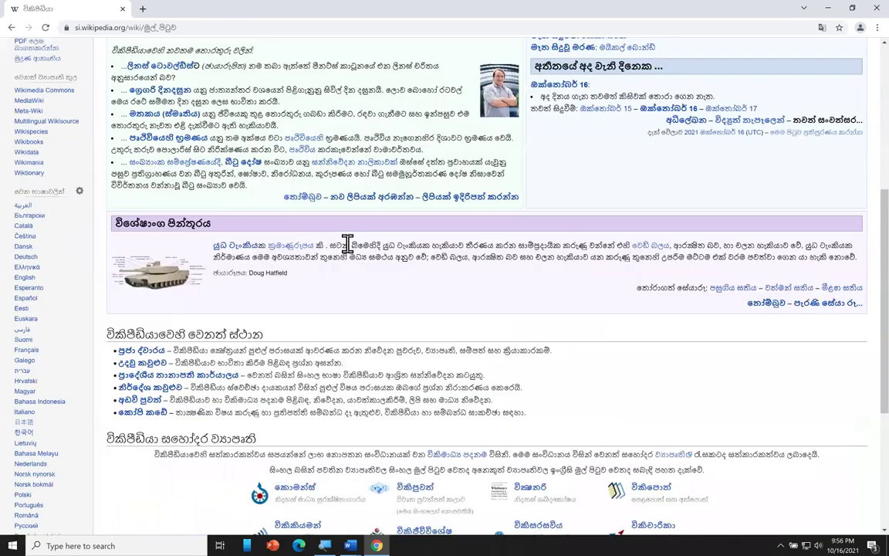
scroll(352, 251, "up", 1)
scroll(349, 251, "up", 3)
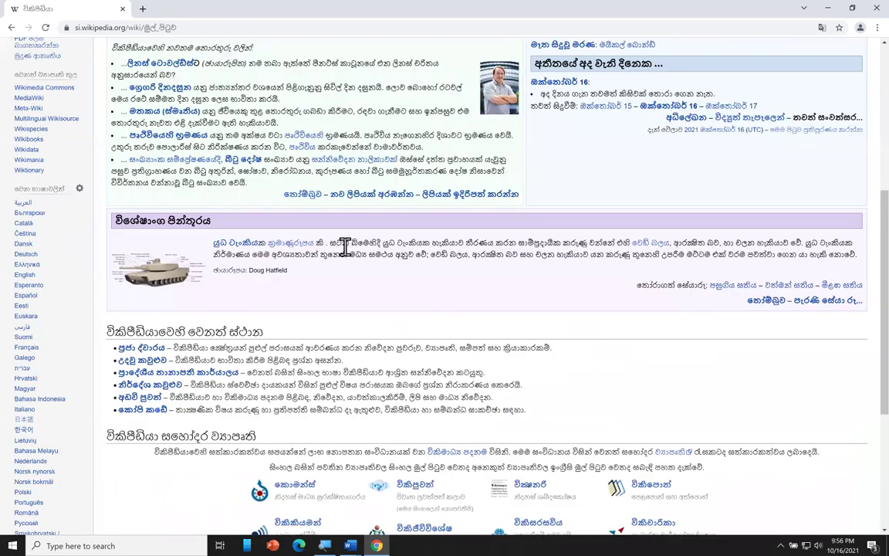
scroll(347, 259, "up", 2)
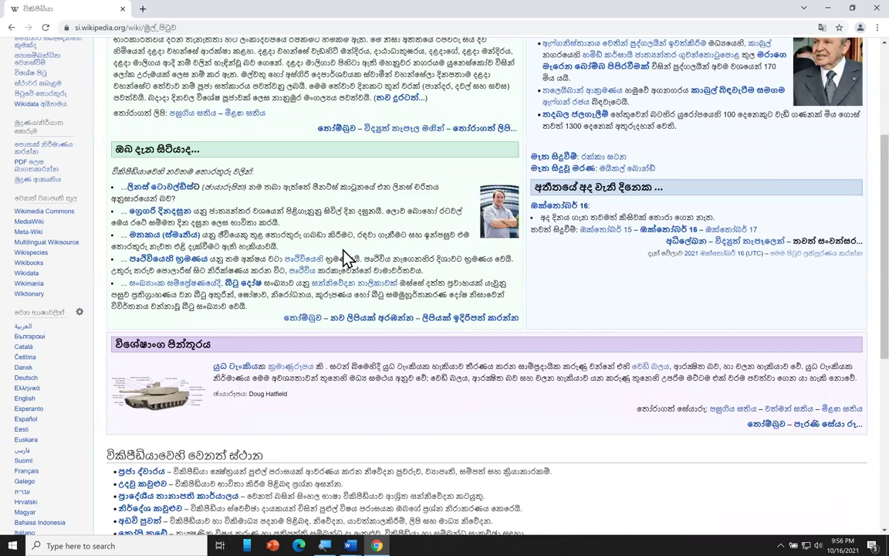
left_click(177, 188)
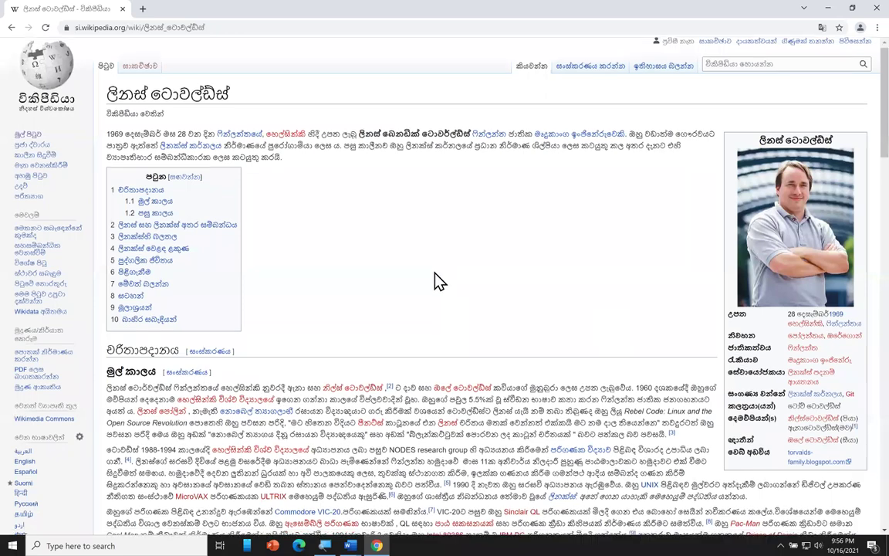
scroll(436, 281, "down", 3)
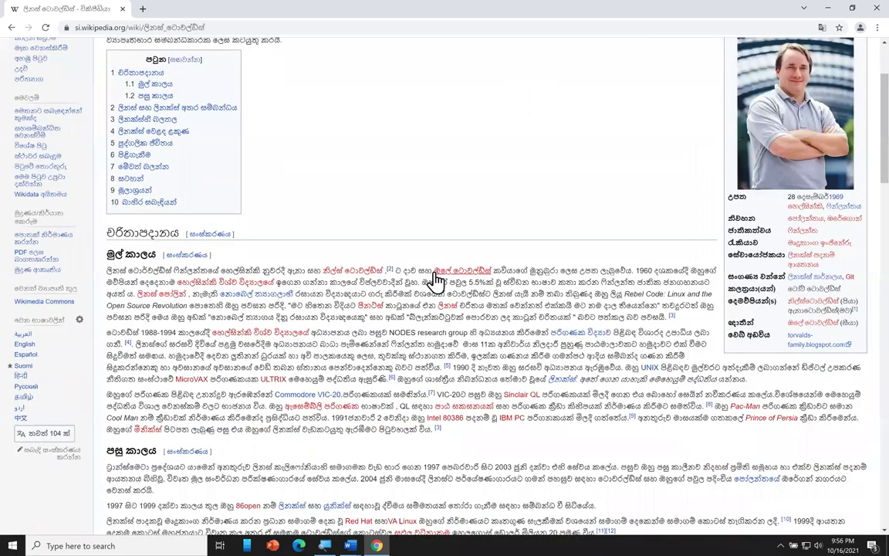
scroll(436, 277, "down", 8)
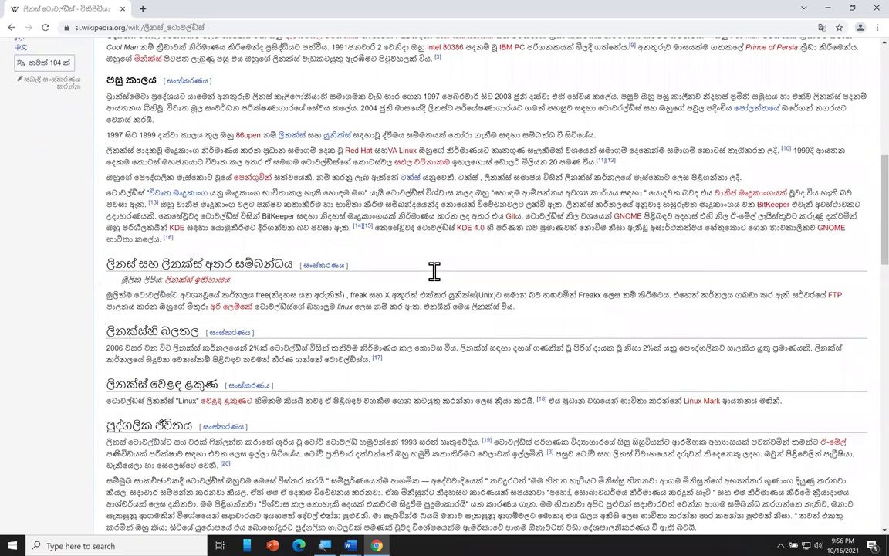
key("Home")
left_click(737, 69)
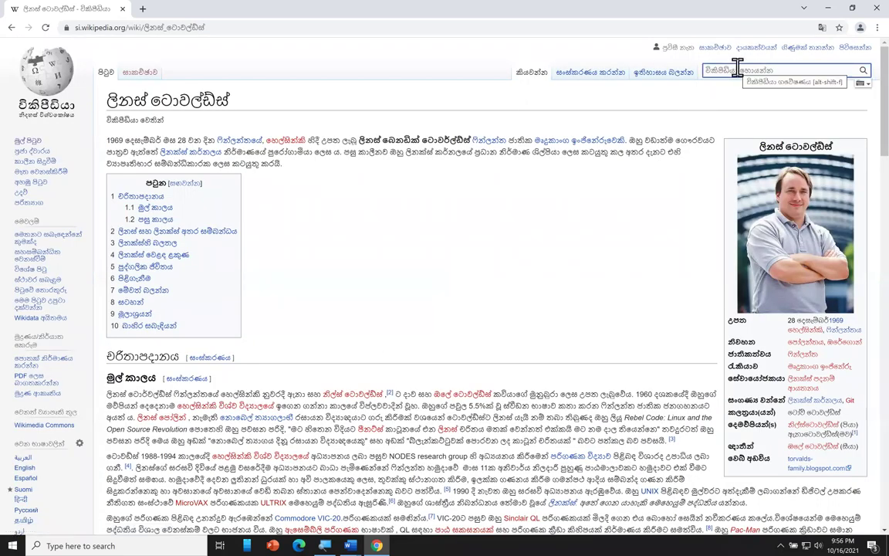
type("Dilshan TG")
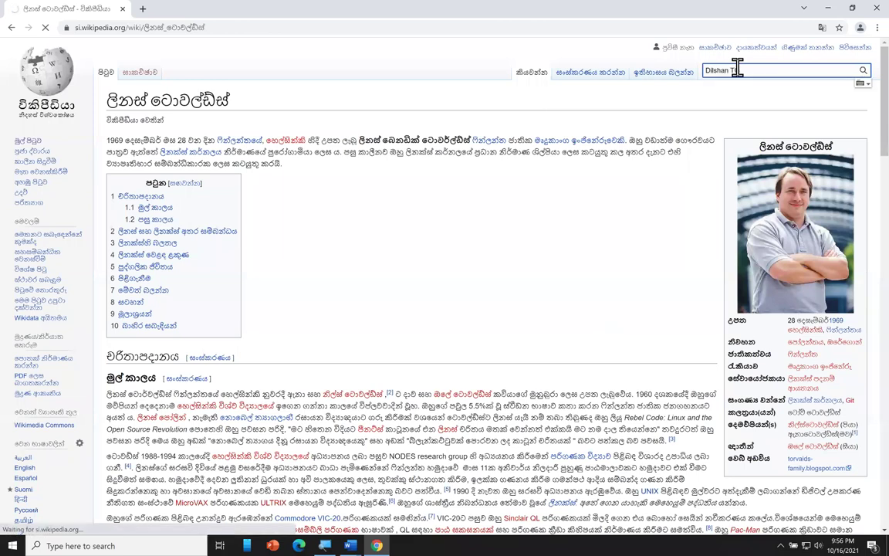
- Run the search and open the YouTube content creator's Sinhala Wikipedia article
key("Return")
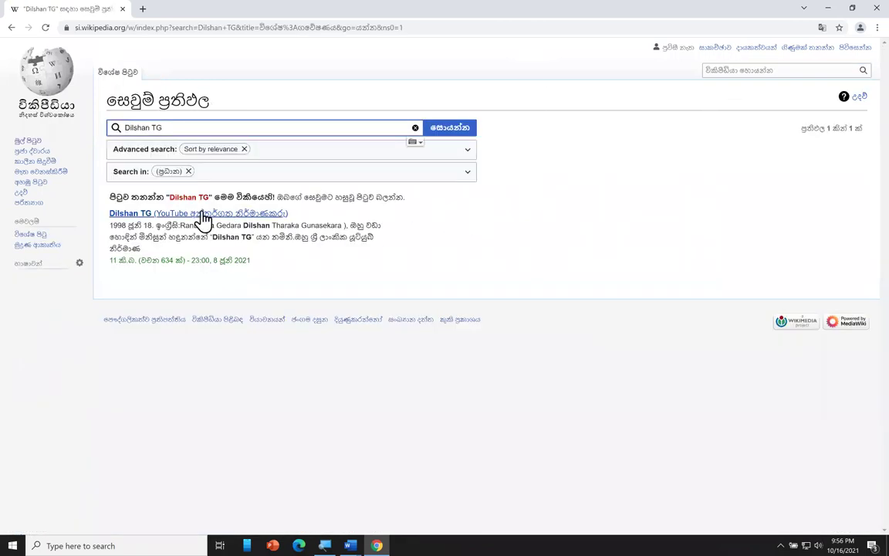
left_click(172, 223)
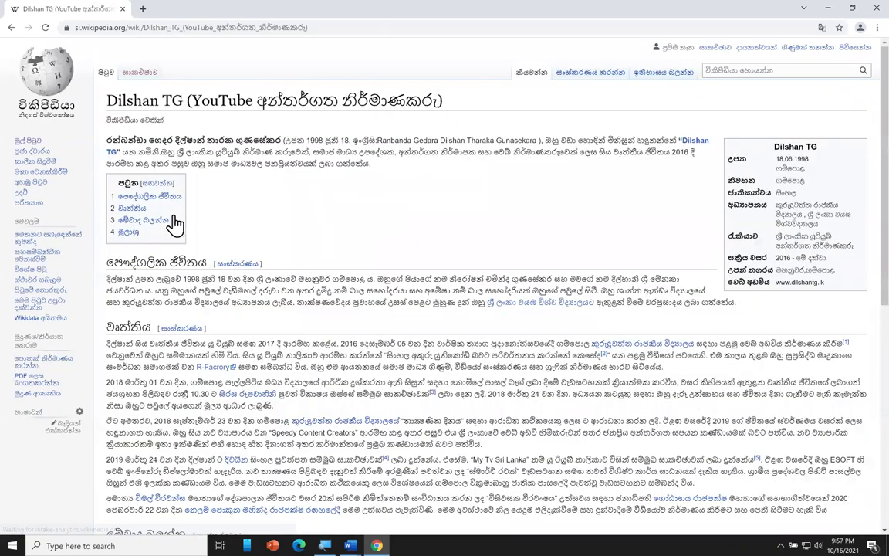
scroll(540, 228, "down", 3)
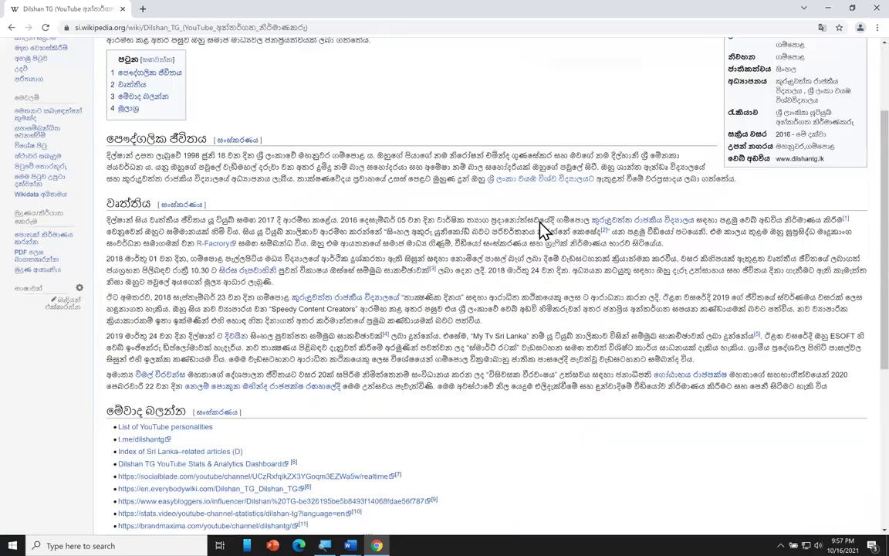
scroll(540, 228, "down", 3)
scroll(540, 224, "up", 3)
scroll(540, 221, "up", 3)
scroll(540, 221, "down", 5)
scroll(540, 221, "up", 5)
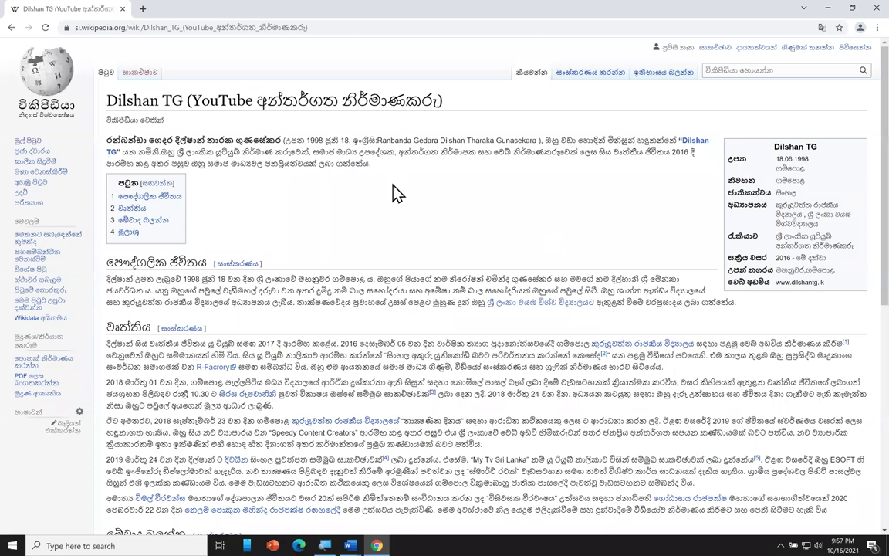
- Copy the article's opening paragraph and switch to Document2 in Word
left_click_drag(378, 166, 107, 145)
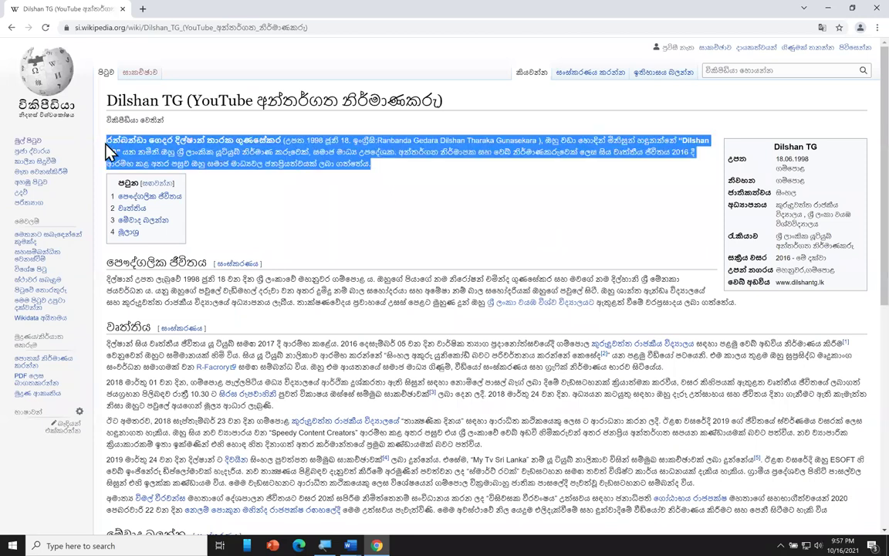
right_click(212, 145)
left_click(226, 154)
left_click(349, 545)
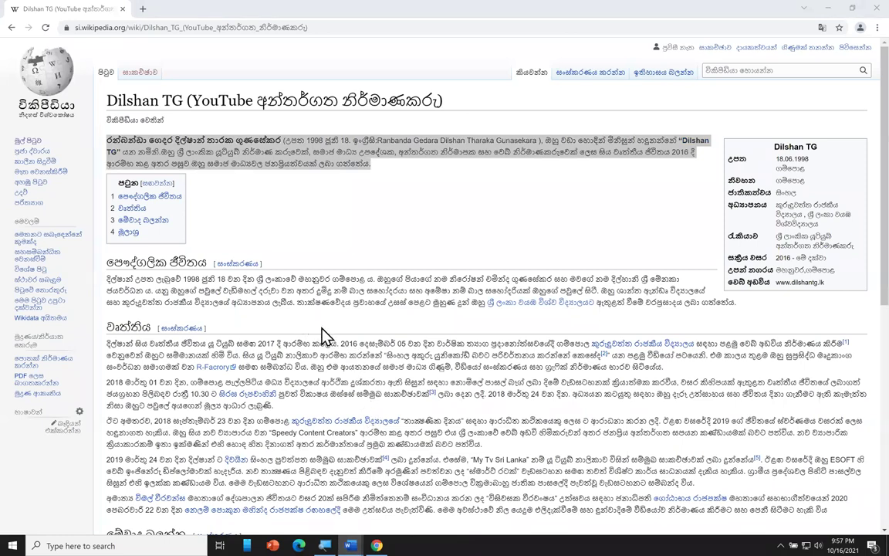
key("alt+Tab")
right_click(326, 251)
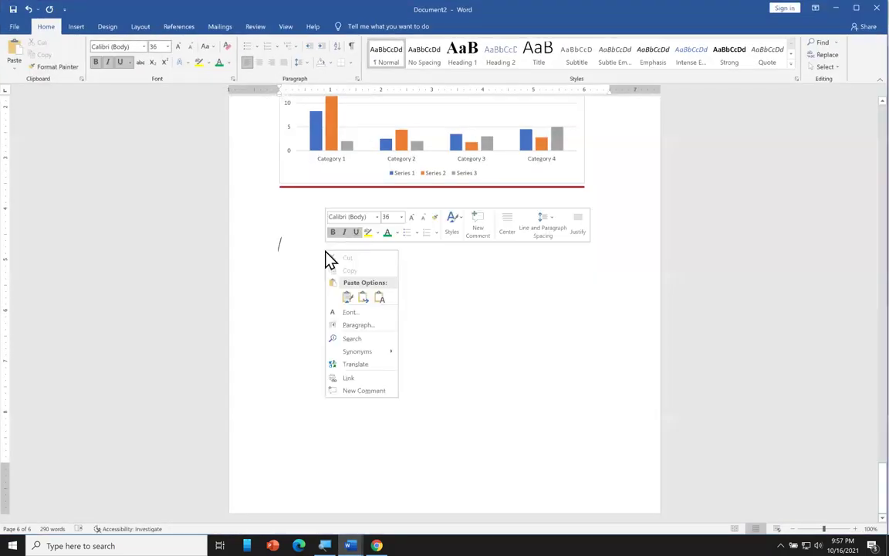
- Paste the Sinhala paragraph below the chart, then undo the oversized red-underlined paste
left_click(380, 298)
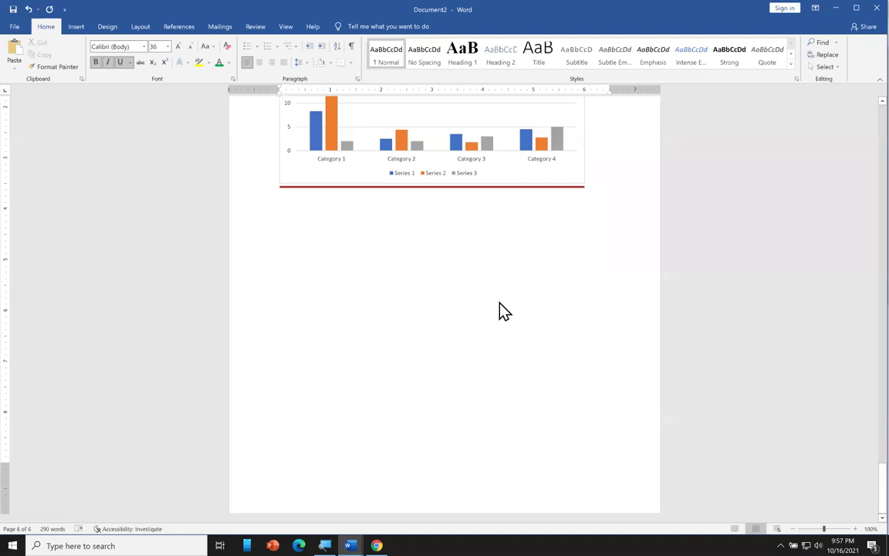
key("ctrl+v")
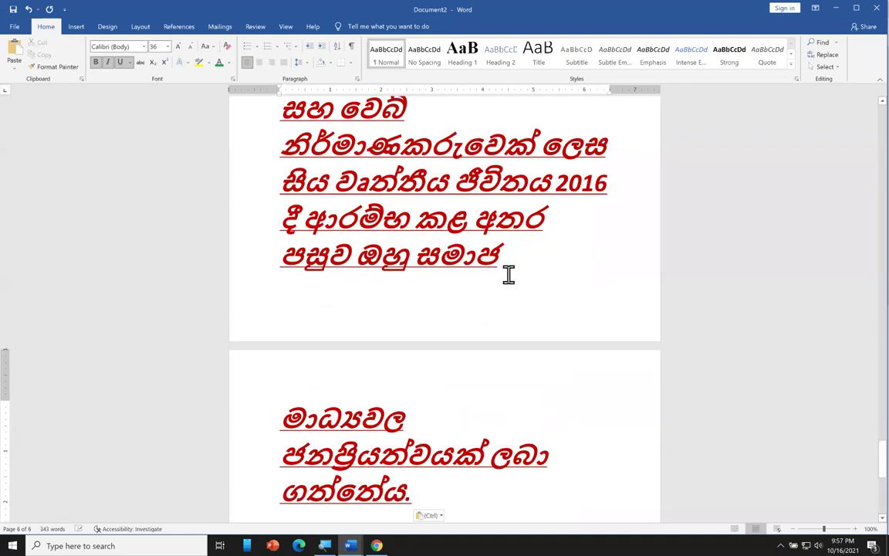
scroll(510, 262, "down", 2)
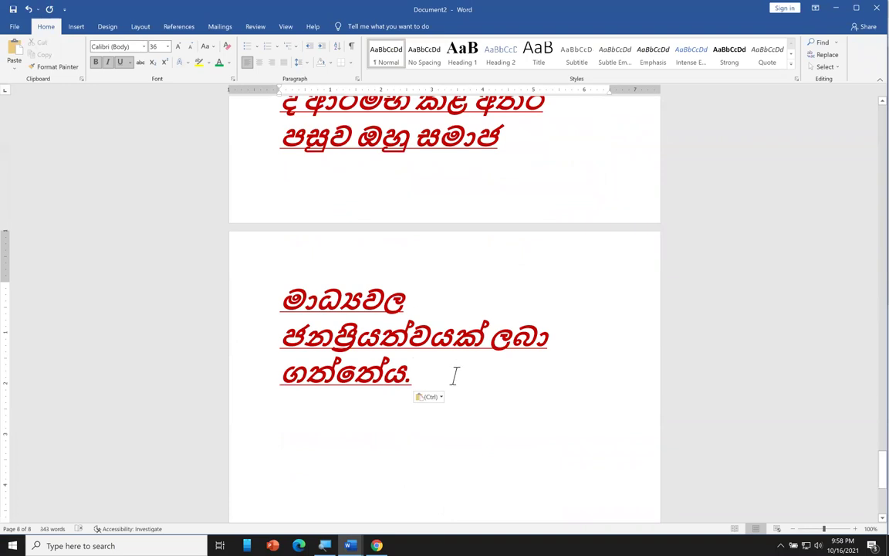
scroll(456, 374, "up", 1)
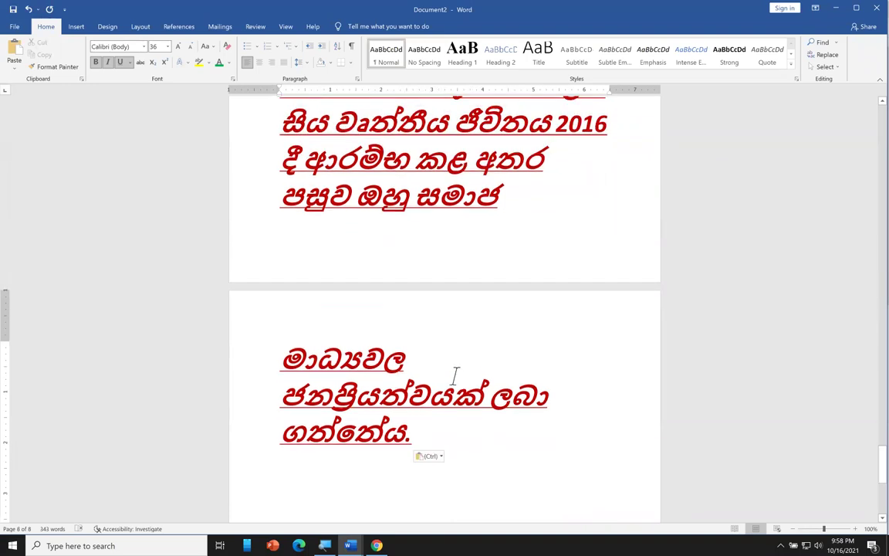
key("ctrl+z")
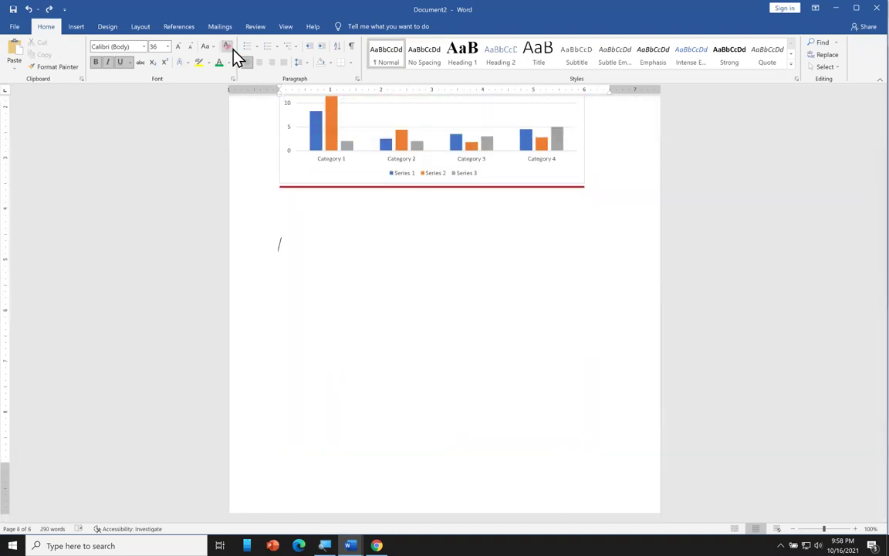
- Clear formatting, paste the paragraph again, delete it, and return to the Chrome article
left_click(229, 48)
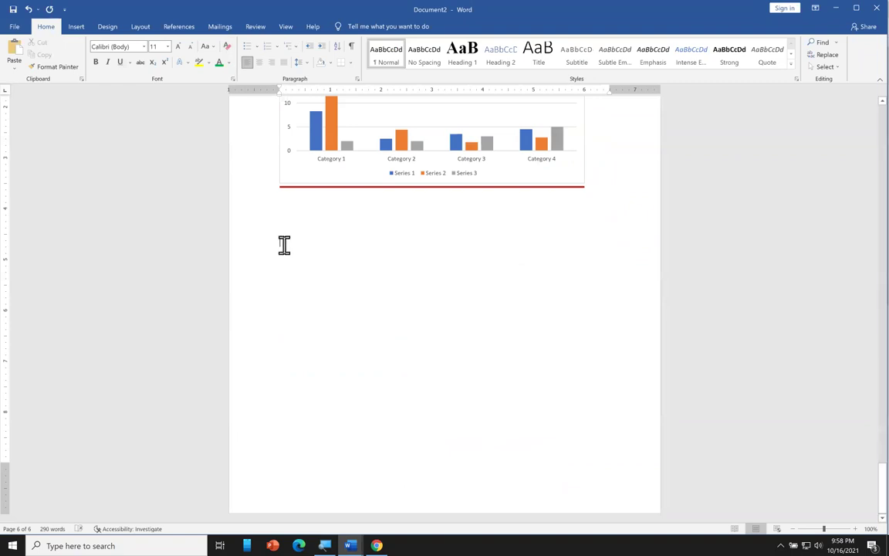
key("ctrl+v")
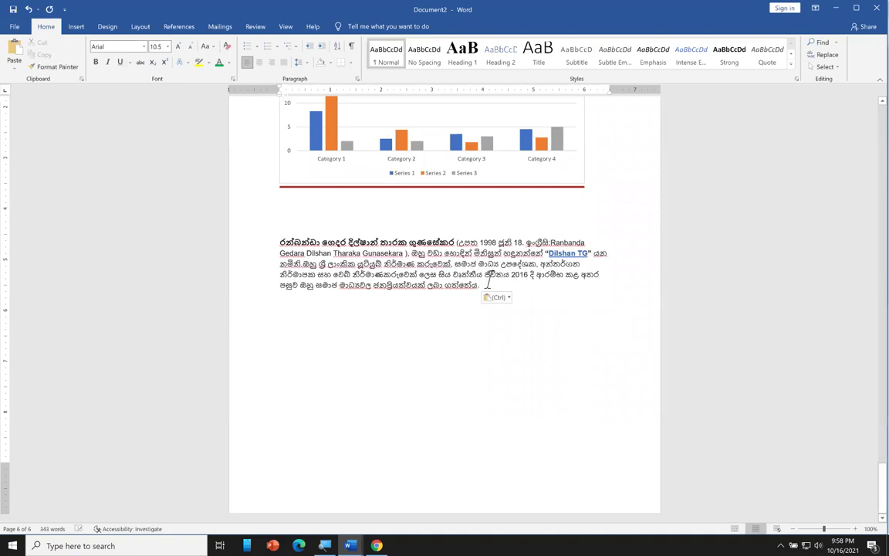
left_click_drag(439, 283, 280, 246)
key("Delete")
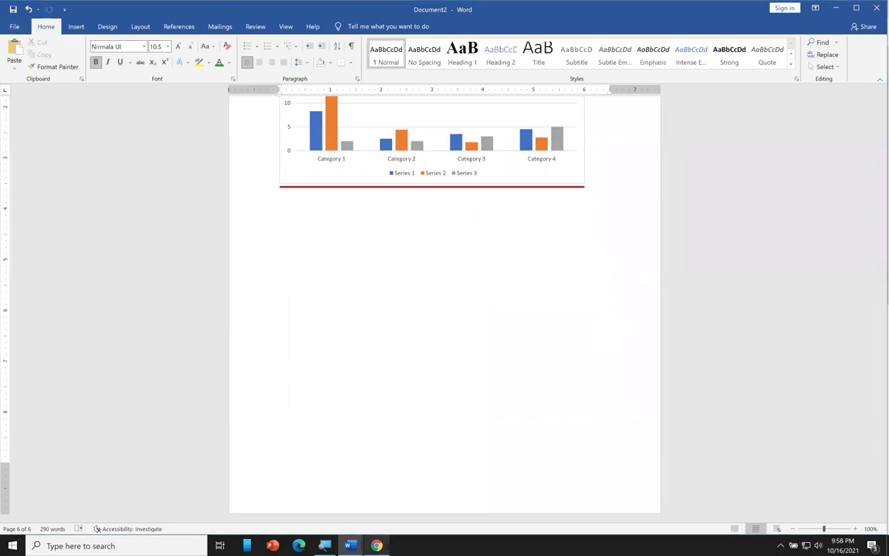
key("alt+Tab")
left_click(333, 312)
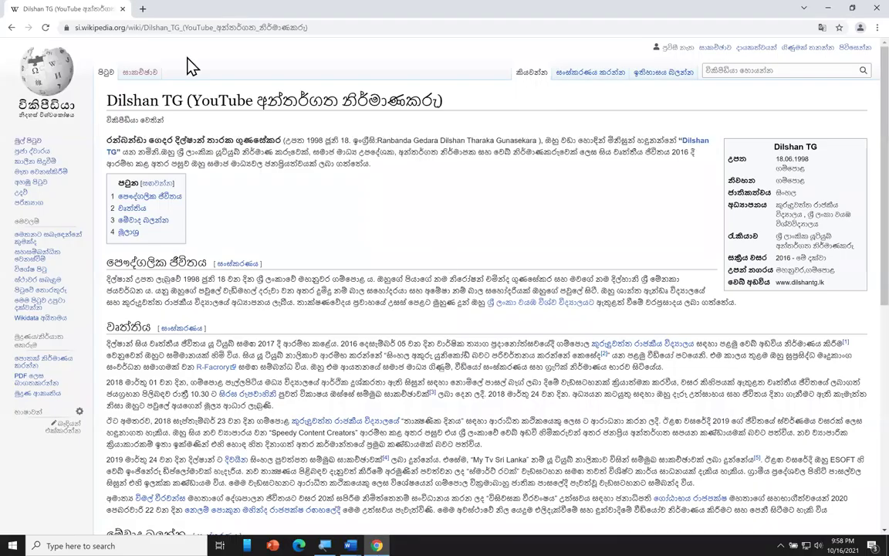
- Open a new blank tab and close the Sinhala Wikipedia article tab
left_click(143, 8)
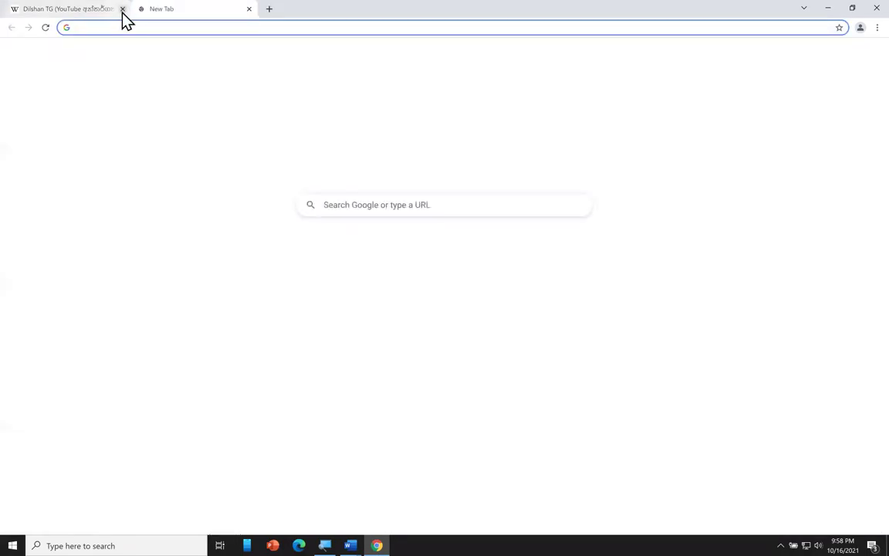
left_click(122, 9)
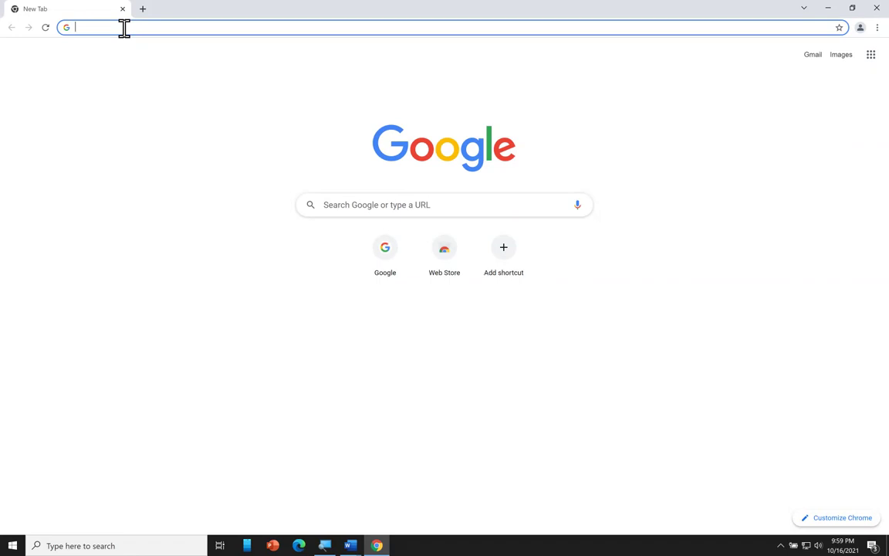
- Search 'wijesekata layout', accept the 'wijesekara layout' correction, and show image results
type("wijesekata layout")
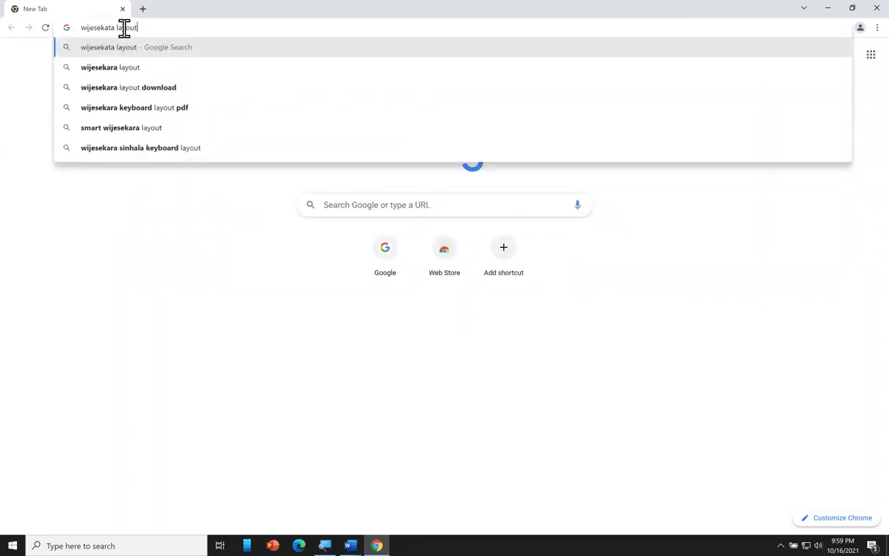
key("Return")
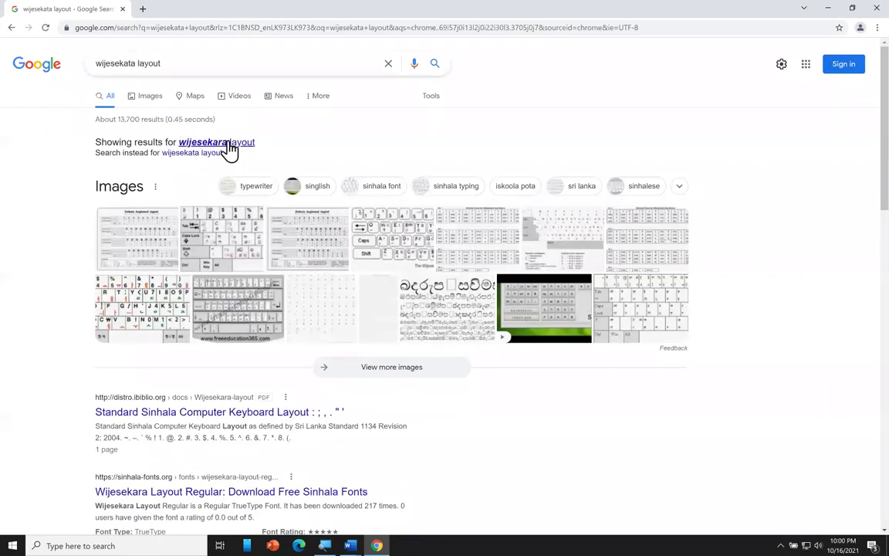
left_click(202, 142)
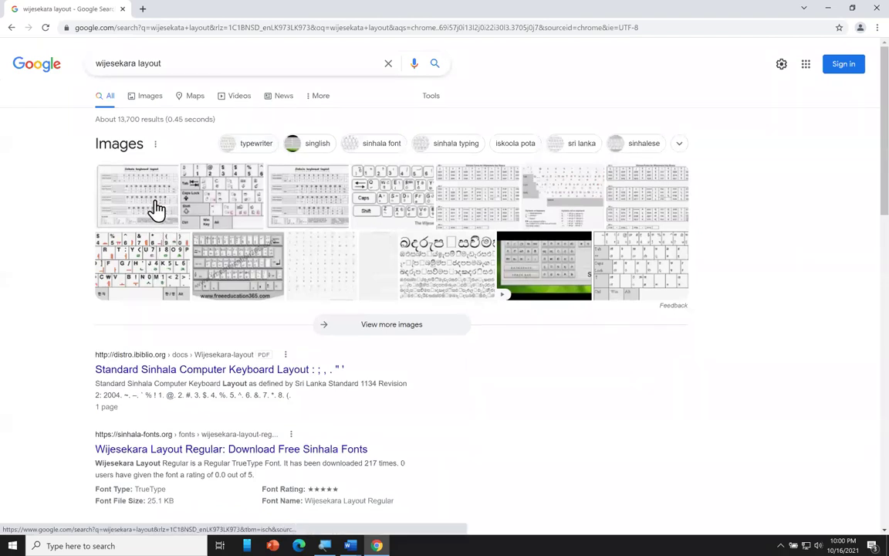
left_click(151, 103)
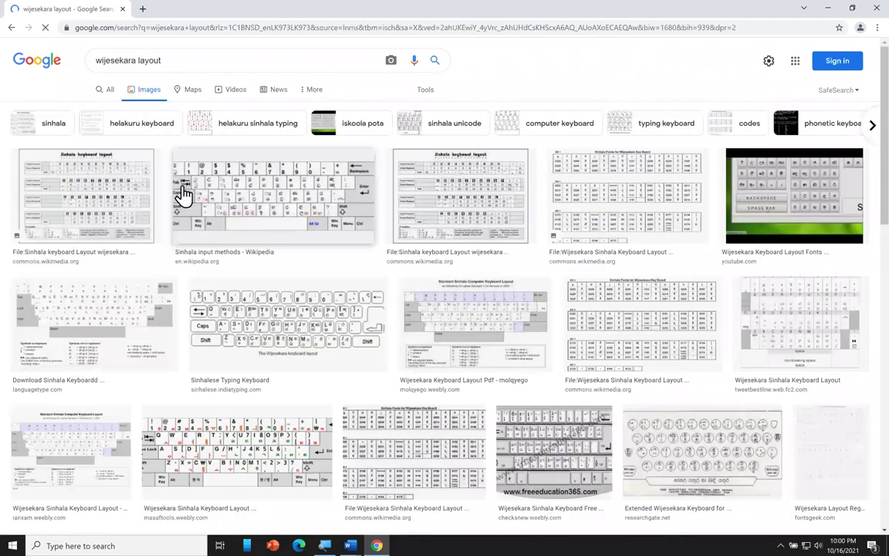
- Preview several Wijesekara keyboard layout images, including Helakuru and Isiwara, then return to web results
left_click(250, 204)
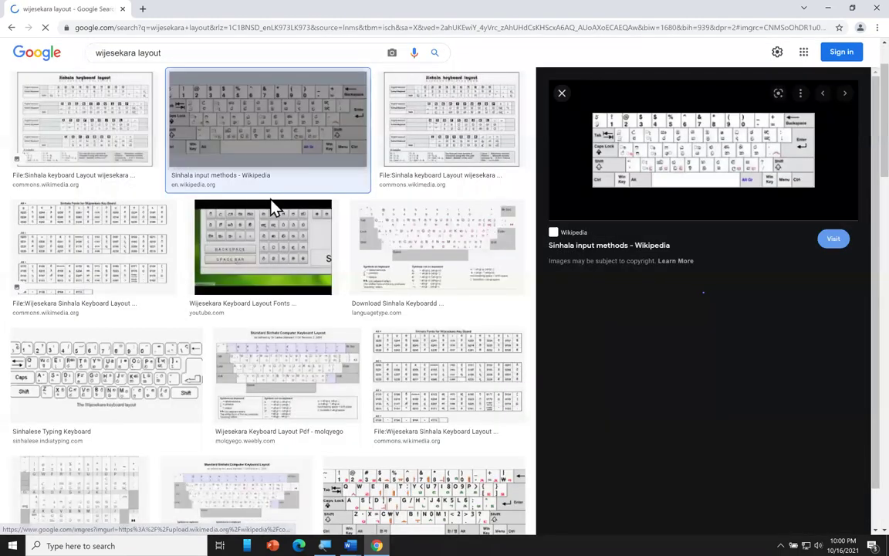
left_click(402, 249)
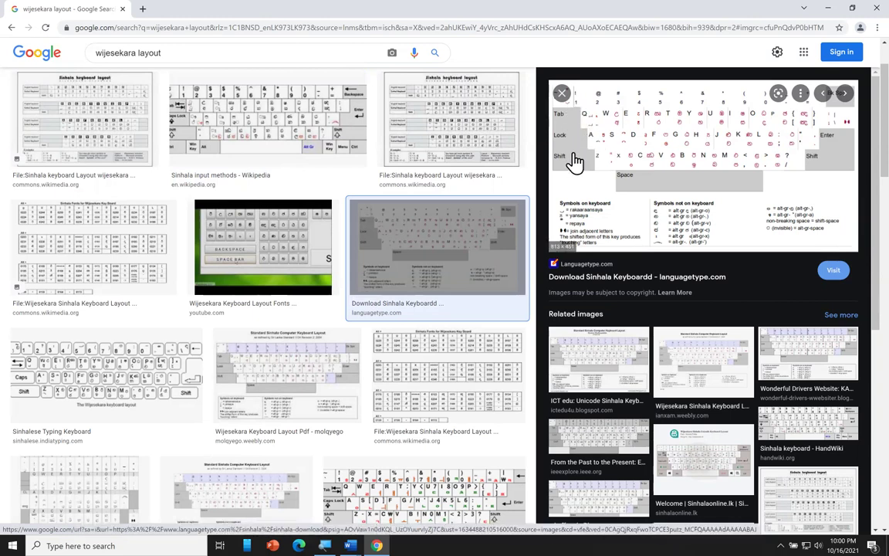
left_click(287, 137)
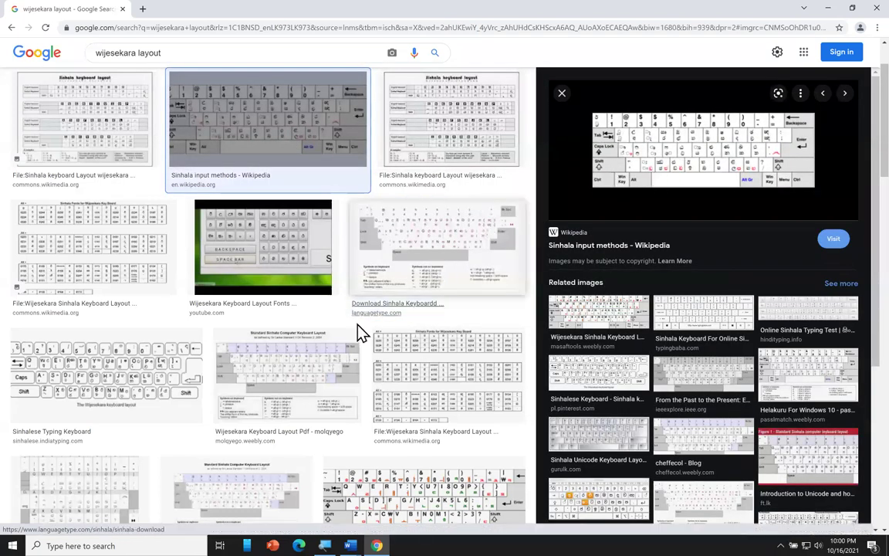
left_click(151, 376)
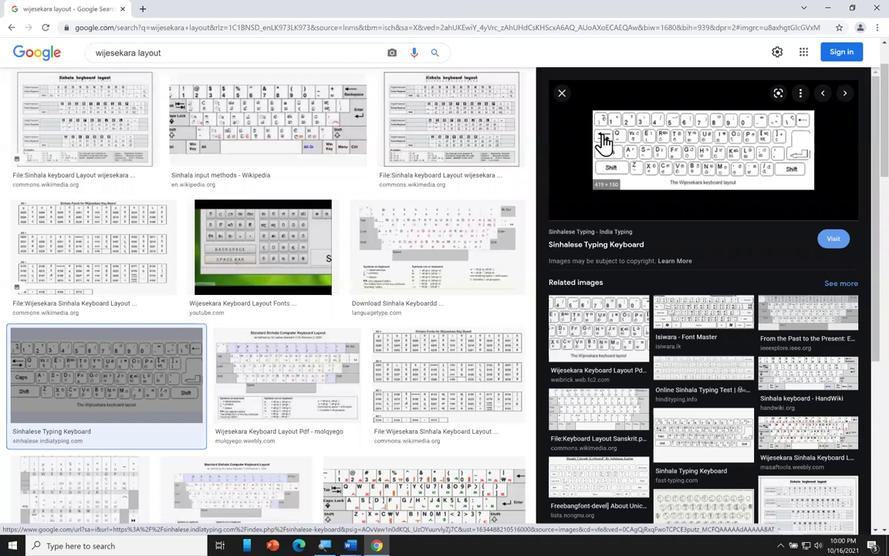
left_click(697, 319)
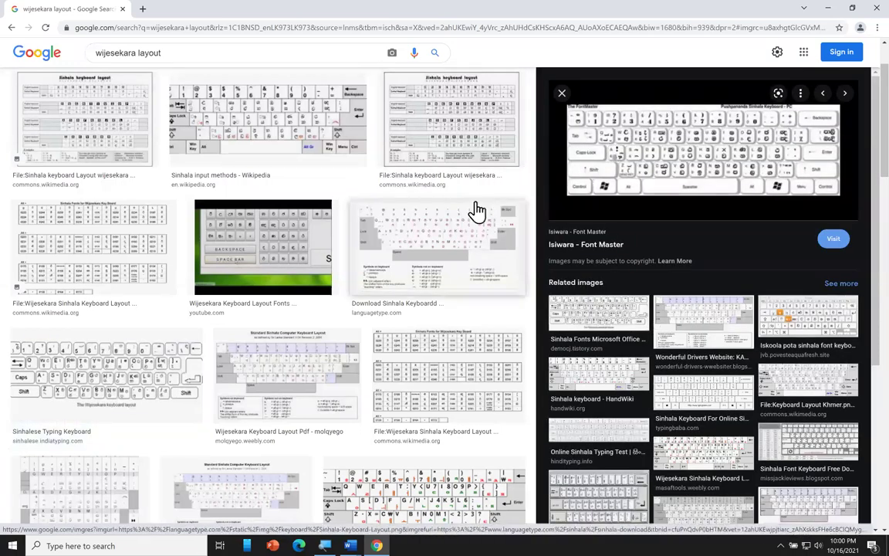
scroll(476, 209, "up", 2)
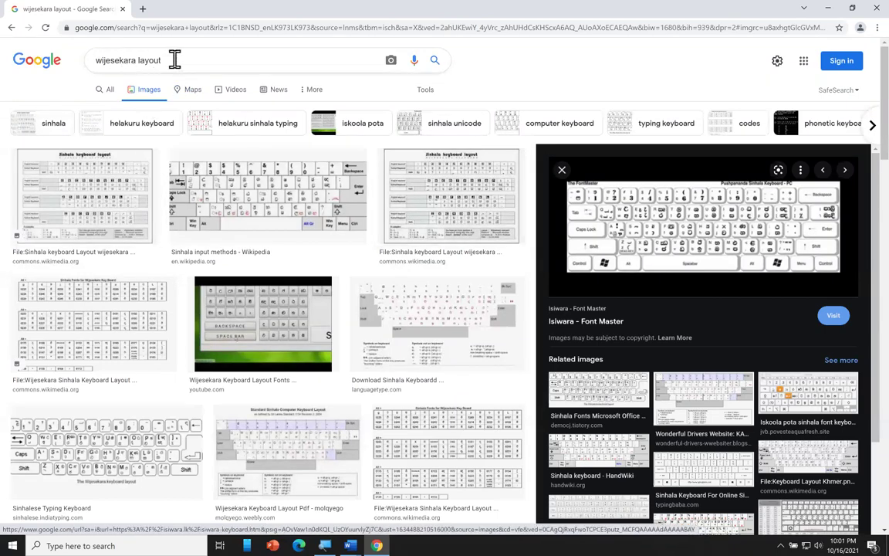
scroll(223, 271, "down", 5)
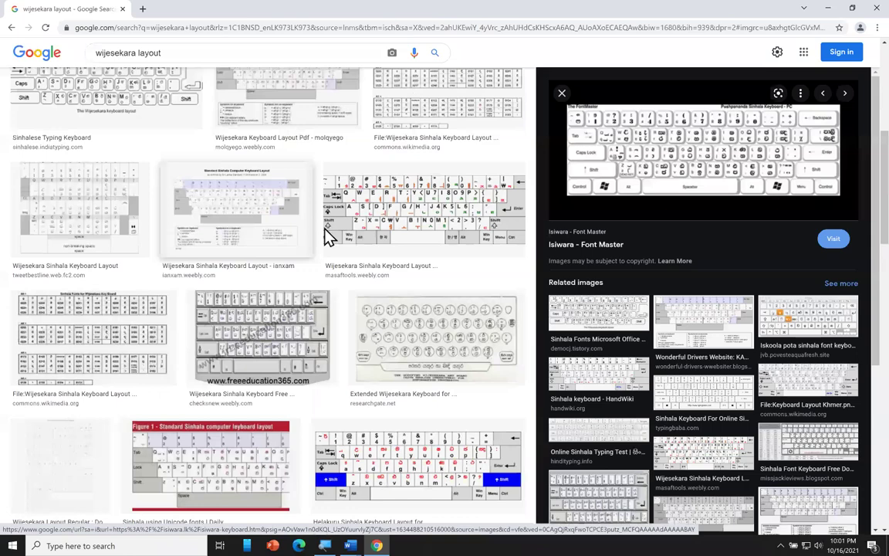
scroll(393, 251, "down", 3)
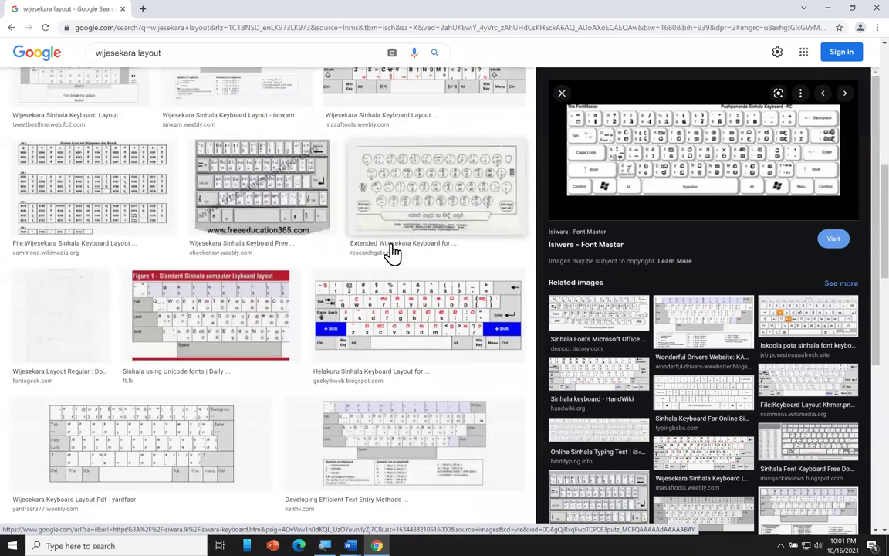
left_click(393, 251)
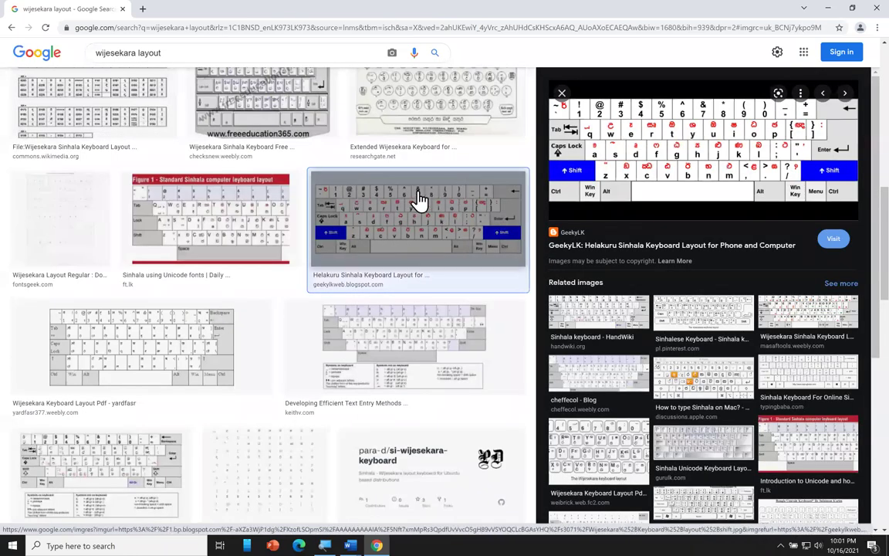
scroll(419, 201, "up", 8)
left_click(108, 90)
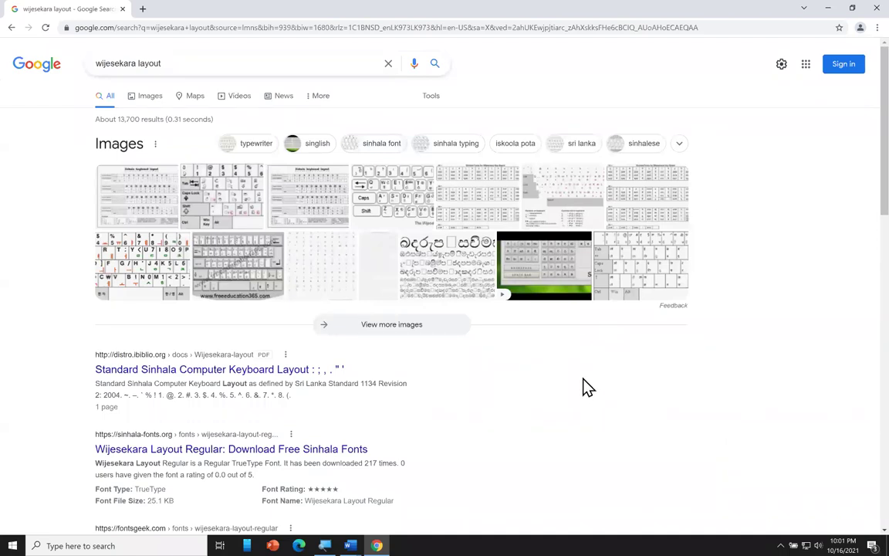
- Minimize the browser and Word, then return to Document2 through the taskbar's Word previews
left_click(827, 9)
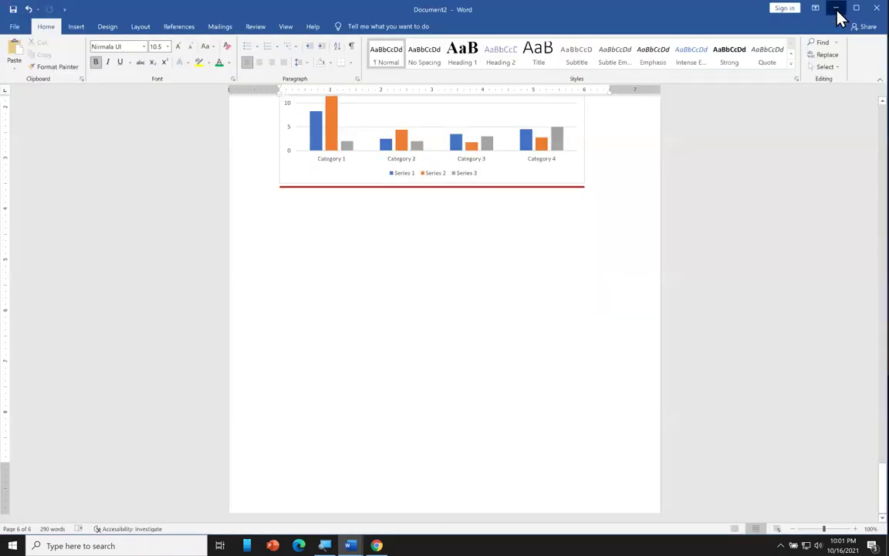
left_click(835, 9)
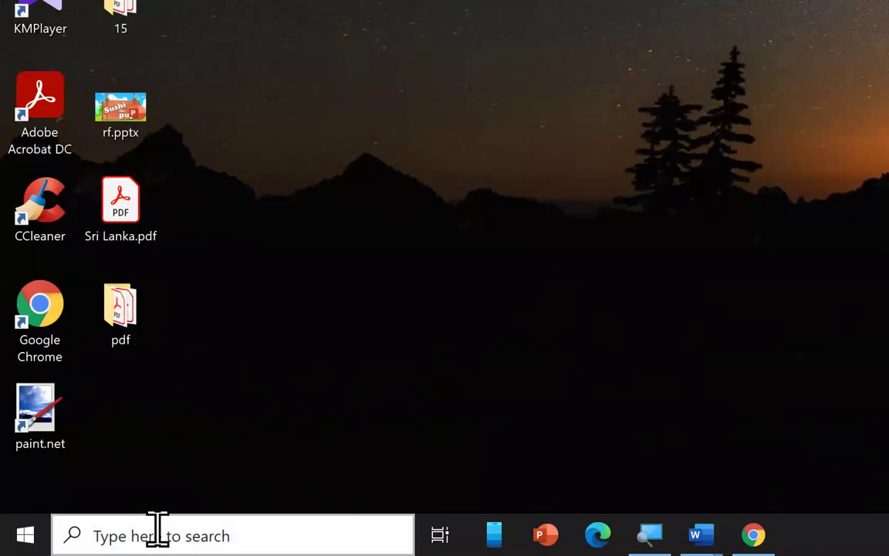
left_click(140, 536)
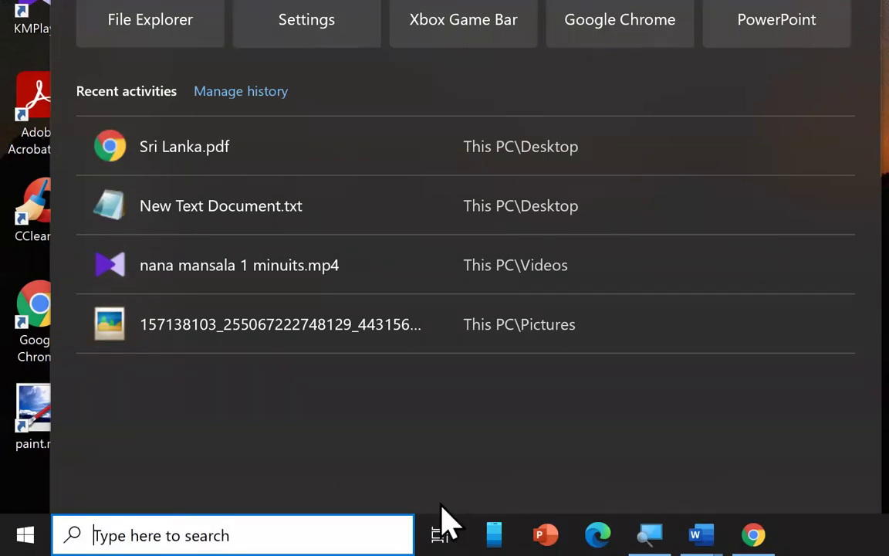
left_click(702, 540)
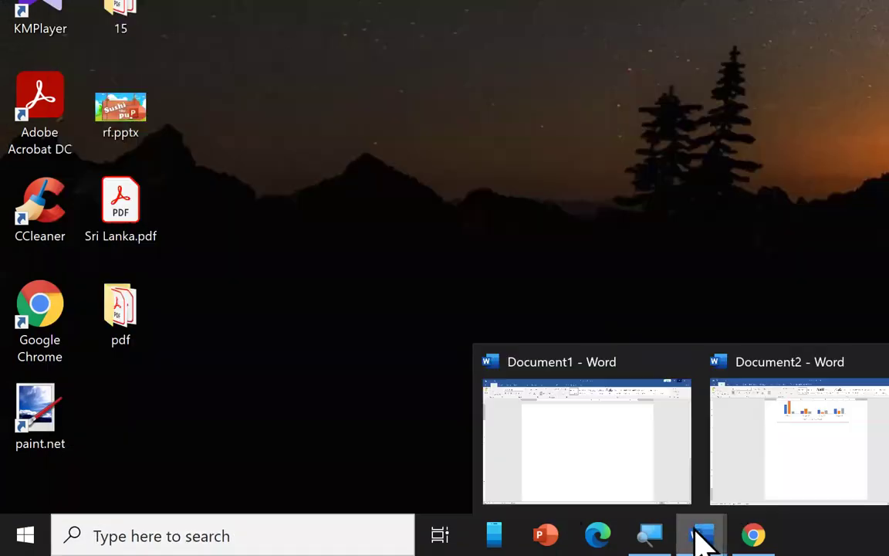
left_click(768, 423)
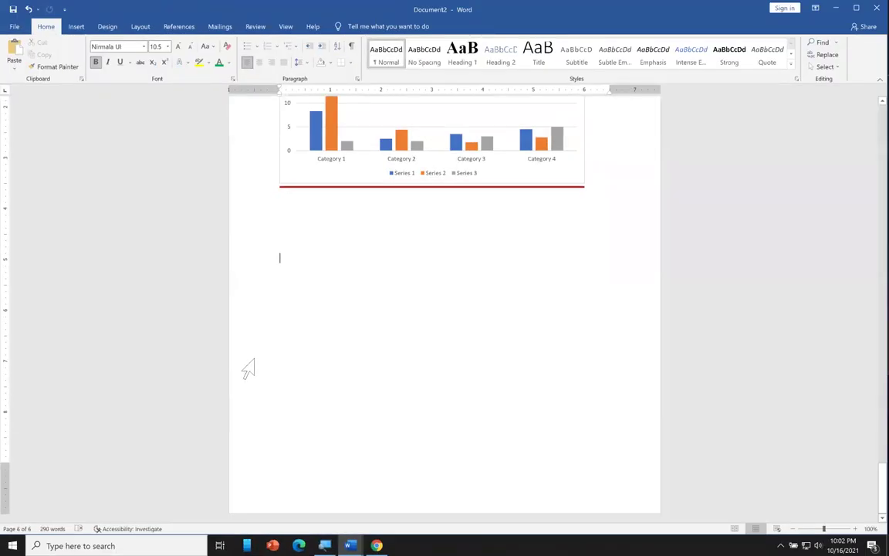
- Clear the Province rows of the Administrative divisions table, keeping the table cells
scroll(329, 275, "up", 10)
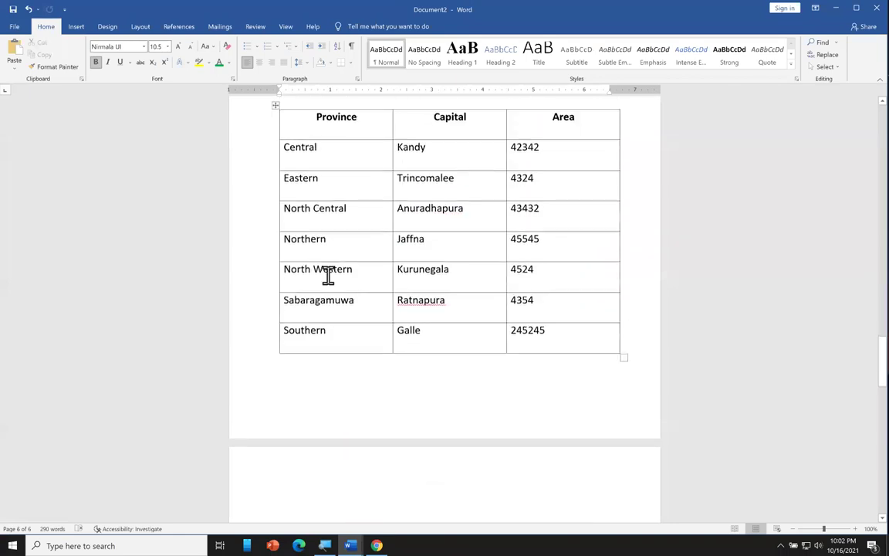
scroll(328, 275, "up", 1)
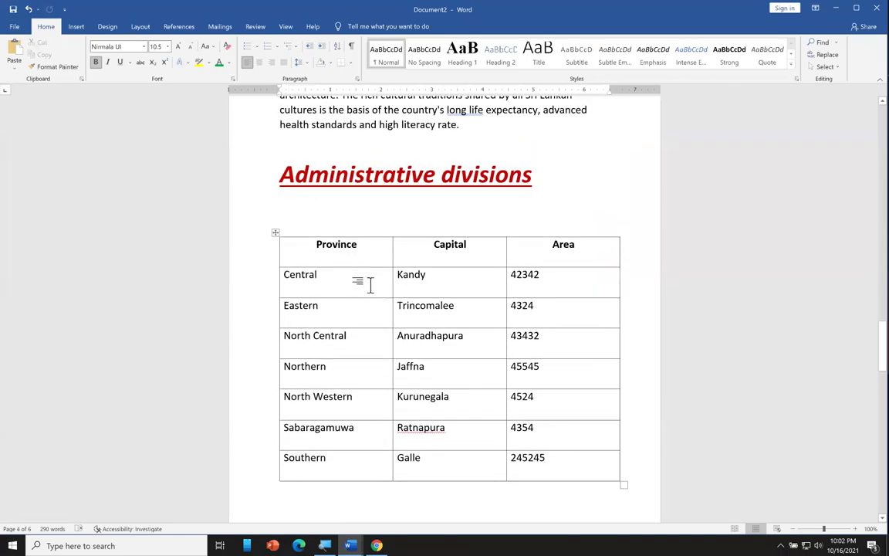
left_click(369, 284)
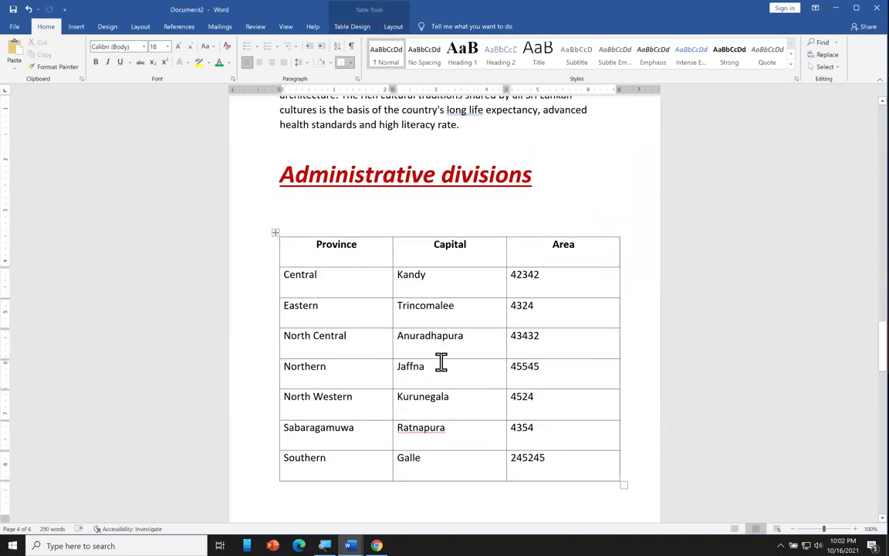
left_click_drag(549, 461, 298, 284)
key("BackSpace")
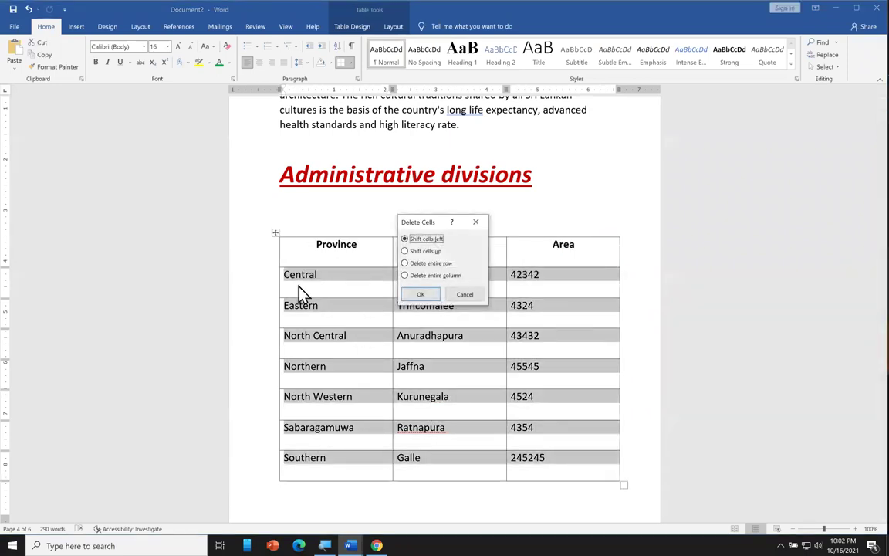
left_click(464, 294)
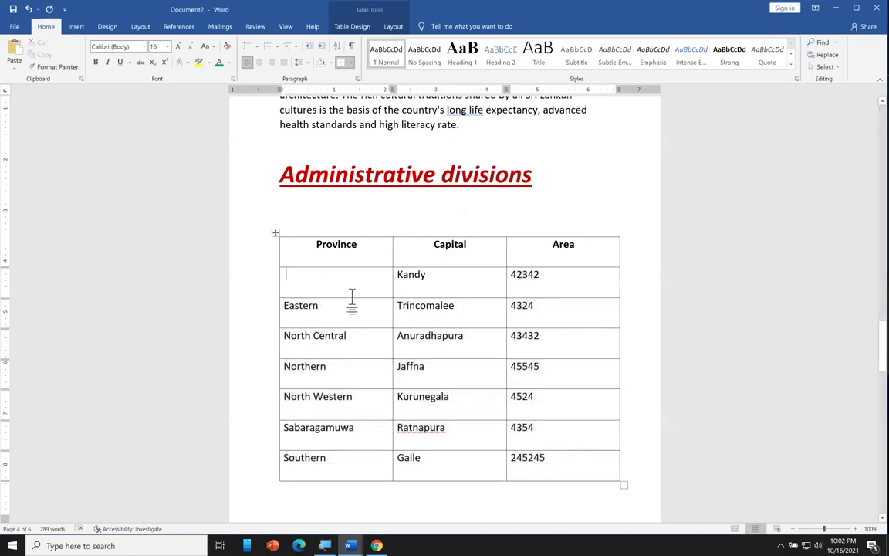
- Type test text 'dssd' after Jaffna, 'fcfdf' in Eastern's Area, 'fdf' after North Western
left_click(451, 369)
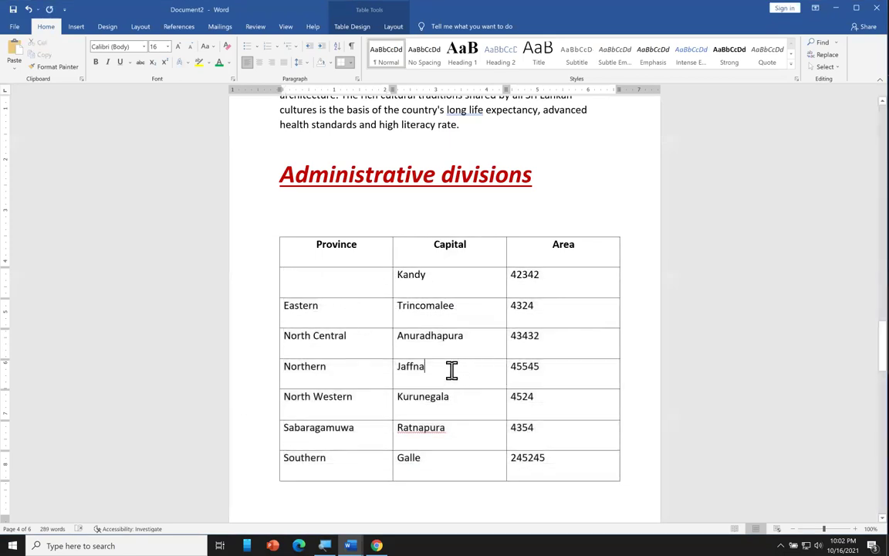
type("dssd")
left_click(550, 313)
type("fcfdf")
left_click(364, 396)
type("fdf")
- Scroll down to the bar chart and select it
scroll(384, 370, "down", 10)
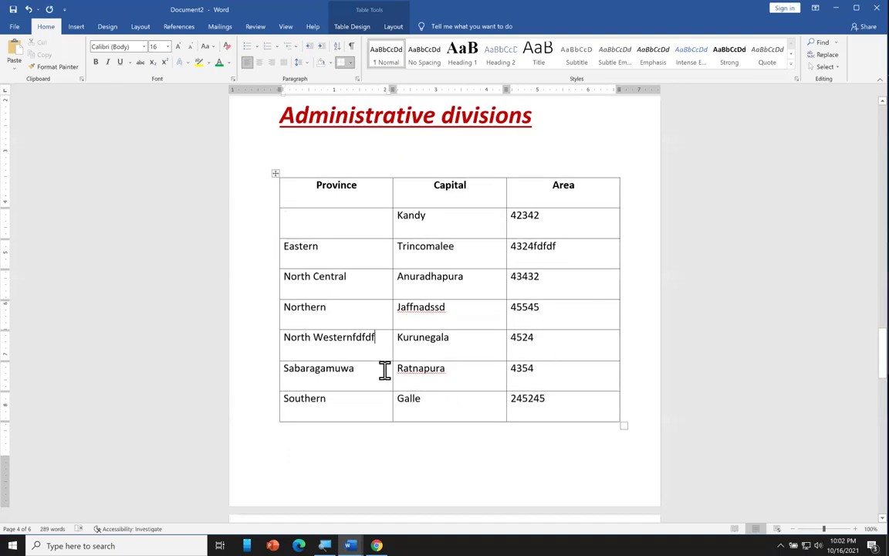
scroll(385, 370, "down", 5)
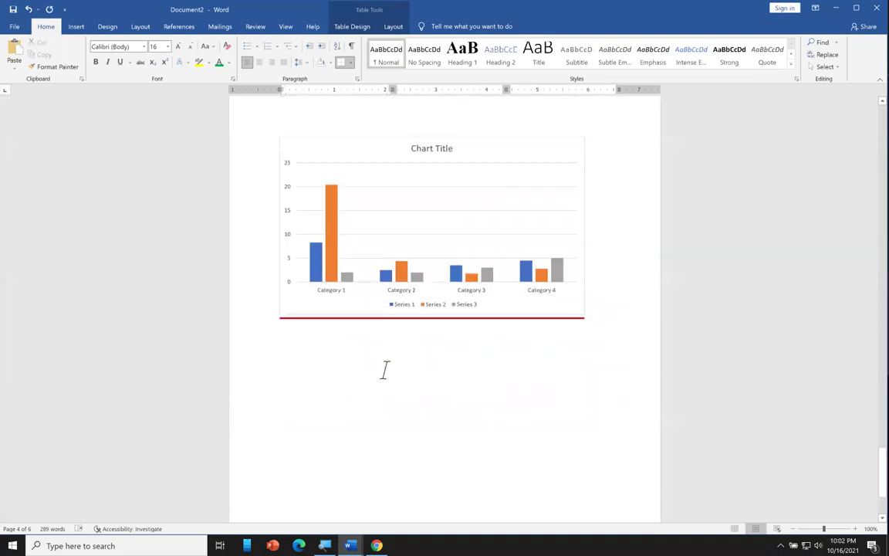
left_click(387, 254)
- Reselect the bar chart, close the Format Plot Area pane, and enter the page header above it
scroll(391, 264, "up", 3)
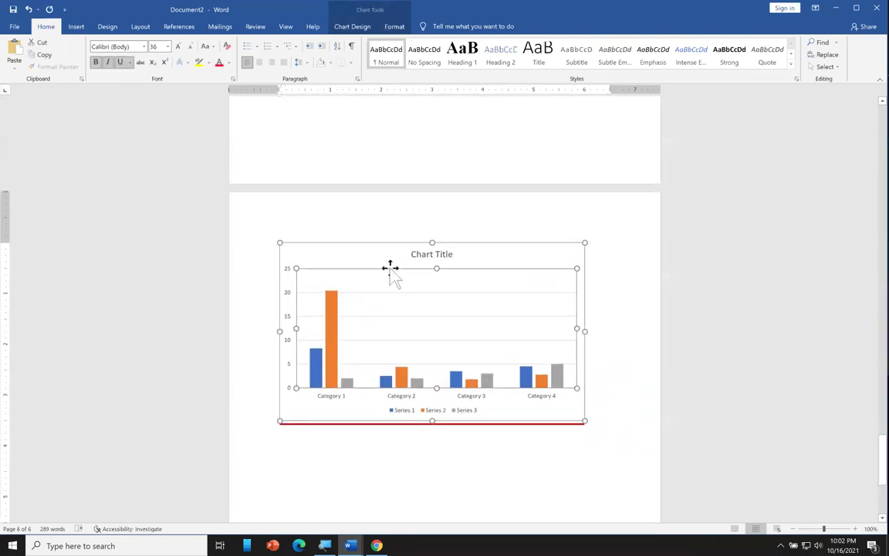
left_click(281, 219)
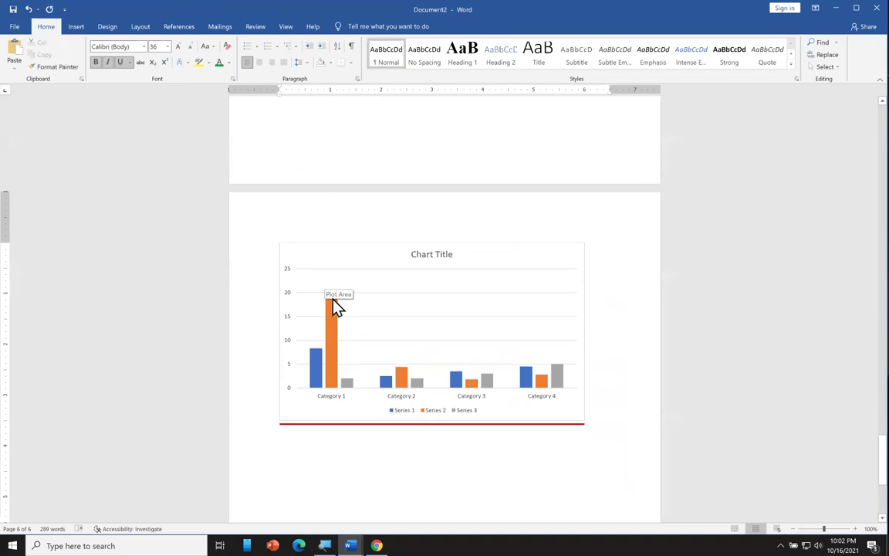
left_click(377, 311)
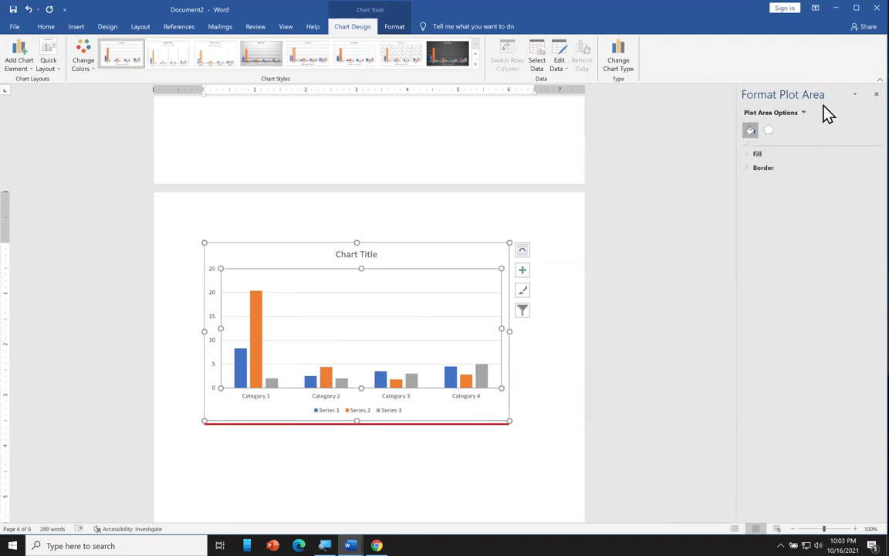
left_click(876, 95)
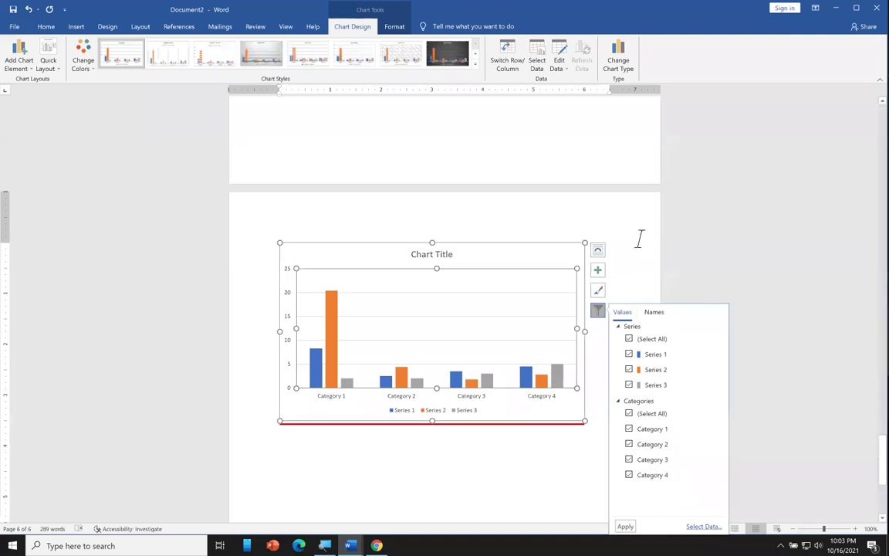
double_click(341, 248)
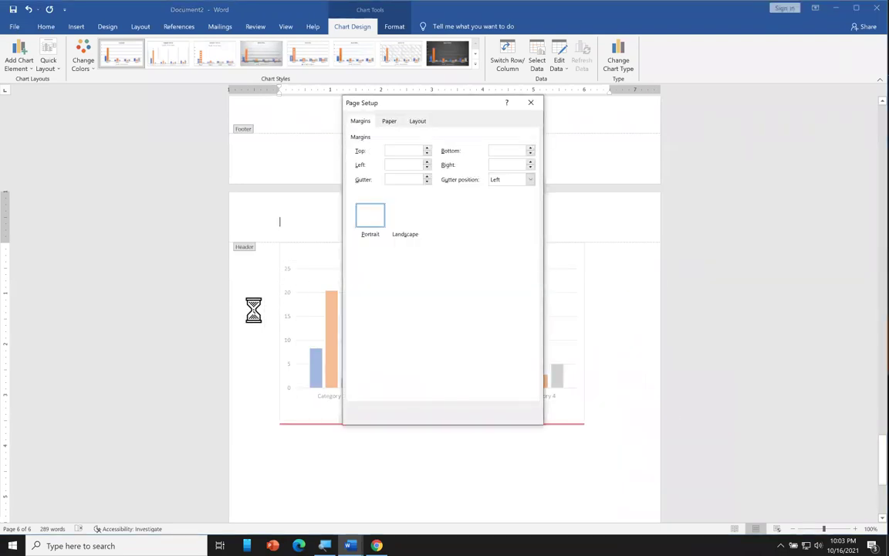
- Dismiss Page Setup, exit header editing, then select the bar chart's Chart Design tools
left_click(530, 103)
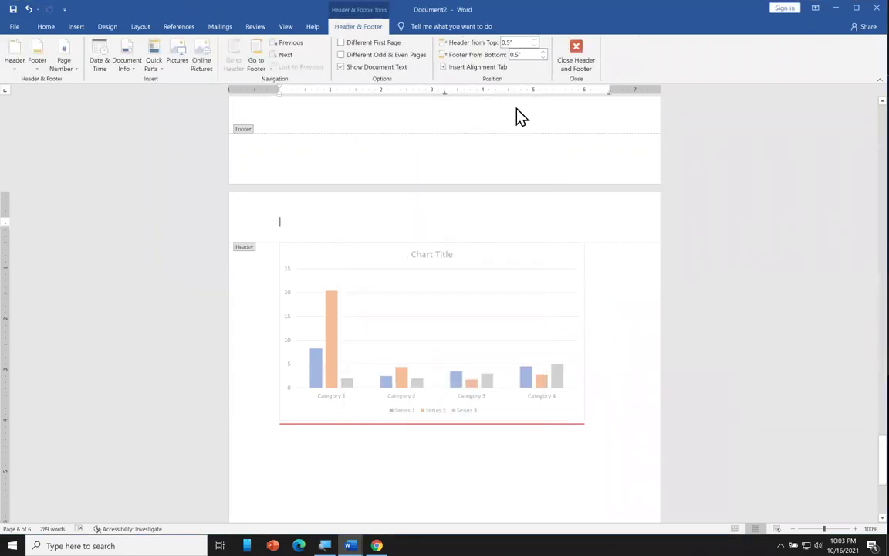
left_click(575, 60)
left_click(442, 292)
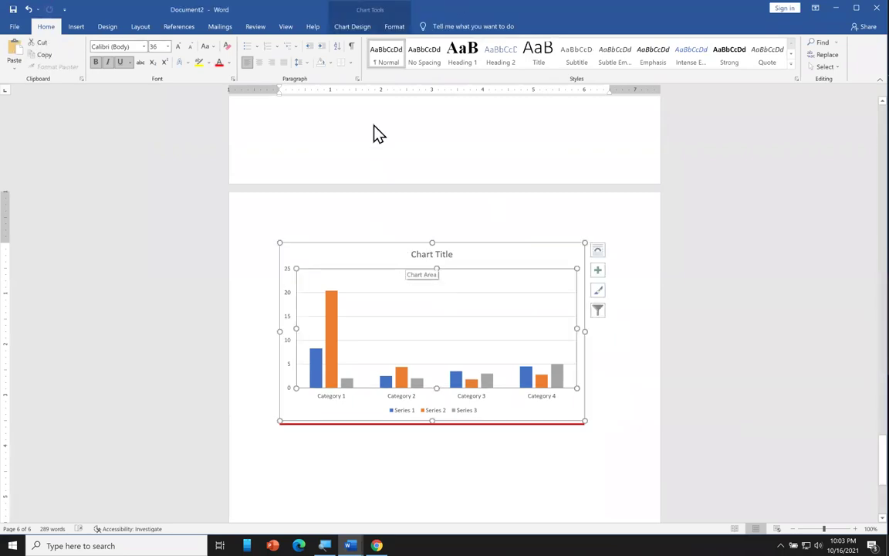
left_click(355, 27)
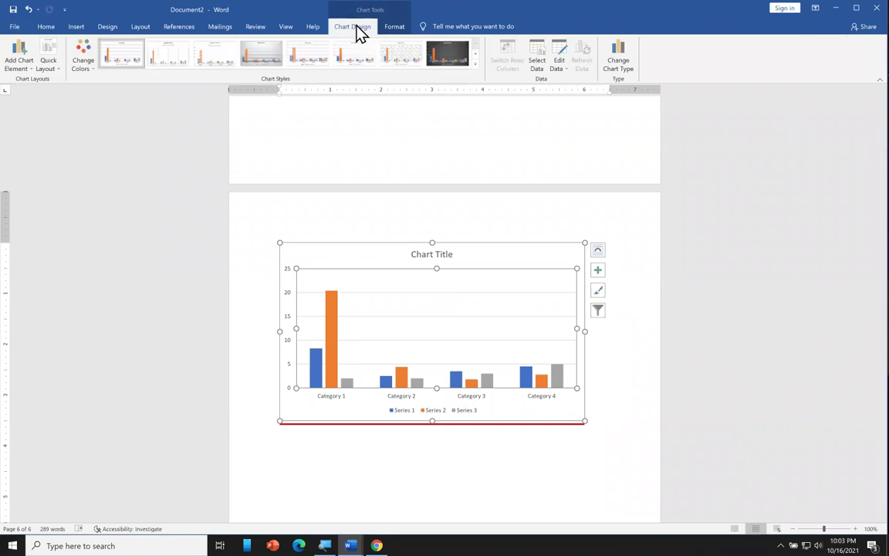
left_click(563, 58)
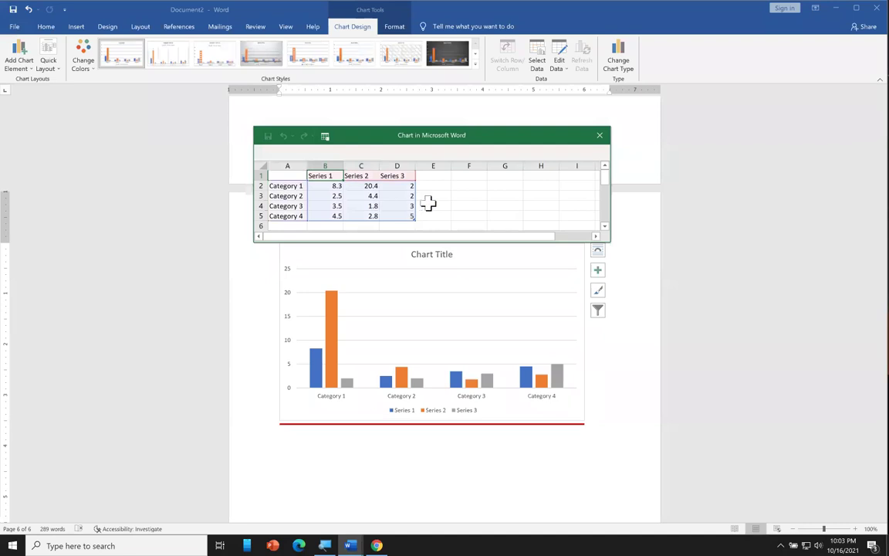
left_click(600, 137)
double_click(451, 302)
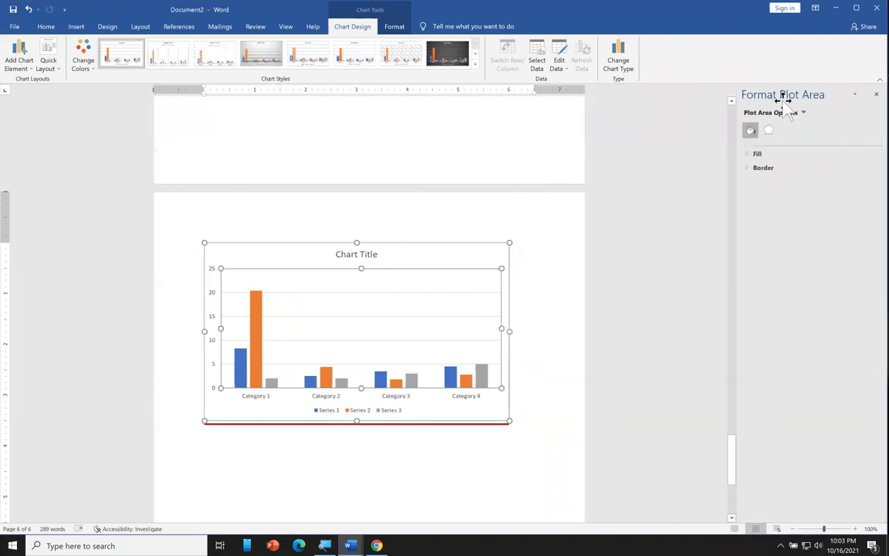
left_click(876, 95)
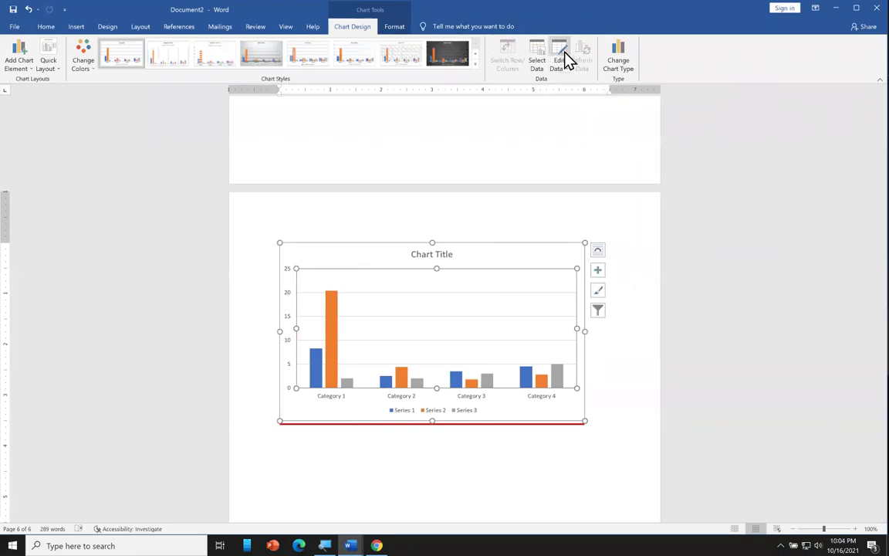
left_click(565, 58)
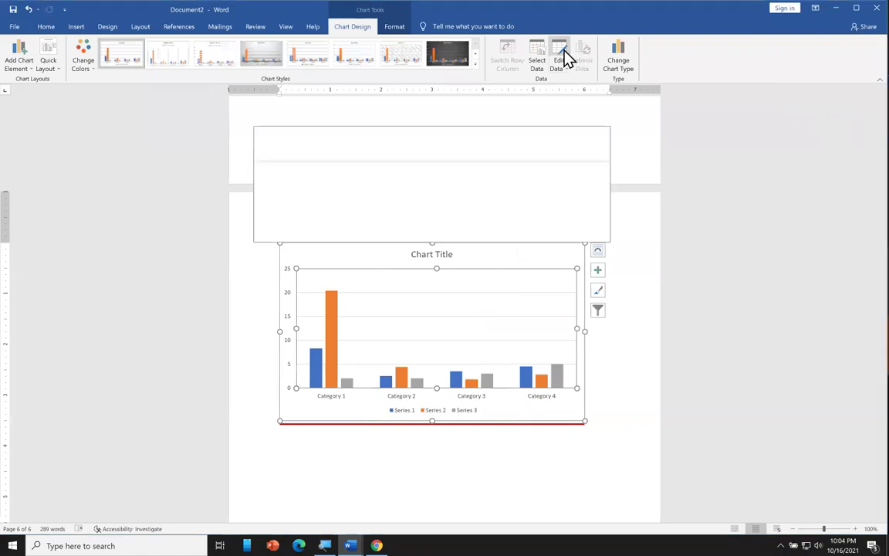
left_click(333, 195)
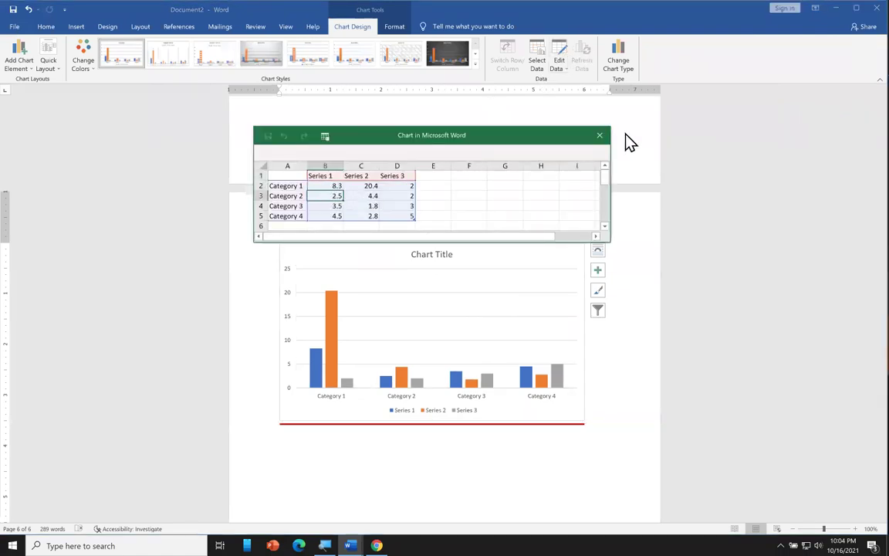
left_click(600, 136)
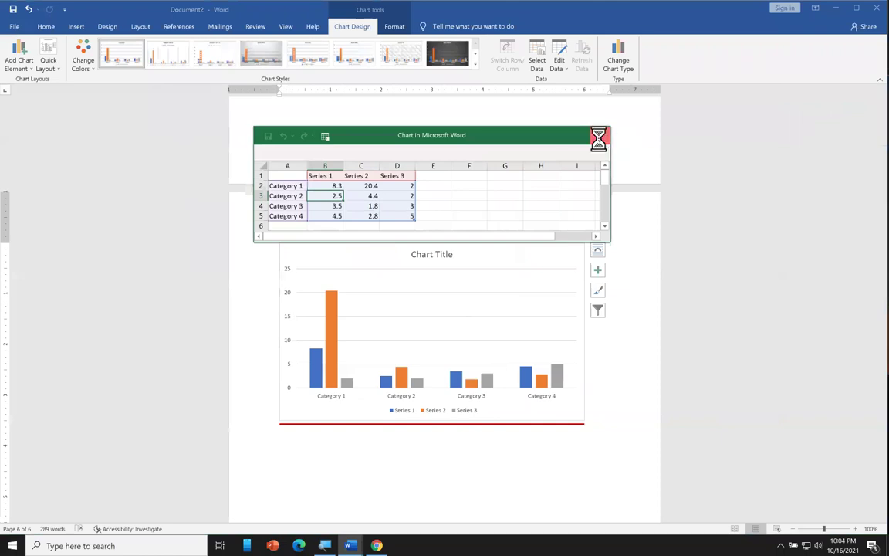
scroll(742, 186, "up", 10)
left_click(742, 187)
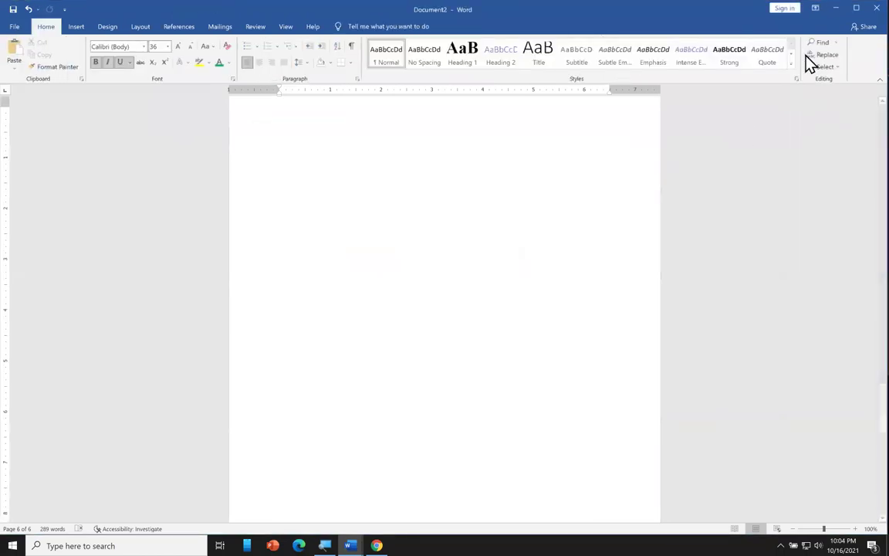
left_click(837, 11)
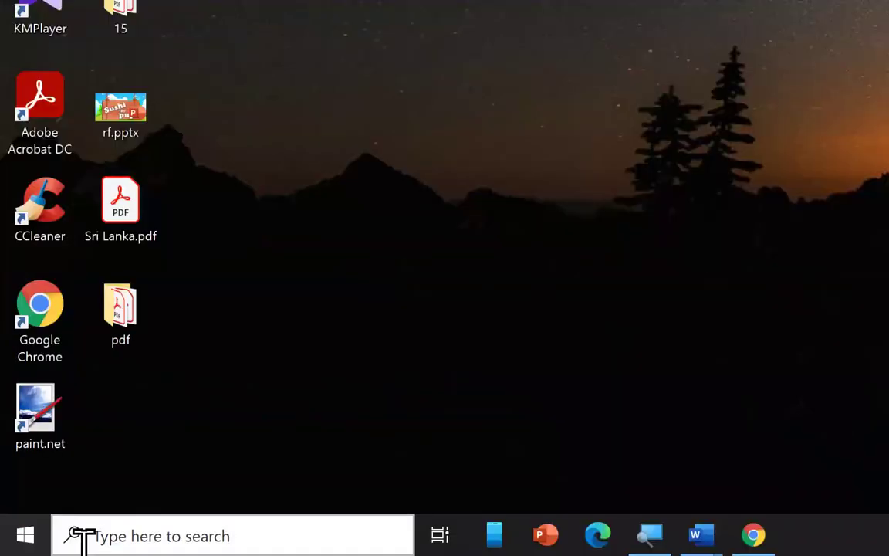
- Search Windows for 'setti' and launch the Settings app from the results
left_click(136, 534)
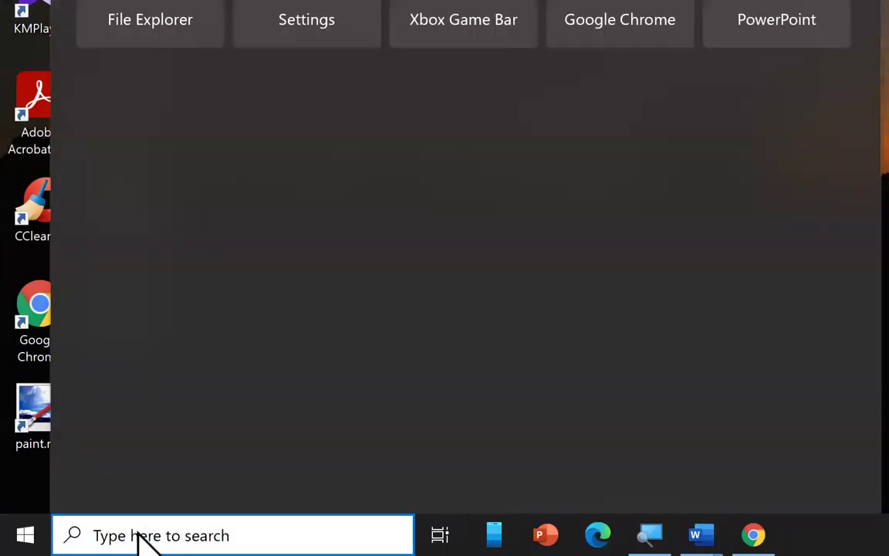
type("s")
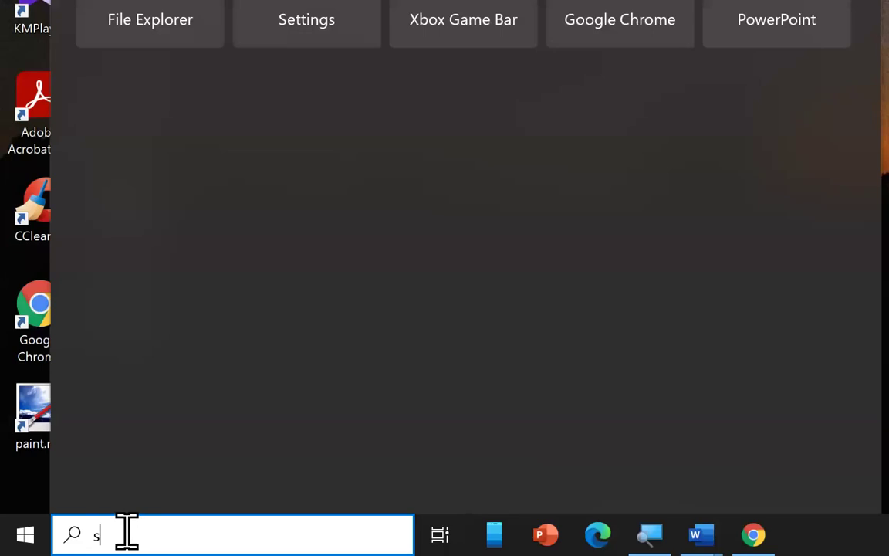
type("etti")
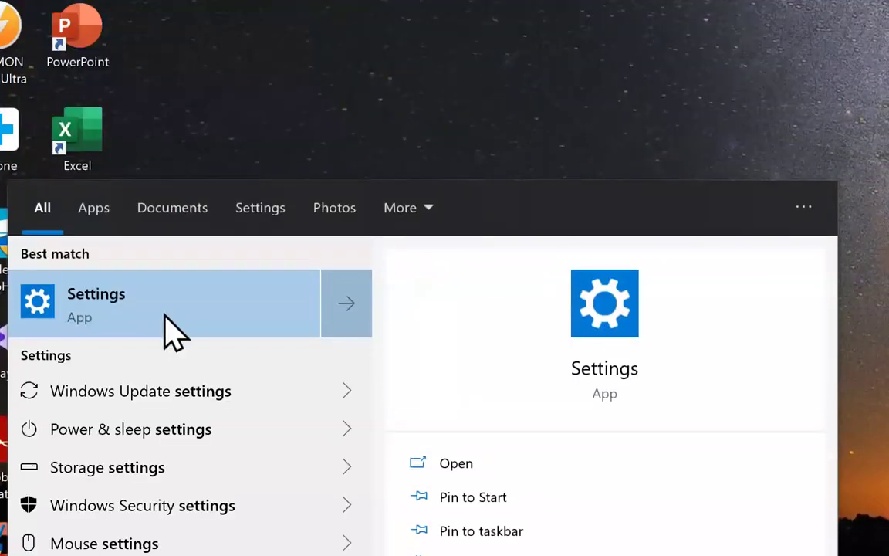
left_click(249, 304)
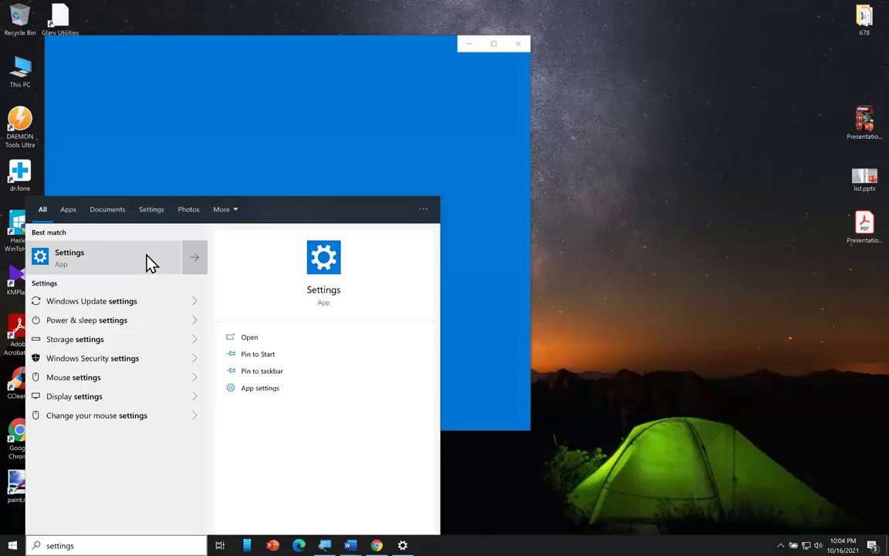
left_click(398, 48)
left_click_drag(333, 53, 496, 62)
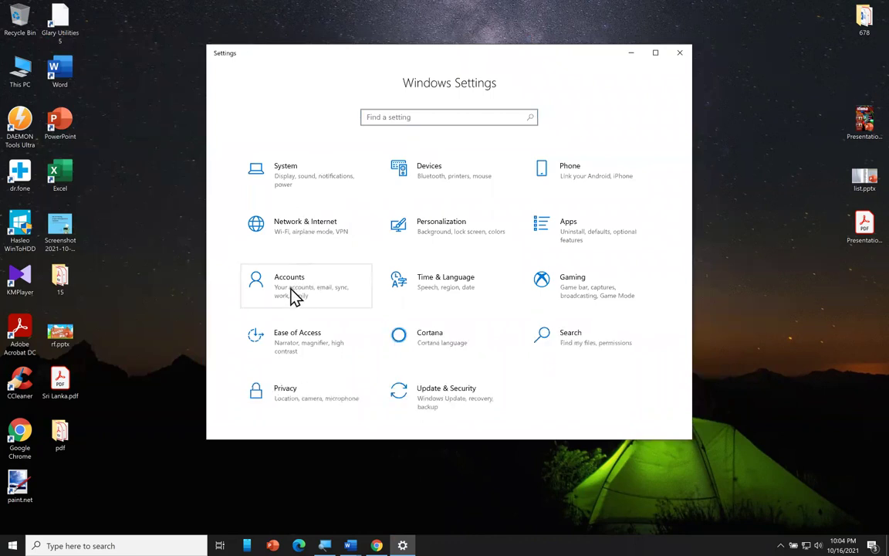
left_click(295, 297)
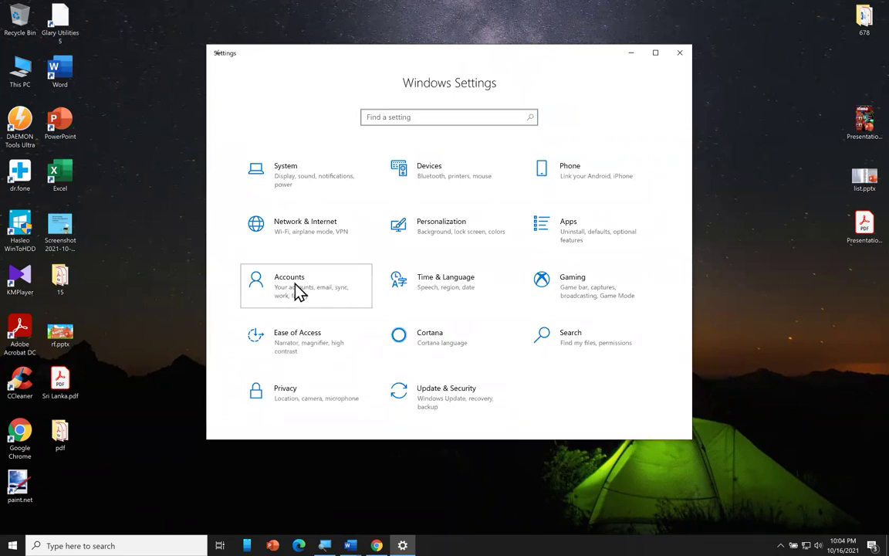
left_click(299, 292)
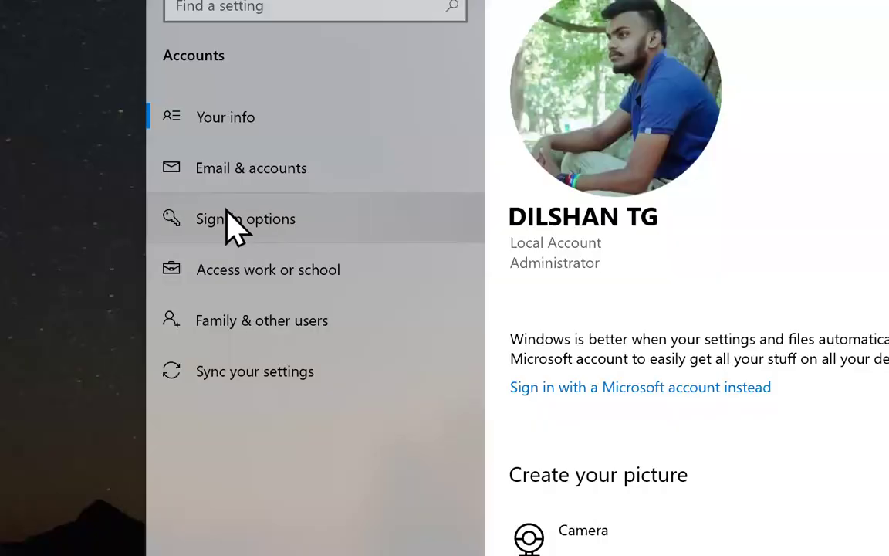
left_click(254, 213)
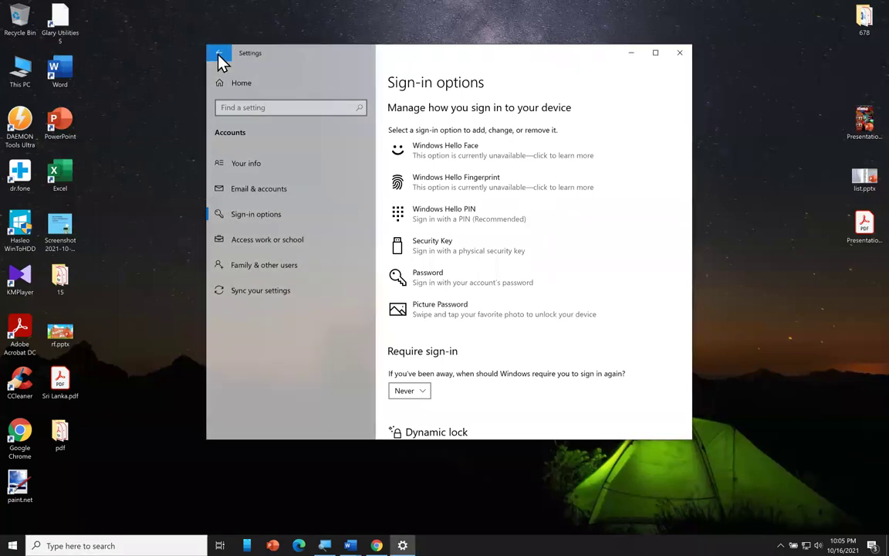
left_click(219, 55)
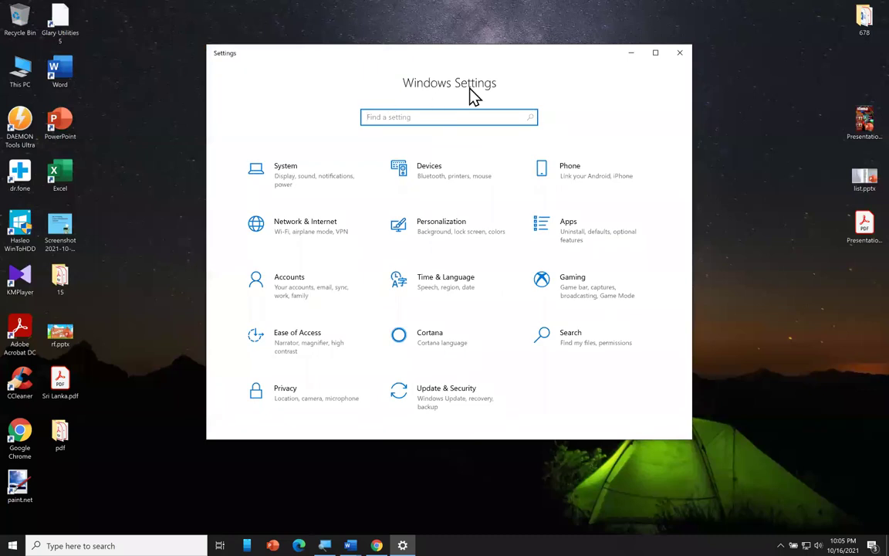
- Abandon the 'setting' search and bring the open Settings window forward, nudging it left
left_click(78, 544)
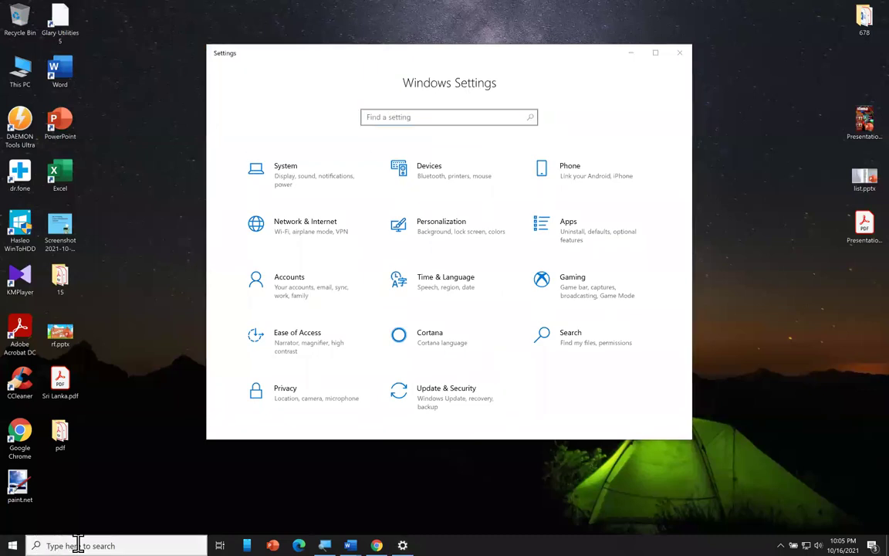
type("se")
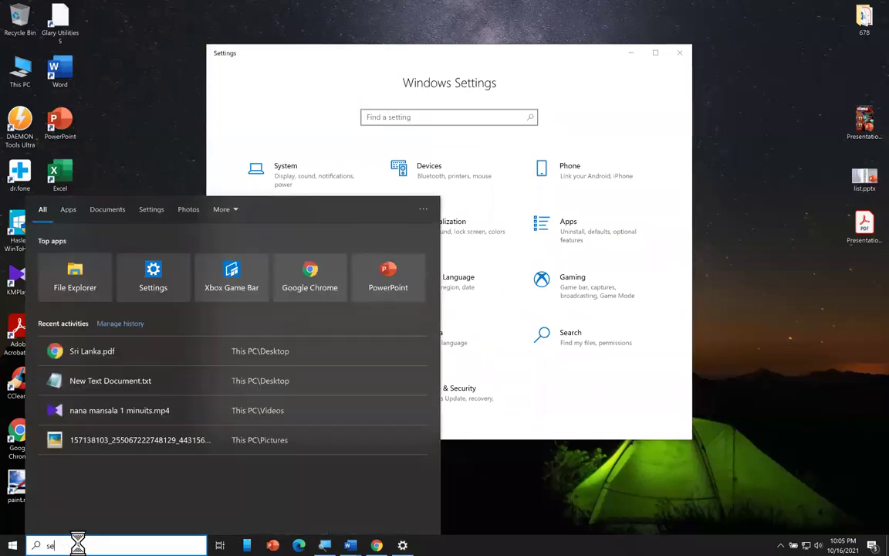
type("tting")
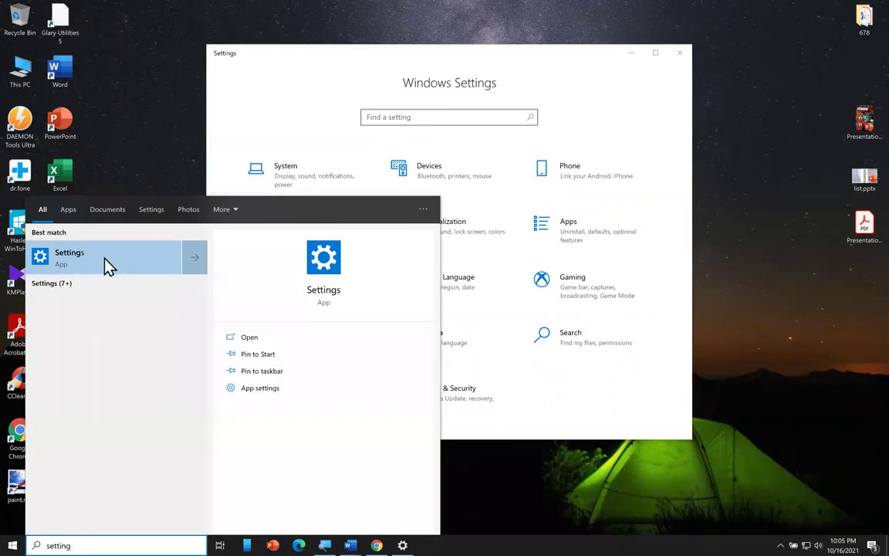
key("BackSpace")
key("BackSpace")
key("BackSpace")
key("BackSpace")
key("BackSpace")
key("BackSpace")
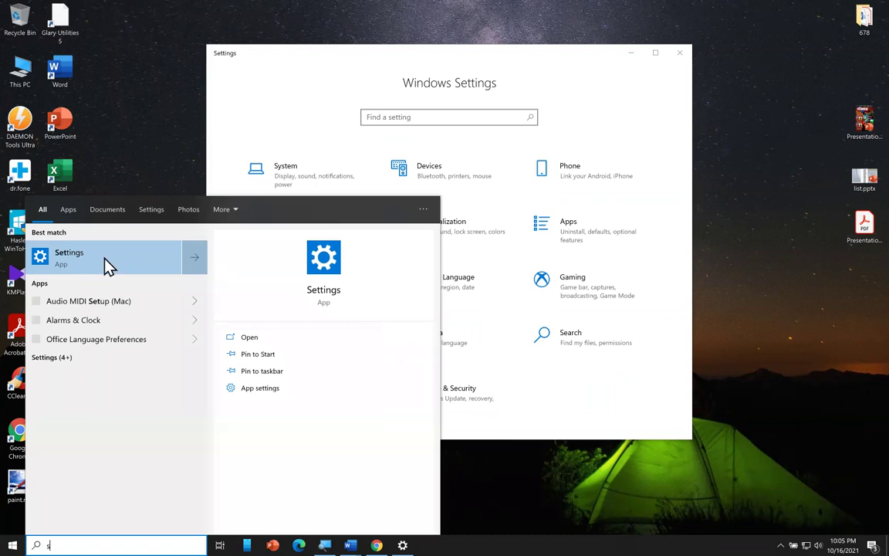
key("BackSpace")
left_click(334, 76)
left_click_drag(410, 66, 397, 63)
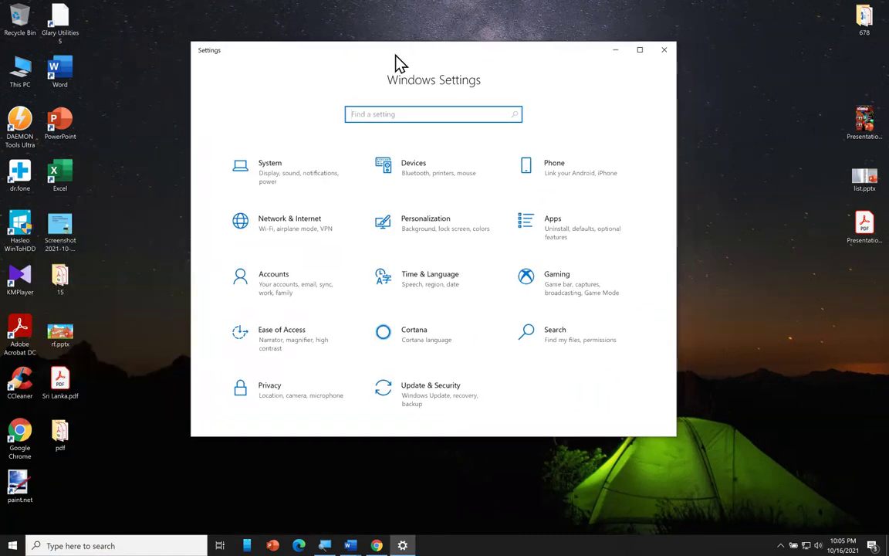
- Go to Accounts > Sign-in options, expand Password and choose to change it
left_click(270, 288)
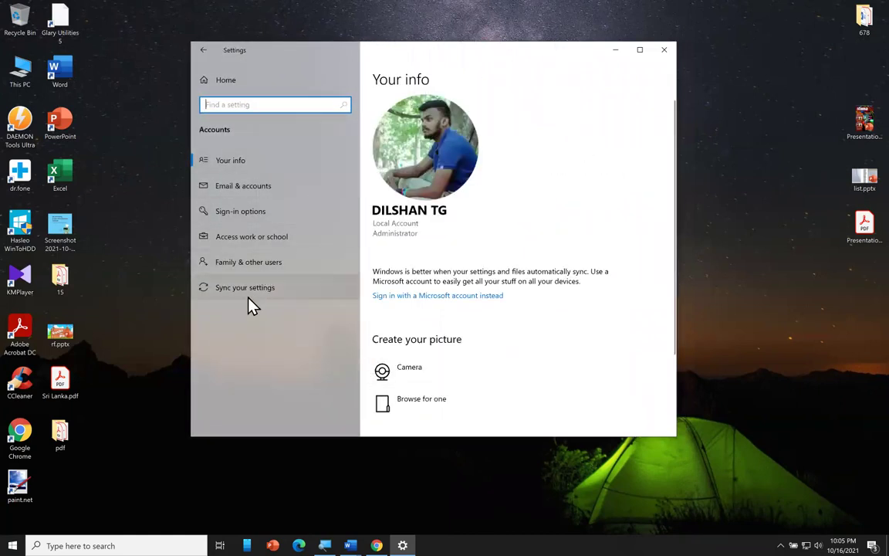
left_click(265, 222)
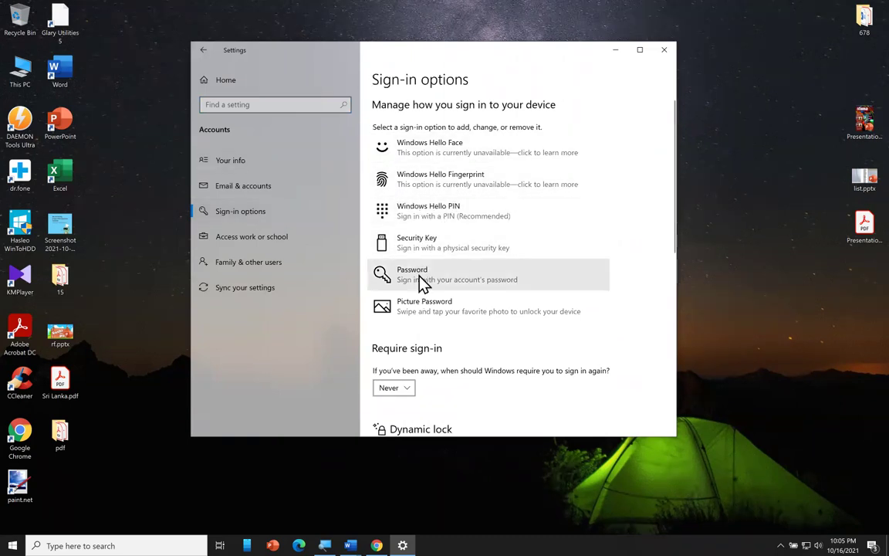
left_click(449, 278)
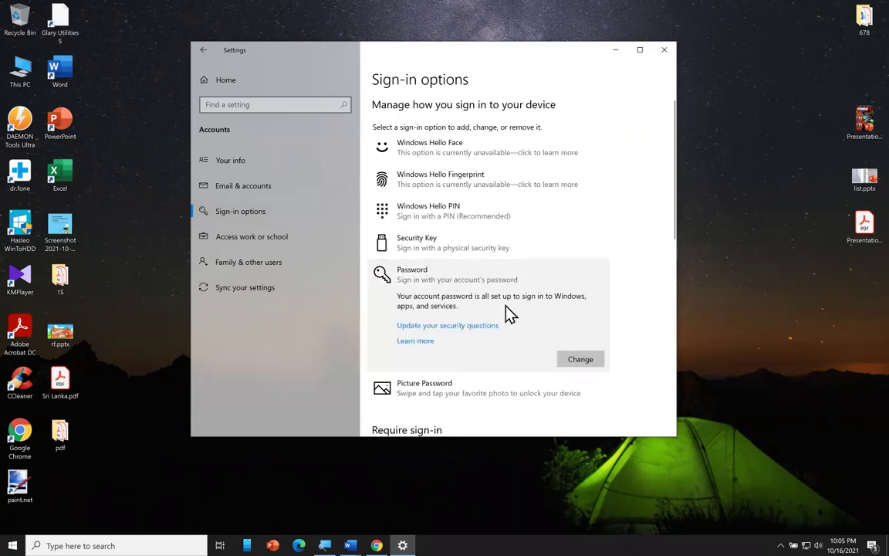
left_click(577, 361)
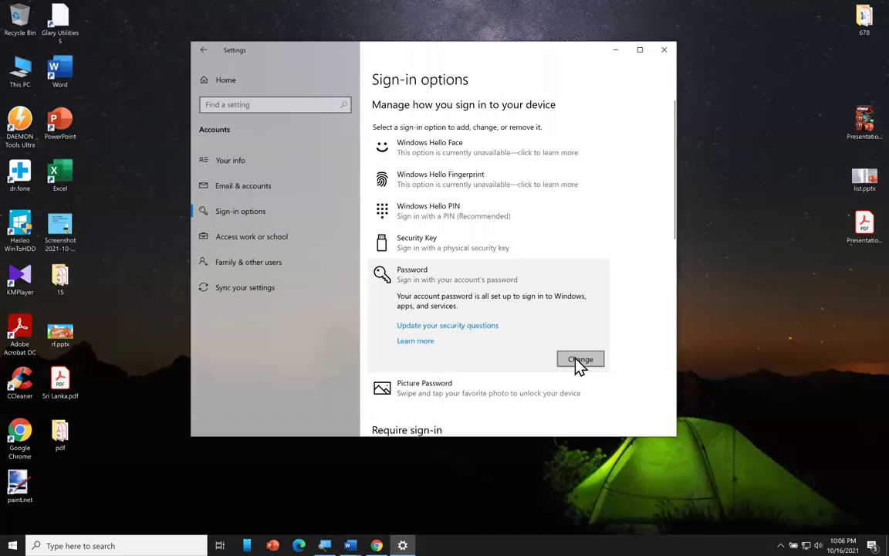
left_click(579, 359)
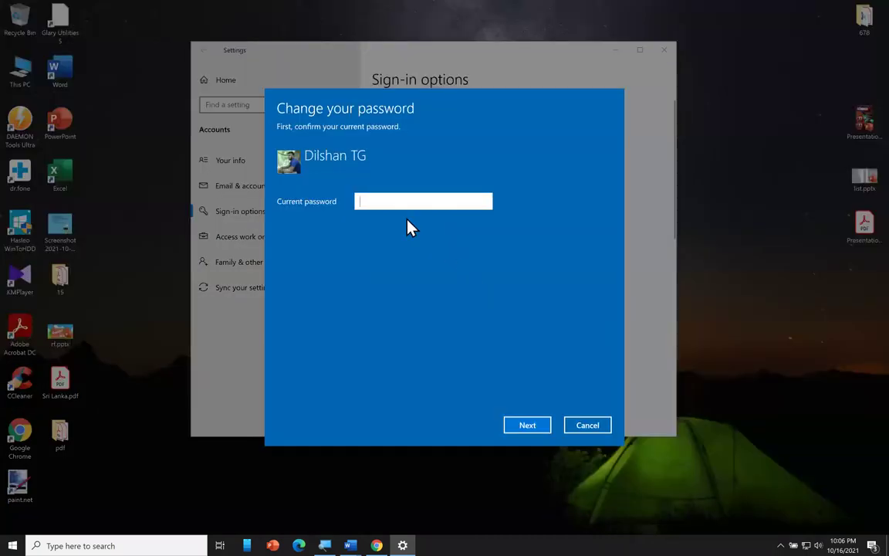
type("•••••")
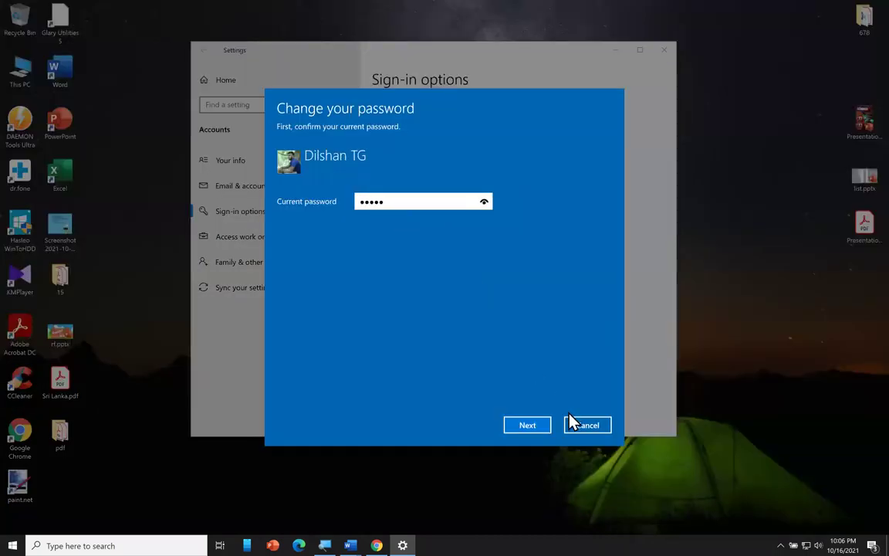
left_click(532, 426)
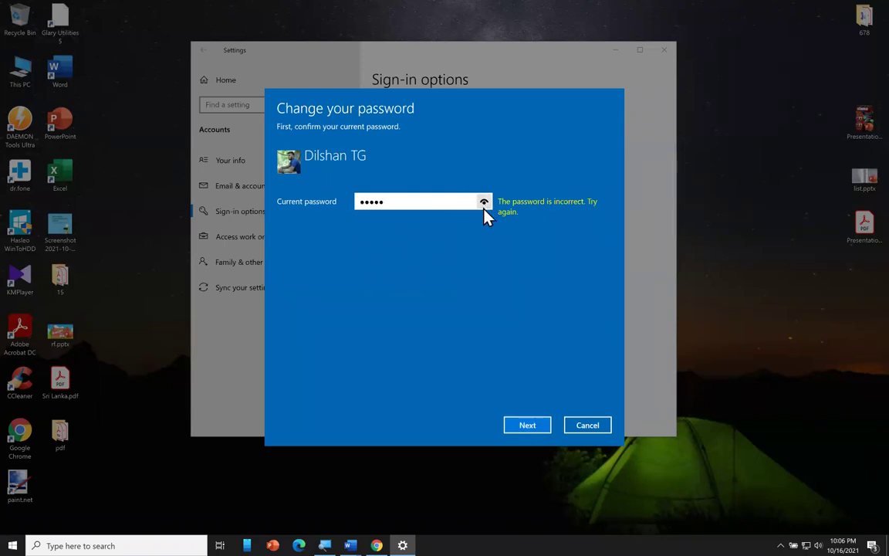
left_click(589, 426)
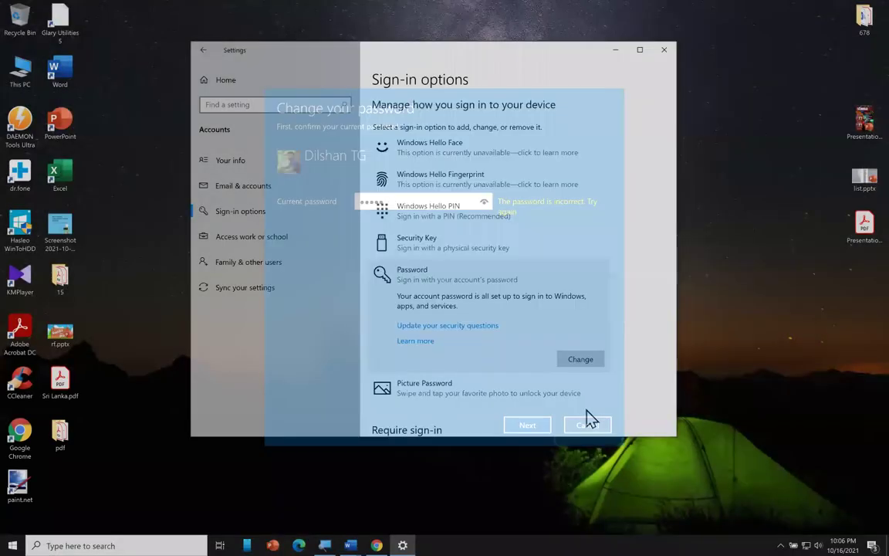
- Check the Windows Hello Fingerprint and Face setup messages, then close Settings
left_click(452, 192)
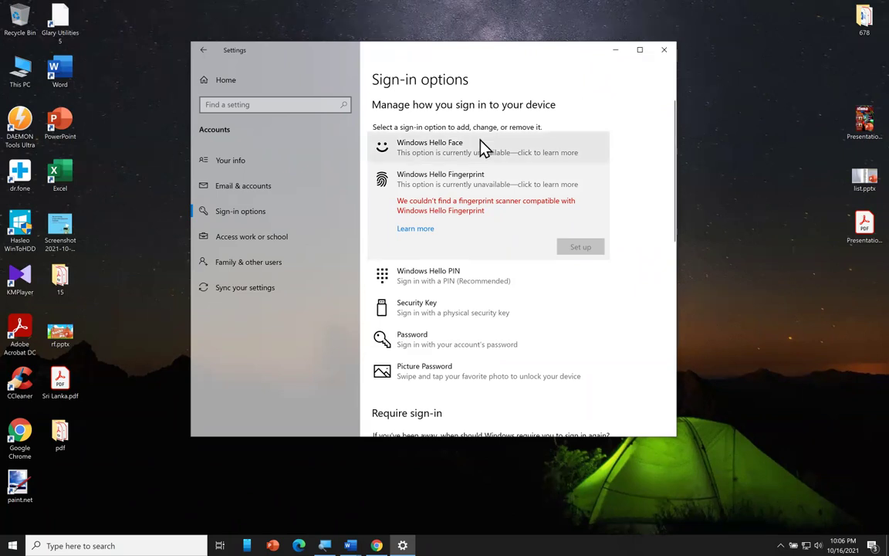
left_click(444, 150)
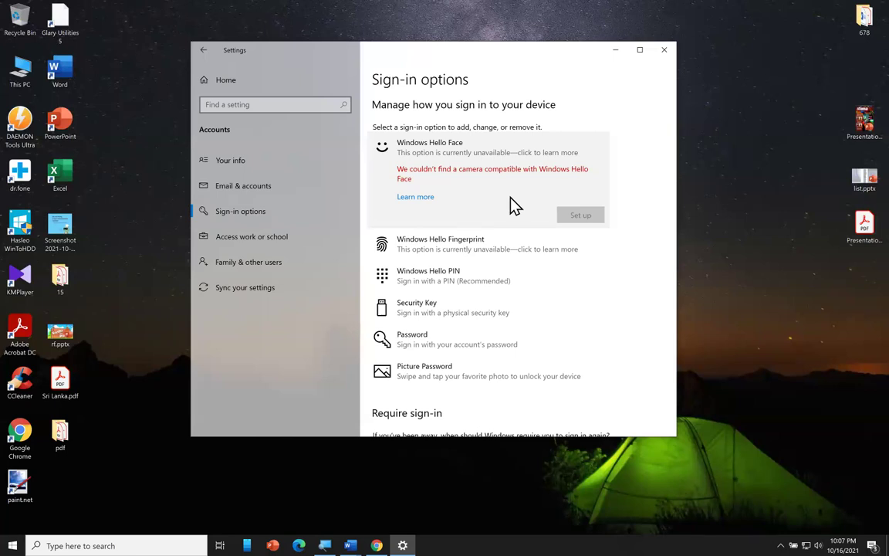
left_click(666, 53)
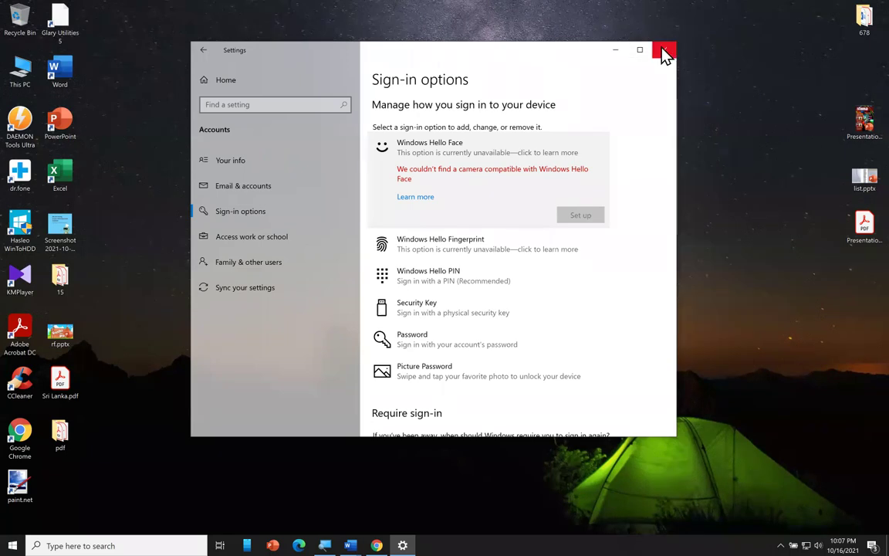
- View the user account options on the Start menu's left rail, then launch Settings with Win+I
left_click(13, 545)
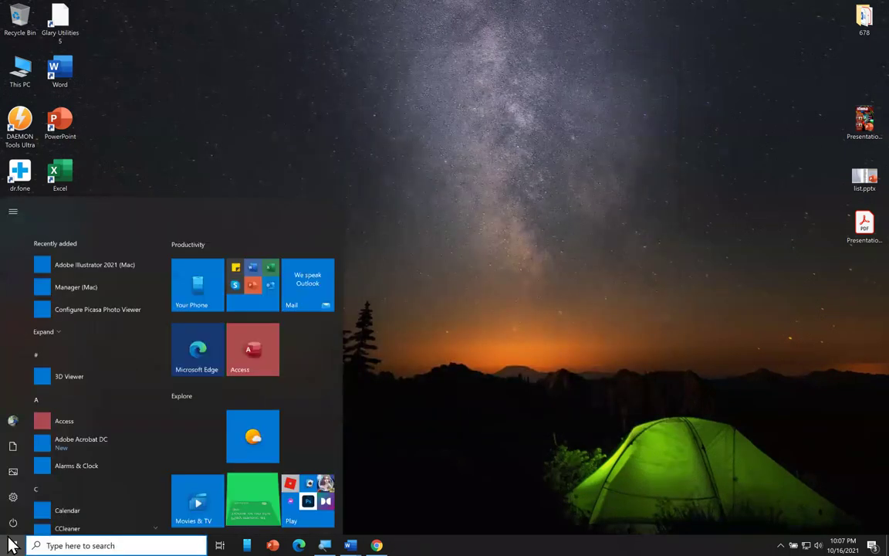
left_click(14, 422)
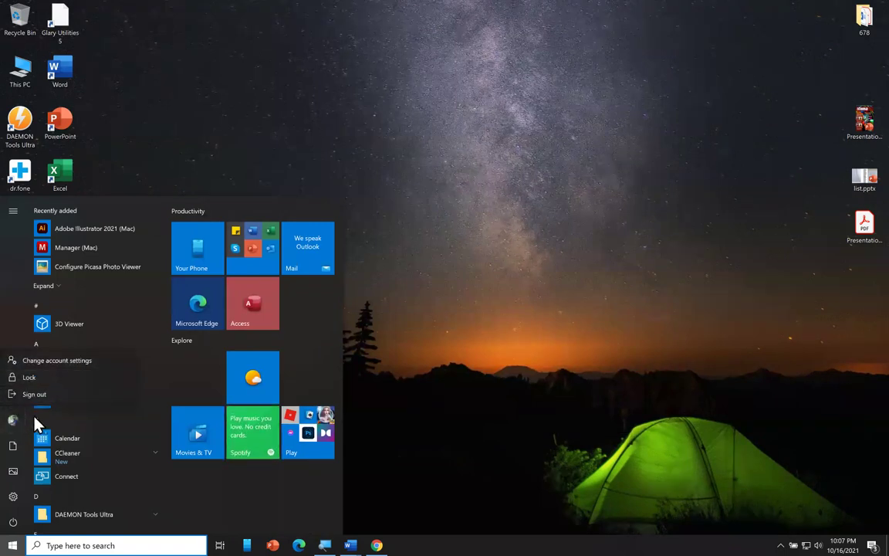
left_click(427, 367)
left_click(426, 358)
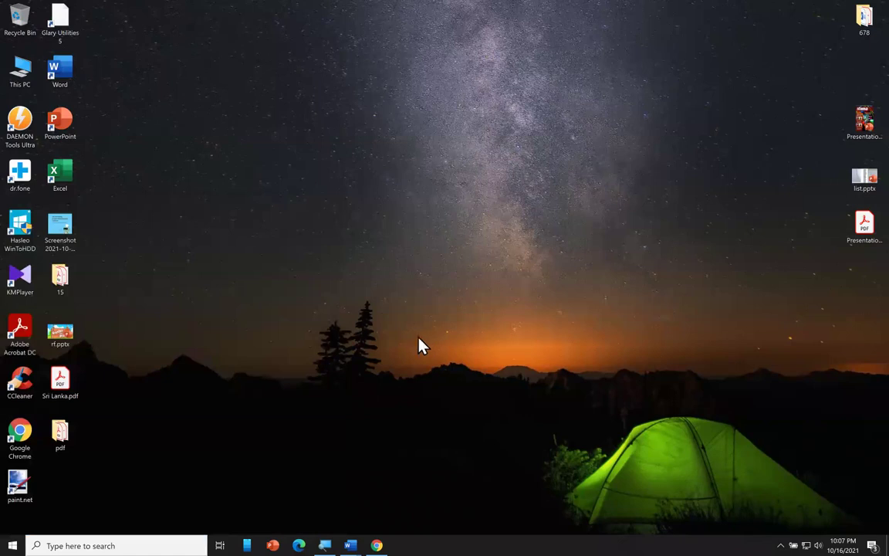
left_click(13, 545)
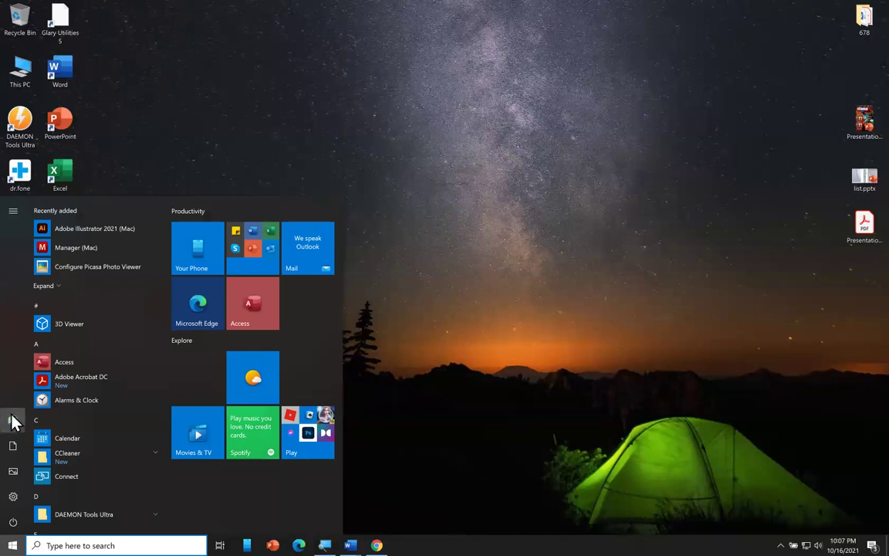
left_click(12, 419)
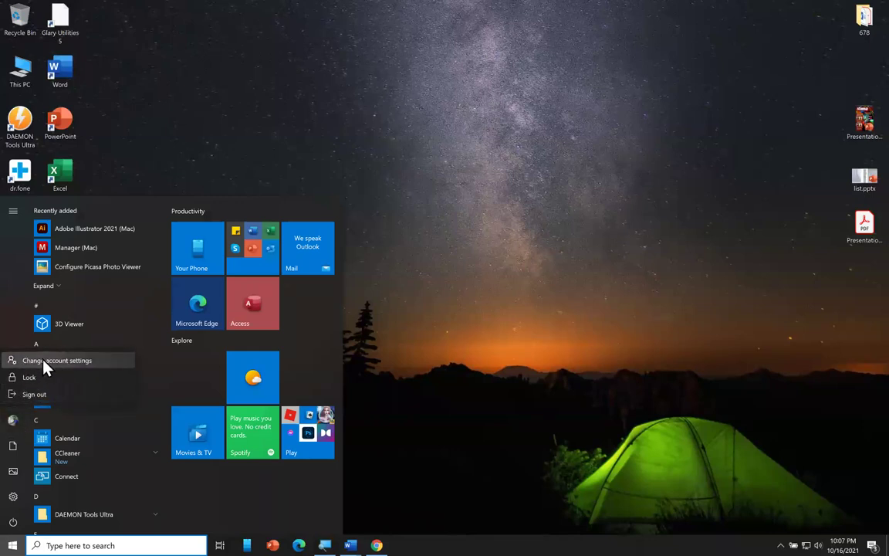
key("Escape")
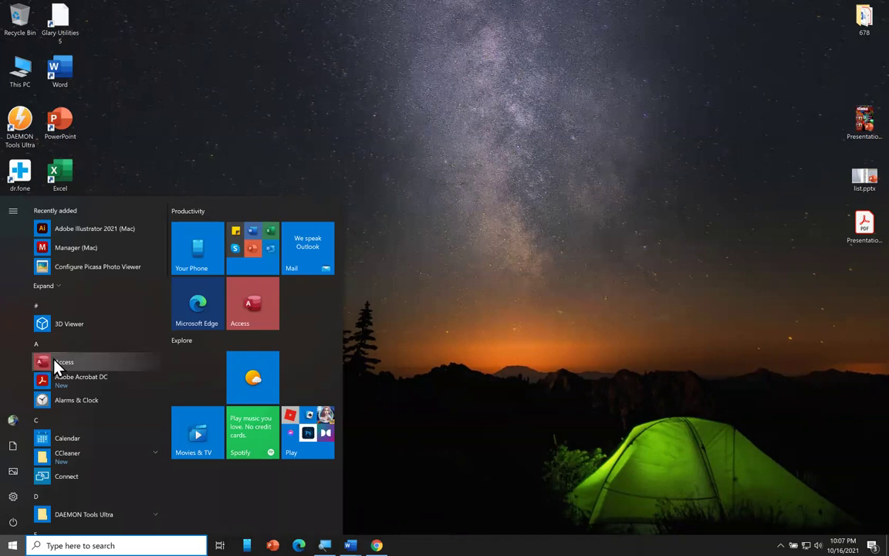
key("super+i")
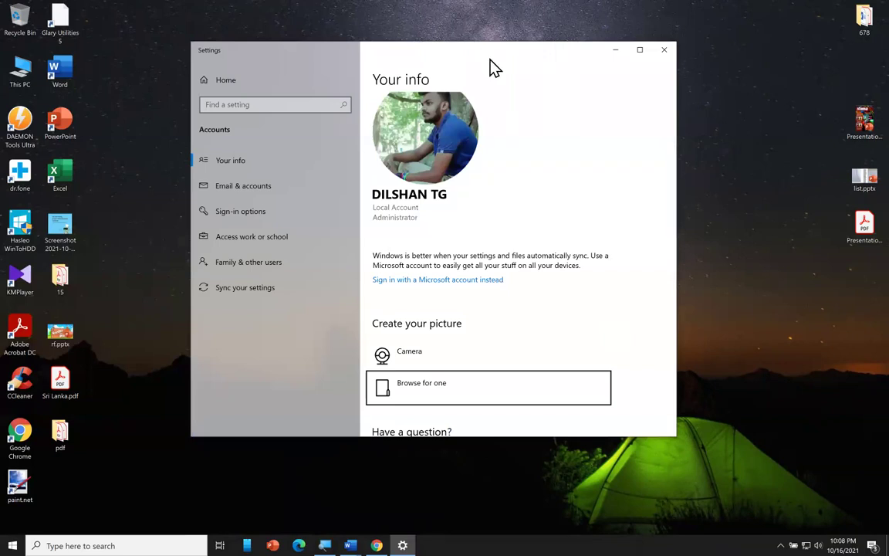
- Review the Your info and Email & accounts pages in Accounts
scroll(501, 214, "down", 3)
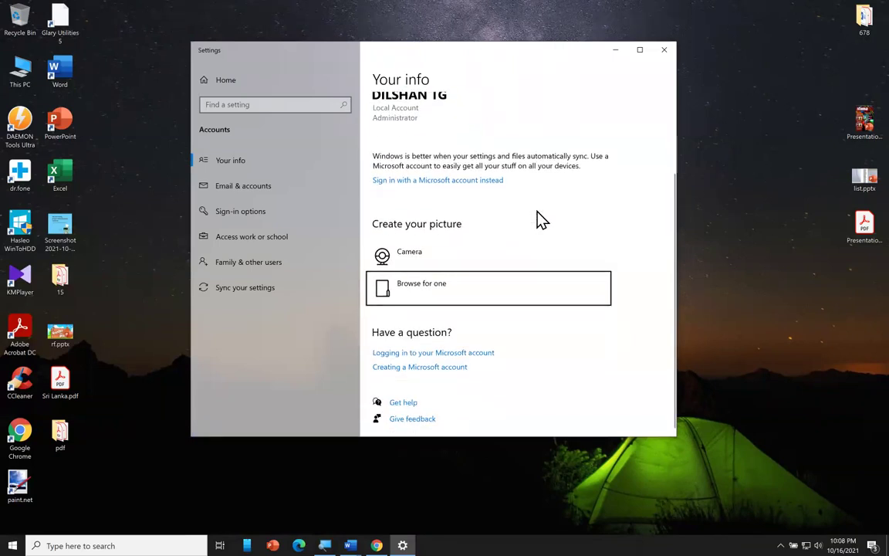
scroll(541, 219, "up", 3)
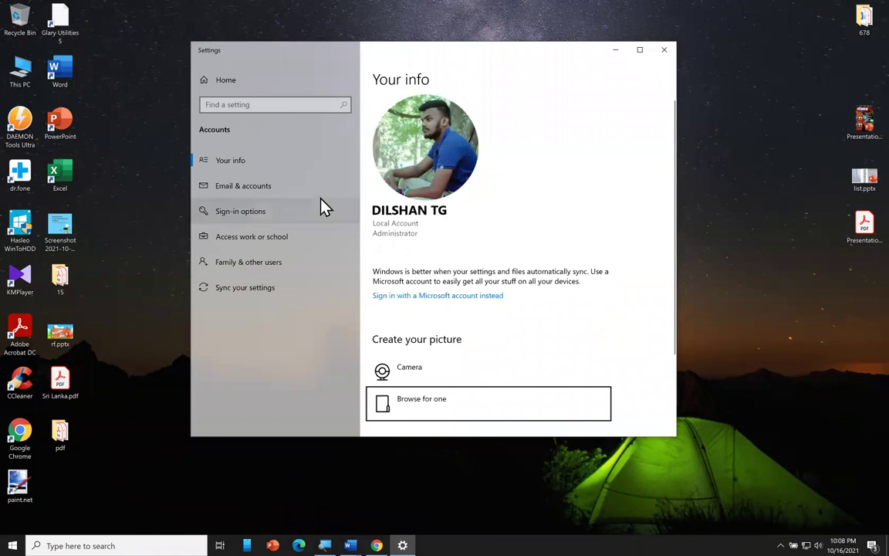
left_click(255, 191)
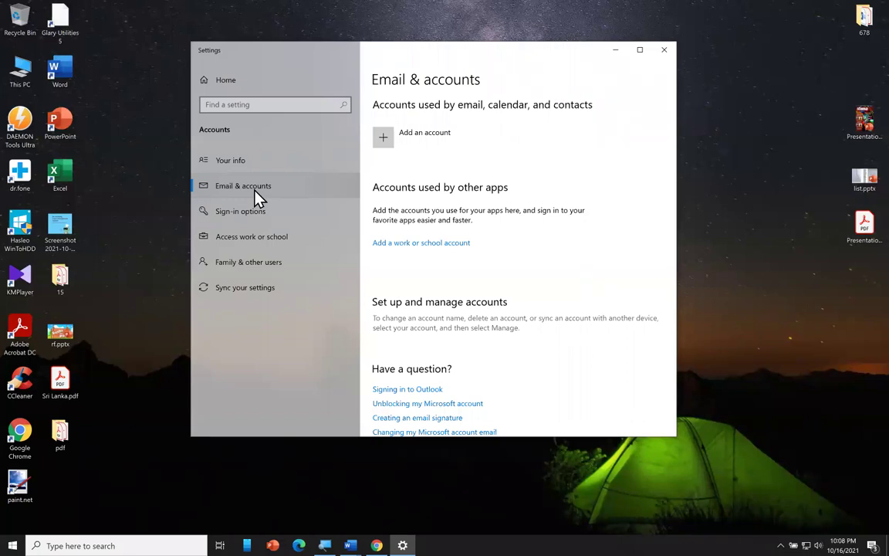
left_click(240, 159)
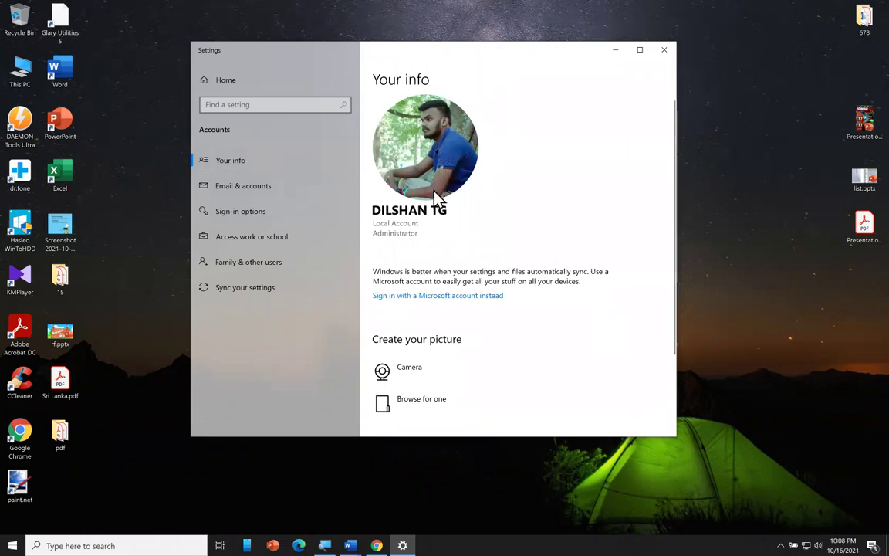
scroll(438, 255, "down", 3)
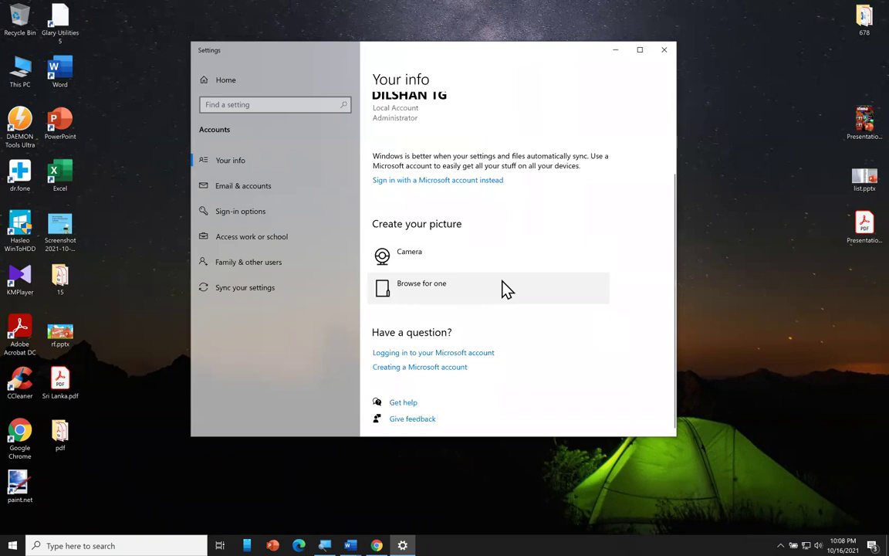
scroll(502, 290, "up", 3)
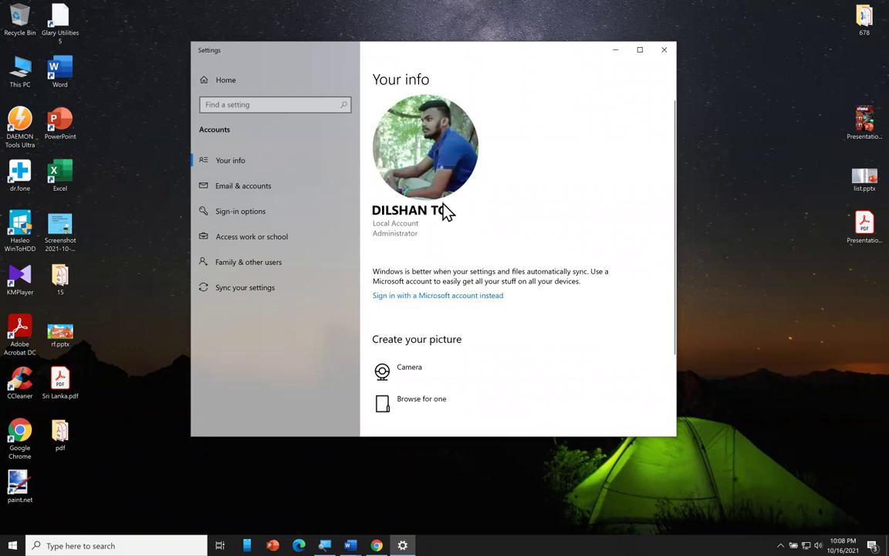
- Look at the Family & other users page, then return to Your info
left_click(241, 265)
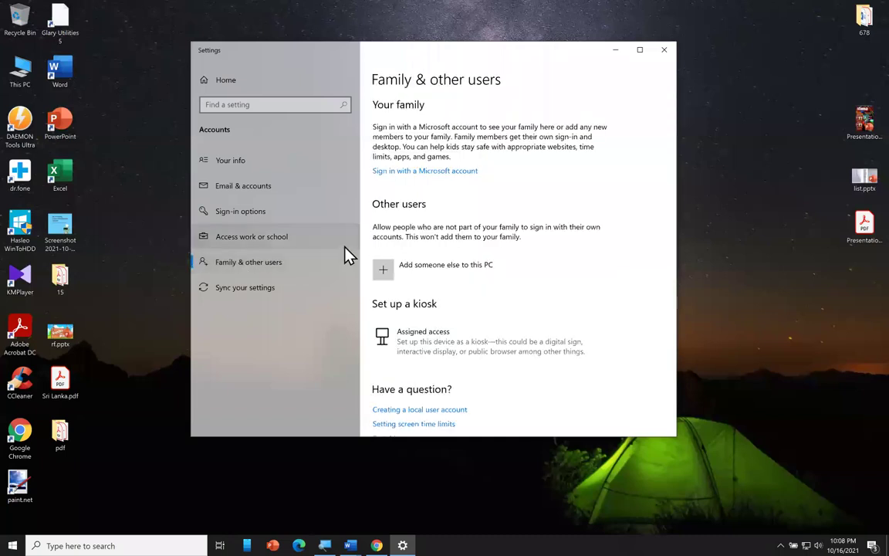
scroll(470, 220, "down", 2)
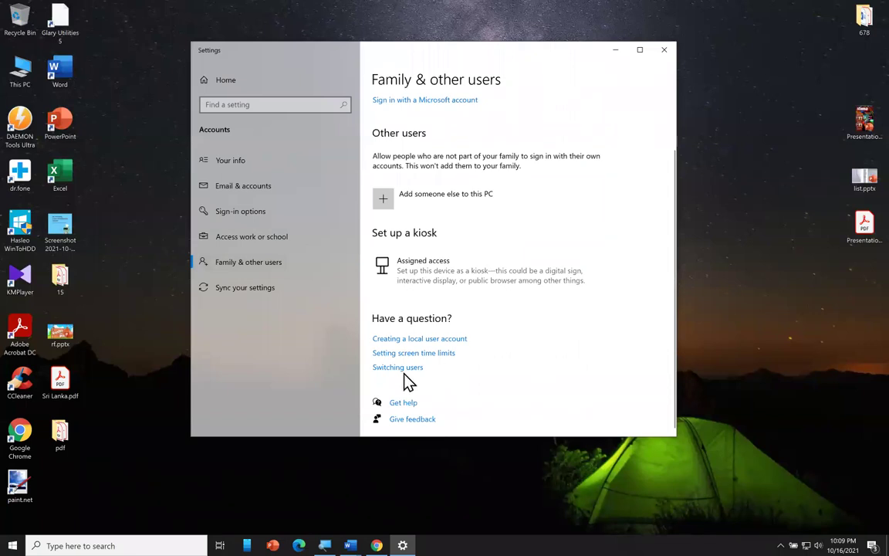
left_click(229, 164)
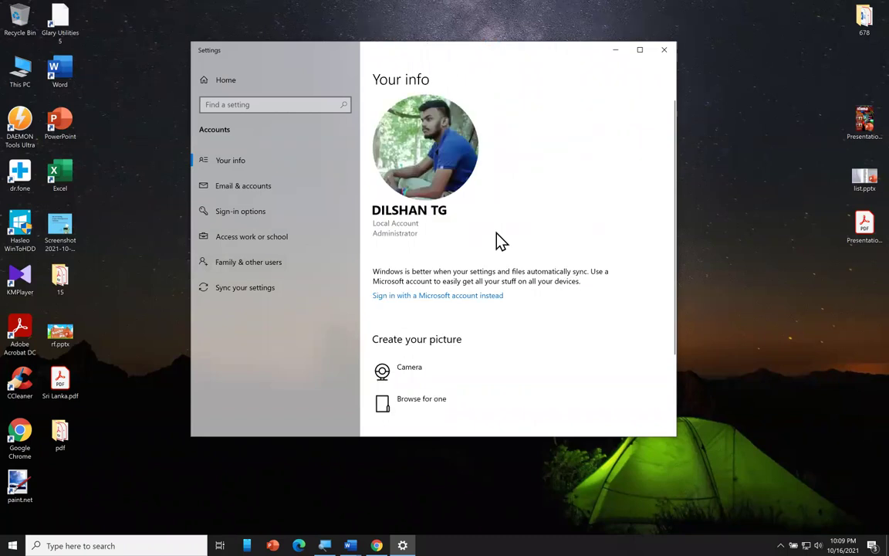
scroll(500, 242, "down", 3)
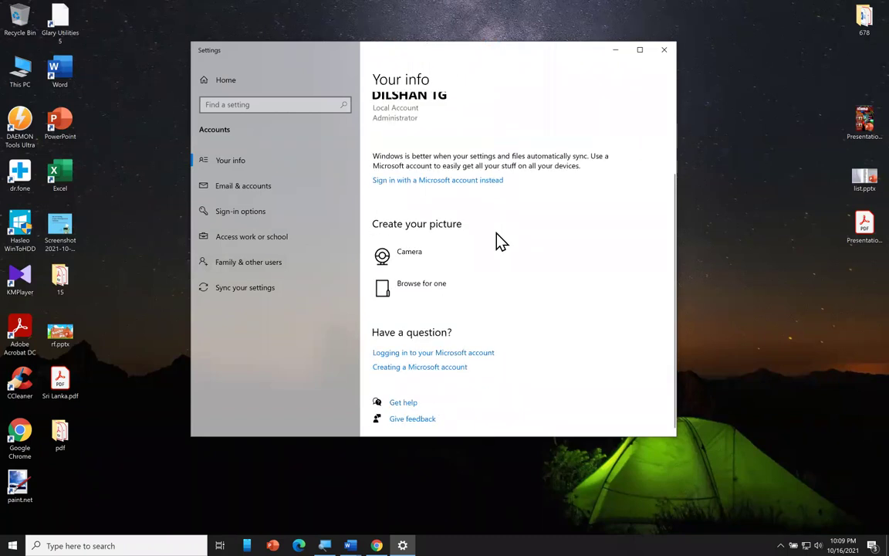
scroll(500, 242, "up", 3)
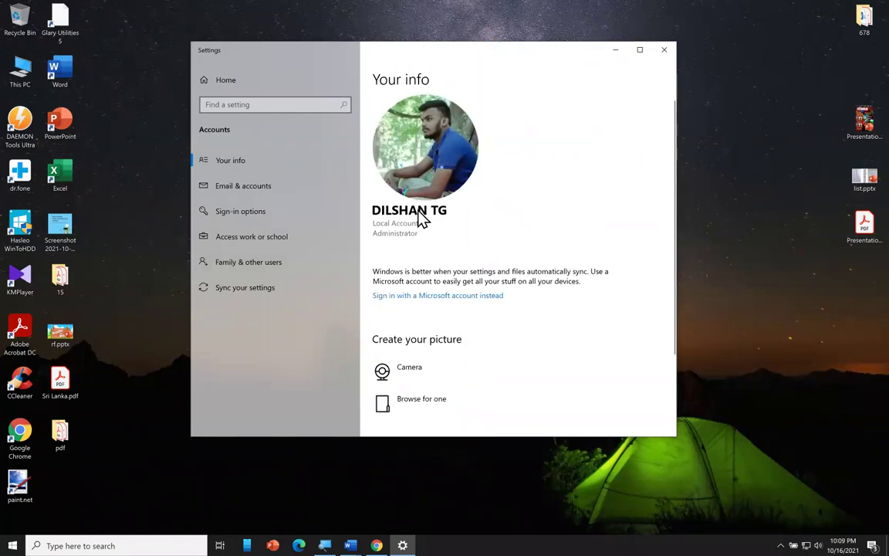
scroll(547, 255, "down", 3)
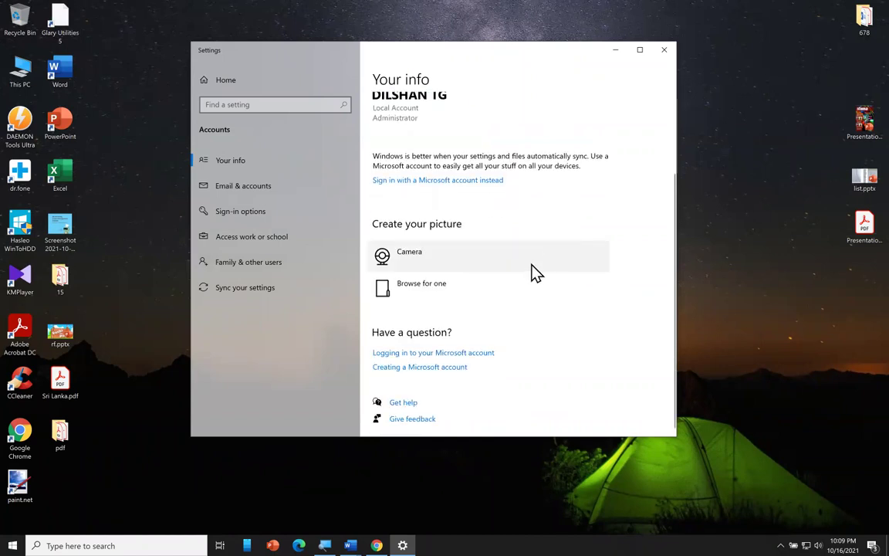
scroll(516, 305, "up", 3)
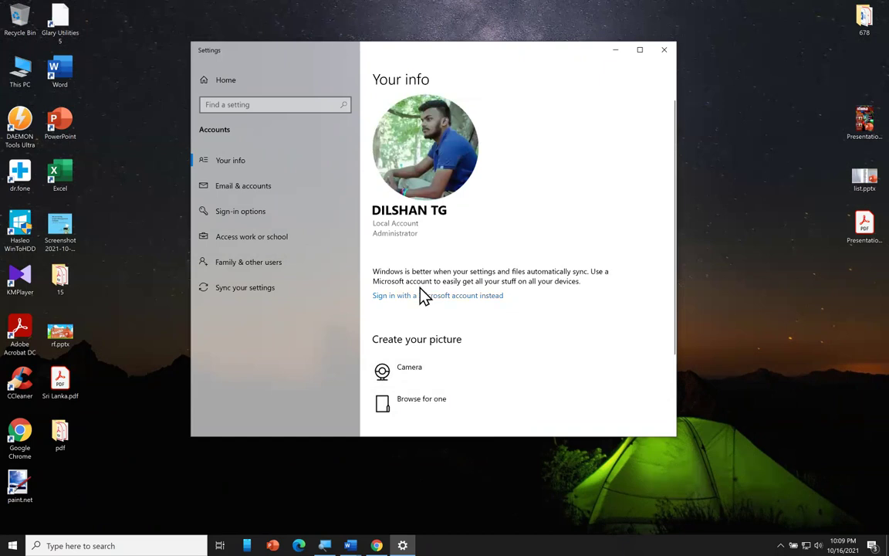
- Scroll through the Sign-in options page, then go back to Your info
left_click(257, 212)
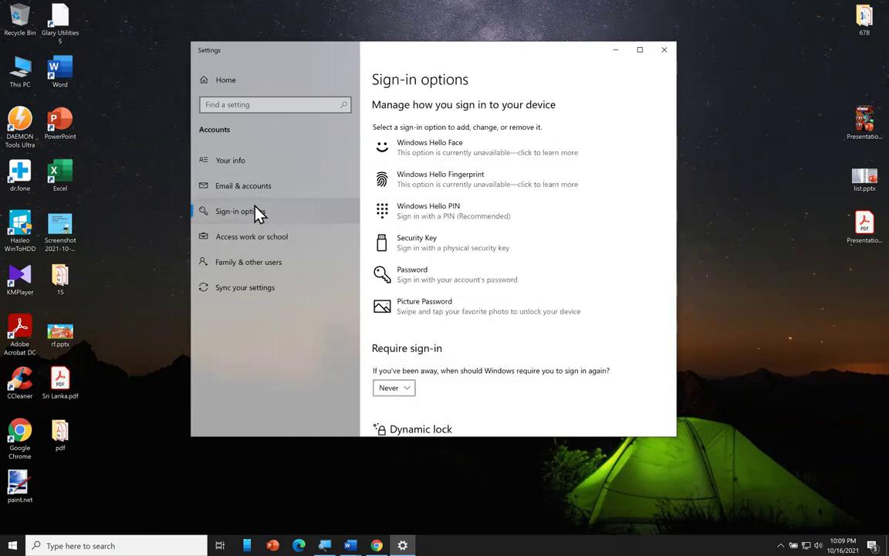
scroll(482, 258, "down", 1)
scroll(483, 271, "down", 8)
scroll(482, 272, "down", 1)
scroll(483, 272, "up", 4)
scroll(482, 272, "down", 2)
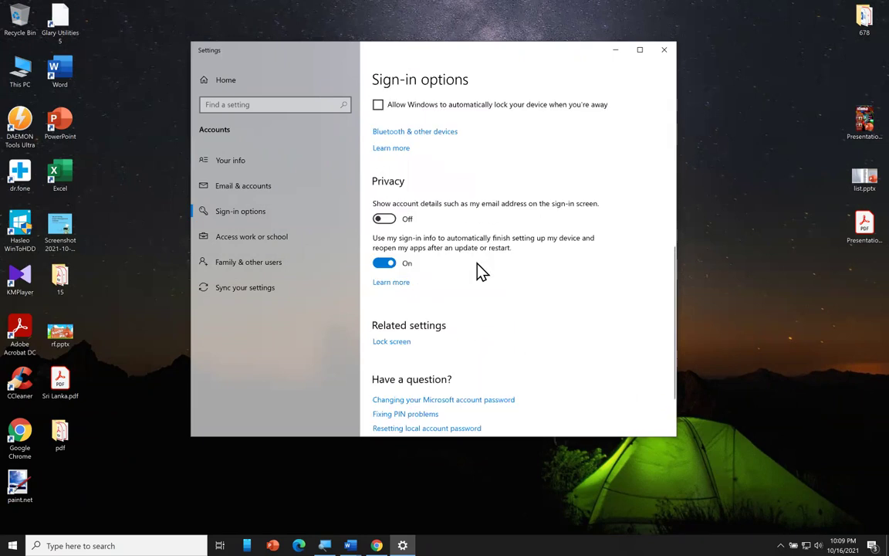
scroll(477, 265, "down", 2)
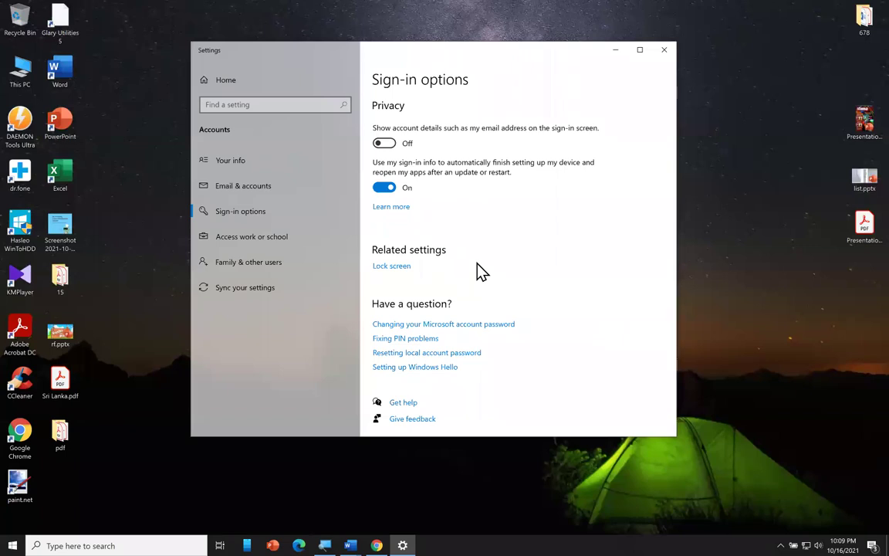
scroll(477, 272, "up", 5)
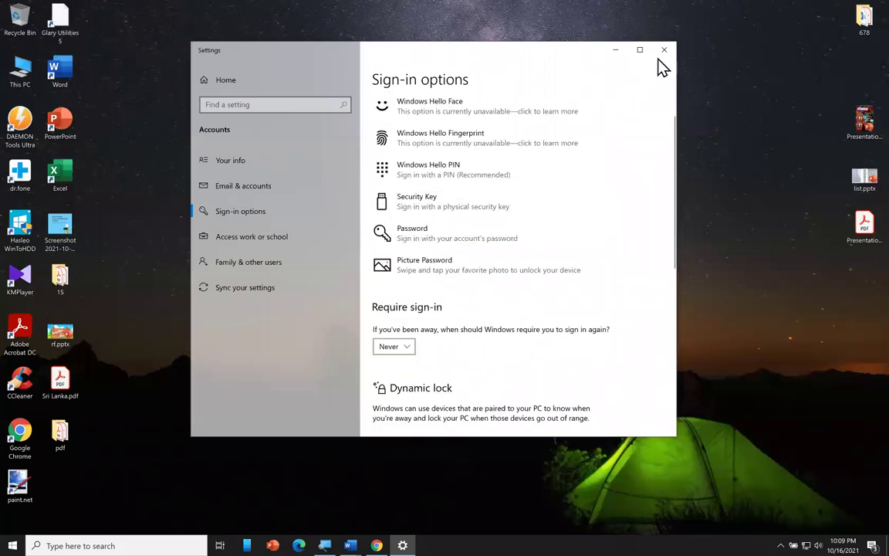
scroll(544, 271, "up", 2)
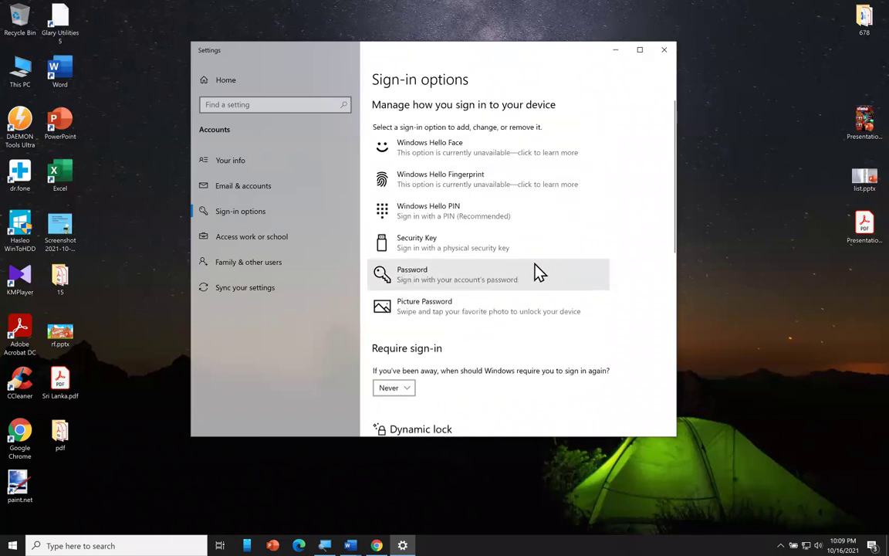
left_click(226, 162)
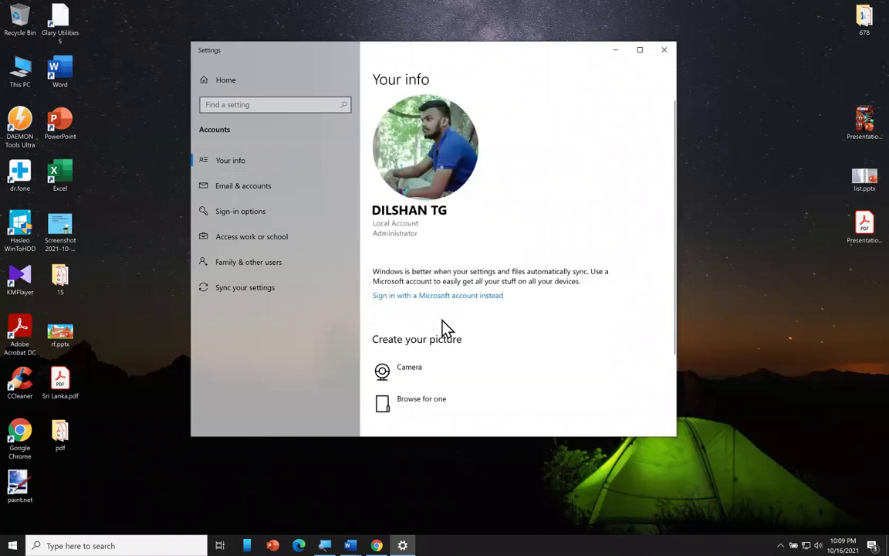
scroll(535, 332, "down", 3)
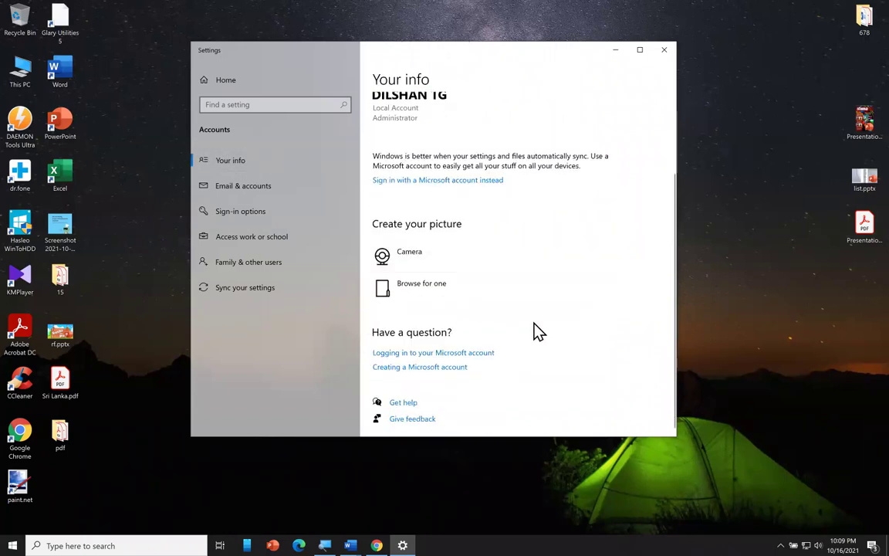
scroll(538, 331, "up", 3)
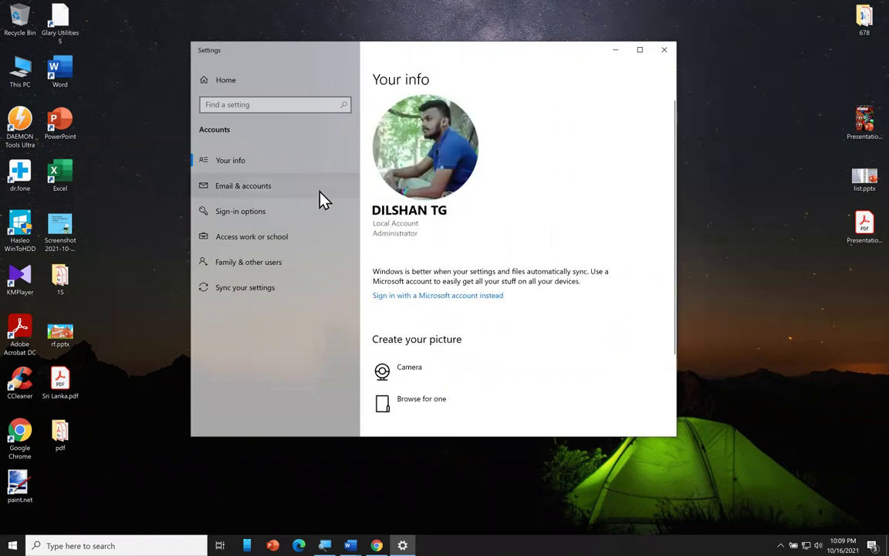
- Revisit Sign-in options and Family & other users, then close Settings
left_click(257, 214)
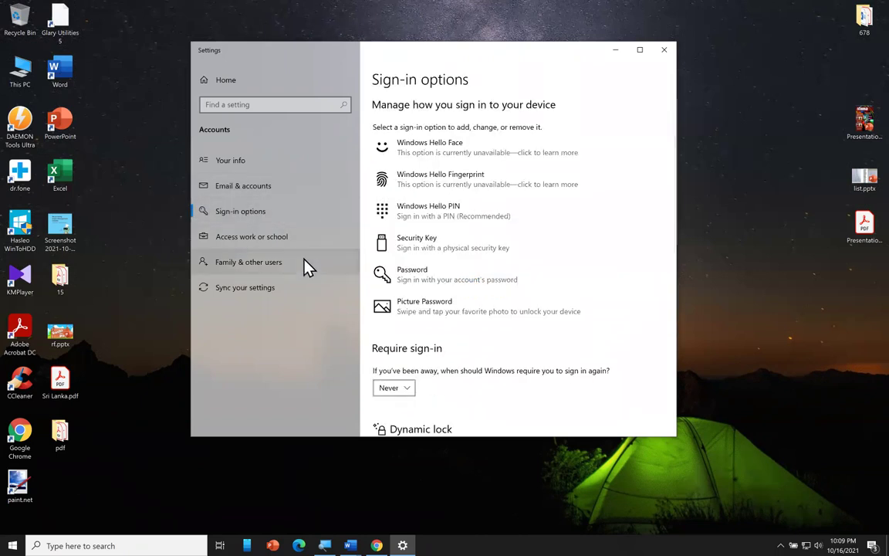
scroll(389, 282, "down", 5)
scroll(447, 298, "up", 2)
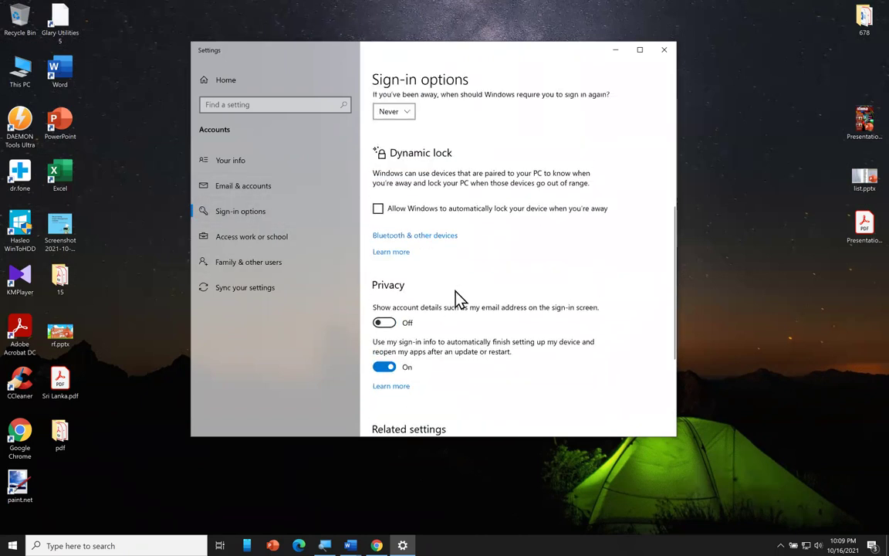
scroll(455, 298, "up", 2)
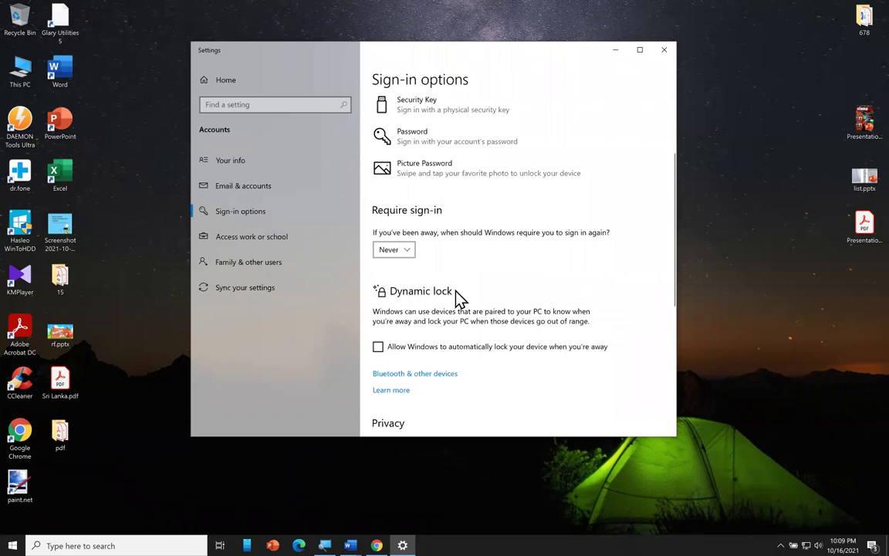
scroll(458, 297, "down", 2)
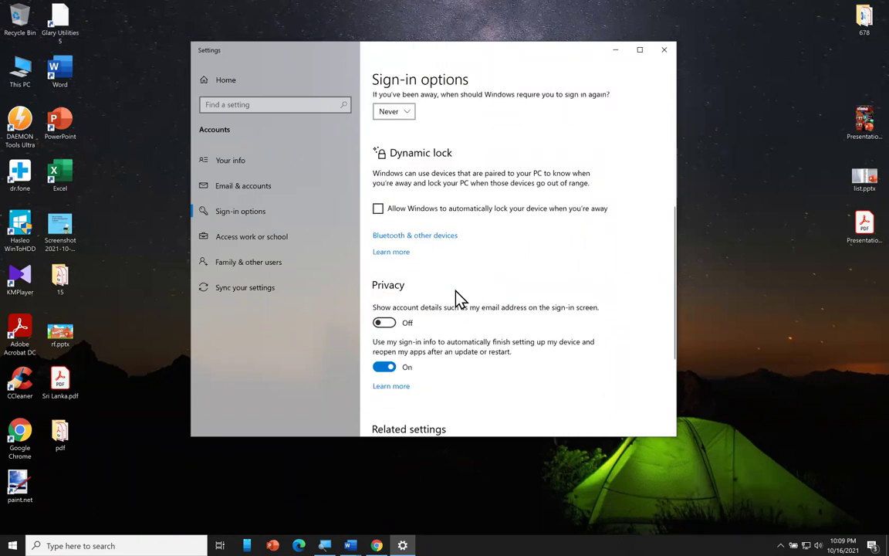
scroll(460, 298, "down", 2)
scroll(458, 297, "down", 1)
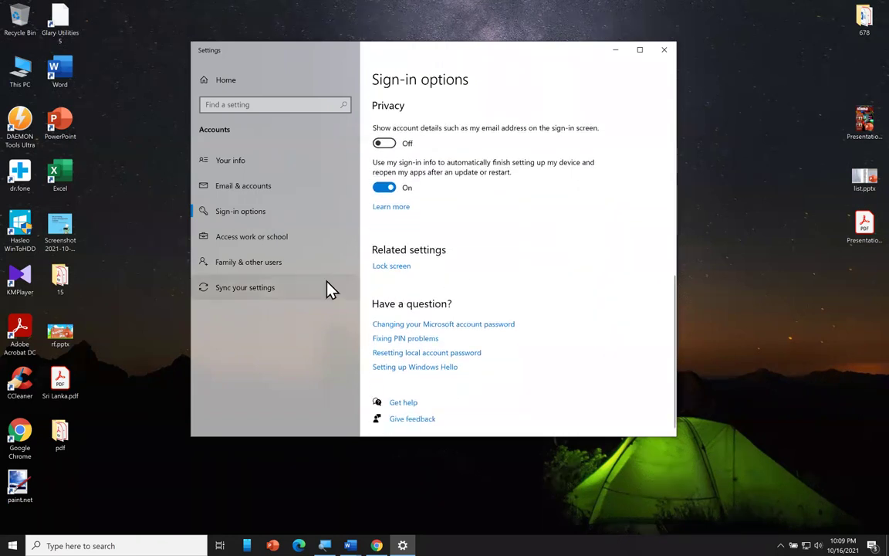
left_click(309, 266)
scroll(521, 299, "down", 1)
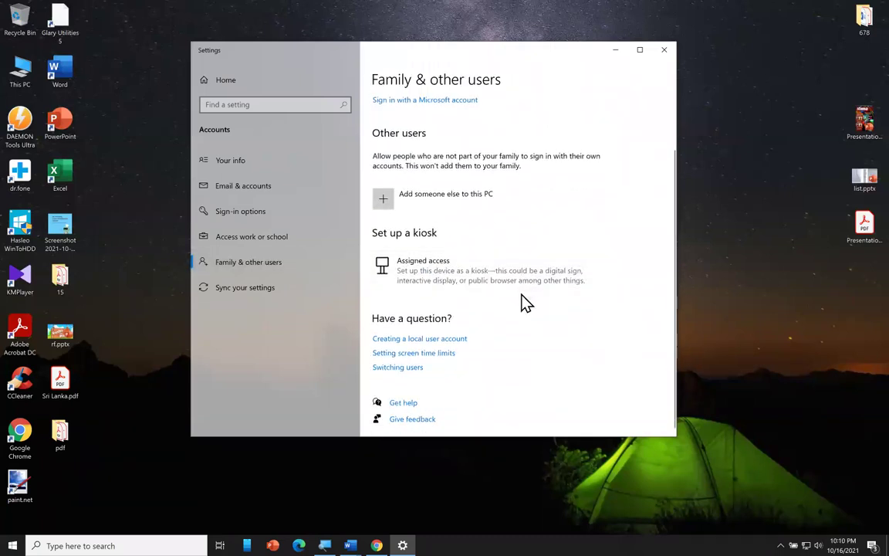
scroll(498, 333, "up", 1)
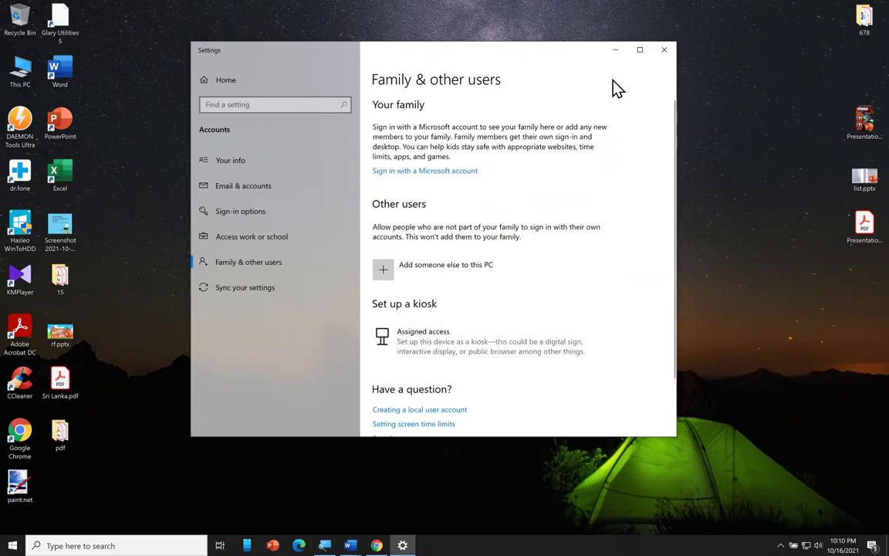
left_click(662, 51)
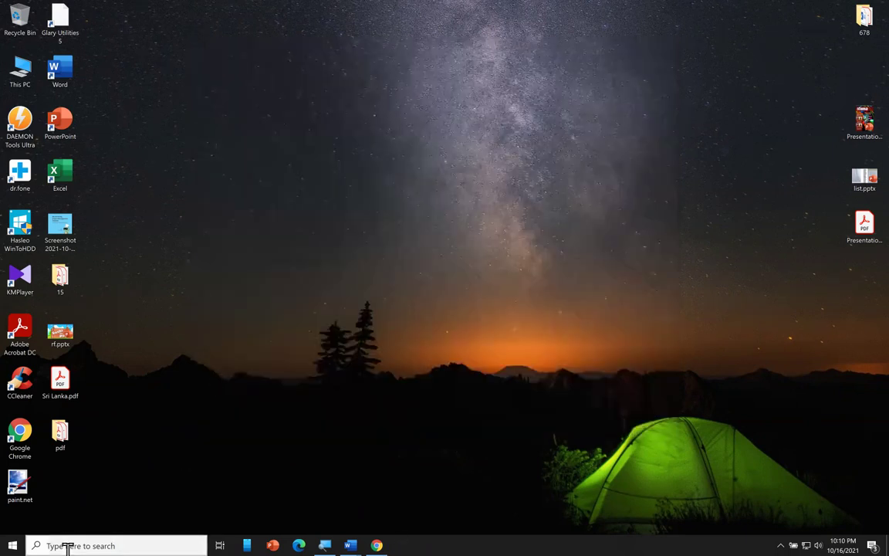
- Open Control Panel via a 'control panel' search, then move and enlarge its window
left_click(68, 545)
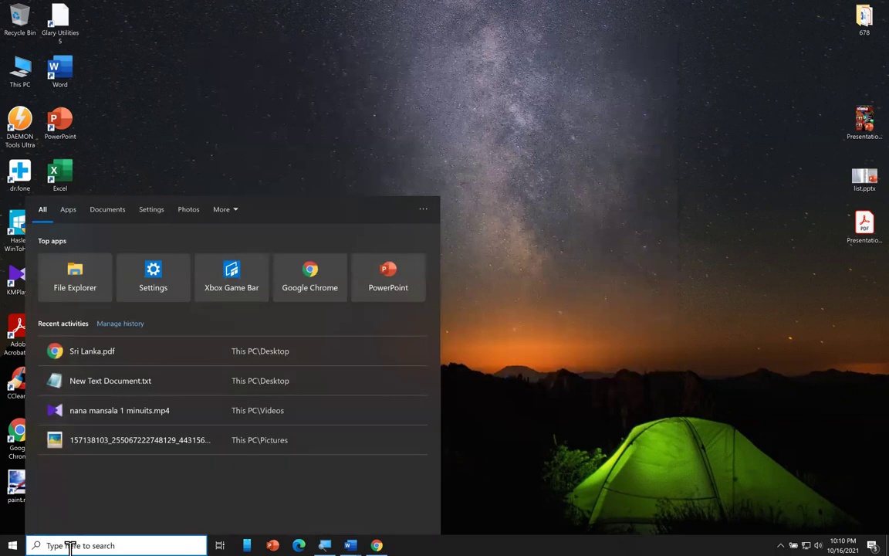
type("control pa")
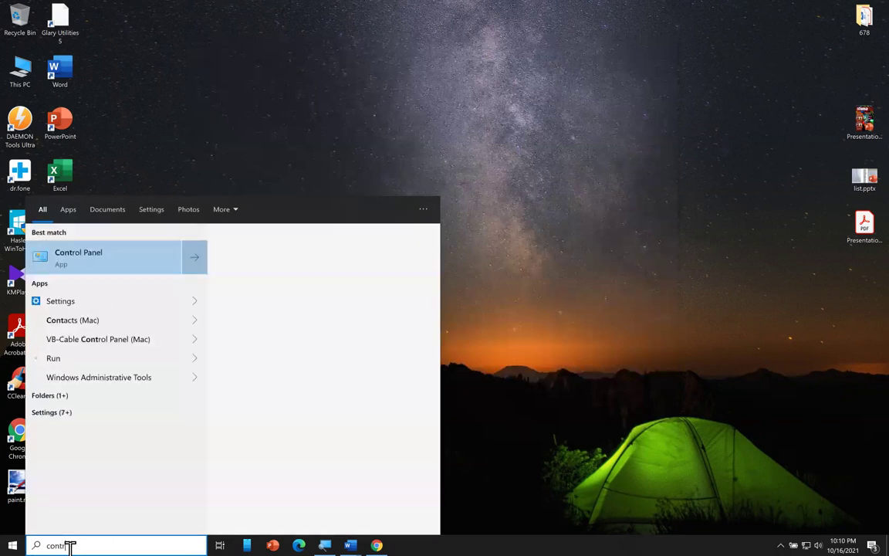
type("nn")
key("BackSpace")
type("el")
left_click(107, 261)
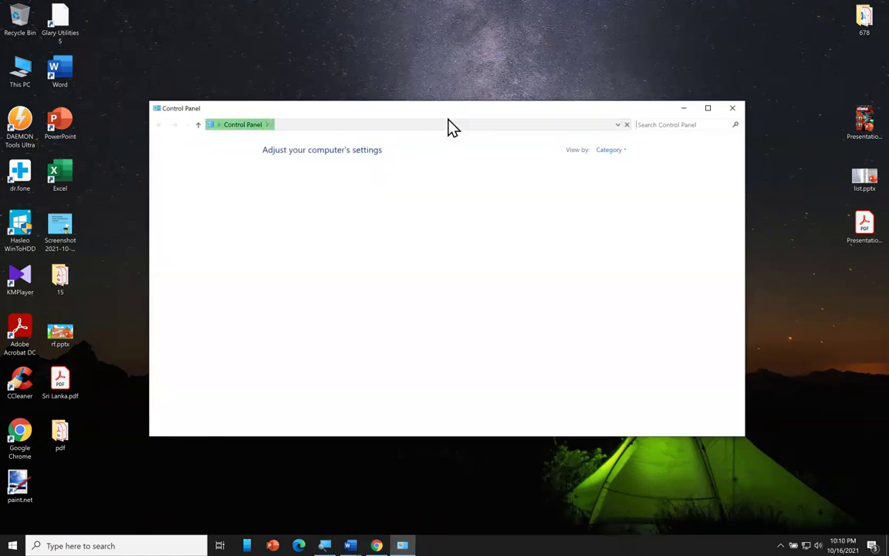
left_click_drag(450, 112, 439, 56)
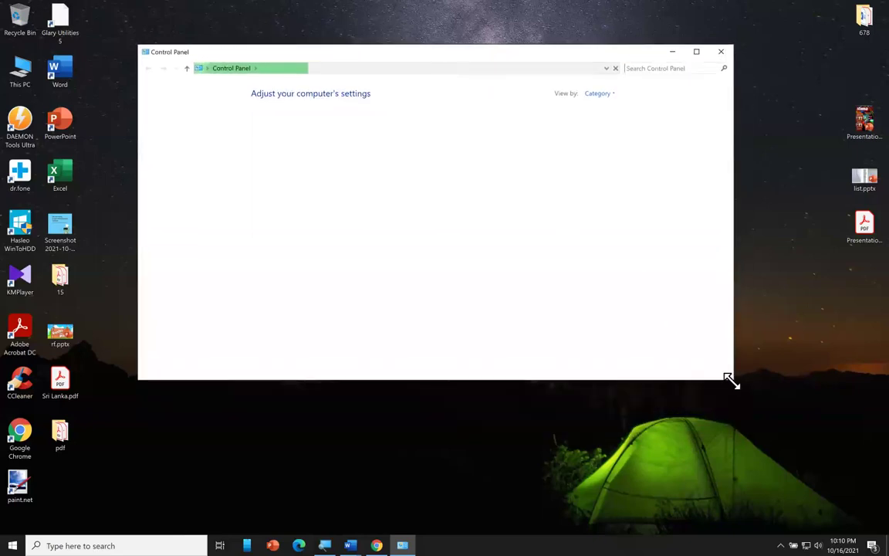
left_click_drag(732, 379, 741, 457)
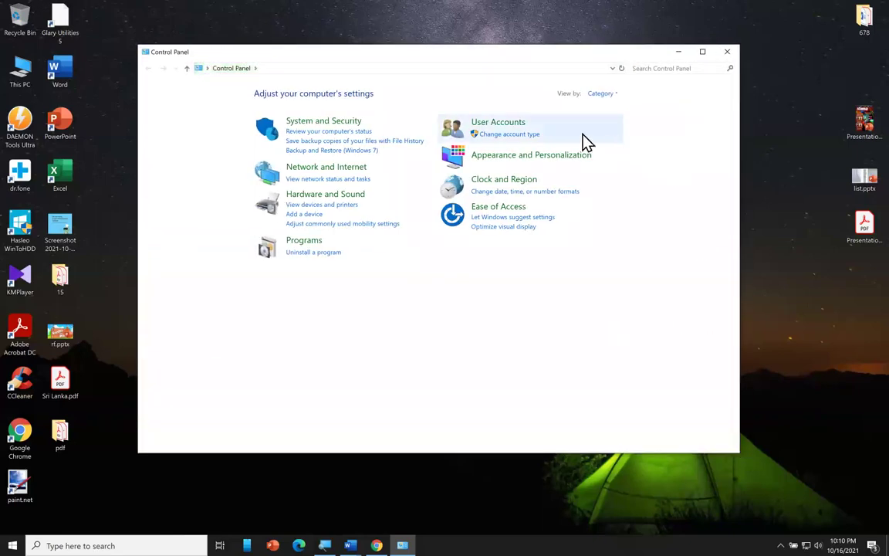
- In User Accounts, open the local account's Change the account name page, then close without renaming
left_click(511, 126)
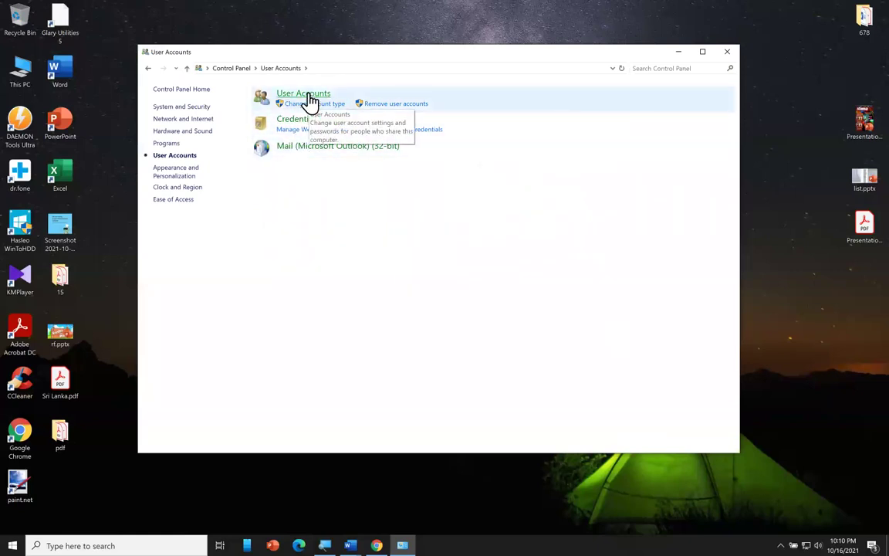
left_click(193, 176)
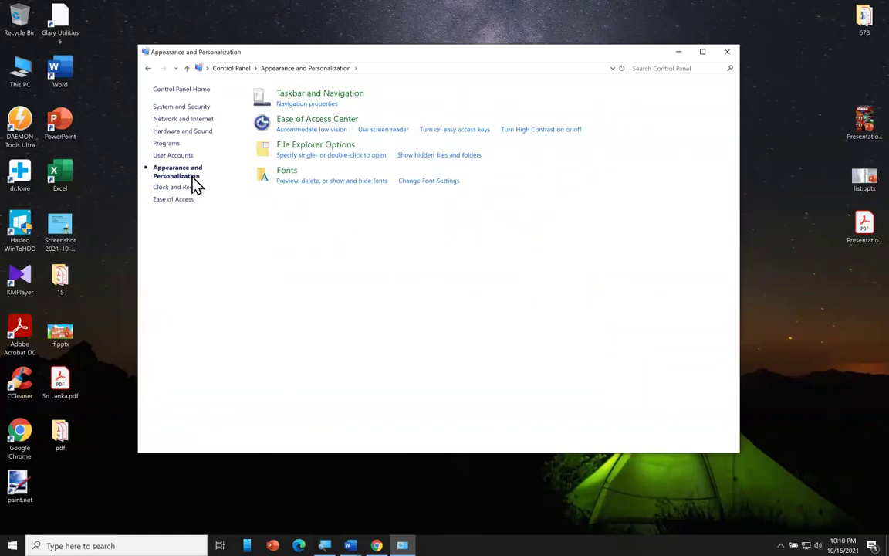
left_click(186, 157)
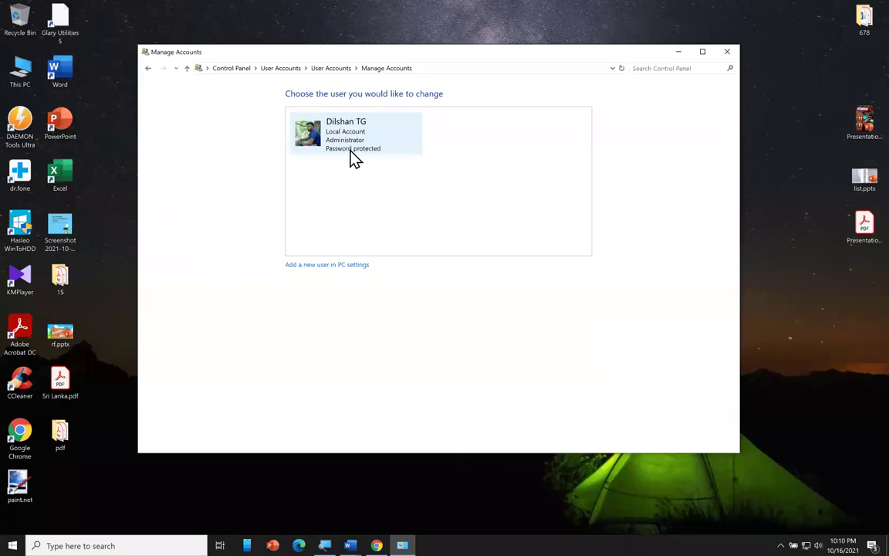
left_click(351, 137)
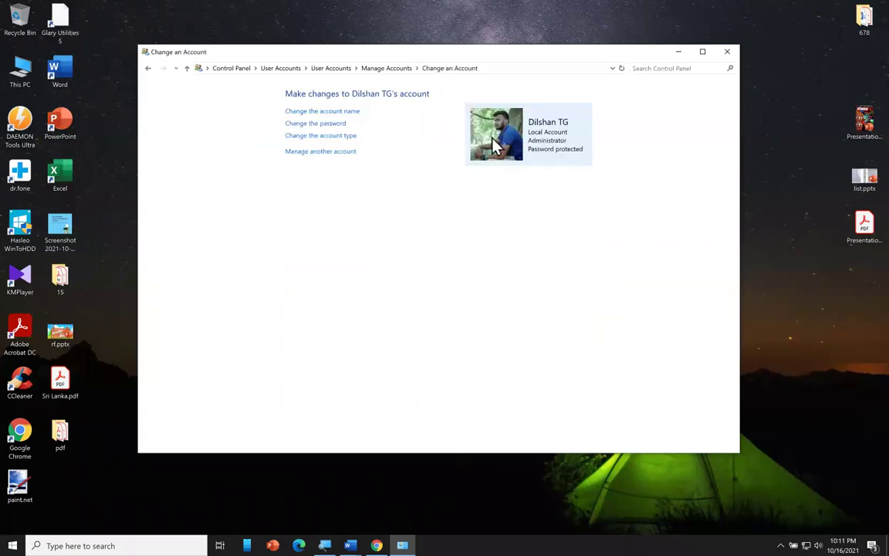
left_click(338, 111)
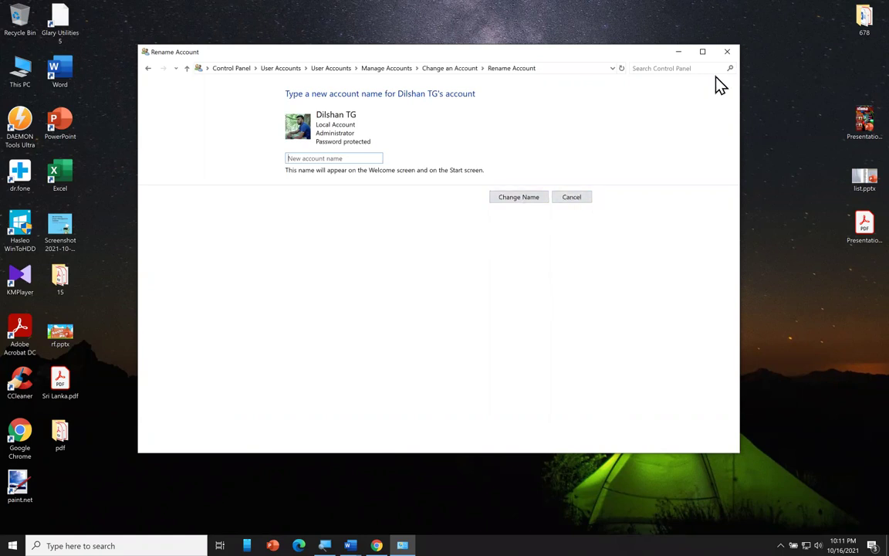
left_click(727, 52)
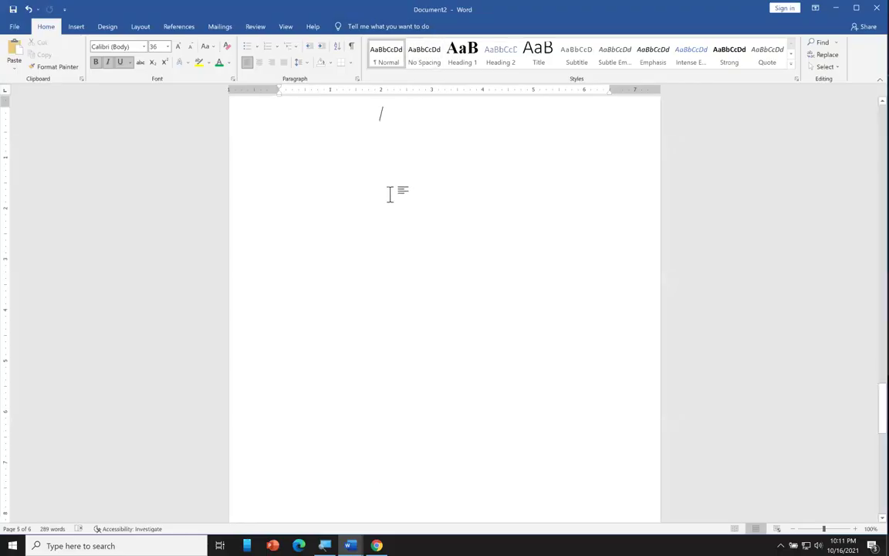
- Enter 'bvb vb v v' in the page header of Document2, then return to the body
scroll(389, 175, "up", 5)
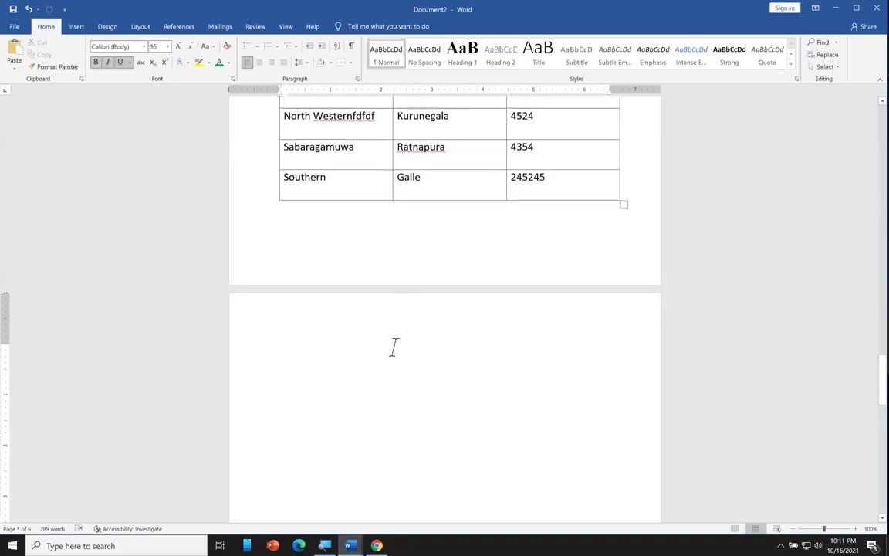
scroll(394, 347, "down", 3)
double_click(395, 222)
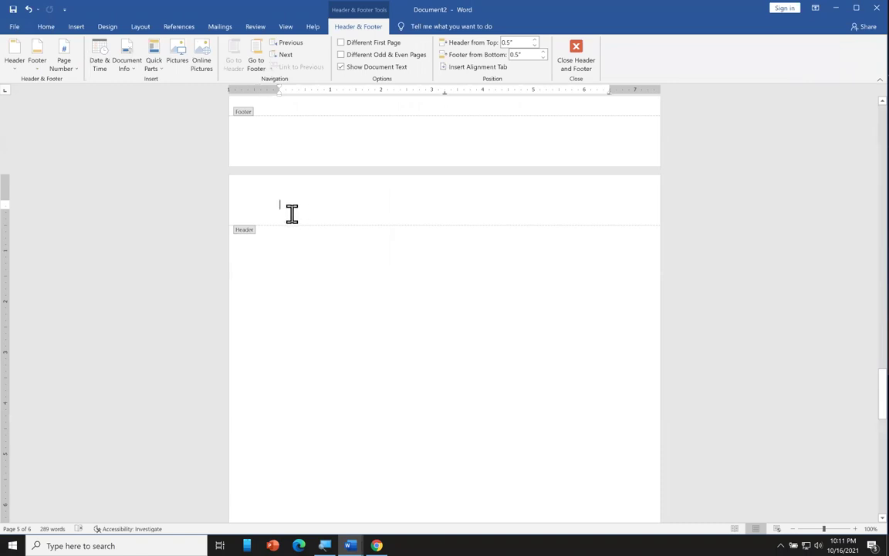
type("bvb ")
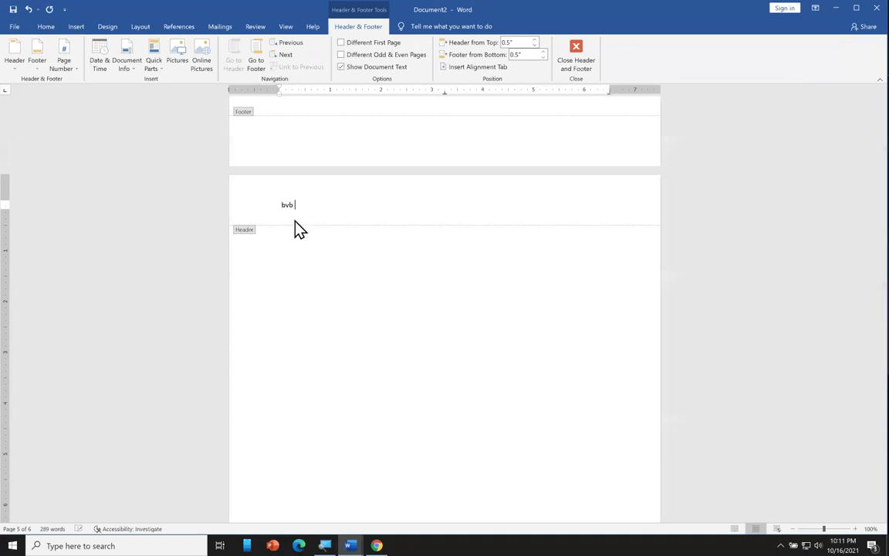
type("vb v v")
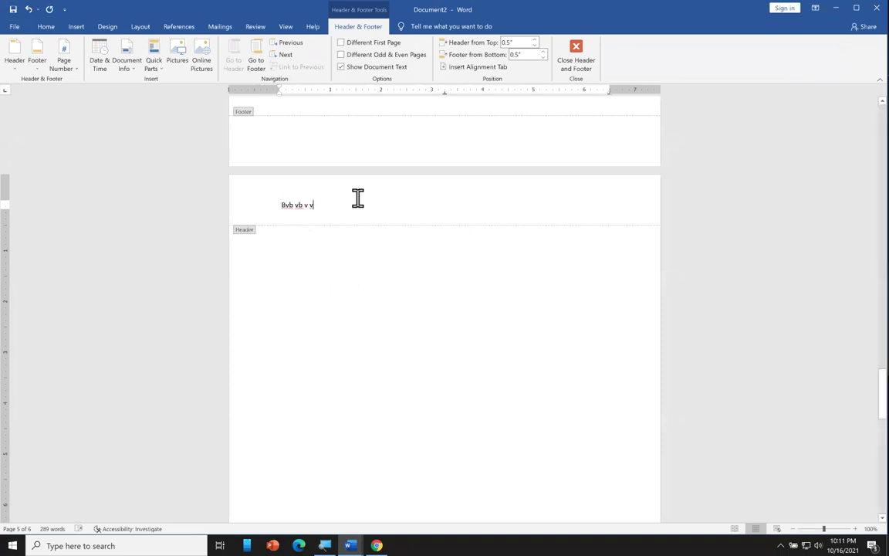
double_click(461, 287)
scroll(461, 287, "down", 2)
key("ctrl+v")
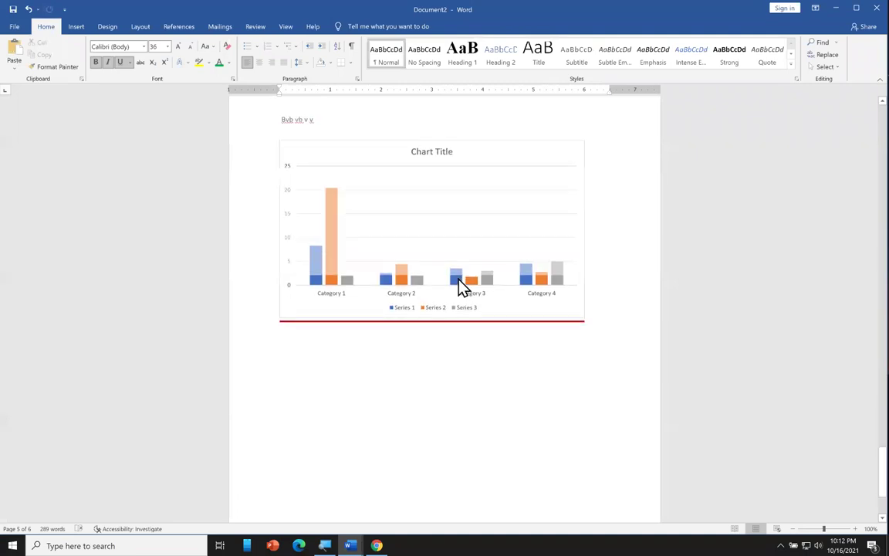
- Add empty lines below the bar chart until a seventh page begins
scroll(459, 280, "down", 3)
scroll(398, 317, "up", 8)
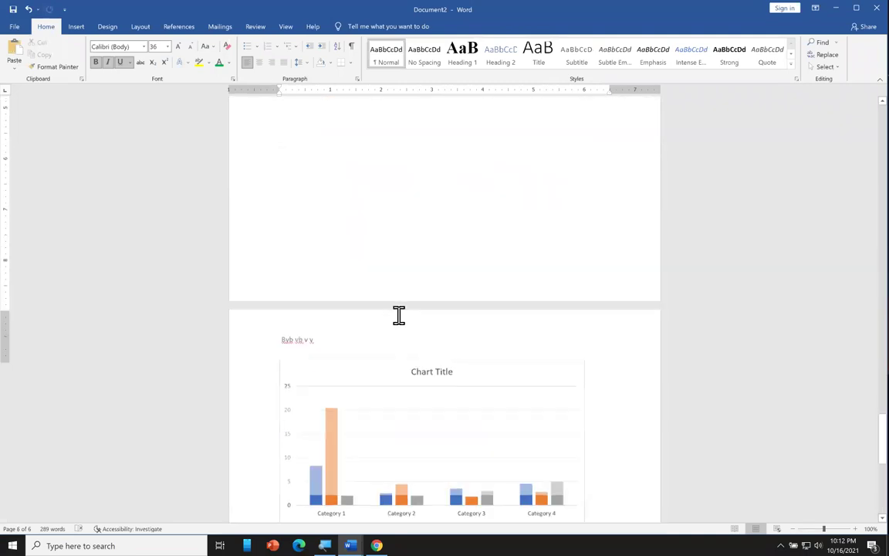
scroll(398, 314, "down", 8)
key("Return")
key("Return")
key("Return")
key("Return")
key("Return")
key("Return")
key("Return")
key("Return")
key("Return")
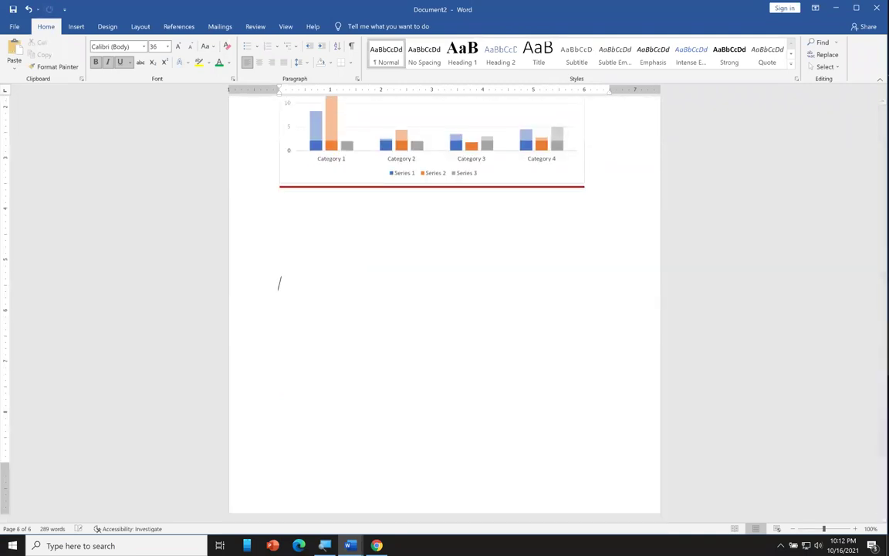
key("Return")
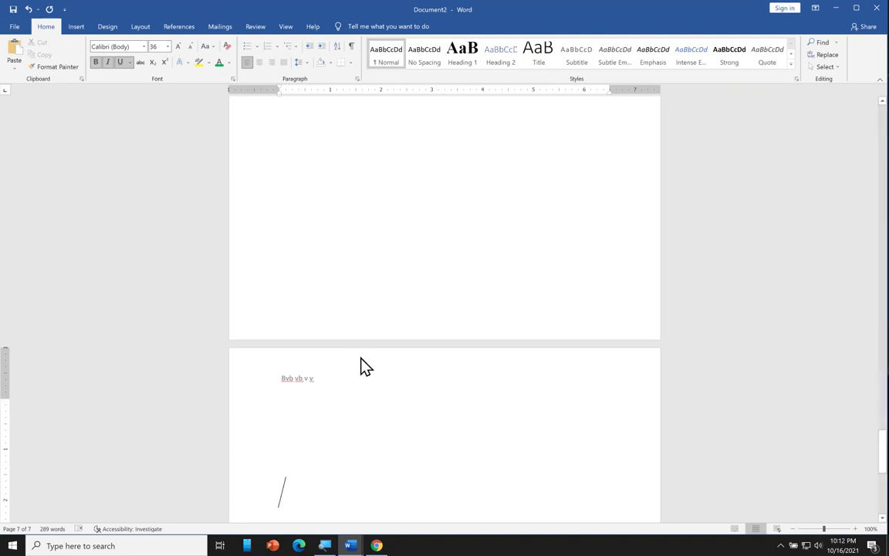
- Return to the Sri Lanka title at the top and minimize Word
scroll(365, 357, "up", 1)
scroll(365, 353, "up", 20)
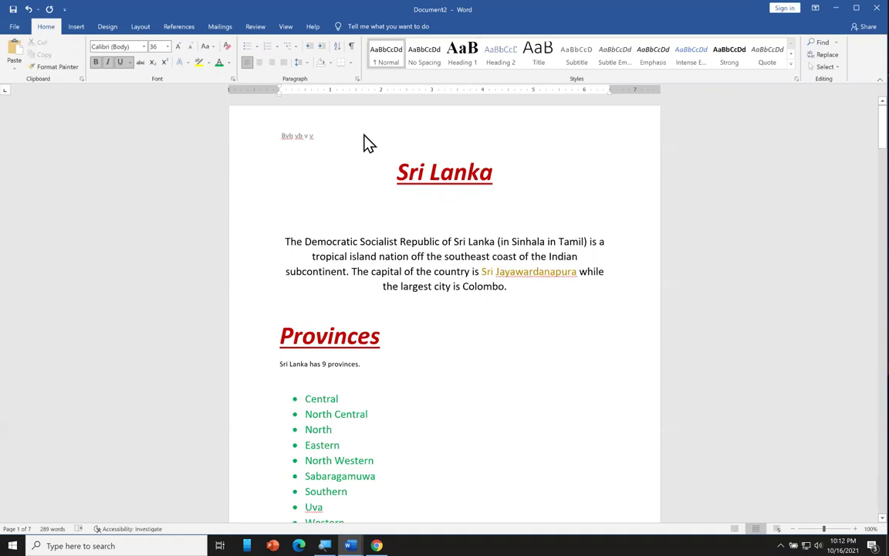
left_click(320, 143)
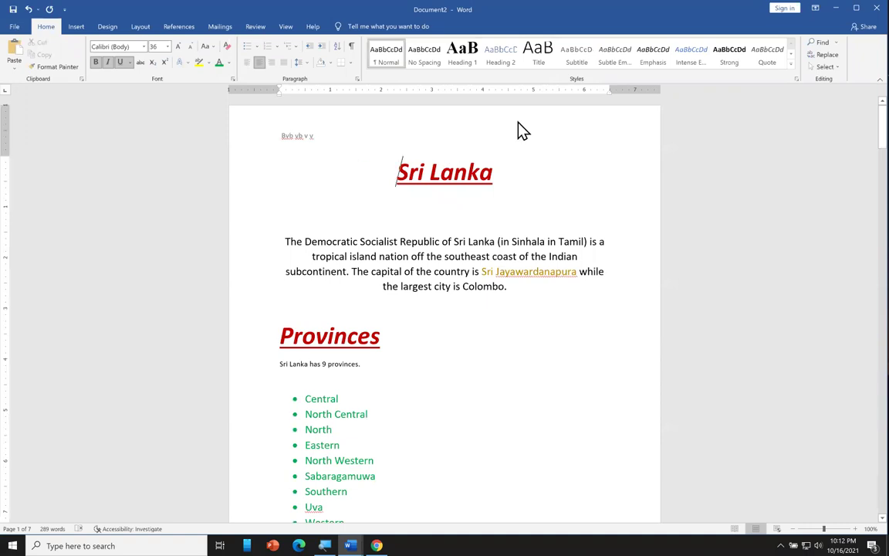
left_click(837, 9)
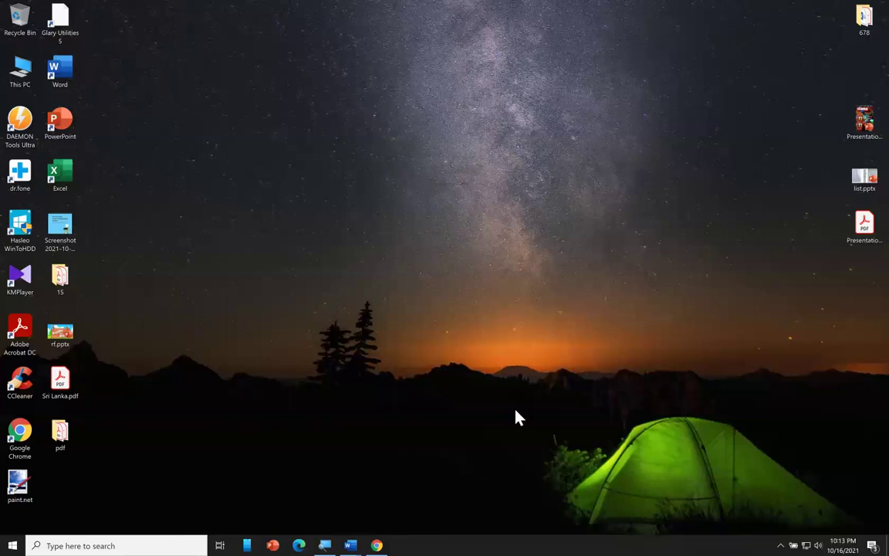
- Search for 'setting' and open Settings to Accounts > Sign-in options
left_click(73, 542)
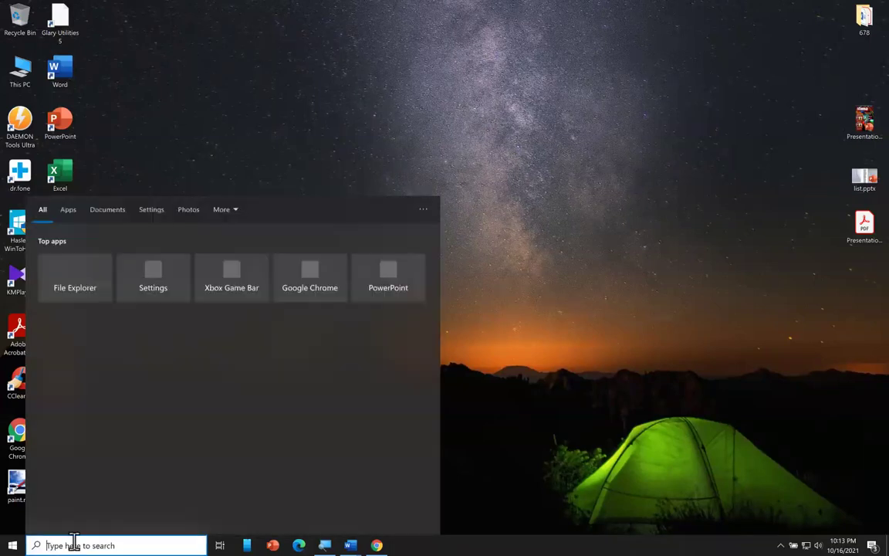
type("settings")
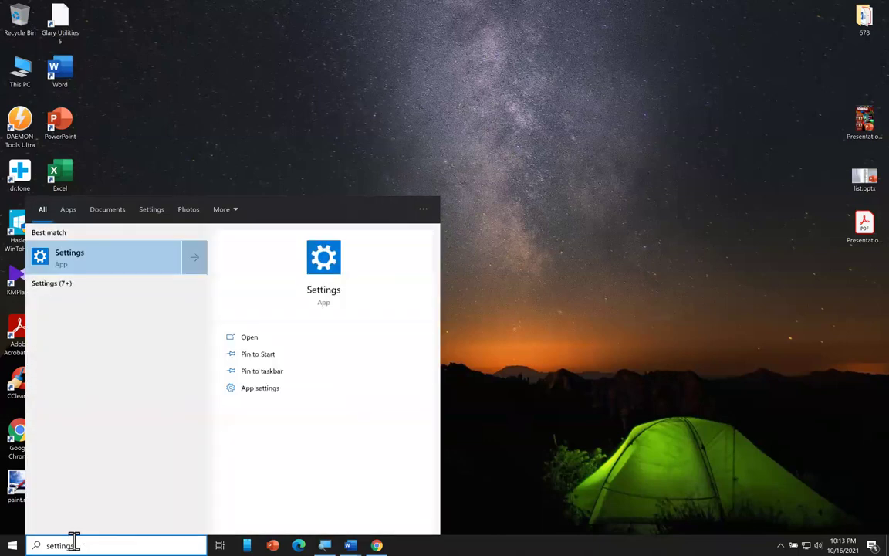
left_click(131, 260)
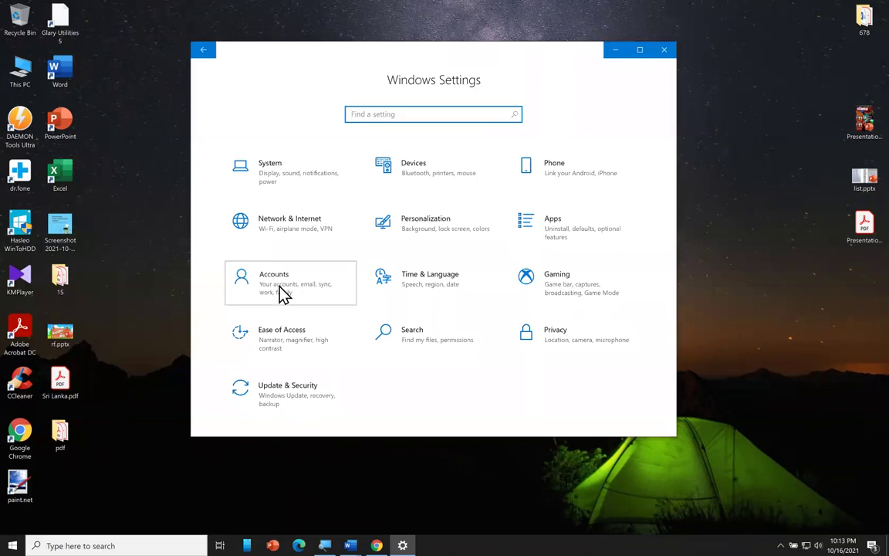
left_click(284, 294)
left_click(265, 215)
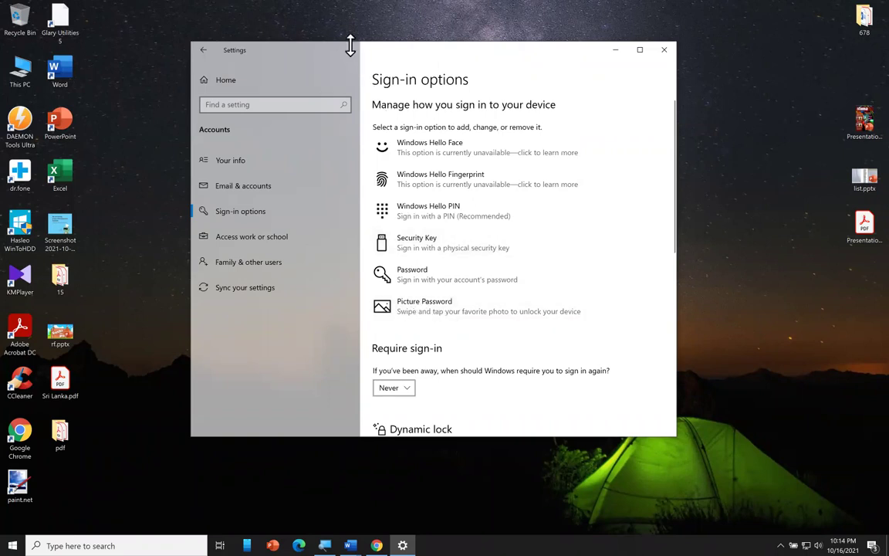
- Hide Settings to show the desktop and bring the Chrome window back
left_click_drag(350, 45, 350, 46)
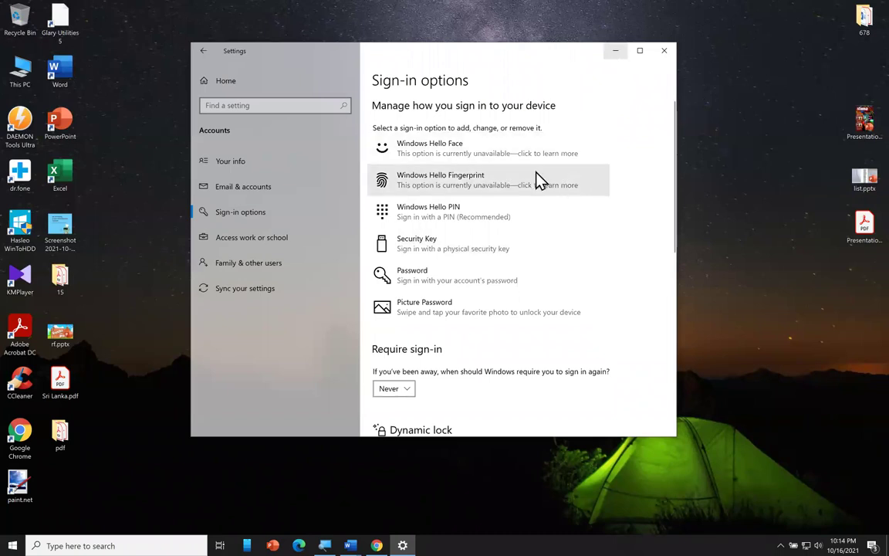
key("super+d")
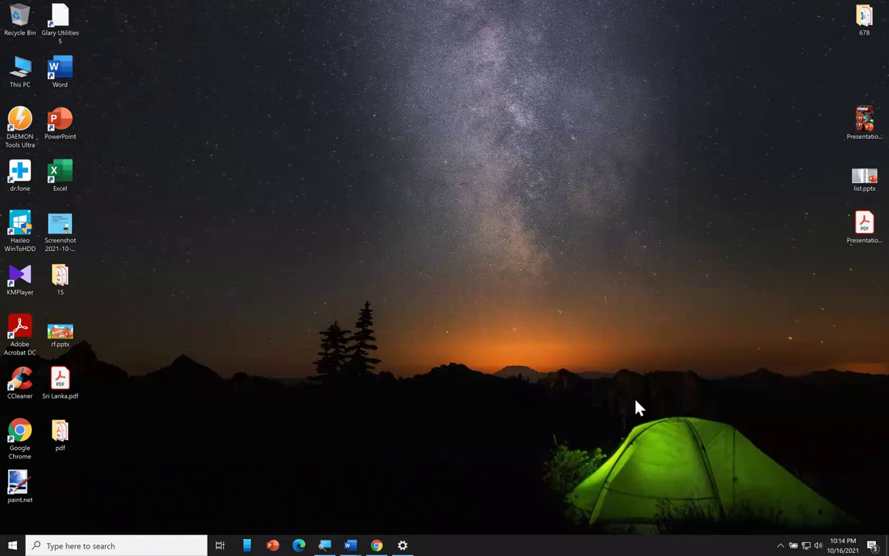
left_click(377, 542)
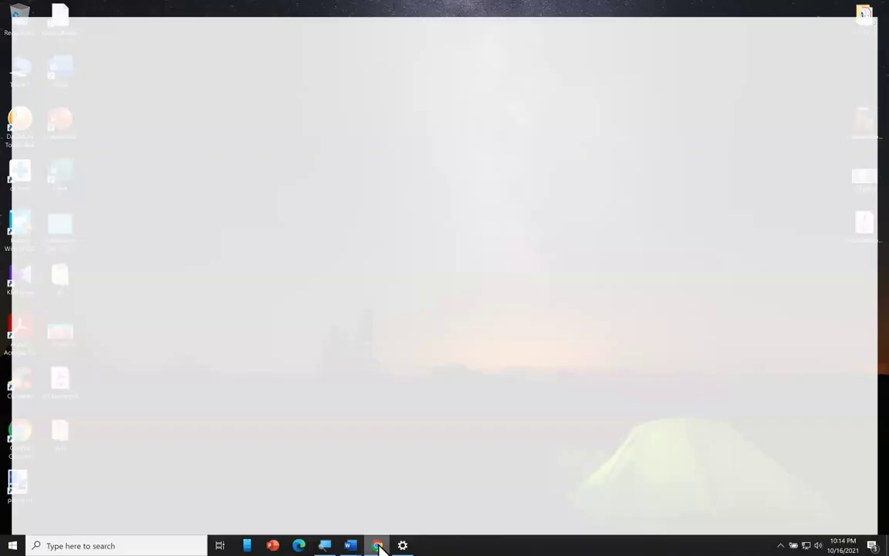
- Search Google for 'lockdir' and scroll through the results
left_click(201, 29)
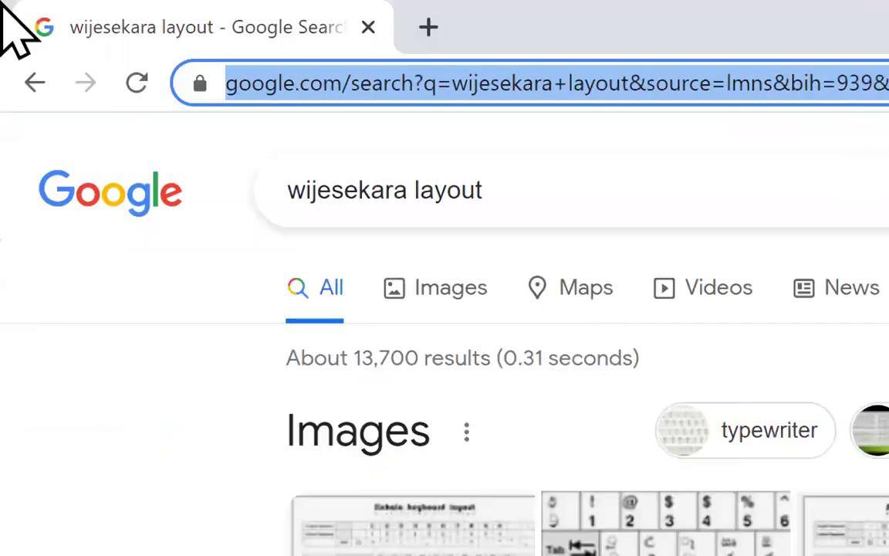
type("lock dir")
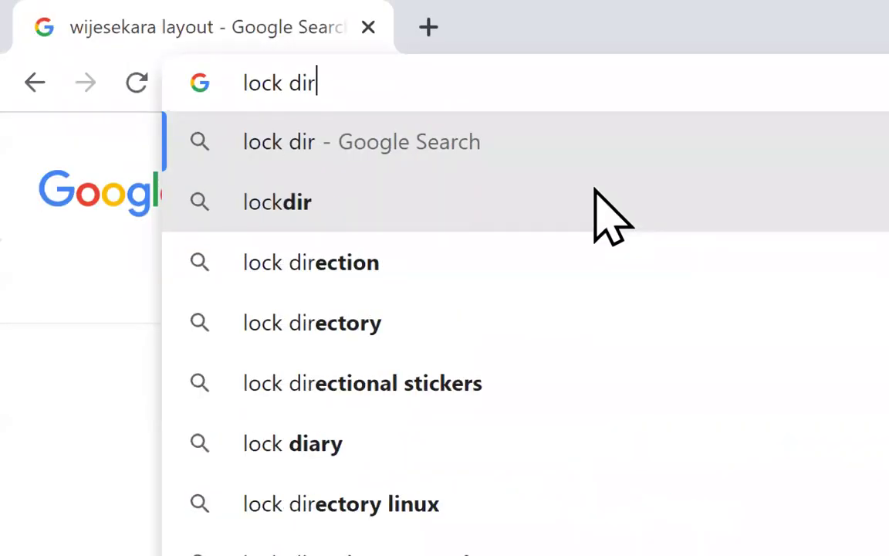
key("Left")
key("Left")
key("Left")
key("BackSpace")
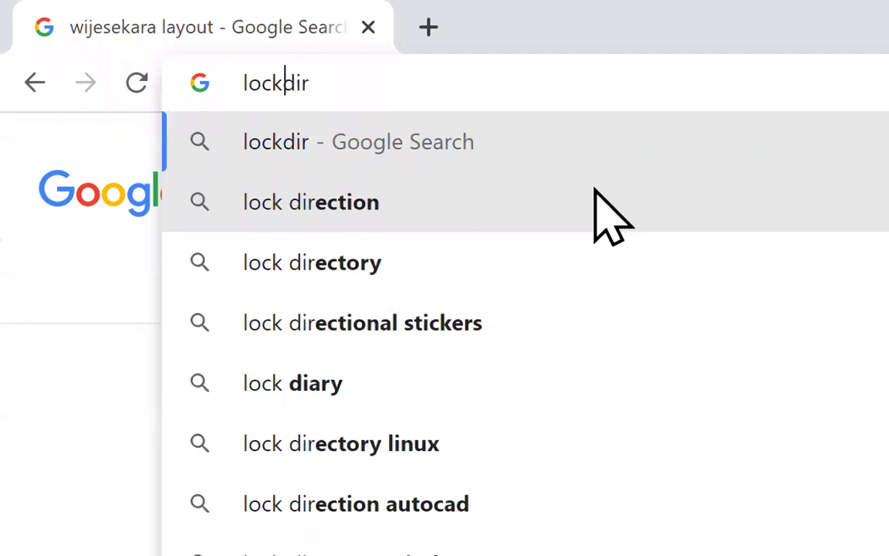
key("Return")
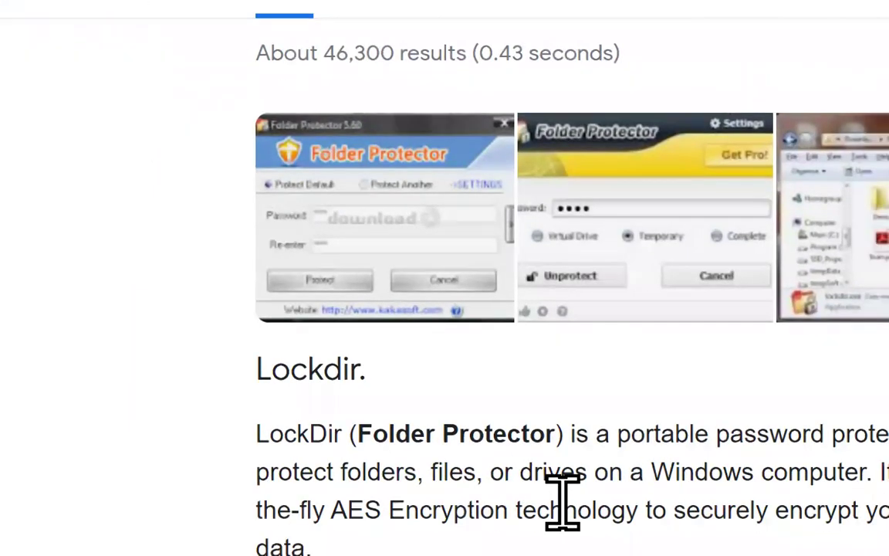
scroll(565, 516, "down", 3)
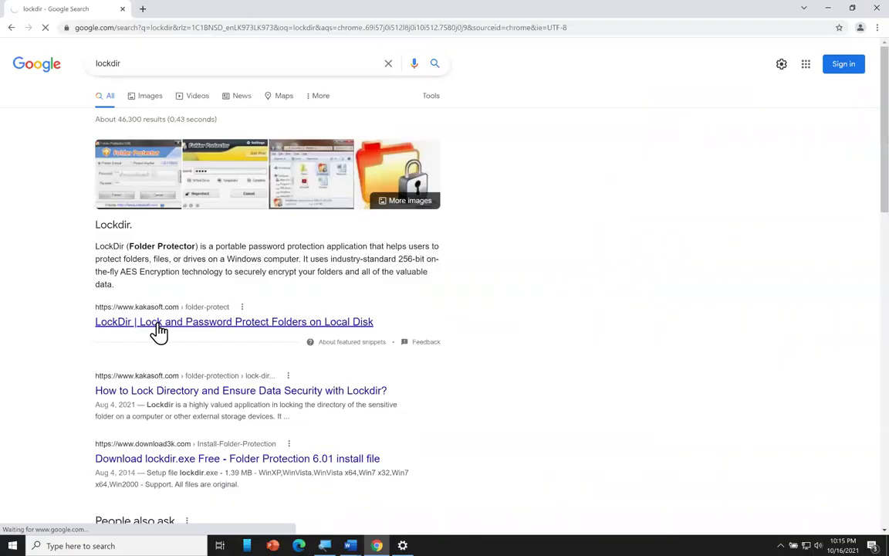
- Open the kakasoft.com LockDir page and start the free lockdir.zip download
left_click(327, 284)
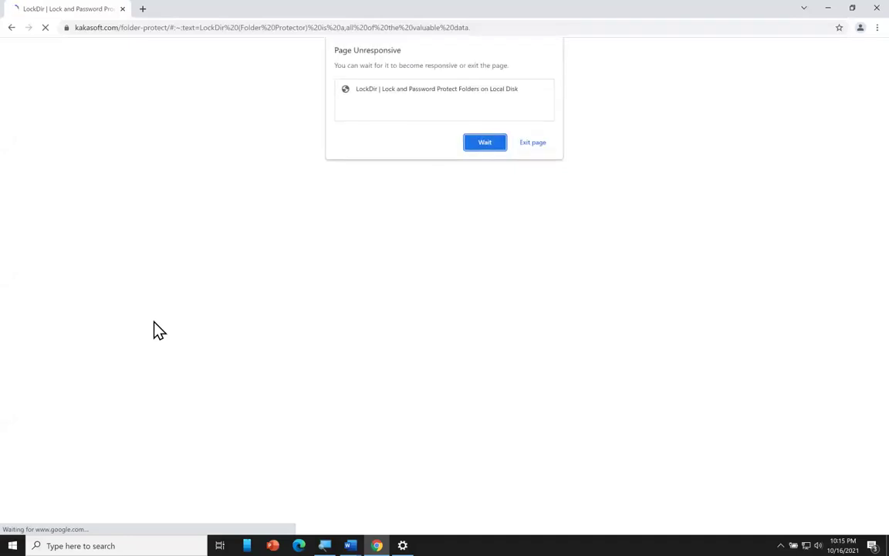
left_click(486, 143)
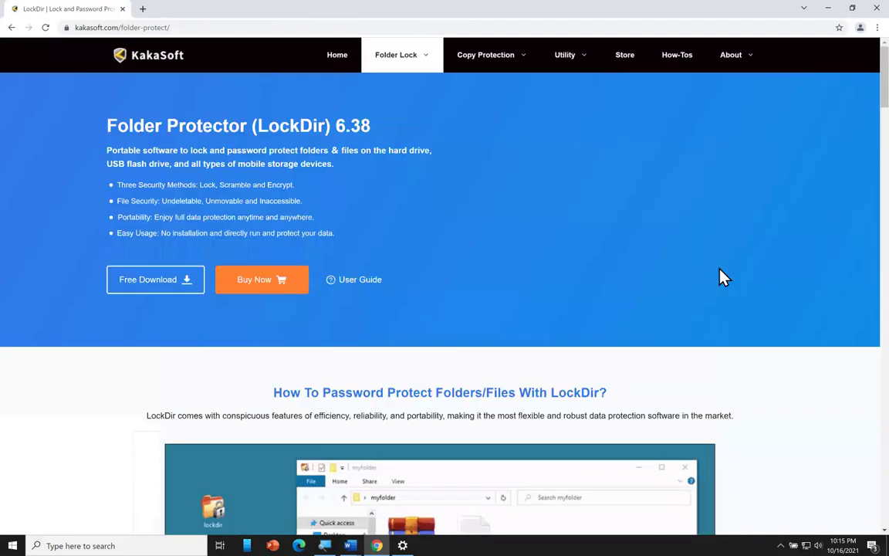
left_click(147, 295)
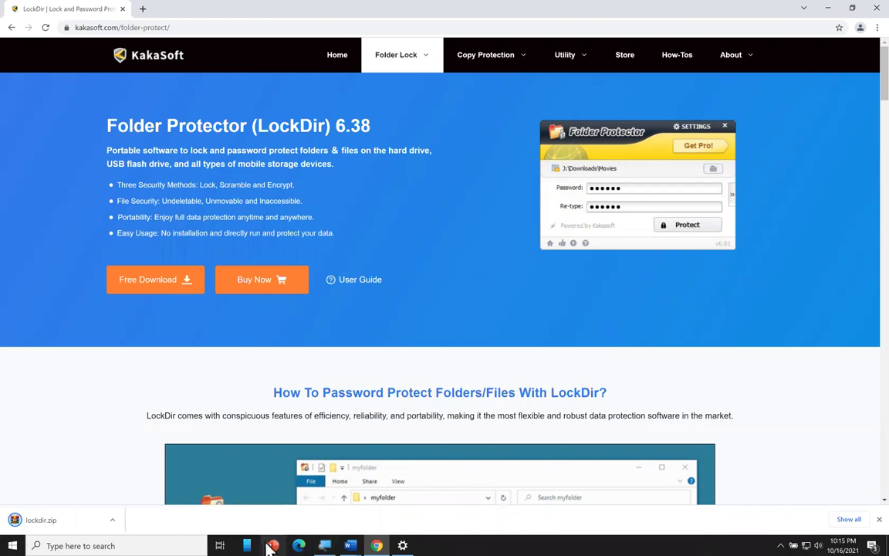
- Make the Chrome window smaller and narrower, then minimize it to the desktop
left_click(829, 11)
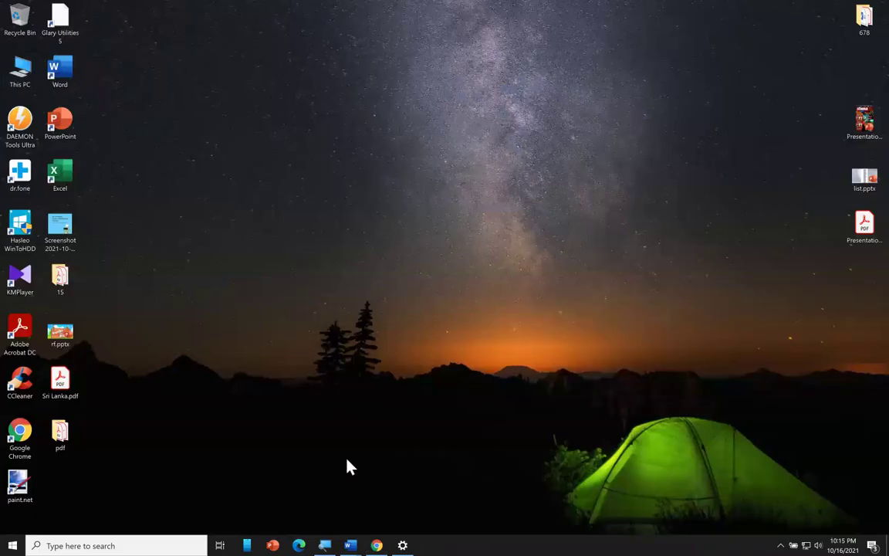
left_click(377, 541)
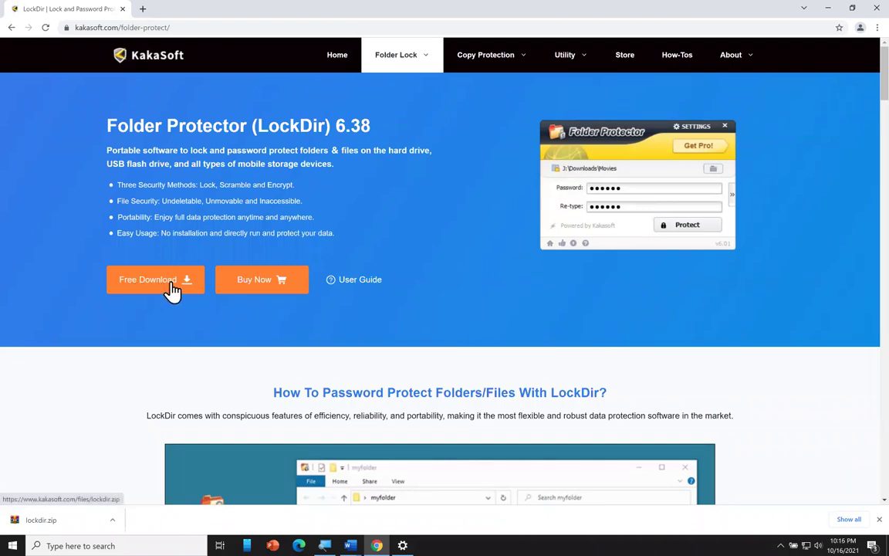
left_click(885, 160)
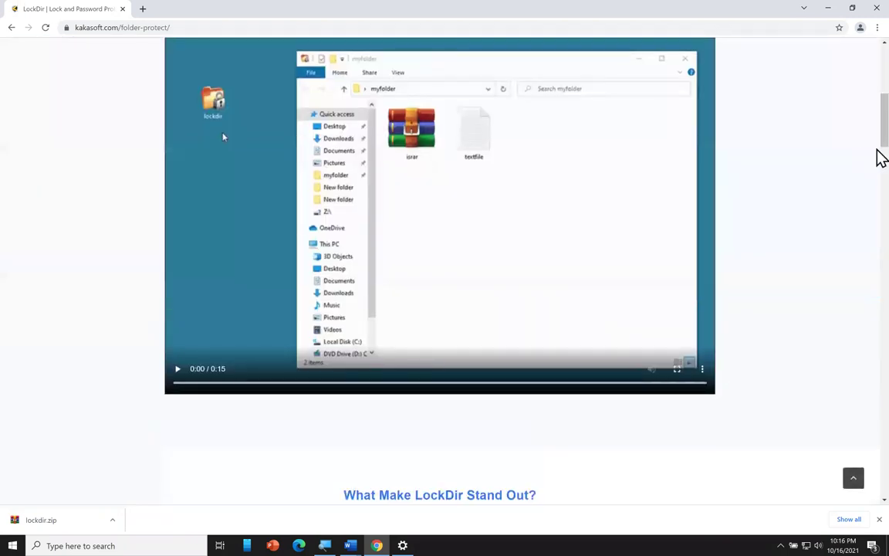
left_click(886, 58)
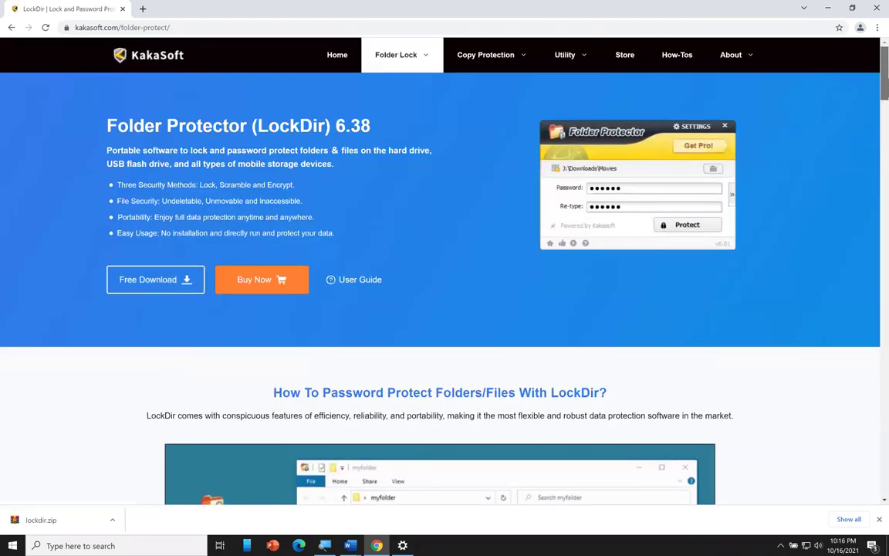
double_click(698, 16)
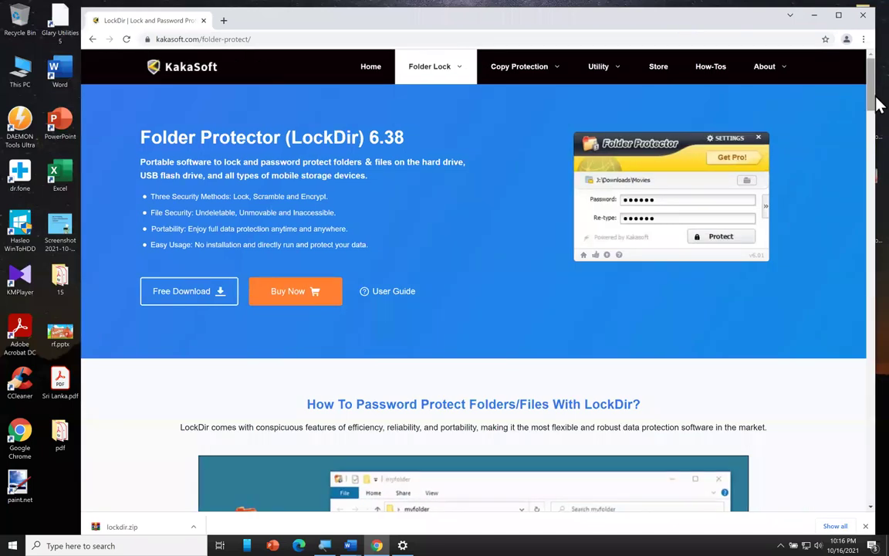
left_click_drag(869, 95, 886, 206)
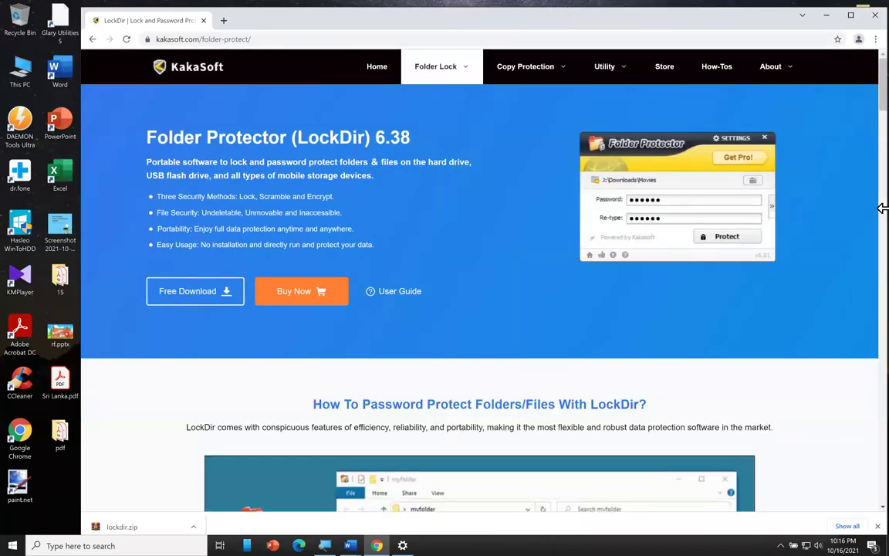
left_click(826, 17)
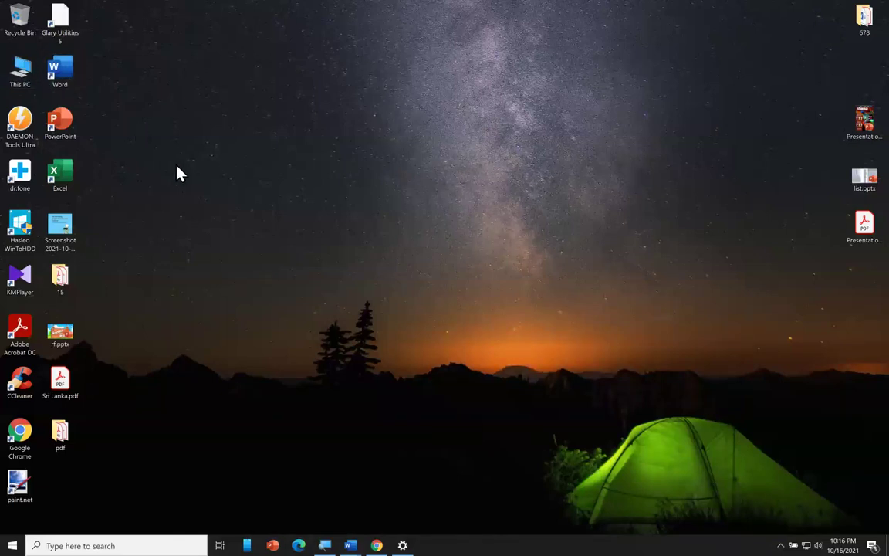
key("super+e")
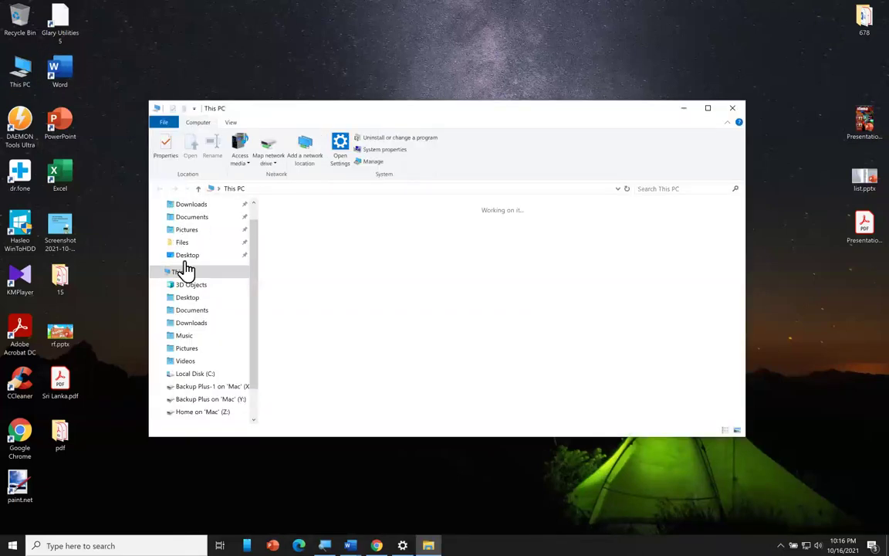
- In Downloads, open lockdir.zip with Windows Explorer to browse its contents
left_click(192, 323)
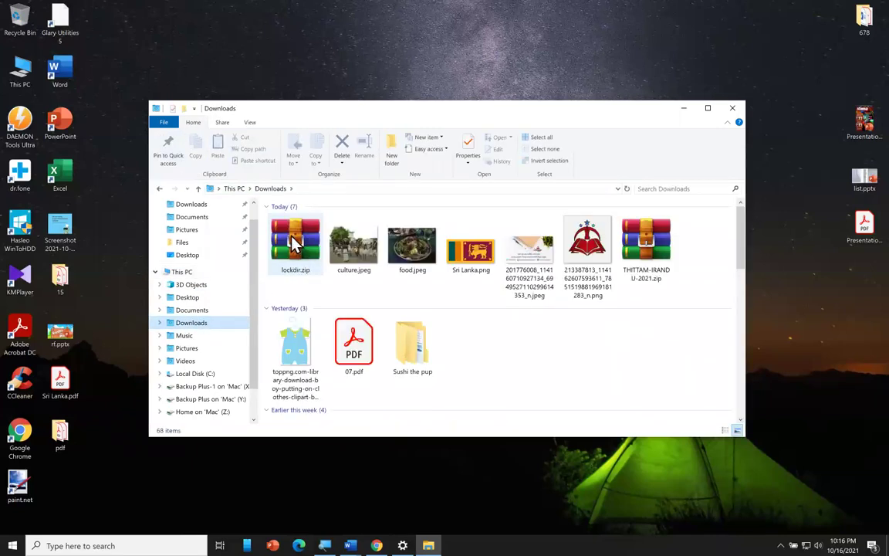
double_click(295, 235)
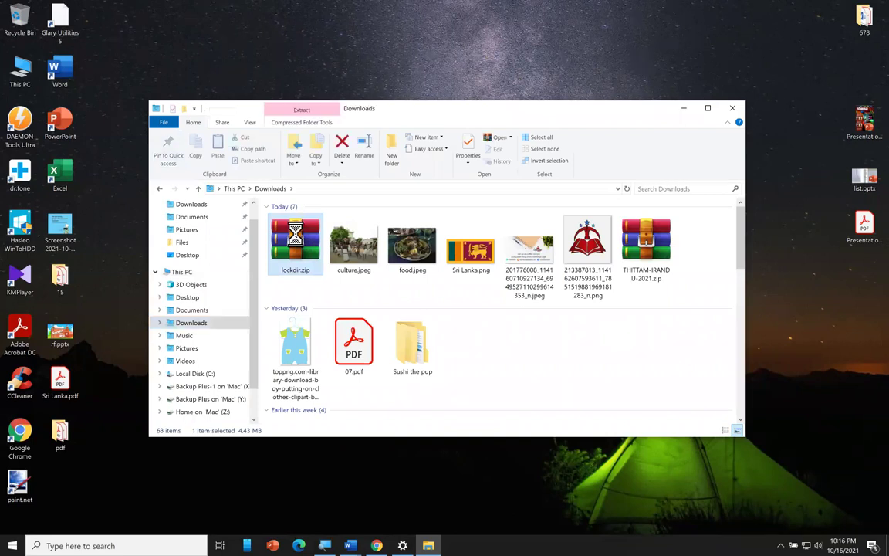
right_click(295, 236)
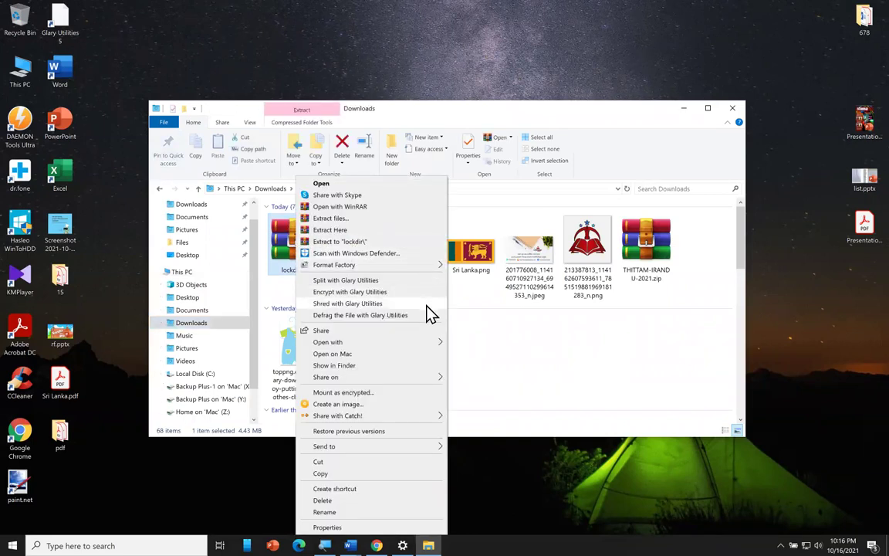
mouse_move(437, 344)
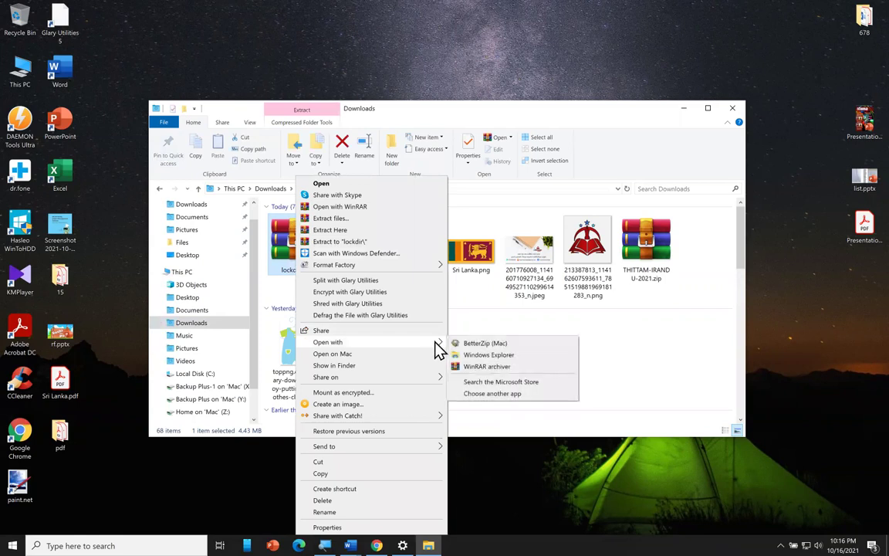
left_click(478, 355)
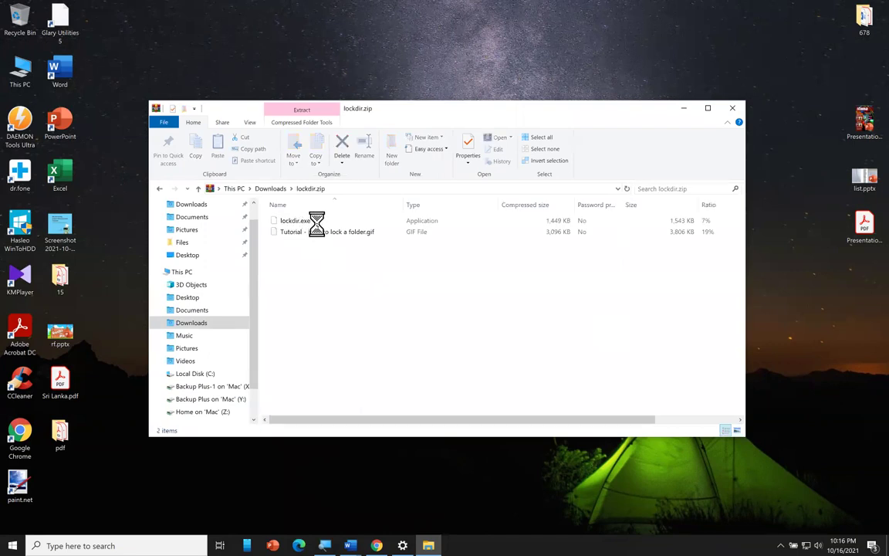
- Drag lockdir.exe from the archive onto the desktop and close the archive window
left_click(317, 224)
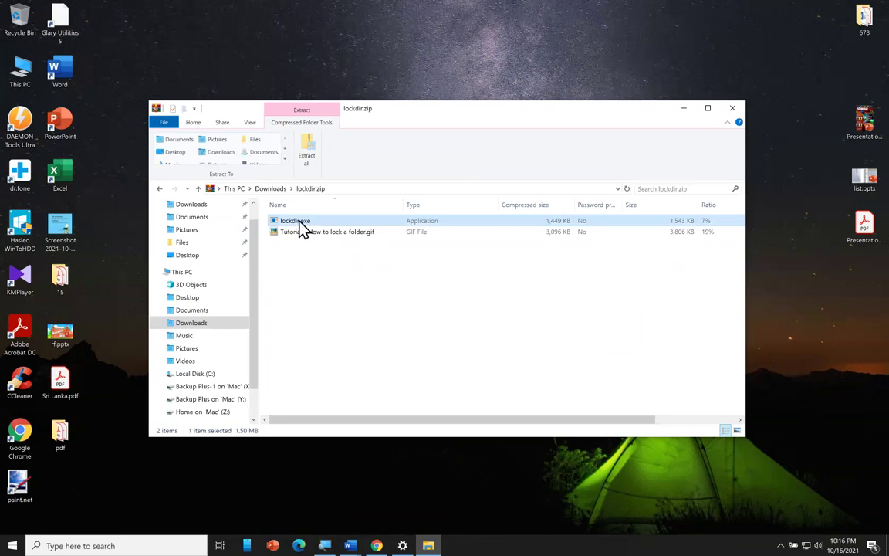
left_click_drag(301, 230, 237, 79)
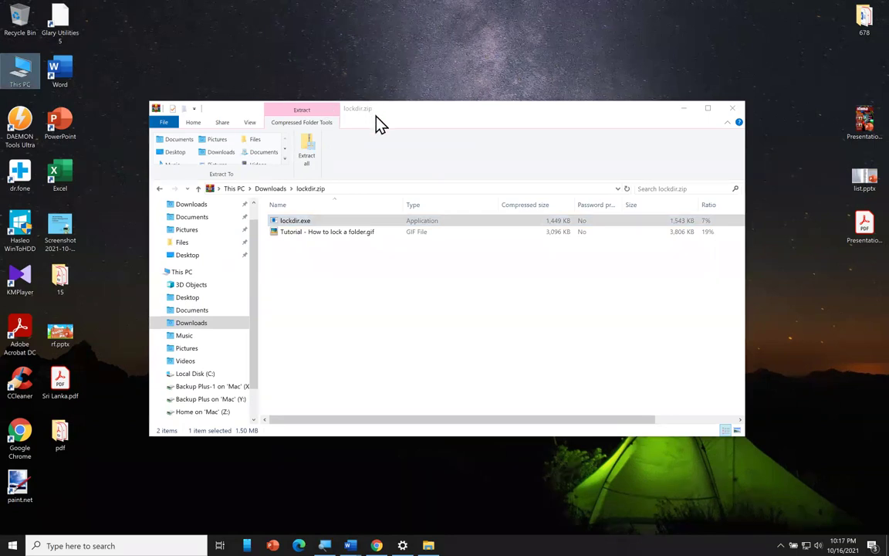
left_click(407, 186)
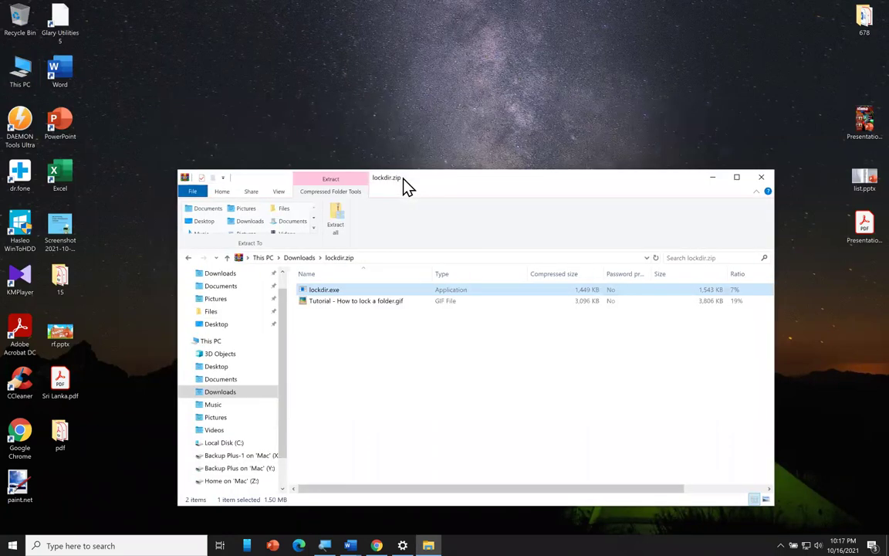
left_click_drag(400, 178, 538, 142)
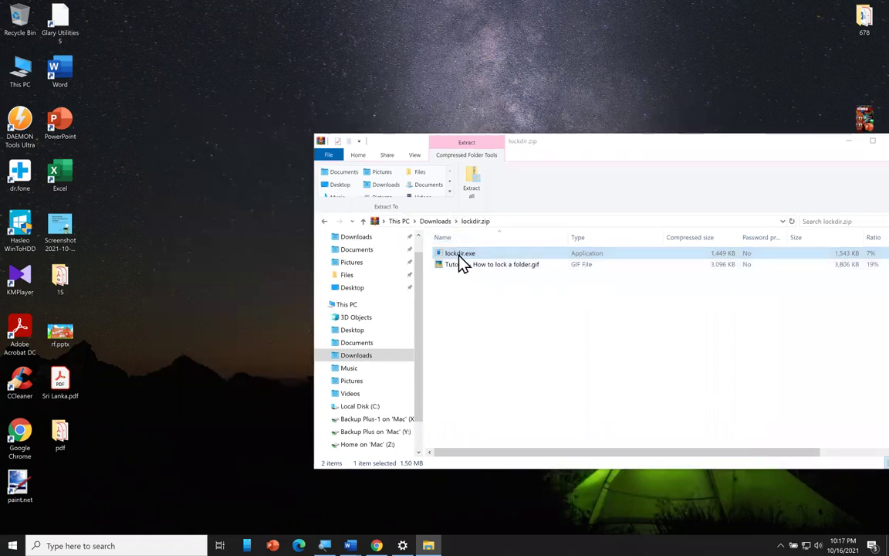
left_click_drag(800, 145, 689, 153)
left_click(795, 155)
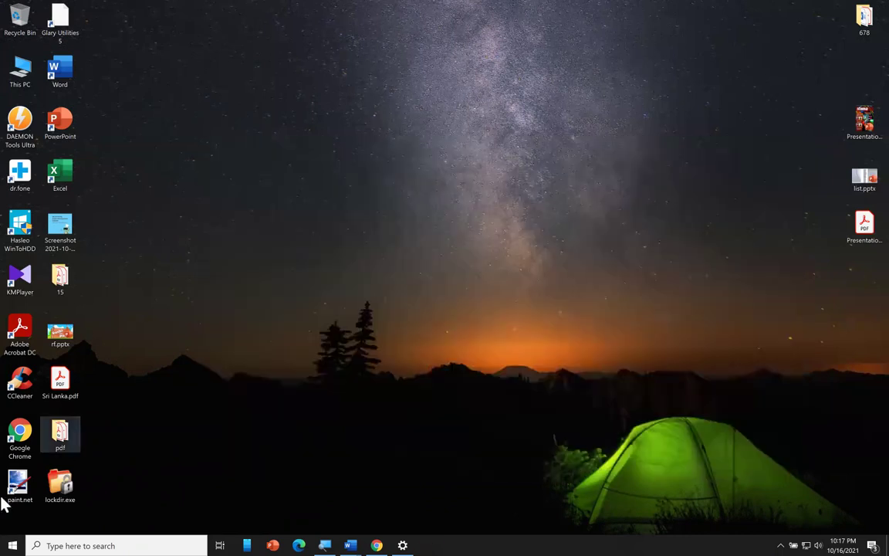
- Launch lockdir.exe from the desktop and dismiss its context menu
left_click(55, 493)
left_click(275, 252)
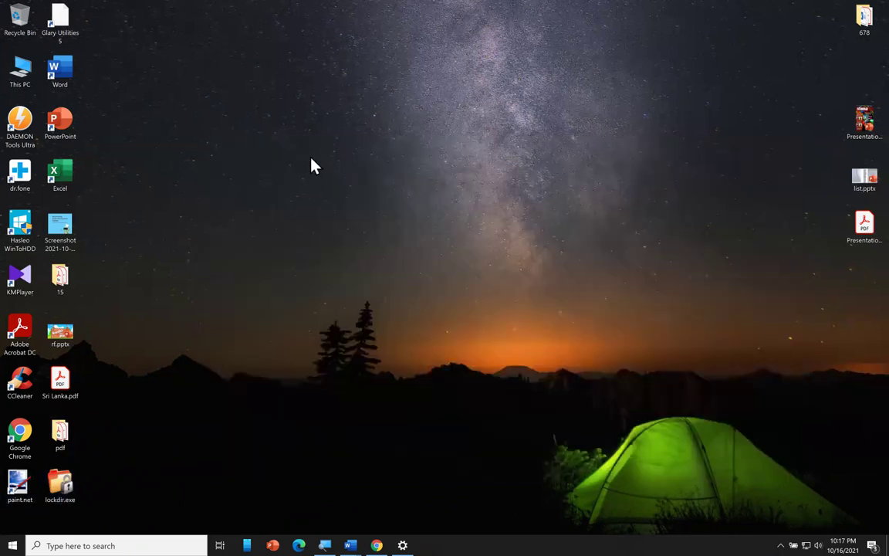
double_click(61, 485)
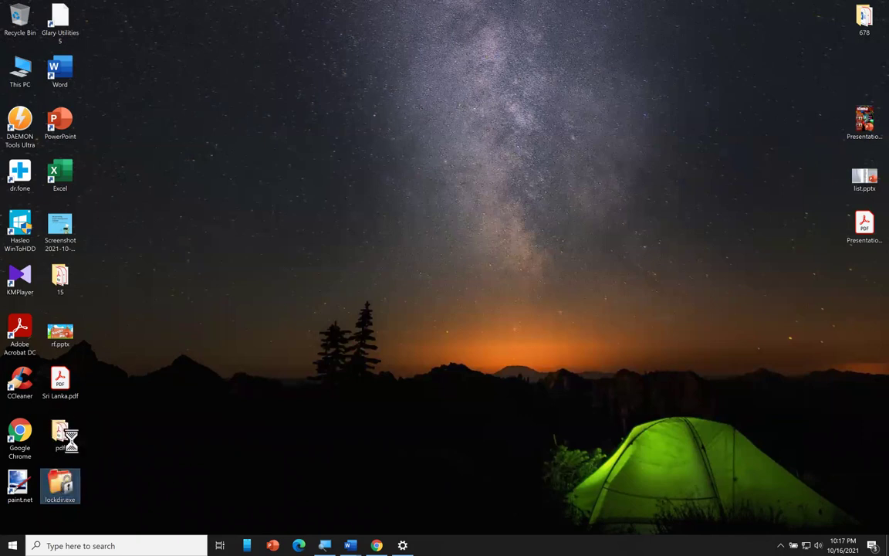
right_click(60, 481)
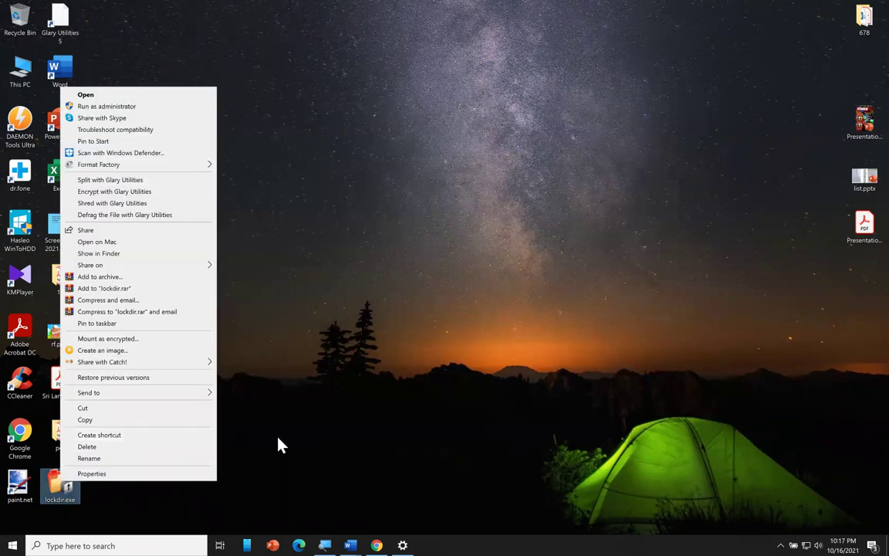
left_click(183, 468)
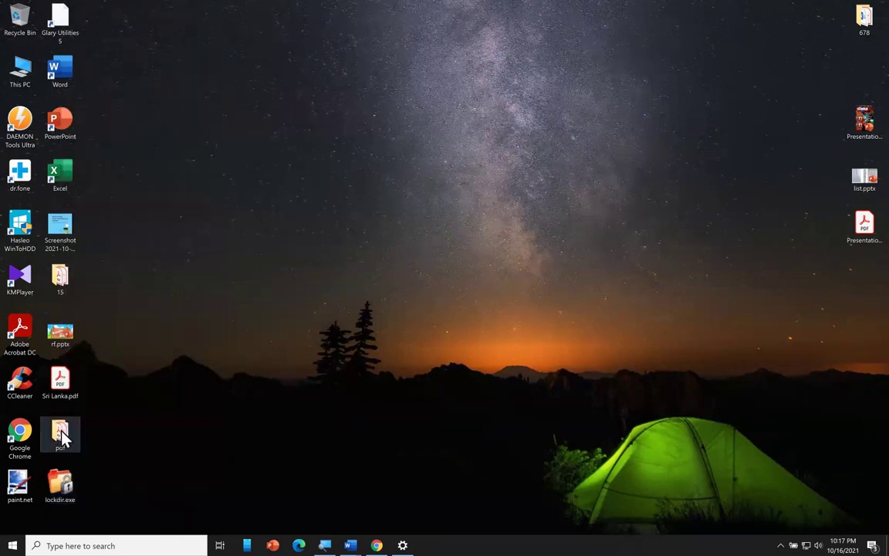
- Move lockdir.exe into the pdf folder and open that folder
mouse_move(62, 430)
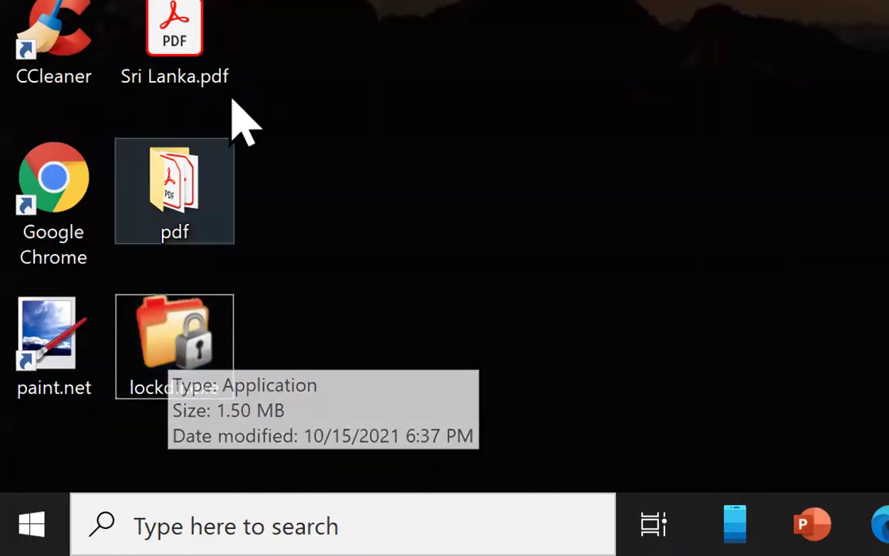
left_click_drag(165, 358, 167, 225)
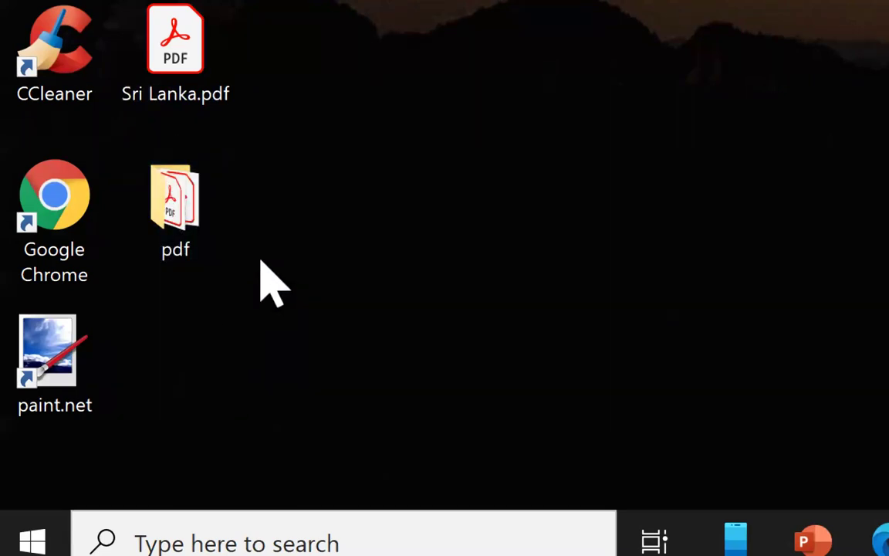
double_click(201, 212)
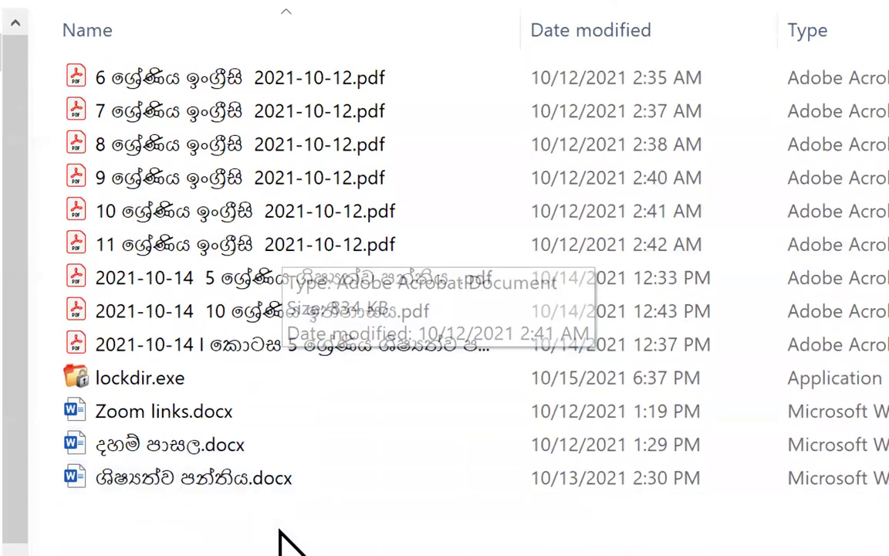
- Run lockdir.exe from inside the pdf folder
double_click(160, 384)
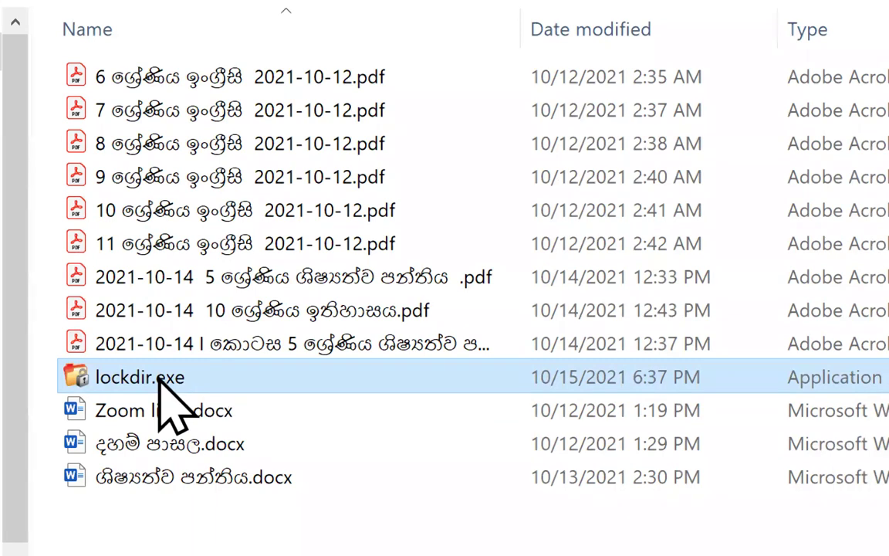
double_click(160, 378)
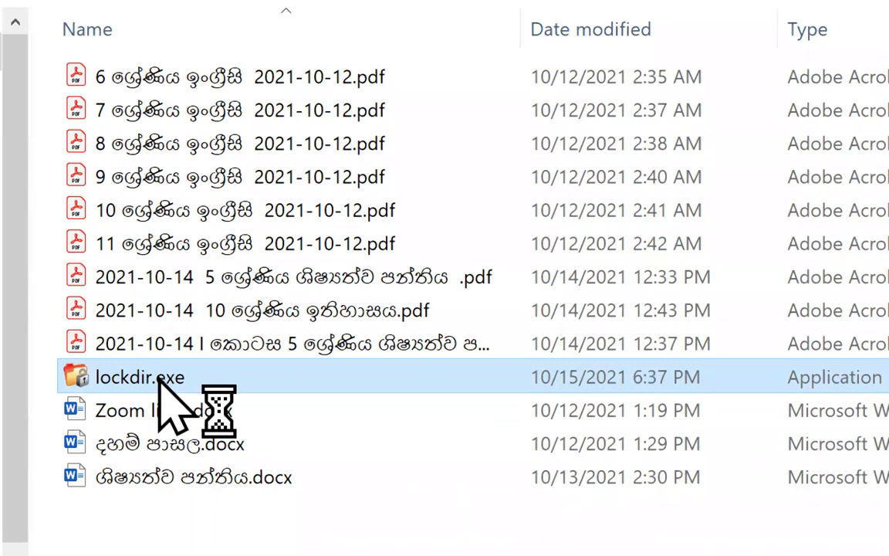
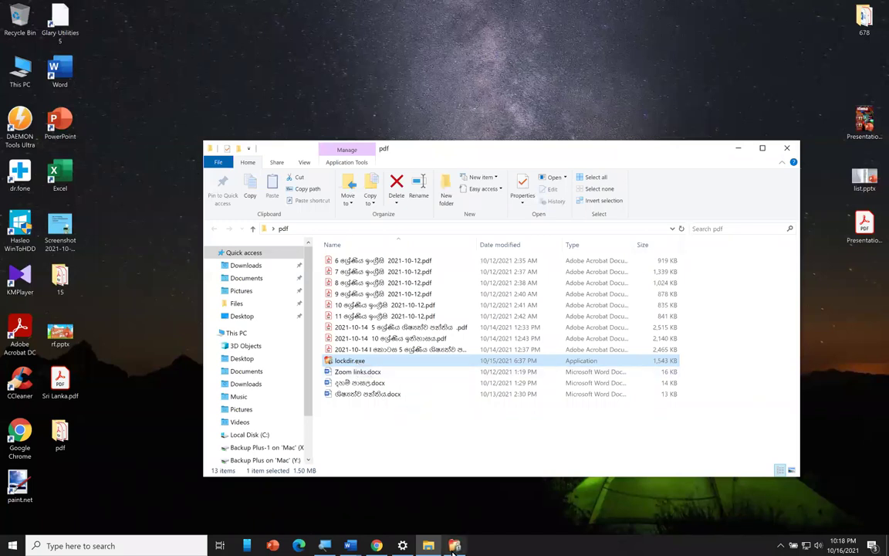
- Skip the LockDir tutorial, enter and re-type the lock password for the pdf folder, and submit it
left_click_drag(460, 223, 464, 250)
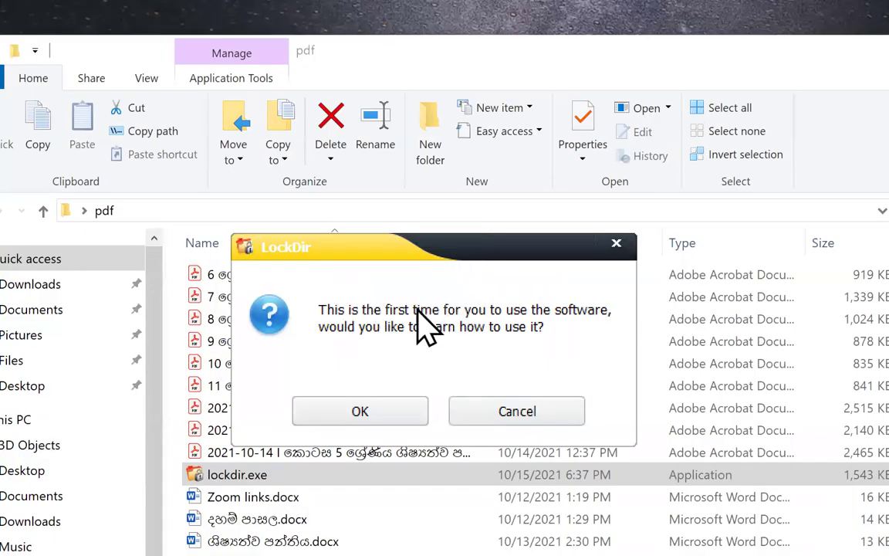
left_click(523, 415)
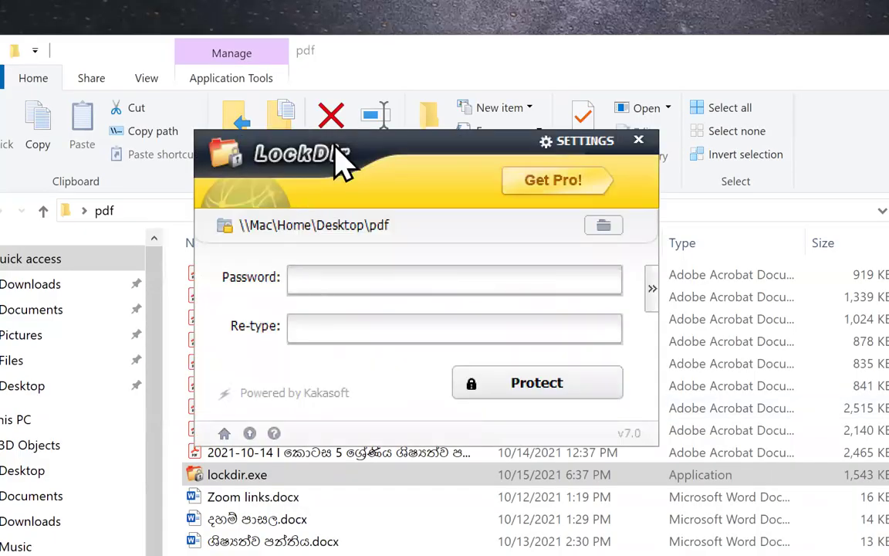
left_click(335, 279)
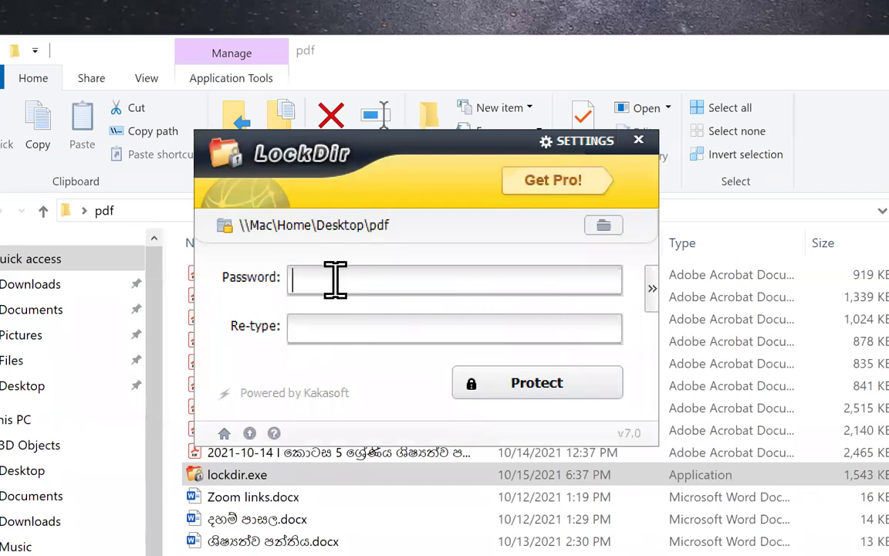
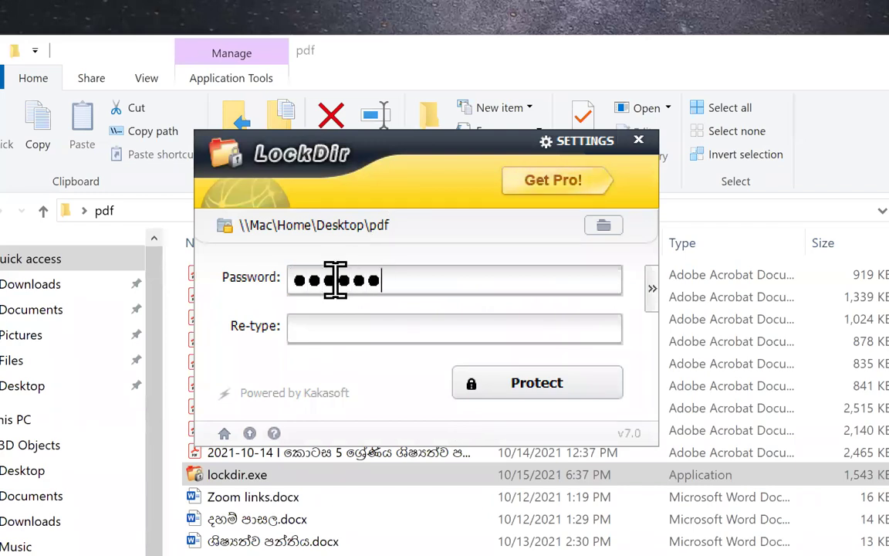
left_click(318, 329)
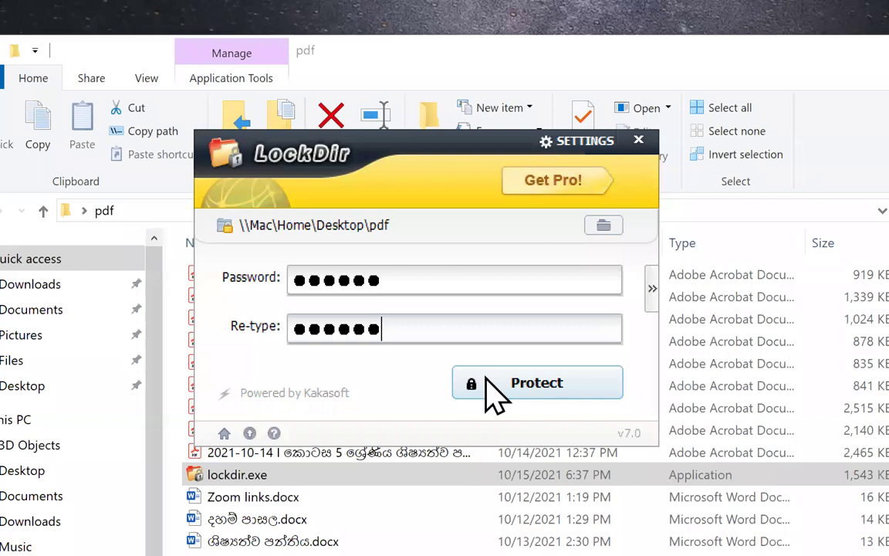
left_click(502, 381)
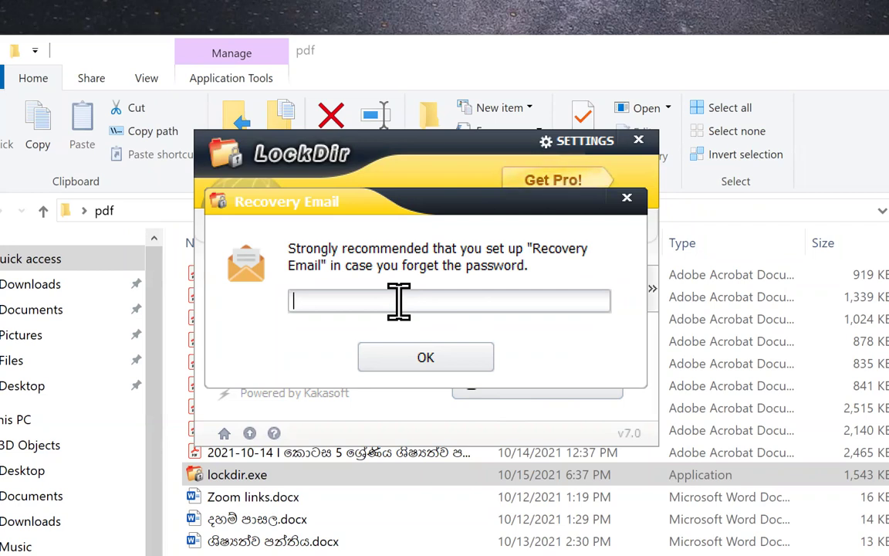
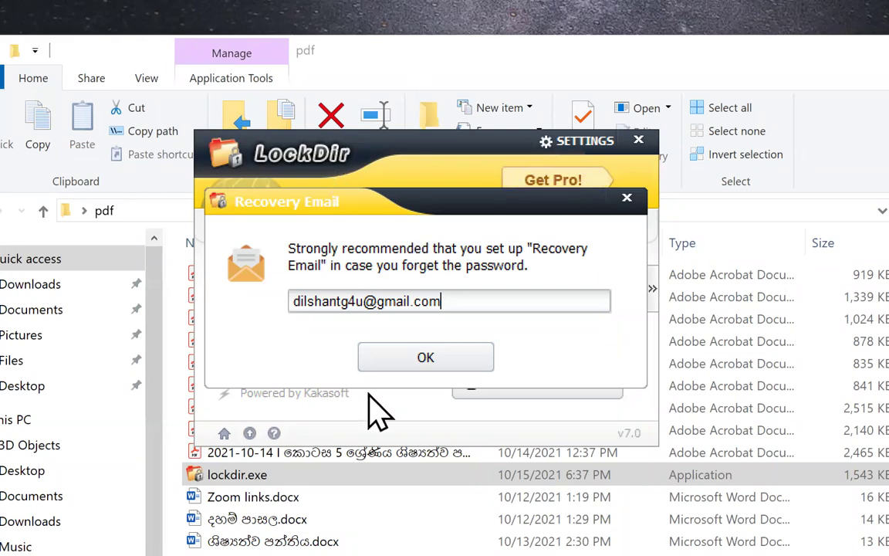
- Enter a recovery e-mail address in the Recovery Email prompt and confirm it
left_click(412, 359)
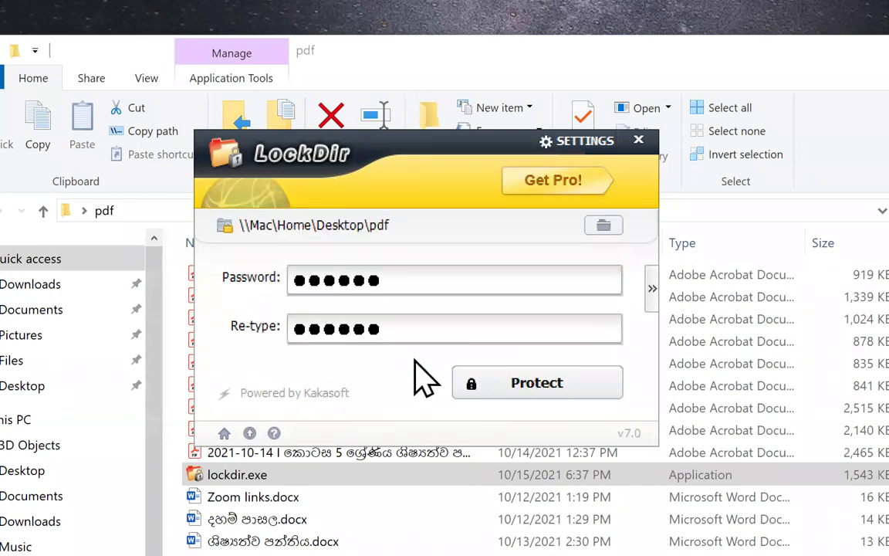
- Protect the pdf folder and check that only Thumbs.ms and lockdir.exe remain listed
left_click(538, 383)
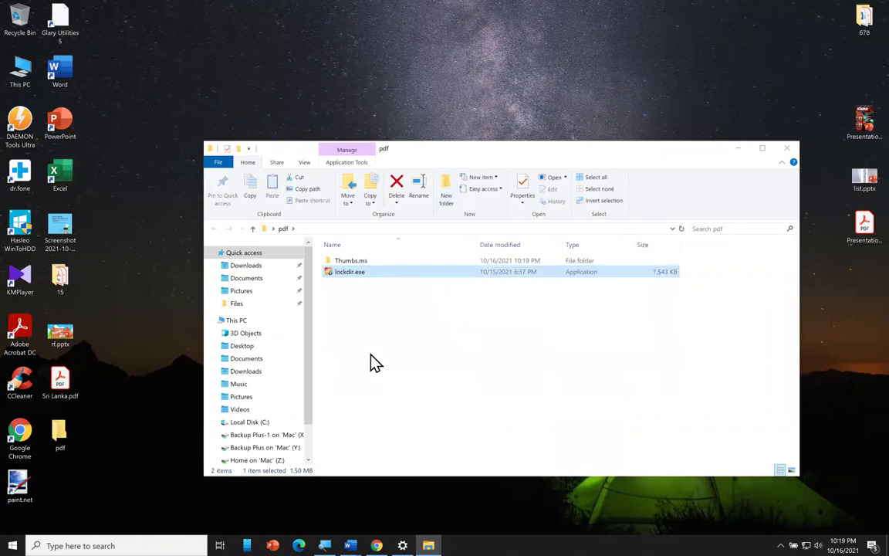
left_click(374, 363)
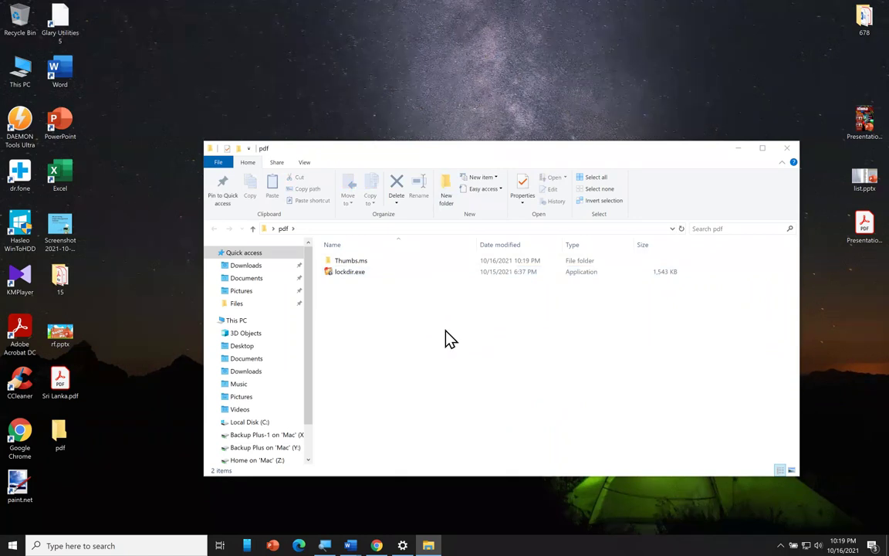
double_click(348, 274)
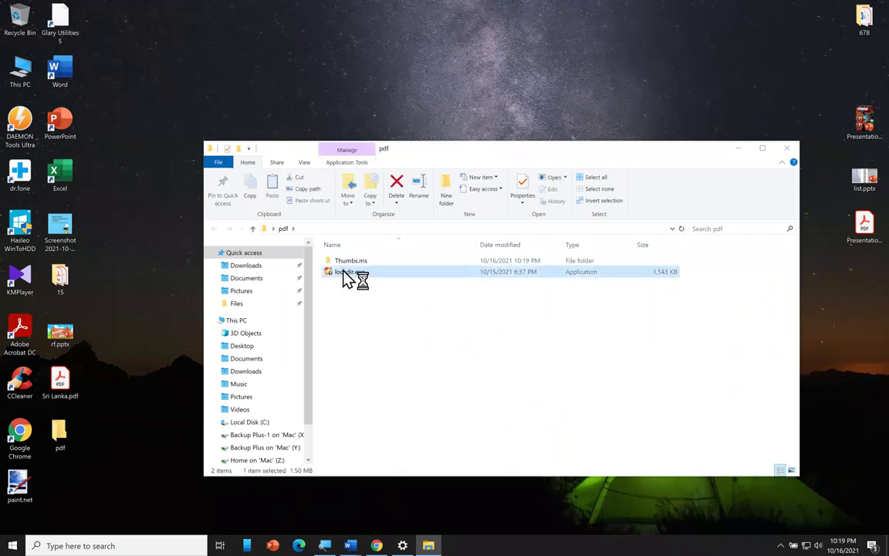
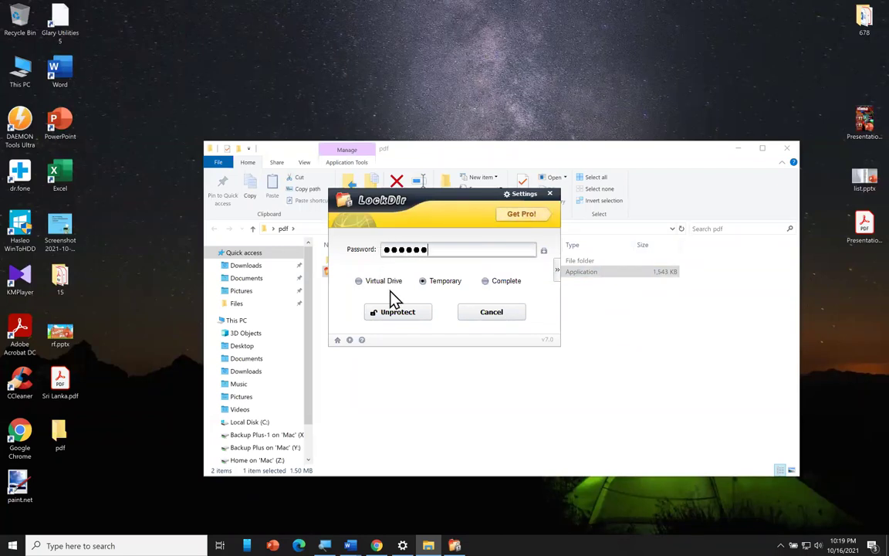
- Enter the folder password and unprotect pdf temporarily, bringing back the Data20 folder
left_click(399, 316)
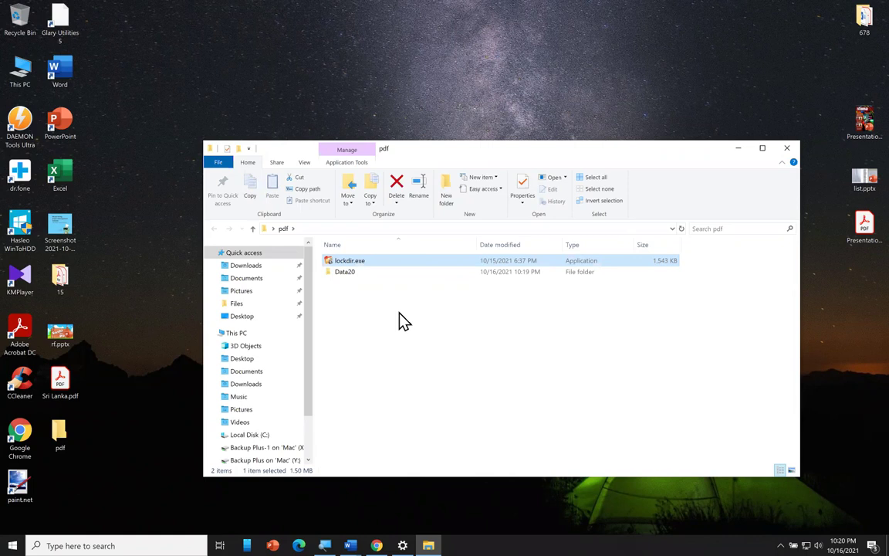
left_click(400, 315)
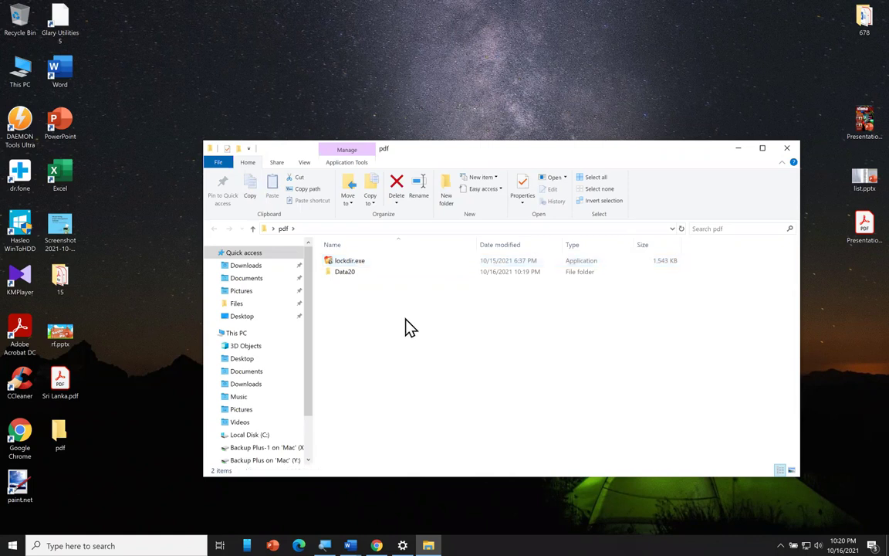
right_click(408, 317)
left_click(414, 355)
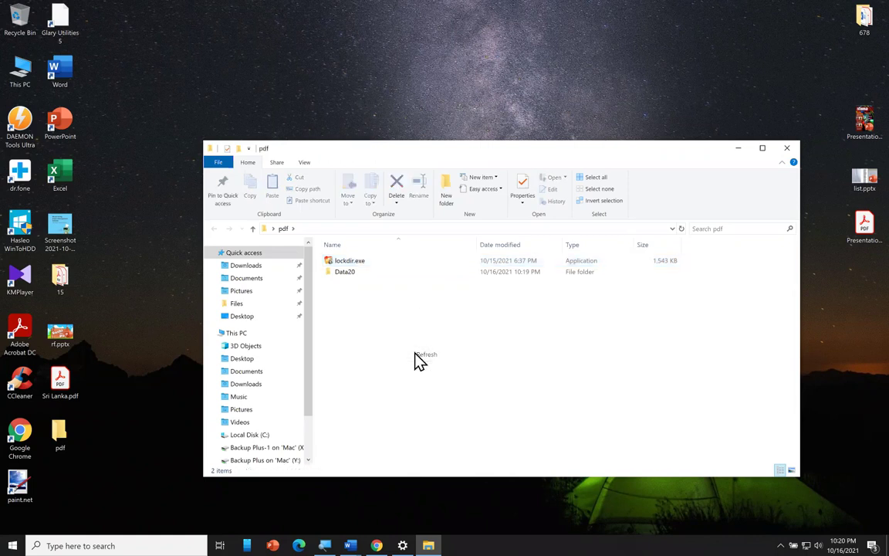
left_click(349, 262)
double_click(354, 264)
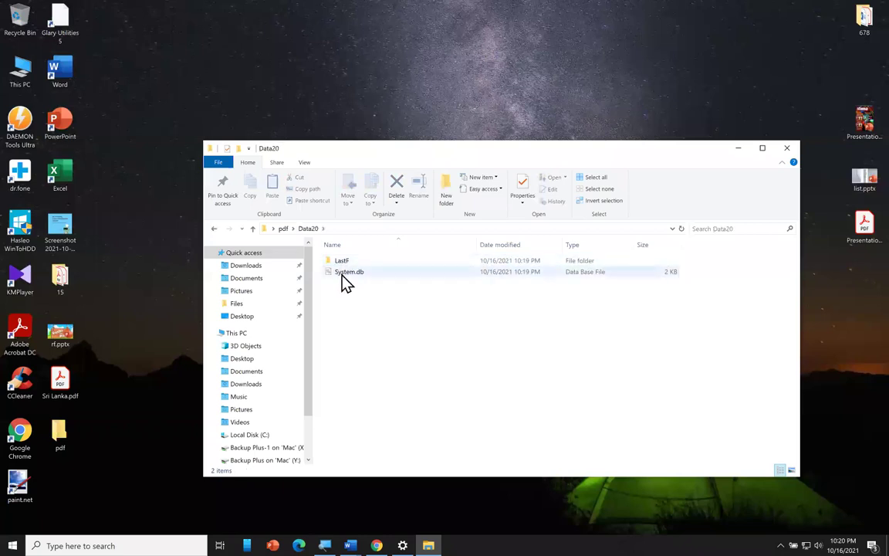
left_click(337, 264)
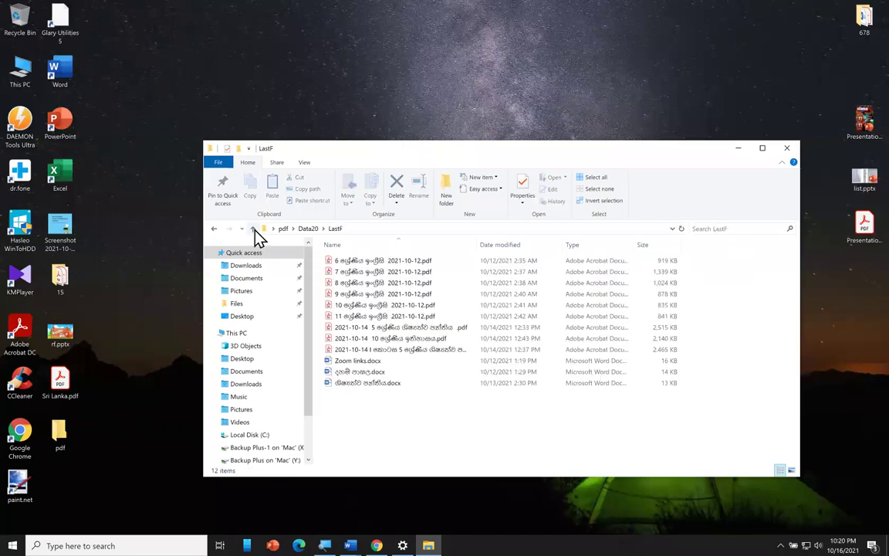
left_click_drag(356, 404, 417, 255)
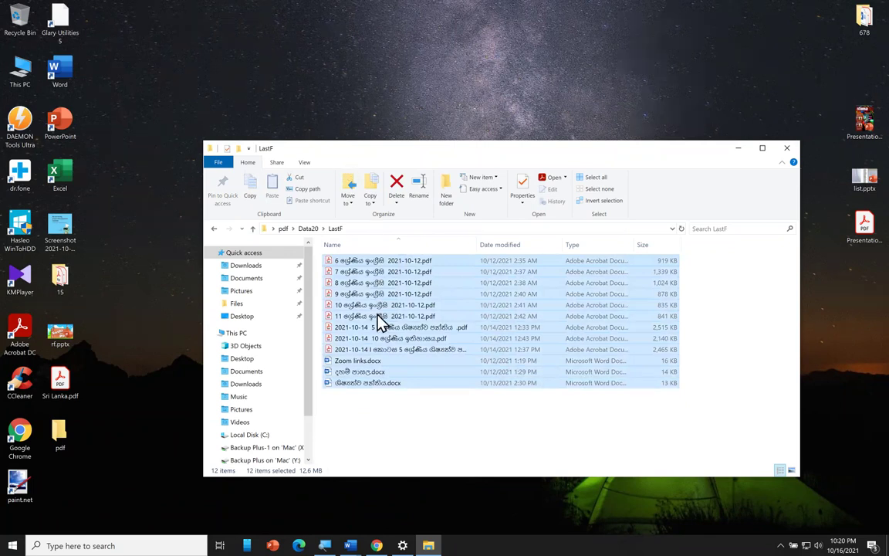
left_click(254, 229)
left_click(255, 230)
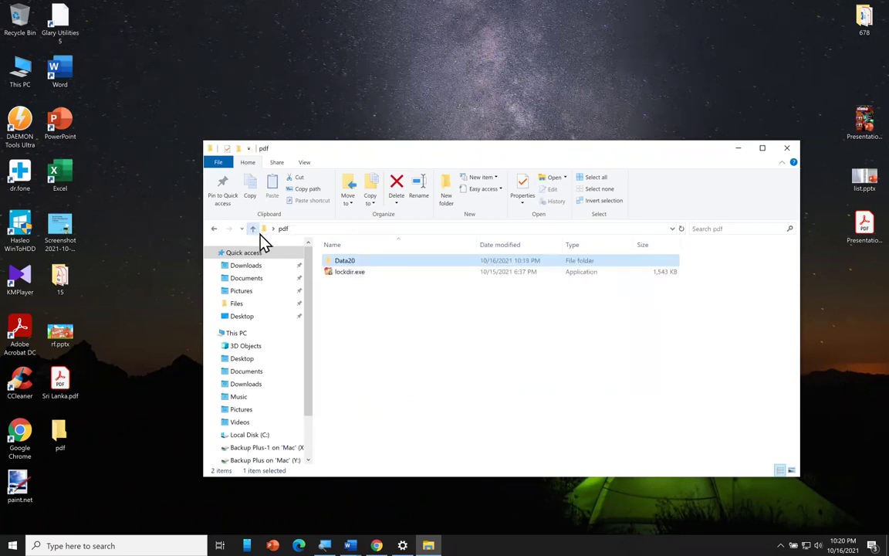
left_click(396, 388)
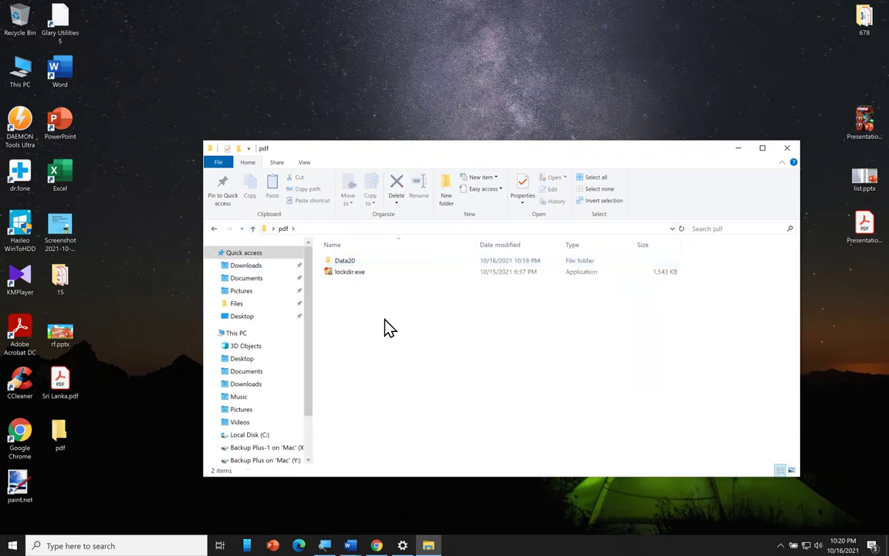
double_click(361, 273)
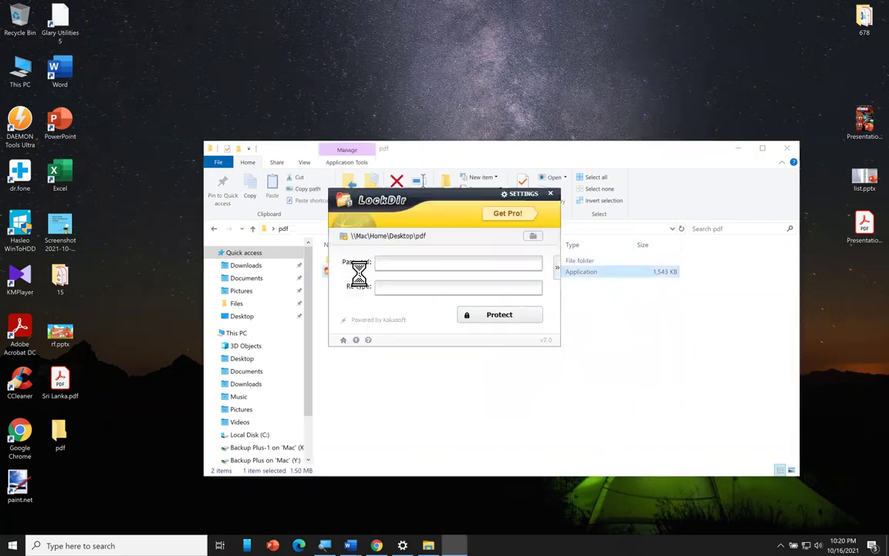
left_click(551, 193)
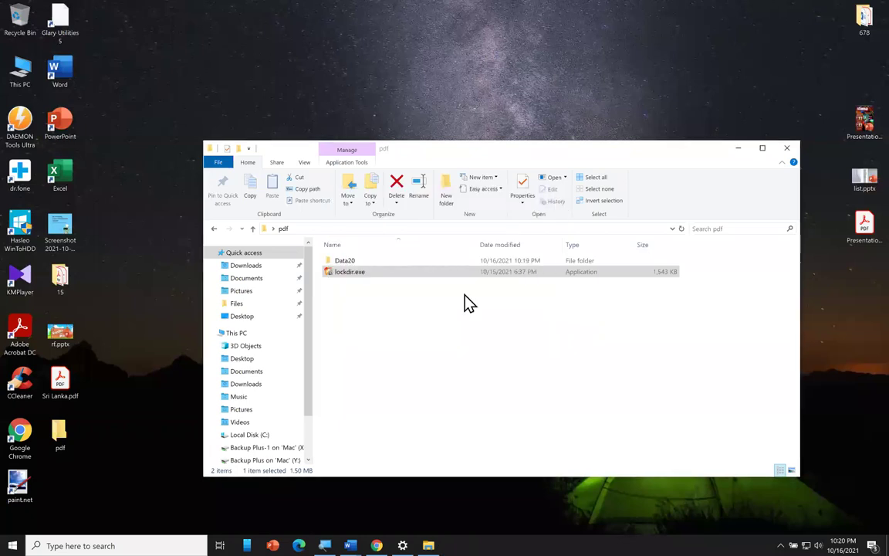
- Run LockDir in LastF, enter and confirm the password, and protect the folder
double_click(351, 271)
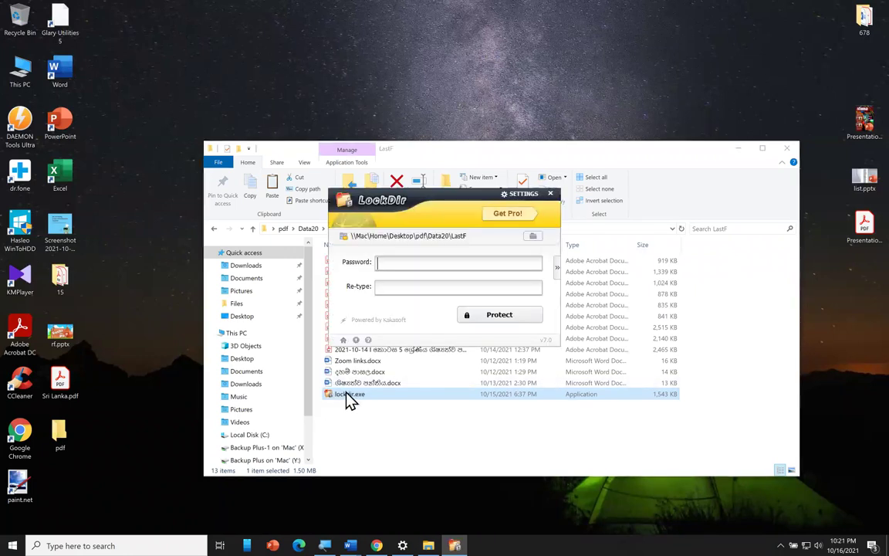
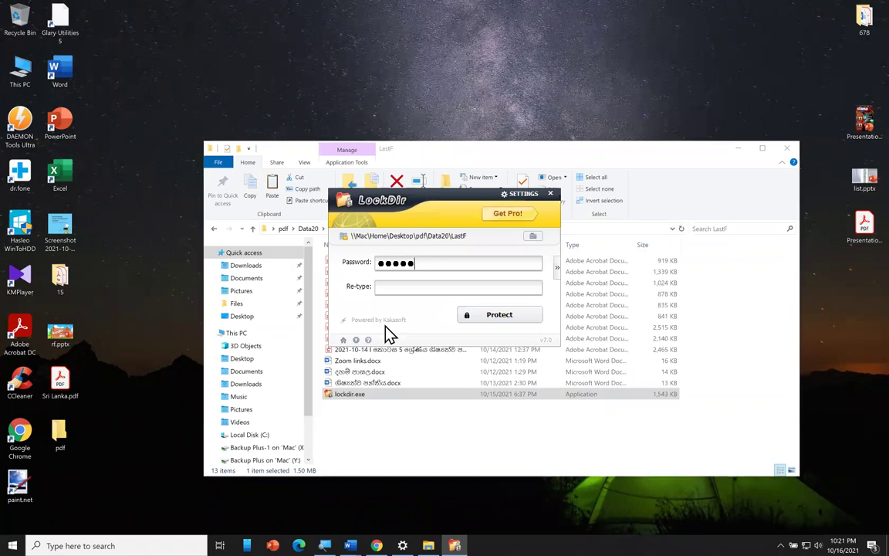
left_click(403, 294)
left_click(486, 315)
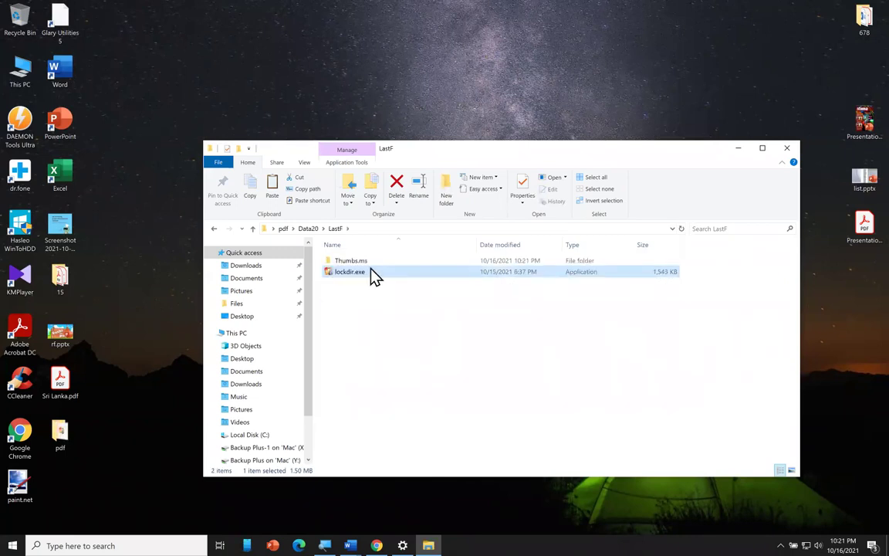
double_click(365, 272)
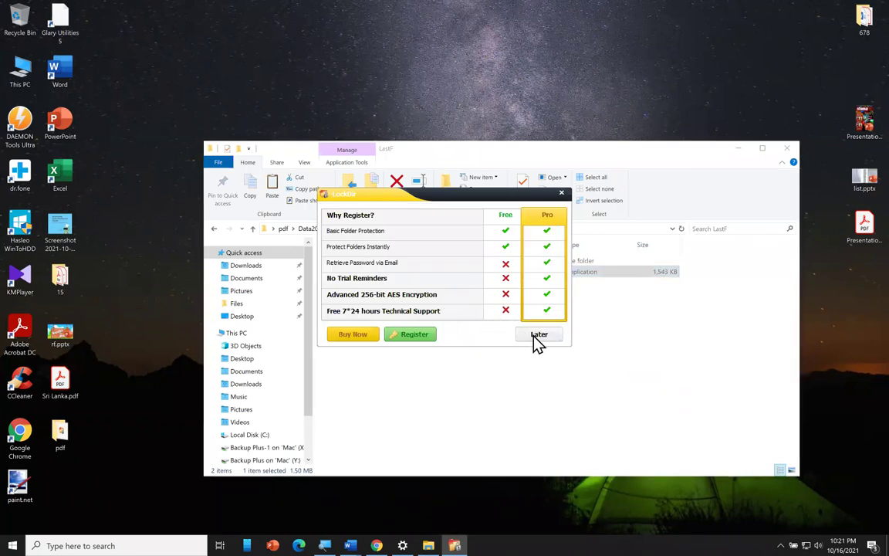
- Dismiss the registration reminder and completely unprotect LastF with its password
left_click(538, 335)
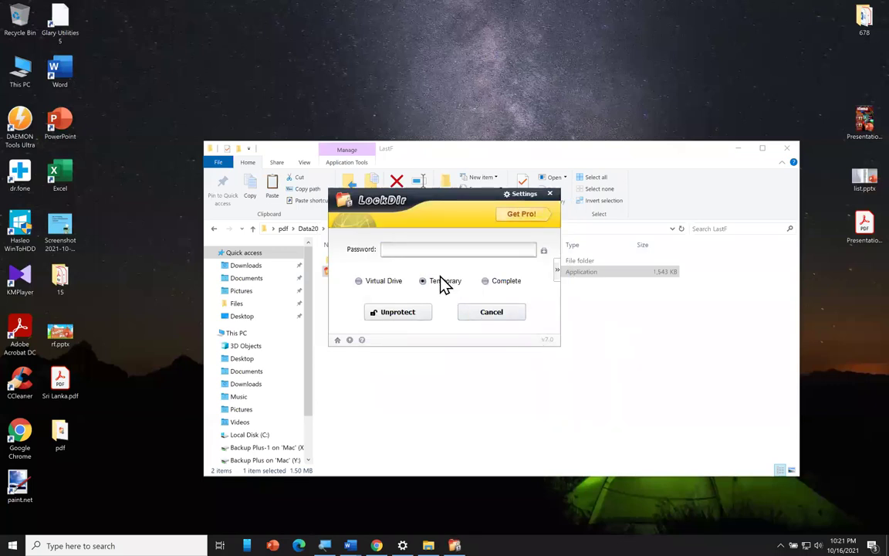
type("******")
left_click(484, 281)
left_click(410, 315)
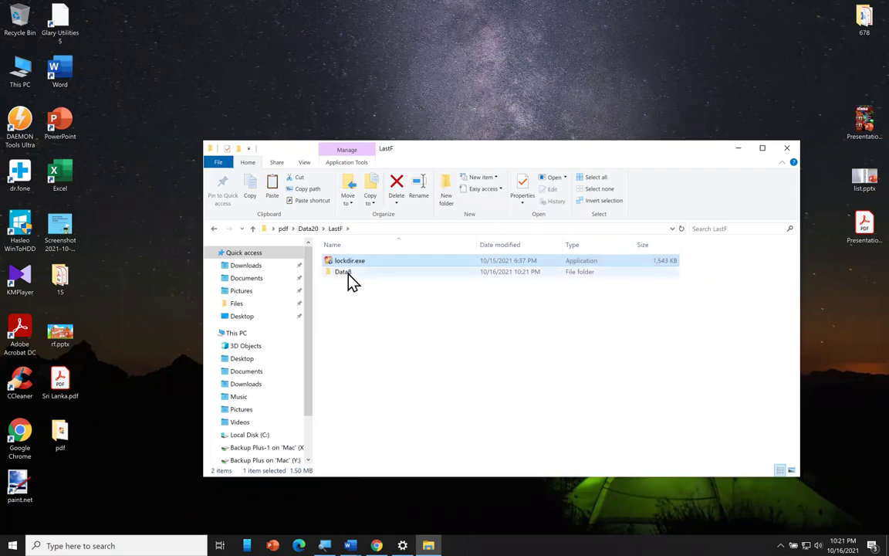
- Open Data8\LastF and select all 12 restored PDF and Word files
mouse_move(349, 279)
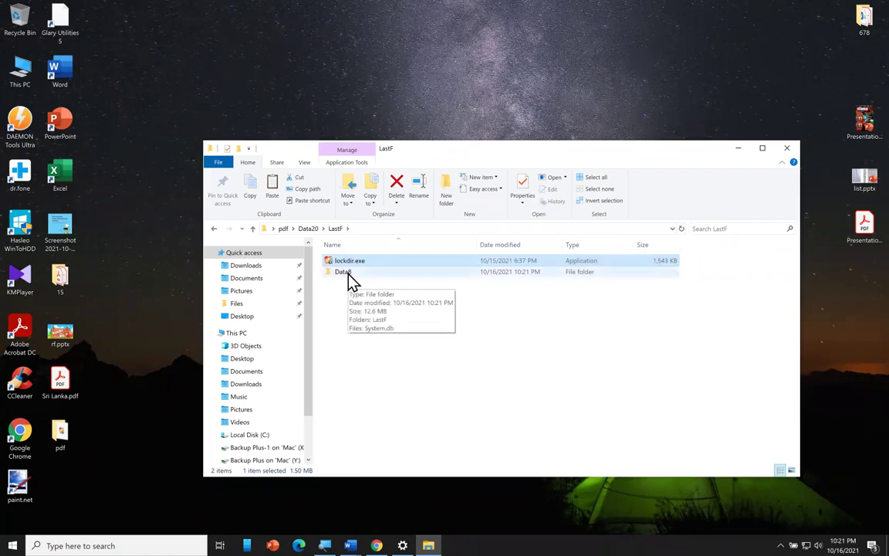
double_click(349, 279)
double_click(349, 262)
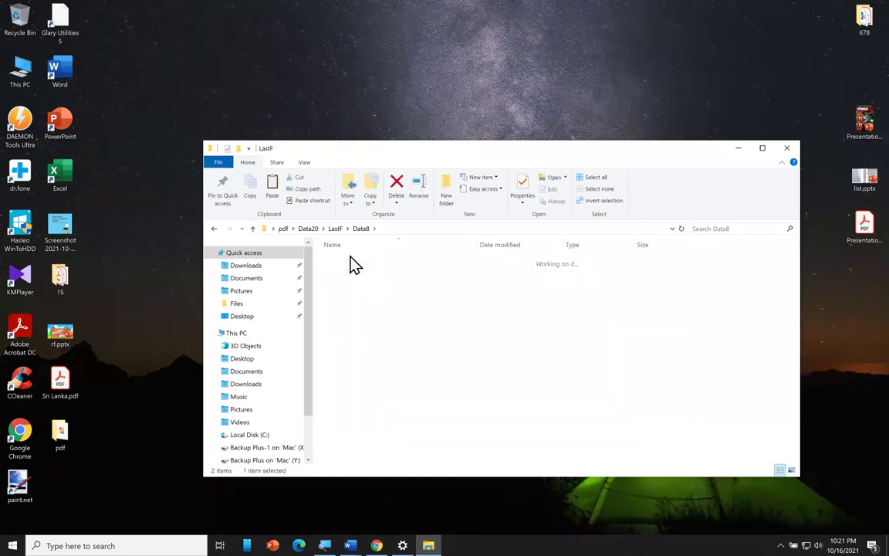
left_click_drag(360, 407, 390, 266)
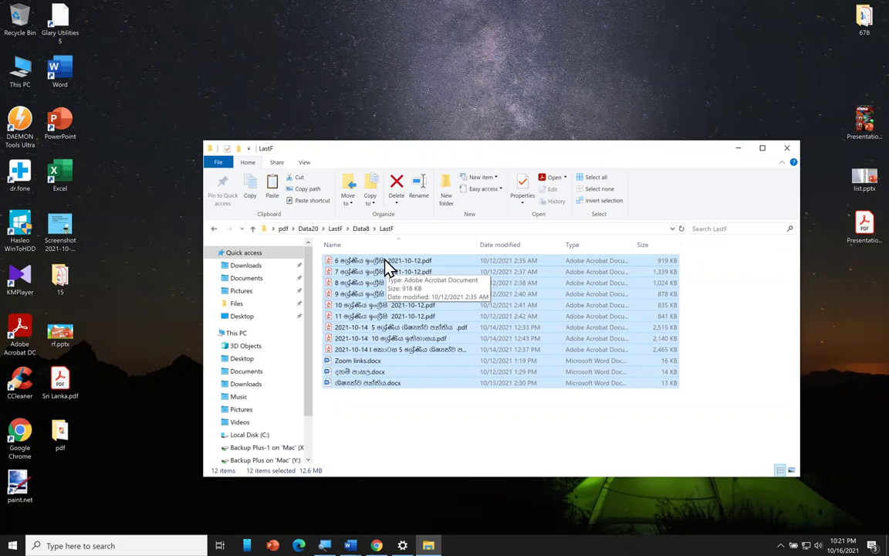
- Search Chrome for 'windows security key', view the image results, then close the browser
left_click(376, 545)
left_click(271, 37)
key("BackSpace")
type("w")
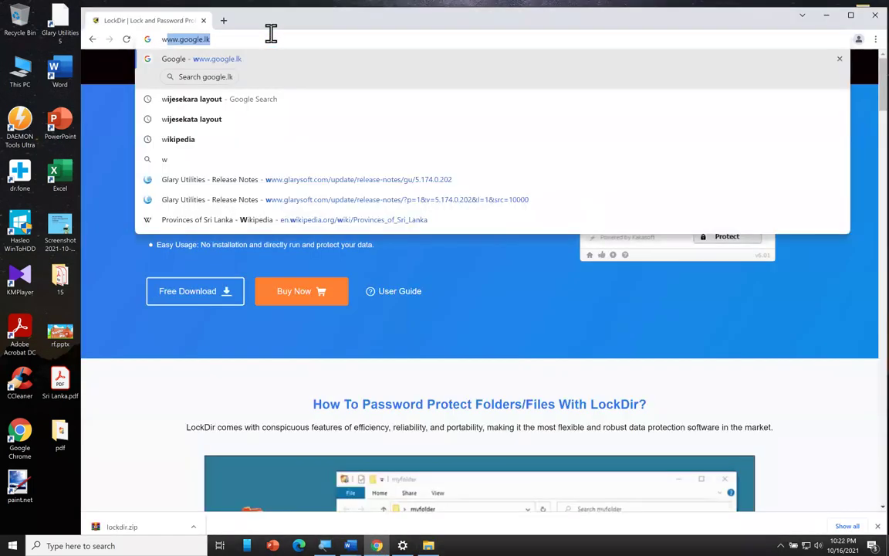
type("indows")
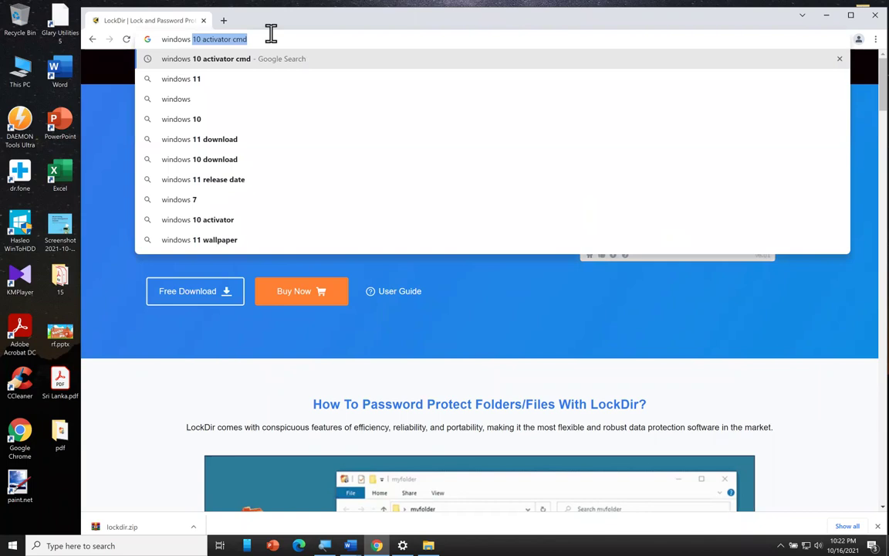
type("sec")
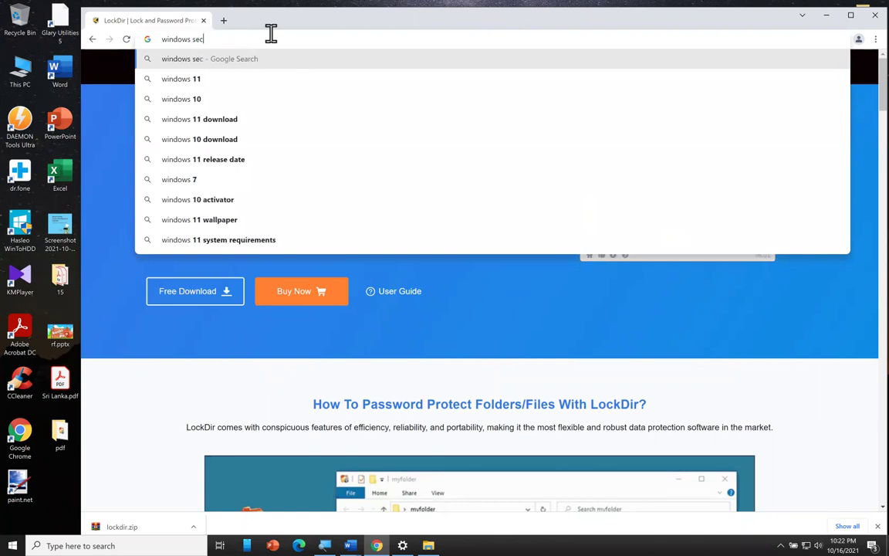
type("uruty")
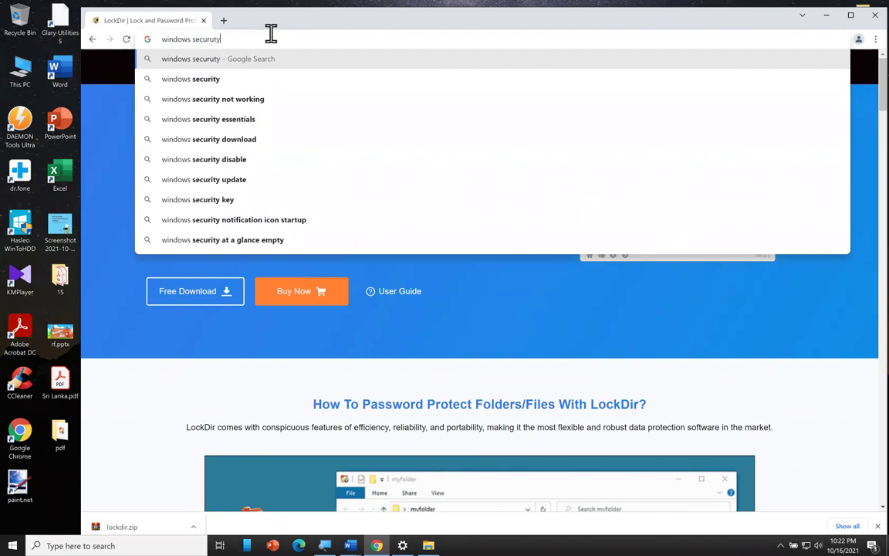
key("BackSpace")
key("BackSpace")
key("BackSpace")
type("ity ")
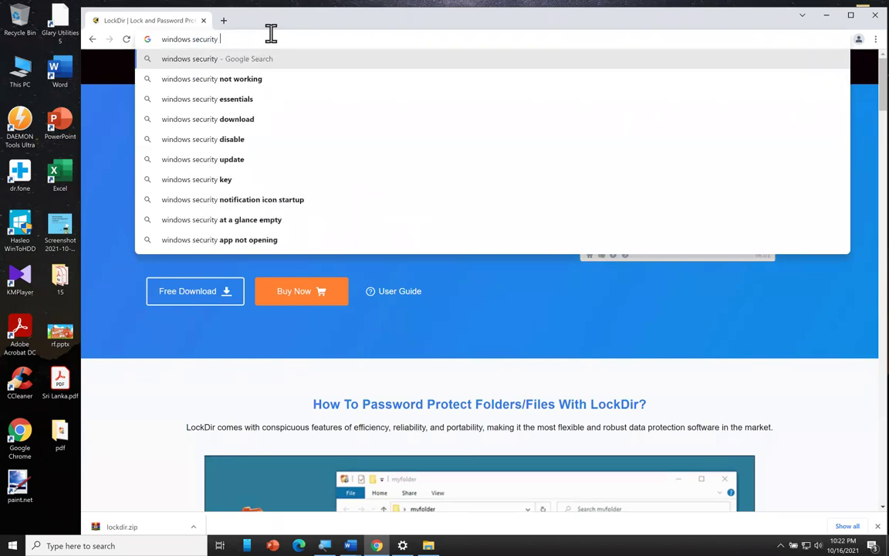
type("key")
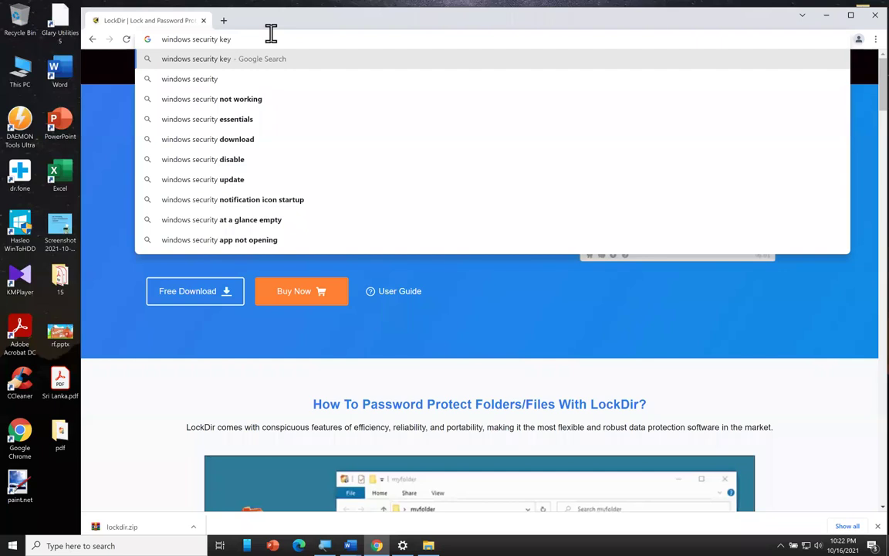
key("Return")
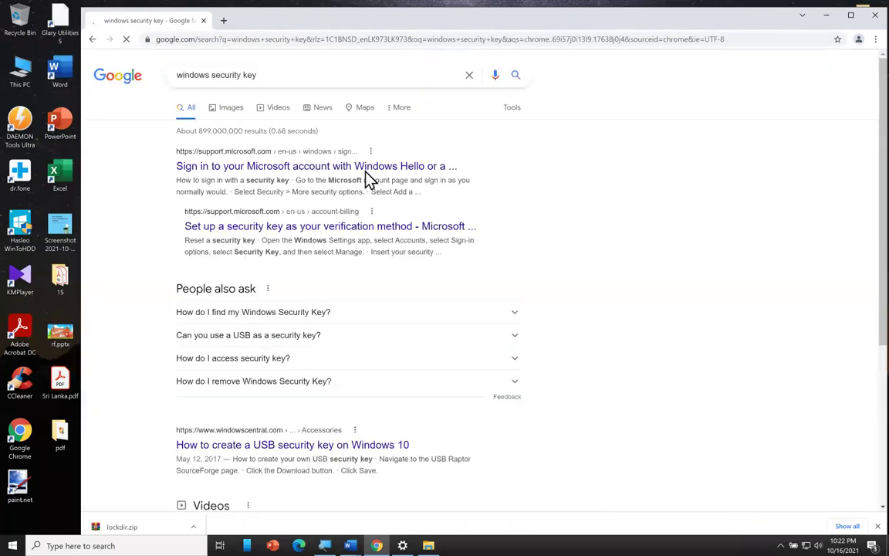
left_click(231, 115)
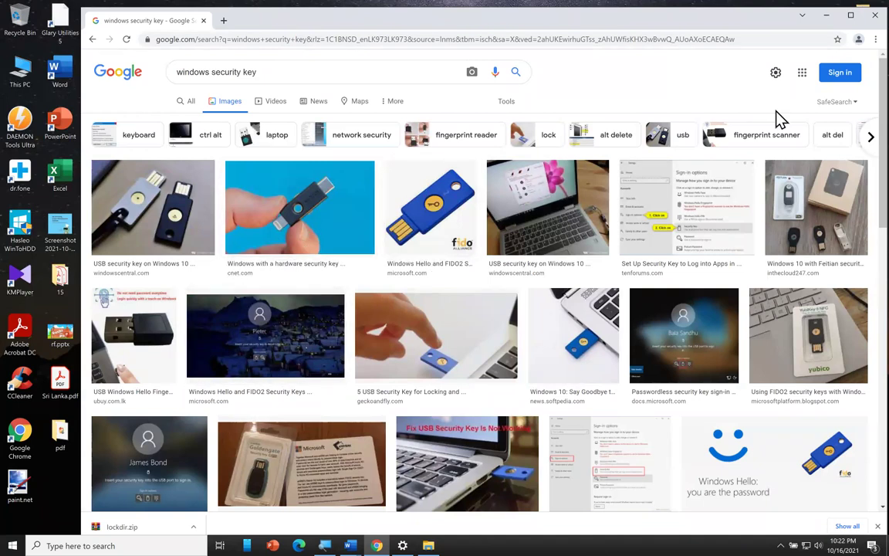
left_click(875, 15)
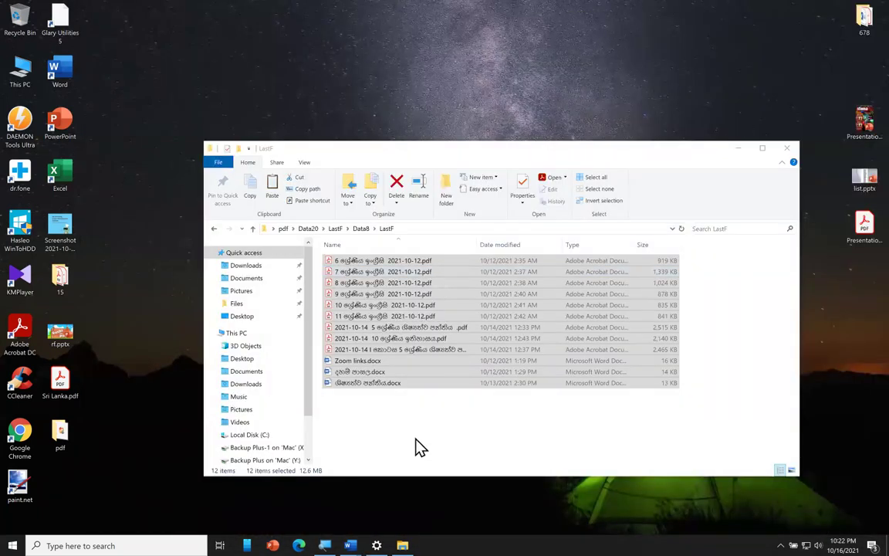
- Search 'settings' from the taskbar and open the Settings app
left_click(391, 429)
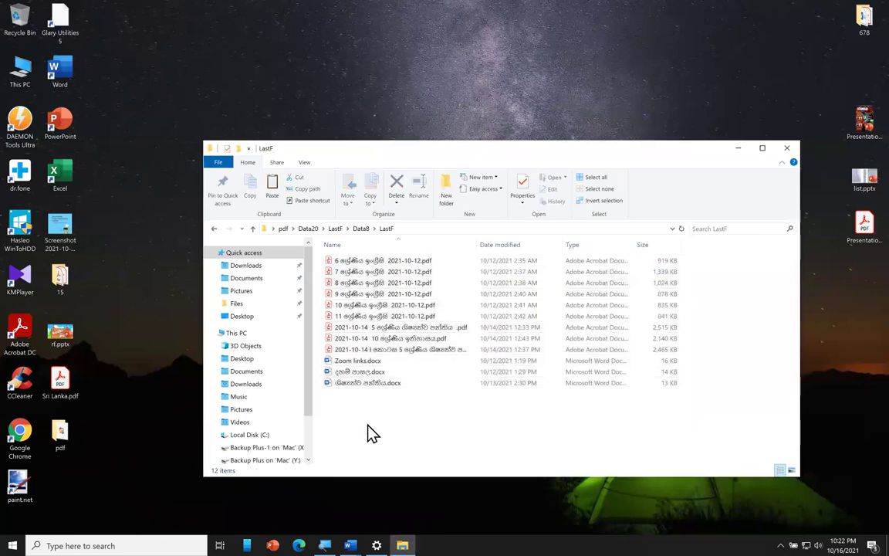
left_click(124, 543)
type("s")
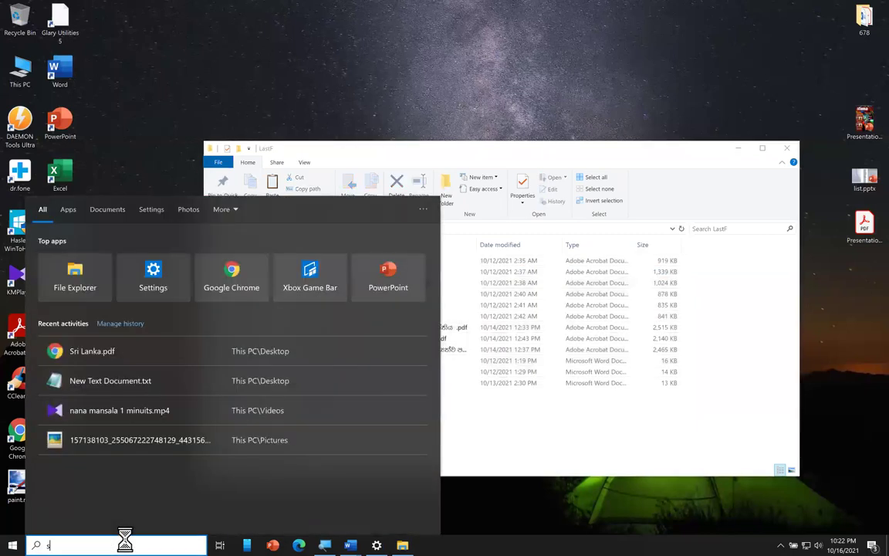
type("ettings")
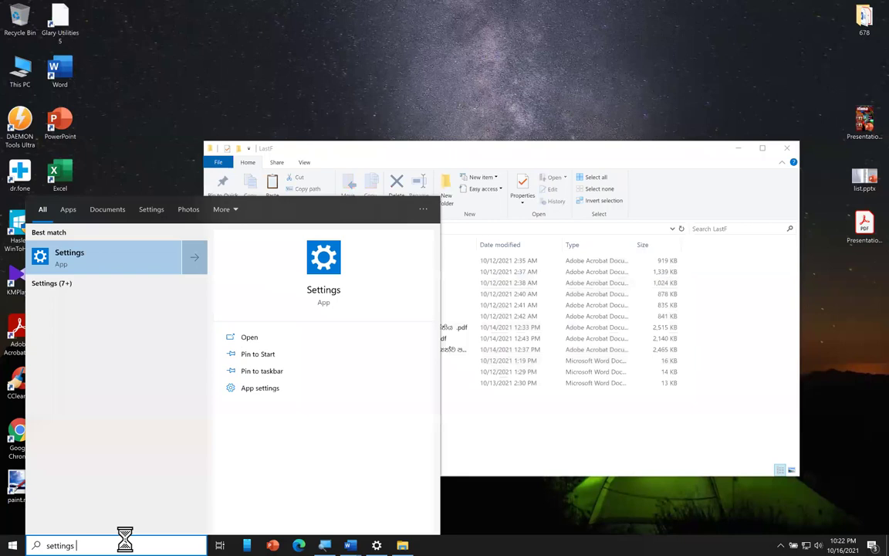
left_click(133, 252)
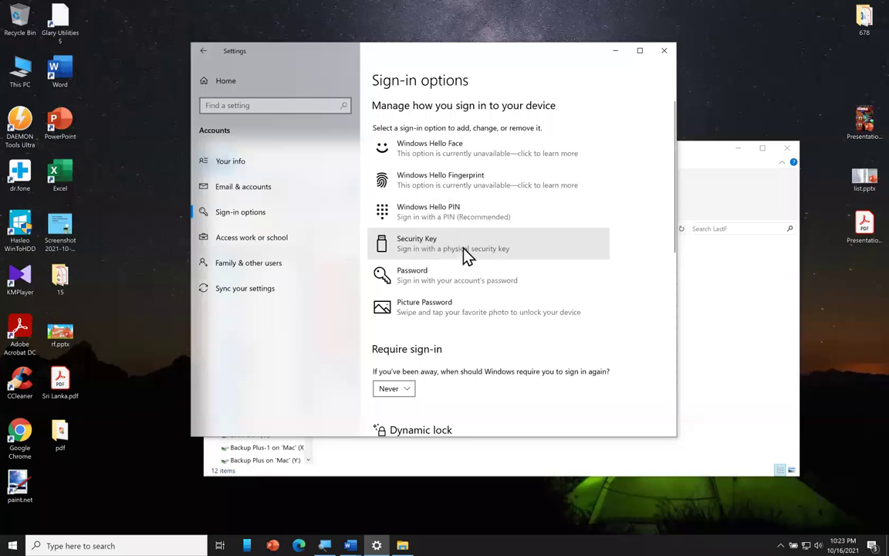
- Expand Picture Password and start its setup wizard
left_click(445, 314)
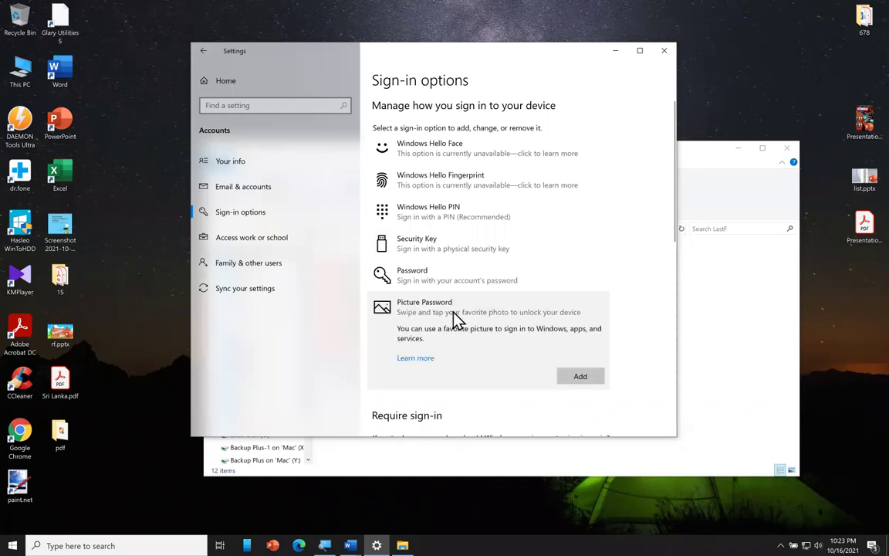
left_click(579, 377)
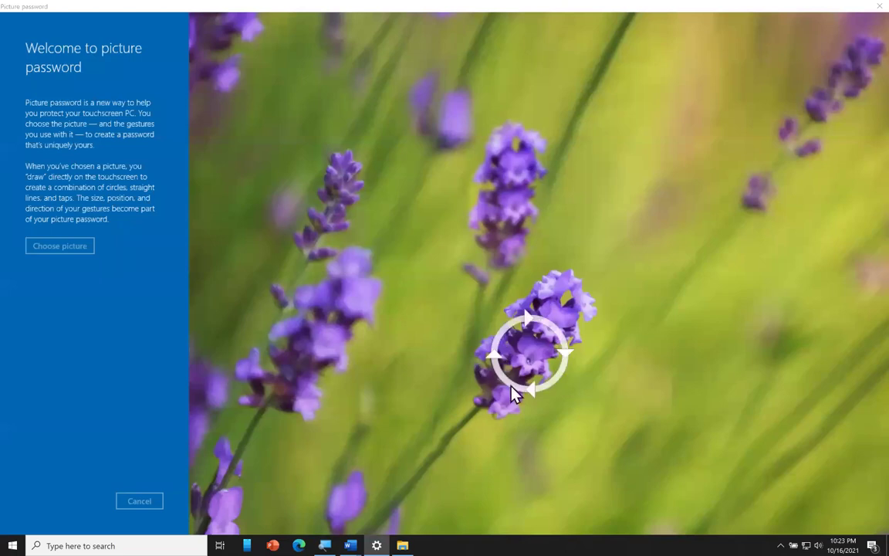
left_click(376, 545)
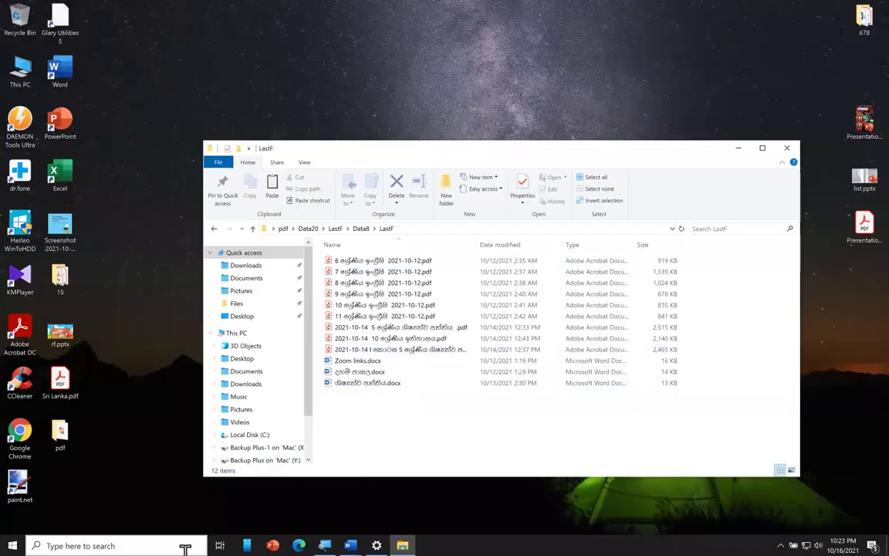
left_click(375, 545)
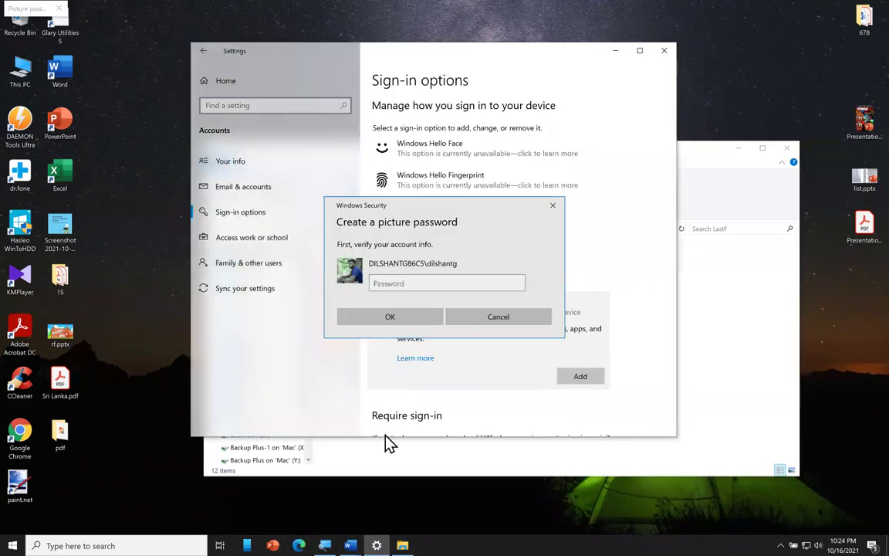
- Verify the account password, then close the leftover picture password box
left_click(413, 284)
left_click(414, 284)
type("******")
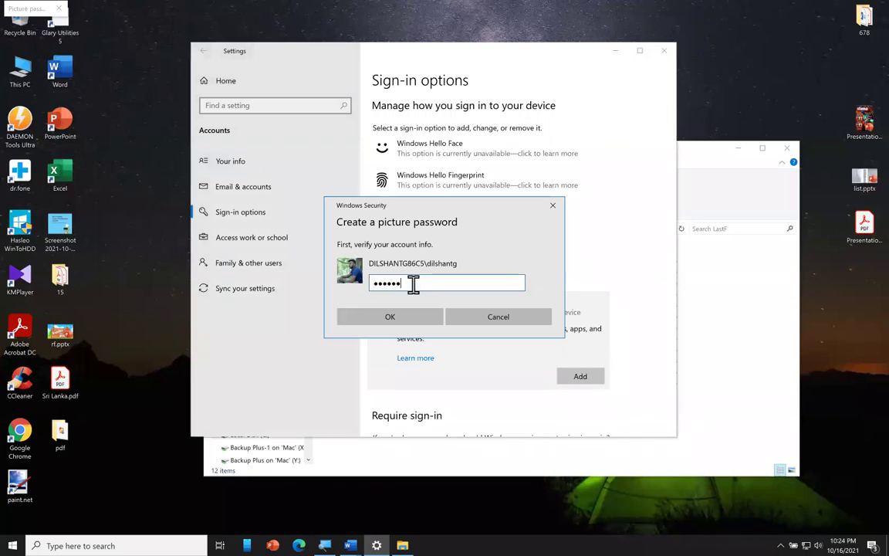
left_click(394, 318)
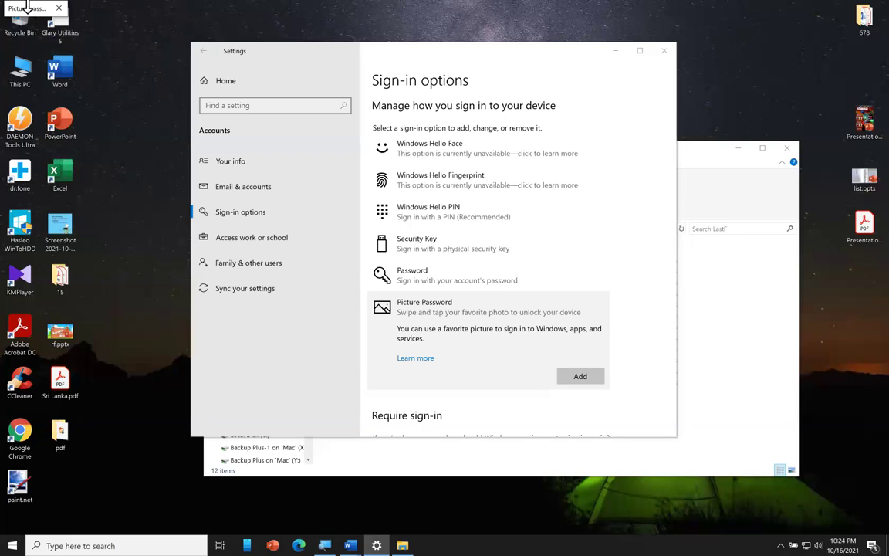
left_click(59, 8)
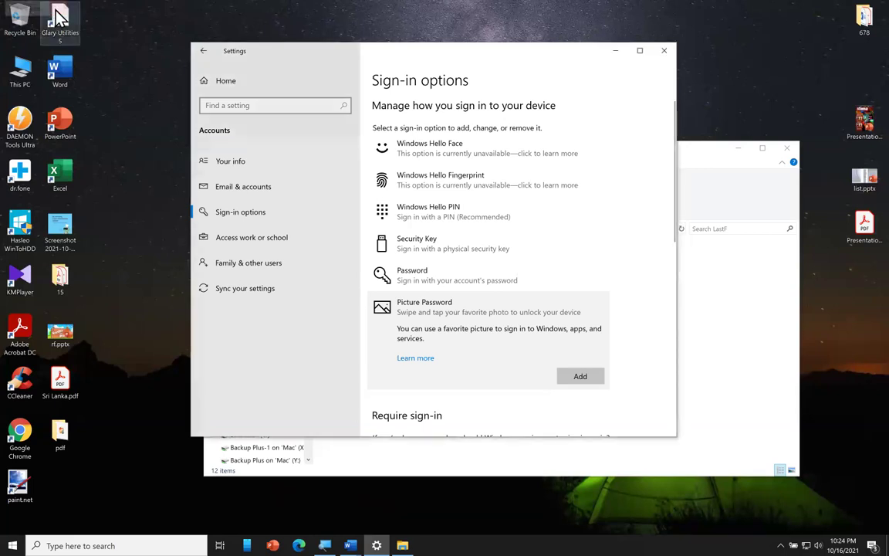
- Add a picture password, verify it with the account password, and open the picture chooser
left_click(581, 378)
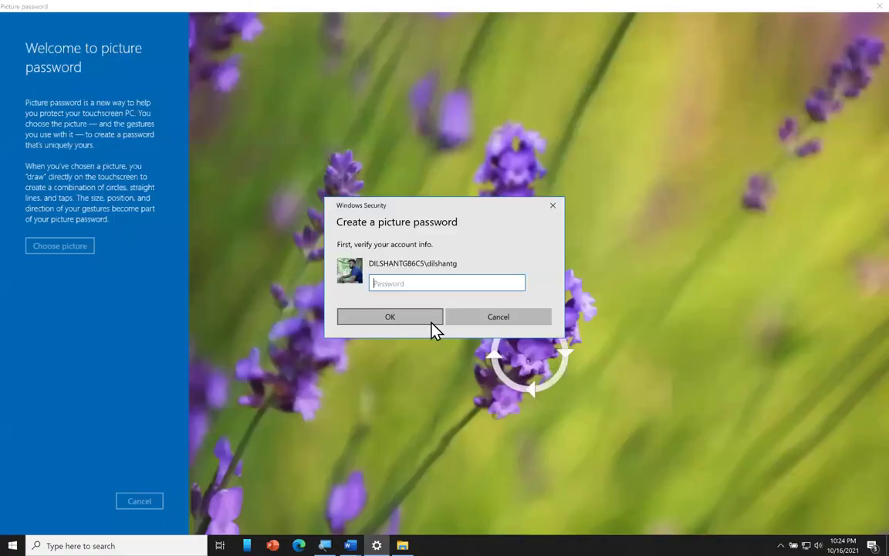
type("*****")
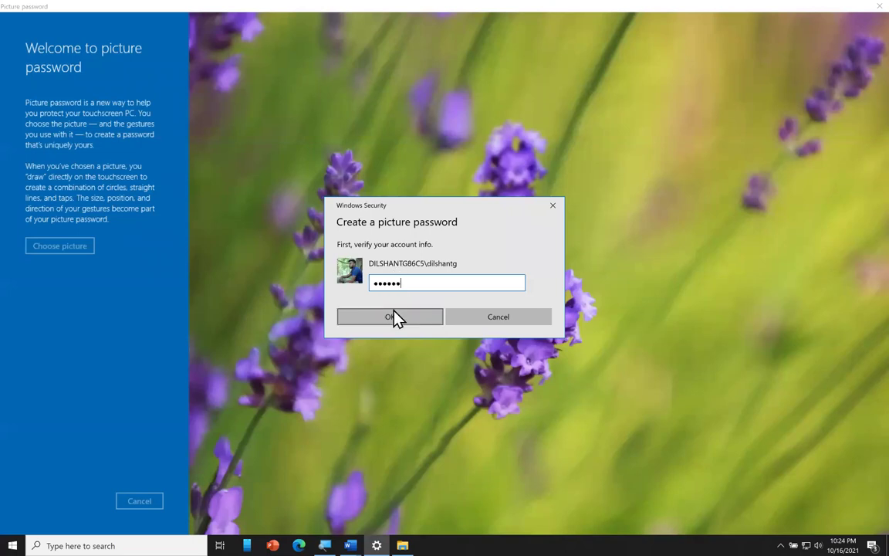
left_click(395, 317)
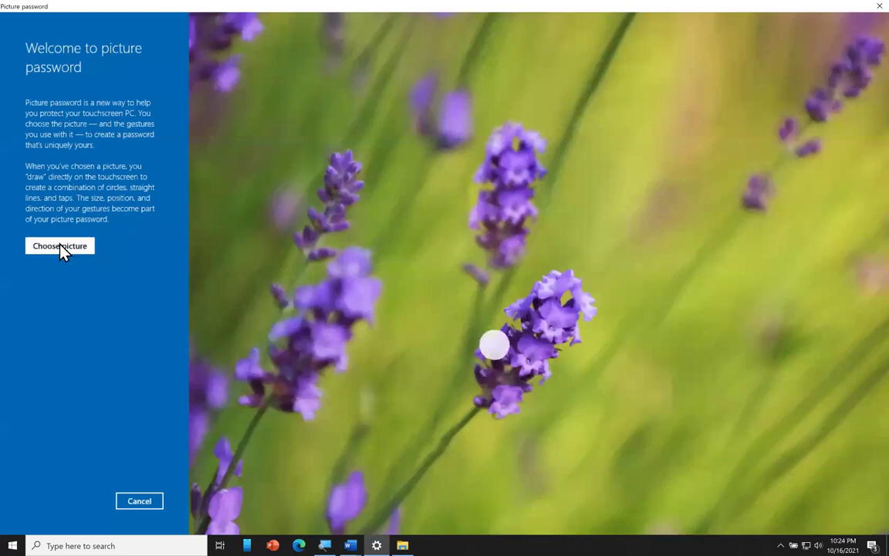
left_click(60, 247)
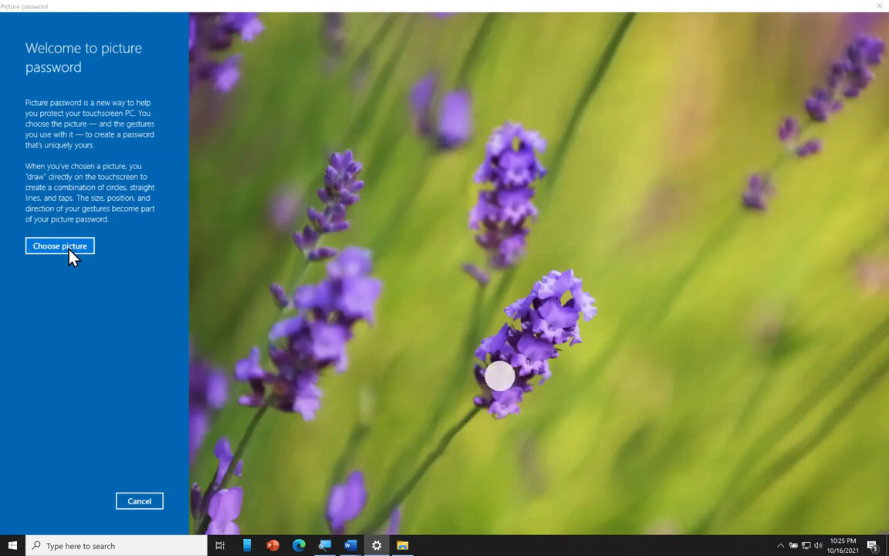
left_click(68, 247)
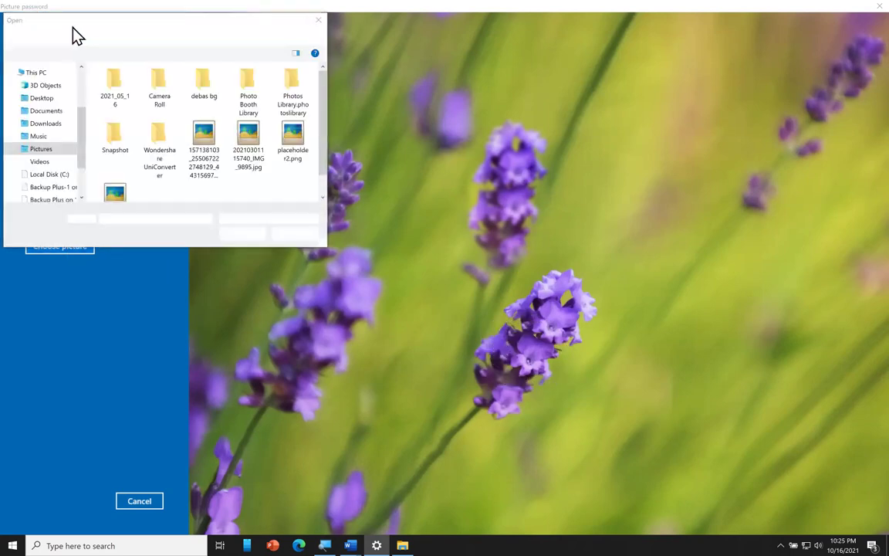
- Load placeholder2.png, the college poster, from the Pictures folder as the password image
left_click_drag(113, 26, 356, 154)
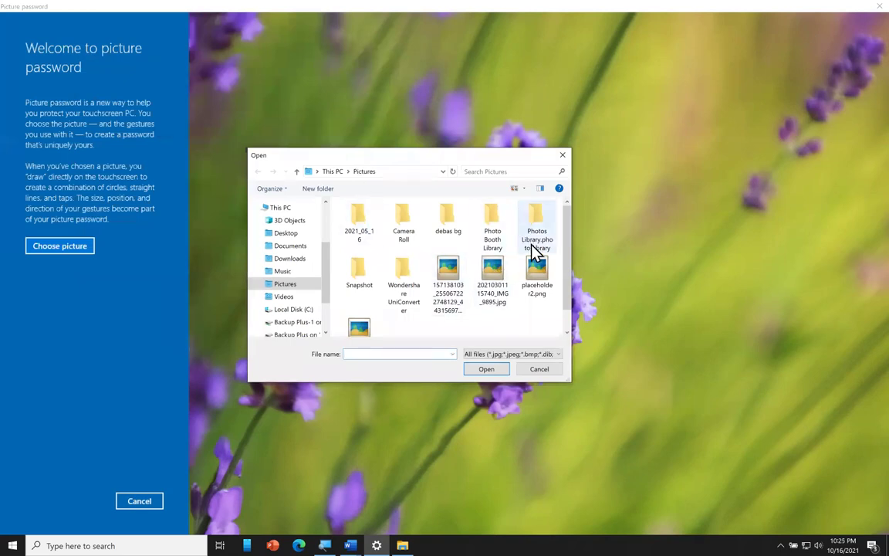
scroll(570, 302, "down", 1)
left_click(540, 277)
left_click(488, 376)
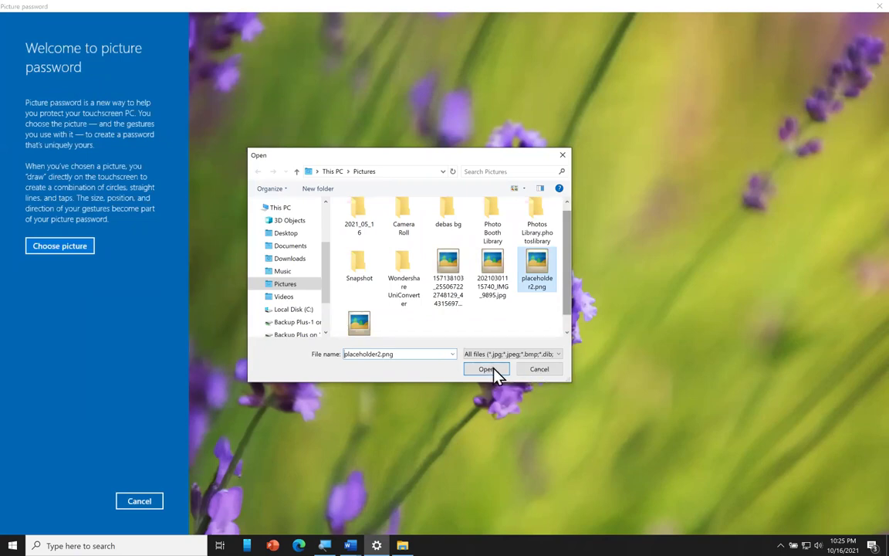
left_click(494, 369)
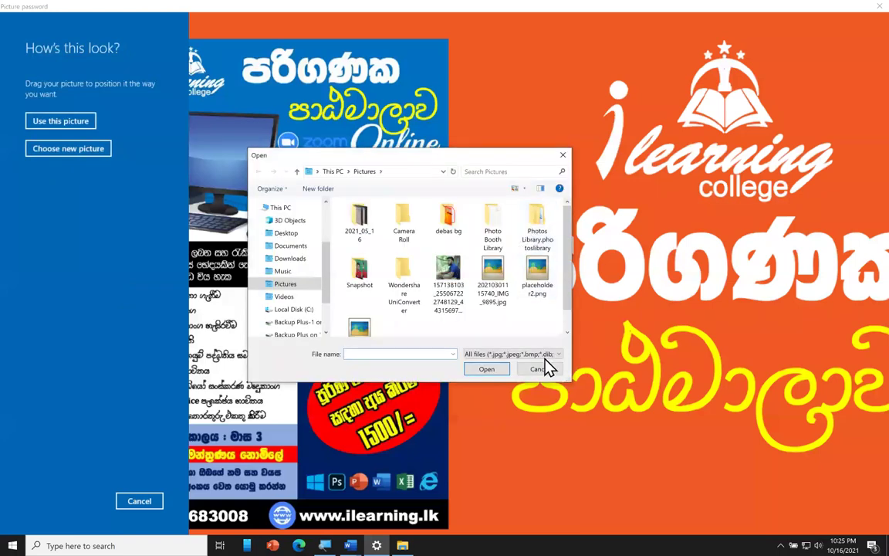
left_click(532, 386)
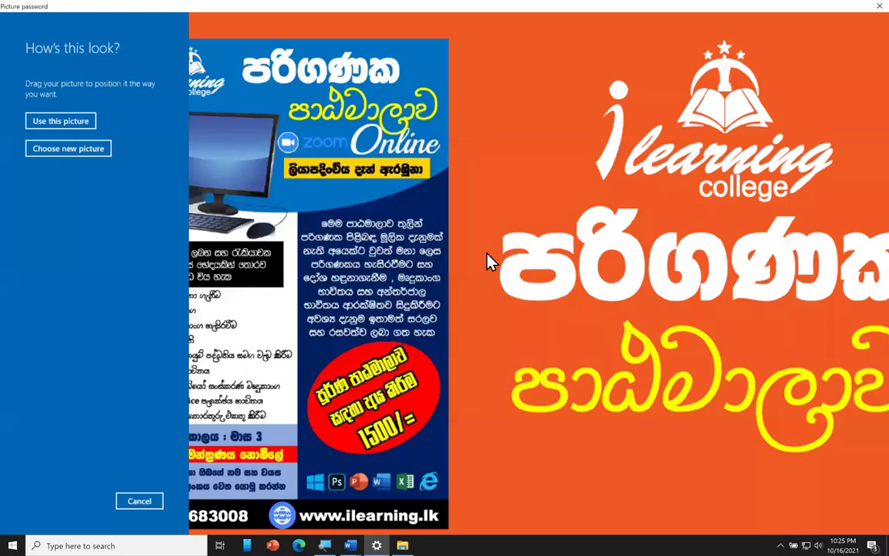
- Use the college poster and draw three gestures on it, then repeat them to confirm
left_click(65, 122)
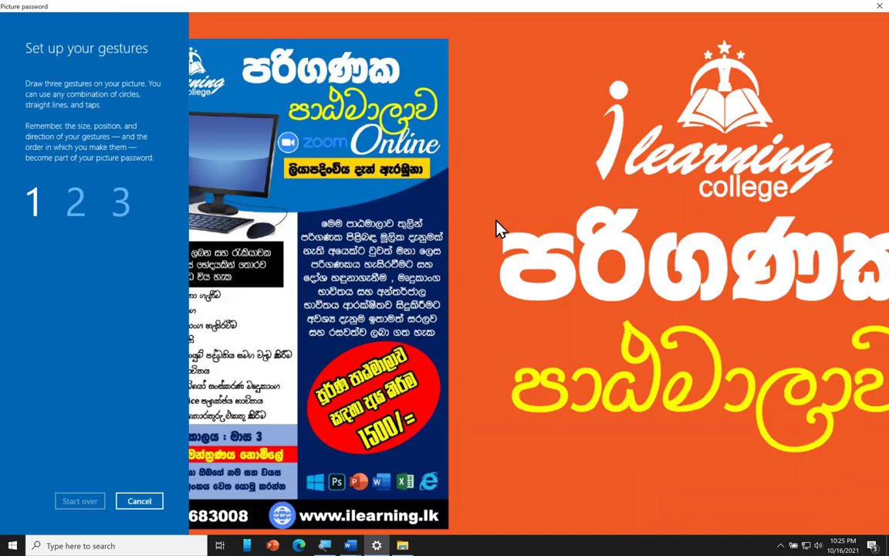
left_click(384, 216)
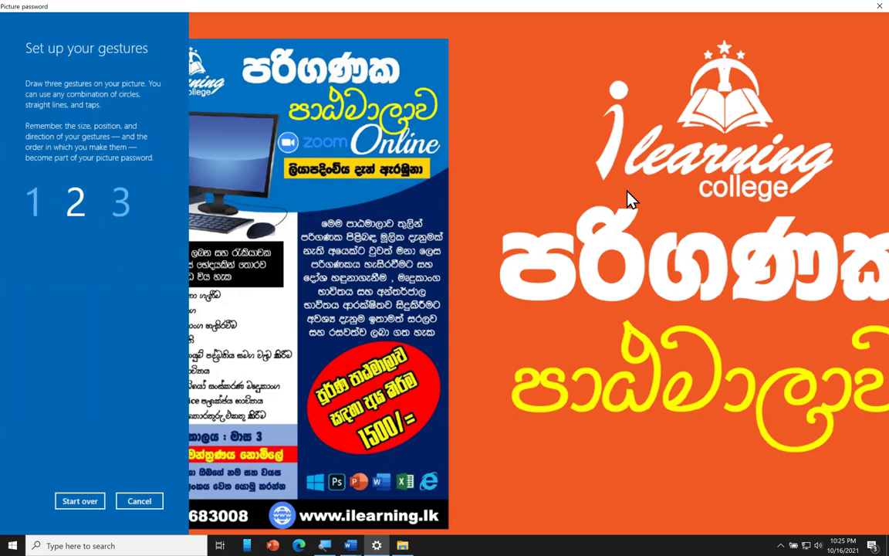
left_click(592, 87)
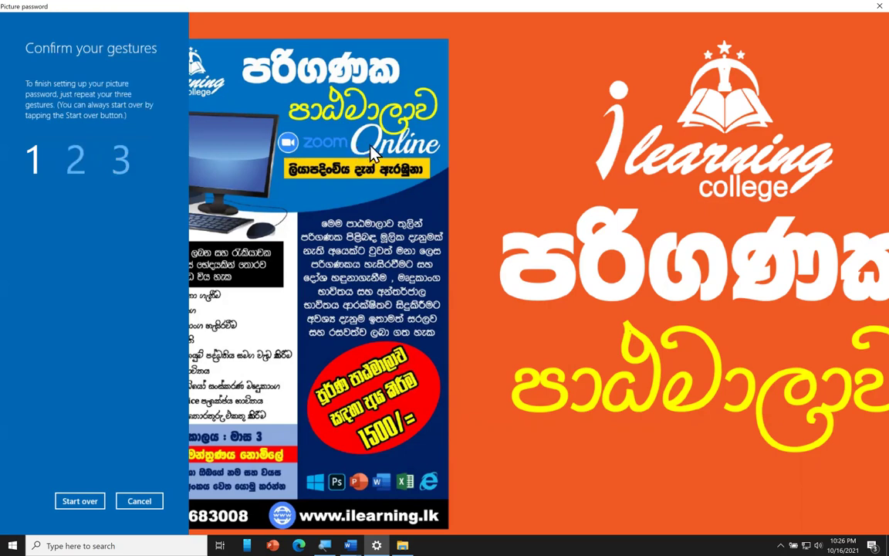
mouse_move(573, 321)
left_mouse_down()
mouse_move(590, 252)
mouse_move(556, 228)
left_mouse_up()
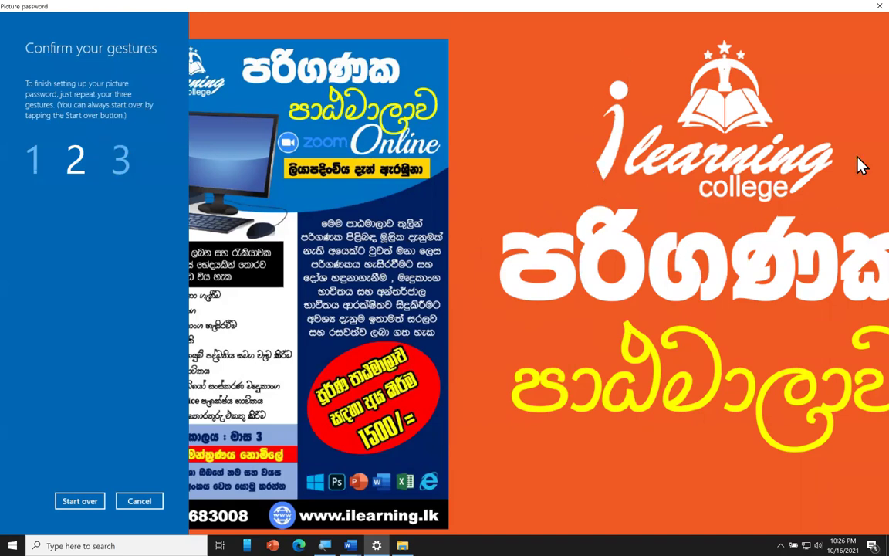
left_click_drag(615, 62, 612, 59)
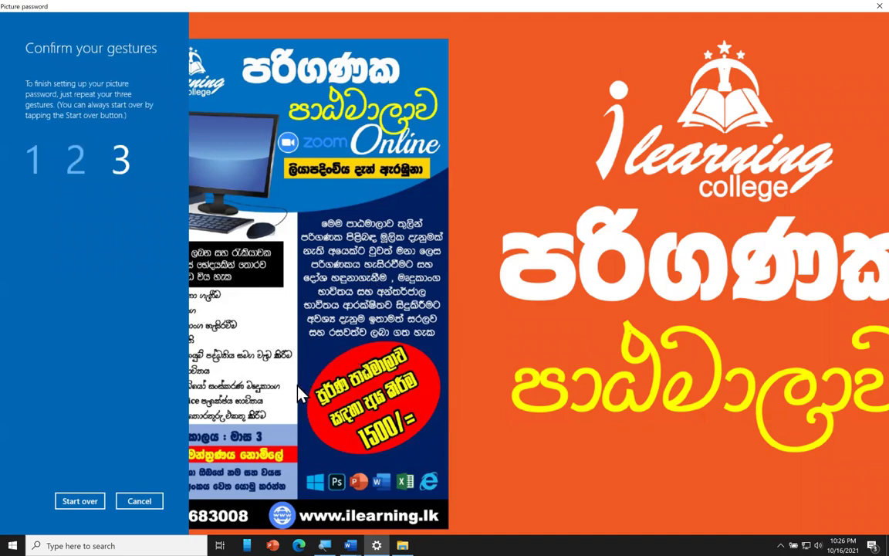
left_click(351, 328)
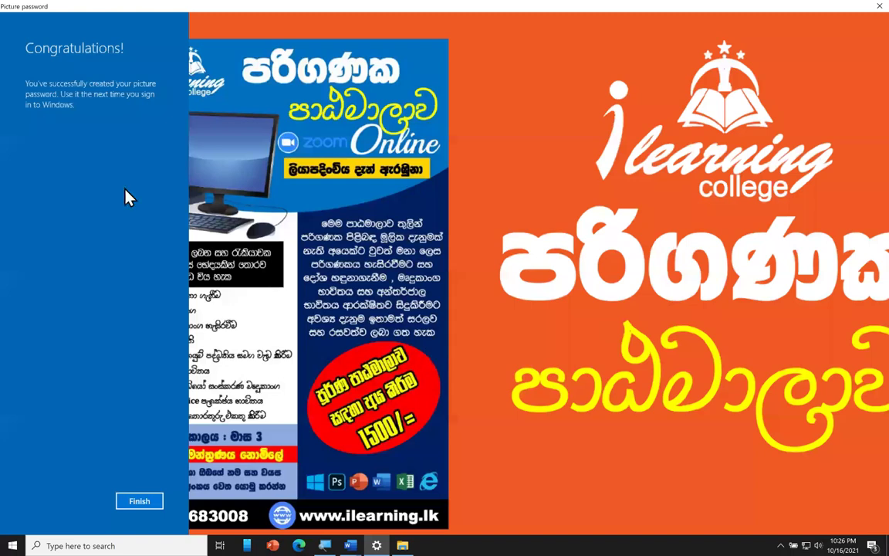
- Finish the picture password wizard, then show the account options in the Start menu
left_click(146, 506)
left_click(7, 548)
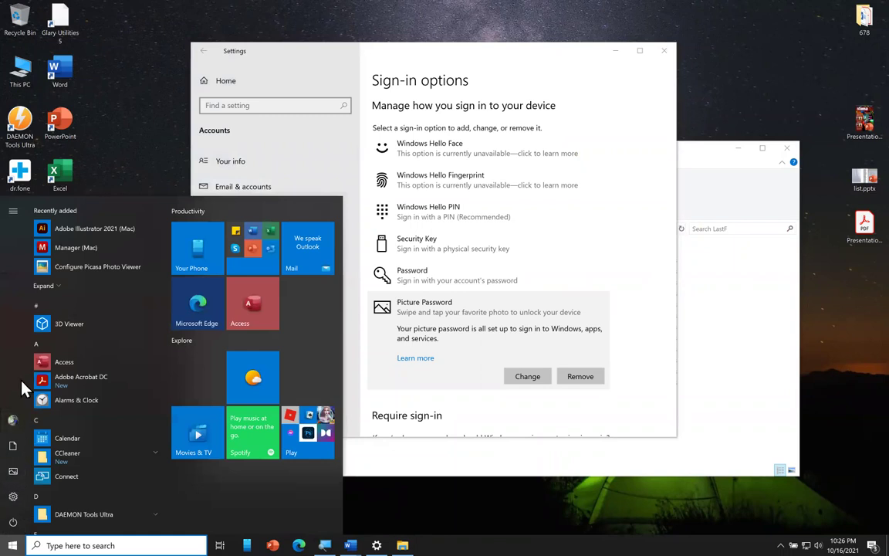
left_click(14, 420)
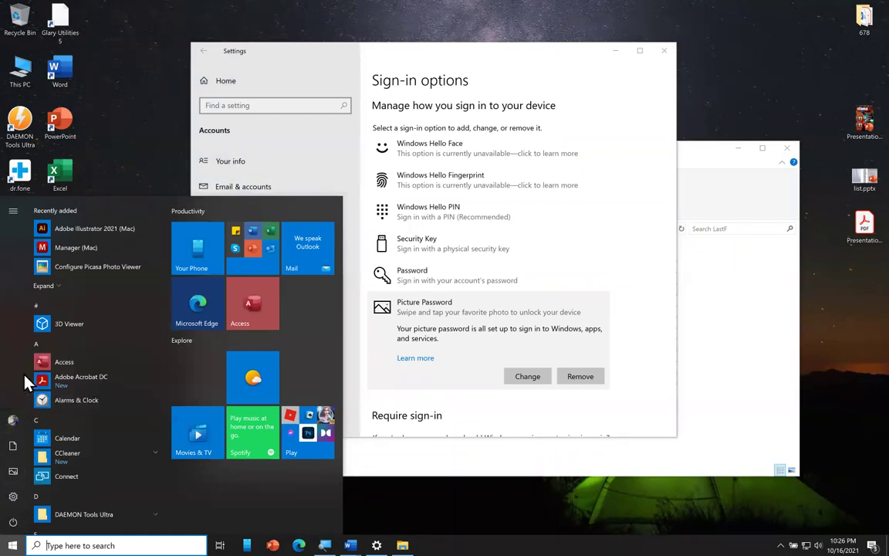